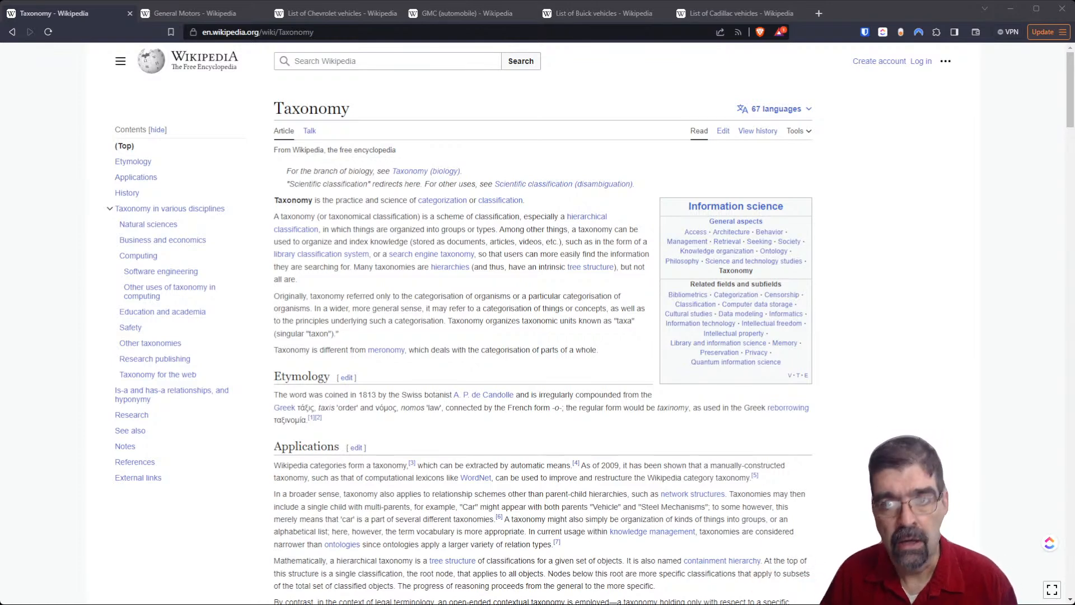
# - Open the Joomla administrator at j4core.basicjoomla.com/administrator in a new browser tab
pyautogui.click(819, 13)
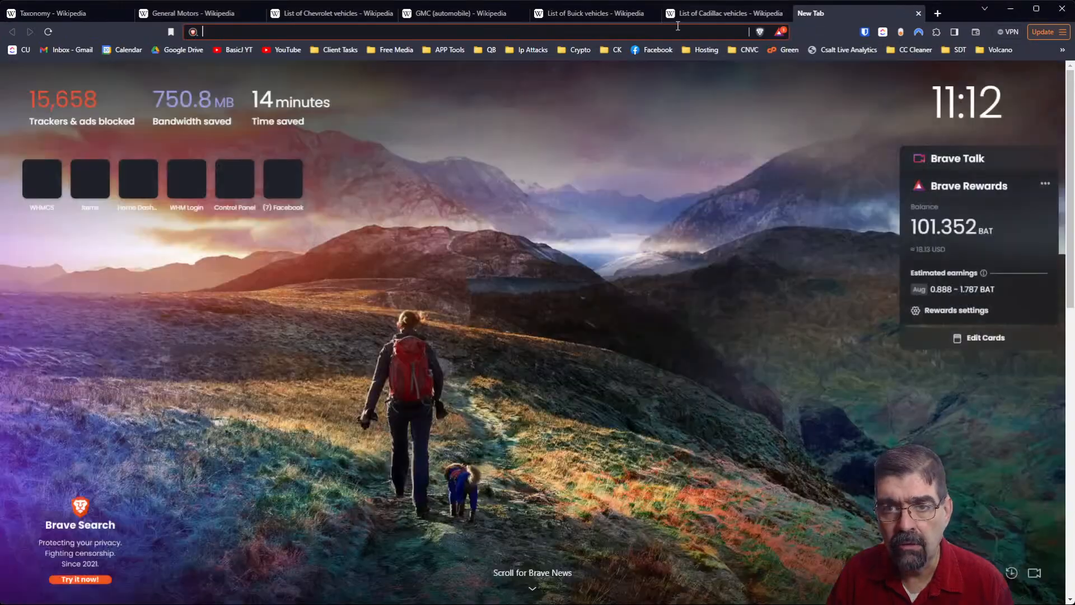
pyautogui.write('j4core.basicjoomla.com')
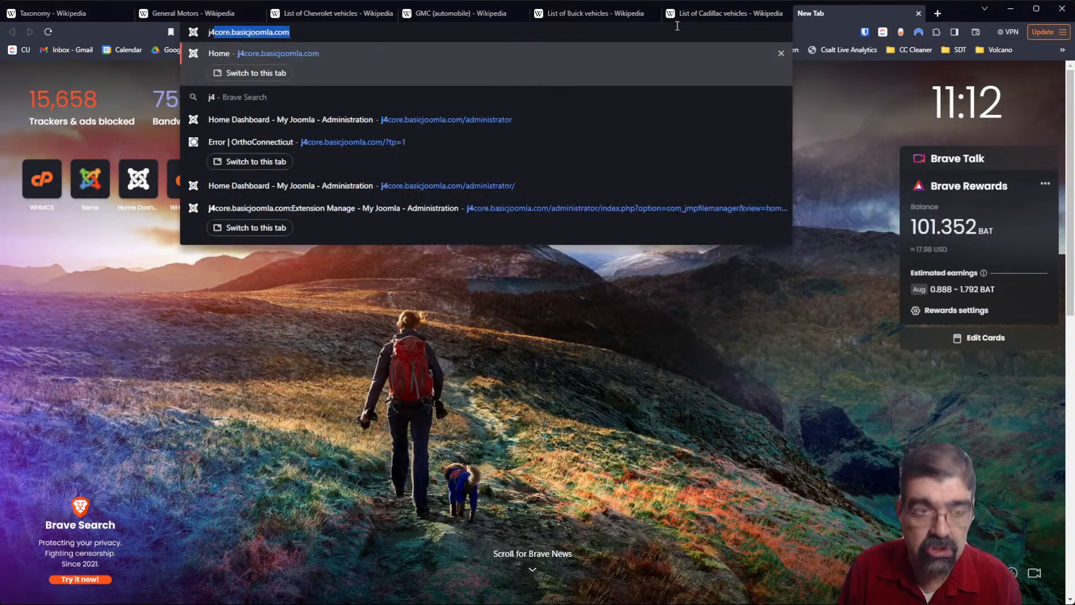
pyautogui.press('Down')
pyautogui.press('Down')
pyautogui.press('Return')
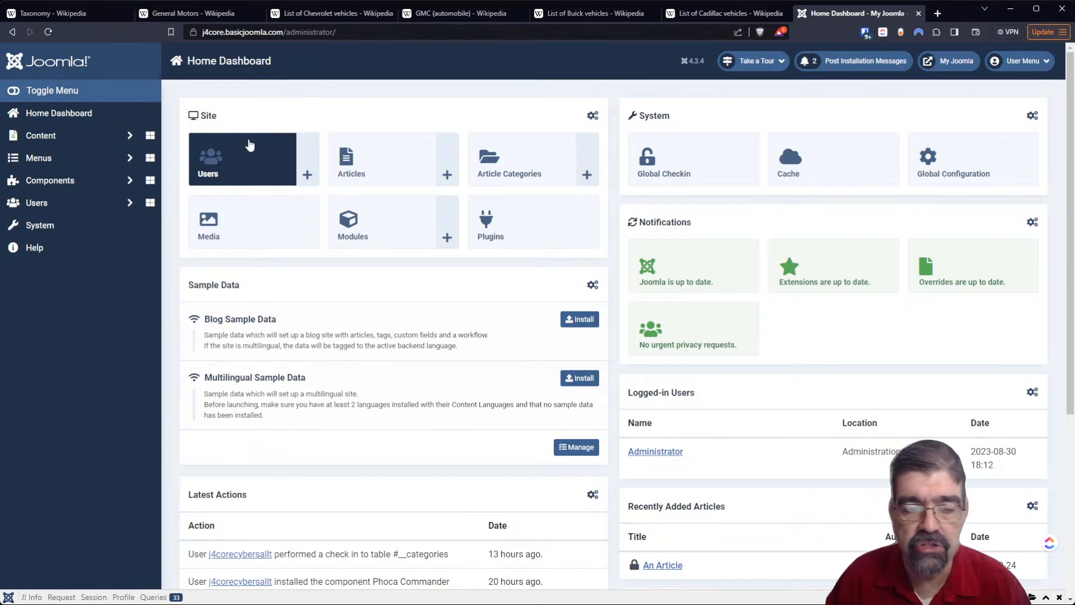
# - Check the core automobile brands in the General Motors article, and open the article categories list in the Joomla administrator
pyautogui.click(182, 14)
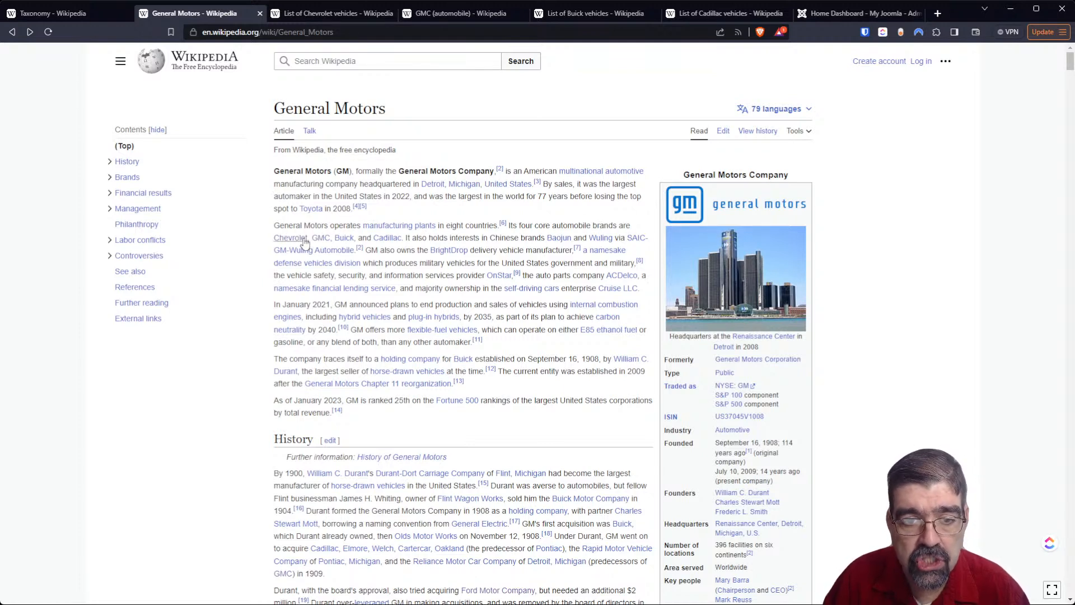
pyautogui.moveTo(323, 241)
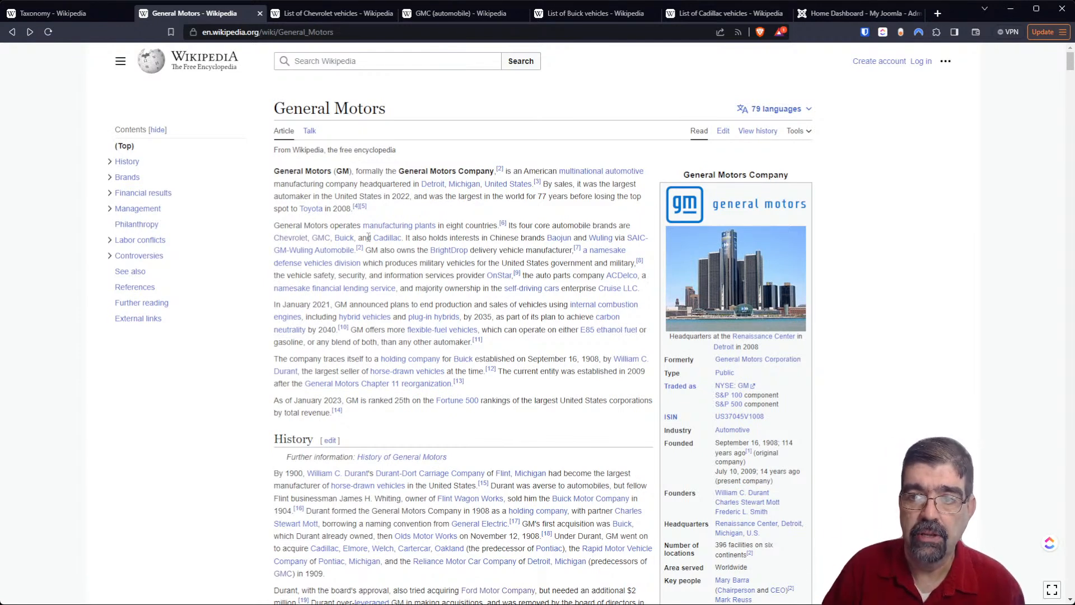
pyautogui.click(834, 14)
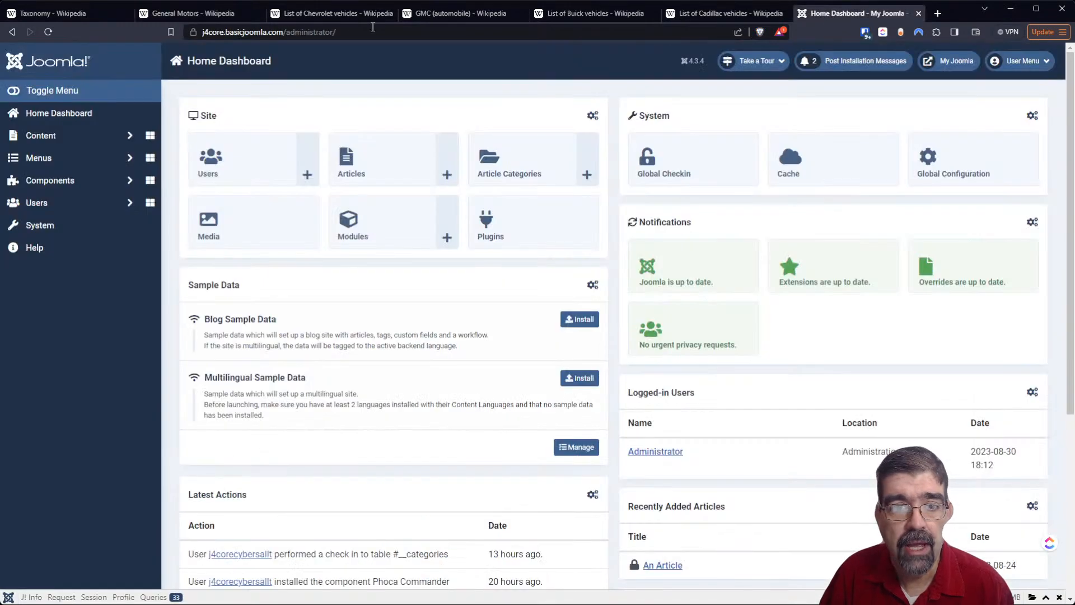
pyautogui.click(50, 180)
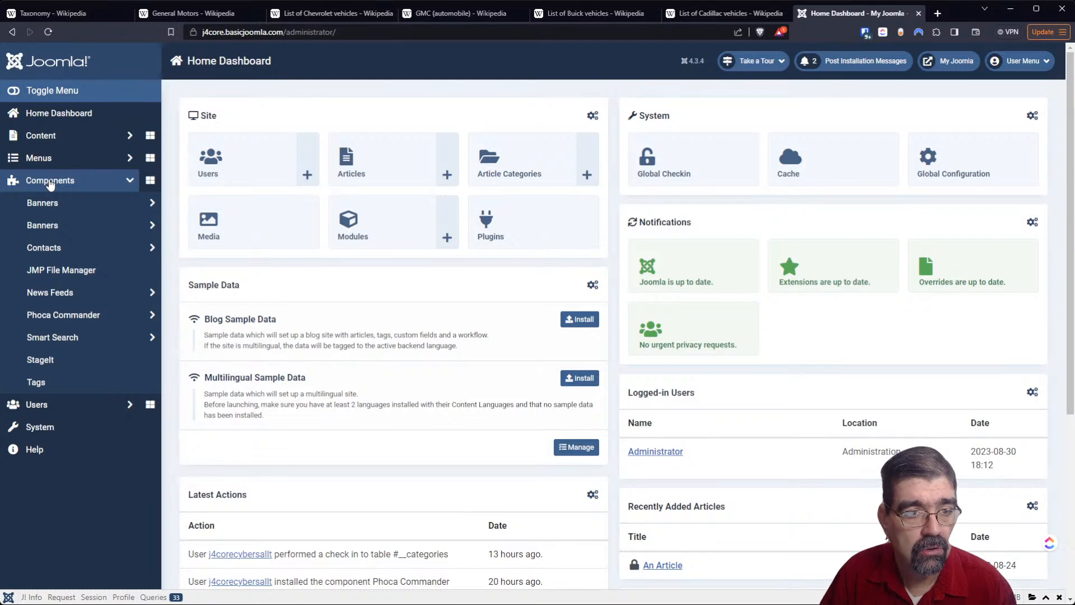
pyautogui.click(42, 138)
pyautogui.click(56, 180)
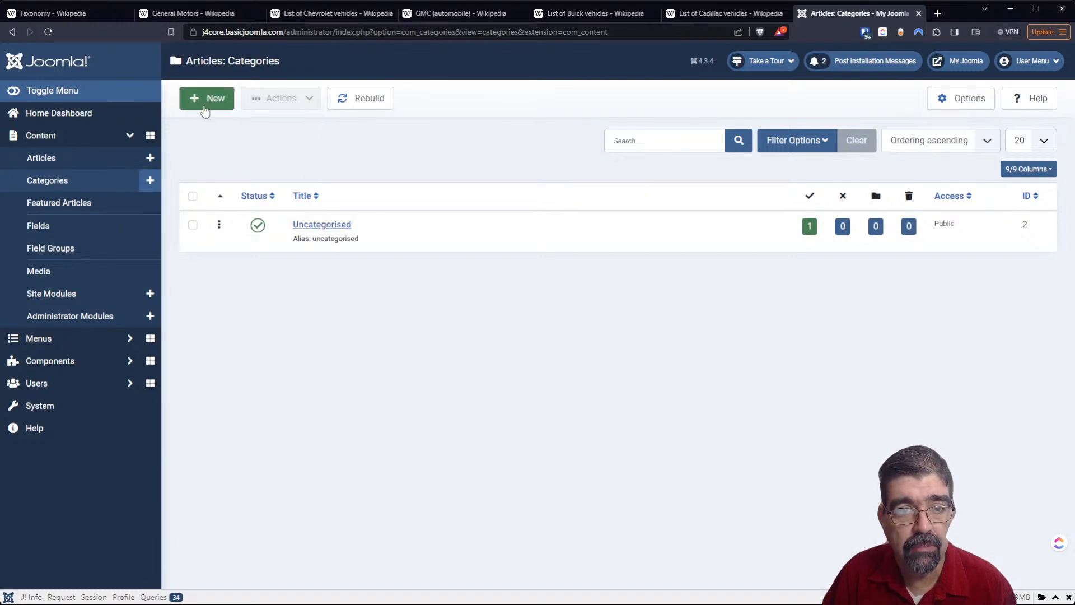
# - Move the Joomla browser tab between the Taxonomy and General Motors tabs
pyautogui.click(199, 14)
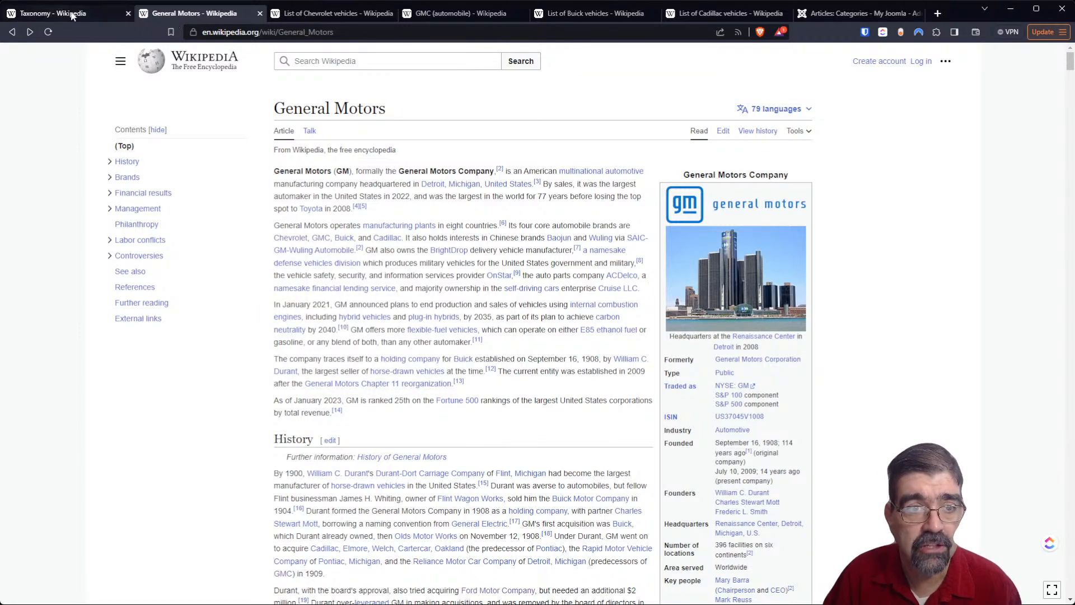
pyautogui.moveTo(821, 13); pyautogui.dragTo(139, 26)
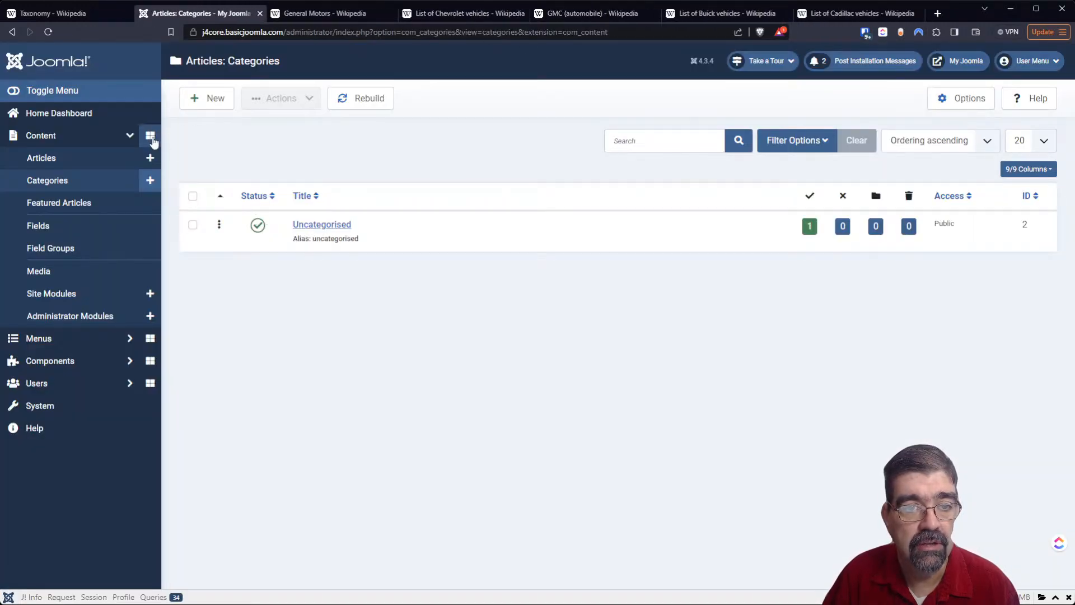
# - Create a top-level article category titled Chevrolet, saving it with a new blank category form opened
pyautogui.click(211, 100)
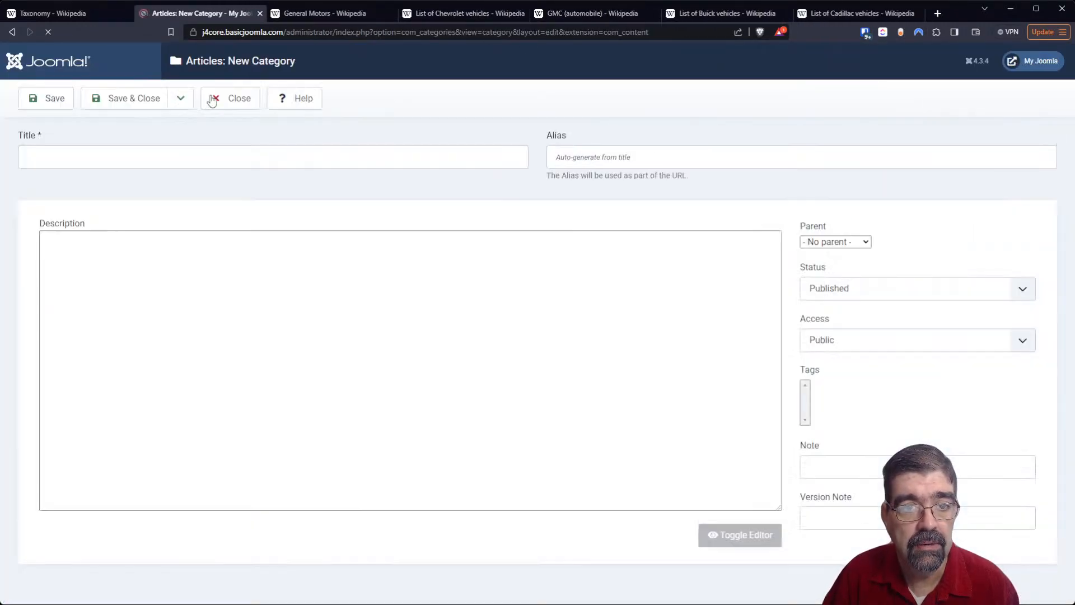
pyautogui.click(217, 155)
pyautogui.write('Chevrolet')
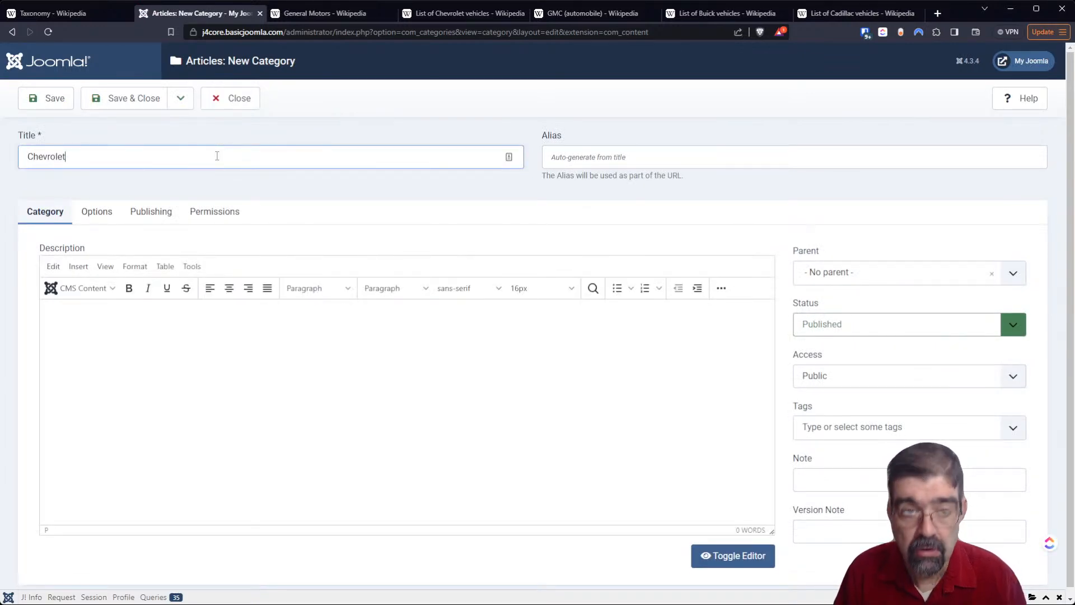
pyautogui.click(181, 101)
pyautogui.click(175, 122)
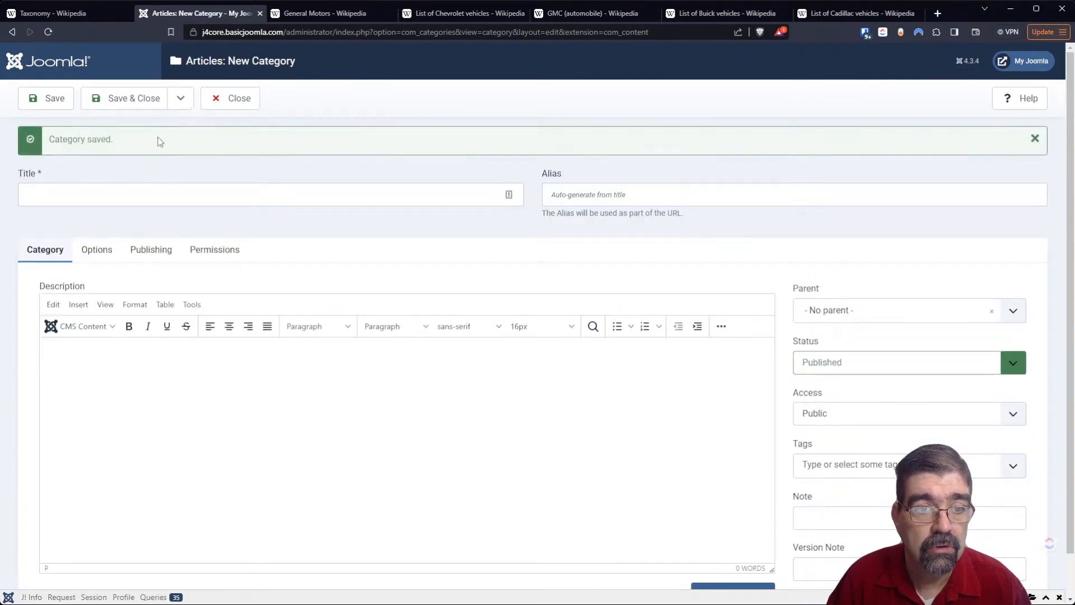
# - Title the new category GMC without a parent, and save it with another blank category form opened
pyautogui.click(142, 188)
pyautogui.write('GMC')
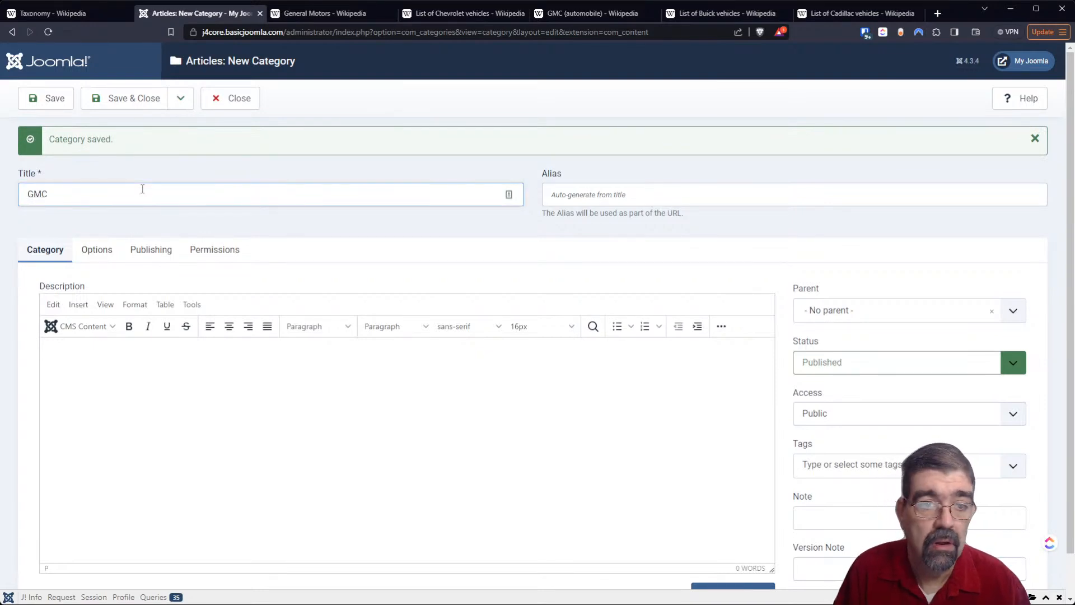
pyautogui.click(180, 99)
pyautogui.click(183, 123)
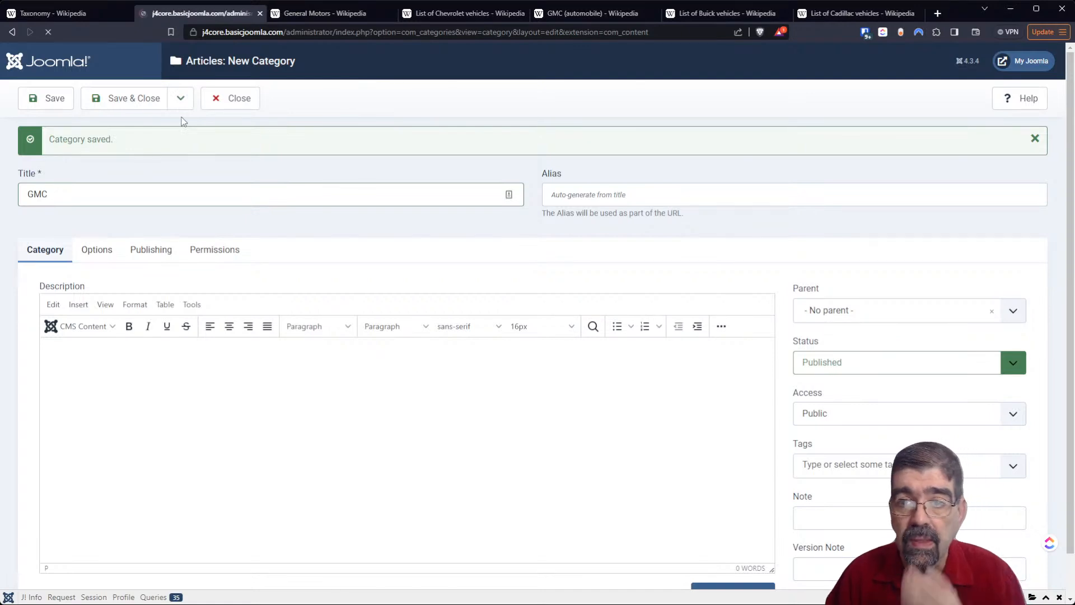
# - Add a top-level category titled Buick, saving it and starting another new category
pyautogui.click(134, 194)
pyautogui.write('Buick')
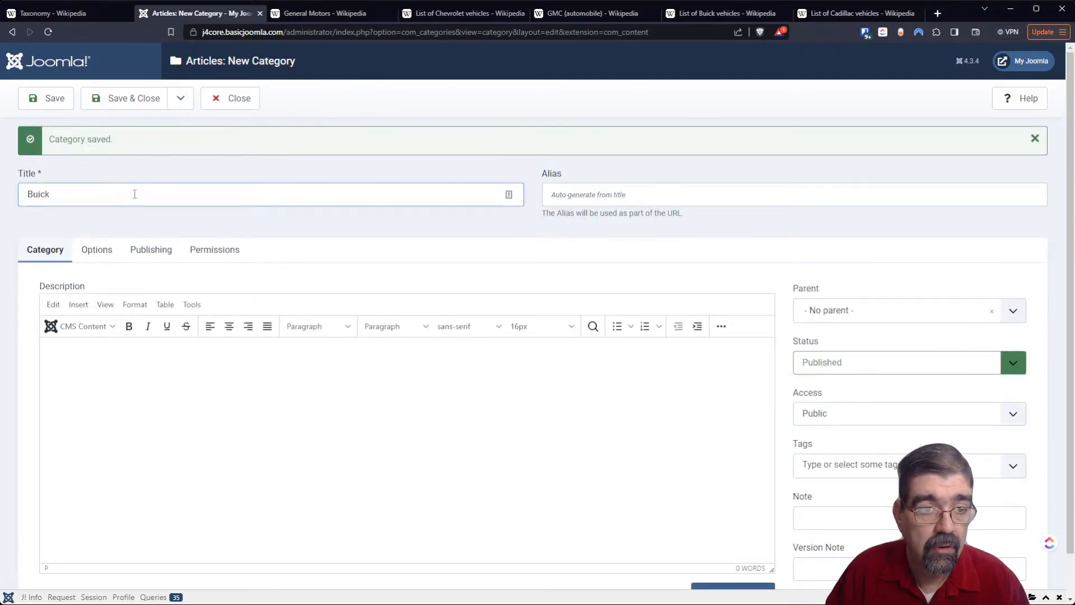
pyautogui.click(180, 99)
pyautogui.click(161, 134)
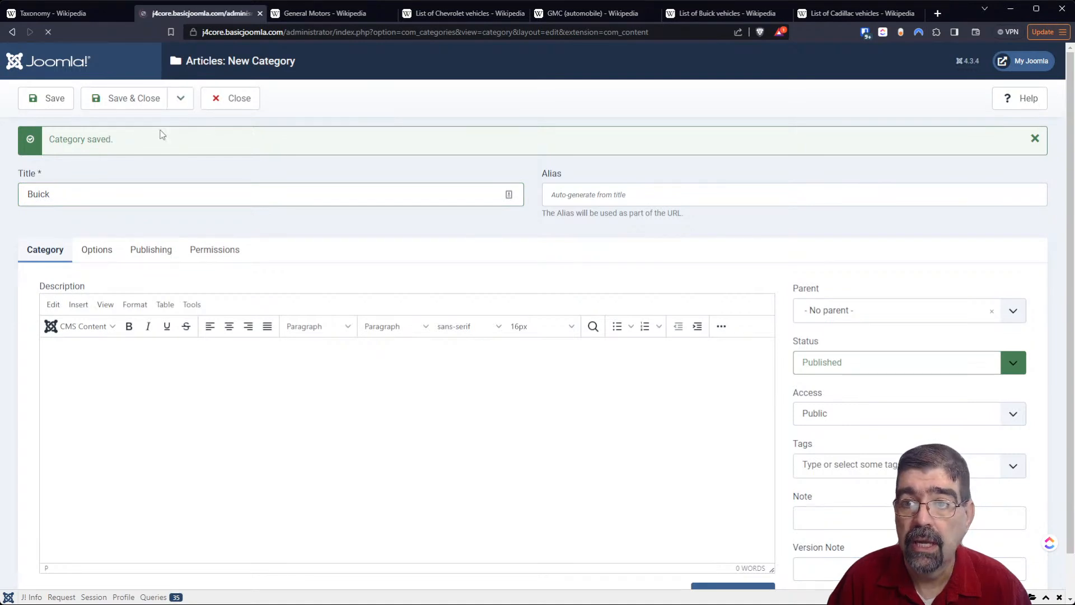
# - Add a top-level category titled Cadillac, and save it while returning to the categories list
pyautogui.click(72, 195)
pyautogui.write('Cadilla')
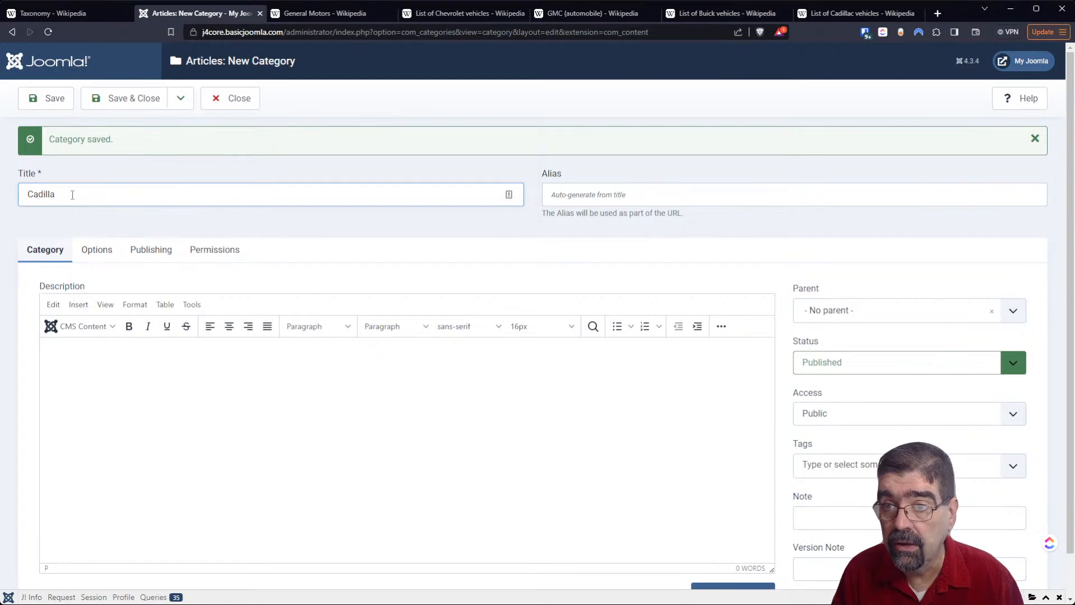
pyautogui.write('c')
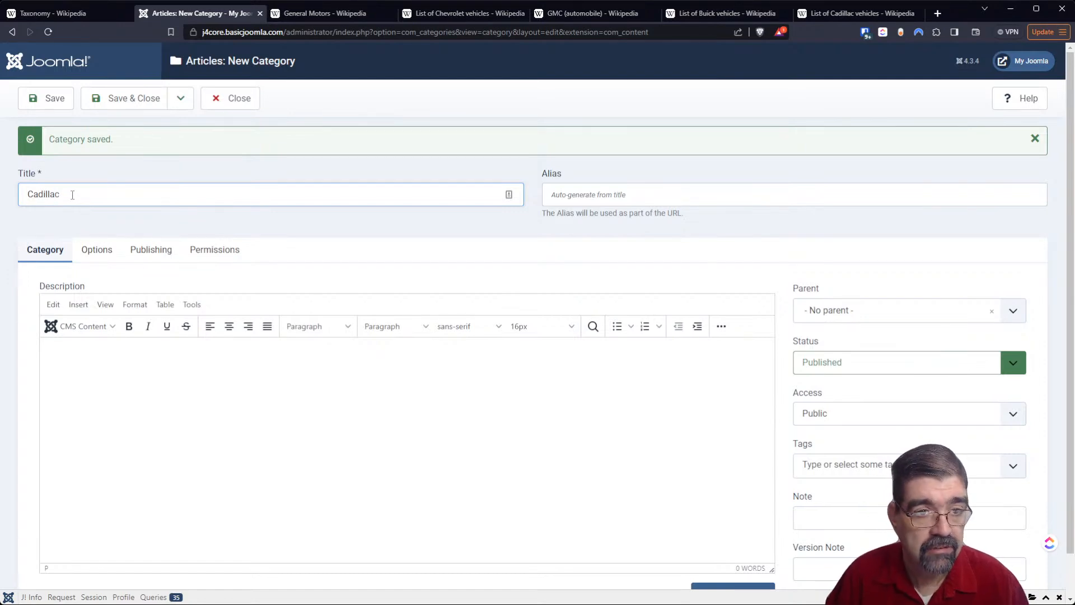
pyautogui.click(147, 104)
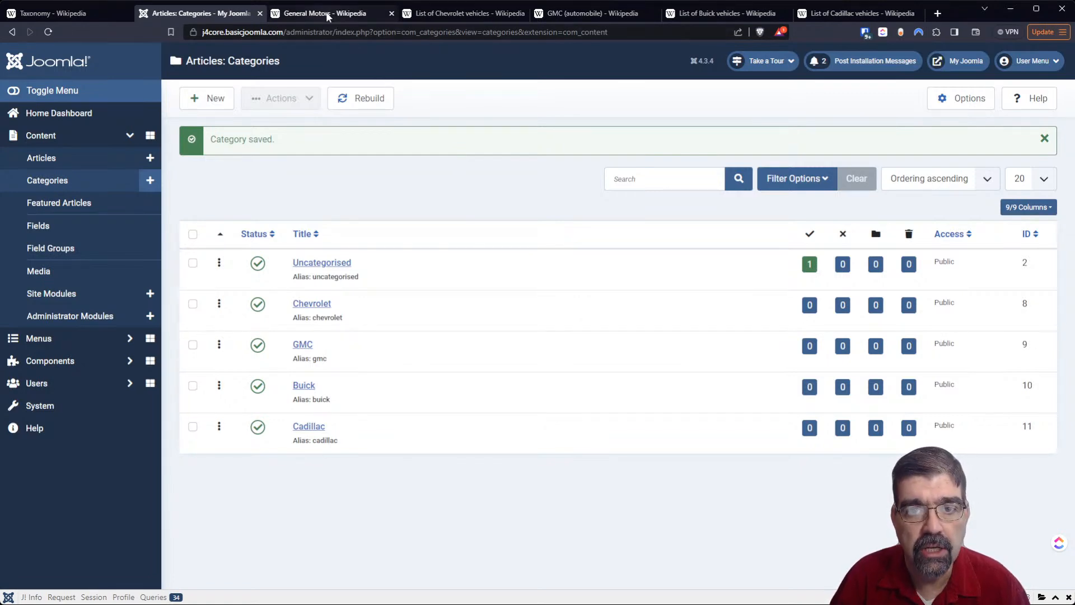
# - Examine the current production vehicles table in the List of Chevrolet vehicles article for model names
pyautogui.click(473, 14)
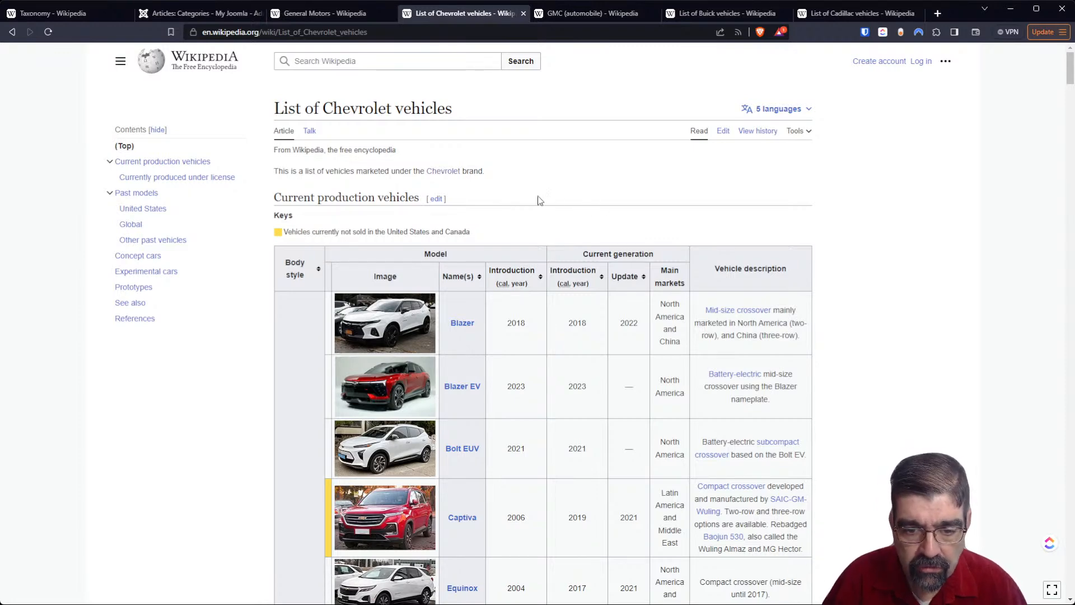
pyautogui.scroll(-6, 537, 204)
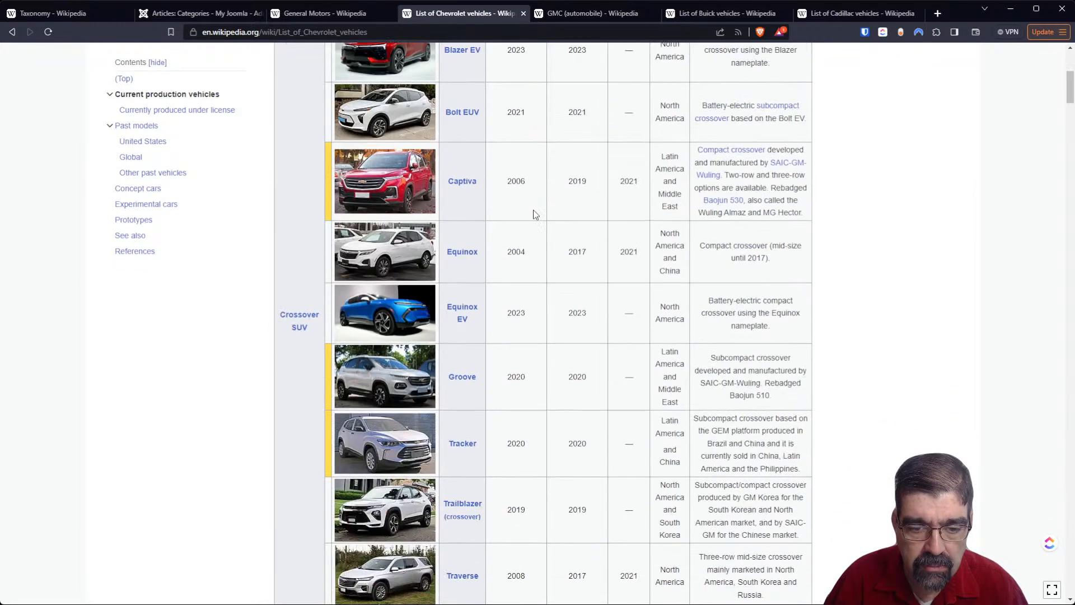
pyautogui.scroll(3, 533, 209)
pyautogui.scroll(1, 533, 209)
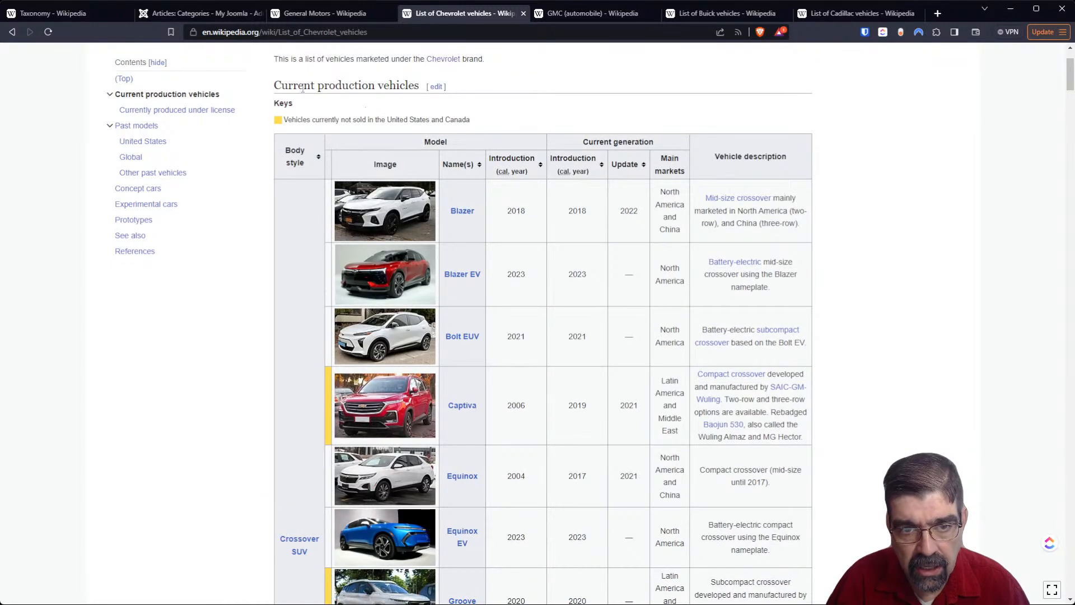
pyautogui.scroll(-1, 353, 168)
pyautogui.scroll(2, 351, 175)
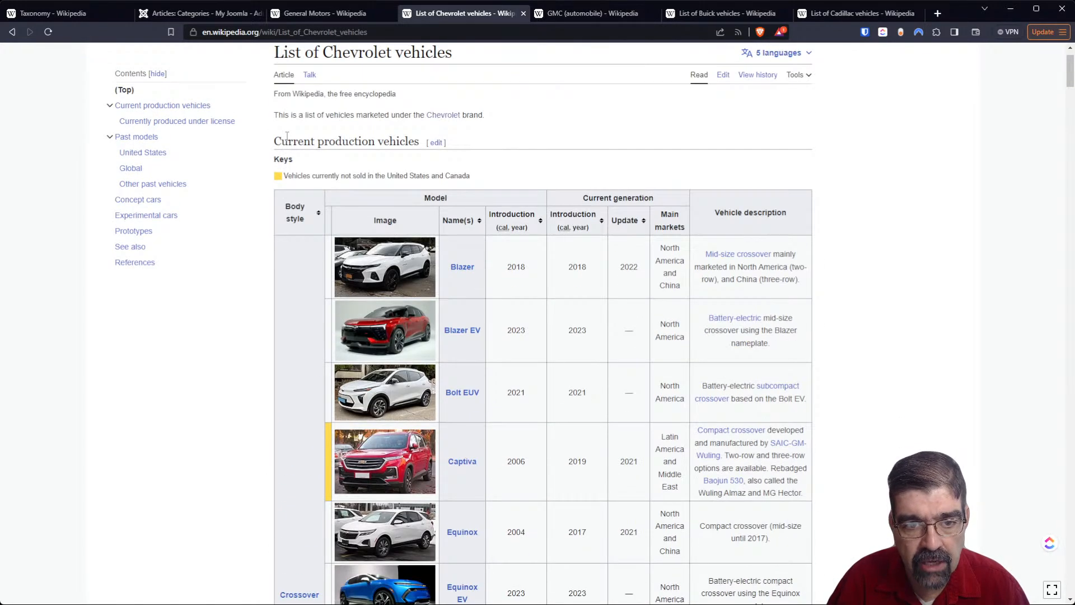
pyautogui.scroll(-3, 293, 246)
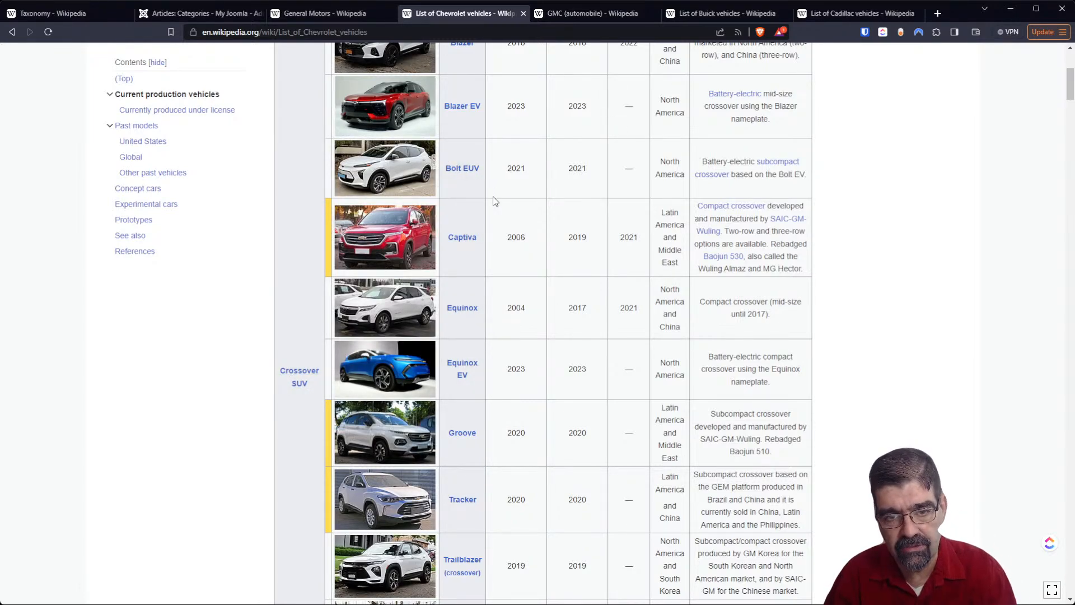
pyautogui.scroll(3, 493, 259)
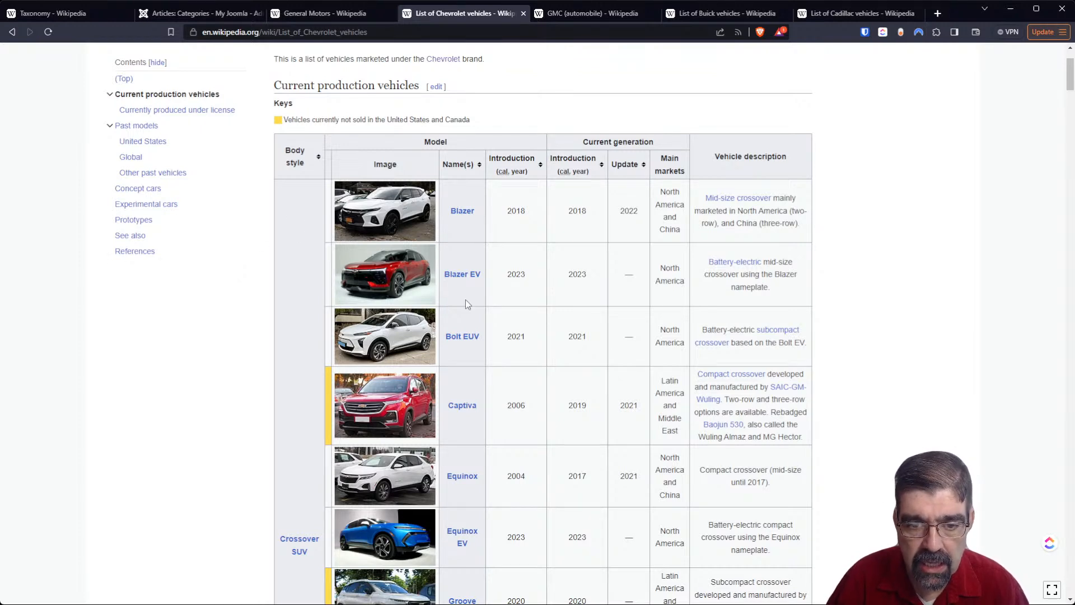
# - Create a new Joomla article category titled Blazer with Chevrolet as its parent, and save it with its form kept open
pyautogui.click(153, 14)
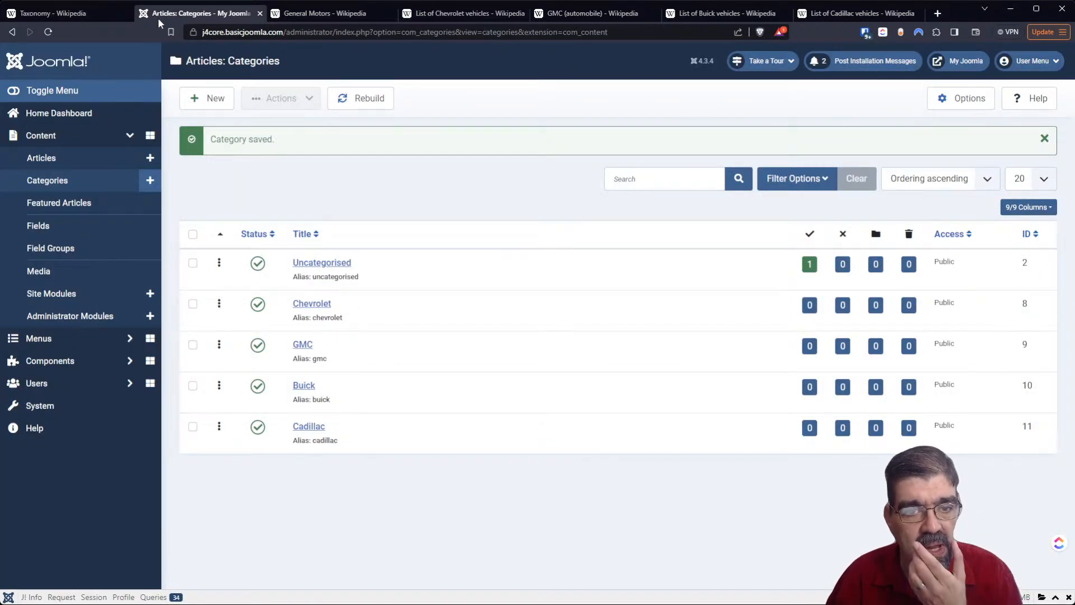
pyautogui.click(202, 103)
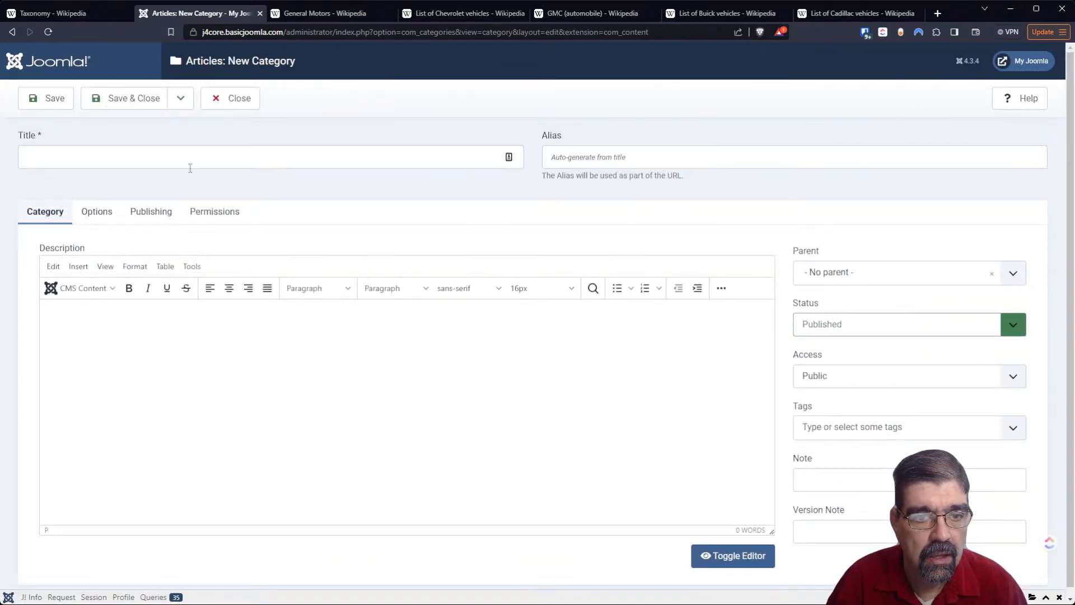
pyautogui.click(189, 167)
pyautogui.write('Blazer')
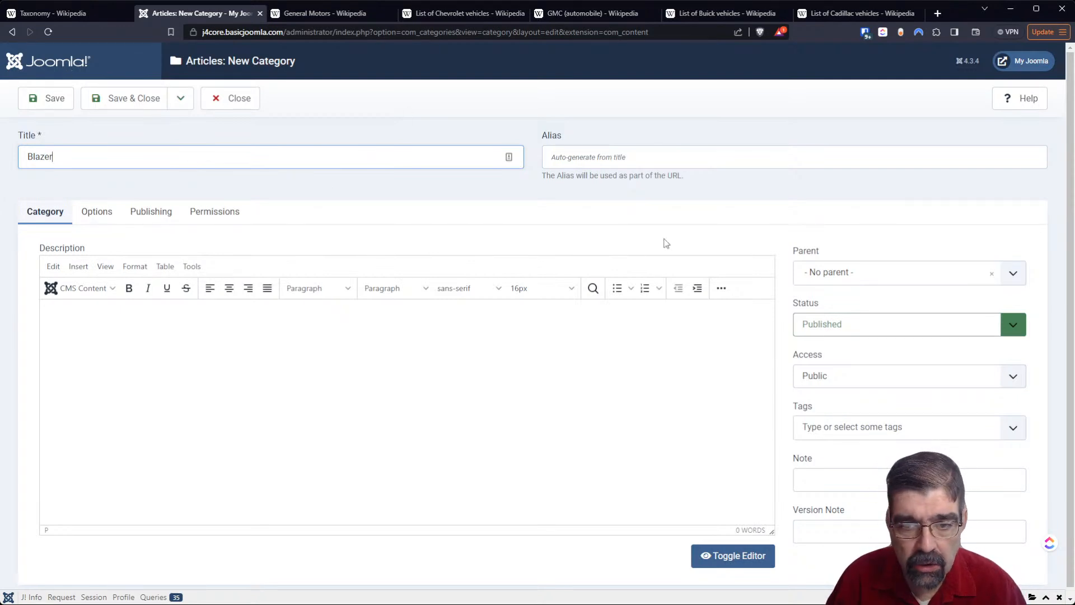
pyautogui.click(956, 276)
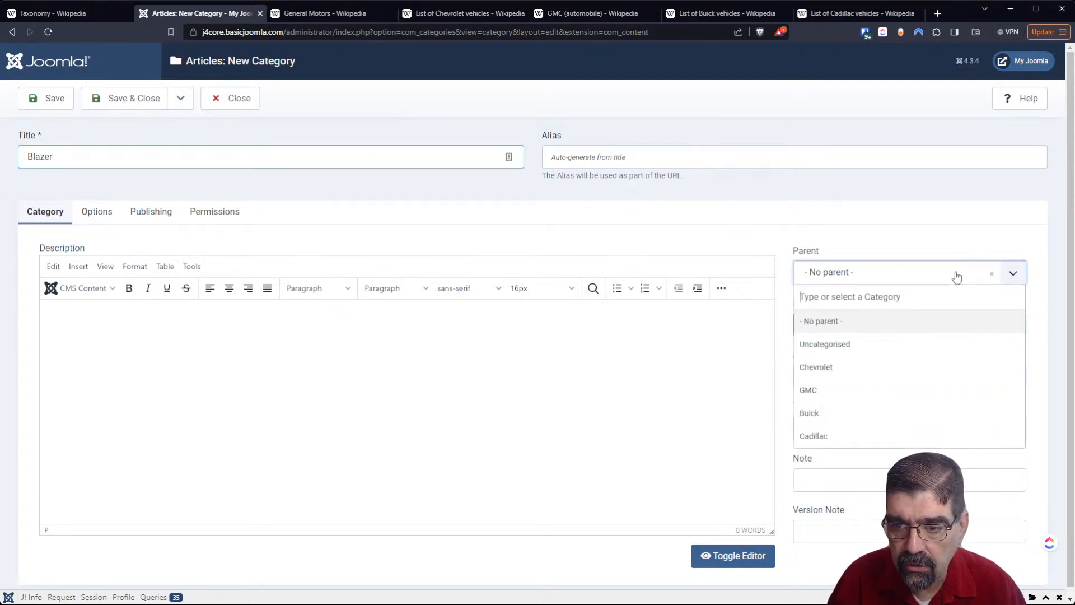
pyautogui.click(905, 367)
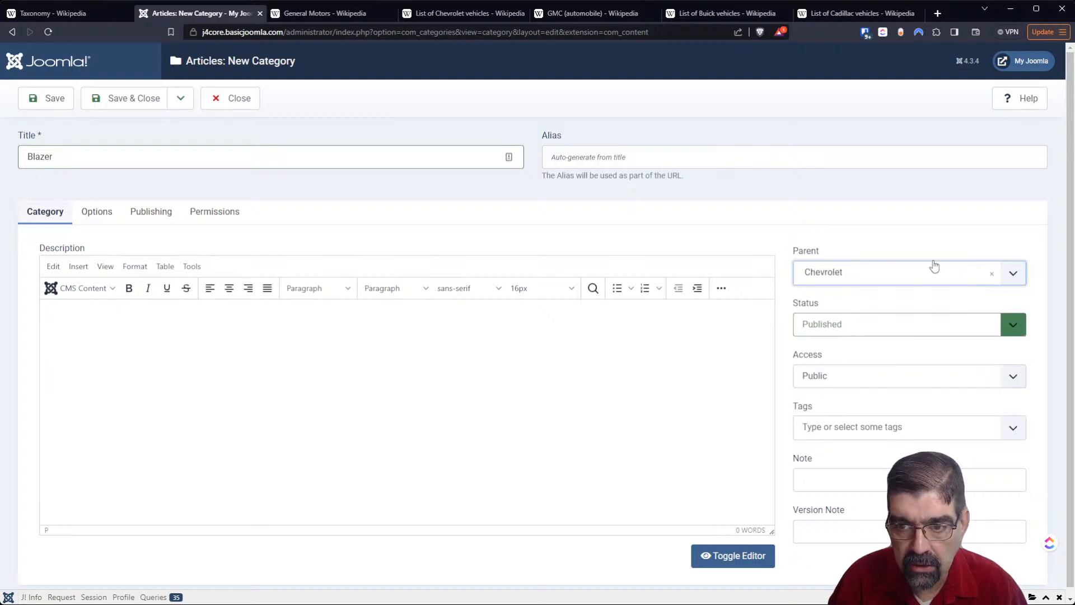
pyautogui.click(26, 104)
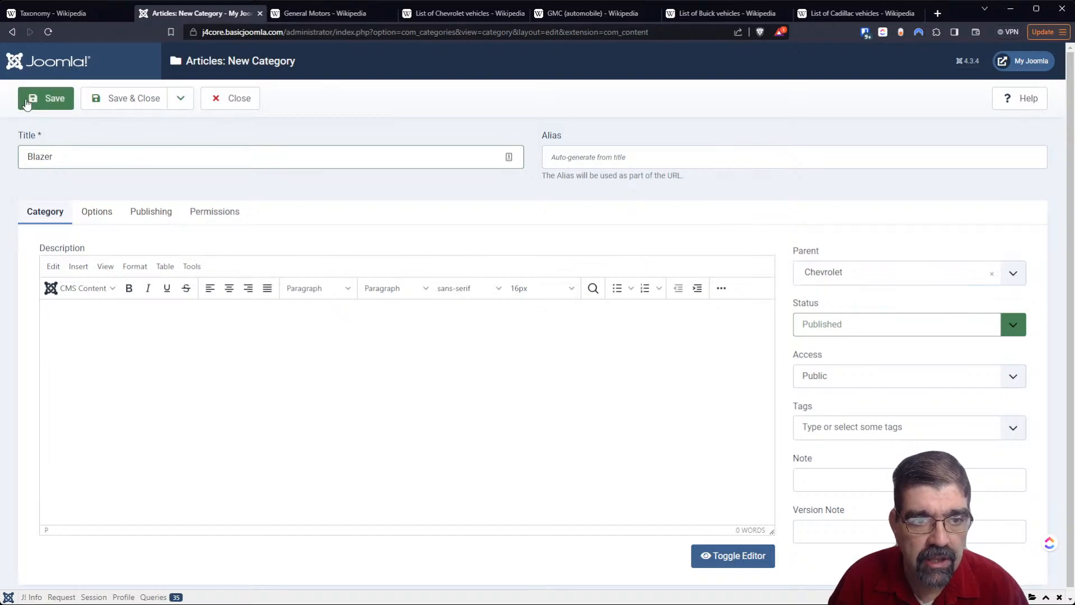
# - Save a copy of the Blazer category titled Blazer EV, clearing the alias so it regenerates from the title
pyautogui.click(437, 14)
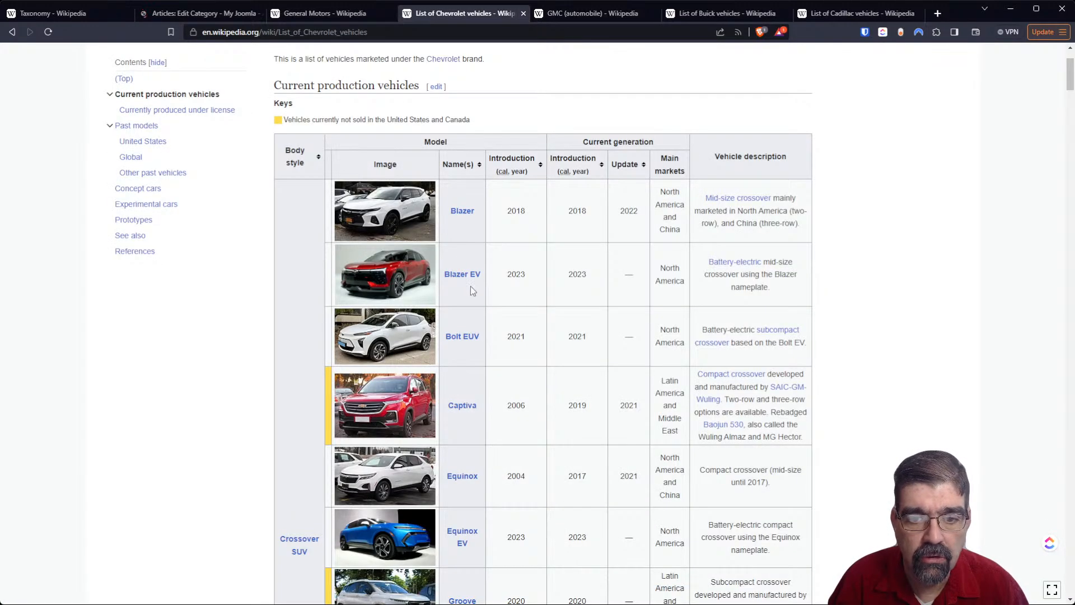
pyautogui.click(165, 15)
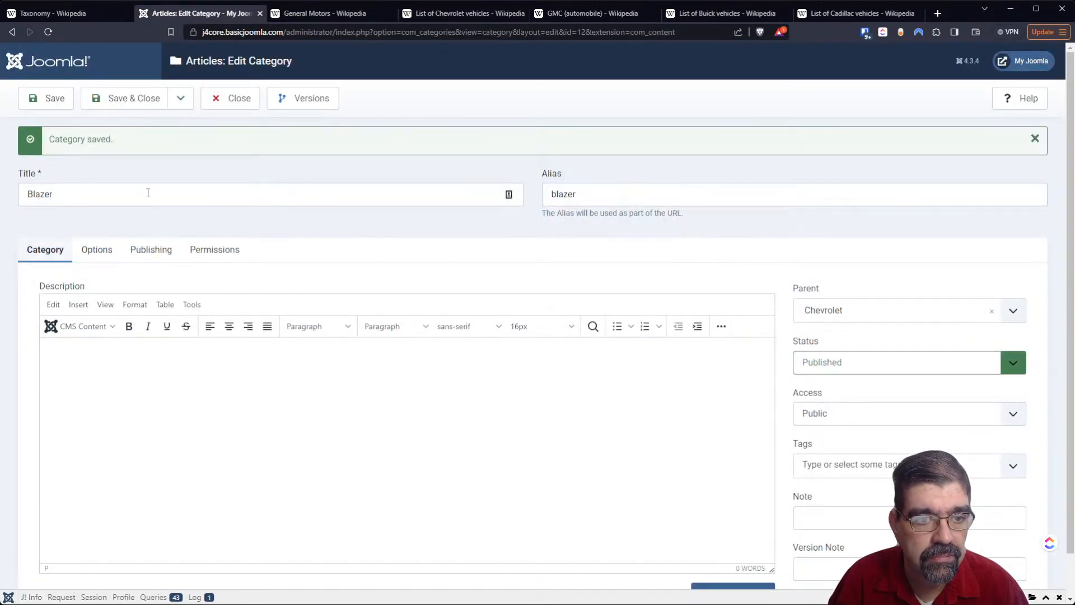
pyautogui.click(148, 193)
pyautogui.write('EV')
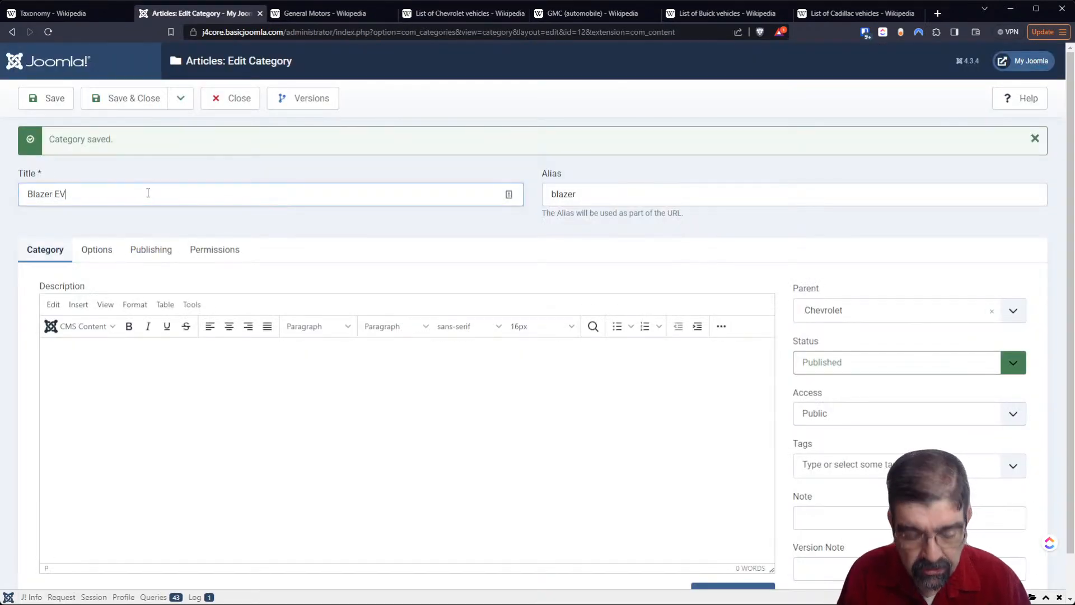
pyautogui.moveTo(597, 194); pyautogui.dragTo(540, 194)
pyautogui.press('BackSpace')
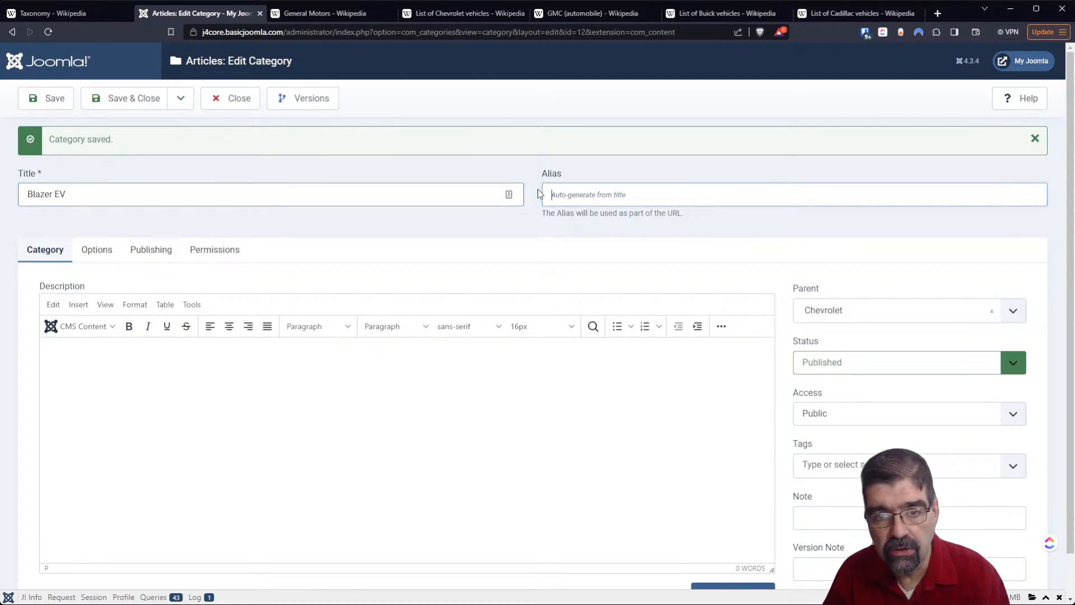
pyautogui.click(176, 100)
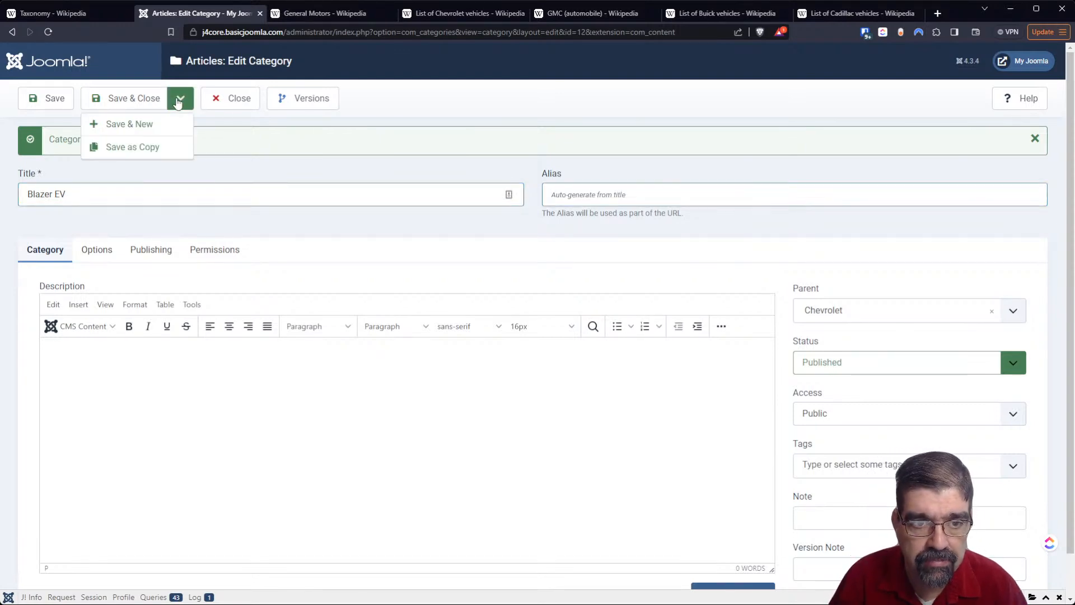
pyautogui.click(166, 148)
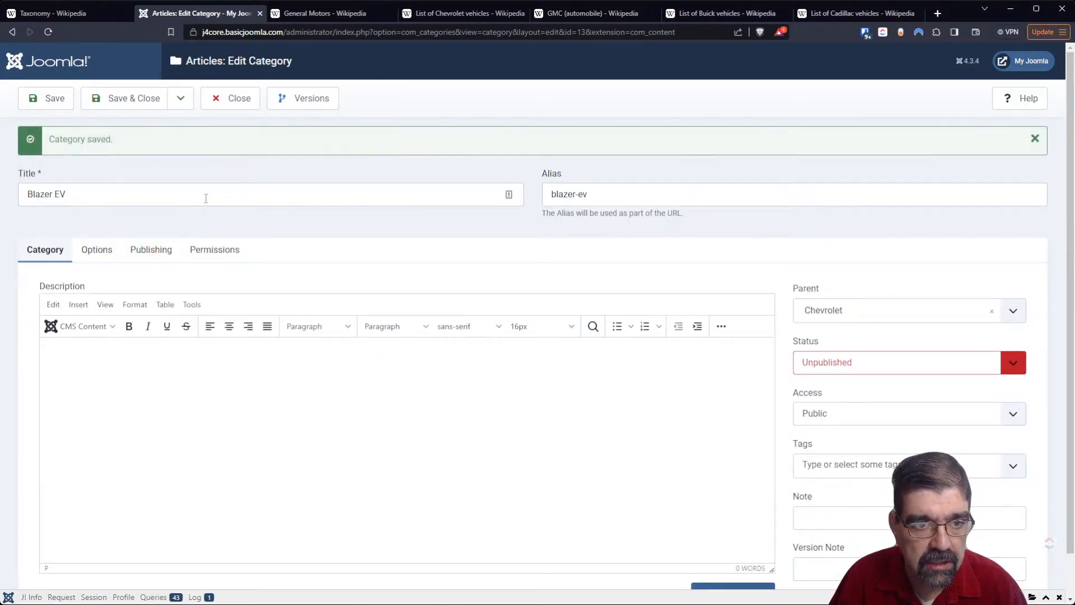
# - Save a copy of the Blazer EV category titled Bolt EUV, with its alias cleared for automatic generation
pyautogui.click(435, 10)
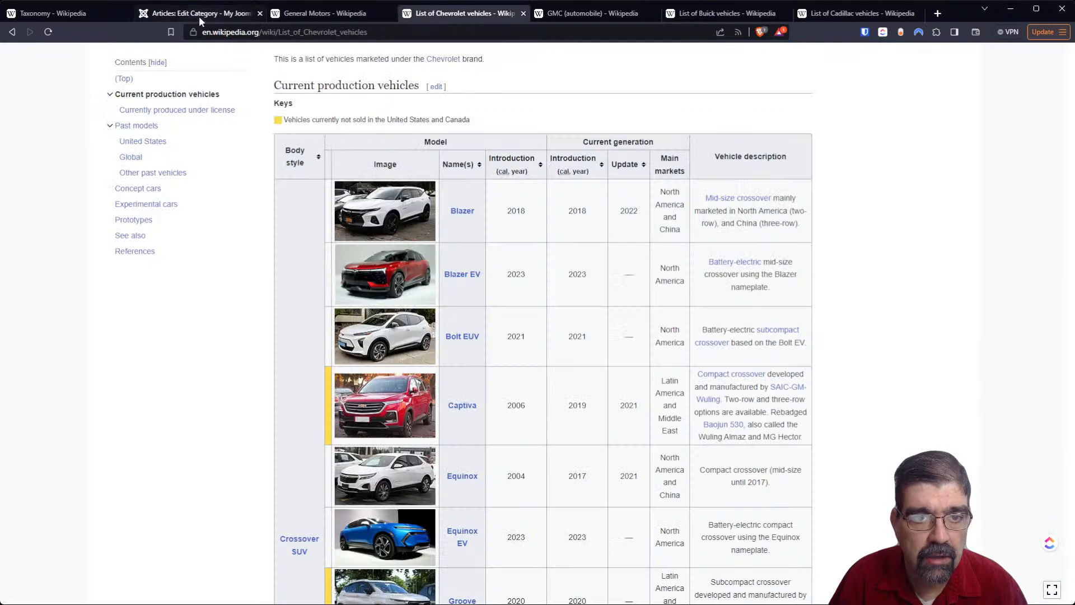
pyautogui.click(190, 15)
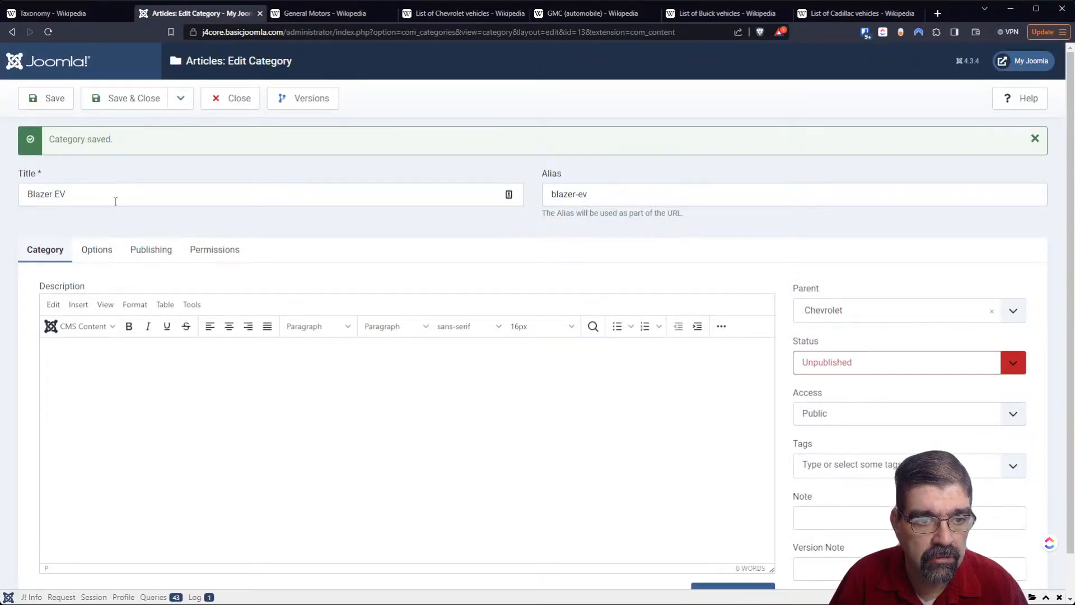
pyautogui.moveTo(114, 193); pyautogui.dragTo(4, 206)
pyautogui.write('Bol')
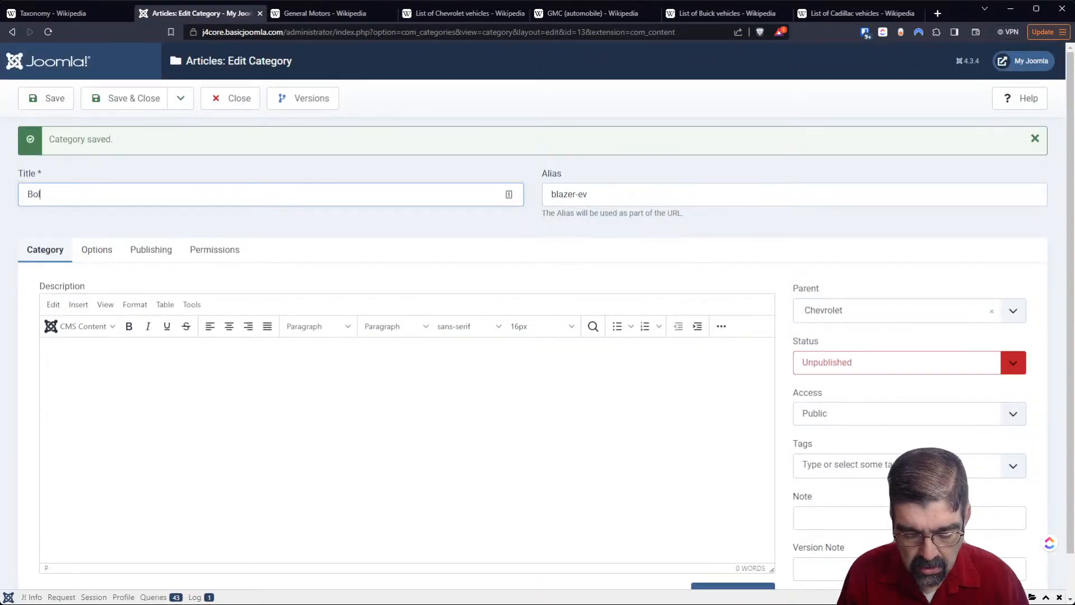
pyautogui.write('t EUV')
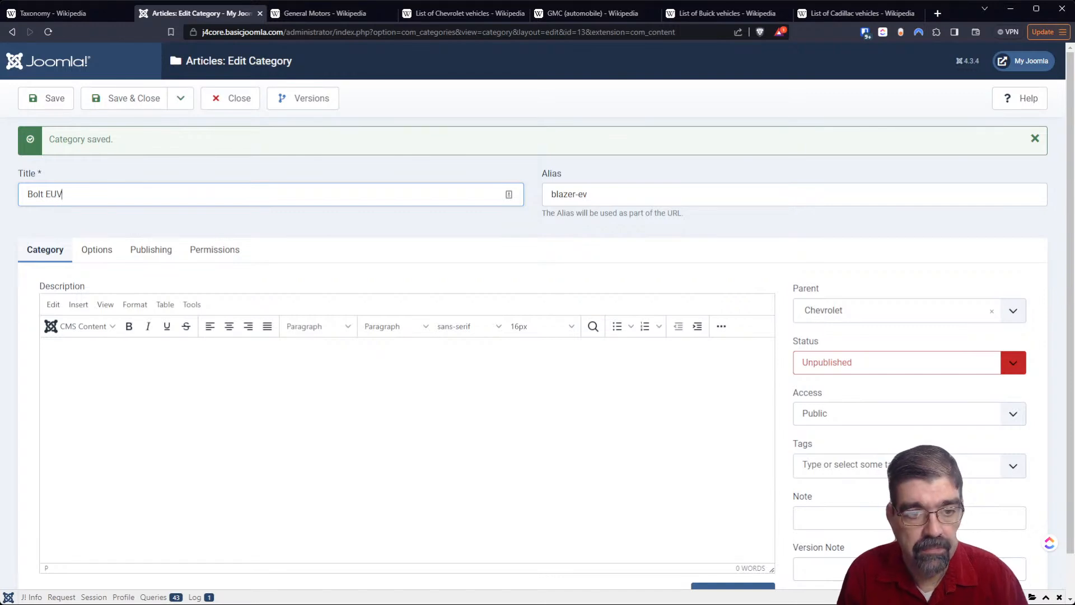
pyautogui.press('Tab')
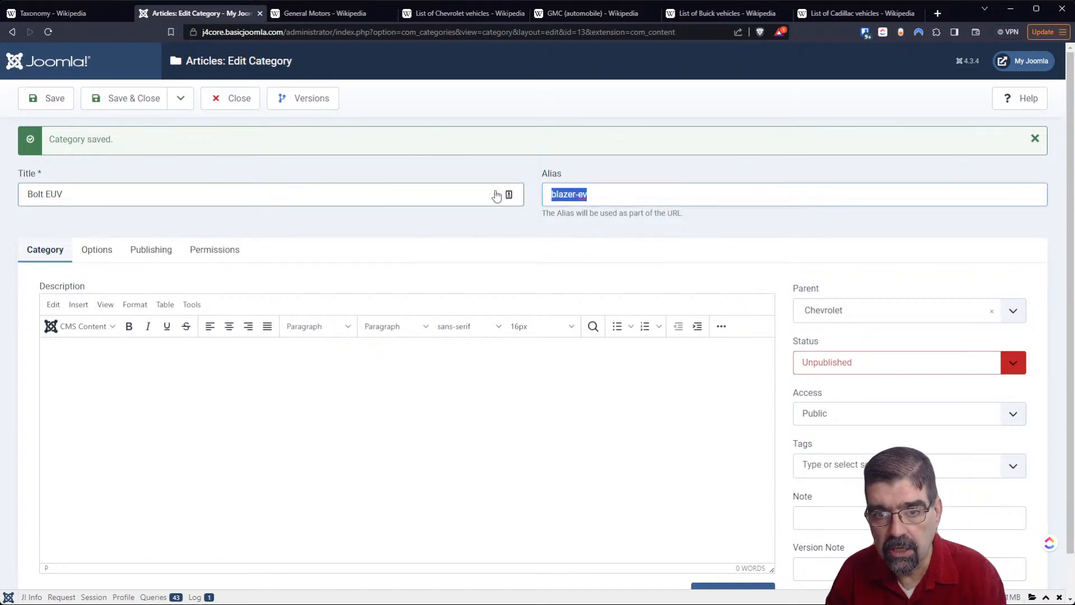
pyautogui.press('Delete')
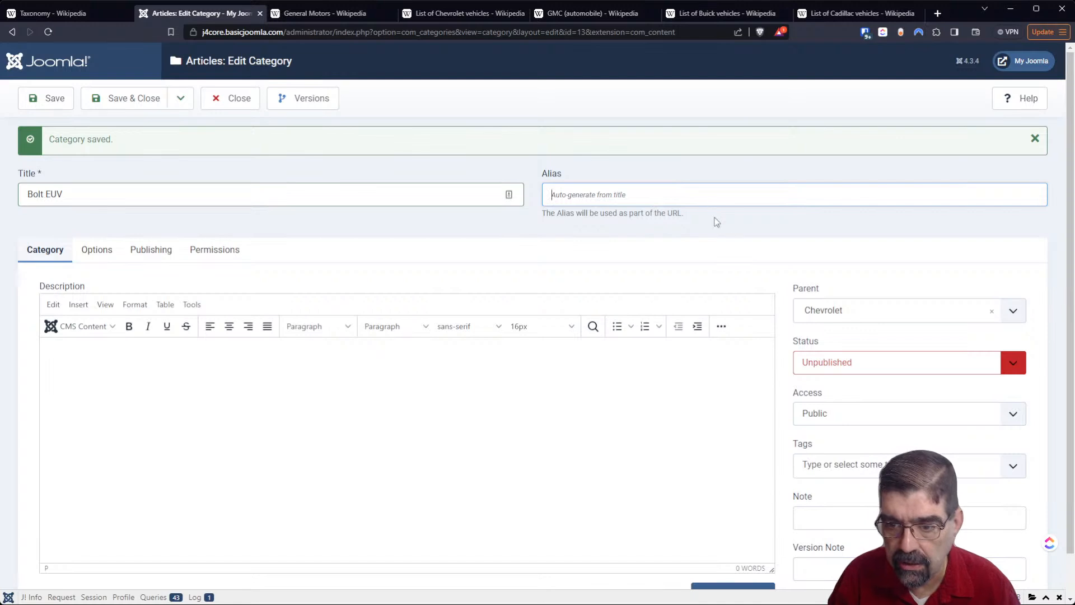
pyautogui.click(180, 101)
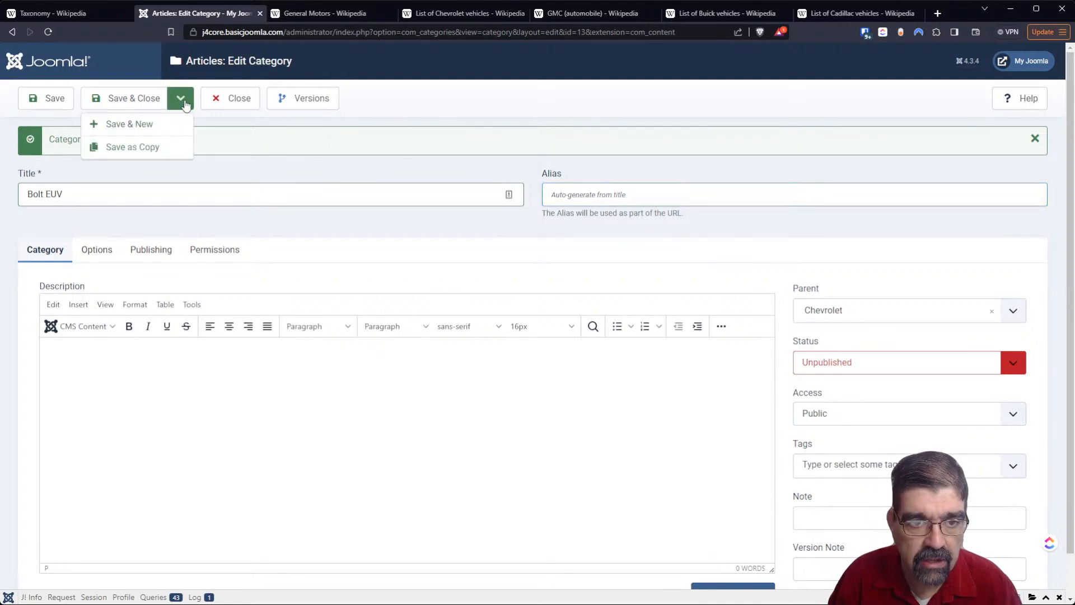
pyautogui.click(160, 147)
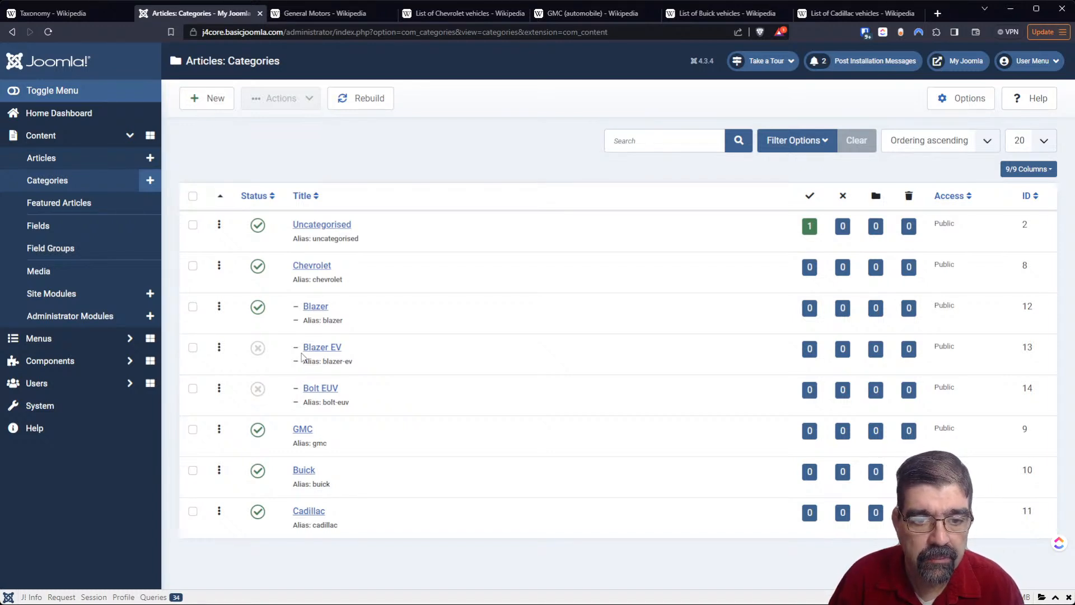
# - Publish the Blazer EV and Bolt EUV subcategories from the categories list
pyautogui.click(257, 349)
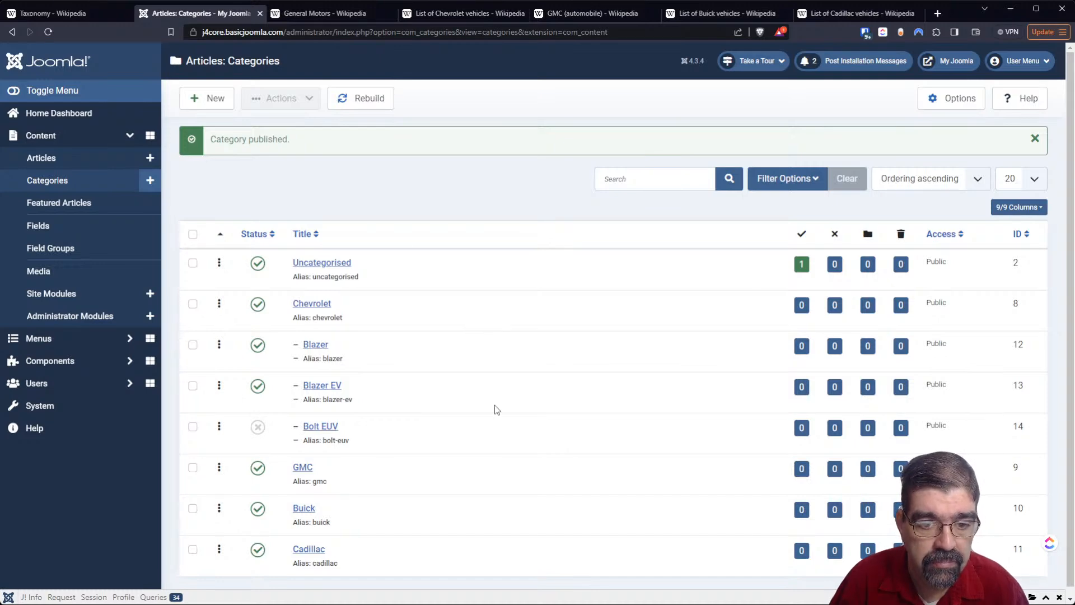
pyautogui.click(49, 30)
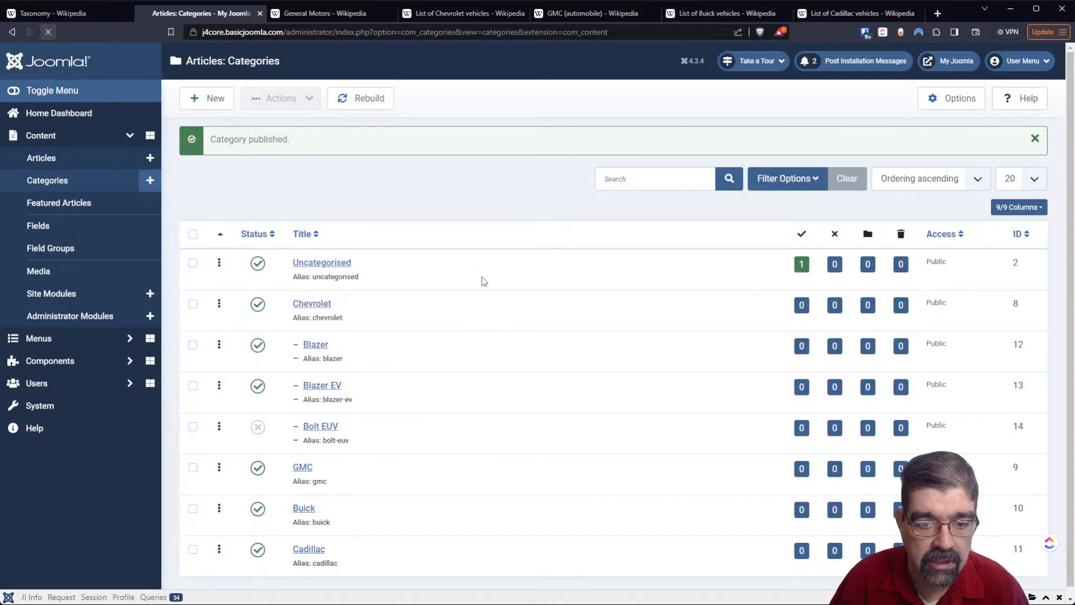
pyautogui.click(258, 392)
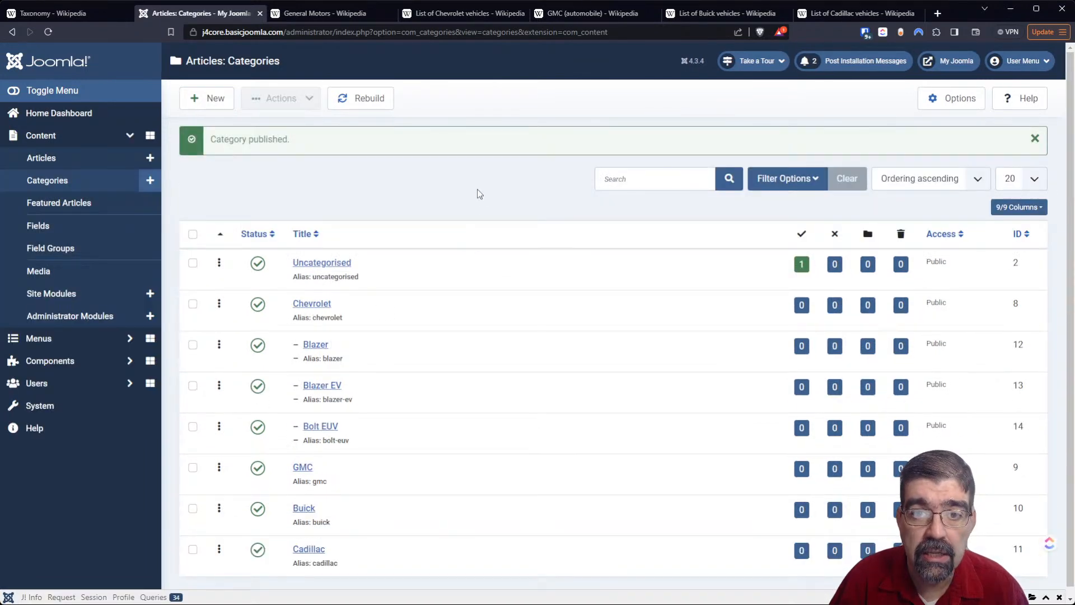
# - Open the Bolt EUV category, retitle it Captiva after the Chevrolet vehicles list, and save it as a copy without editing the alias
pyautogui.click(328, 427)
pyautogui.click(449, 15)
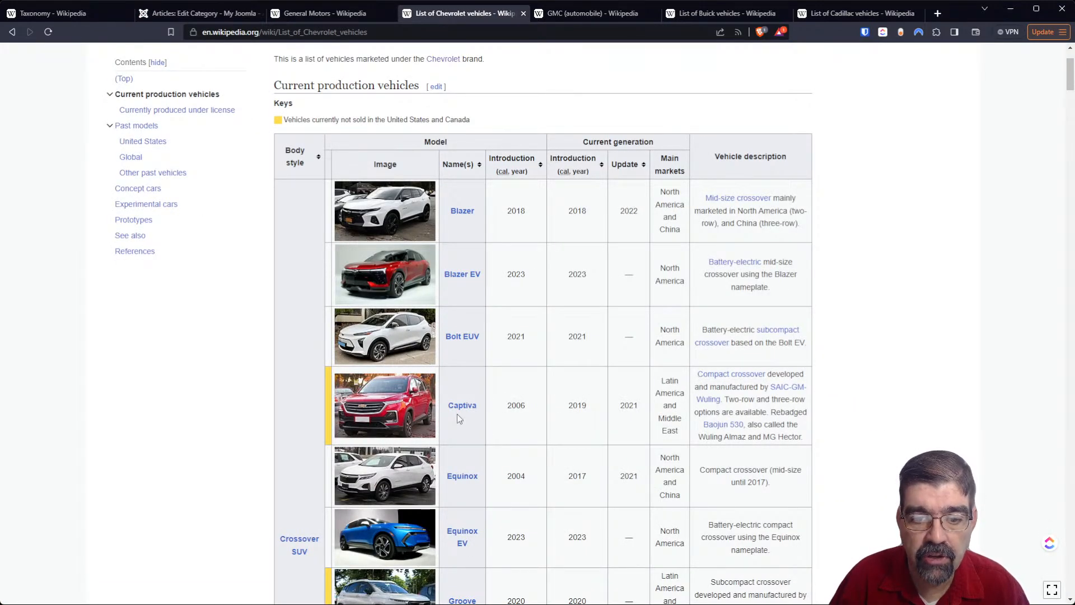
pyautogui.click(185, 13)
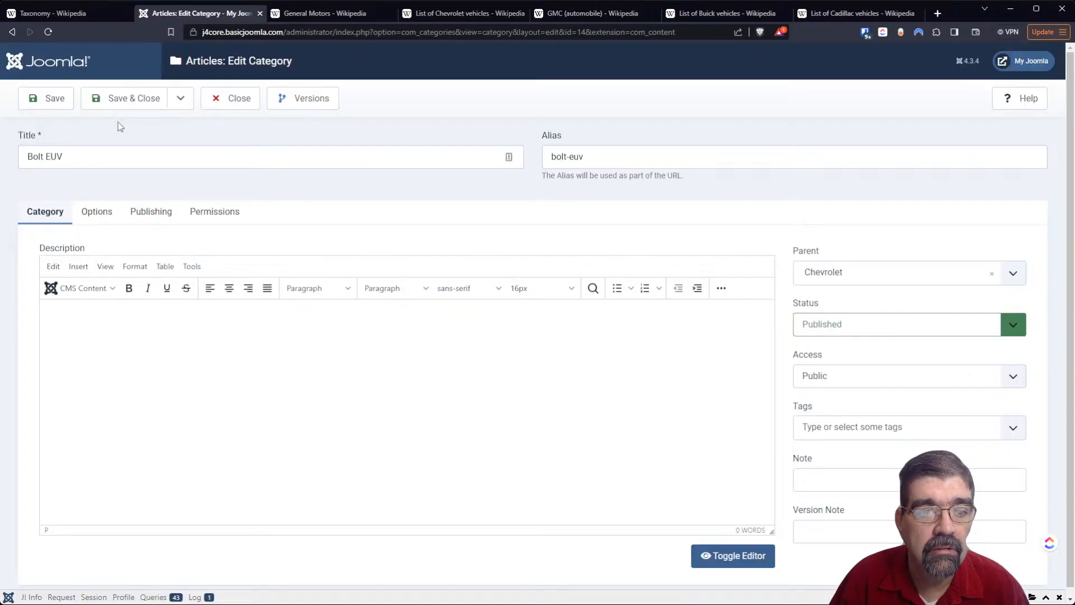
pyautogui.moveTo(106, 157); pyautogui.dragTo(2, 162)
pyautogui.write('Captiva')
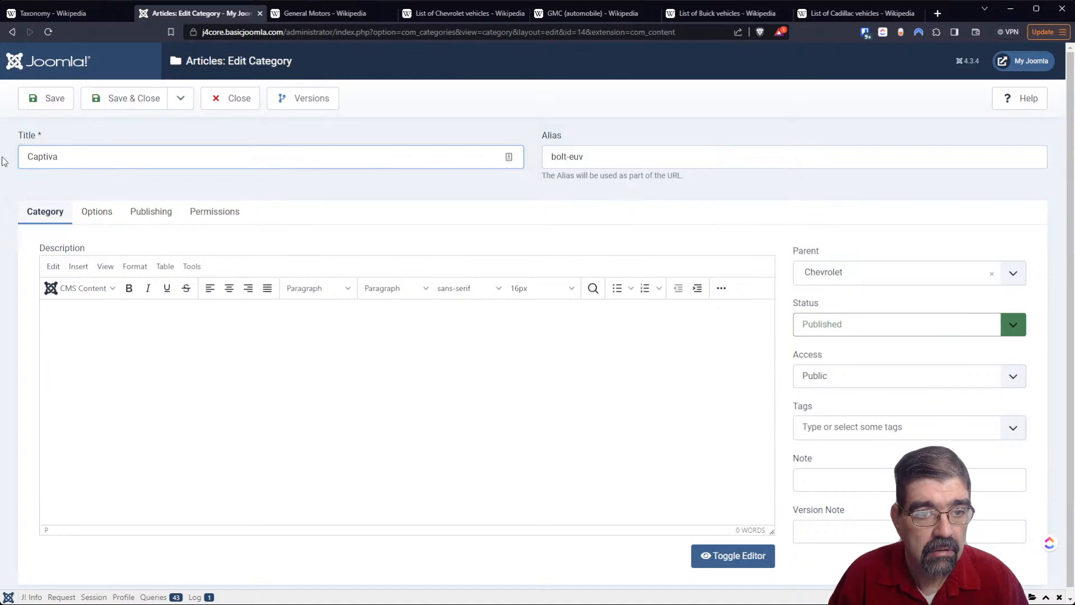
pyautogui.click(180, 98)
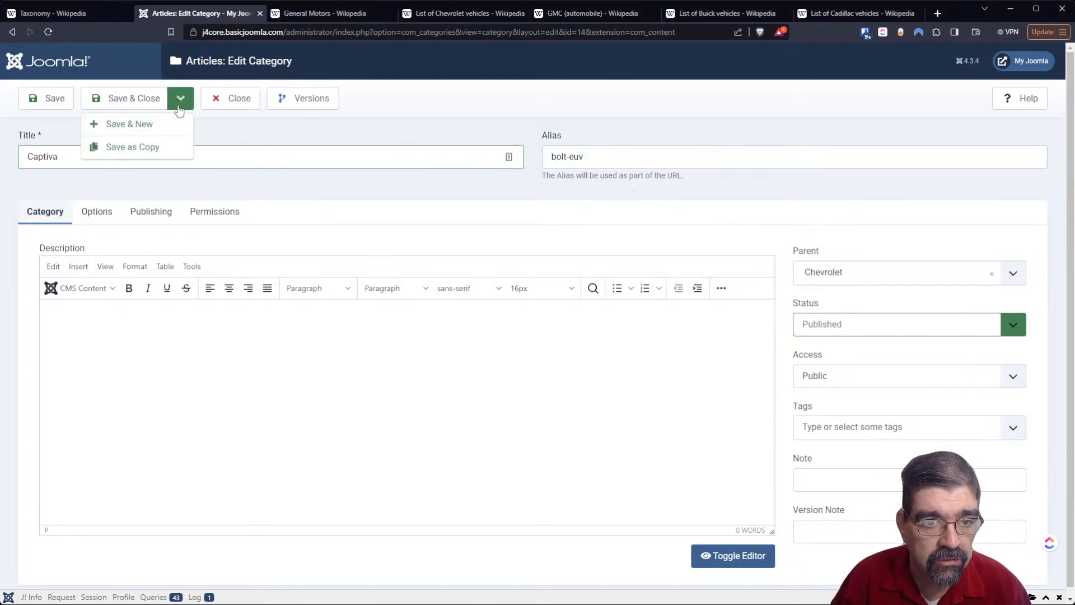
pyautogui.click(165, 149)
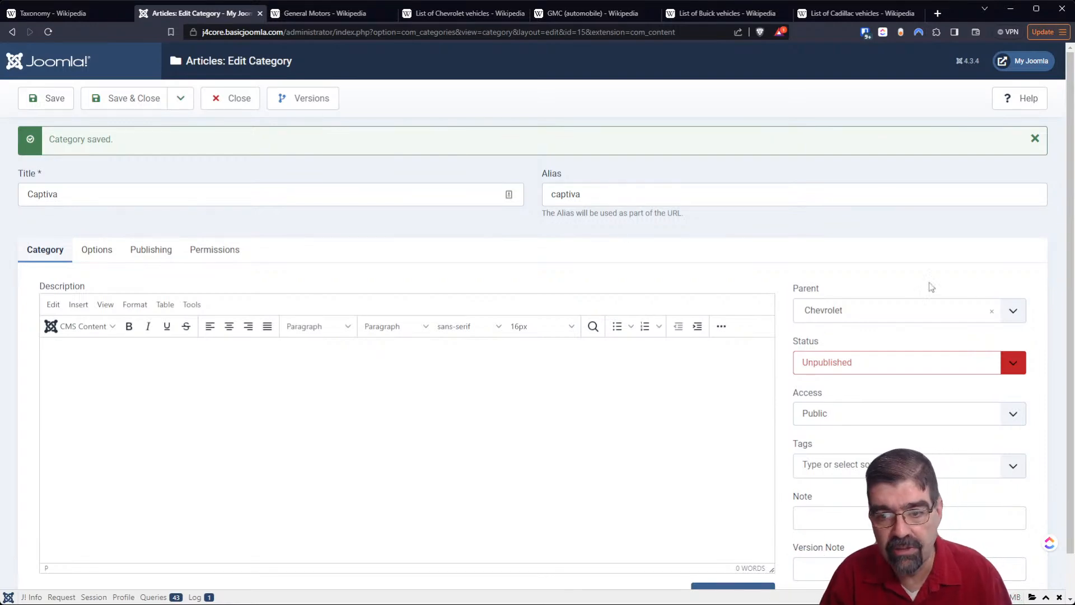
# - Close the Captiva category form and publish Captiva from the categories list
pyautogui.click(240, 100)
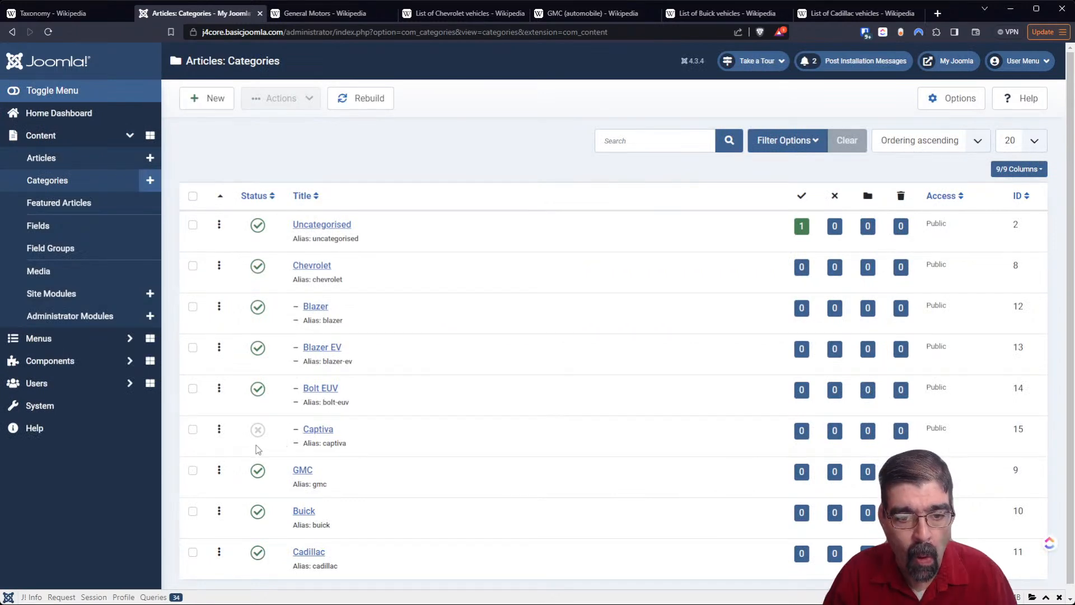
pyautogui.click(259, 431)
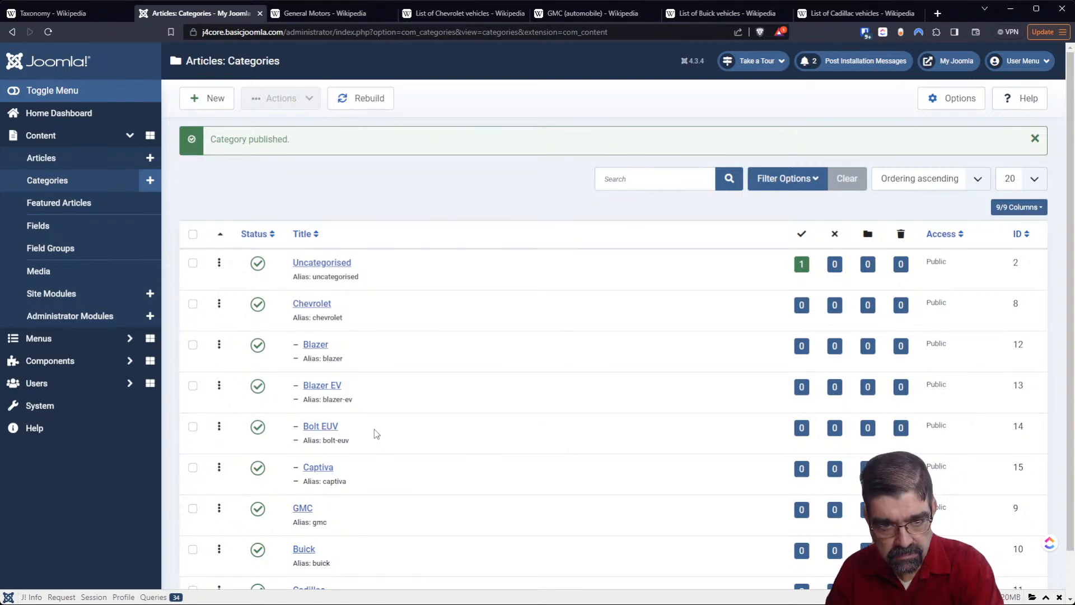
pyautogui.scroll(-1, 388, 428)
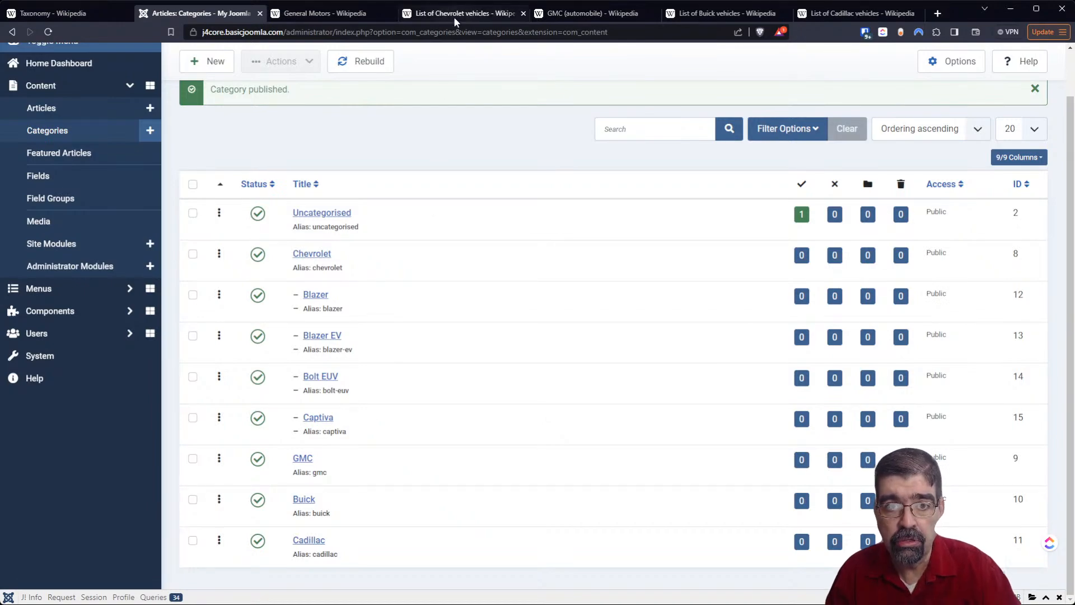
# - Examine the light-duty trucks table in the GMC (automobile) Wikipedia article for model names to use as subcategories
pyautogui.click(565, 11)
pyautogui.scroll(15, 516, 235)
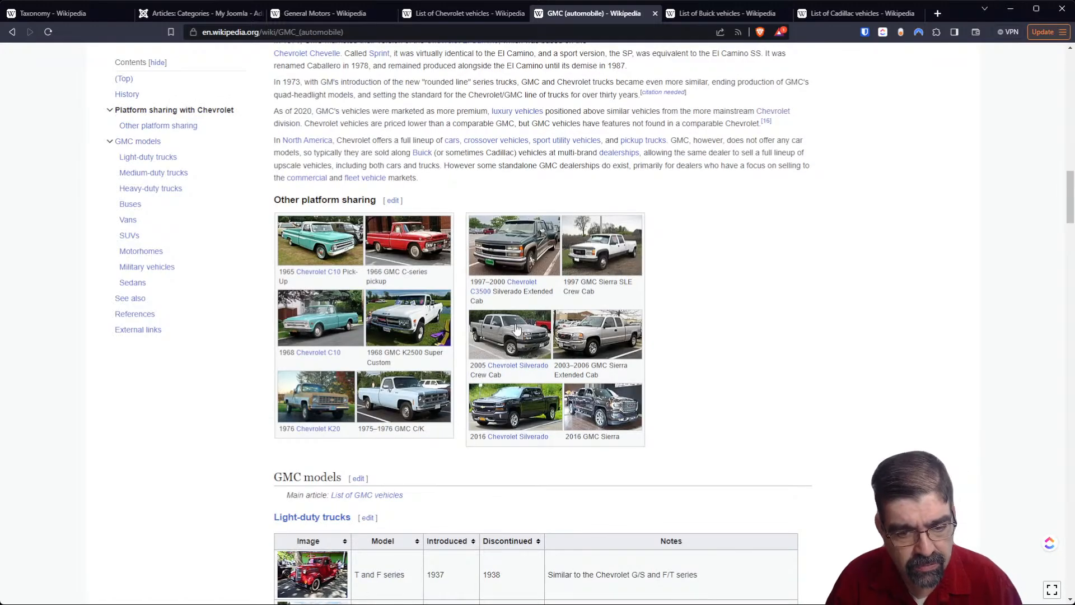
pyautogui.scroll(-7, 515, 329)
pyautogui.moveTo(1070, 234); pyautogui.dragTo(1049, 208)
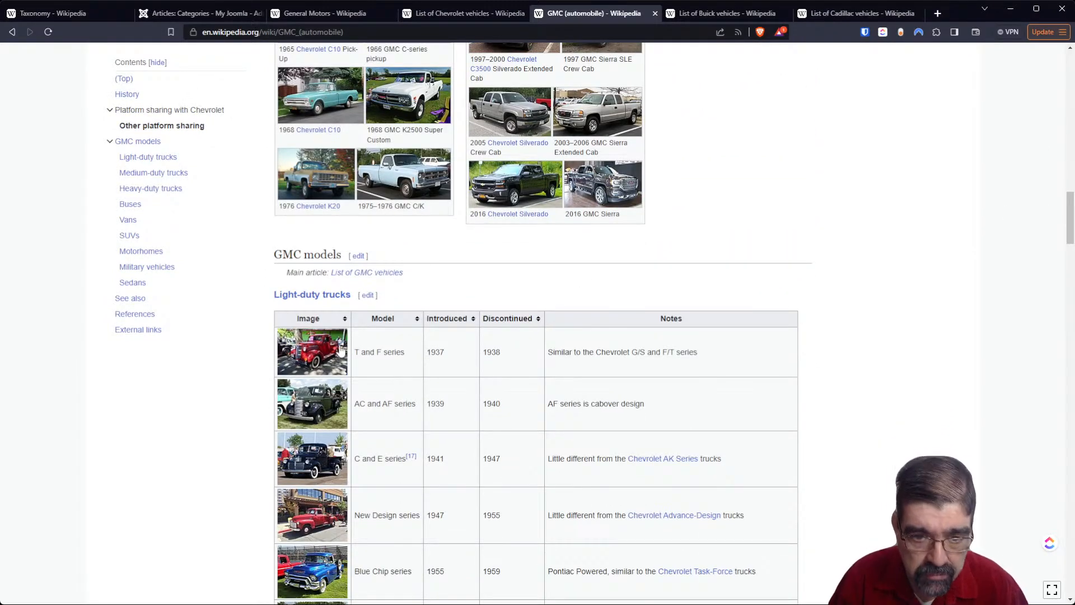
pyautogui.moveTo(414, 351); pyautogui.dragTo(355, 355)
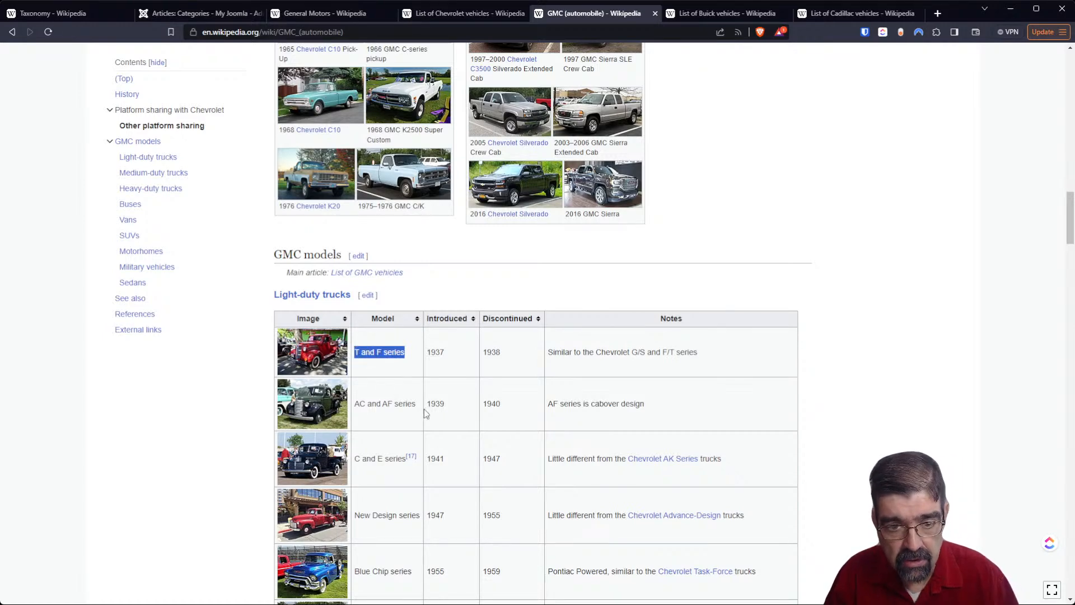
pyautogui.moveTo(415, 402); pyautogui.dragTo(338, 404)
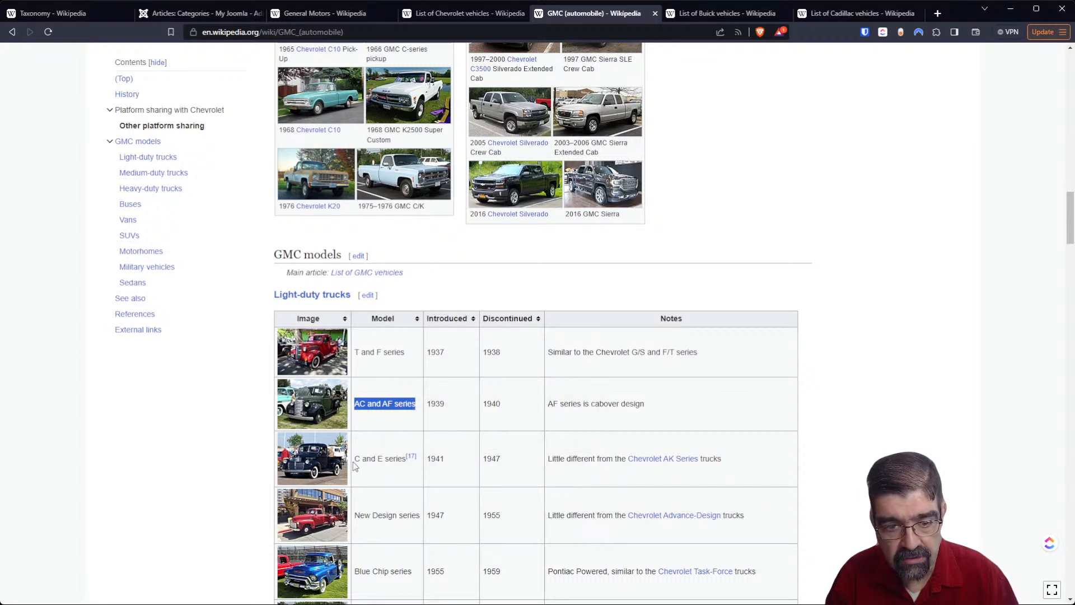
pyautogui.moveTo(356, 461); pyautogui.dragTo(396, 460)
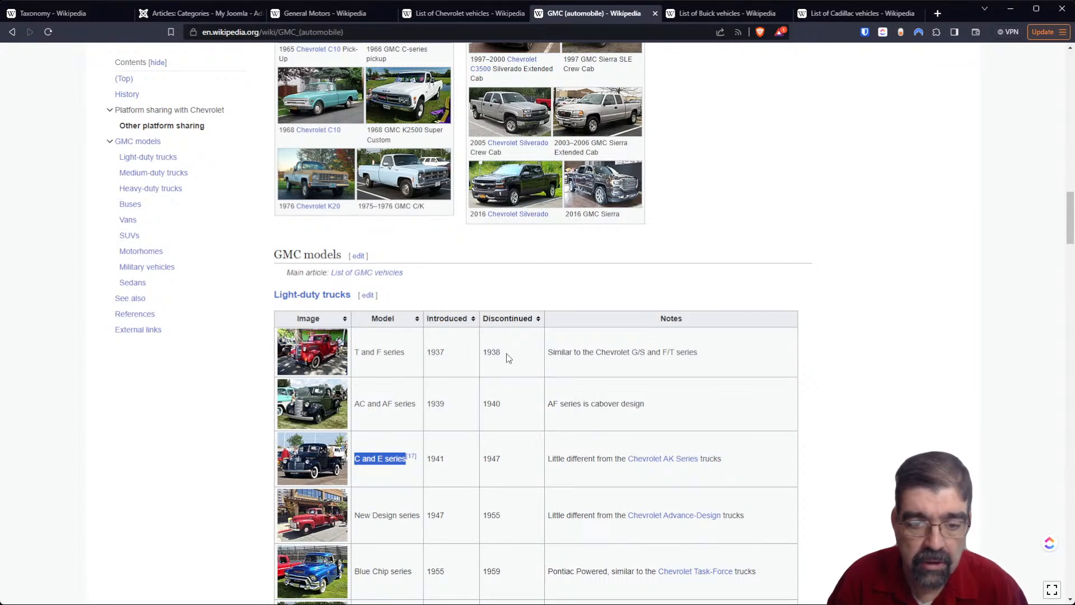
# - Create a category titled T and F series in Joomla with GMC as its parent, and save it without closing the form
pyautogui.click(213, 13)
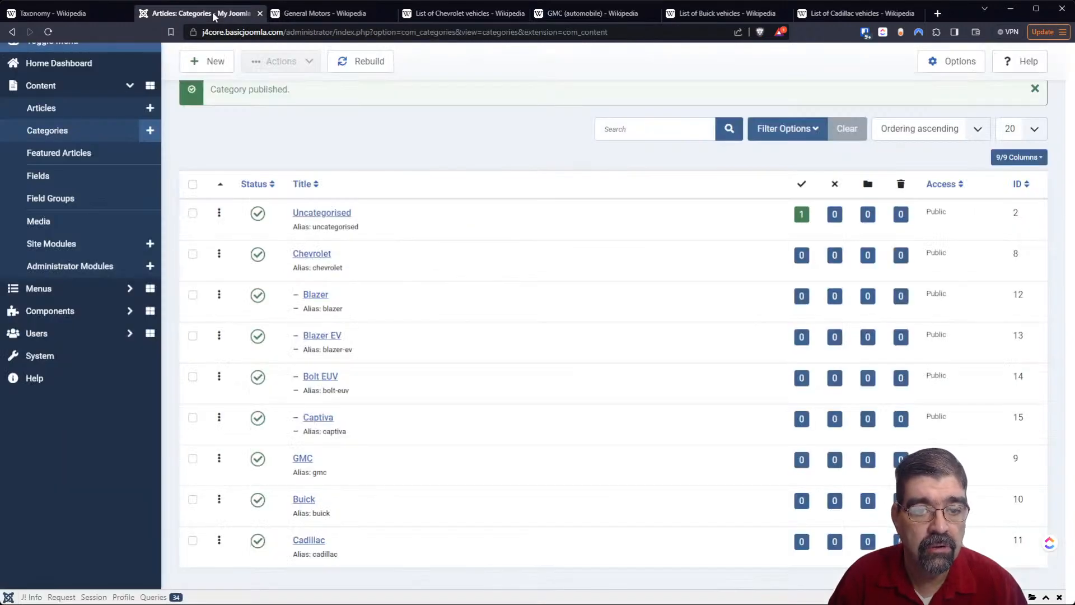
pyautogui.click(208, 63)
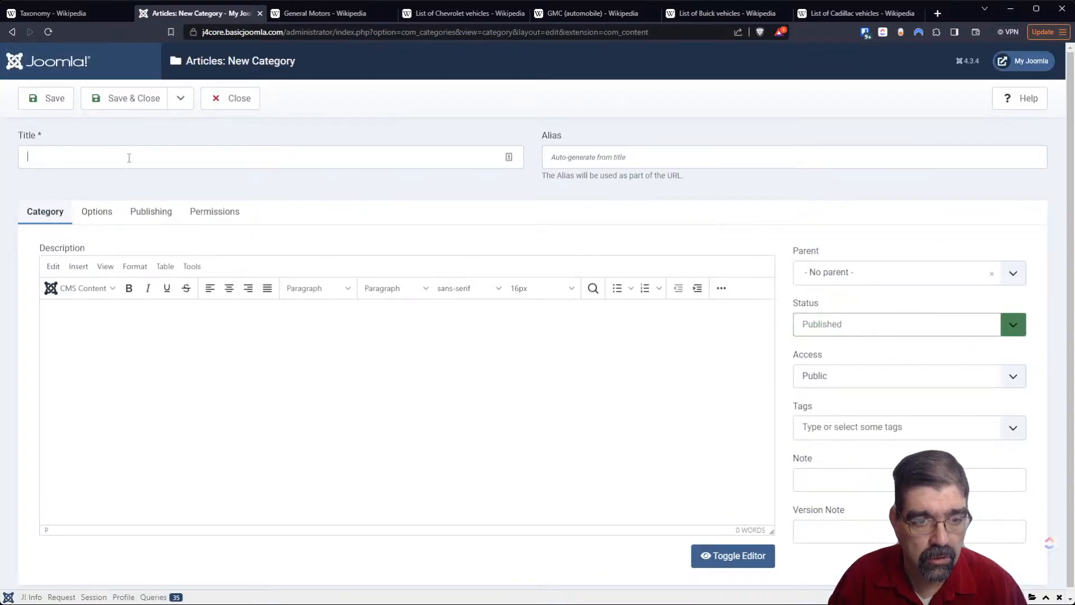
pyautogui.click(129, 158)
pyautogui.write('T and F series')
pyautogui.click(898, 275)
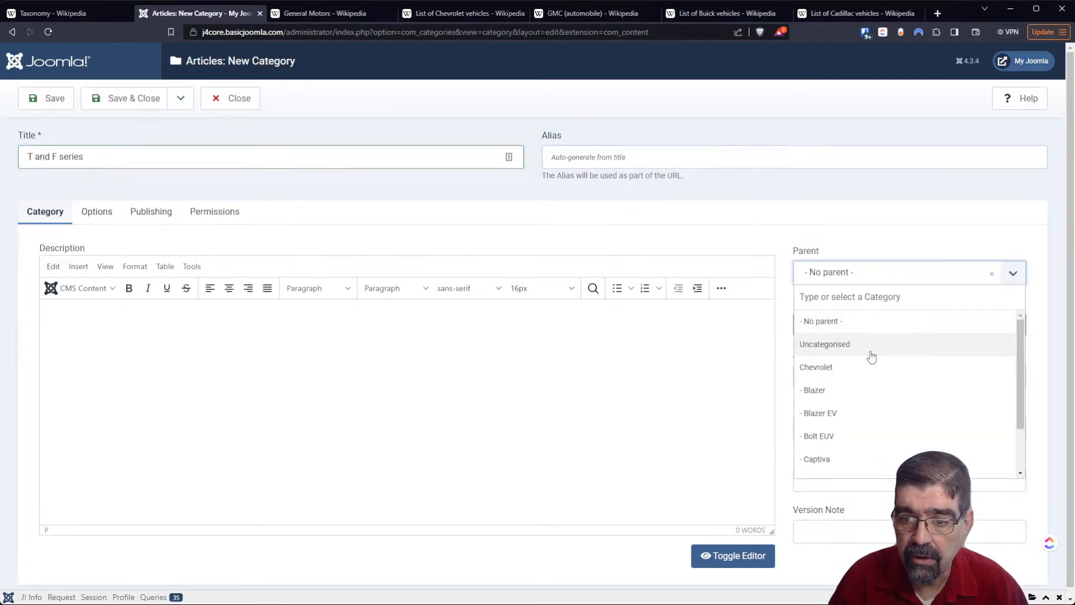
pyautogui.scroll(-3, 864, 380)
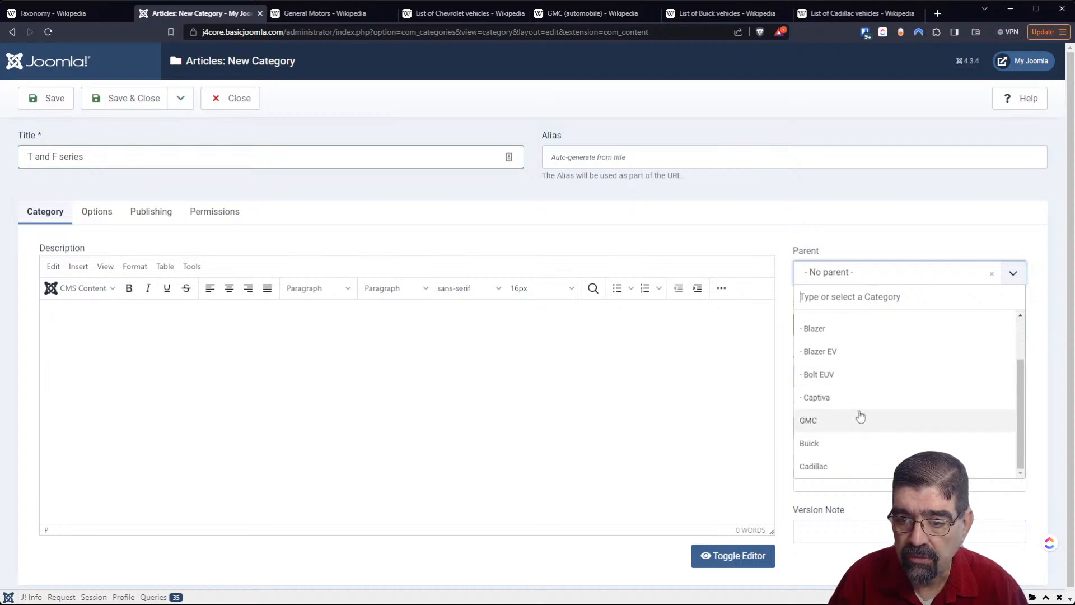
pyautogui.click(859, 416)
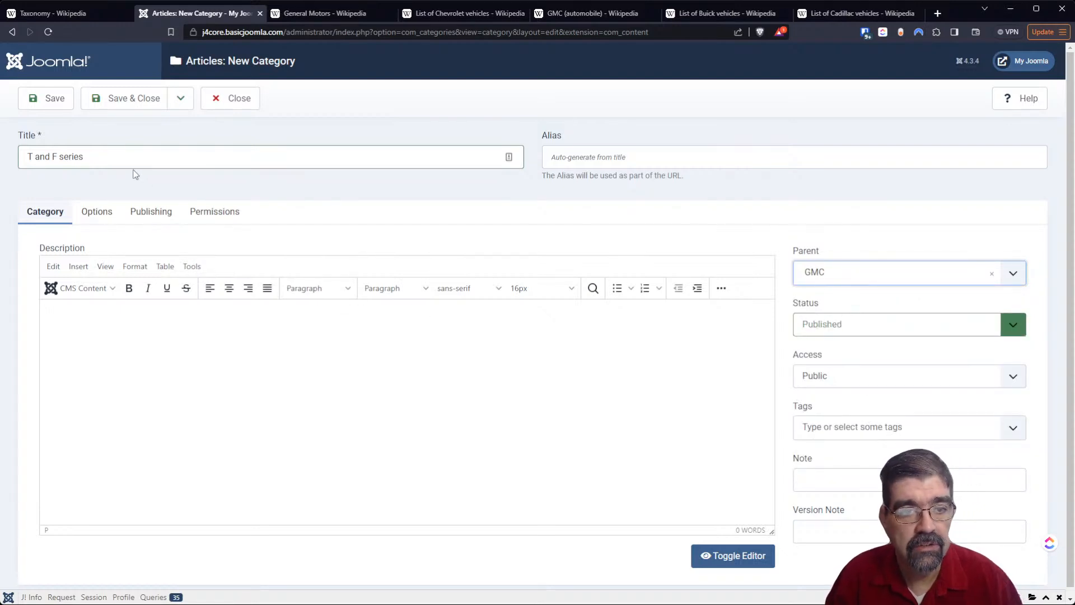
pyautogui.click(40, 107)
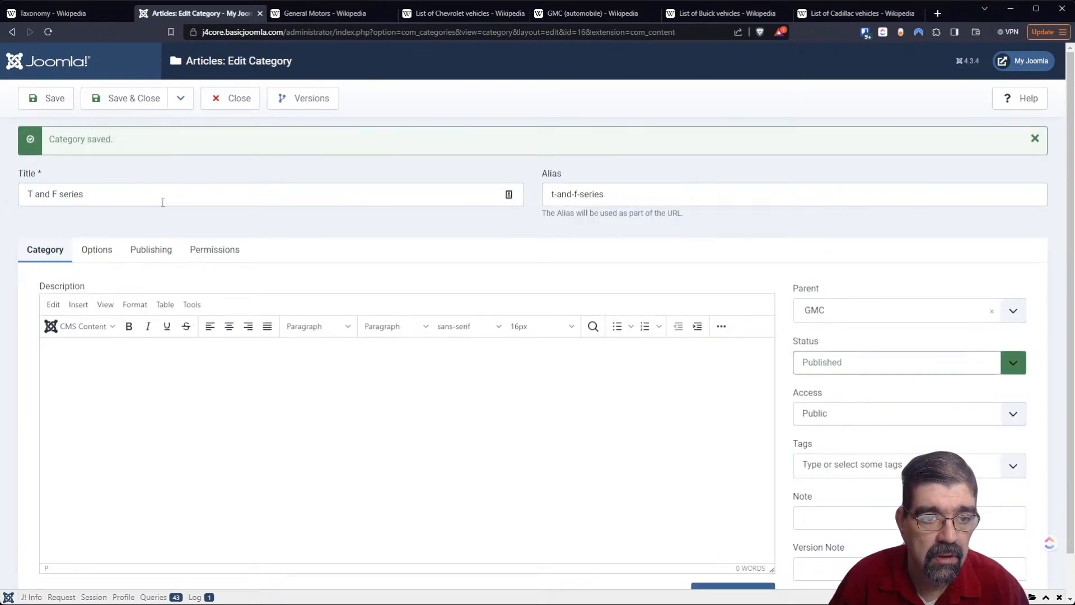
# - Retitle the T and F series category AC and AF series, without the pasted leading whitespace, and save it as a copy
pyautogui.moveTo(112, 195); pyautogui.dragTo(27, 194)
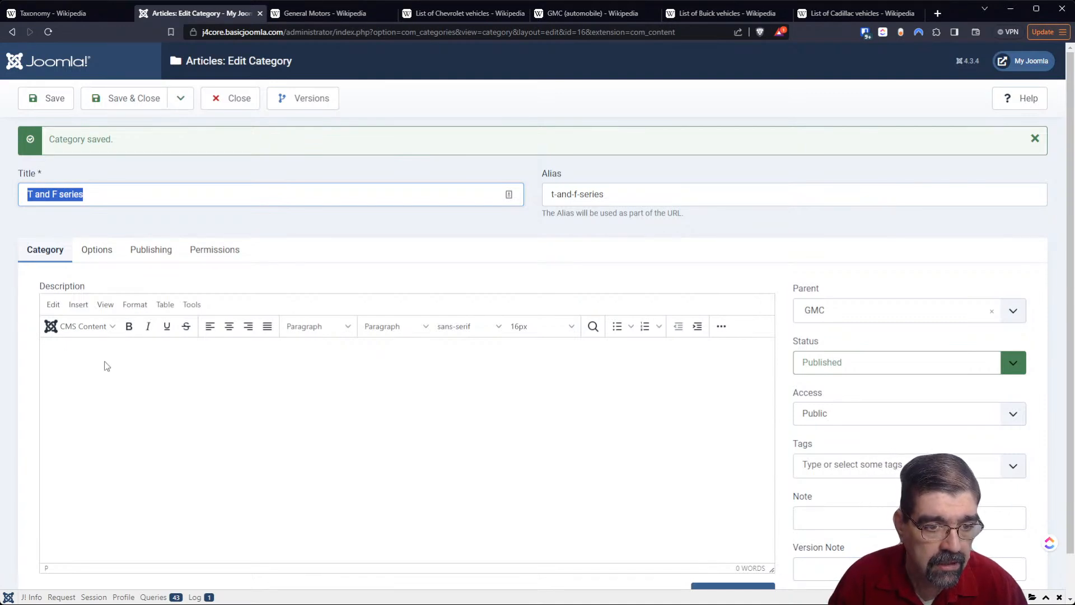
pyautogui.hotkey('ctrl', 'v')
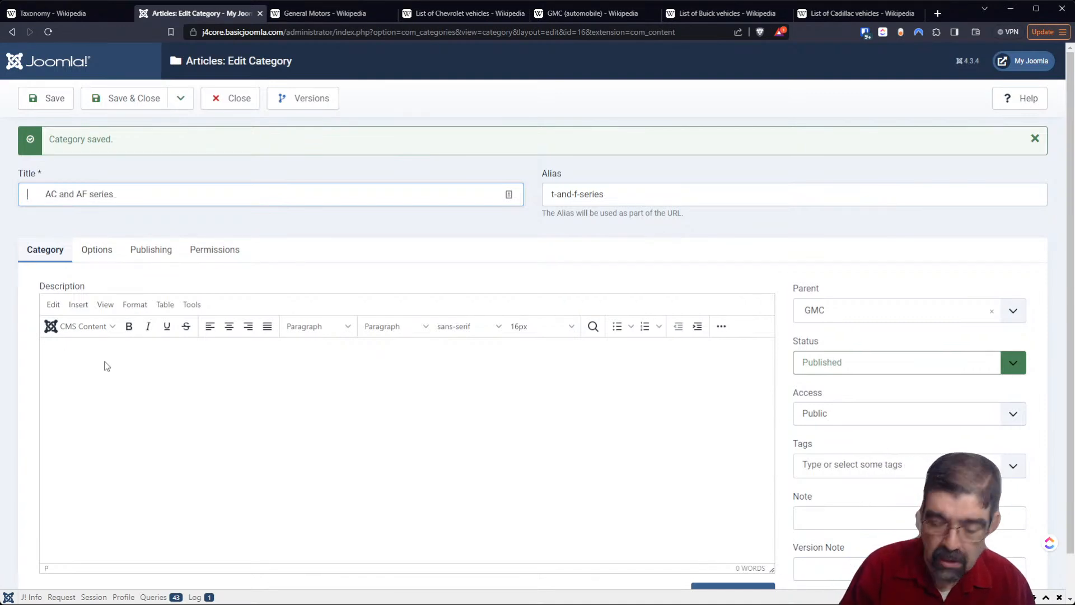
pyautogui.press('Delete')
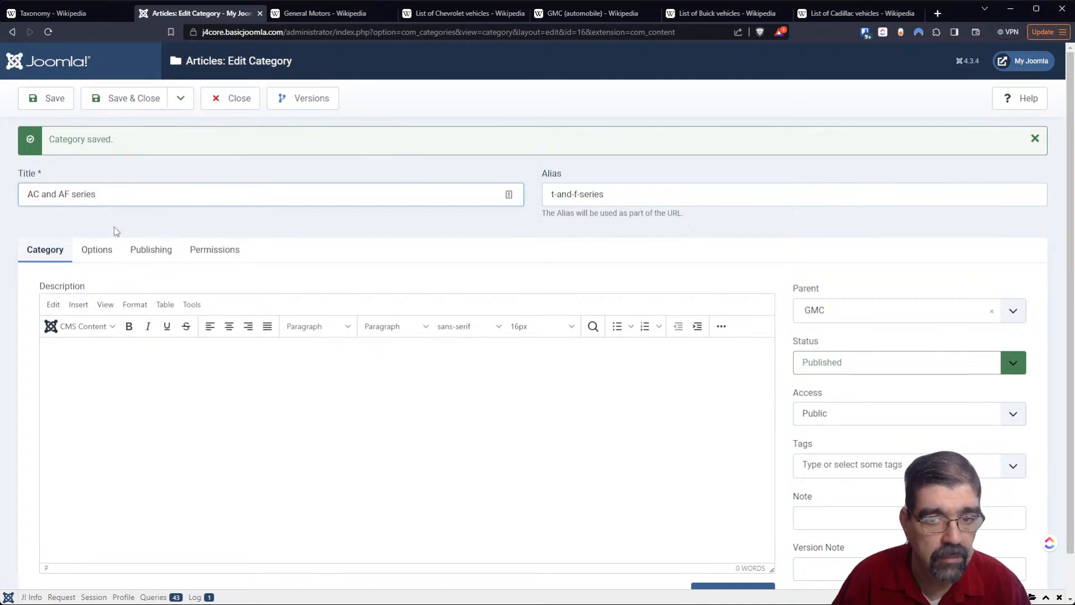
pyautogui.click(180, 99)
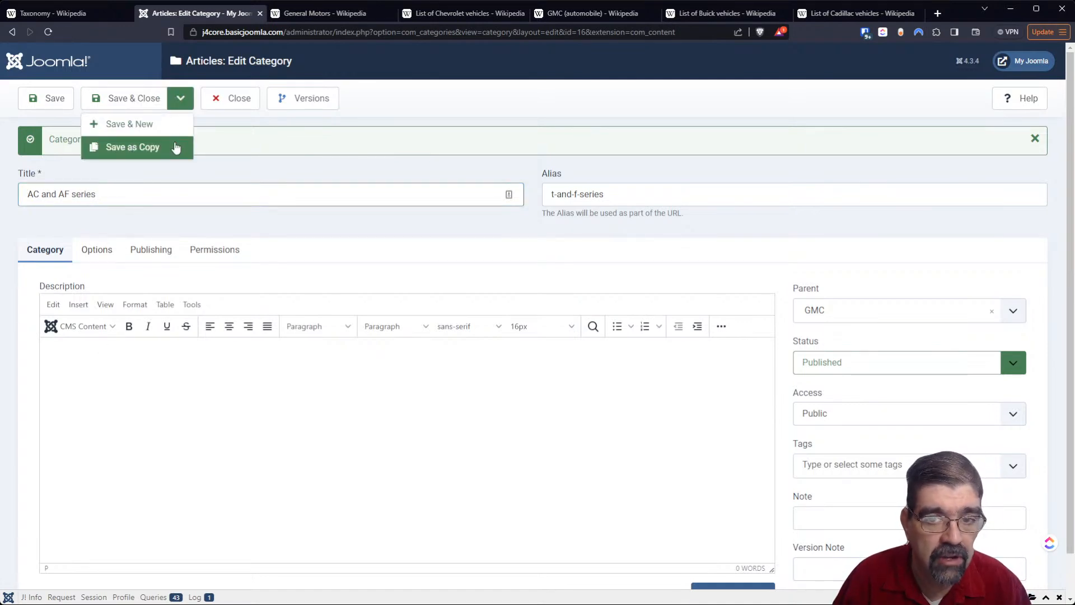
pyautogui.click(176, 146)
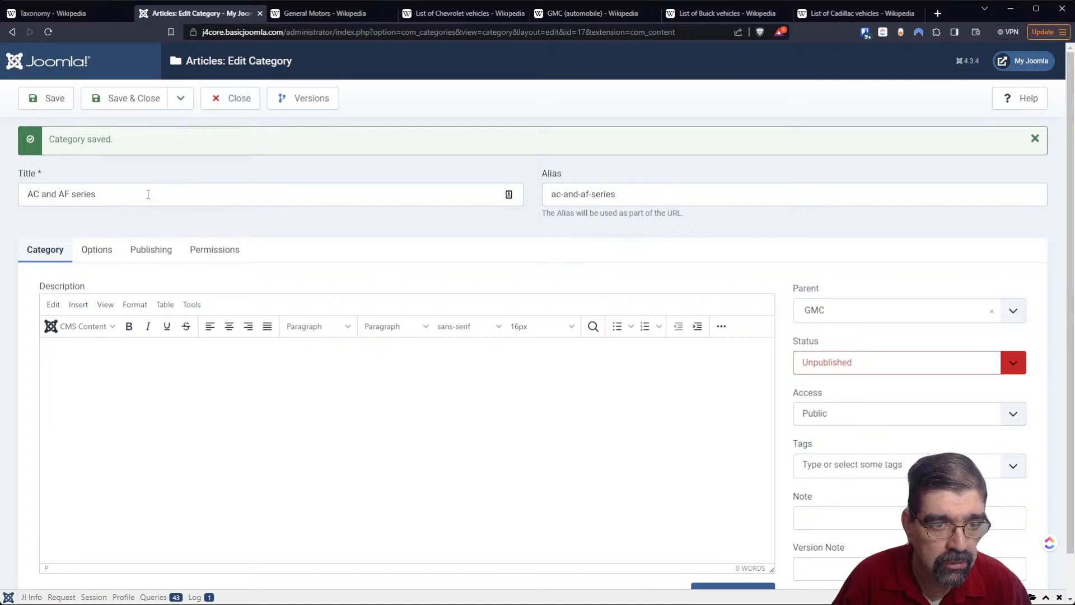
# - Retitle the AC and AF series category C and E series, save it as a copy, and close the form
pyautogui.doubleClick(148, 194)
pyautogui.tripleClick(118, 196)
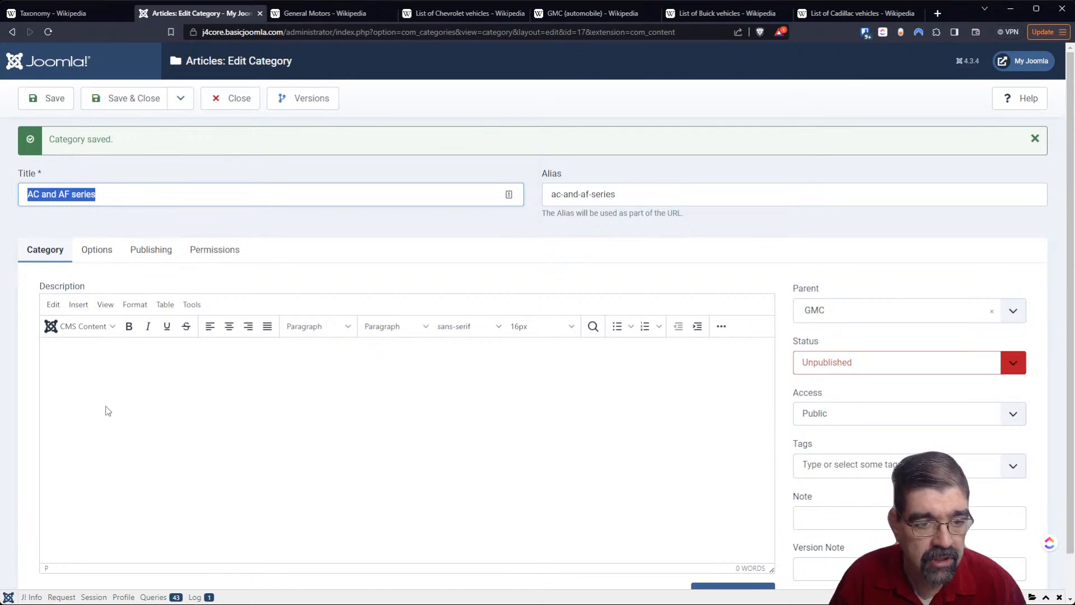
pyautogui.hotkey('ctrl', 'v')
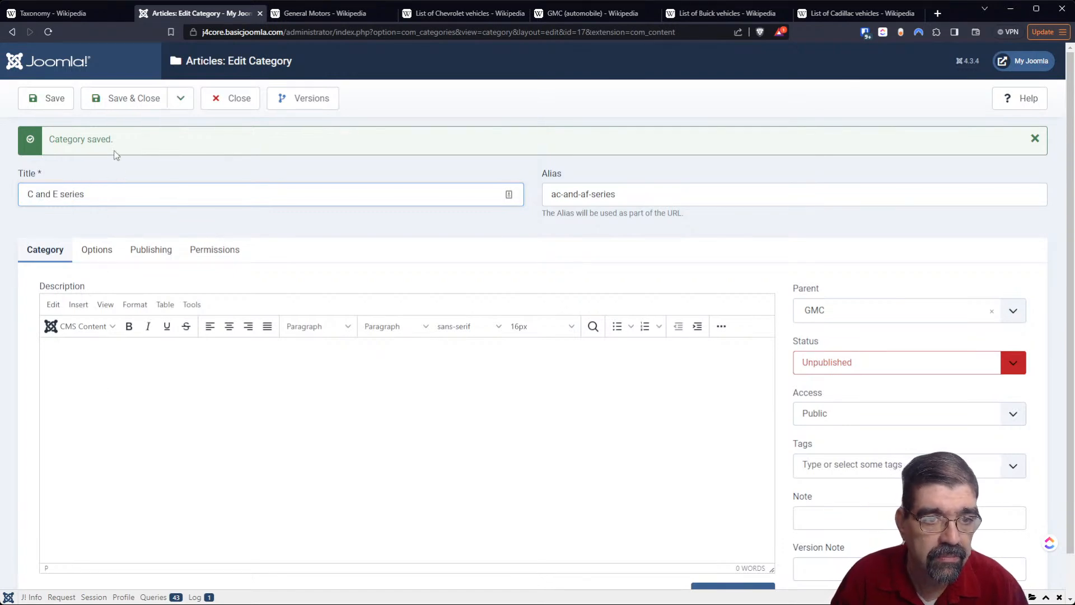
pyautogui.click(179, 99)
pyautogui.click(146, 147)
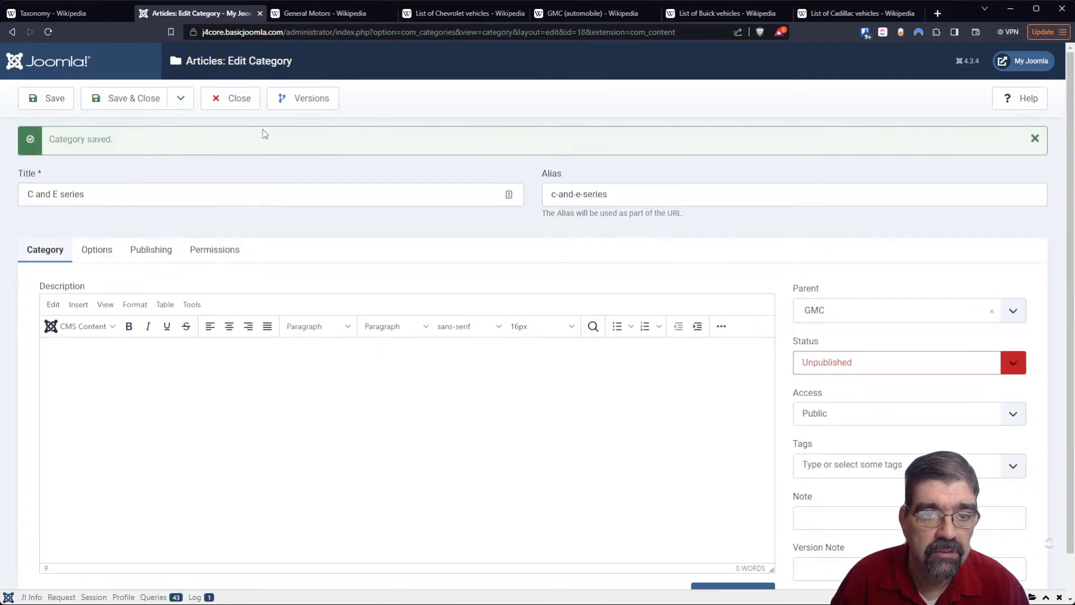
pyautogui.click(246, 99)
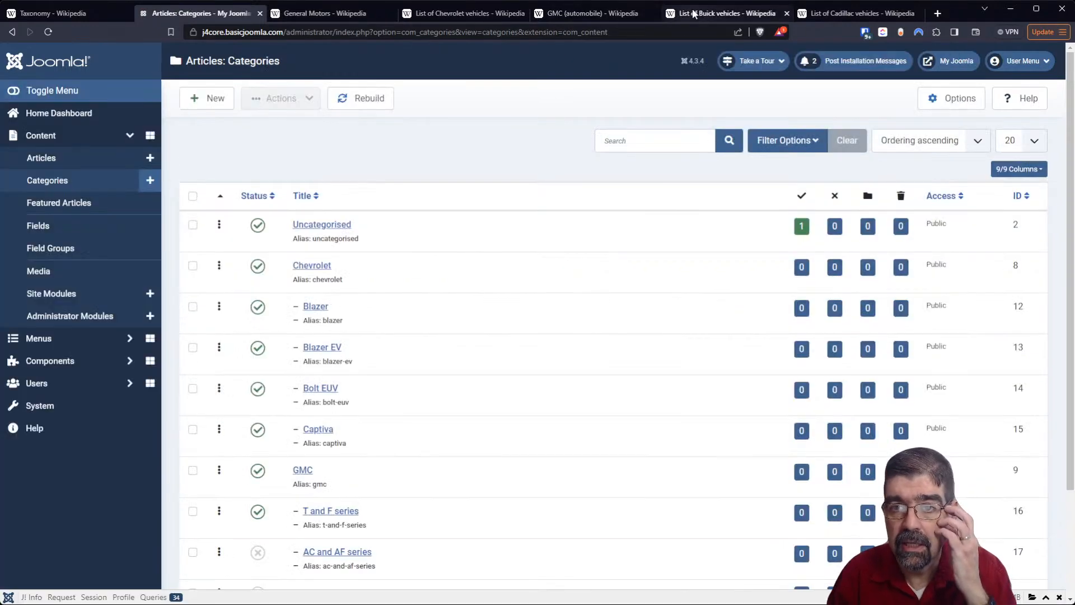
# - Select the model names Excelle, Excelle GT and LaCrosse one after another in the Wikipedia list of Buick vehicles
pyautogui.click(693, 13)
pyautogui.scroll(2, 473, 157)
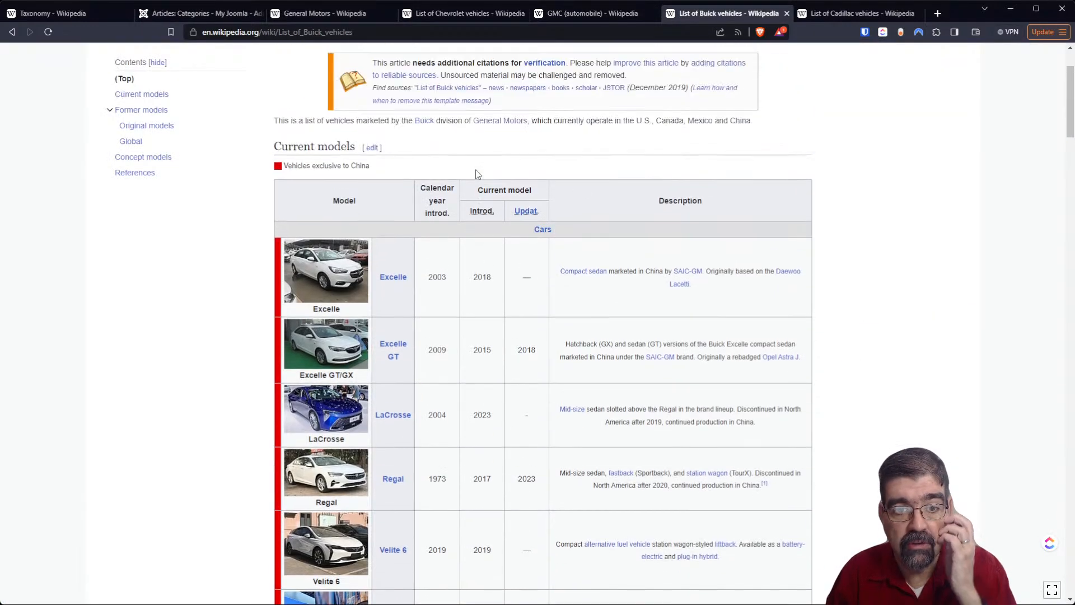
pyautogui.moveTo(410, 277); pyautogui.dragTo(381, 284)
pyautogui.moveTo(381, 285)
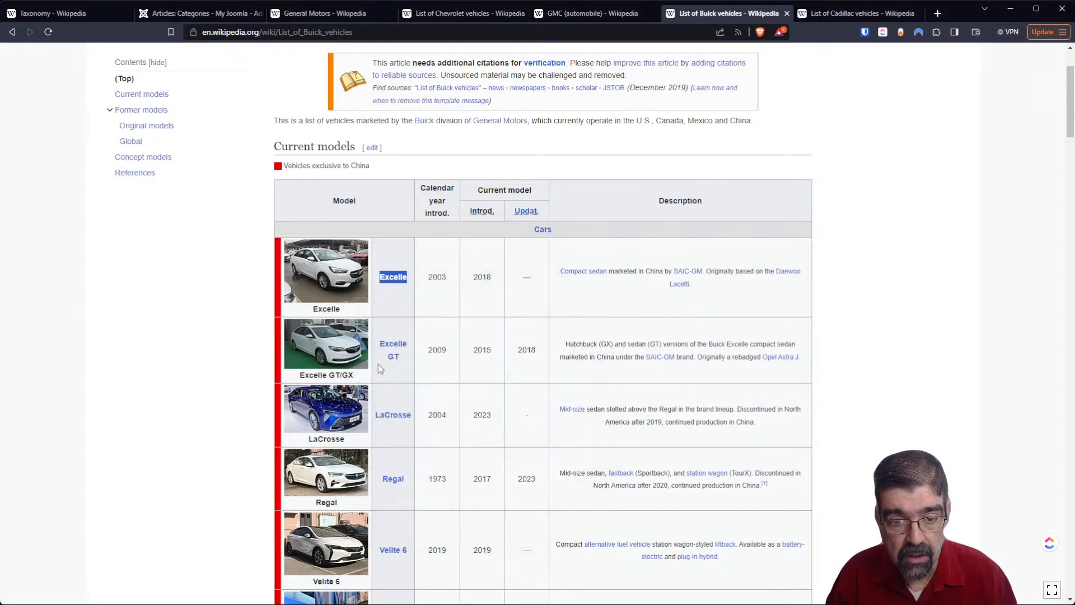
pyautogui.moveTo(401, 355); pyautogui.dragTo(381, 342)
pyautogui.moveTo(386, 342)
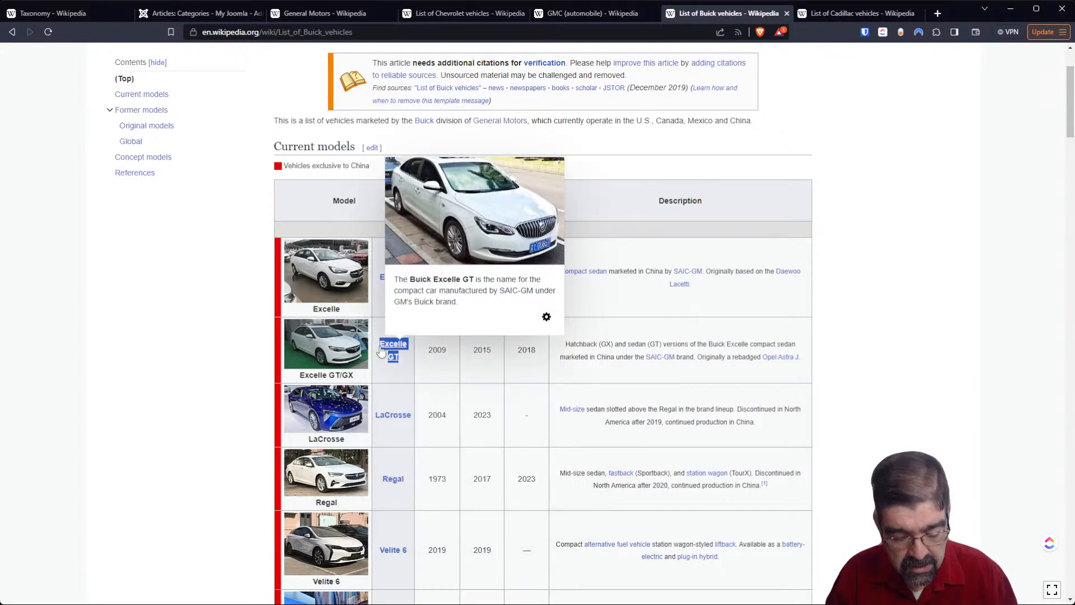
pyautogui.moveTo(411, 417)
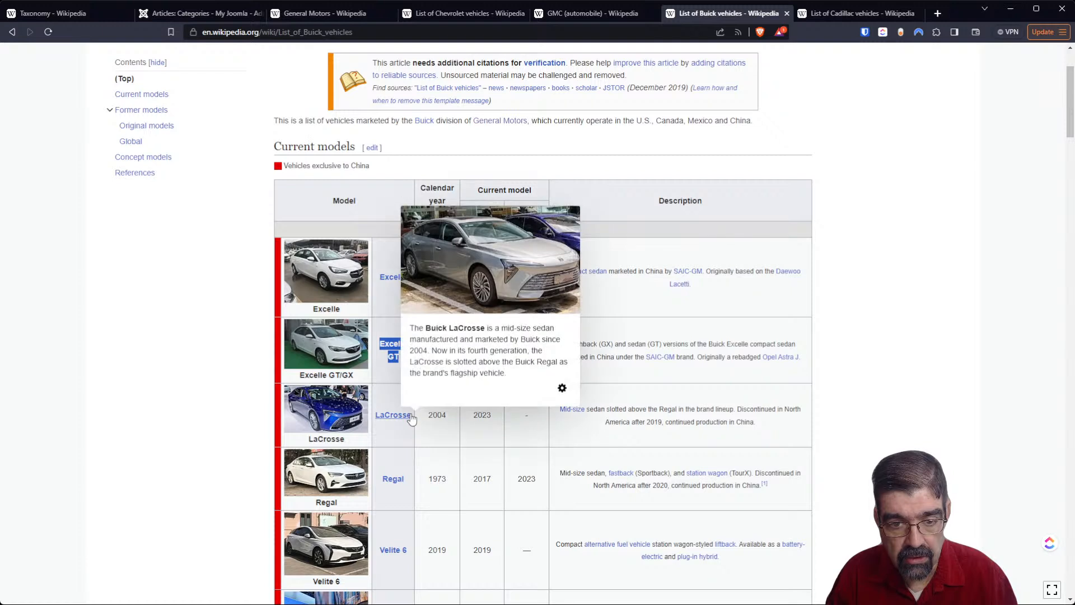
pyautogui.moveTo(412, 418); pyautogui.dragTo(398, 418)
pyautogui.click(407, 427)
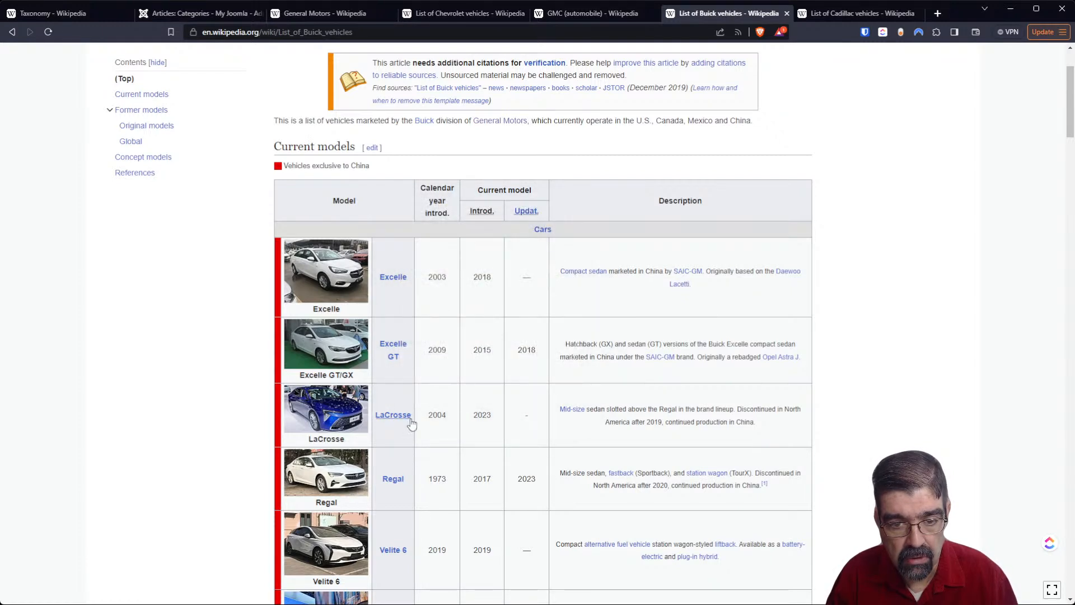
pyautogui.moveTo(414, 421); pyautogui.dragTo(377, 415)
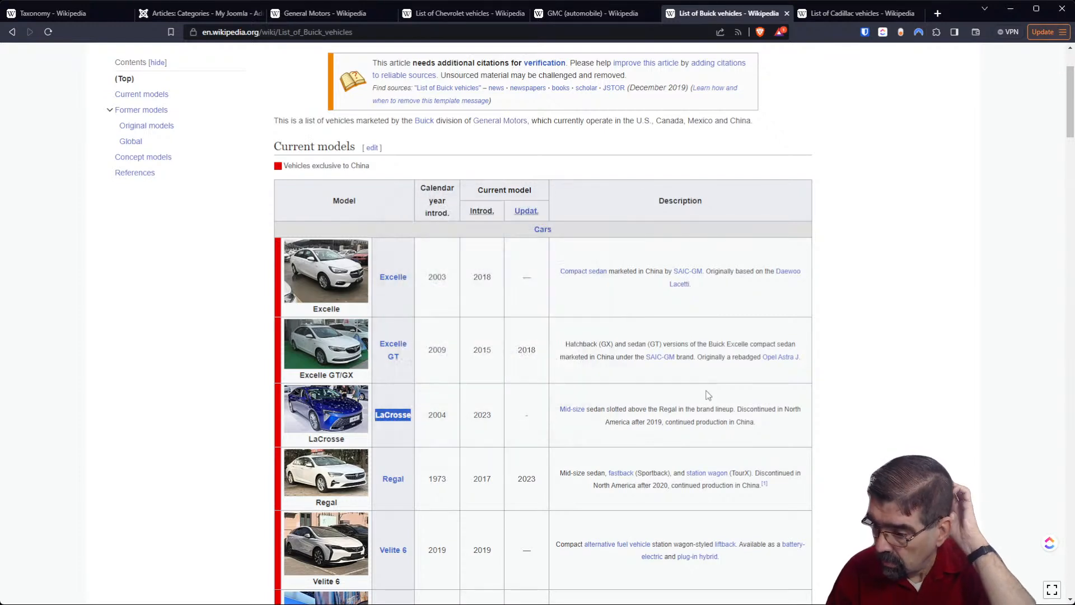
# - Create a category titled Excelle in Joomla with Buick as its parent, and save it without closing the form
pyautogui.click(206, 15)
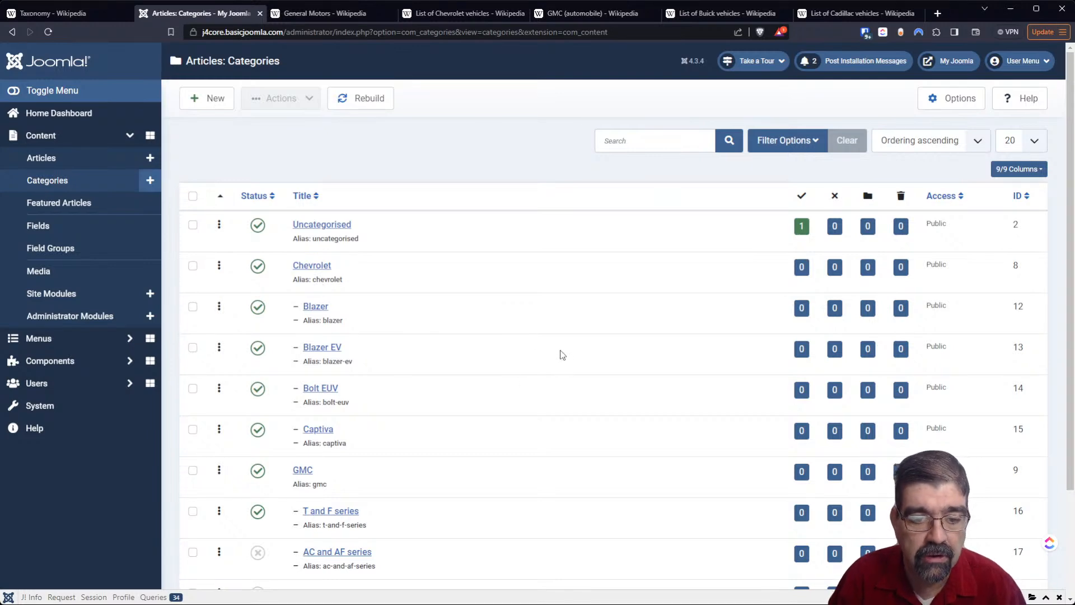
pyautogui.scroll(-2, 455, 322)
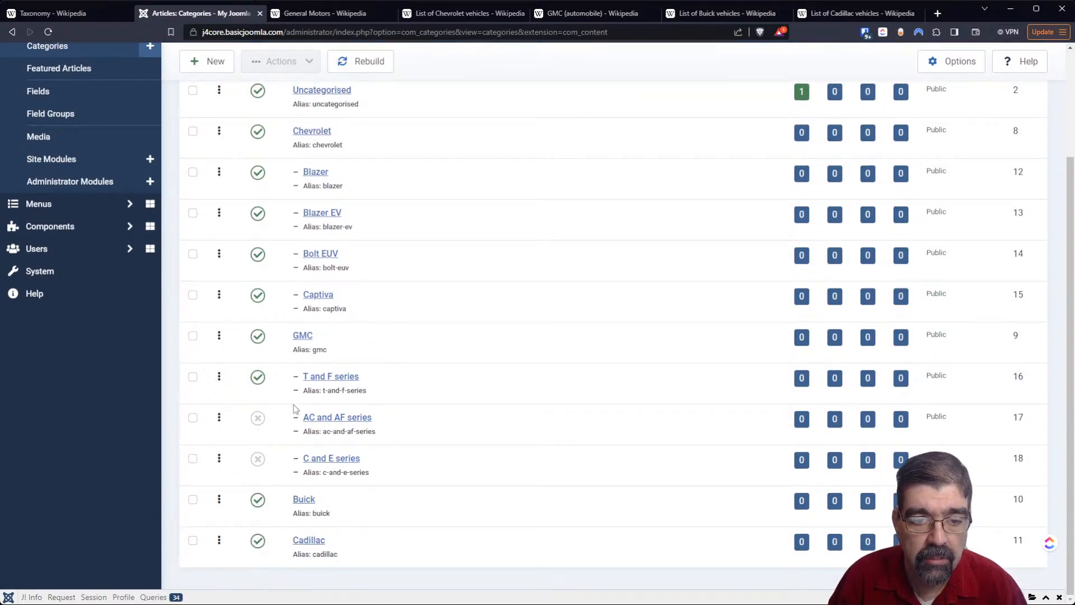
pyautogui.click(215, 70)
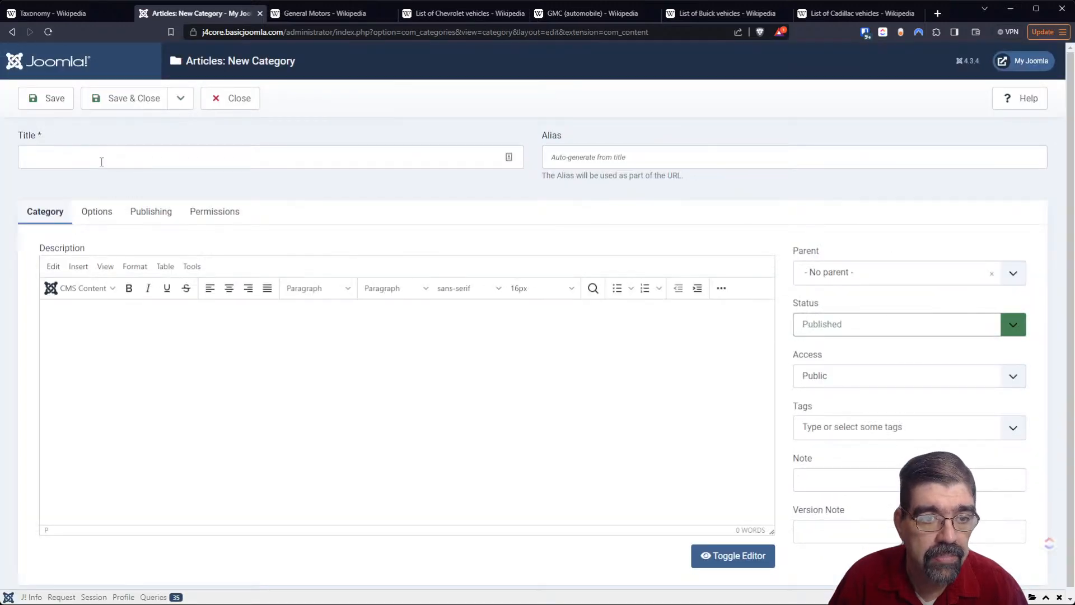
pyautogui.click(101, 159)
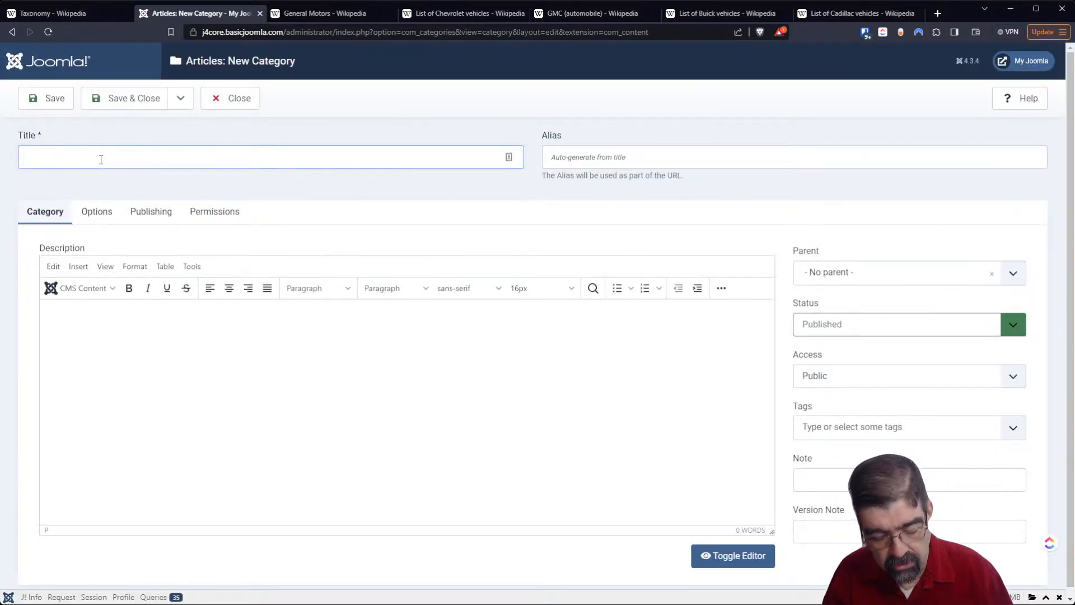
pyautogui.write('Excelle')
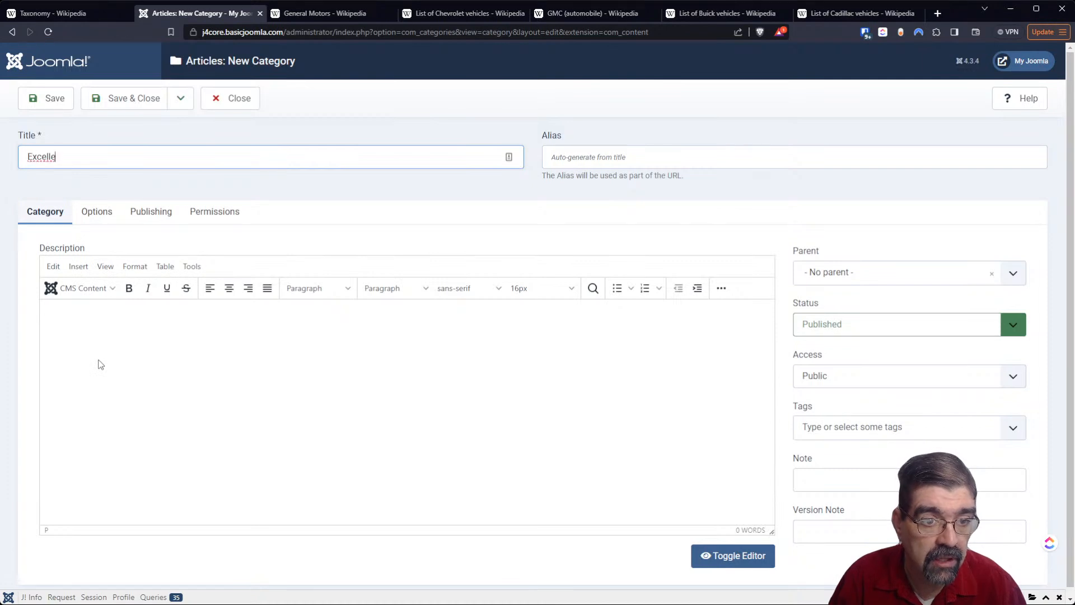
pyautogui.click(940, 284)
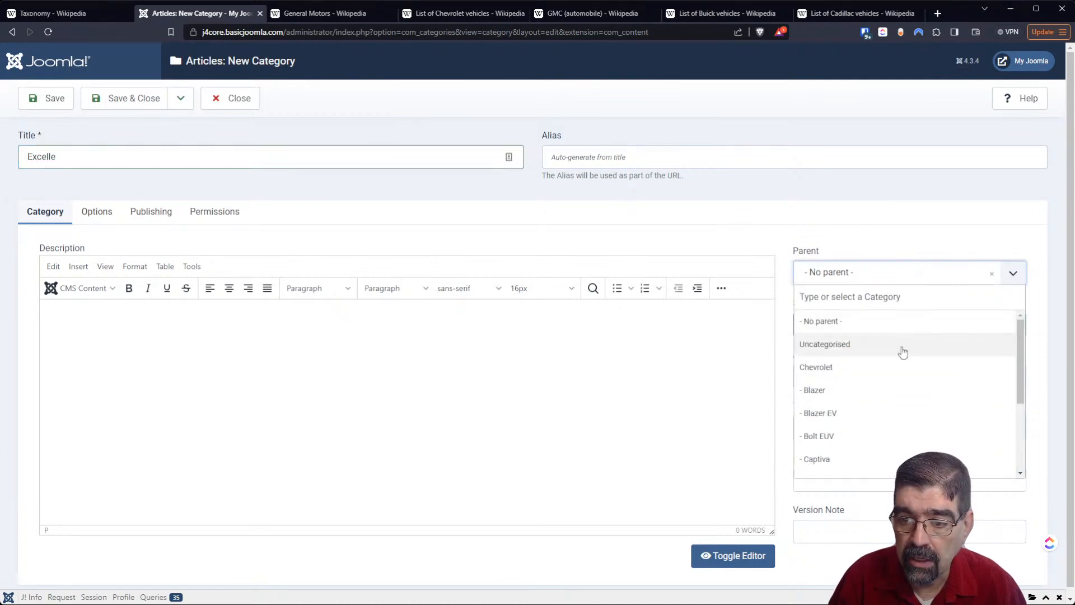
pyautogui.scroll(-5, 905, 358)
pyautogui.click(871, 443)
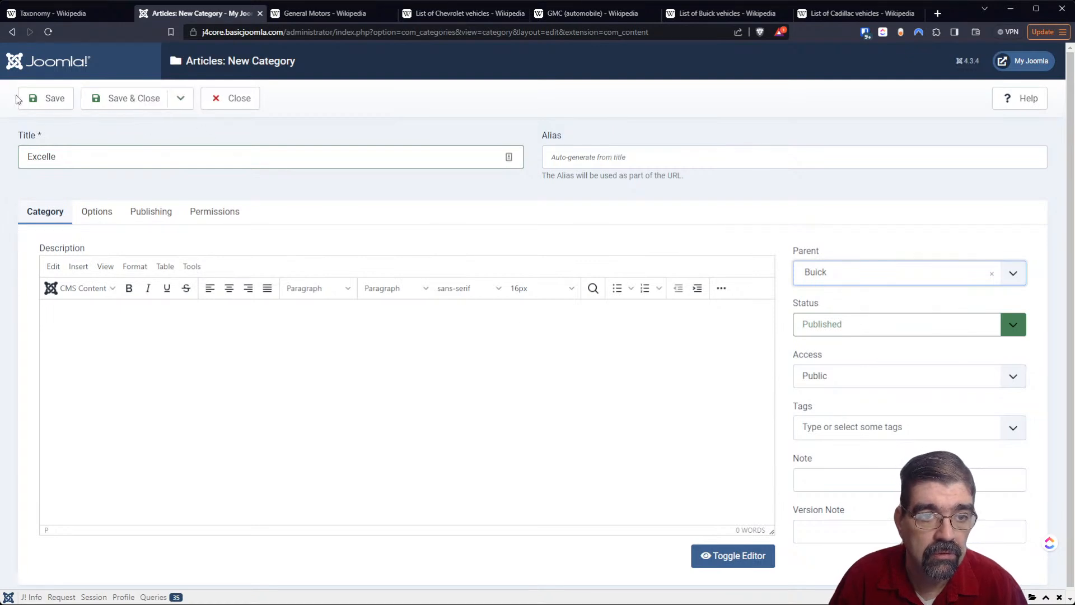
pyautogui.click(51, 101)
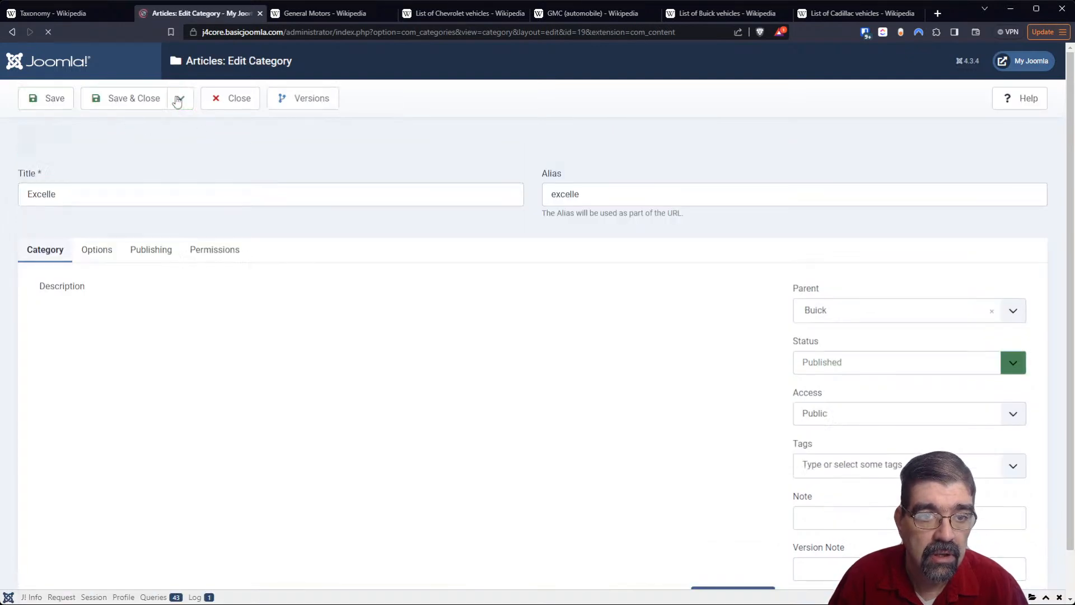
# - Extend the Excelle category's title to Excelle GT and save it as a copy under Buick
pyautogui.click(177, 101)
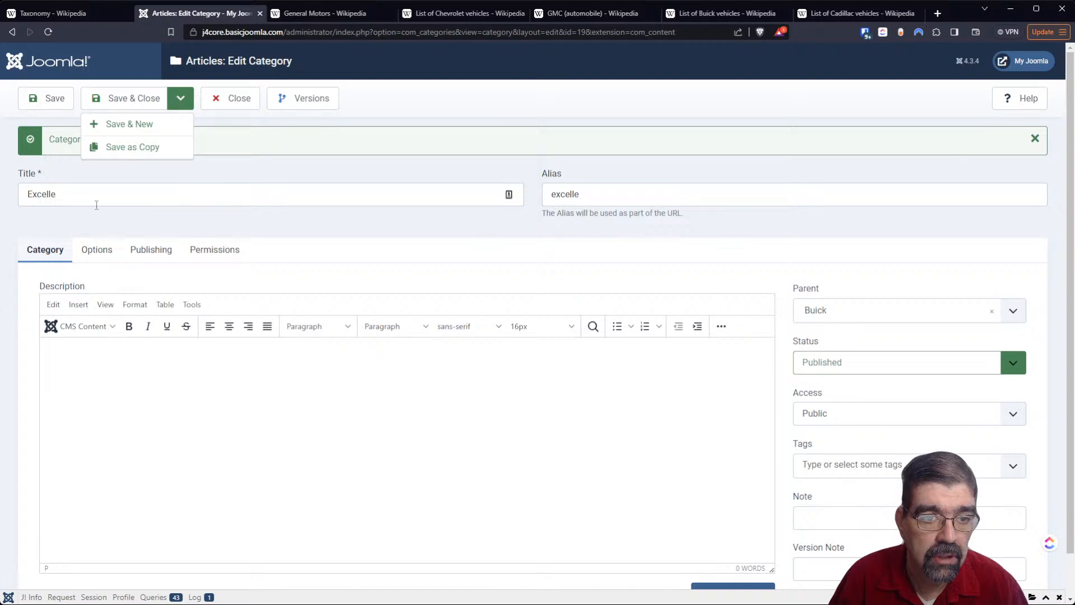
pyautogui.doubleClick(42, 194)
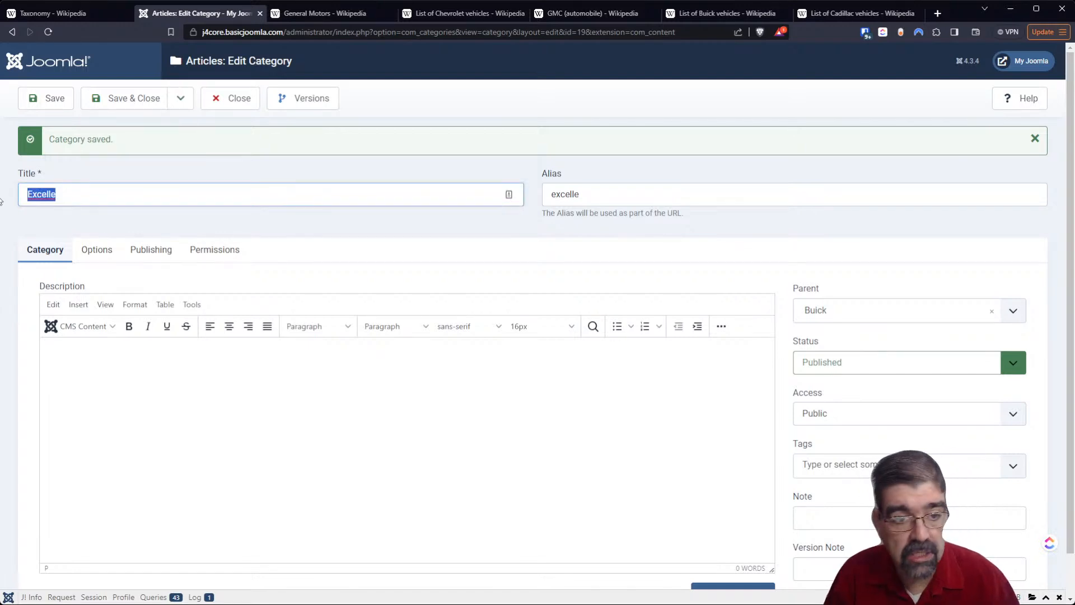
pyautogui.press('End')
pyautogui.write('GT')
pyautogui.click(179, 100)
pyautogui.click(174, 146)
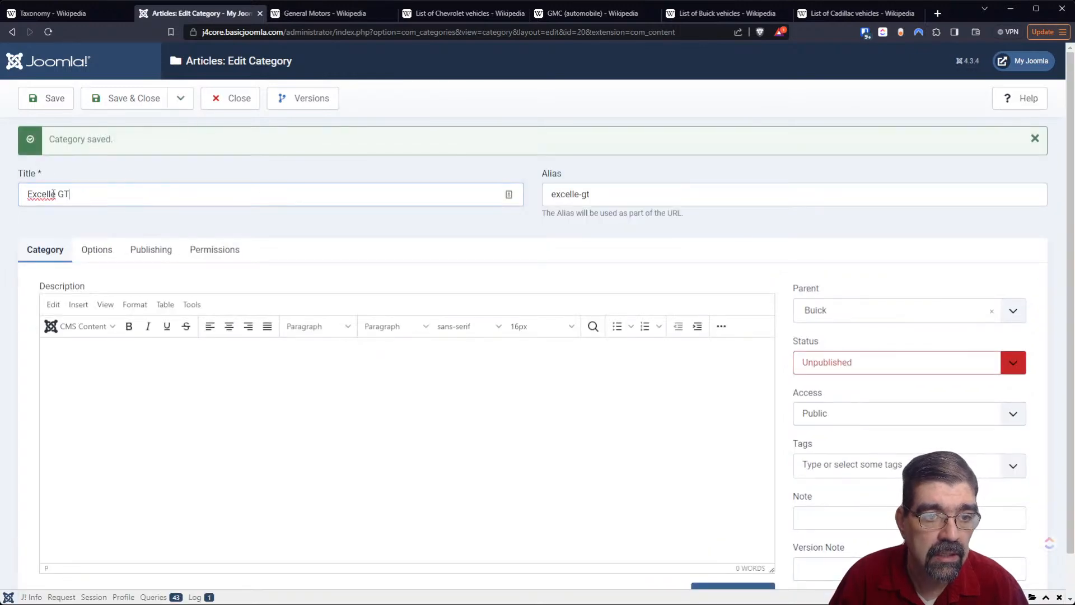
# - Retitle the Excelle GT category LaCrosse and save it as a copy under Buick
pyautogui.tripleClick(129, 190)
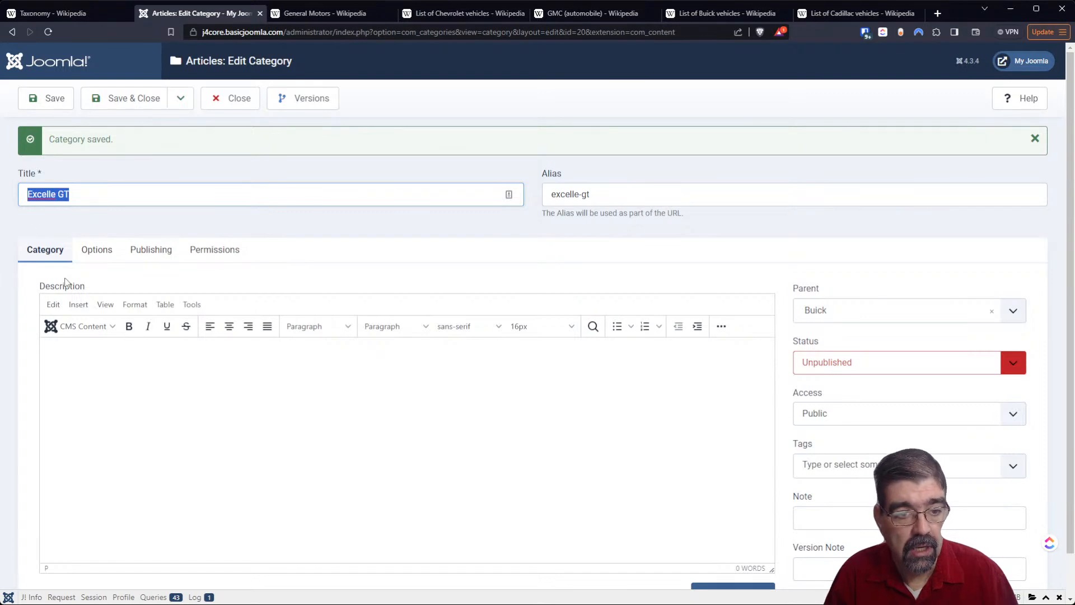
pyautogui.write('LaCrosse')
pyautogui.click(181, 104)
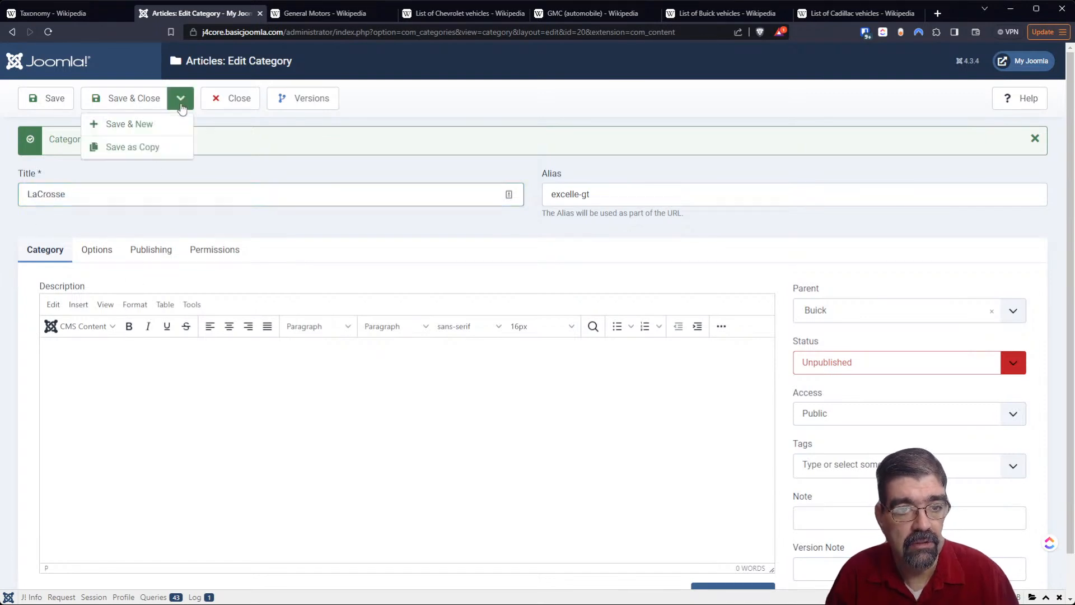
pyautogui.click(165, 148)
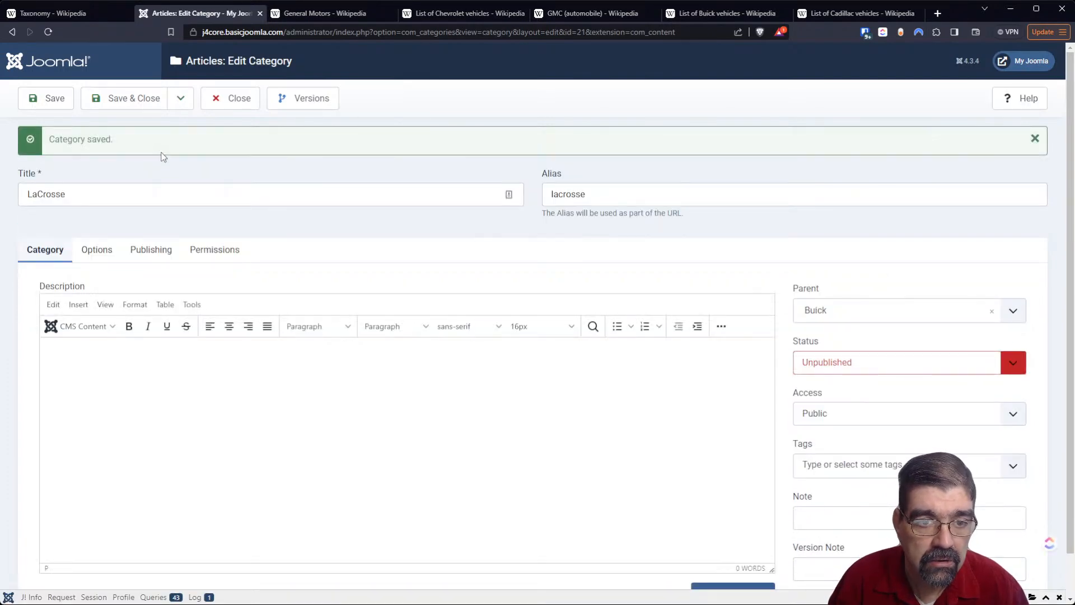
# - Close the LaCrosse category and check the model names in the Wikipedia list of Cadillac vehicles
pyautogui.click(237, 105)
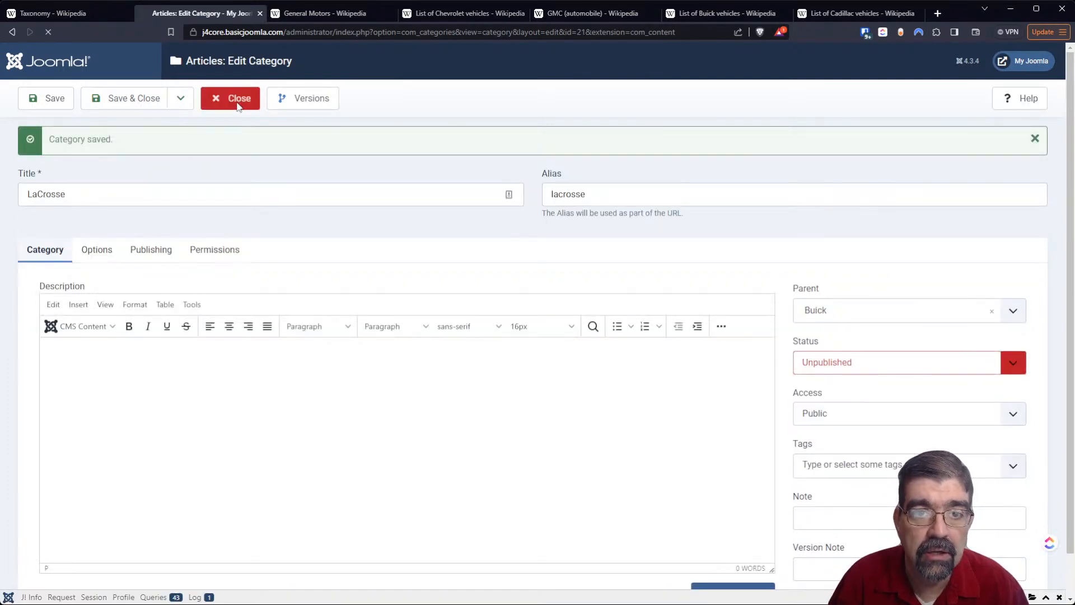
pyautogui.click(828, 14)
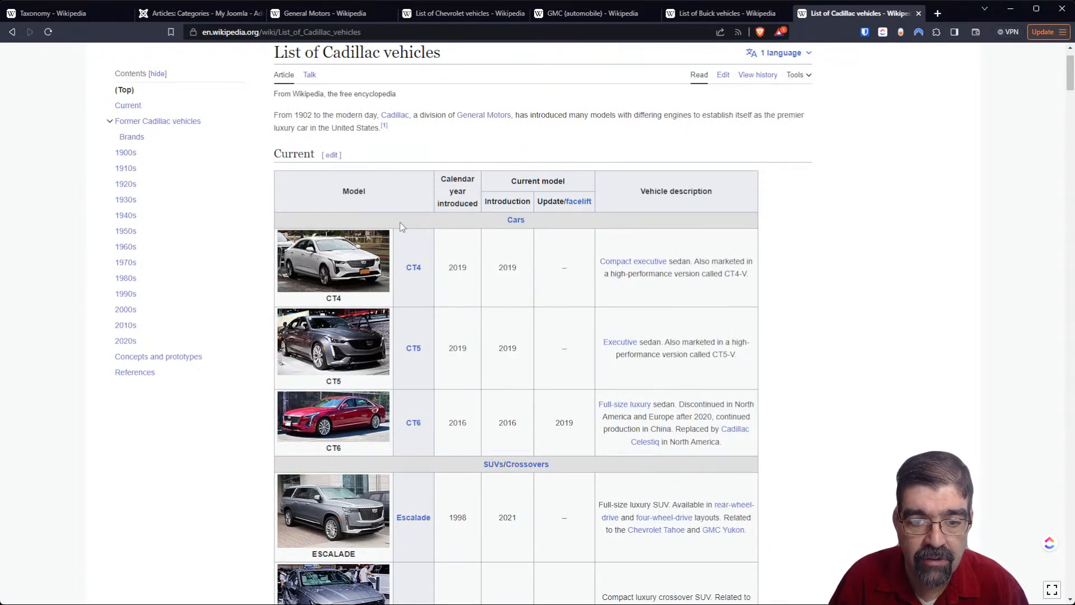
pyautogui.click(173, 16)
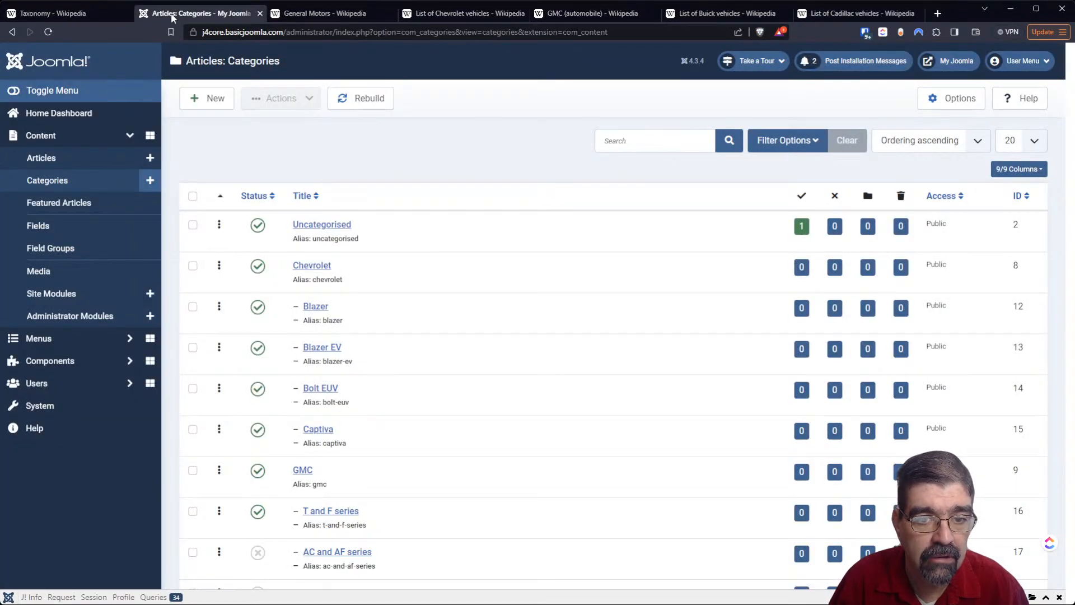
# - Create a category titled CT4 in Joomla with Cadillac as its parent, and save it without closing the form
pyautogui.click(155, 182)
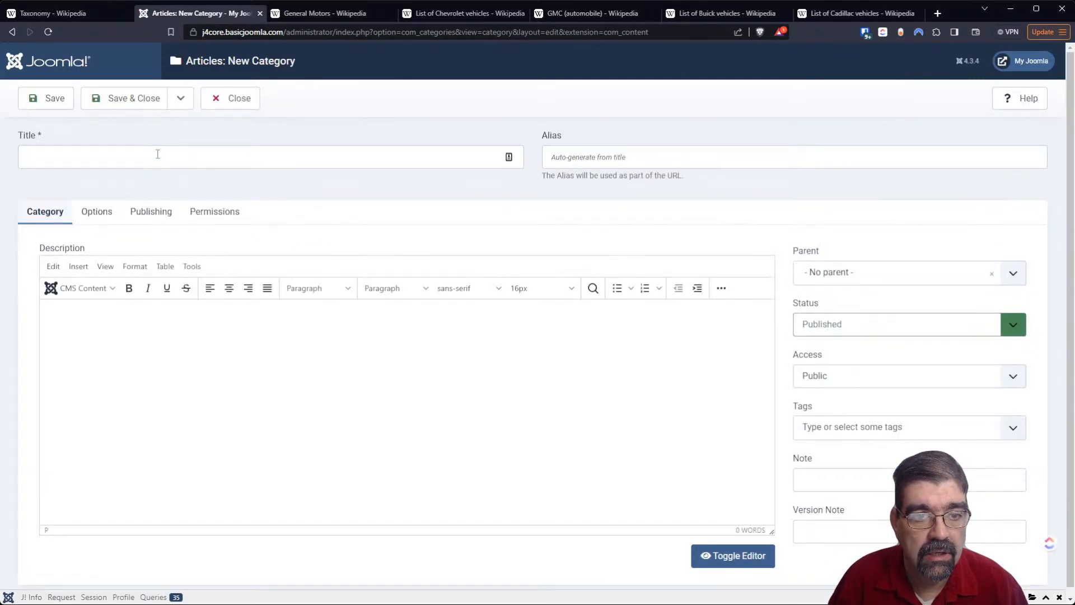
pyautogui.click(158, 154)
pyautogui.click(841, 14)
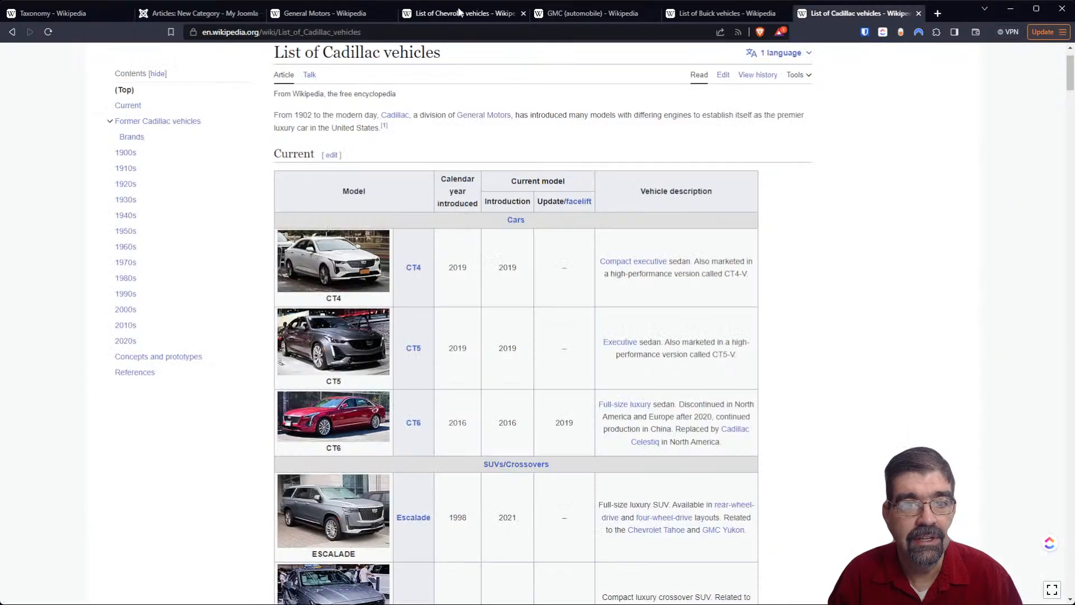
pyautogui.click(200, 16)
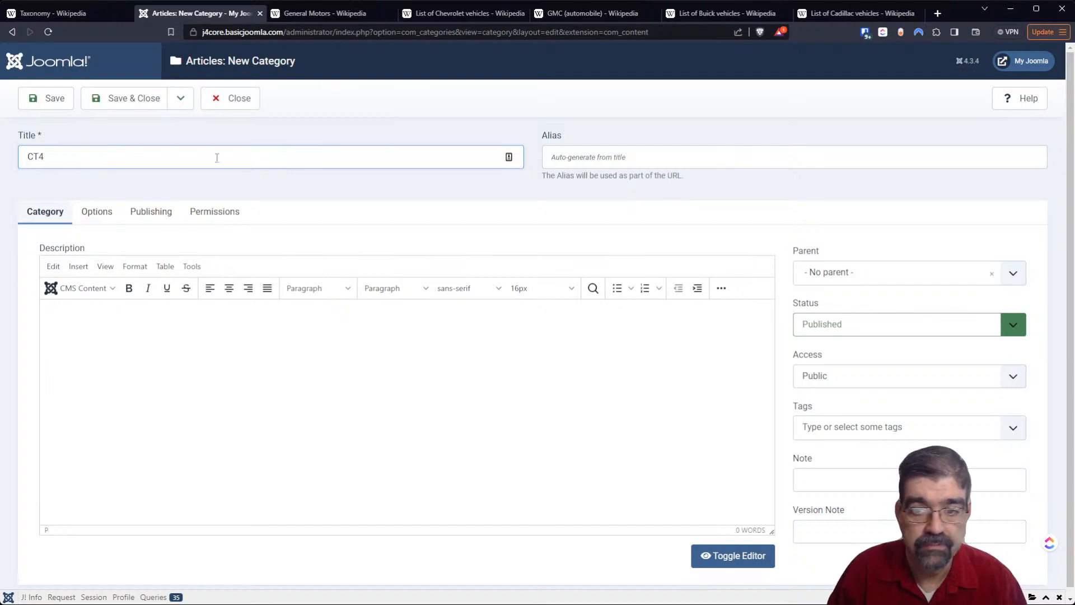
pyautogui.click(950, 273)
pyautogui.scroll(-1, 871, 390)
pyautogui.scroll(-3, 872, 391)
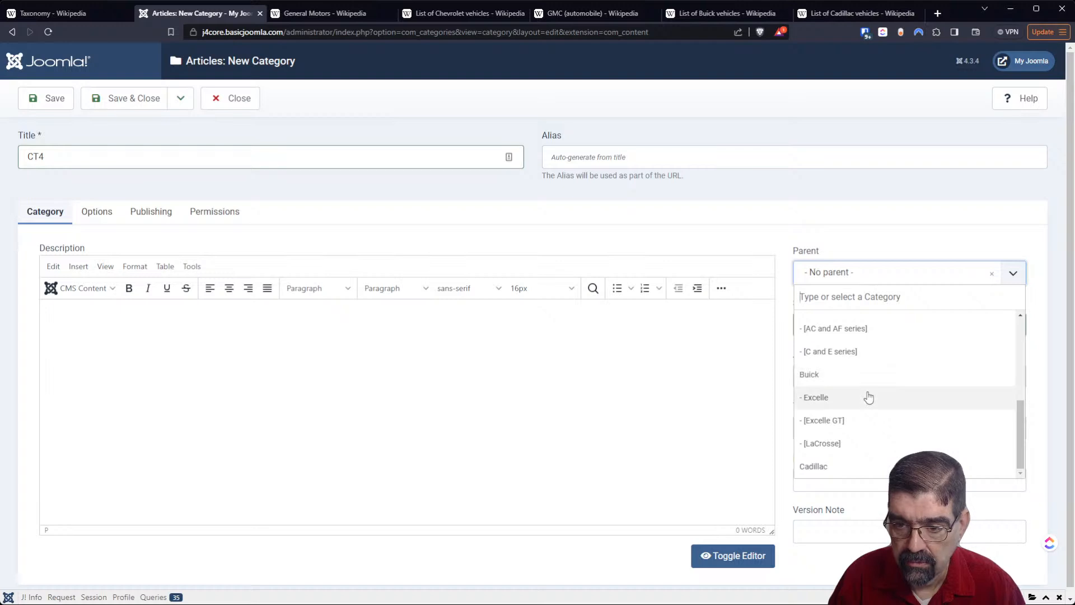
pyautogui.click(858, 458)
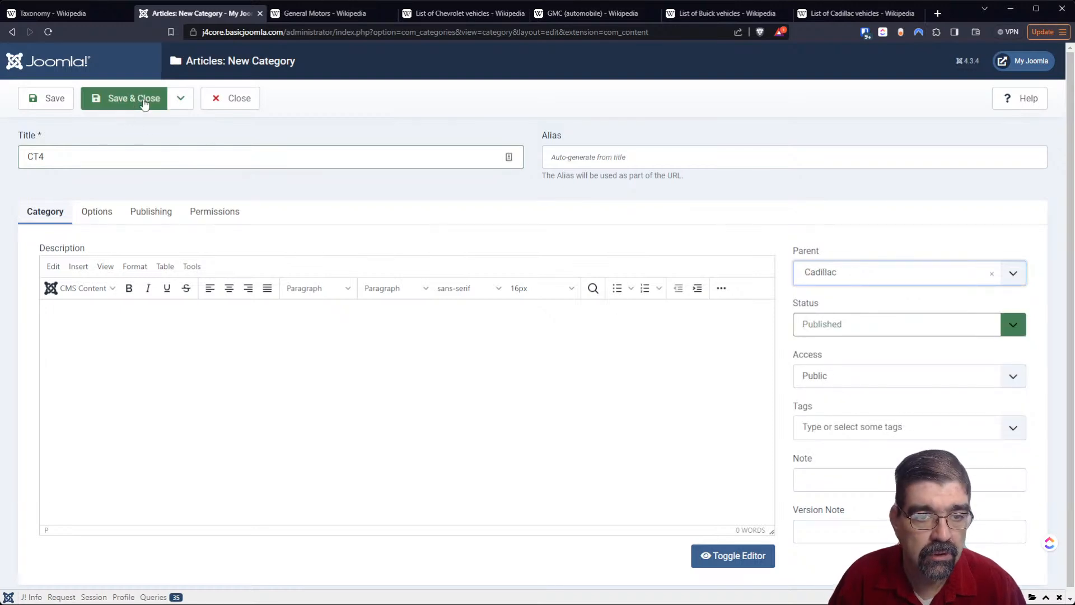
pyautogui.click(47, 99)
# - Retitle the CT4 category CT5 and save it as a copy under Cadillac
pyautogui.moveTo(38, 194); pyautogui.dragTo(54, 194)
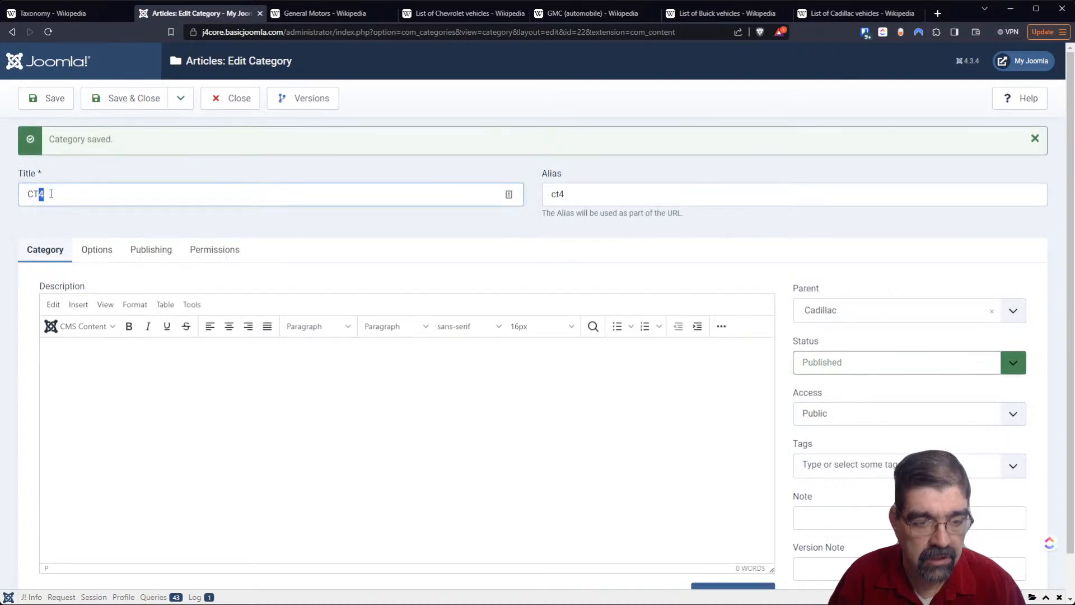
pyautogui.write('5')
pyautogui.click(181, 98)
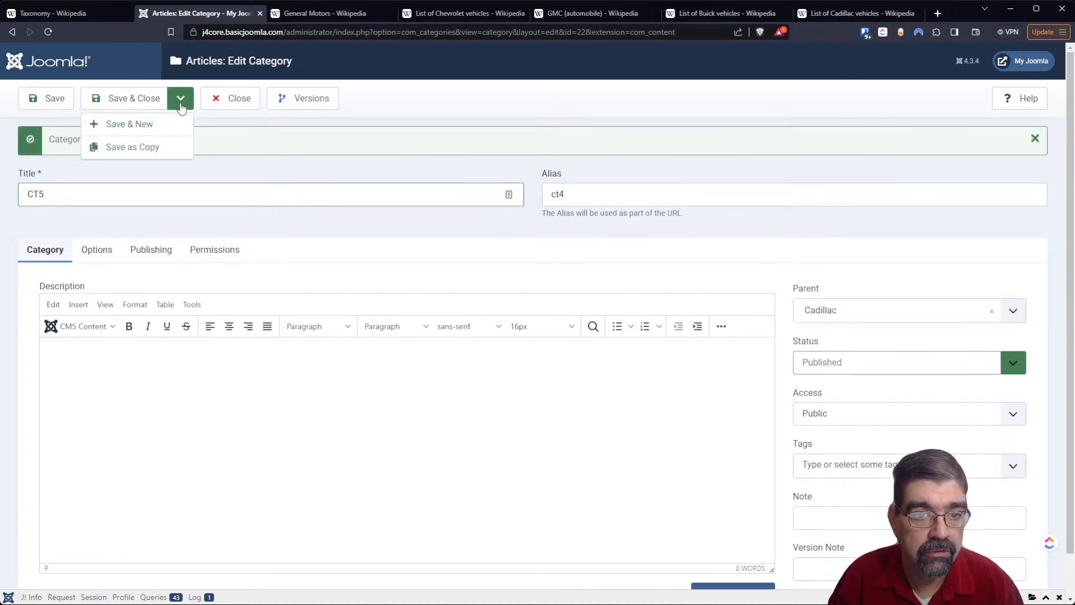
pyautogui.click(167, 147)
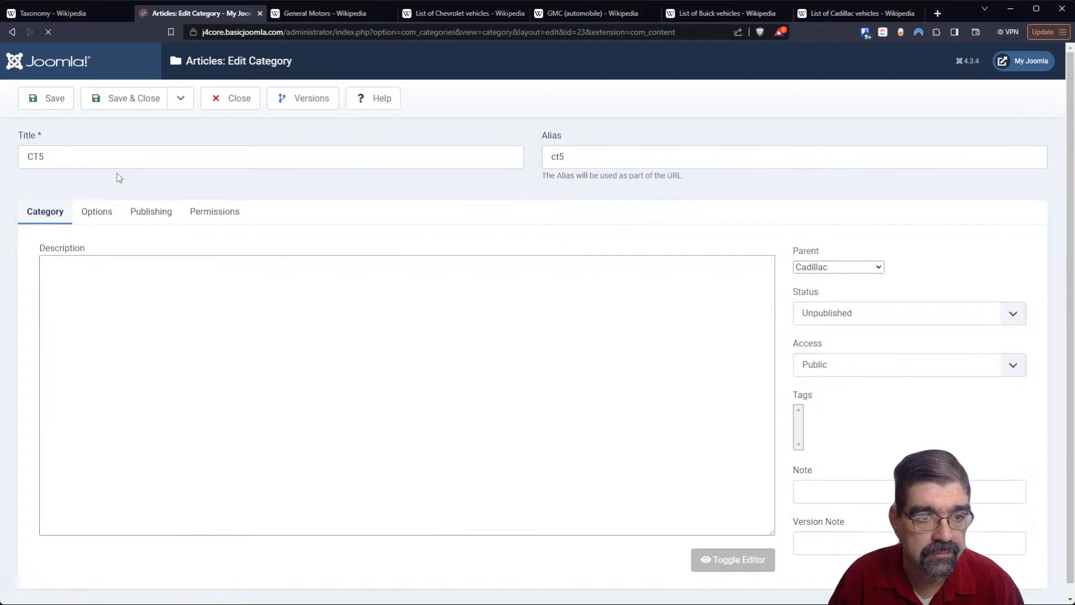
# - Retitle the CT5 category CT6, save it as a copy under Cadillac and close the form
pyautogui.moveTo(39, 194); pyautogui.dragTo(46, 197)
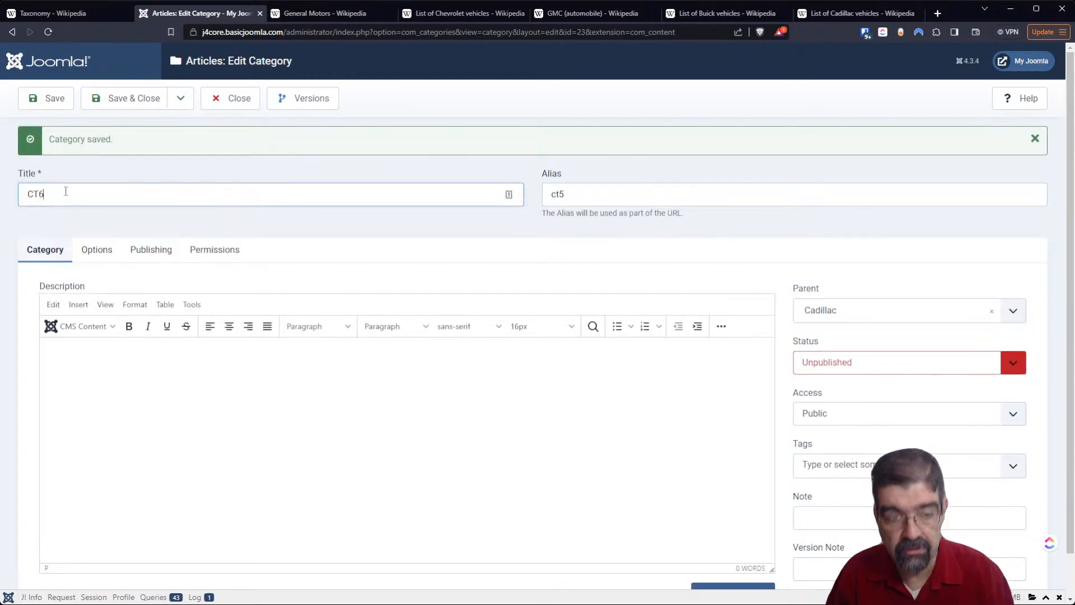
pyautogui.write('6')
pyautogui.click(180, 99)
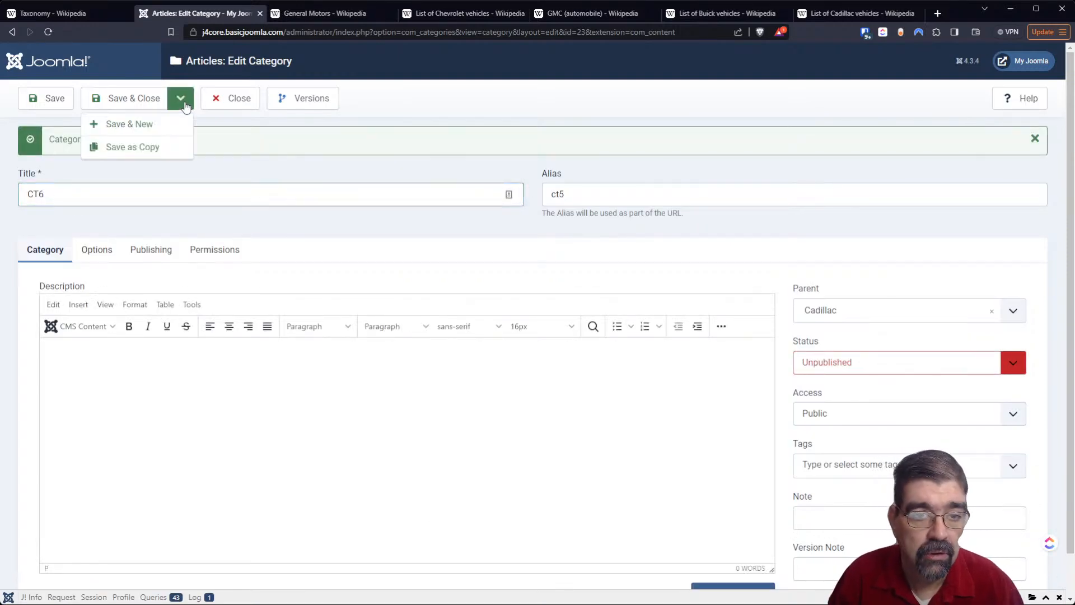
pyautogui.click(173, 149)
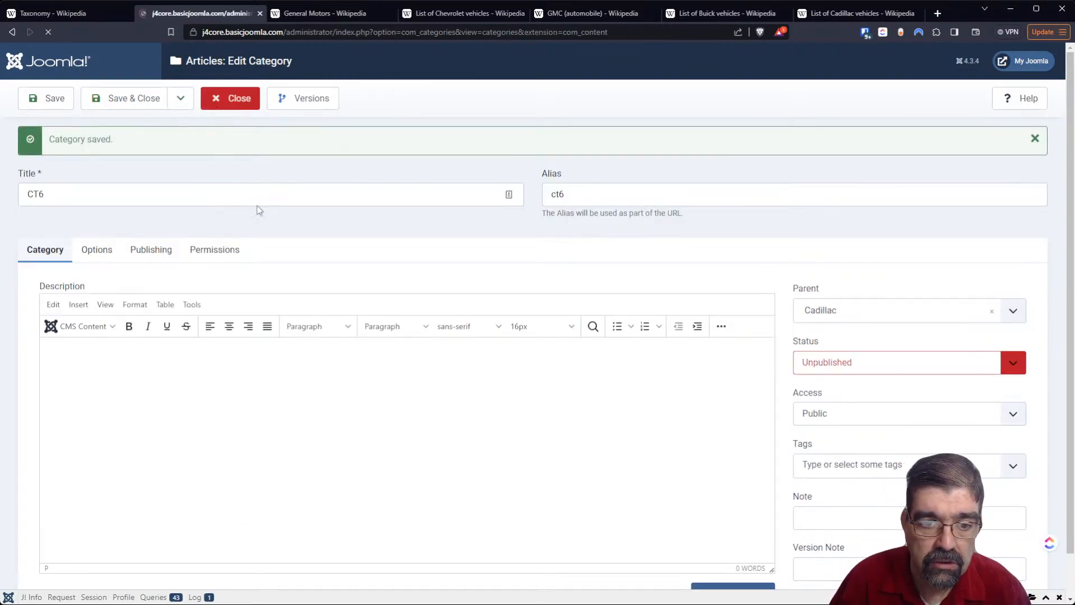
# - Select all categories in the list and publish them together
pyautogui.scroll(-5, 415, 253)
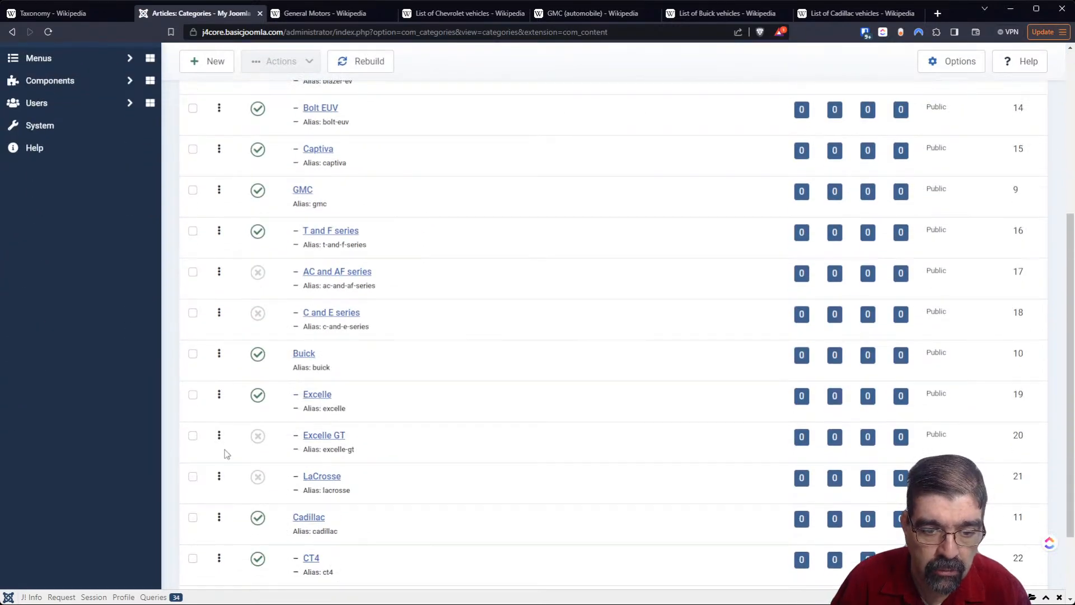
pyautogui.scroll(-2, 229, 470)
pyautogui.scroll(8, 511, 459)
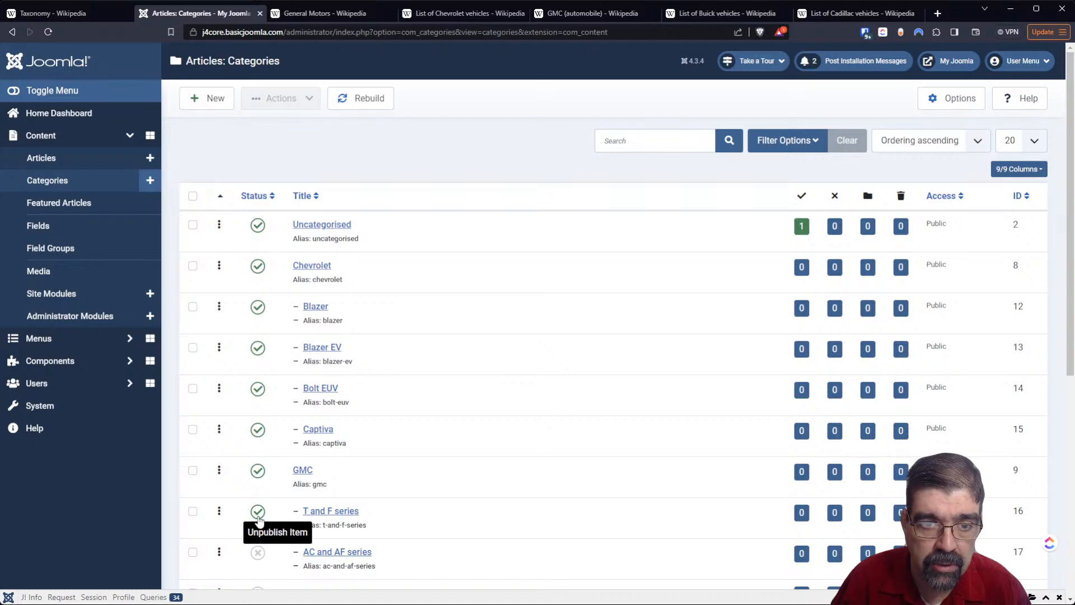
pyautogui.click(193, 196)
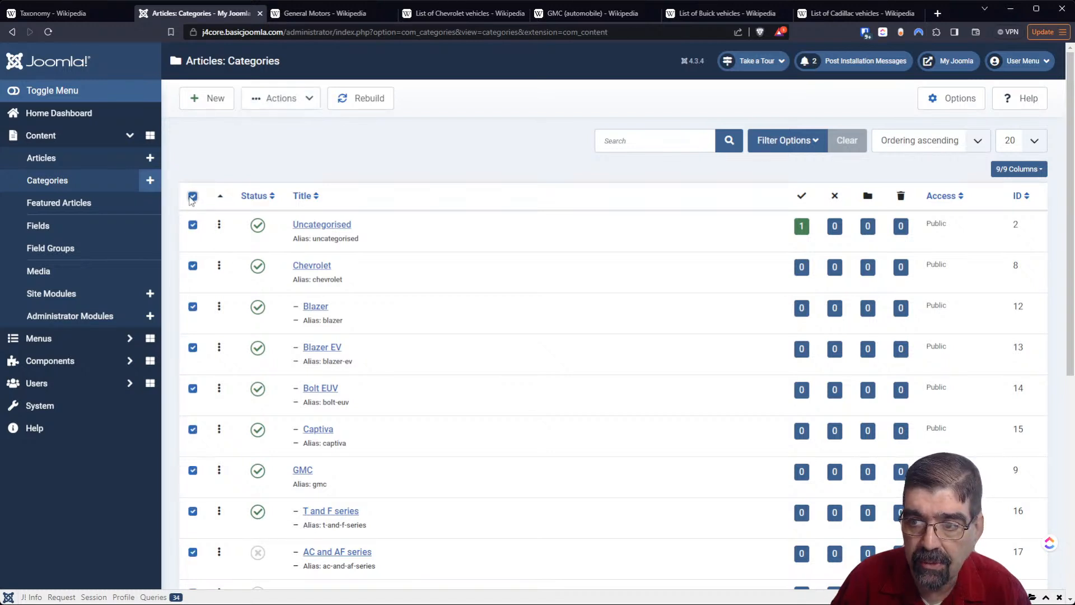
pyautogui.click(276, 103)
pyautogui.click(277, 122)
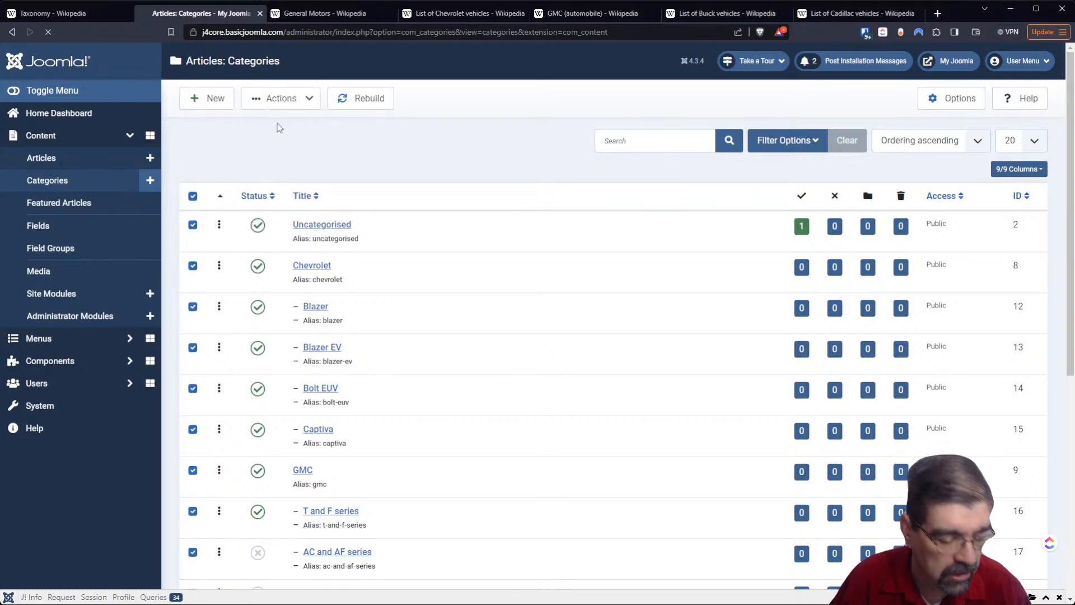
pyautogui.scroll(-5, 605, 419)
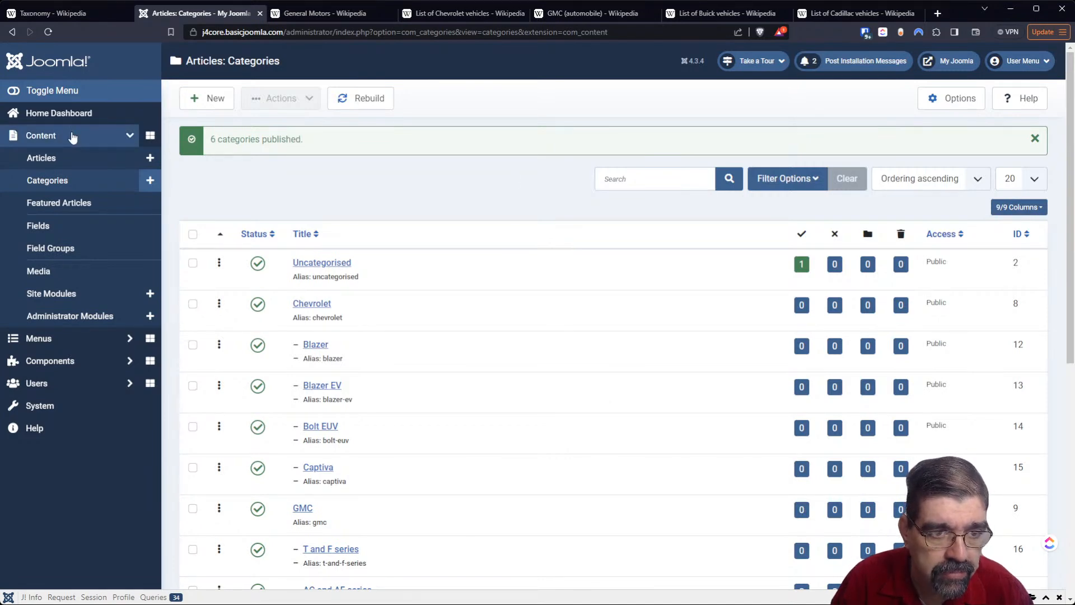
# - Check in the locked article titled An Article in the articles list and start a new article
pyautogui.click(56, 166)
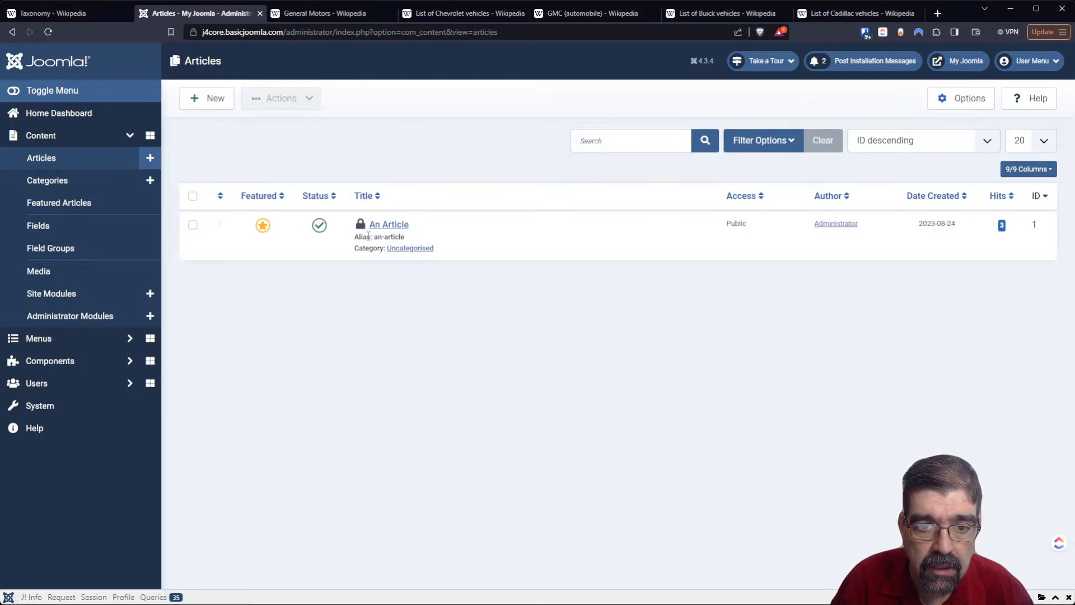
pyautogui.click(362, 226)
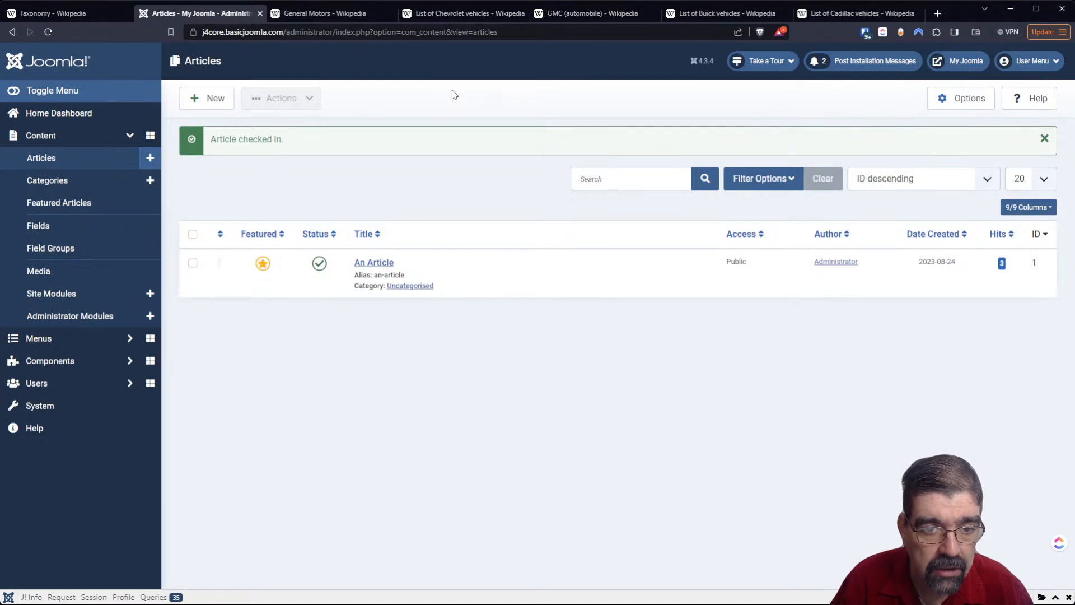
pyautogui.click(143, 165)
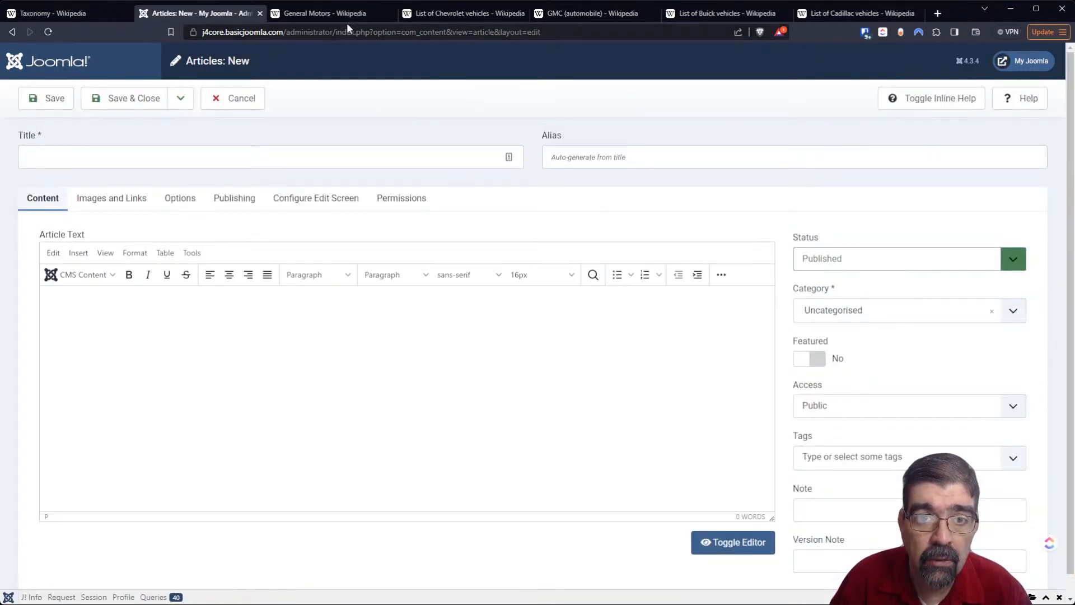
# - Consult the Wikipedia list of Chevrolet vehicles, title the new article Balzer and assign it to the Blazer category
pyautogui.click(413, 15)
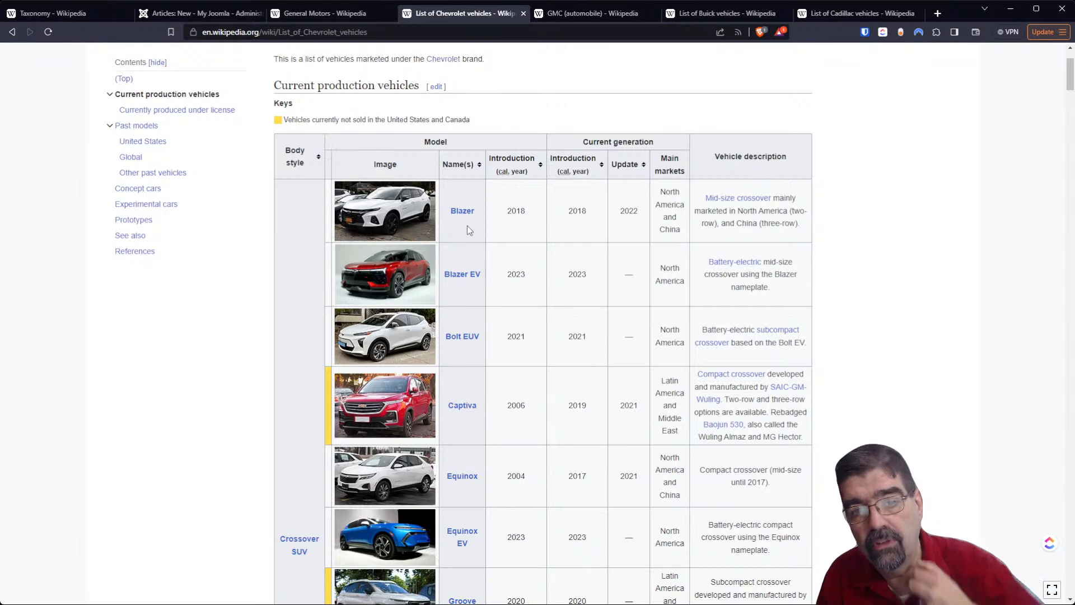
pyautogui.click(314, 13)
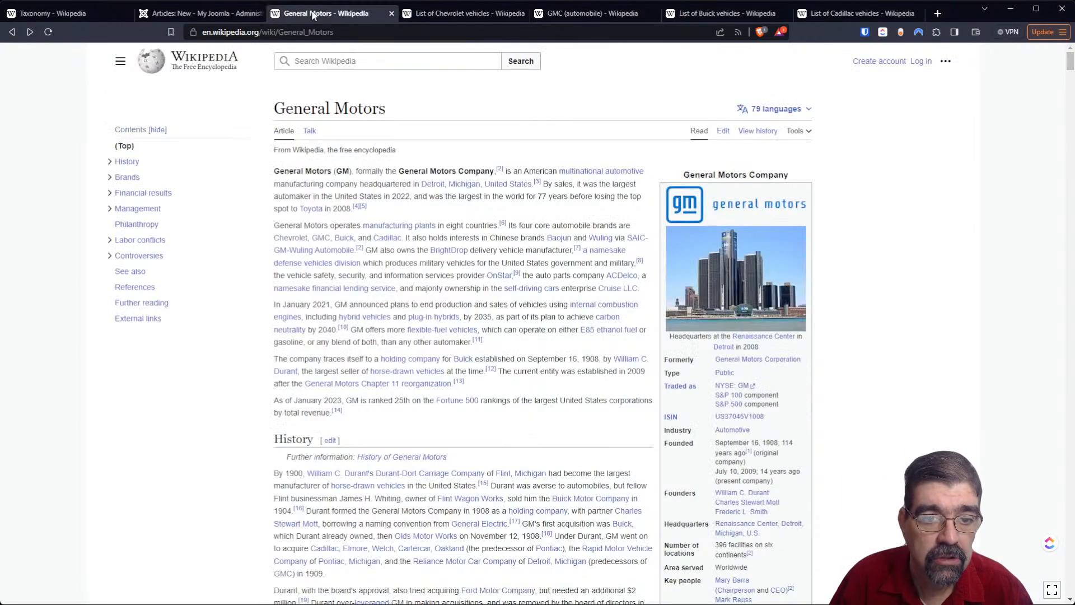
pyautogui.click(182, 13)
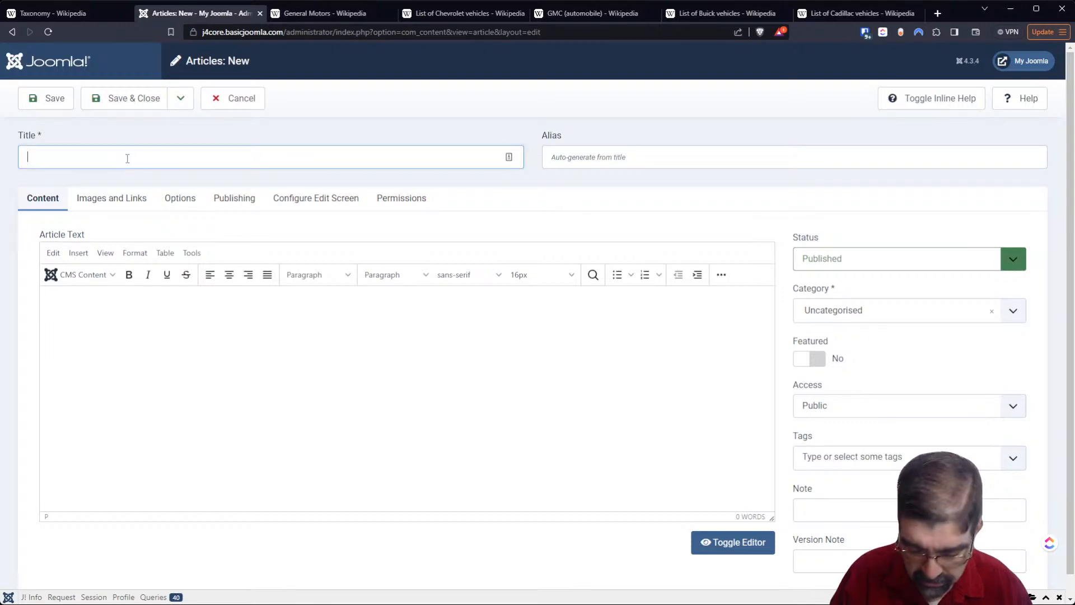
pyautogui.write('Balzer')
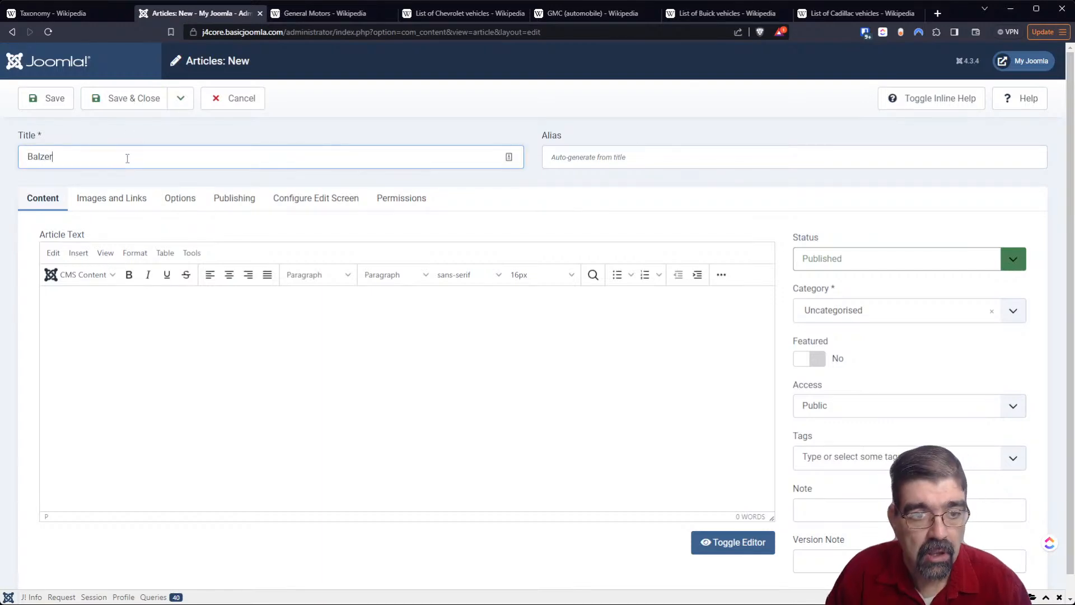
pyautogui.click(896, 311)
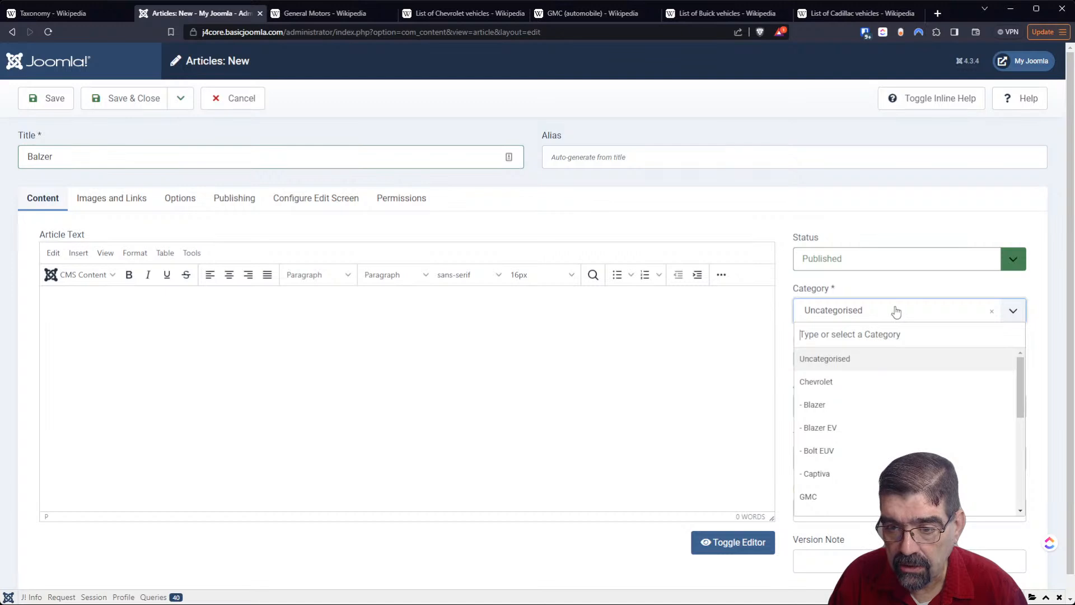
pyautogui.click(862, 405)
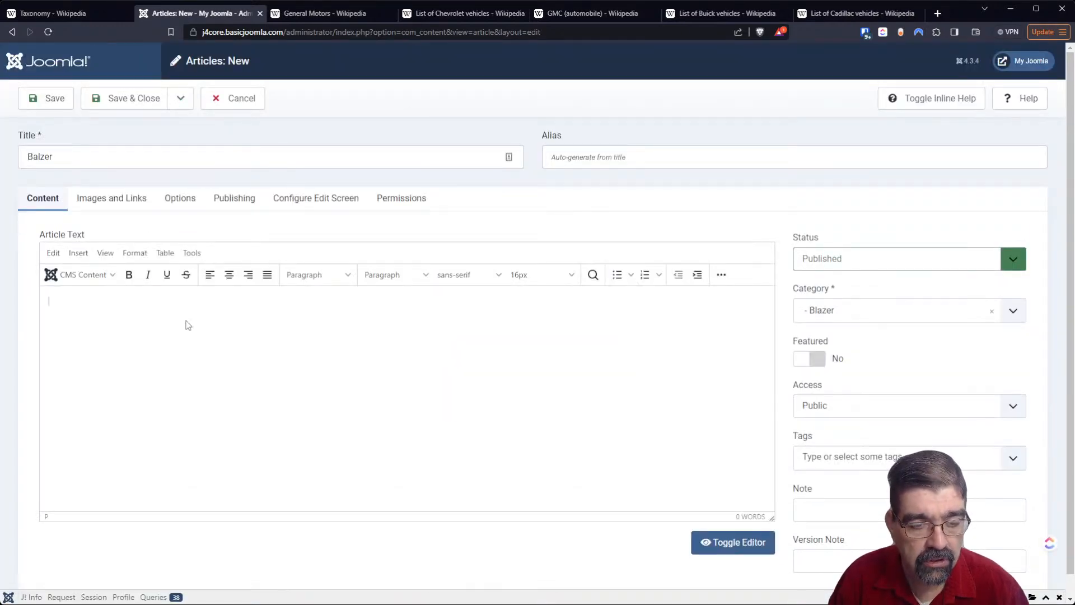
# - Write "This is an article about the chevy blazer" as the article text
pyautogui.write('This is an article about rthe')
pyautogui.press('BackSpace')
pyautogui.press('BackSpace')
pyautogui.press('BackSpace')
pyautogui.press('BackSpace')
pyautogui.press('BackSpace')
pyautogui.write('the')
pyautogui.press('BackSpace')
pyautogui.press('BackSpace')
pyautogui.write('he ')
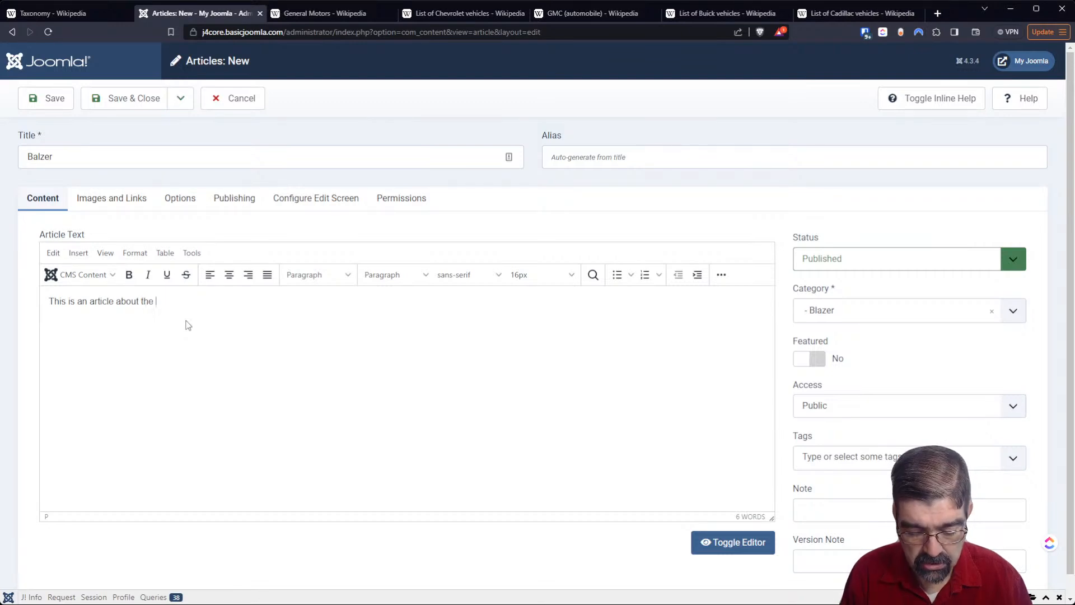
pyautogui.write('chevy blazer')
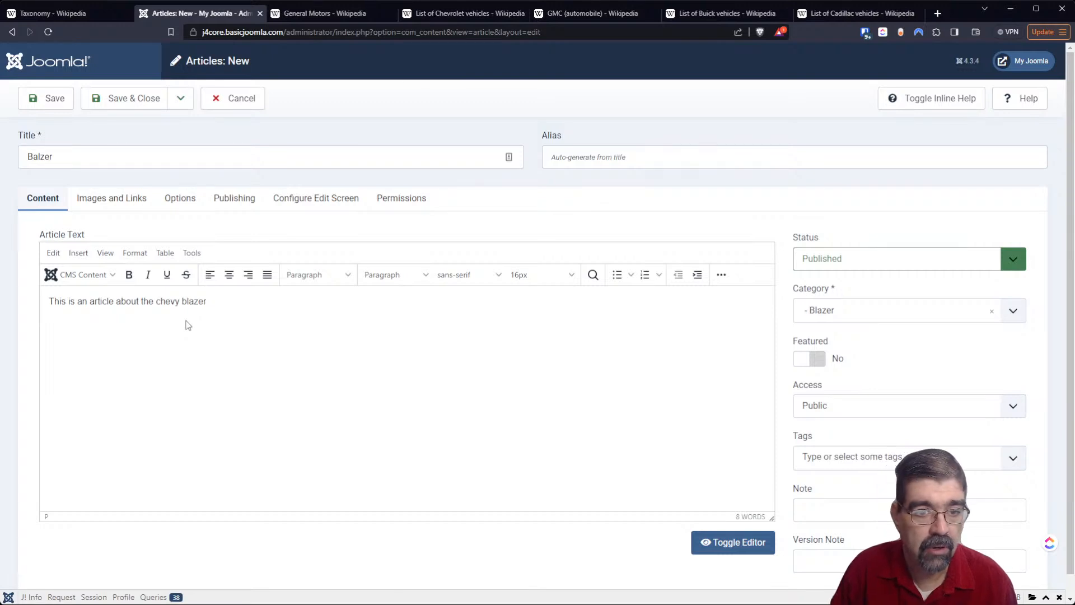
# - Correct the misspelled article title to Blazer
pyautogui.click(41, 146)
pyautogui.press('BackSpace')
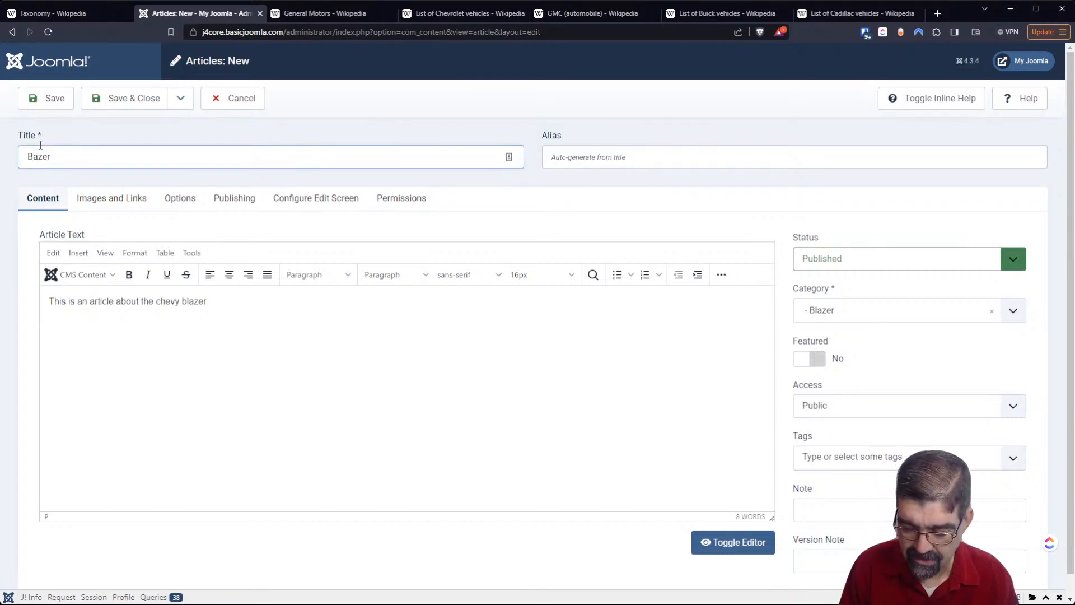
pyautogui.write('l')
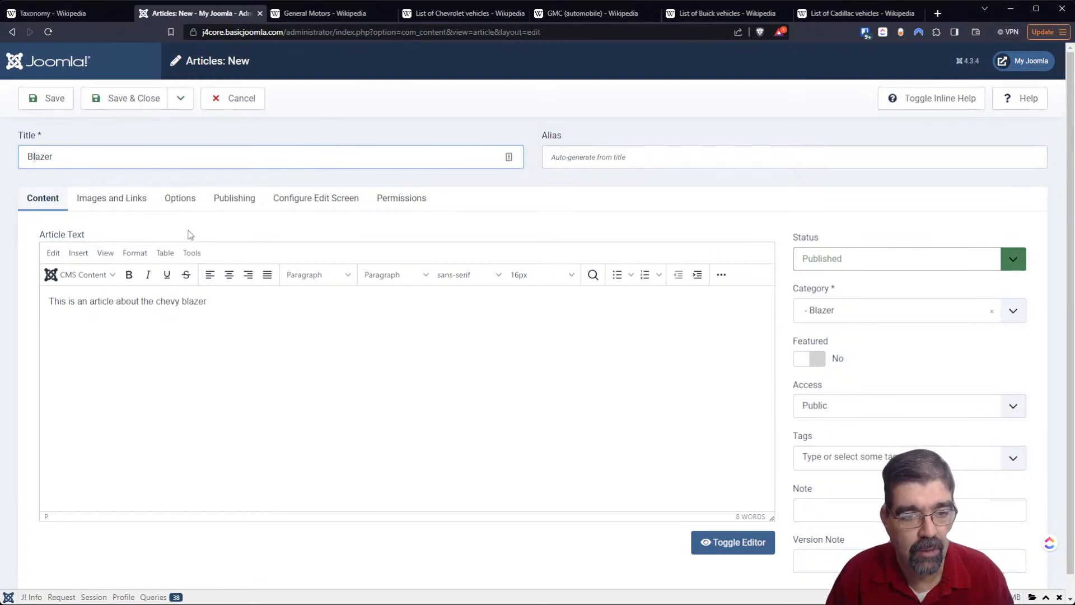
# - Capitalize the words Chevy and Blazer in the article text
pyautogui.moveTo(160, 302); pyautogui.dragTo(156, 304)
pyautogui.press('BackSpace')
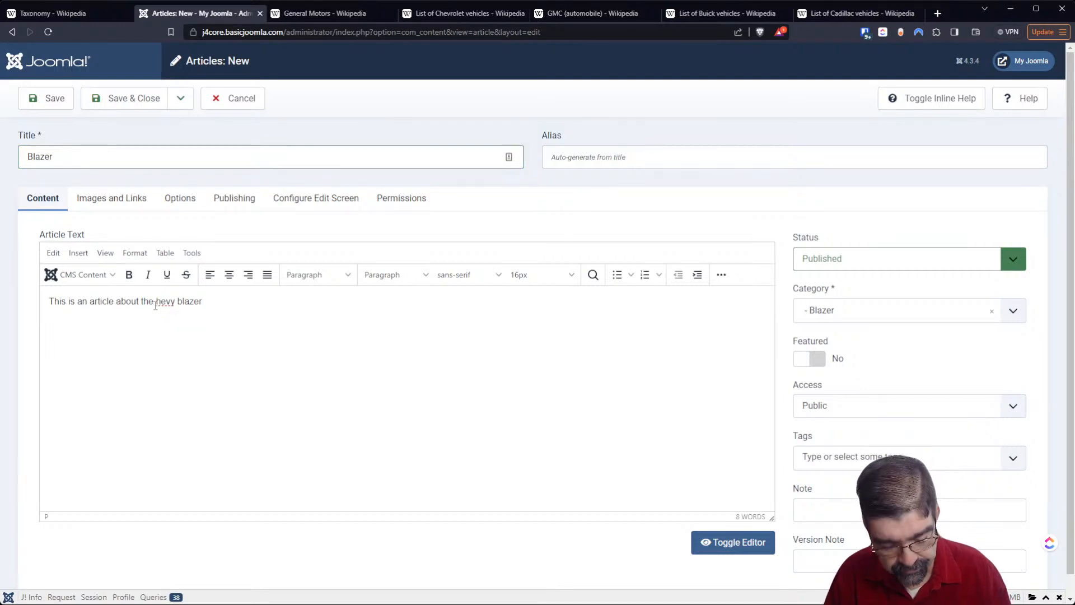
pyautogui.write('C')
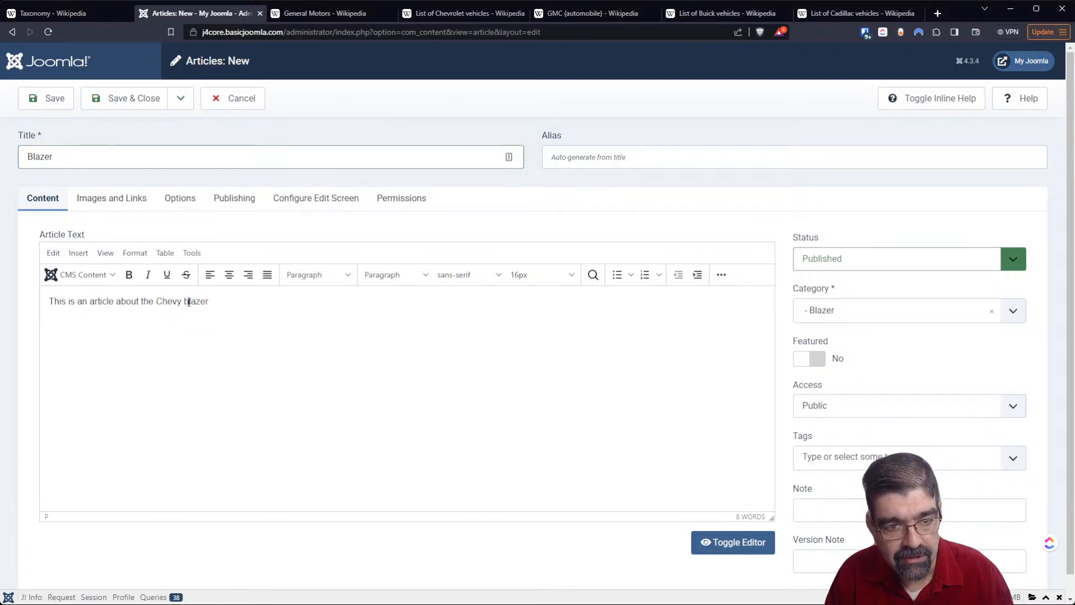
pyautogui.moveTo(185, 301); pyautogui.dragTo(191, 302)
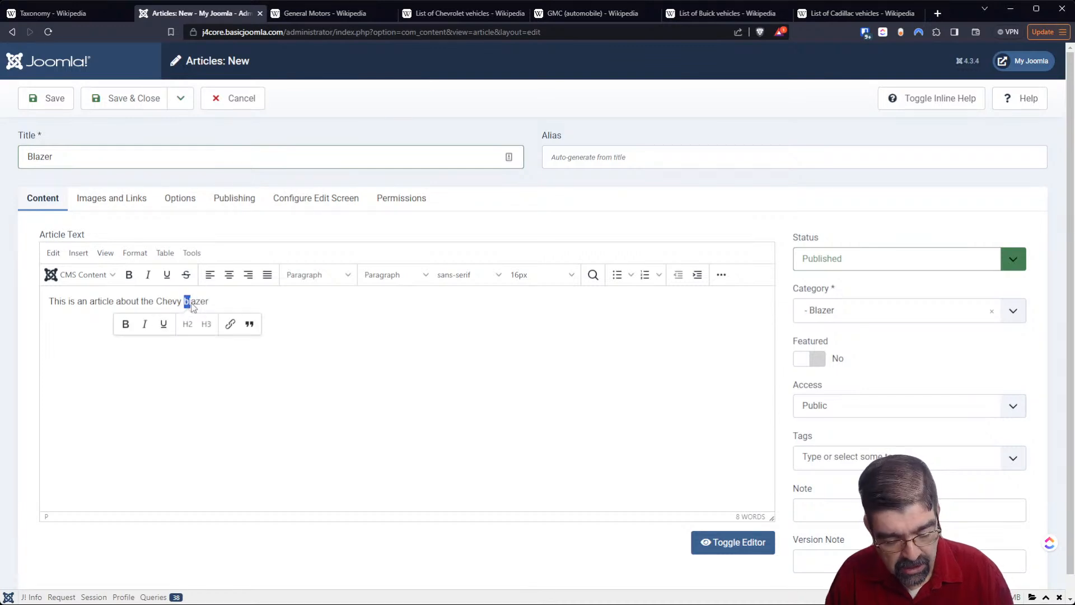
pyautogui.write('B')
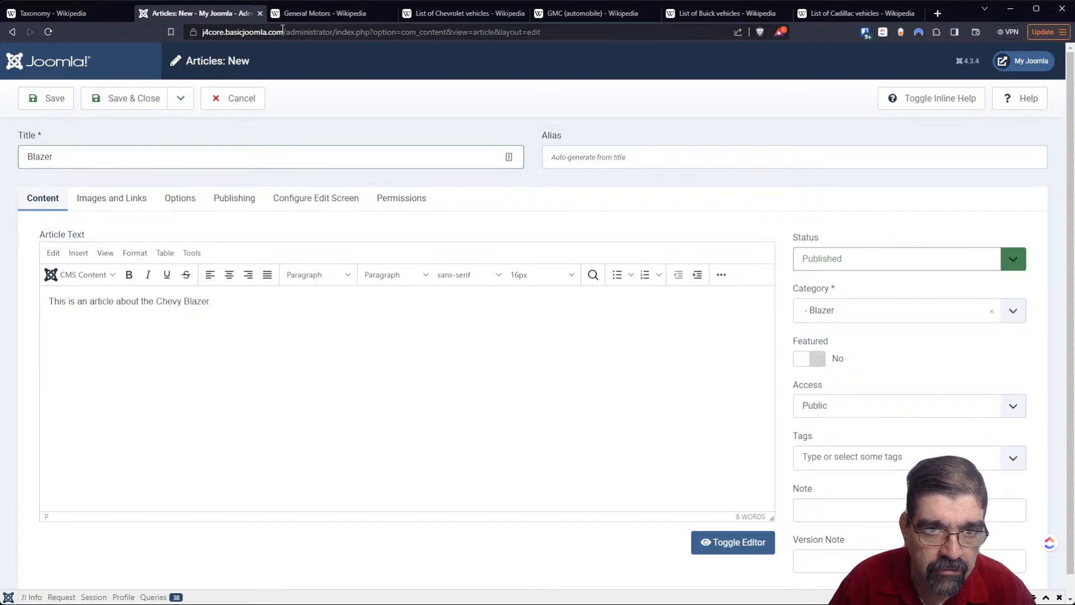
# - Check the Blazer's description in the Wikipedia list of Chevrolet vehicles and add the tag "mid-size crossover" to the article
pyautogui.click(445, 16)
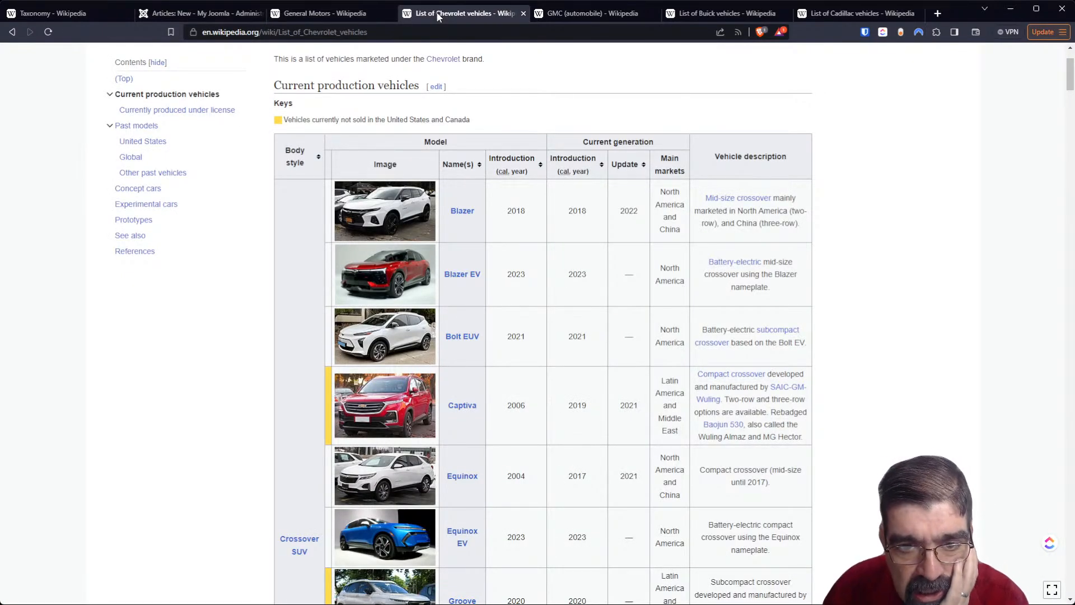
pyautogui.moveTo(733, 201)
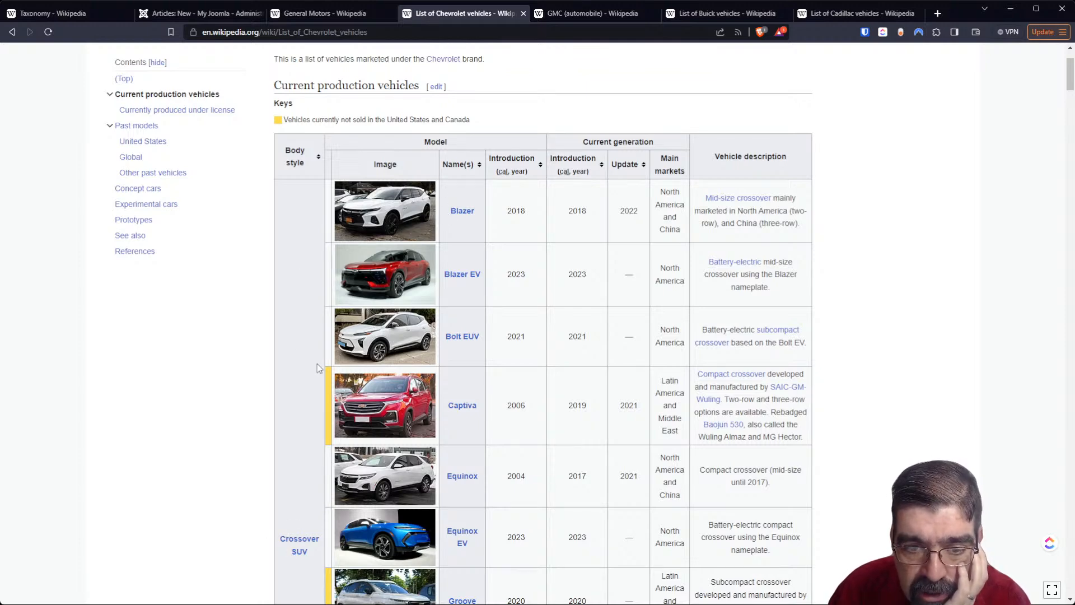
pyautogui.scroll(-3, 298, 412)
pyautogui.scroll(3, 294, 429)
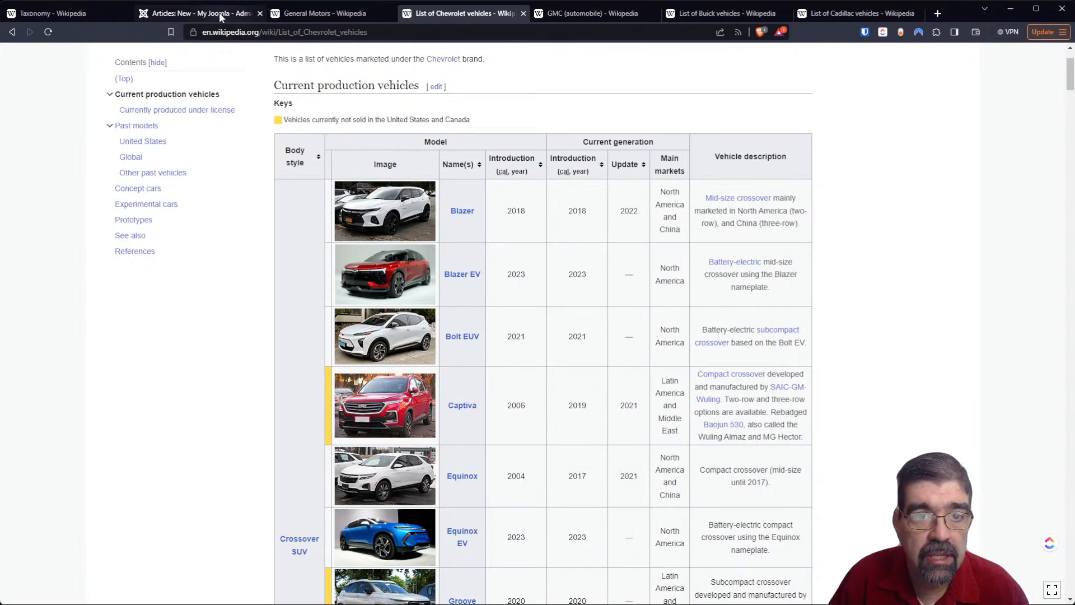
pyautogui.click(184, 13)
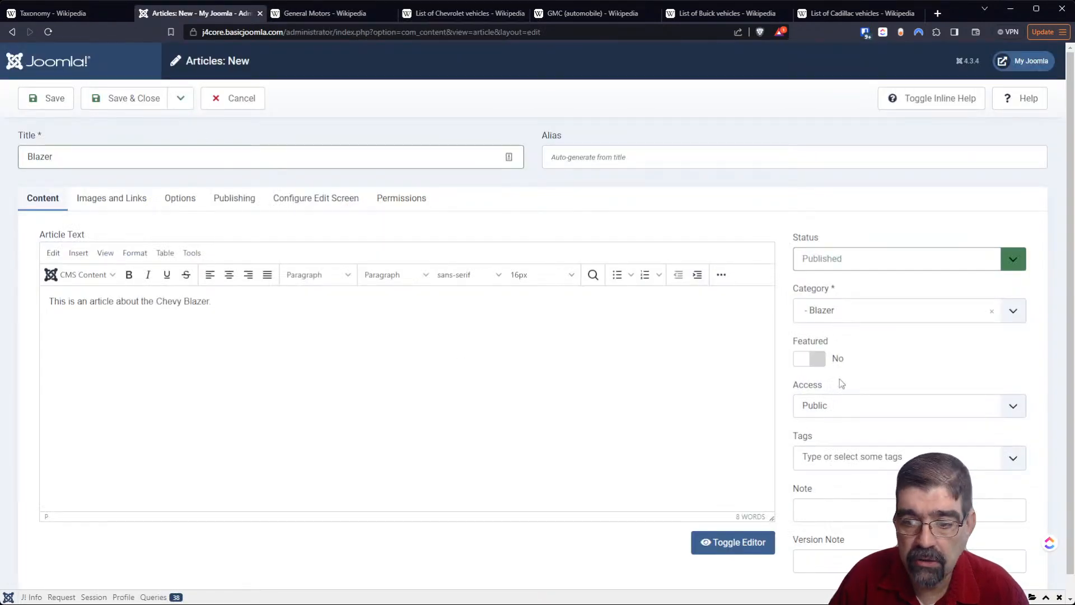
pyautogui.click(832, 452)
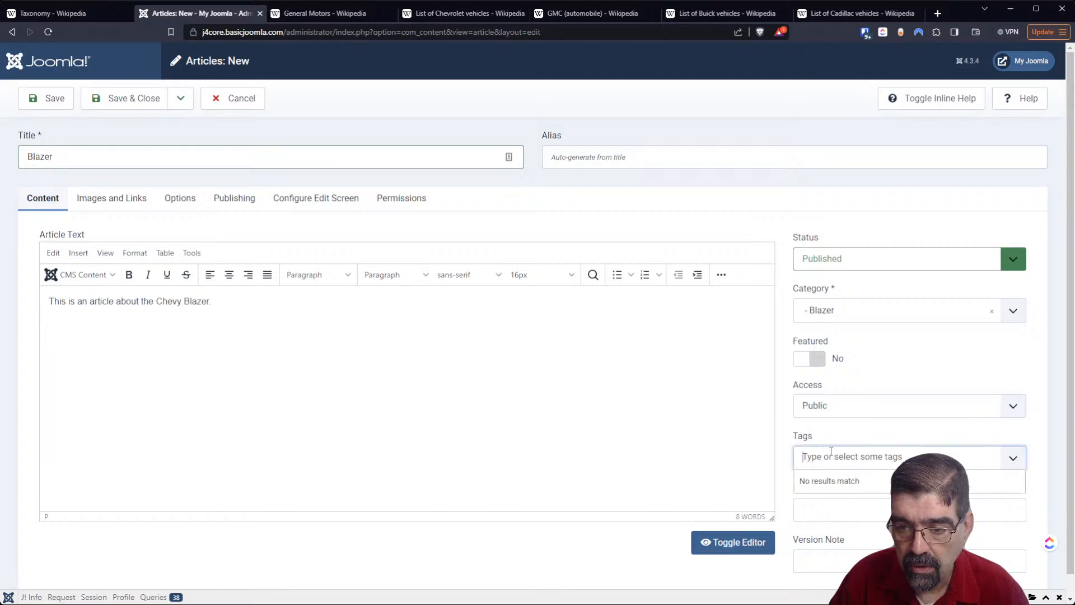
pyautogui.write('mid-size crossover')
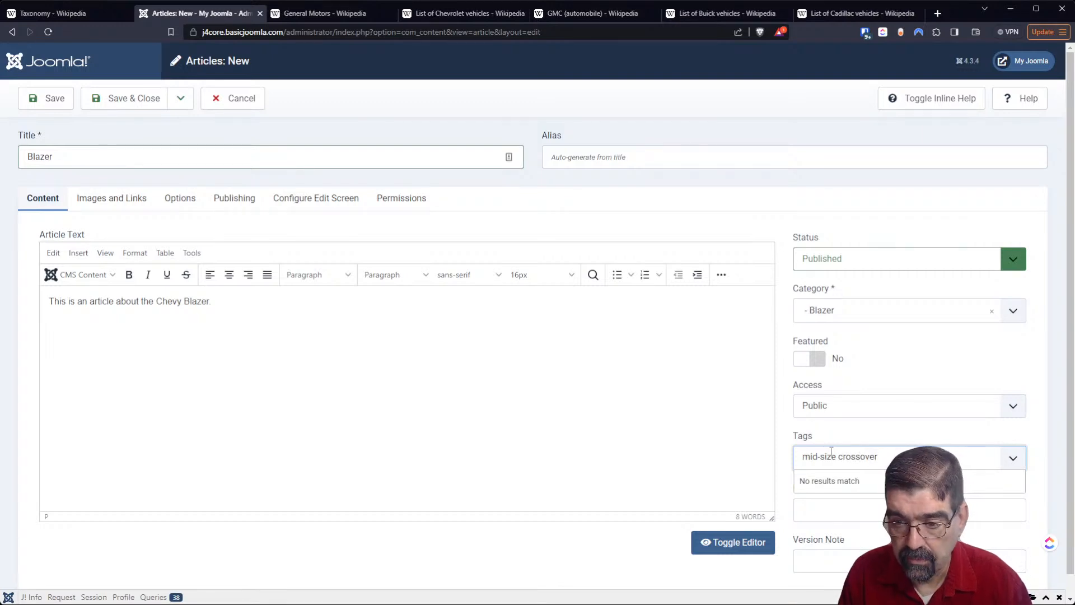
pyautogui.press('Return')
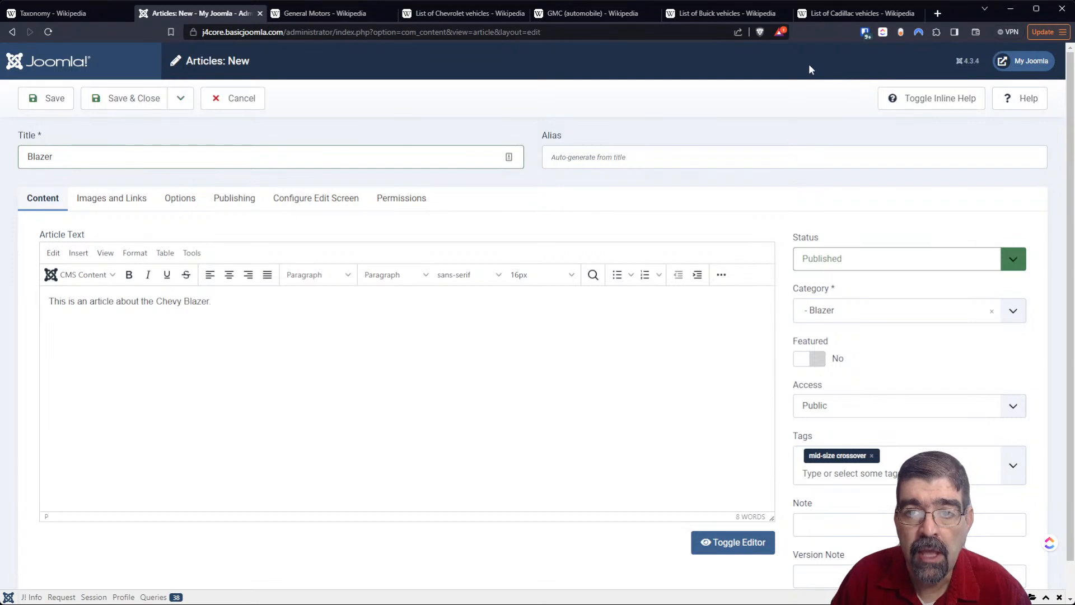
# - Look at the Chevrolet list again and add the tag "4 door" to the Blazer article
pyautogui.click(487, 14)
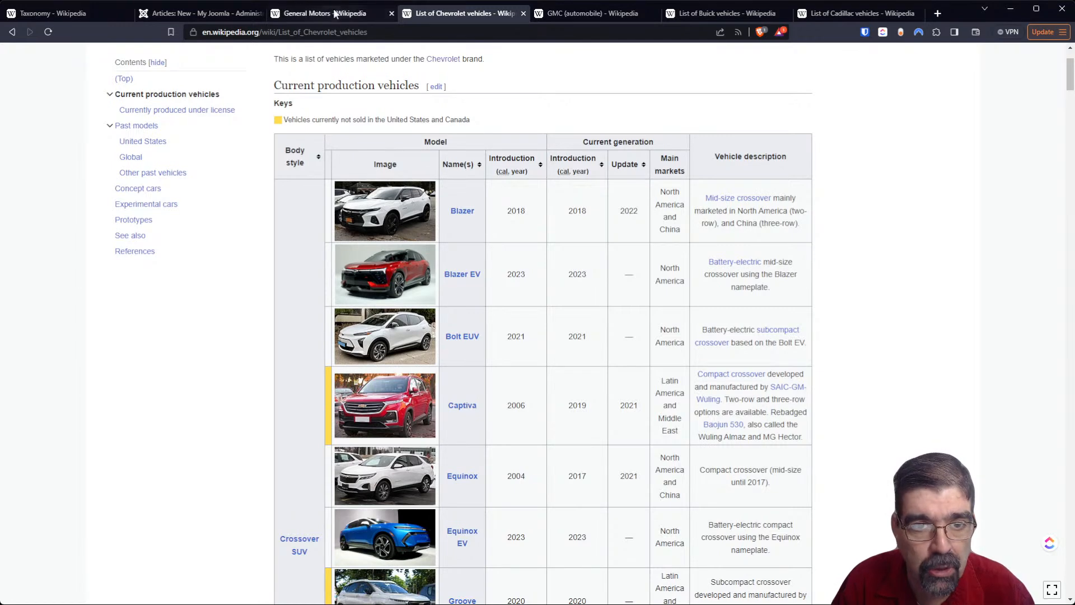
pyautogui.click(213, 15)
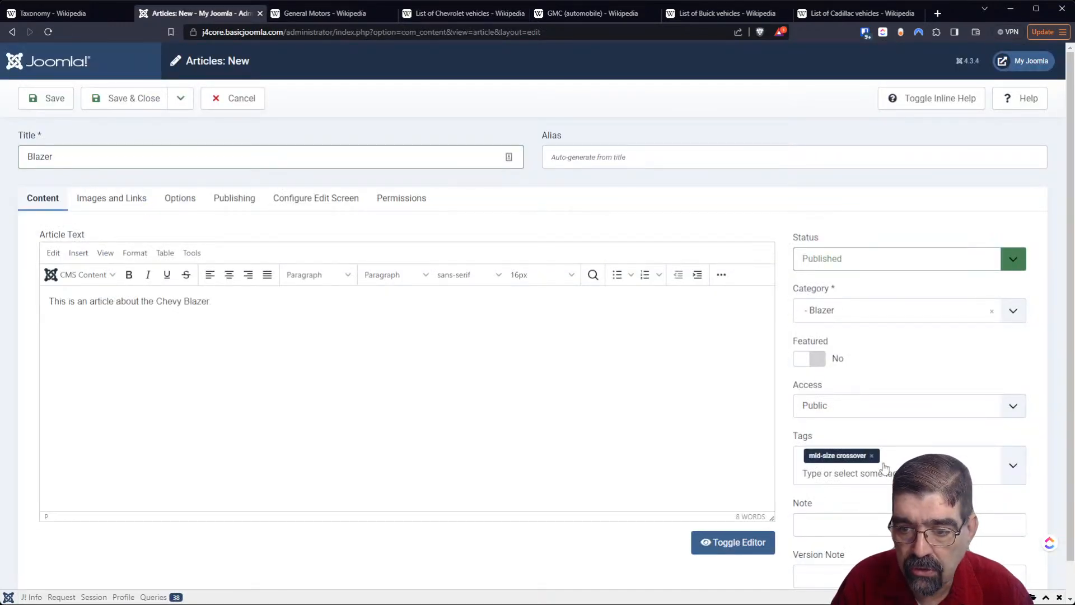
pyautogui.write('4 door')
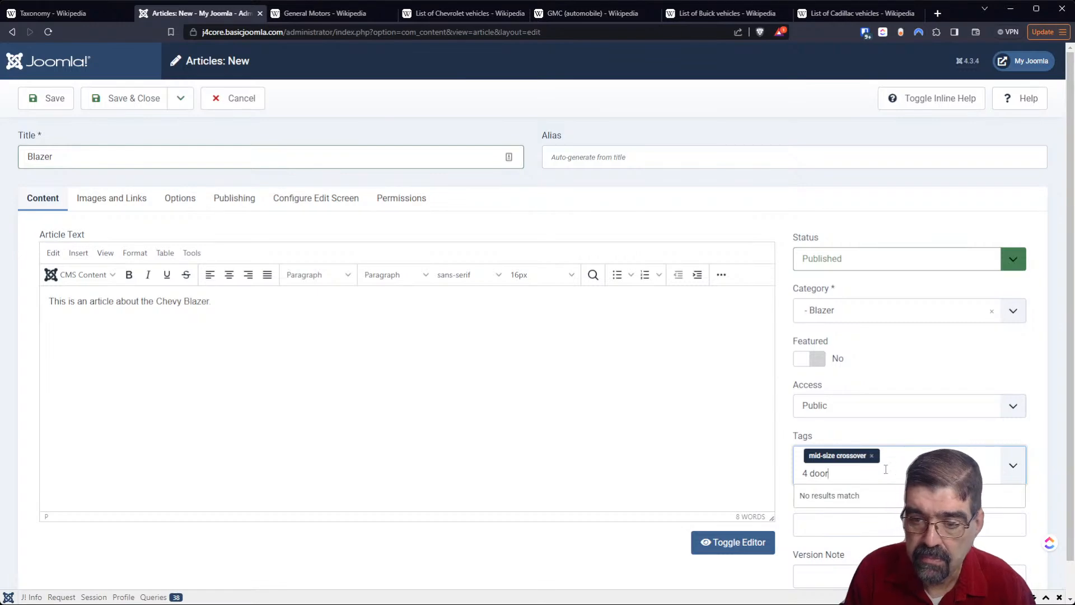
pyautogui.press('Return')
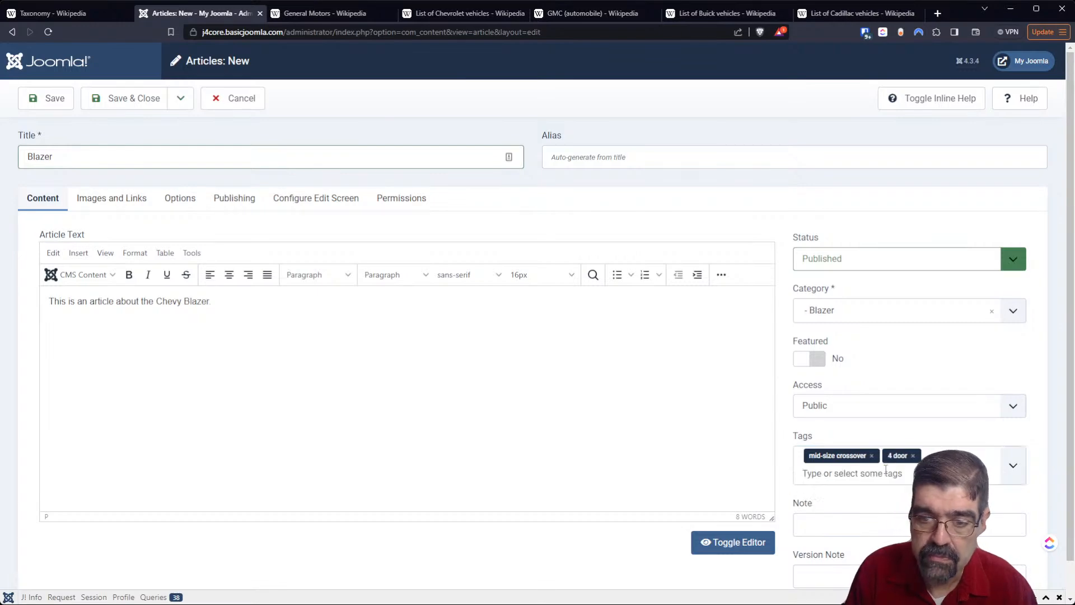
# - Check the Blazer's picture in the Chevrolet list, add the tag "white" to the article, and save and close it
pyautogui.click(463, 13)
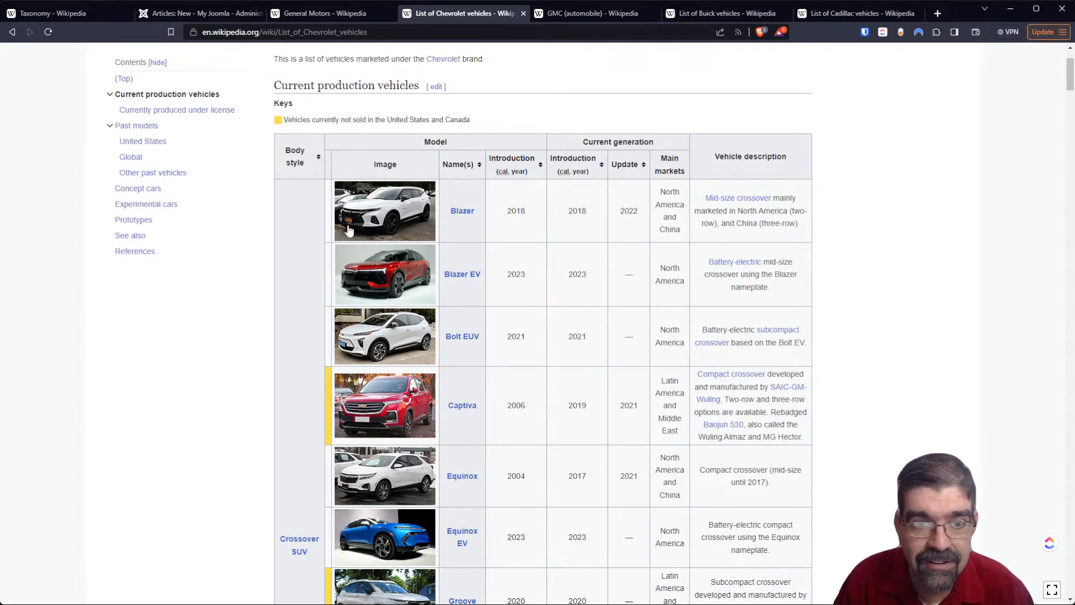
pyautogui.click(224, 14)
pyautogui.click(884, 471)
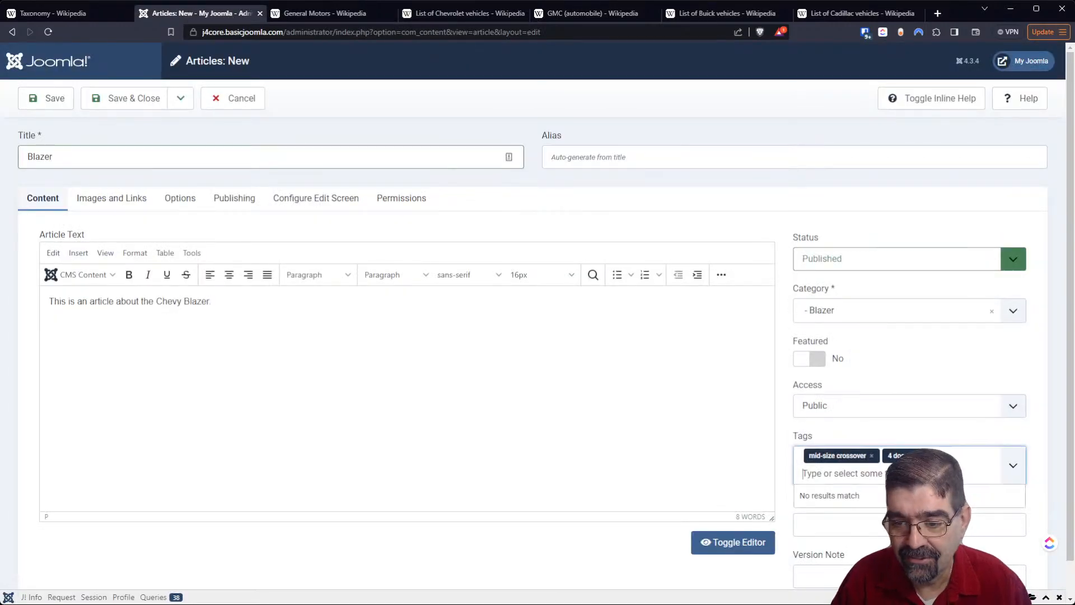
pyautogui.write('white')
pyautogui.press('Return')
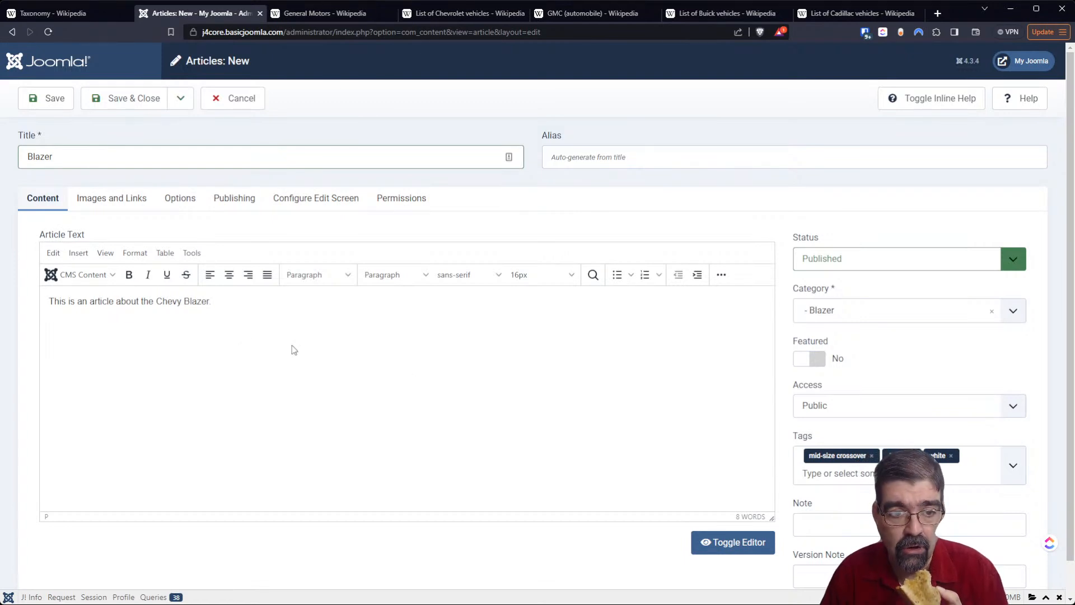
pyautogui.click(120, 106)
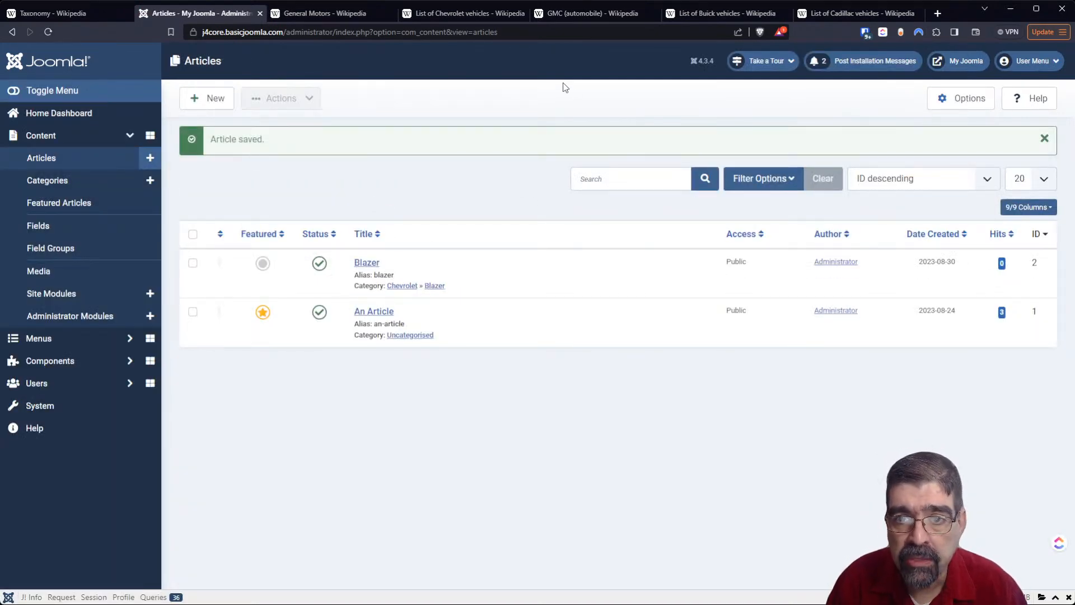
# - Look through the Wikipedia list of Buick vehicles for a model to write about, from current models to concept models
pyautogui.click(698, 14)
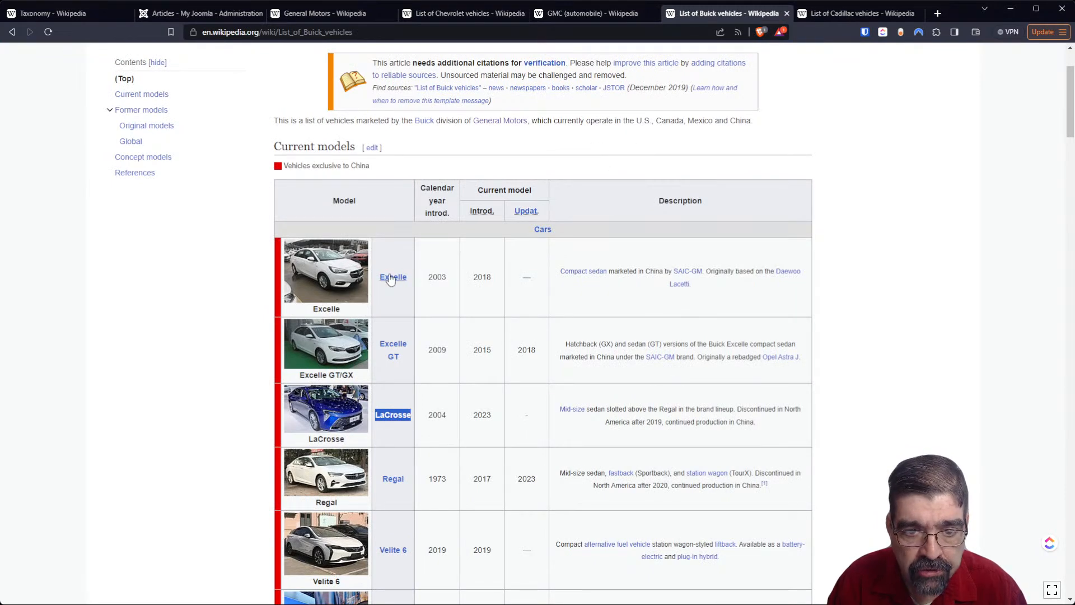
pyautogui.moveTo(391, 279)
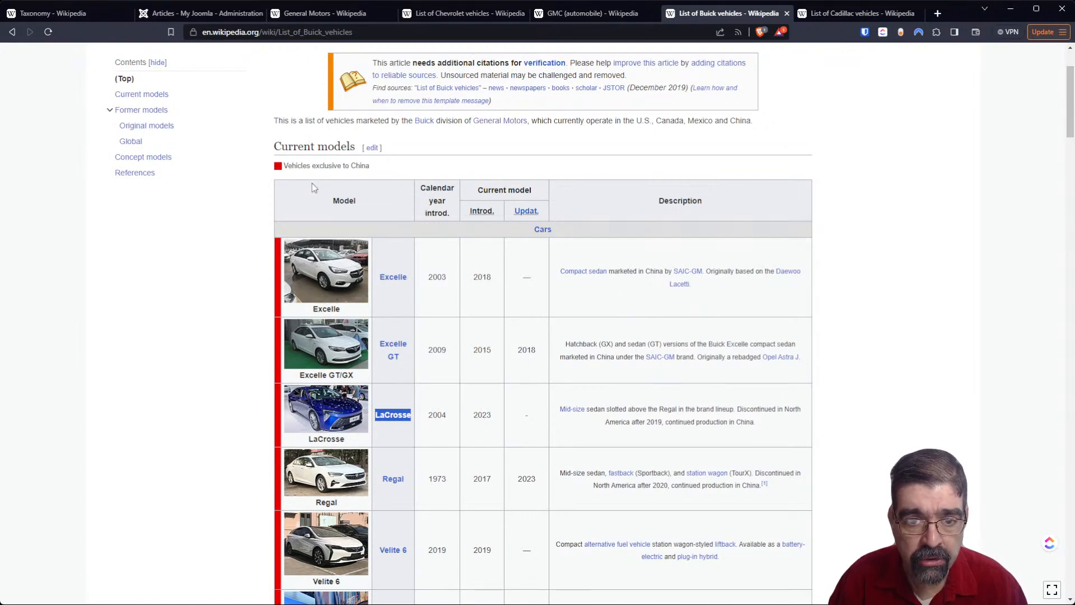
pyautogui.scroll(3, 312, 184)
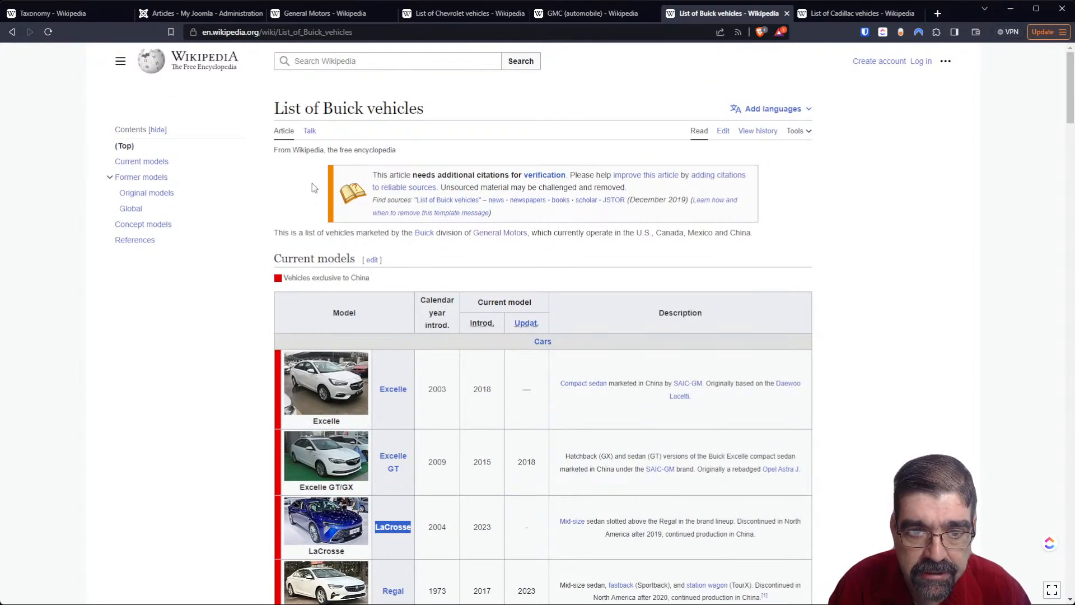
pyautogui.scroll(-5, 312, 187)
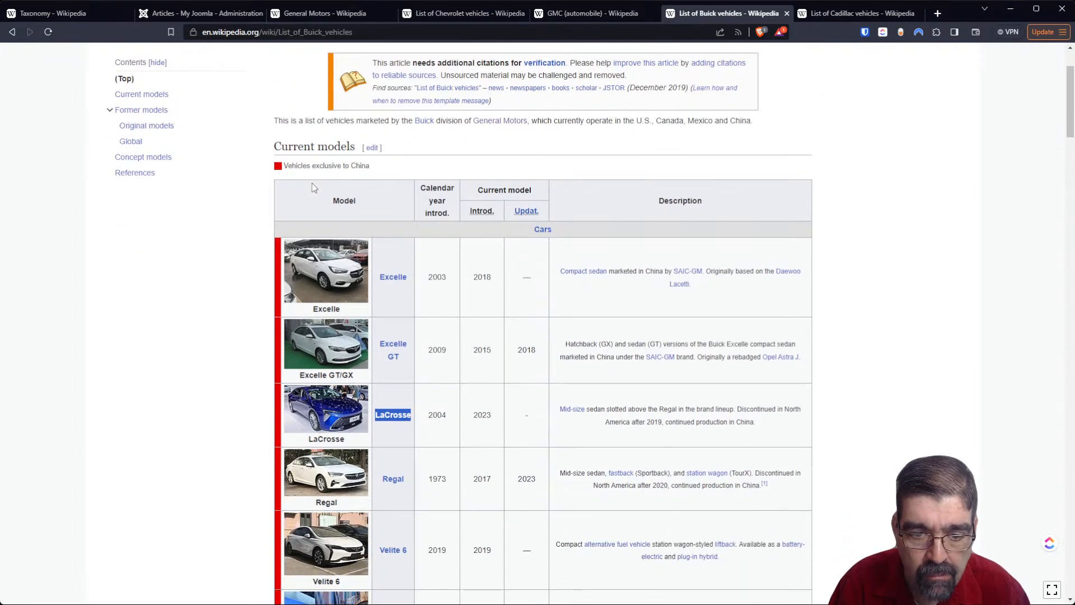
pyautogui.scroll(5, 314, 194)
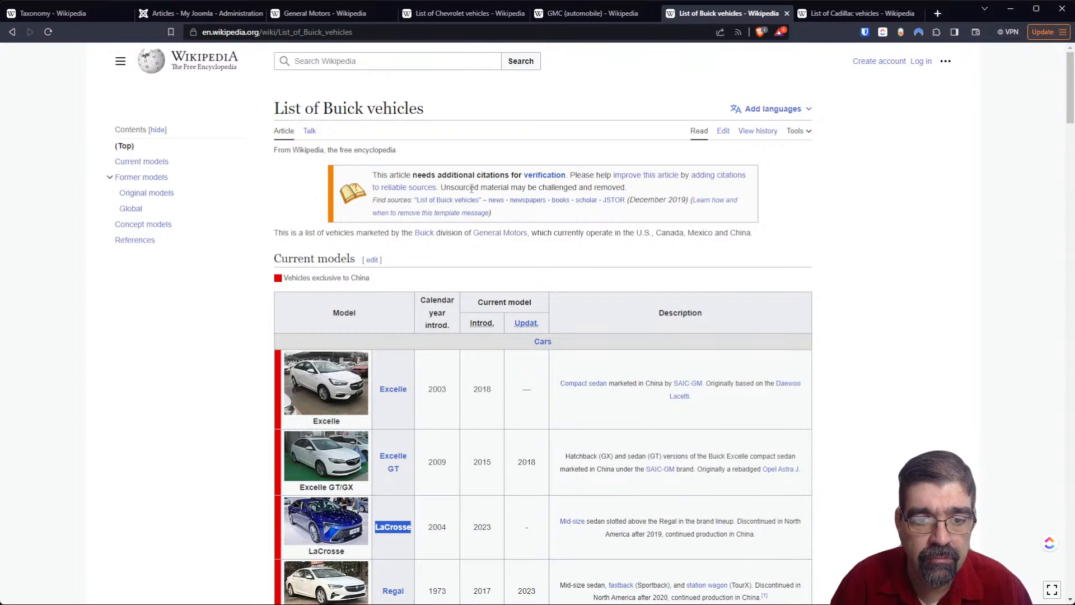
pyautogui.scroll(-9, 472, 213)
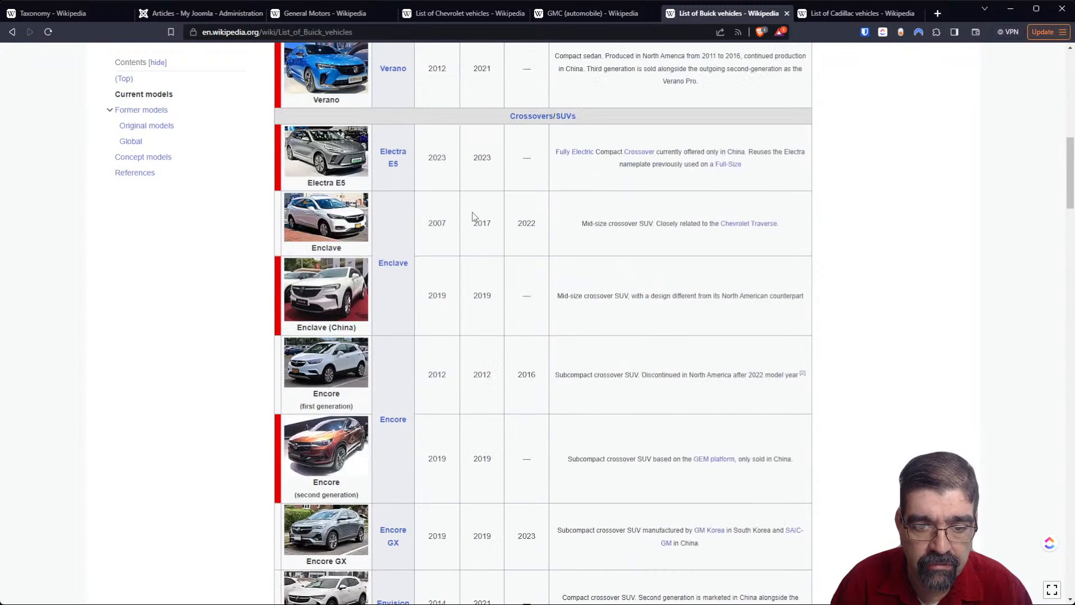
pyautogui.scroll(3, 472, 211)
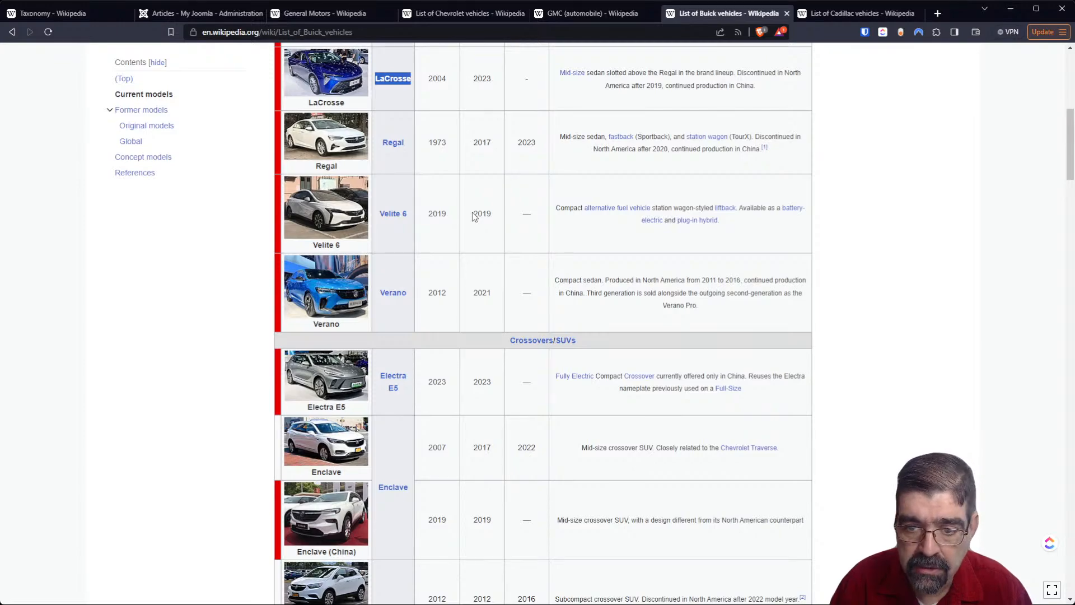
pyautogui.scroll(-15, 473, 219)
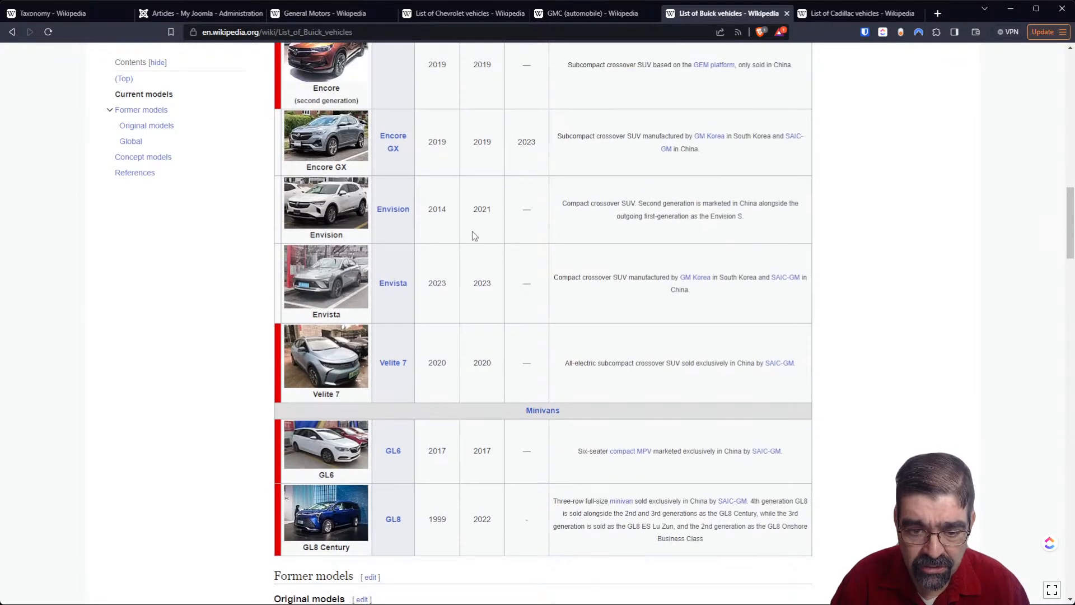
pyautogui.scroll(-20, 473, 232)
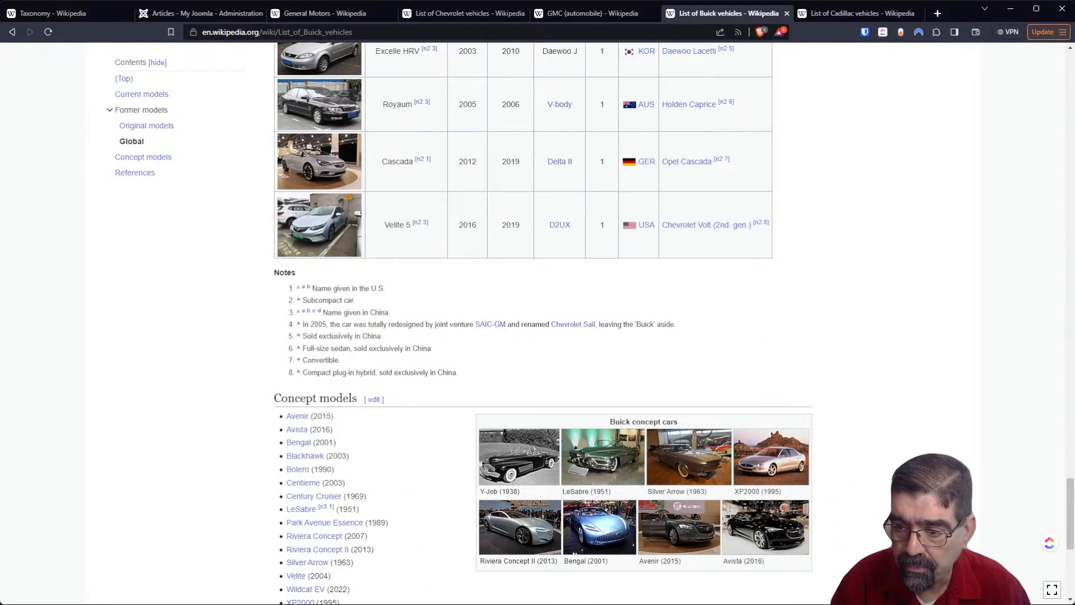
pyautogui.moveTo(1071, 482); pyautogui.dragTo(1071, 55)
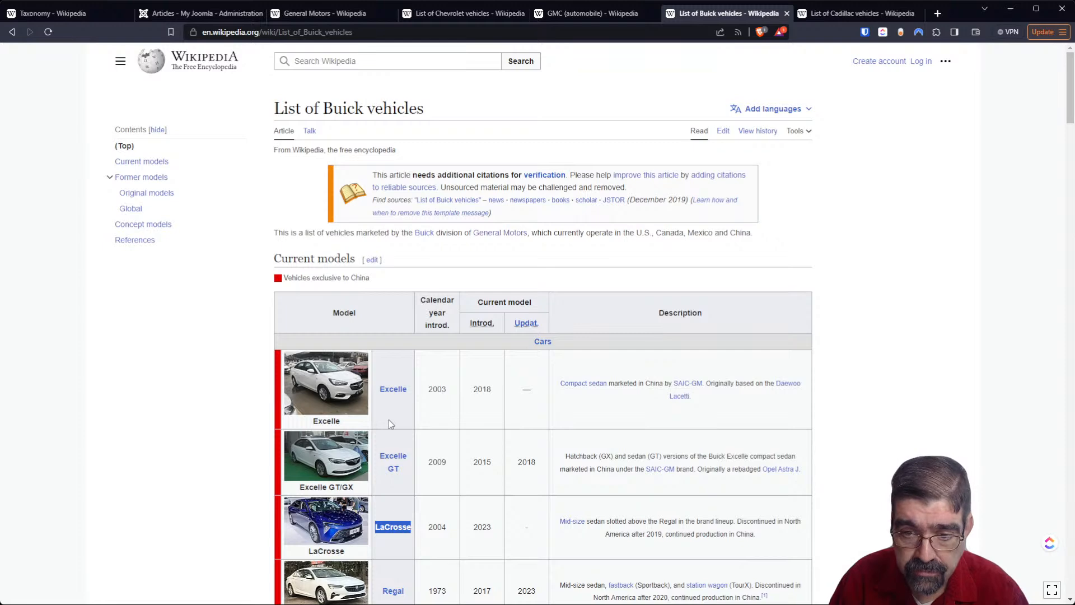
# - Return to the Joomla articles list and create a new article titled Excelle
pyautogui.click(178, 13)
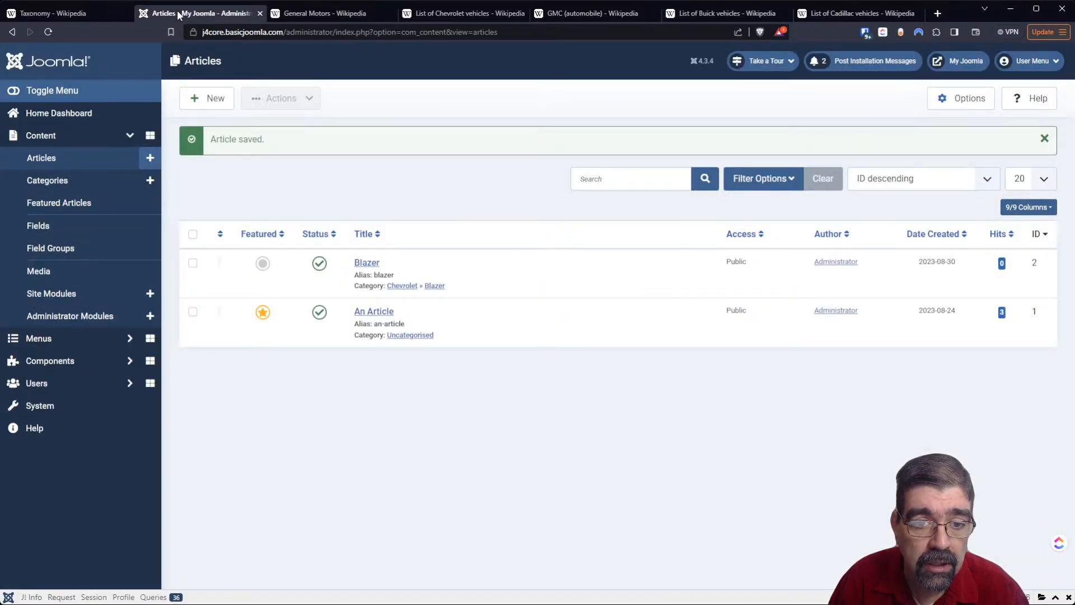
pyautogui.click(202, 102)
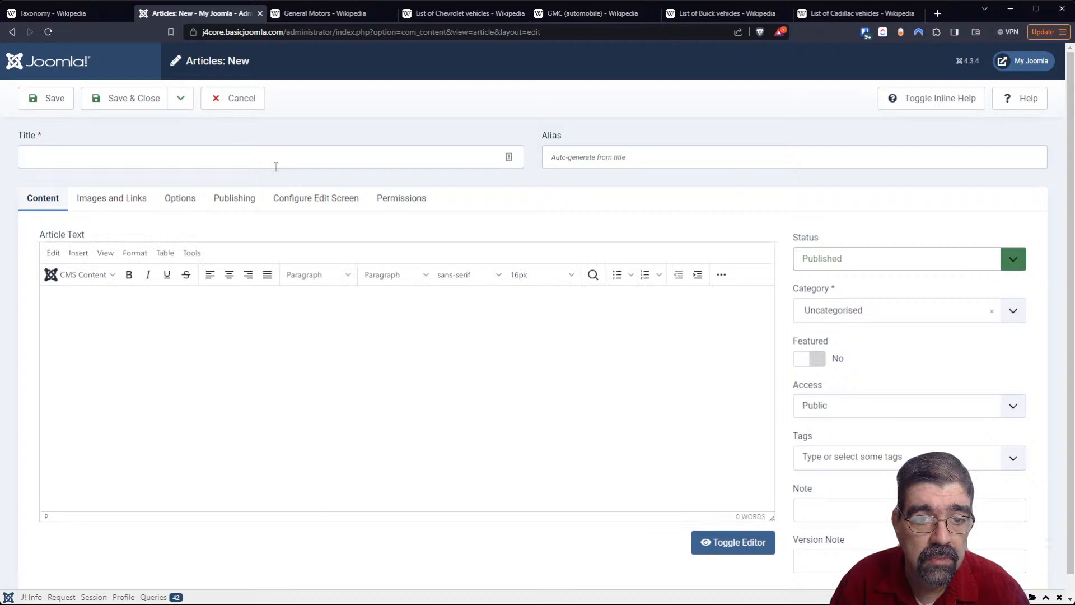
pyautogui.click(272, 161)
pyautogui.write('Excelle')
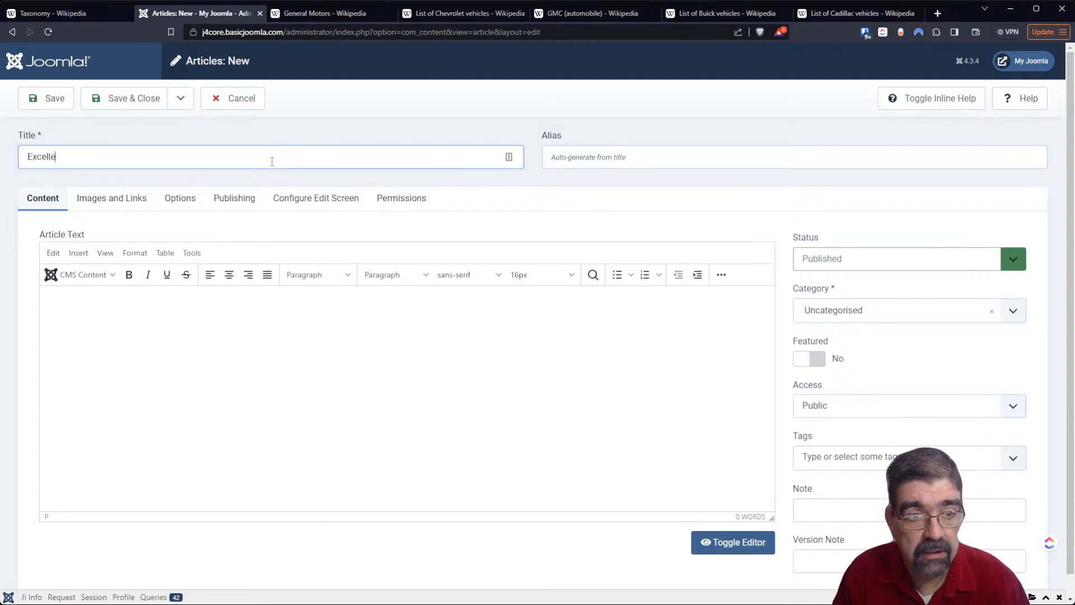
# - Write the article text "This is an article about the Buick Excelle"
pyautogui.click(284, 346)
pyautogui.write('This is an artivc')
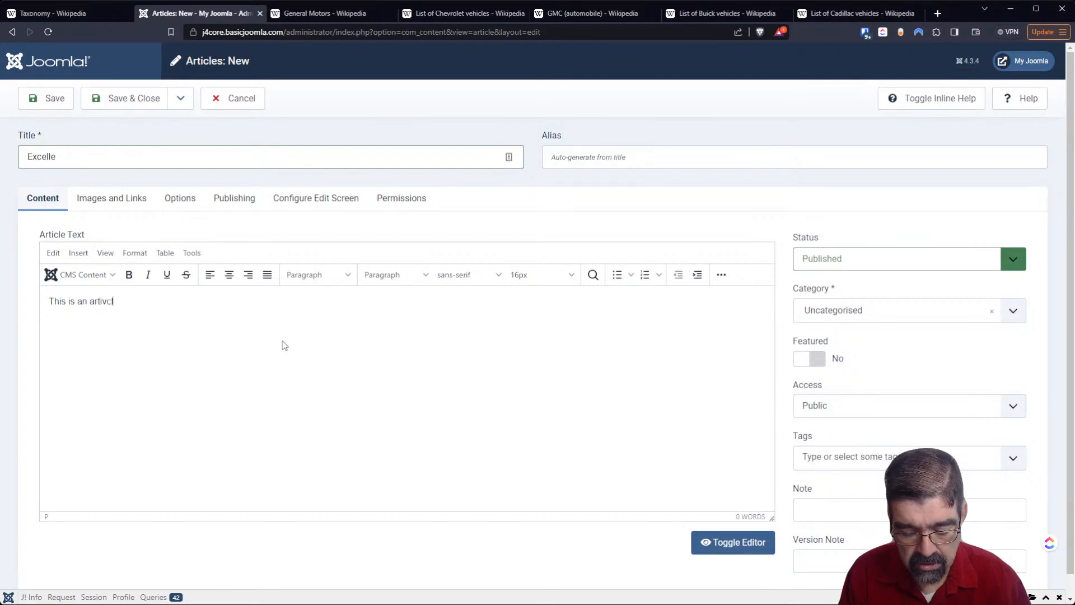
pyautogui.write('l')
pyautogui.press('BackSpace')
pyautogui.press('BackSpace')
pyautogui.press('BackSpace')
pyautogui.write('cle abo')
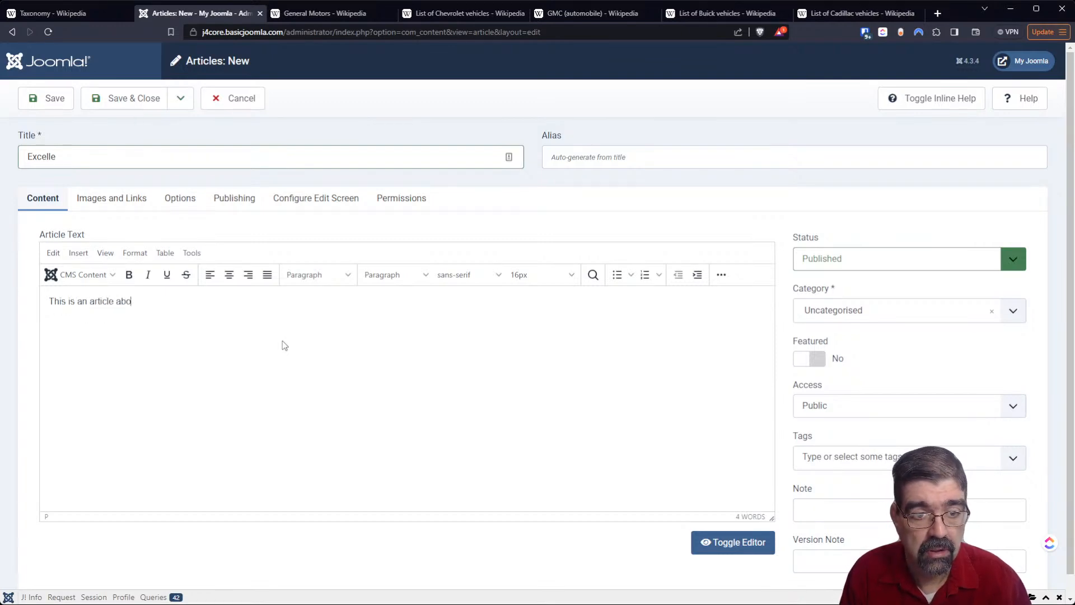
pyautogui.write('ut the')
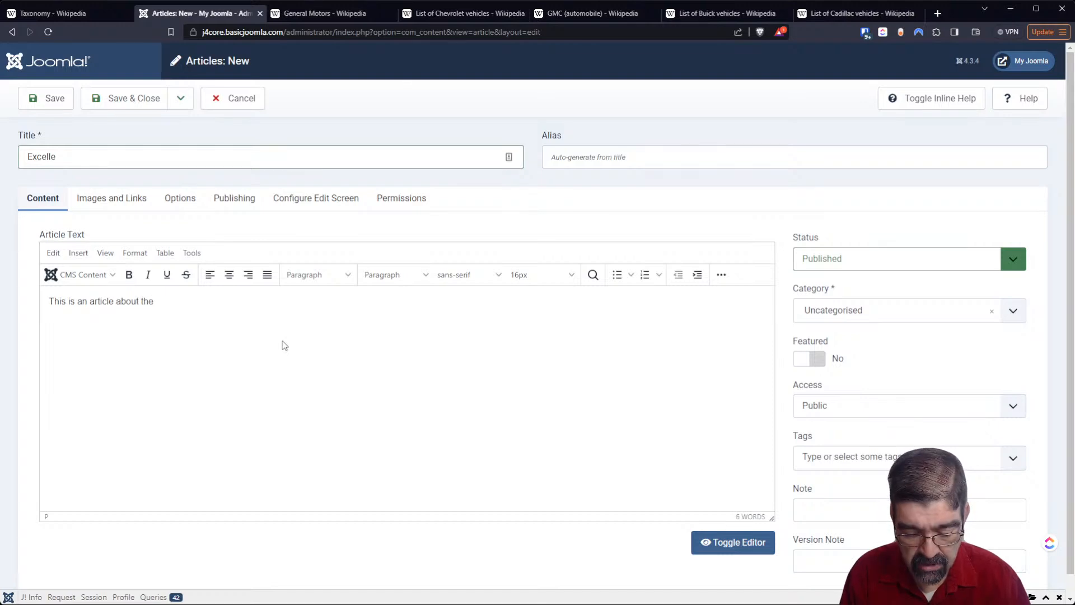
pyautogui.write(' Buick Ex')
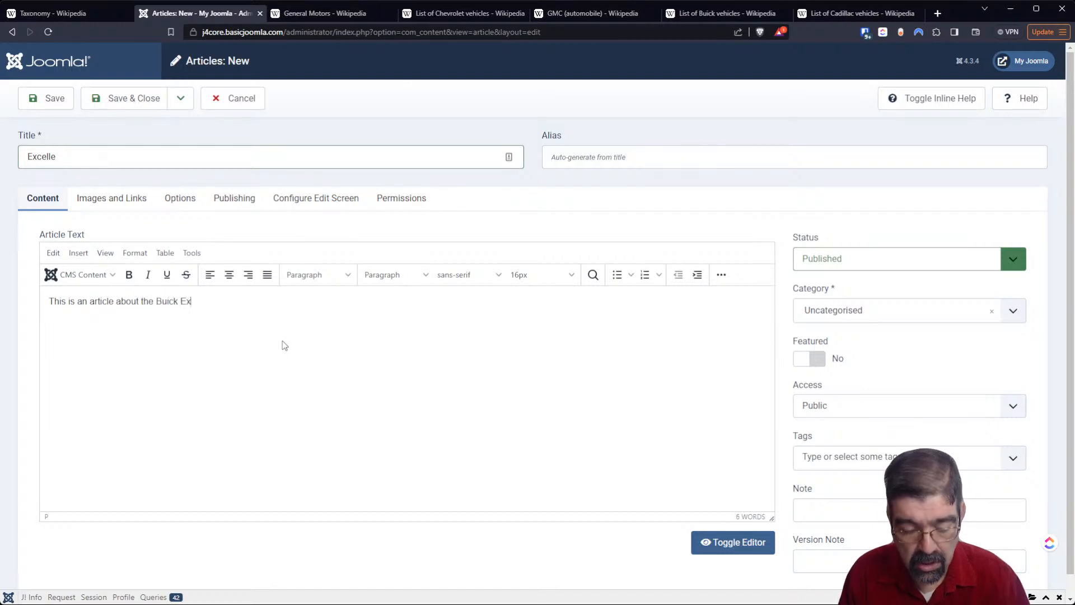
pyautogui.write('celle')
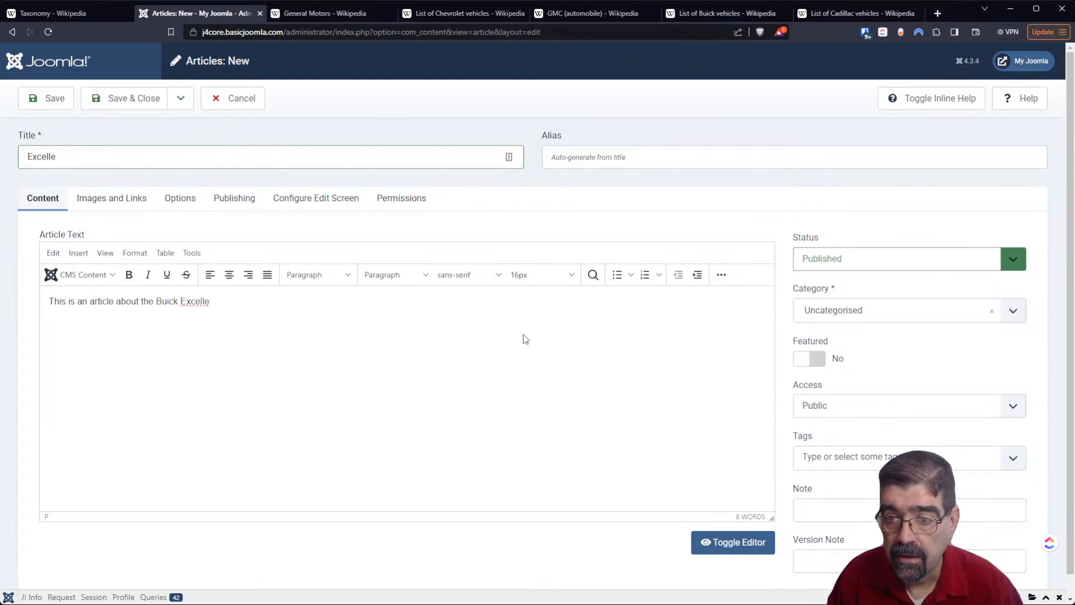
# - Assign the new Excelle article to the Buick category
pyautogui.click(896, 311)
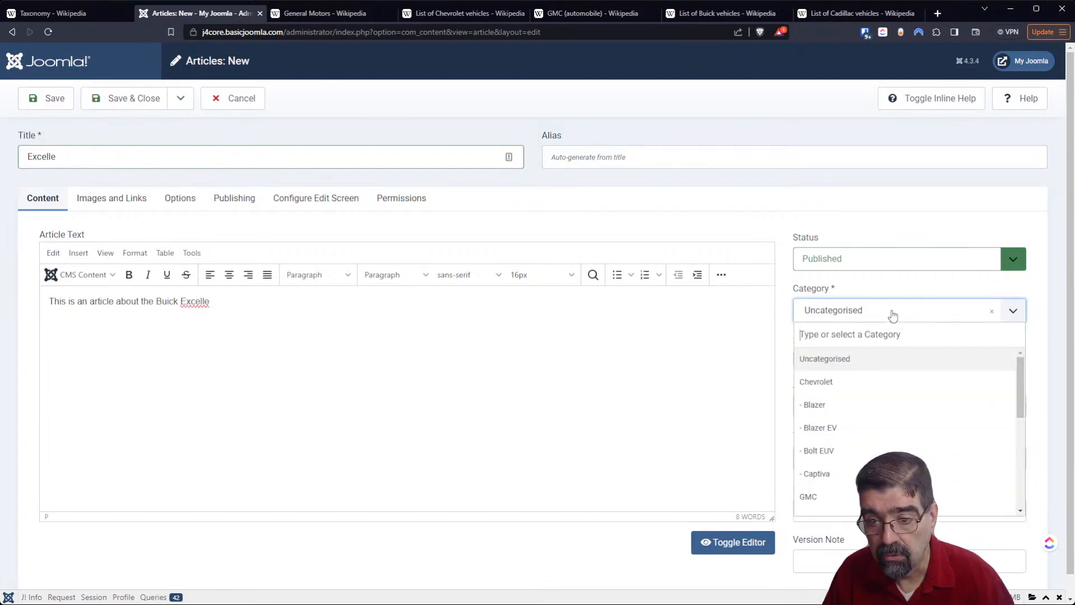
pyautogui.write('b')
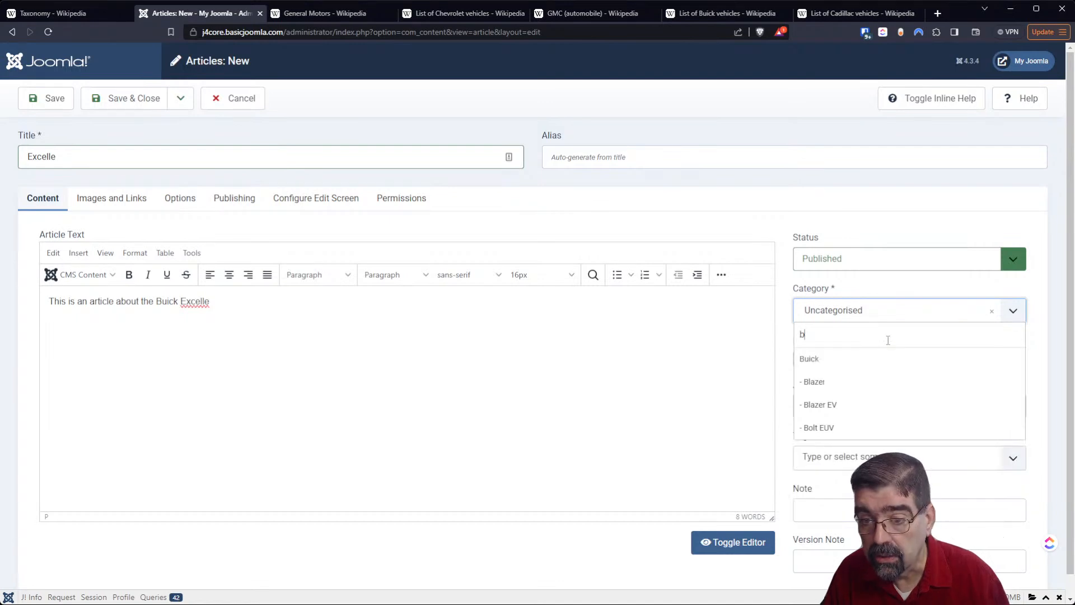
pyautogui.click(851, 365)
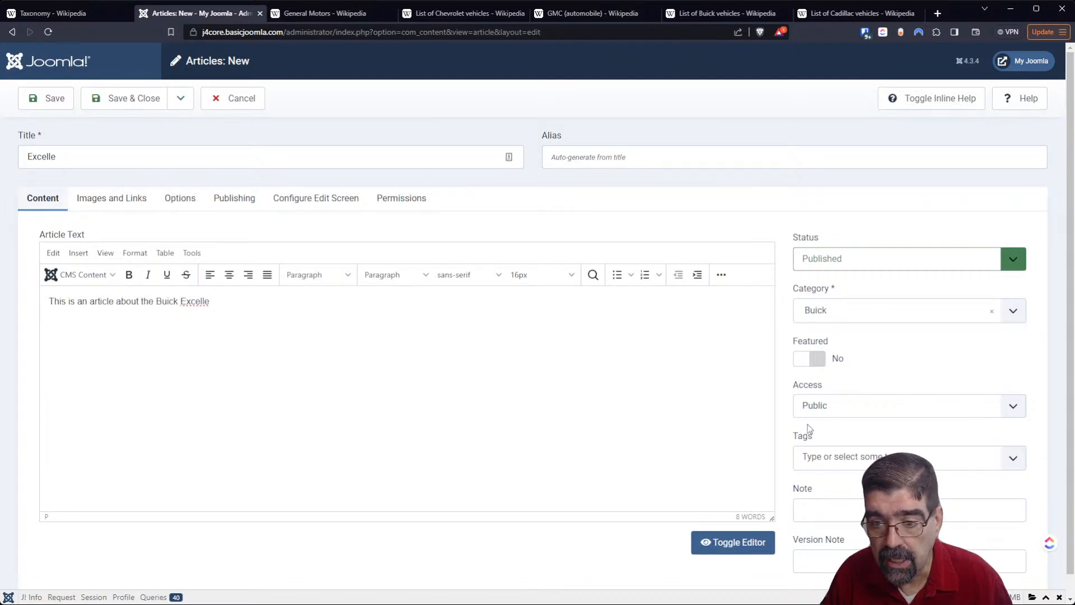
# - Check the Excelle's description in the Wikipedia list of Buick vehicles and add the tag "compact sedan" to the article
pyautogui.click(713, 14)
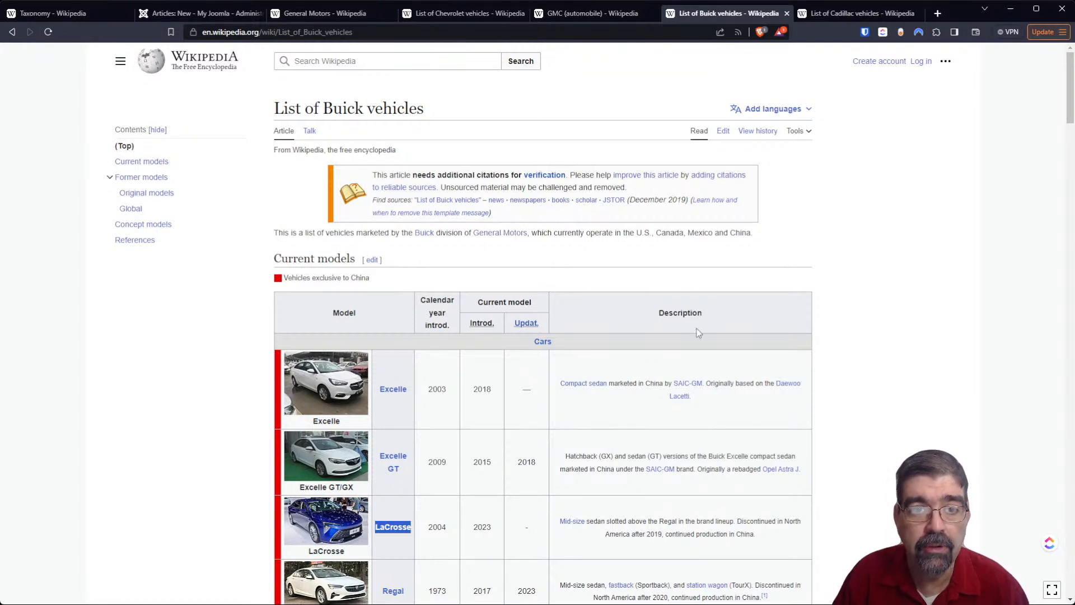
pyautogui.click(205, 14)
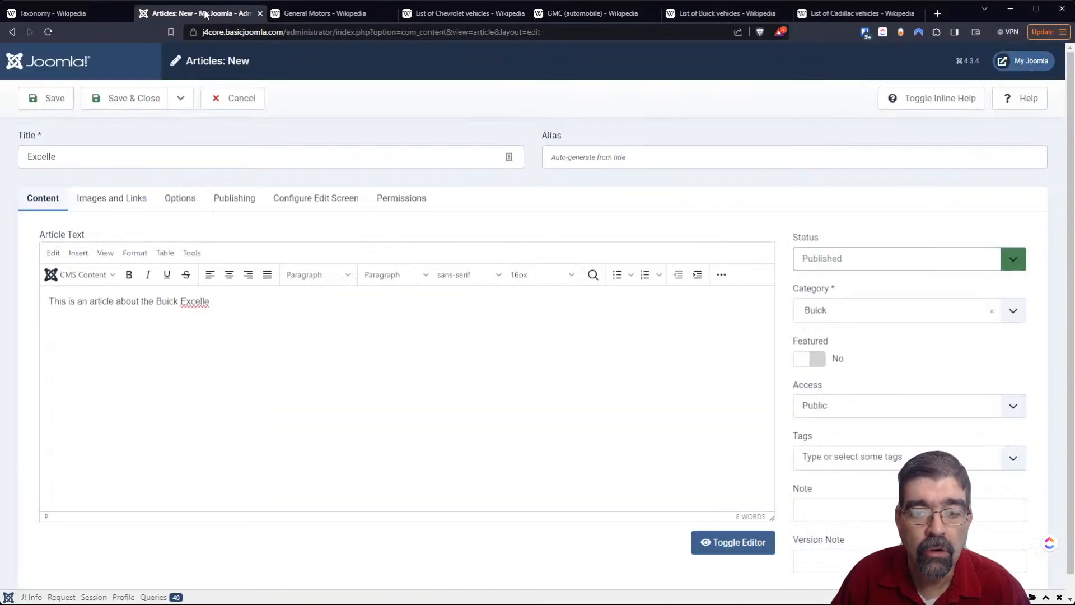
pyautogui.click(850, 455)
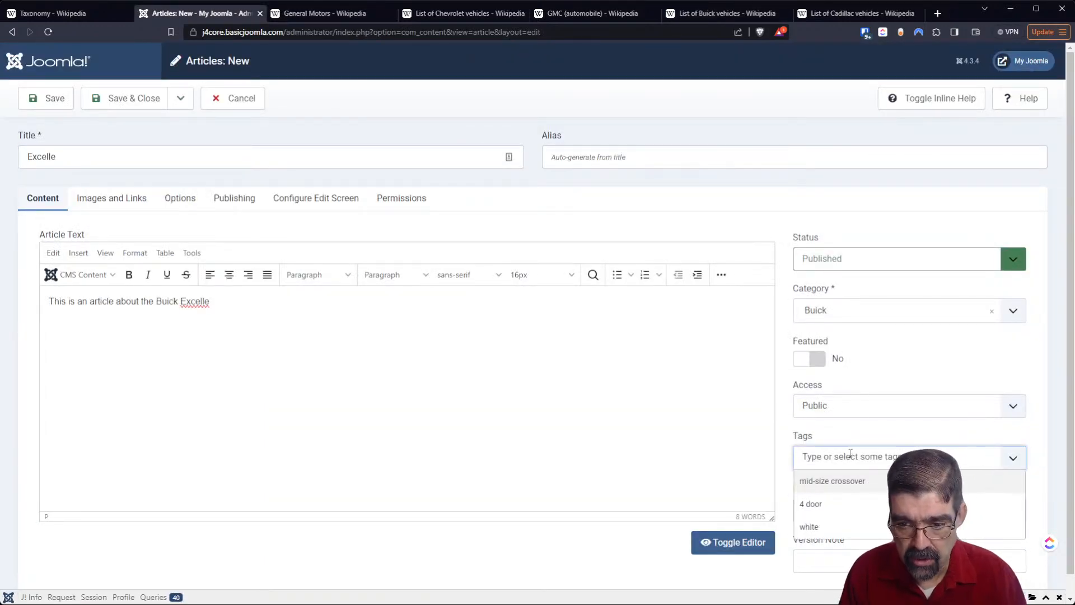
pyautogui.write('compact ')
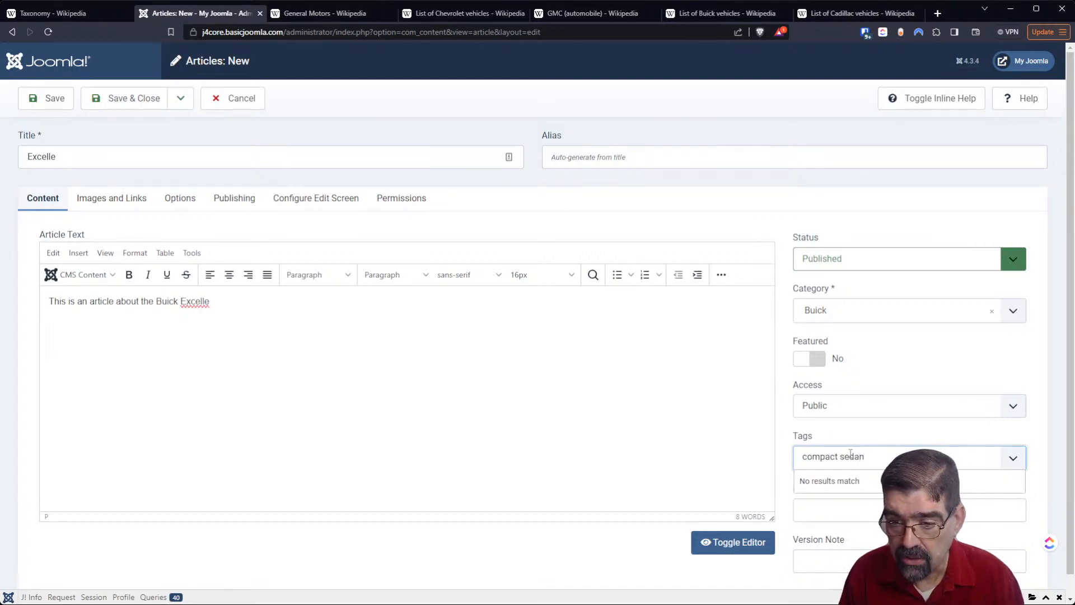
pyautogui.write('sedan')
pyautogui.press('Return')
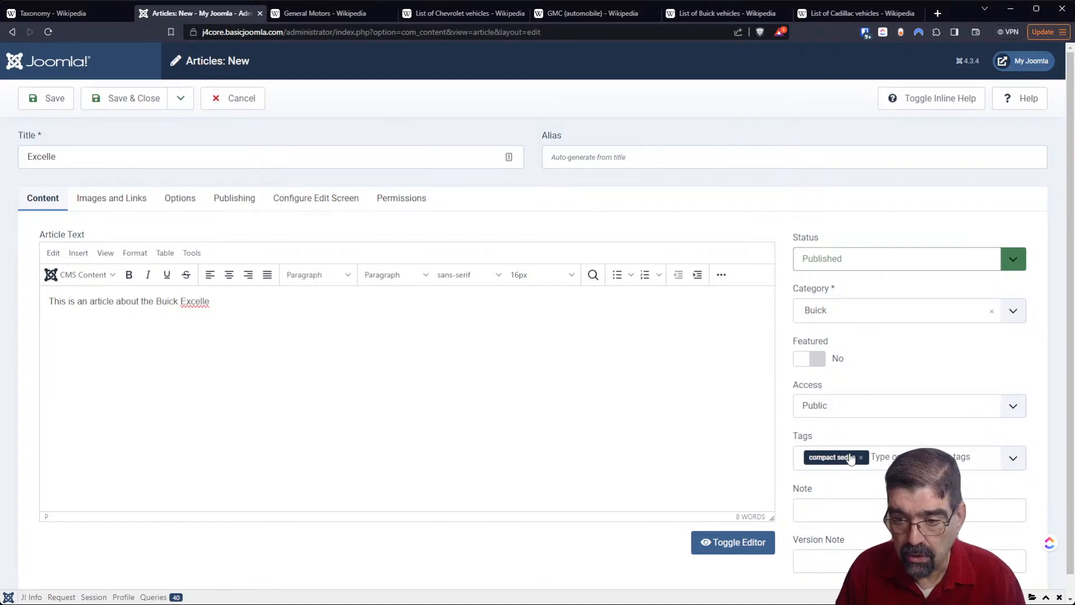
# - Add the existing tags "4 door" and "white" and the new tag "China" to the Excelle article
pyautogui.click(893, 457)
pyautogui.write('4')
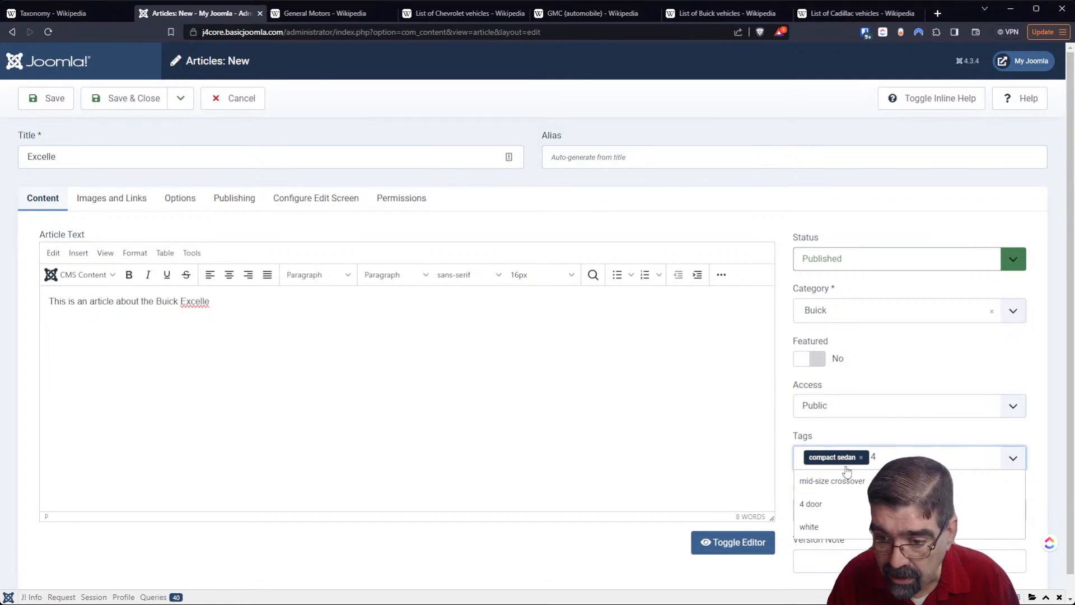
pyautogui.click(855, 504)
pyautogui.write('whi')
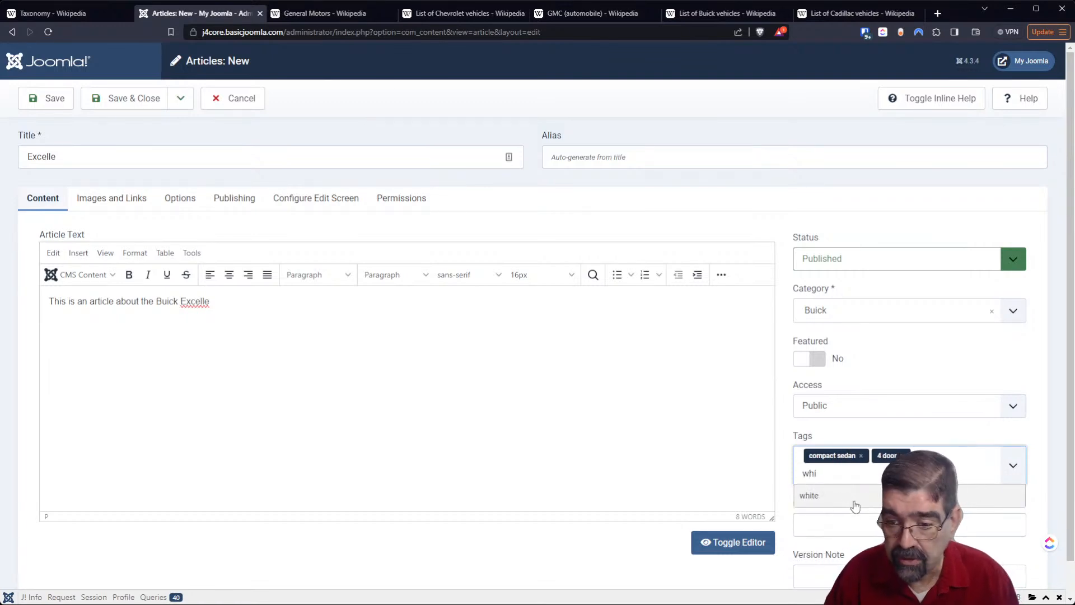
pyautogui.click(810, 495)
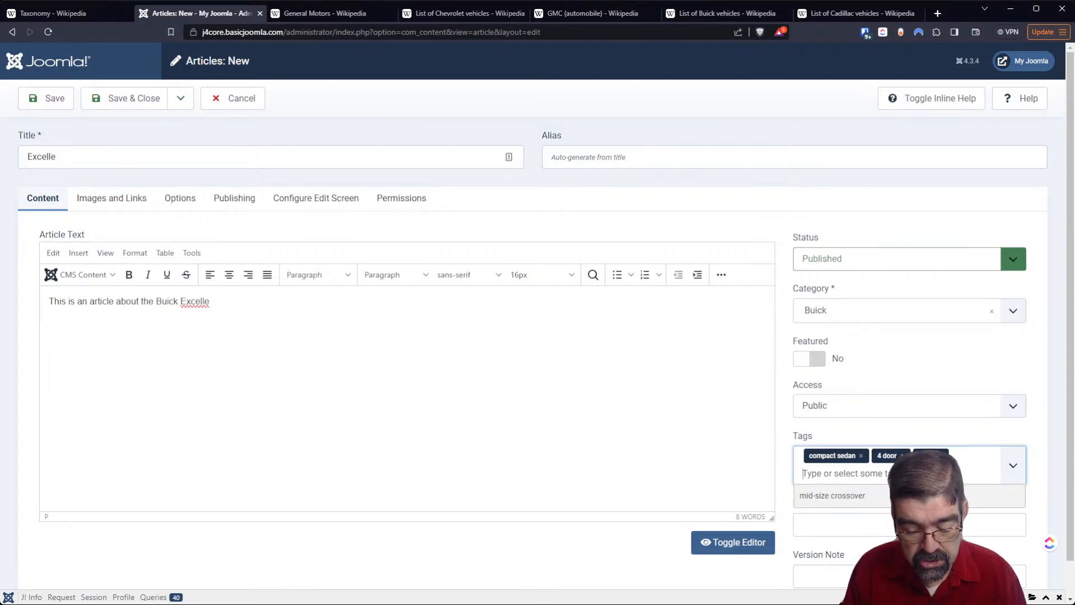
pyautogui.write('Chin')
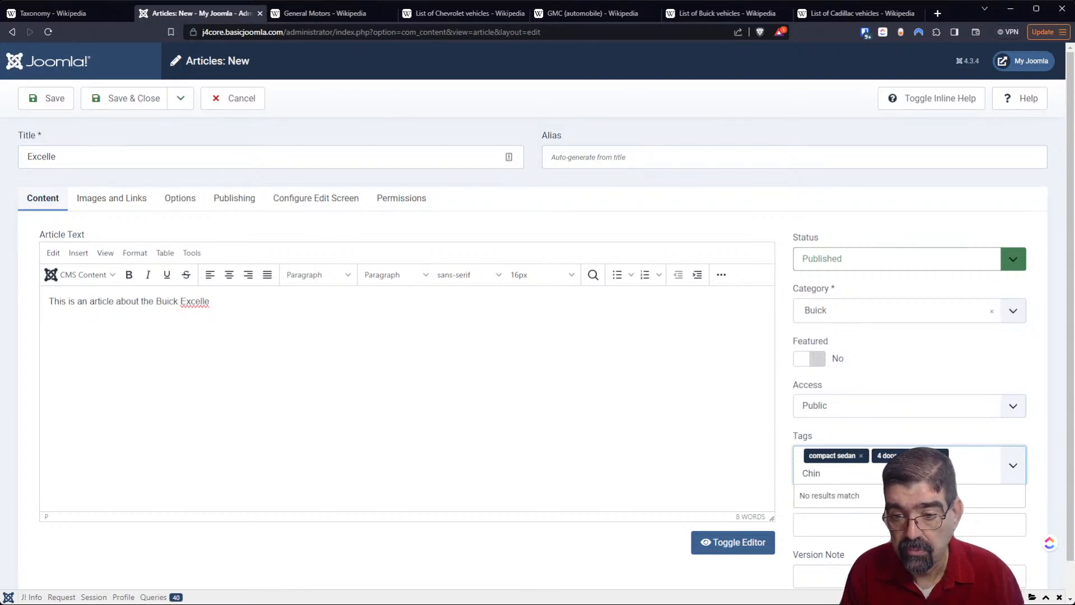
pyautogui.write('a')
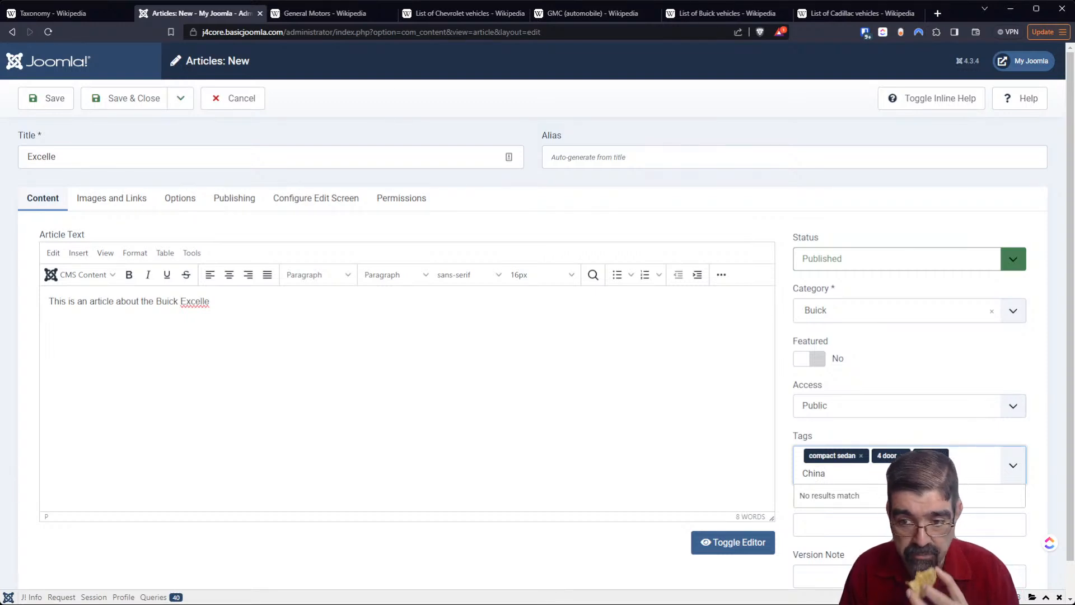
pyautogui.press('Return')
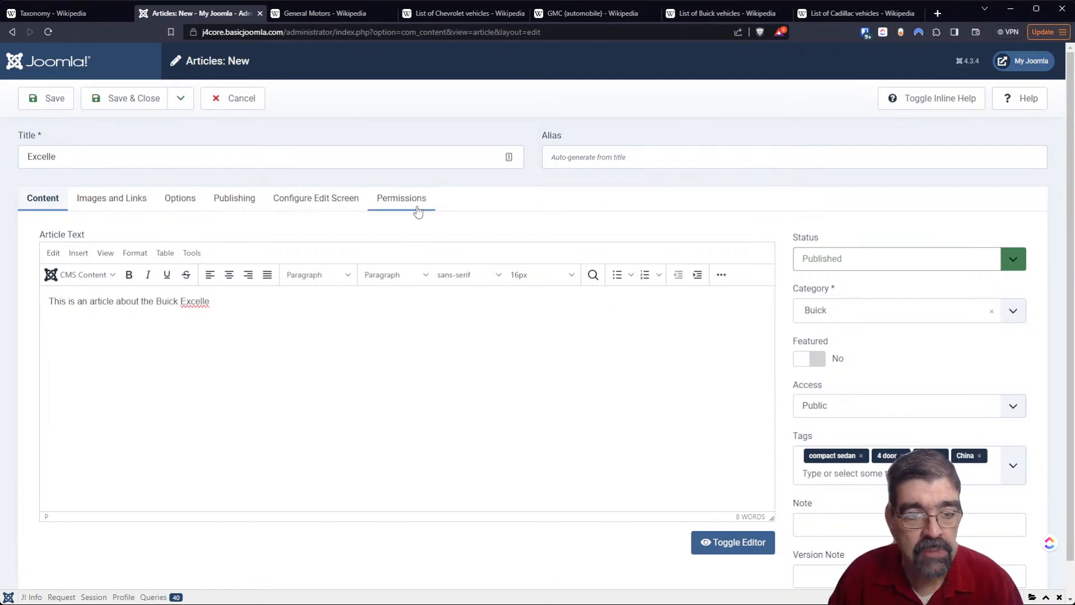
# - Save and close the Excelle article, and mark the Blazer and Excelle articles as featured in the articles list
pyautogui.click(694, 15)
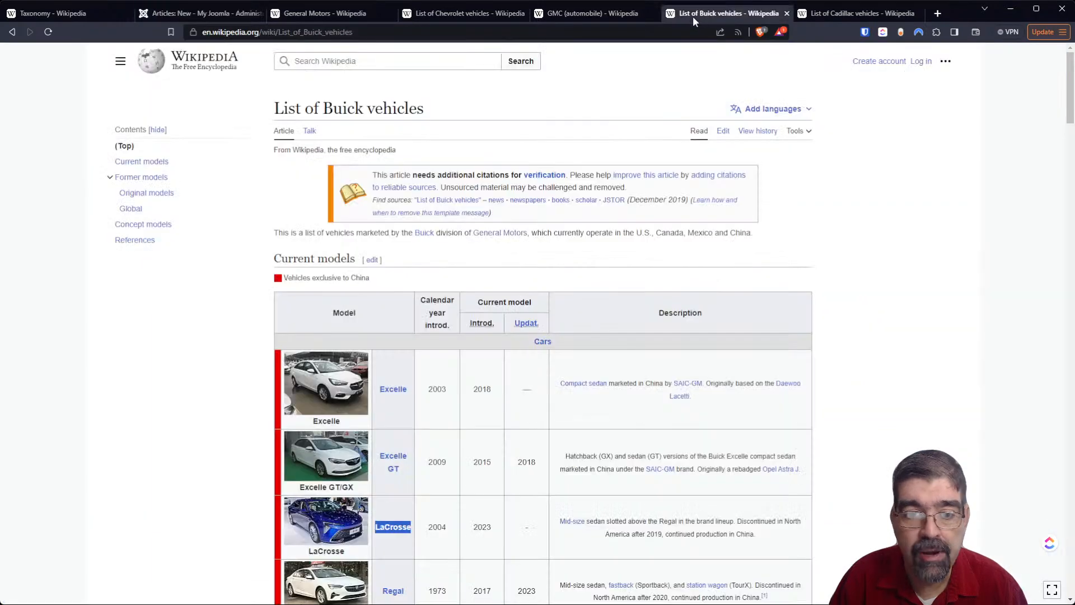
pyautogui.click(166, 13)
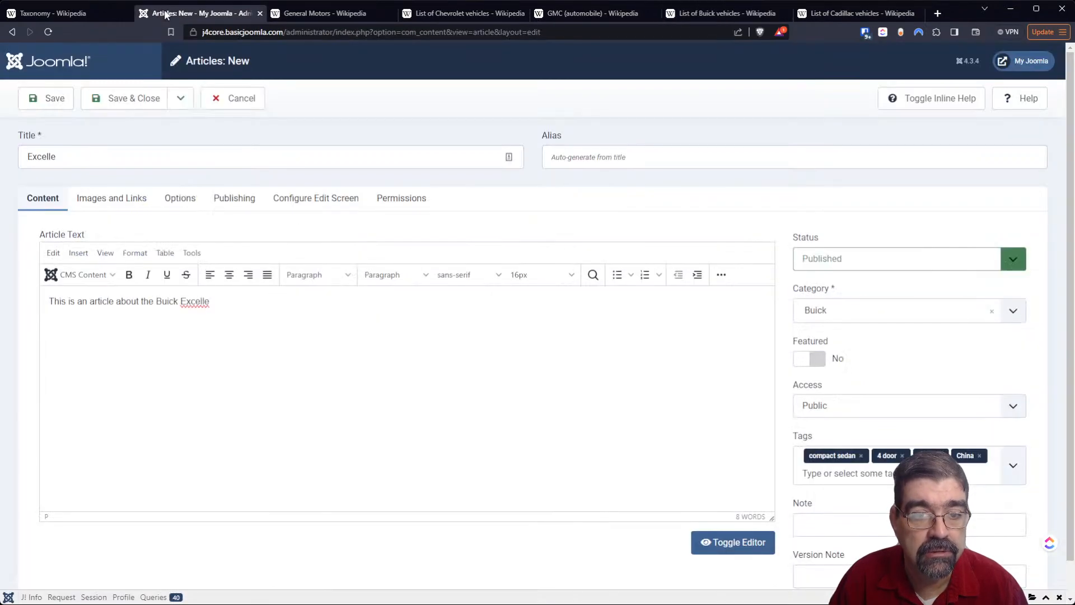
pyautogui.click(145, 107)
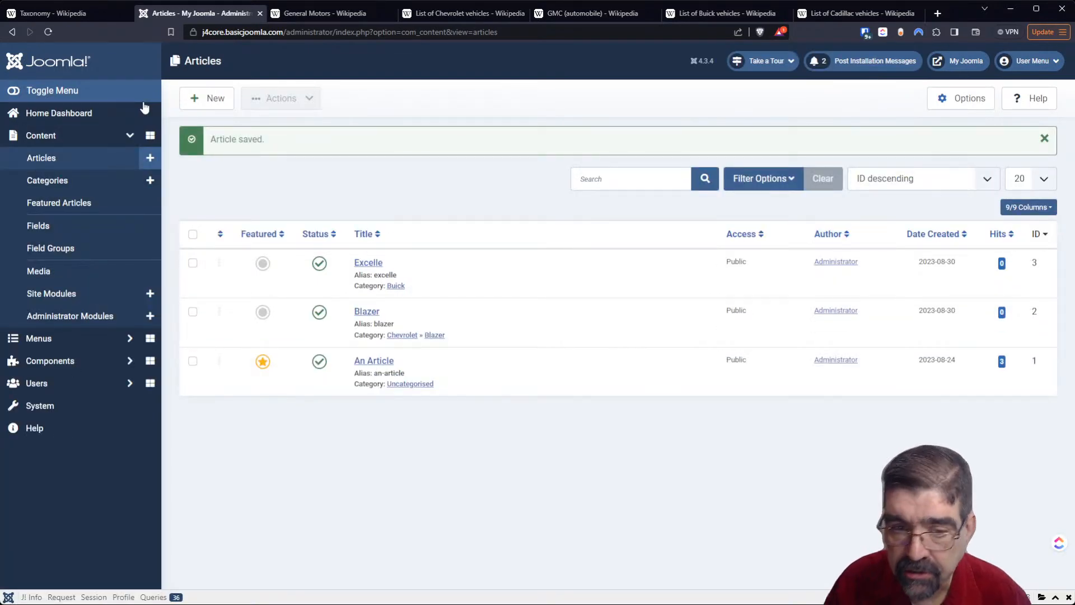
pyautogui.click(263, 312)
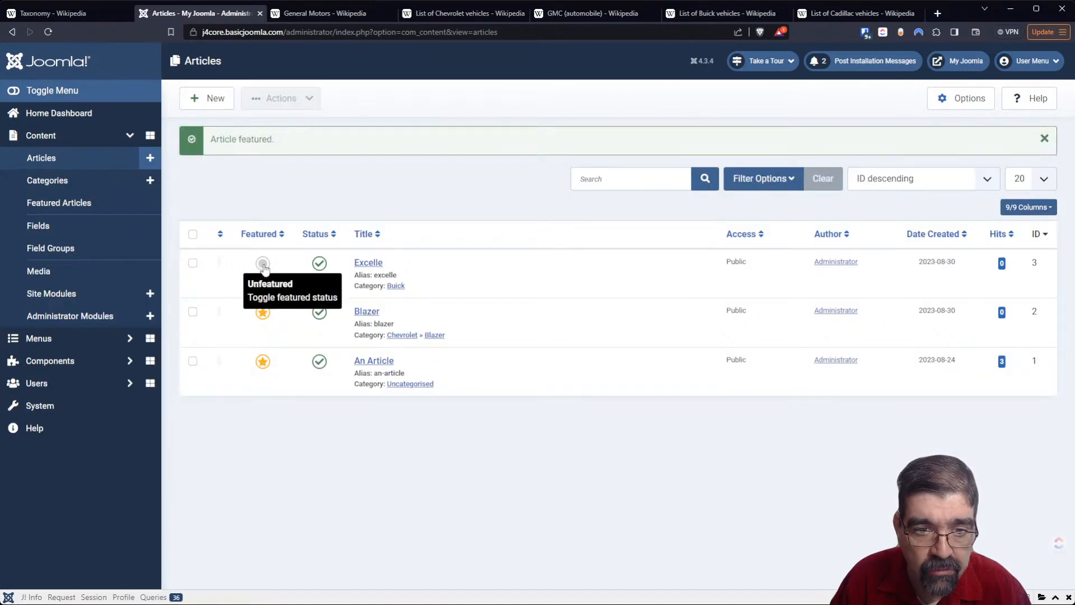
pyautogui.click(264, 268)
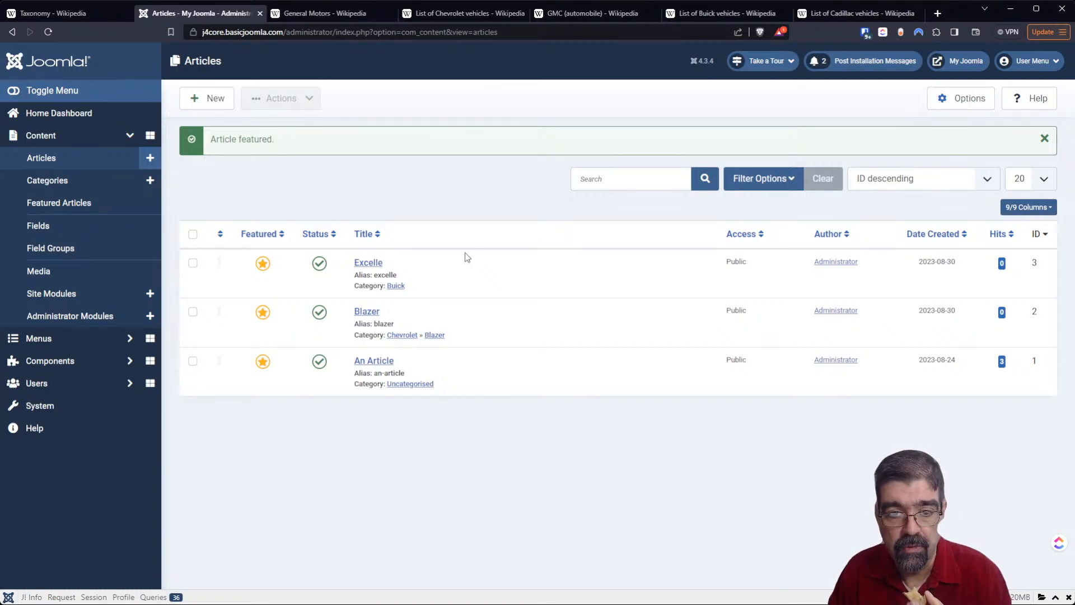
# - Open the Blazer article to check its category assignment, keep Blazer under Chevrolet selected, and save and close it
pyautogui.click(370, 315)
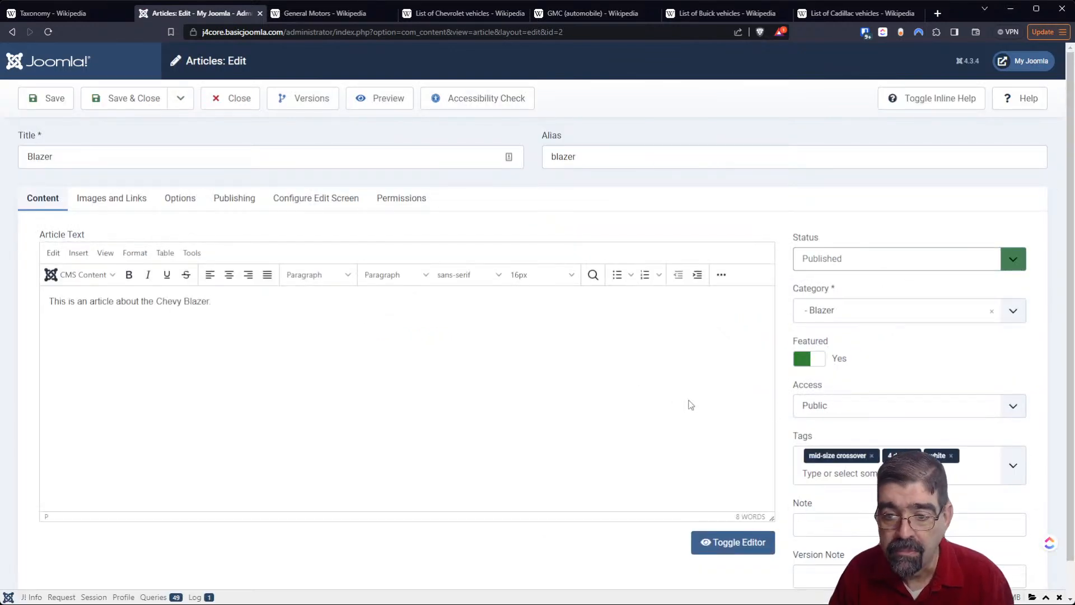
pyautogui.click(856, 318)
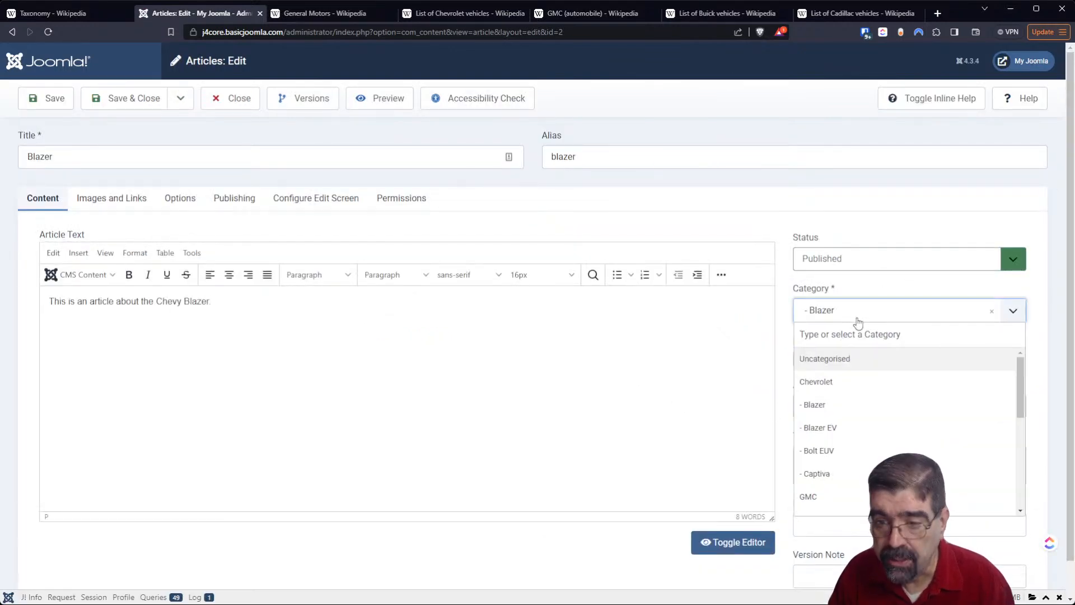
pyautogui.click(866, 408)
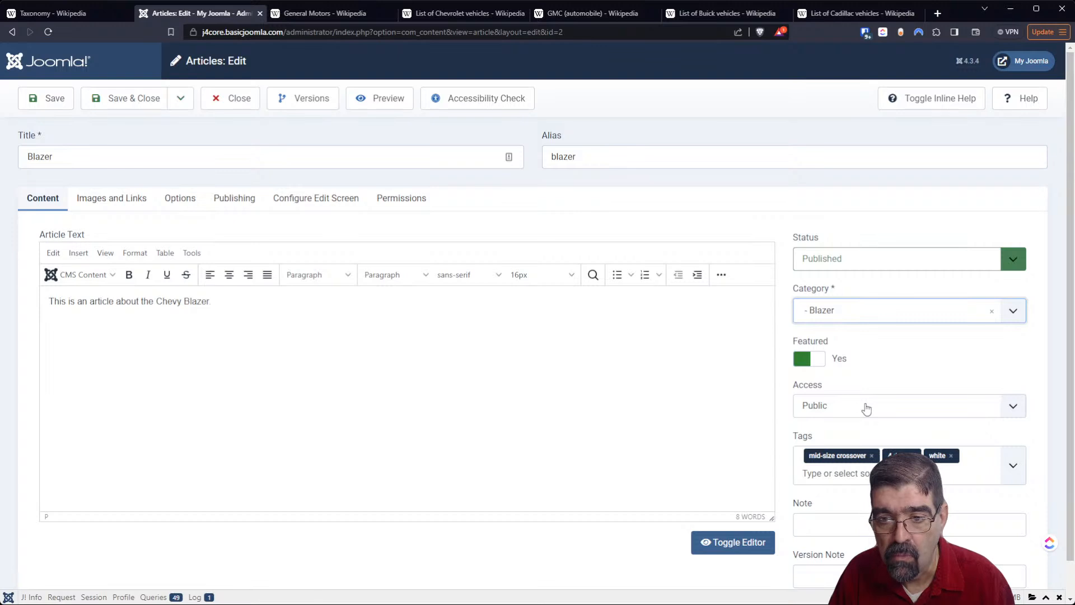
pyautogui.click(139, 105)
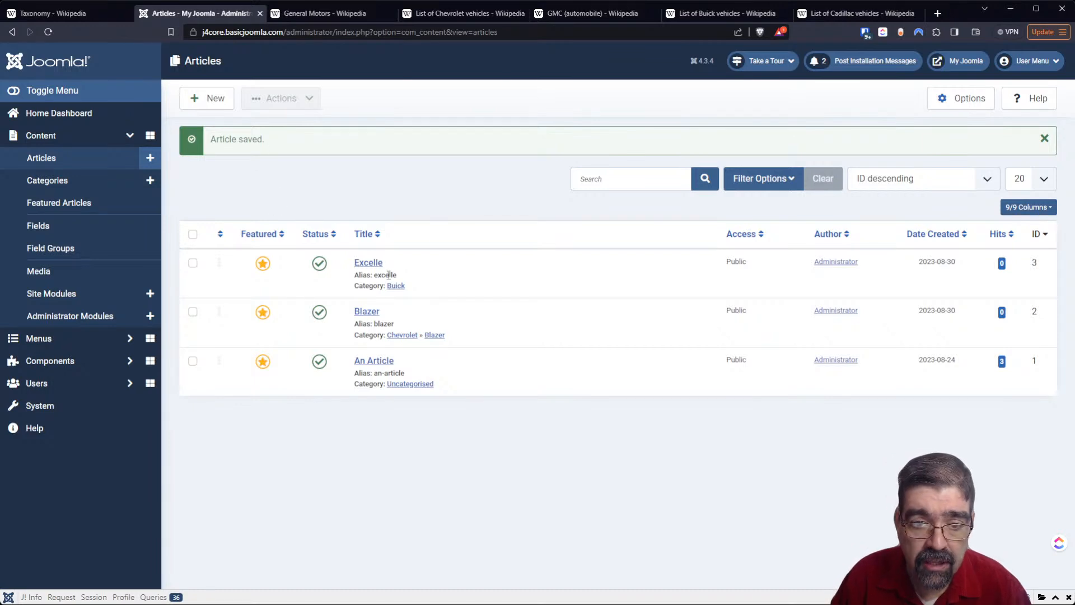
# - Reassign the Excelle article to the Excelle subcategory under Buick, and save and close it
pyautogui.click(374, 266)
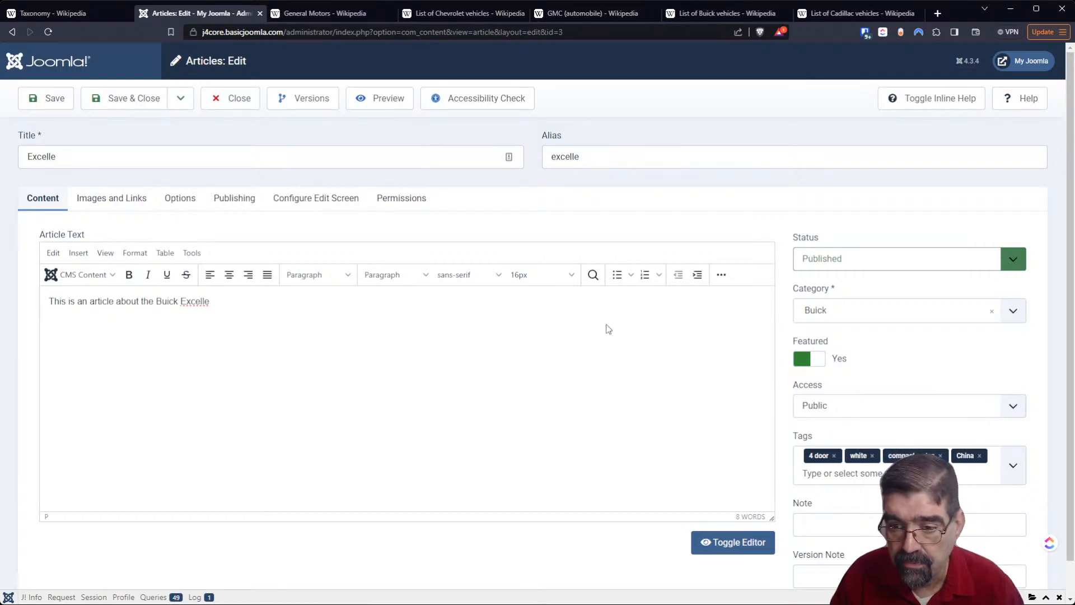
pyautogui.click(834, 310)
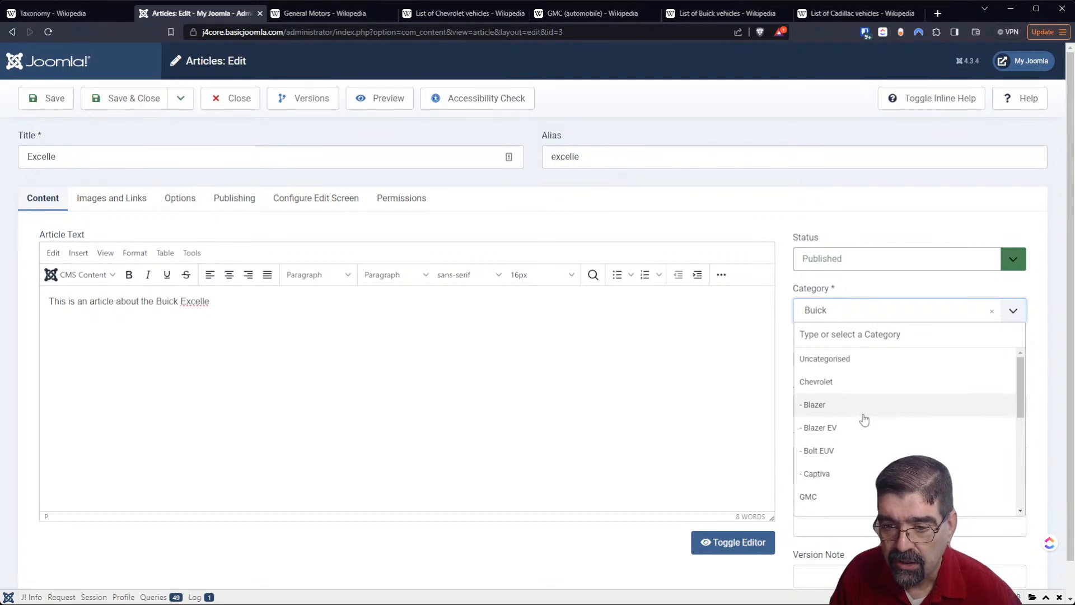
pyautogui.scroll(-5, 864, 420)
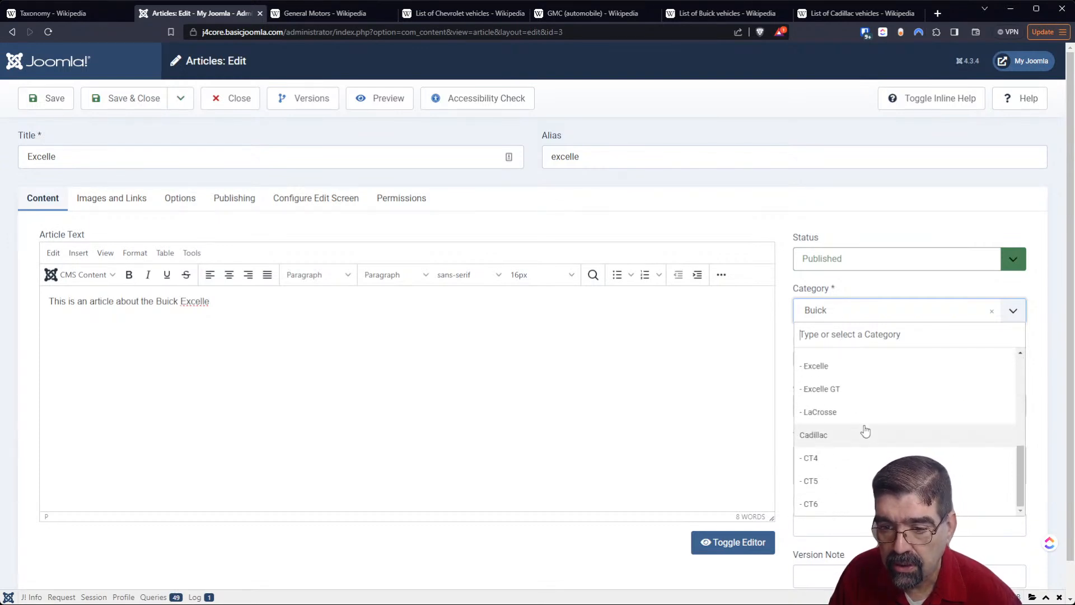
pyautogui.scroll(2, 866, 429)
pyautogui.scroll(2, 866, 430)
pyautogui.scroll(1, 866, 430)
pyautogui.scroll(-8, 866, 430)
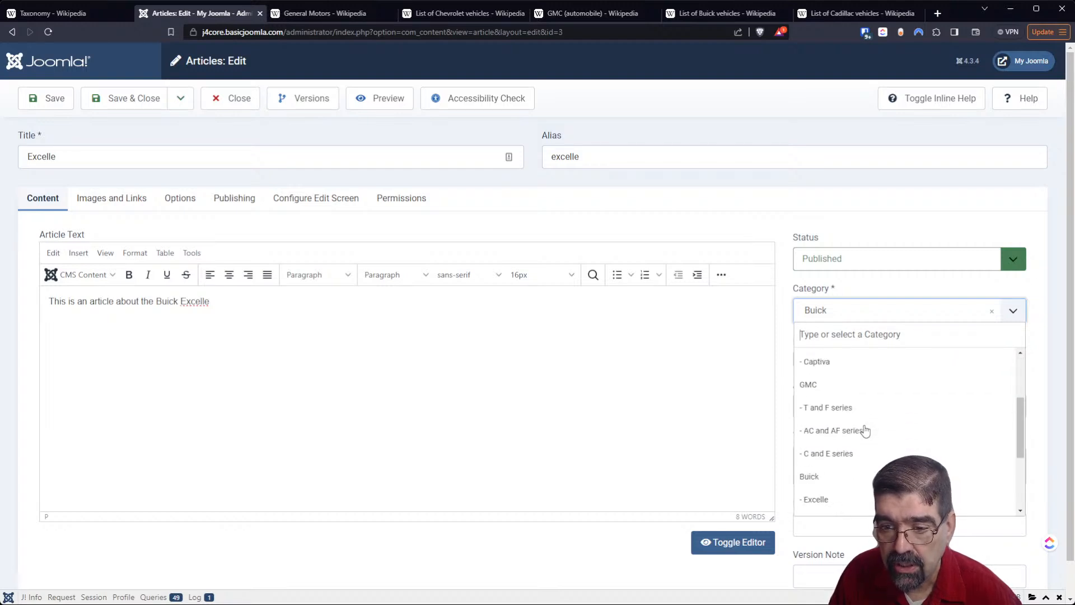
pyautogui.scroll(3, 865, 430)
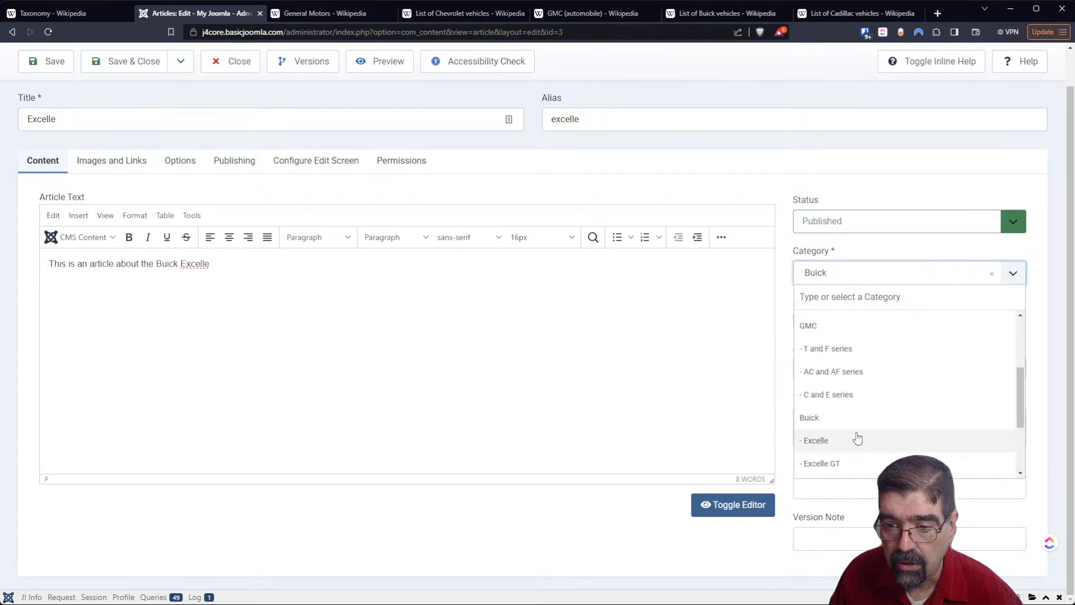
pyautogui.click(857, 439)
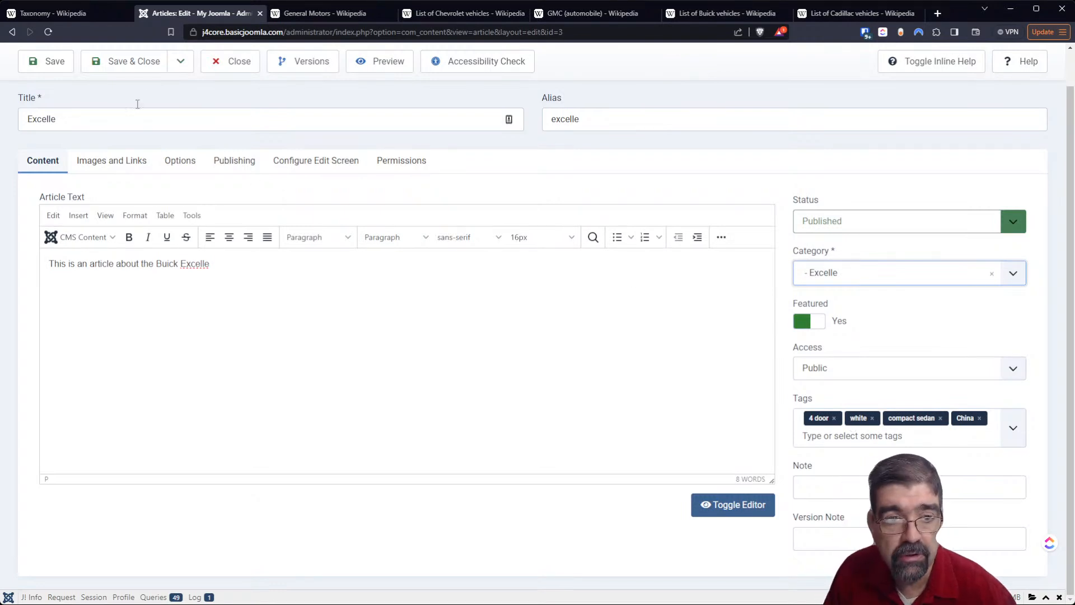
pyautogui.click(136, 58)
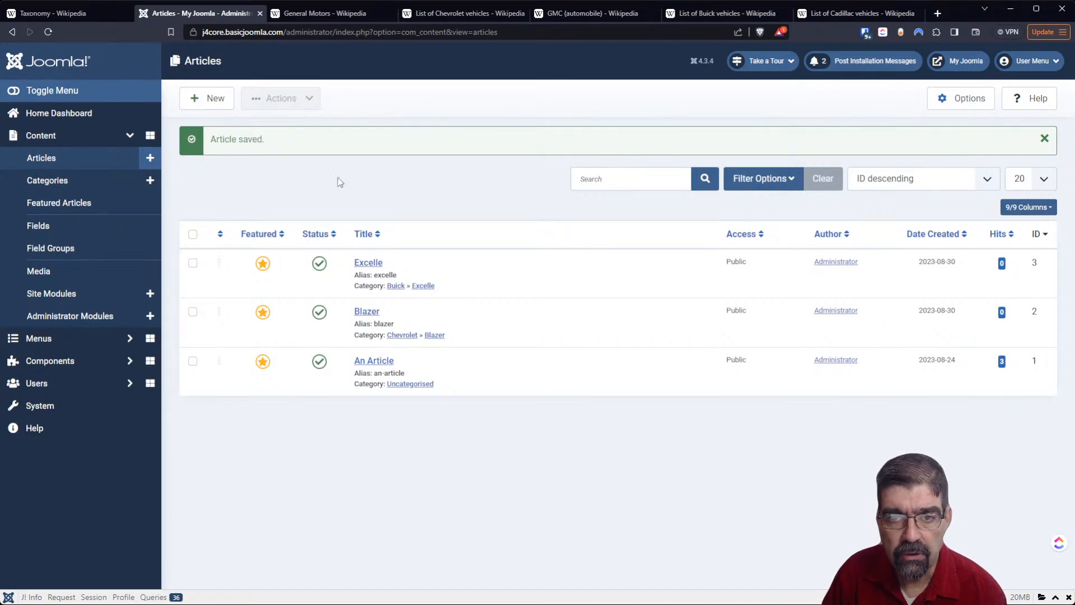
# - Open the site's front end and look through the featured articles on its home page
pyautogui.click(956, 62)
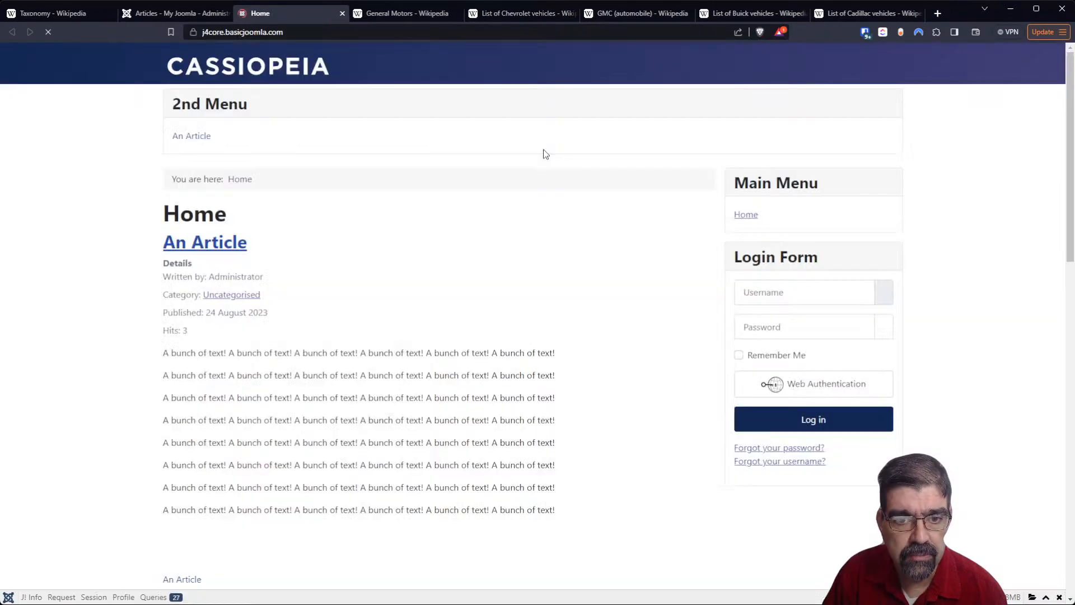
pyautogui.scroll(-5, 530, 211)
pyautogui.scroll(-8, 529, 211)
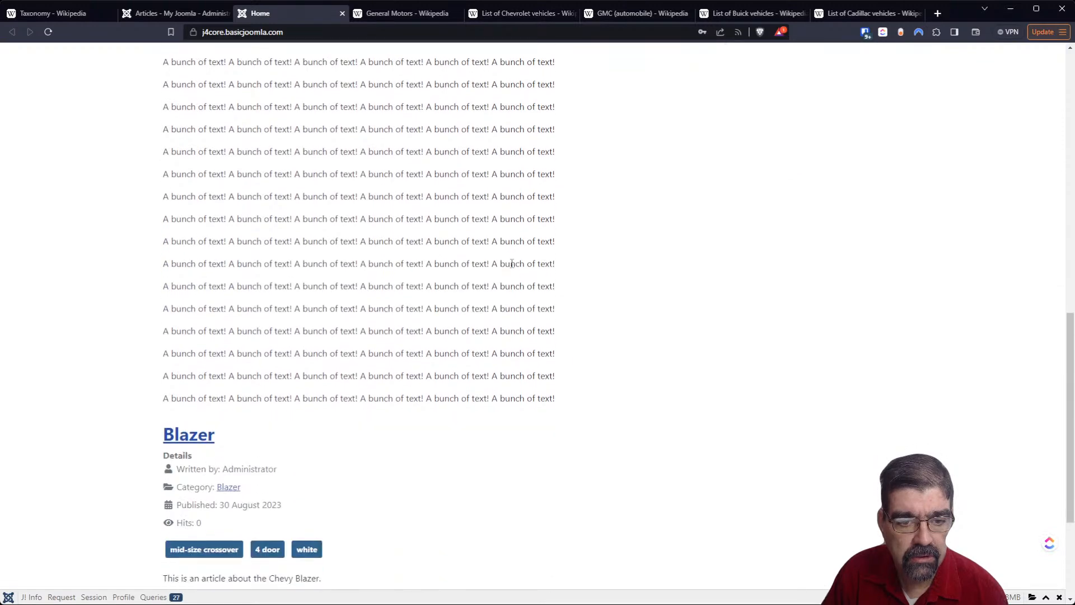
pyautogui.scroll(13, 511, 269)
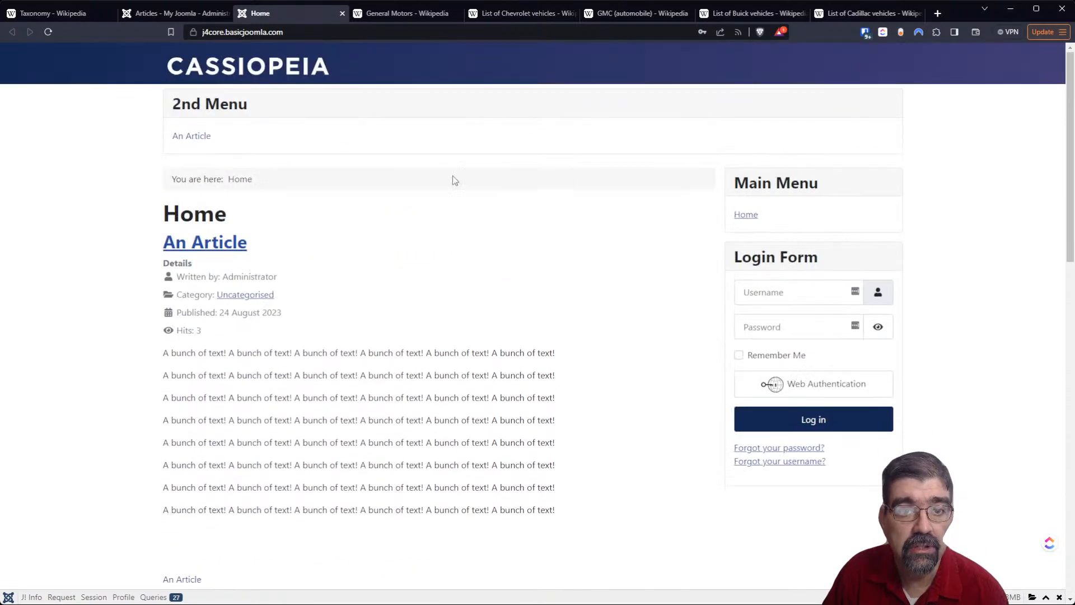
# - Unpublish the article "An Article" in the administrator's articles list, and reload the site's home page
pyautogui.click(160, 13)
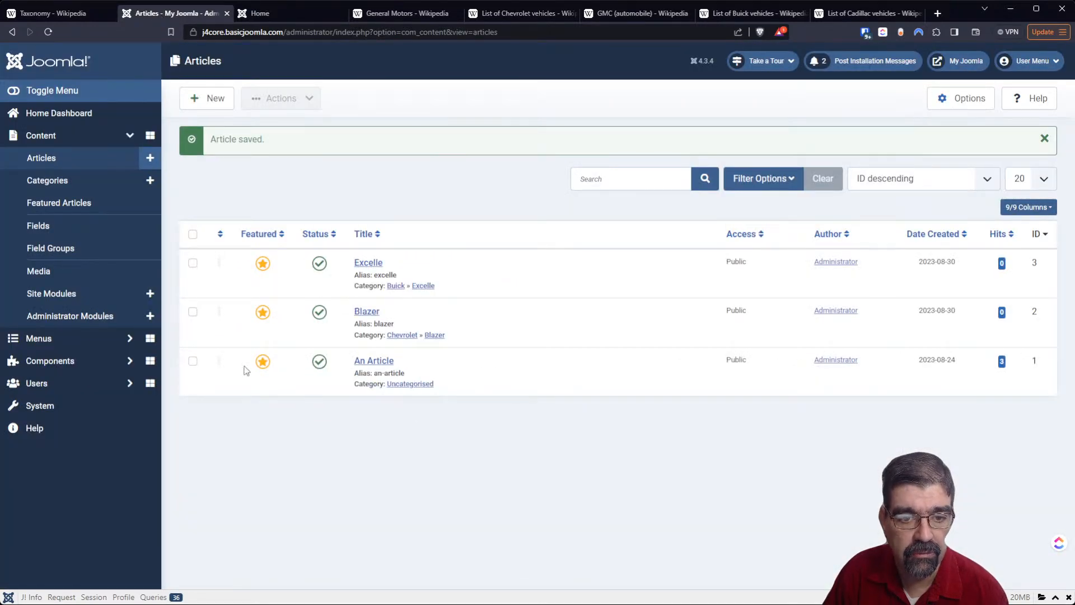
pyautogui.click(318, 362)
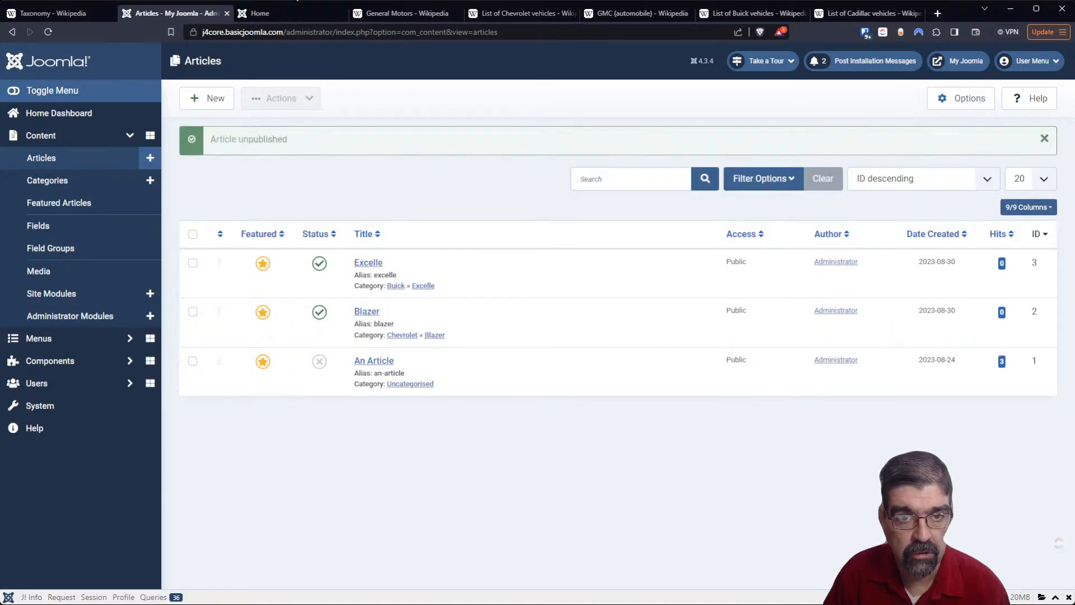
pyautogui.click(275, 14)
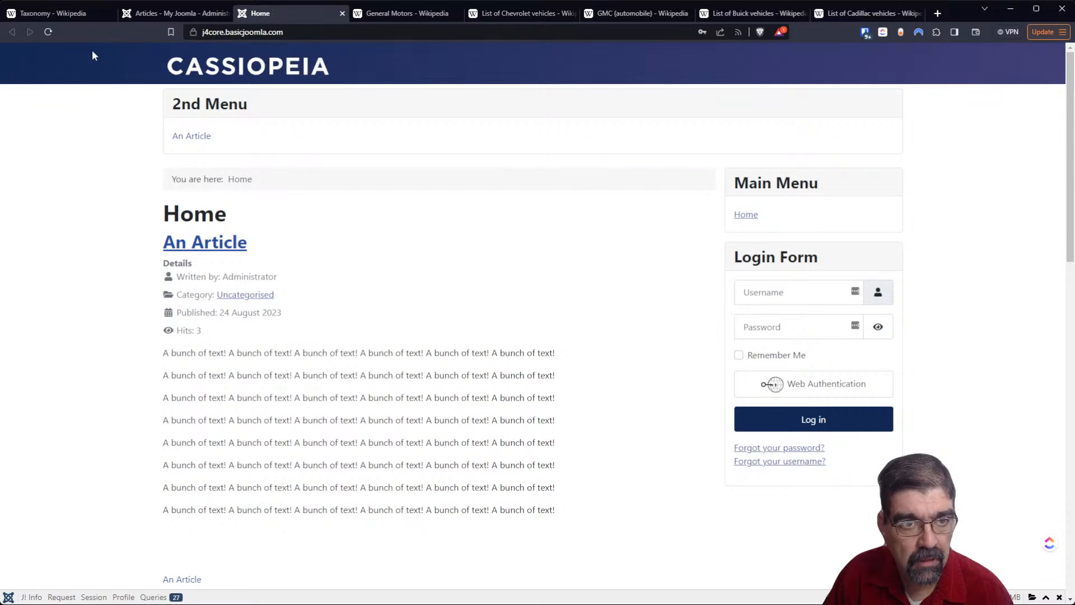
pyautogui.click(46, 33)
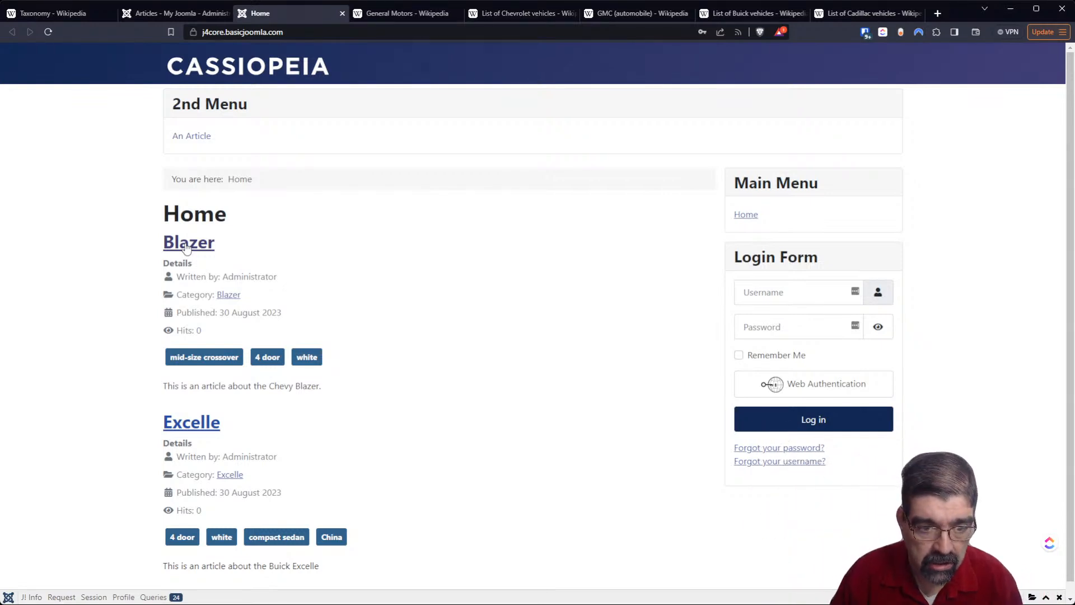
# - View the articles tagged "4 door", open the Excelle article, view its "China" tag page, and return to the home page
pyautogui.scroll(-1, 392, 336)
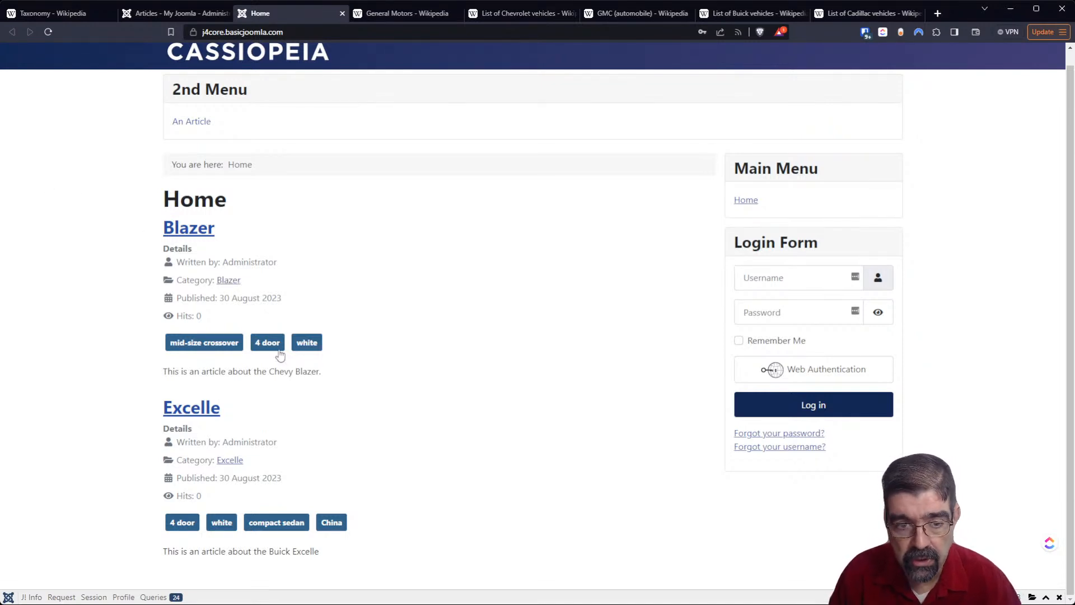
pyautogui.click(268, 342)
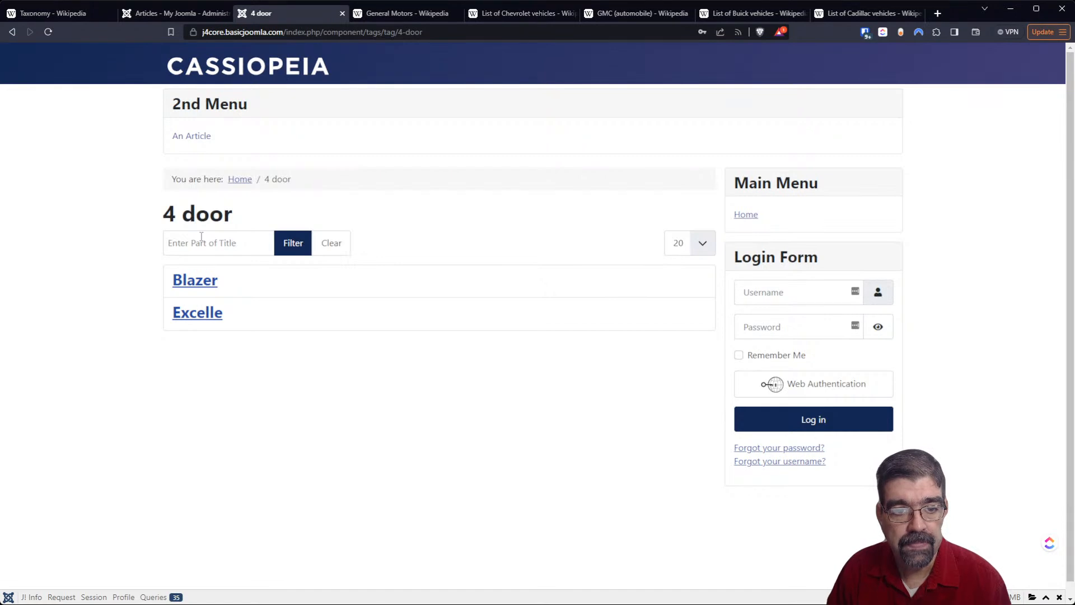
pyautogui.click(200, 314)
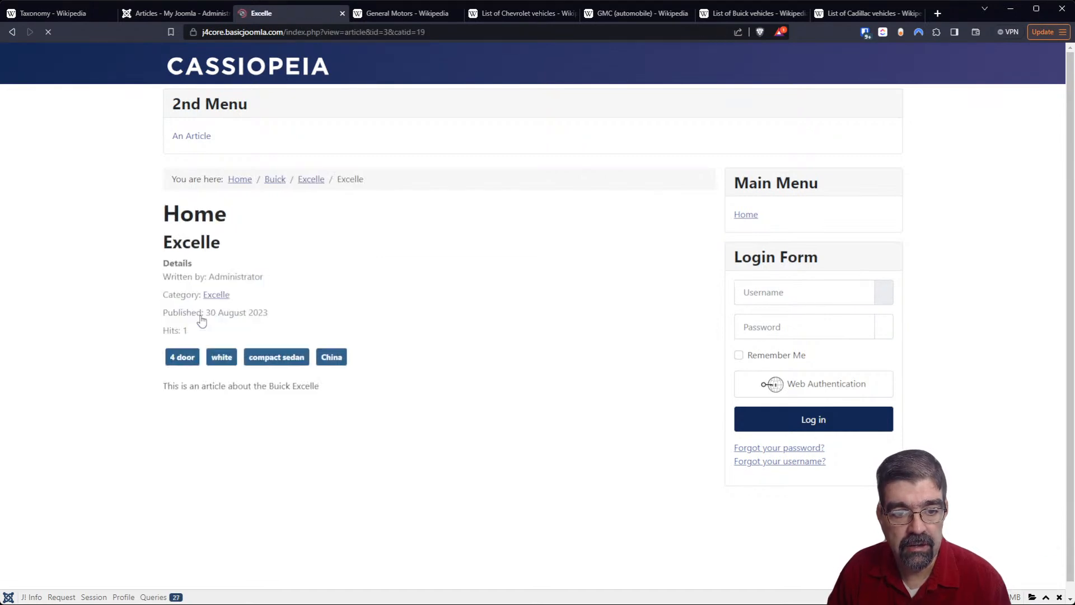
pyautogui.click(328, 358)
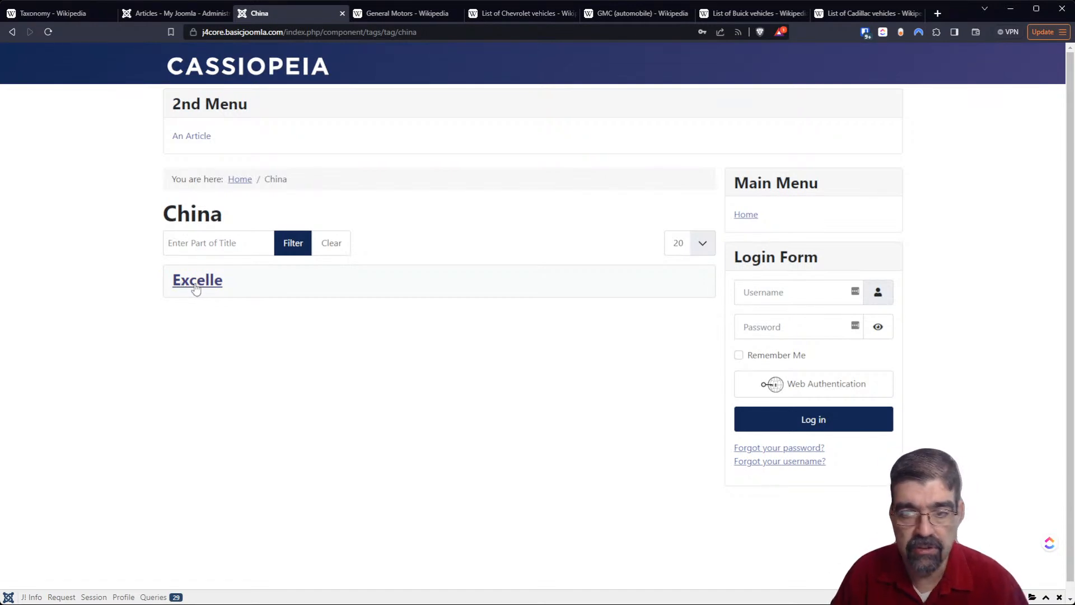
pyautogui.click(240, 179)
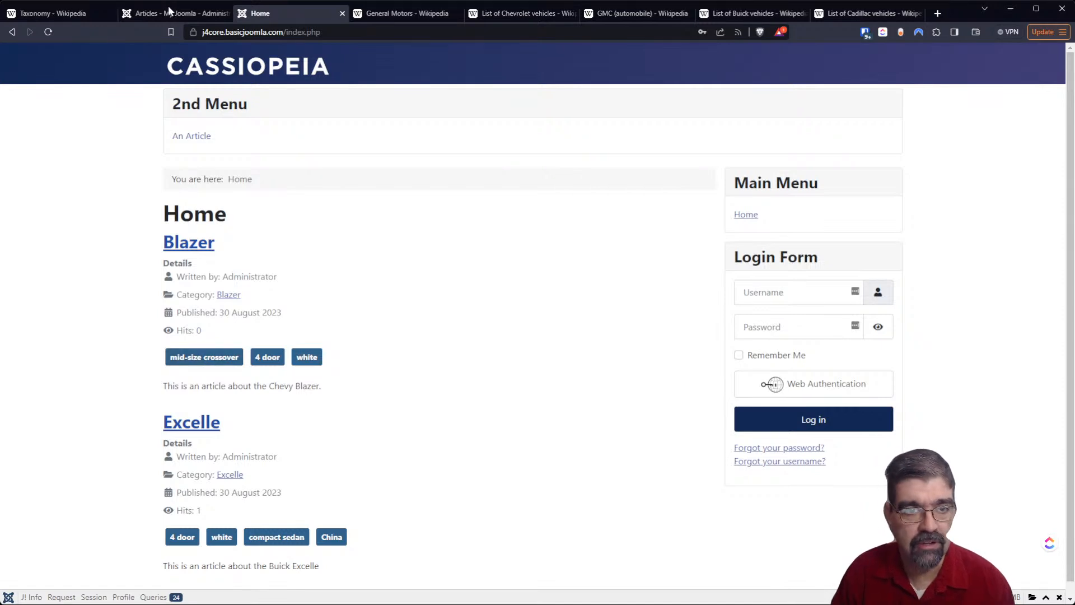
# - Start a new item in the administrator's Main Menu and set its type to the Articles option Category List
pyautogui.click(168, 13)
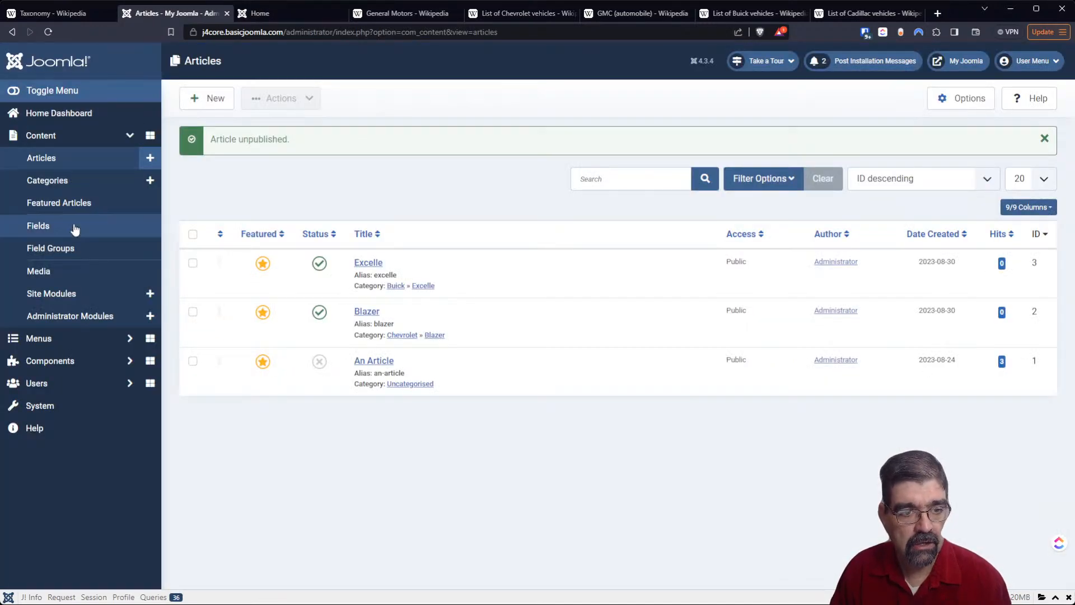
pyautogui.click(68, 339)
pyautogui.click(53, 266)
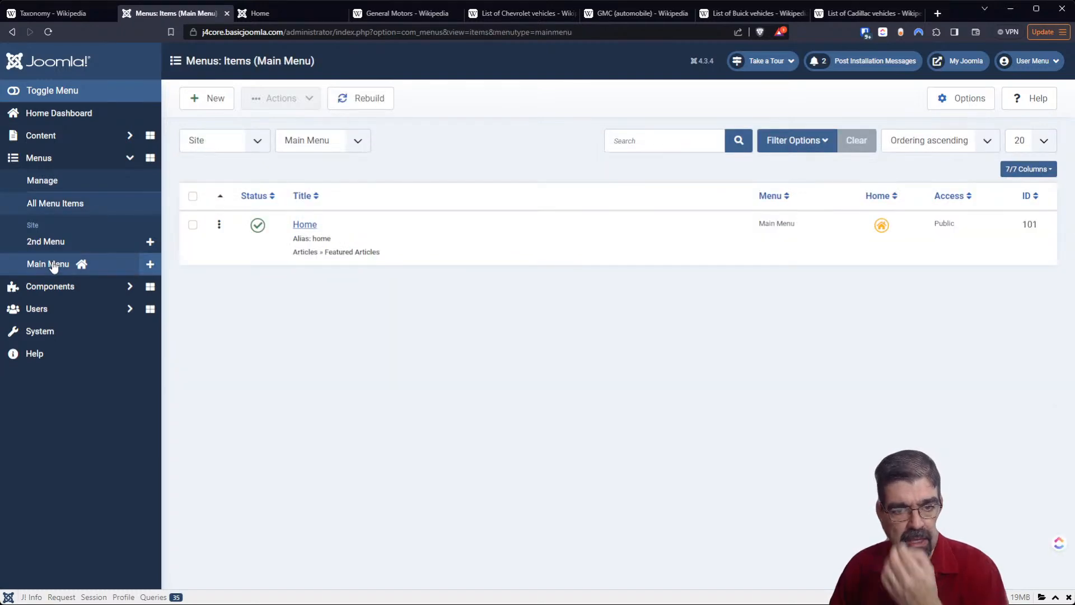
pyautogui.click(274, 15)
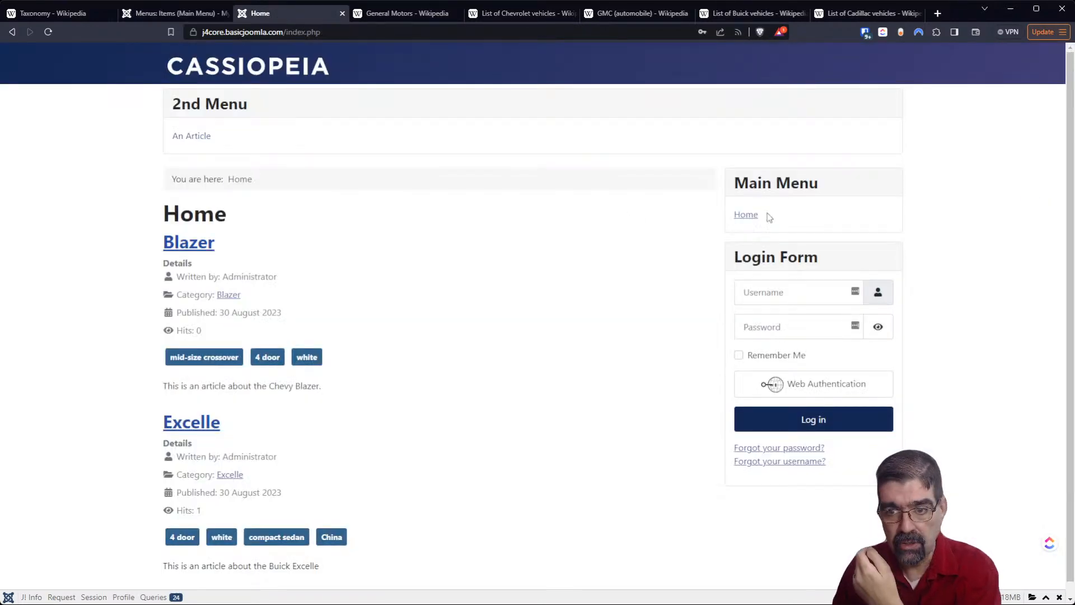
pyautogui.click(156, 16)
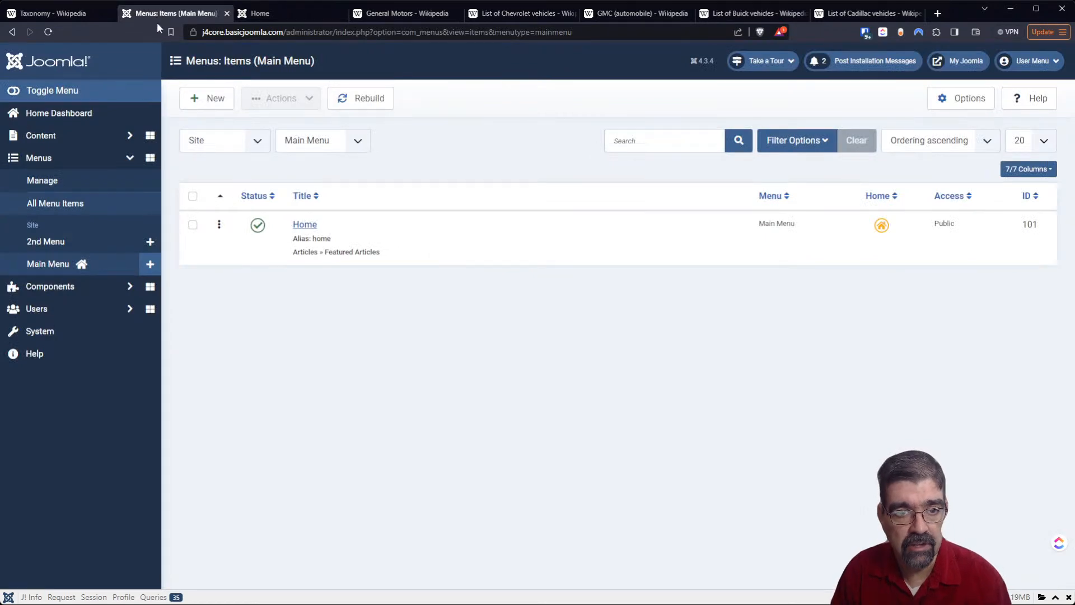
pyautogui.click(194, 106)
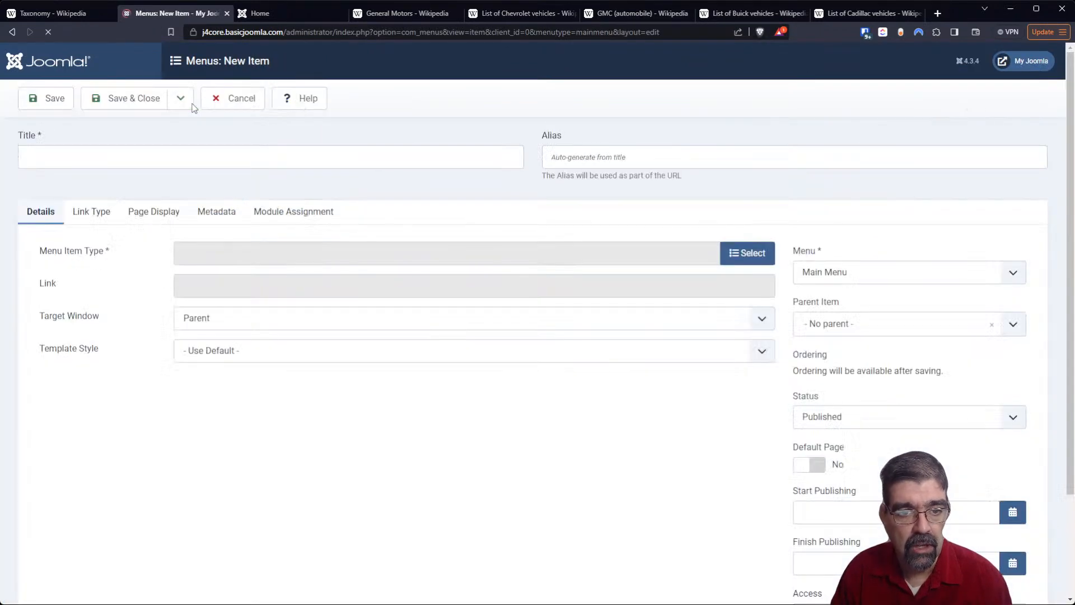
pyautogui.click(745, 256)
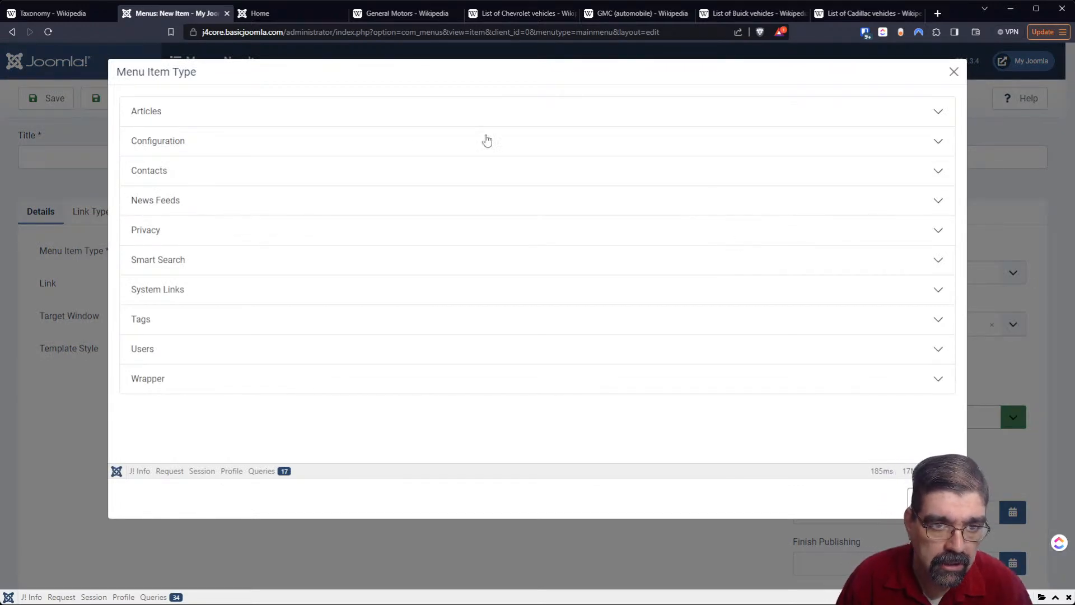
pyautogui.click(154, 122)
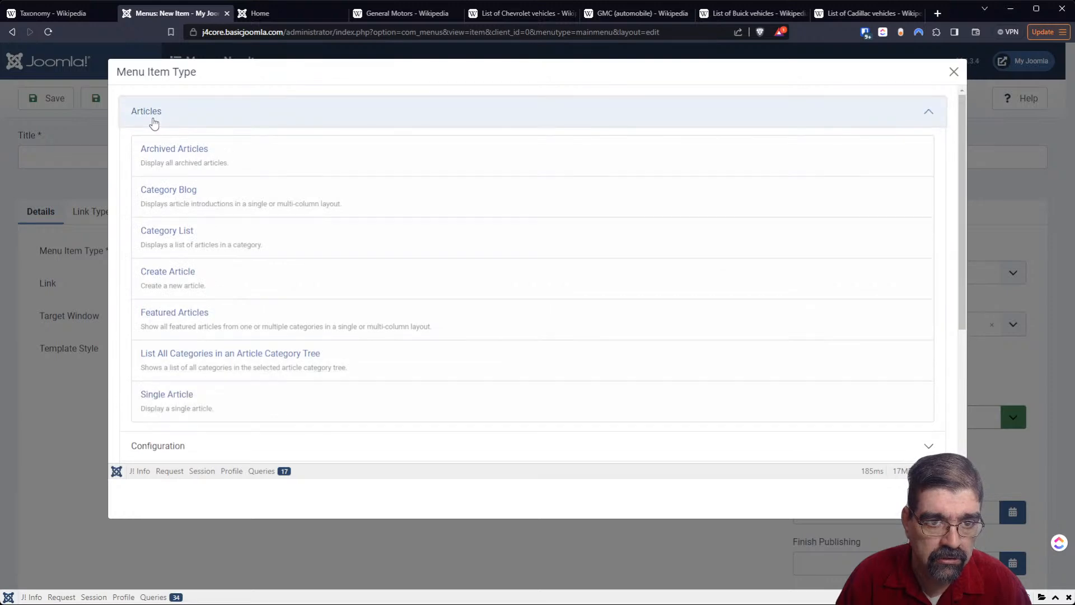
pyautogui.click(178, 238)
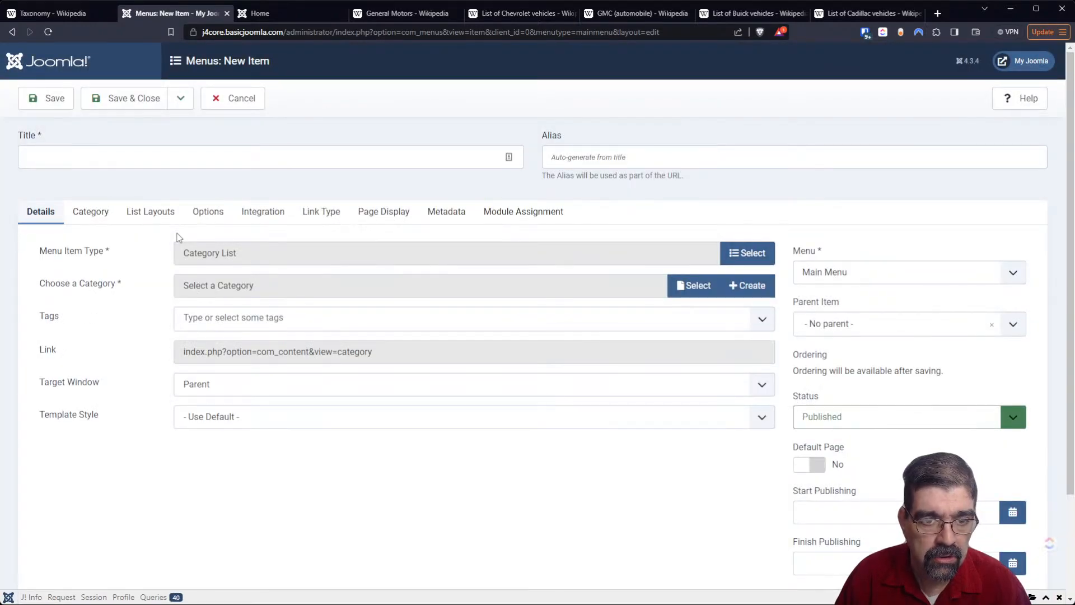
# - Assign the Chevrolet category to the new menu item, title it "Chevrolet", and save it
pyautogui.click(699, 285)
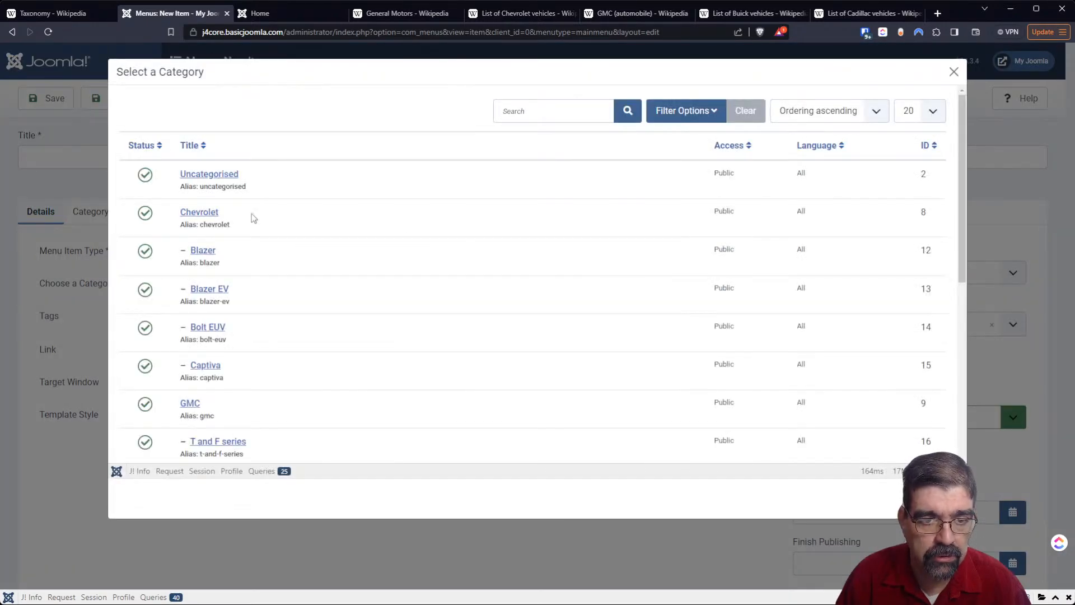
pyautogui.click(199, 212)
pyautogui.click(92, 156)
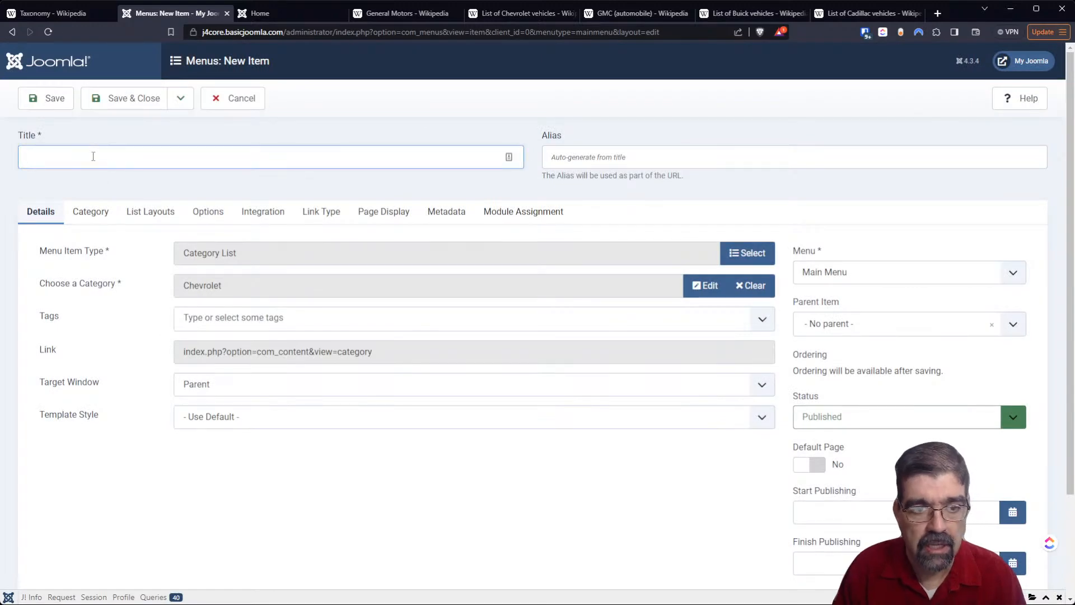
pyautogui.write('Chev')
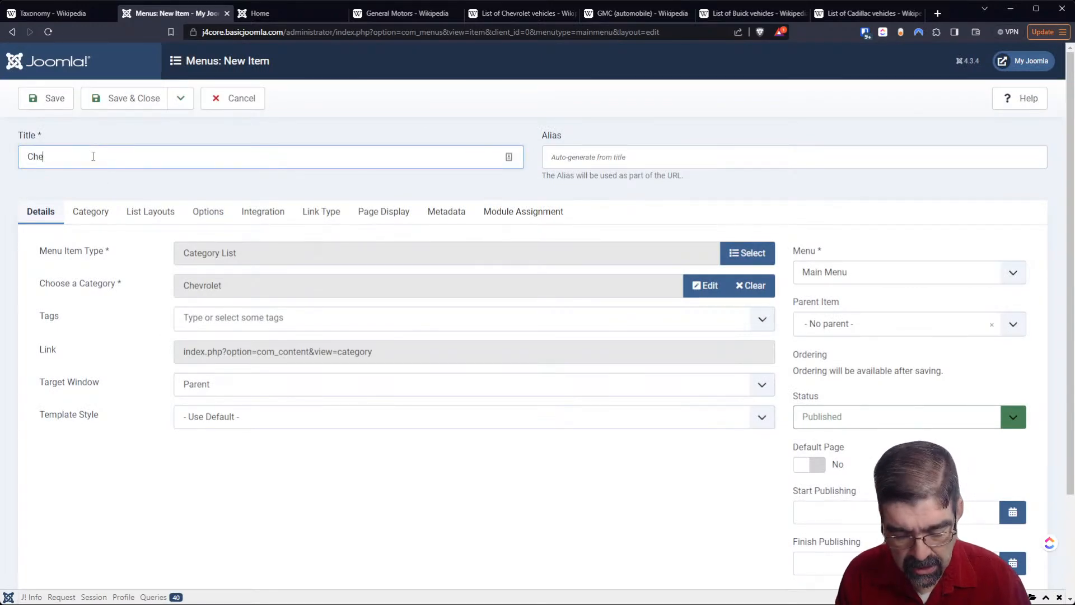
pyautogui.click(103, 182)
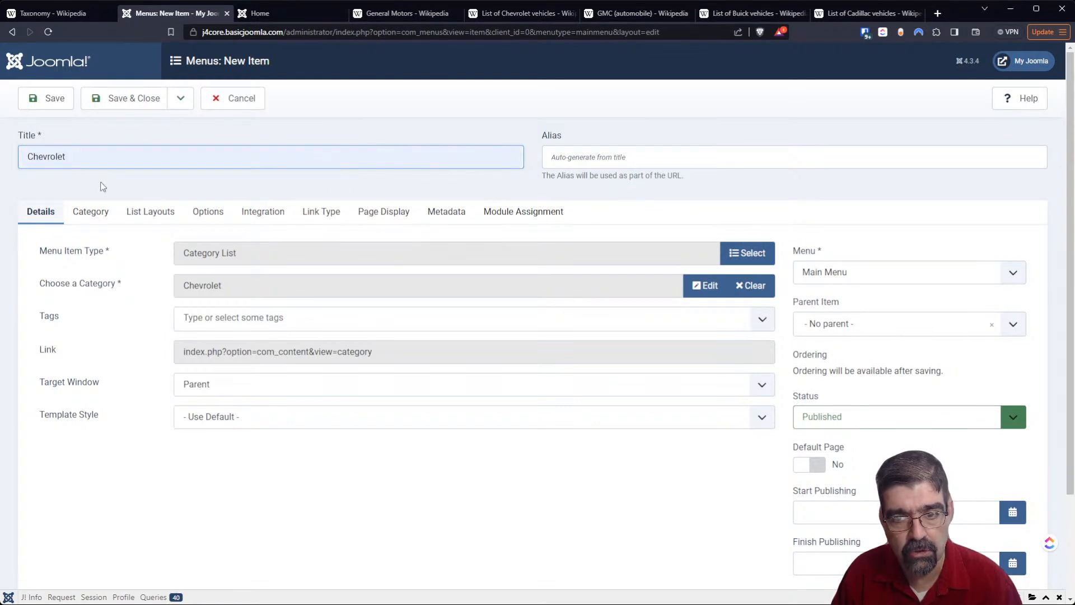
pyautogui.click(45, 104)
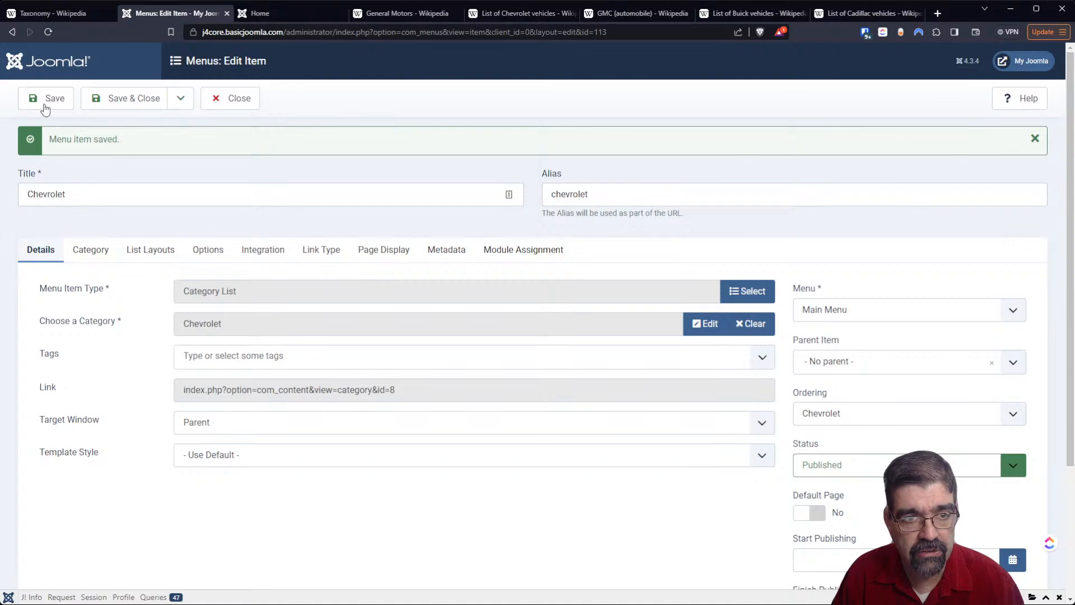
# - Save the Chevrolet item and start another Main Menu item titled "Buick" with the type Category List
pyautogui.click(172, 107)
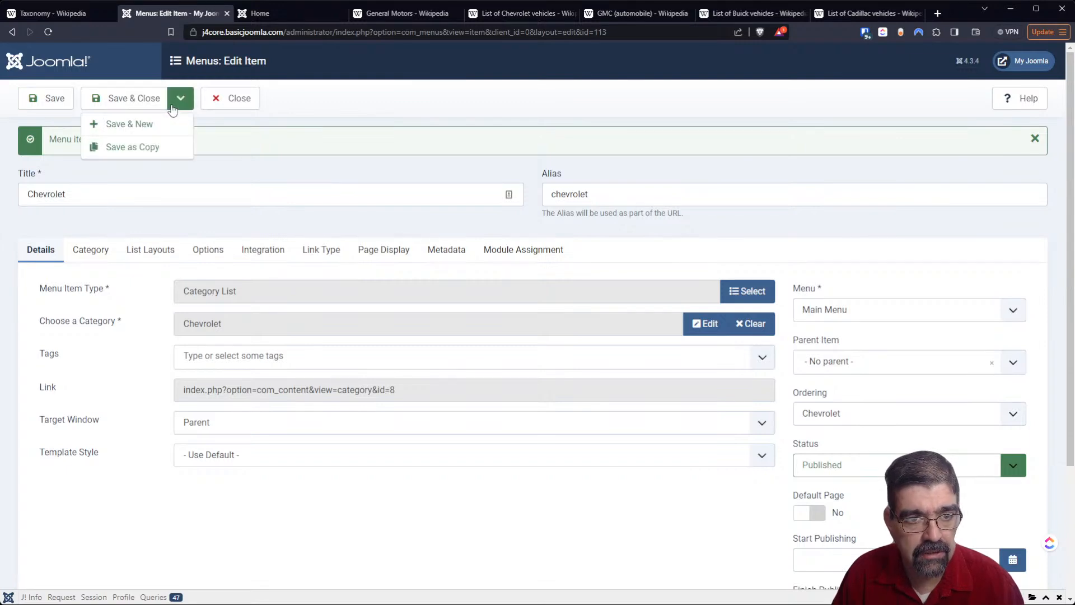
pyautogui.click(165, 121)
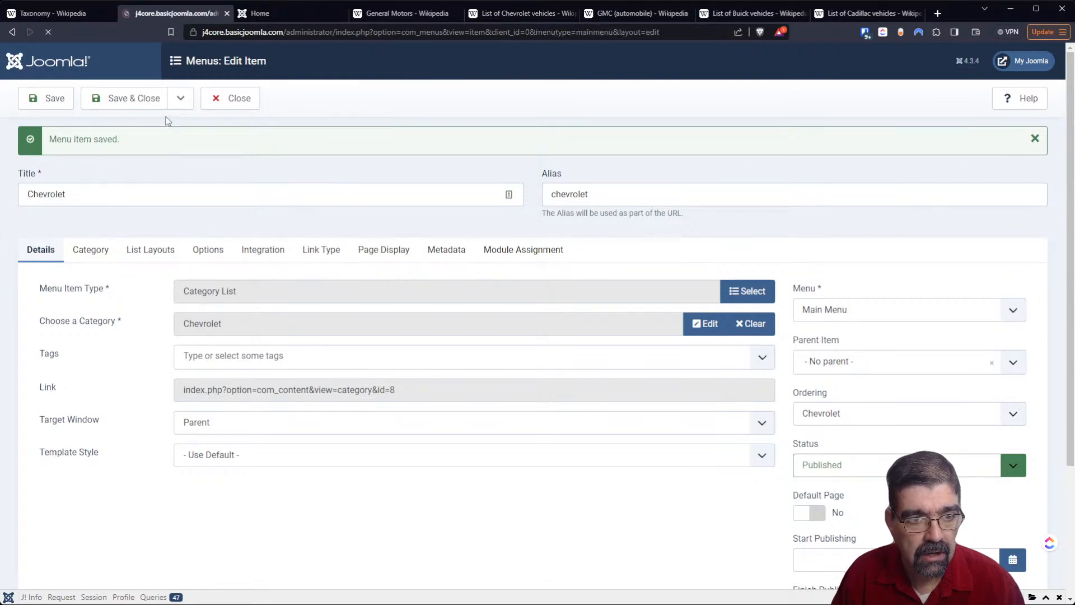
pyautogui.click(82, 198)
pyautogui.write('Buick')
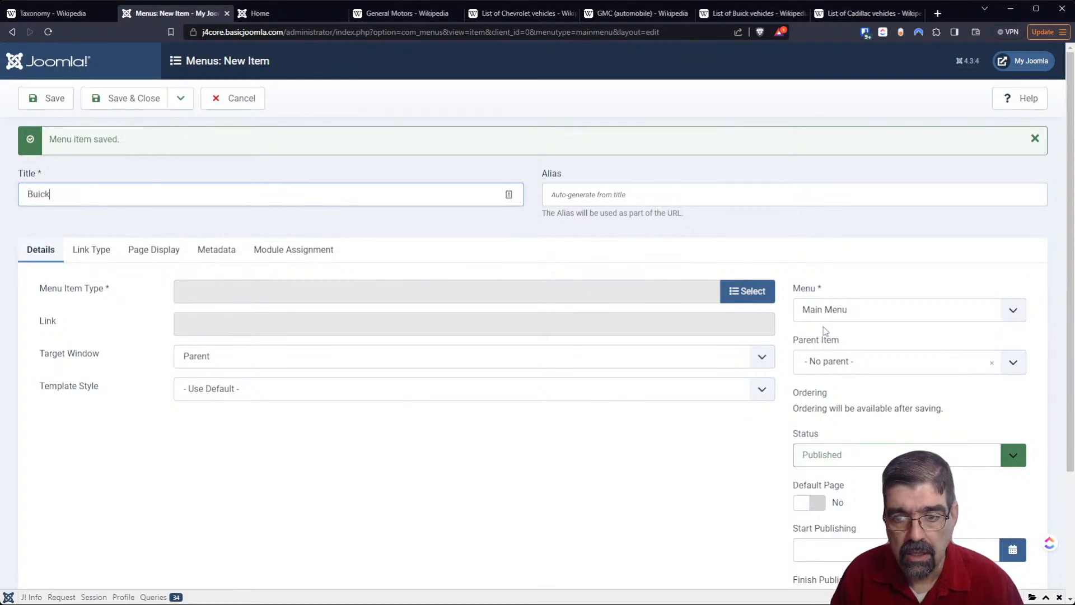
pyautogui.click(767, 293)
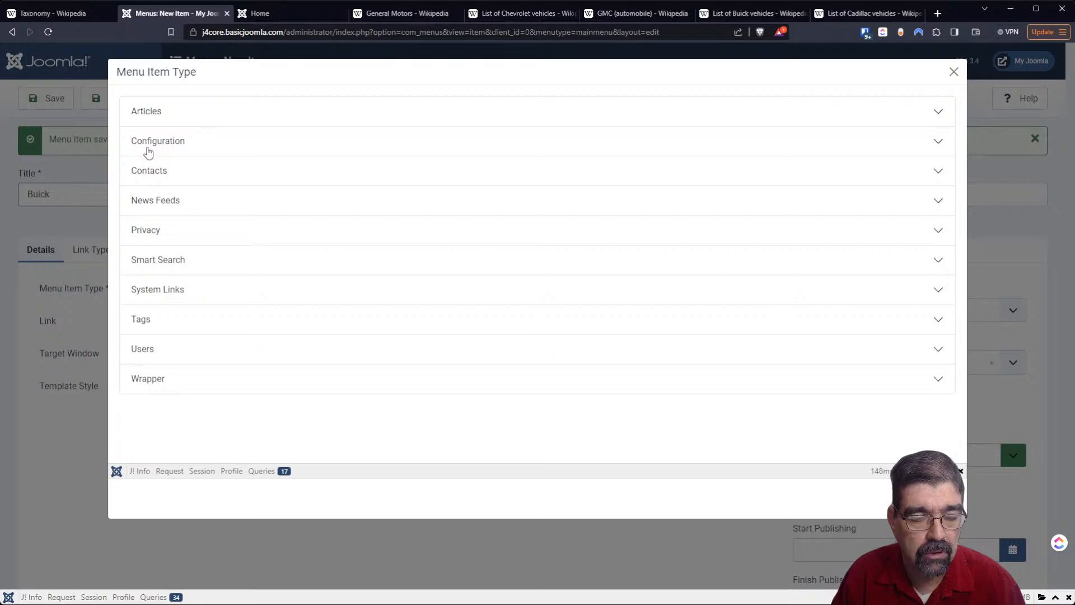
pyautogui.click(138, 114)
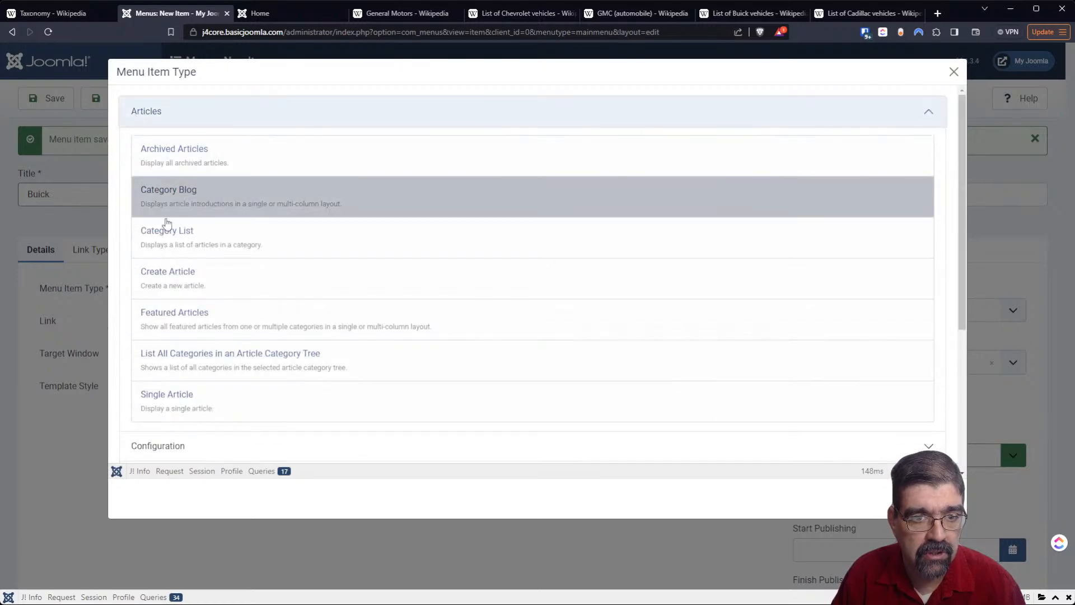
pyautogui.click(167, 234)
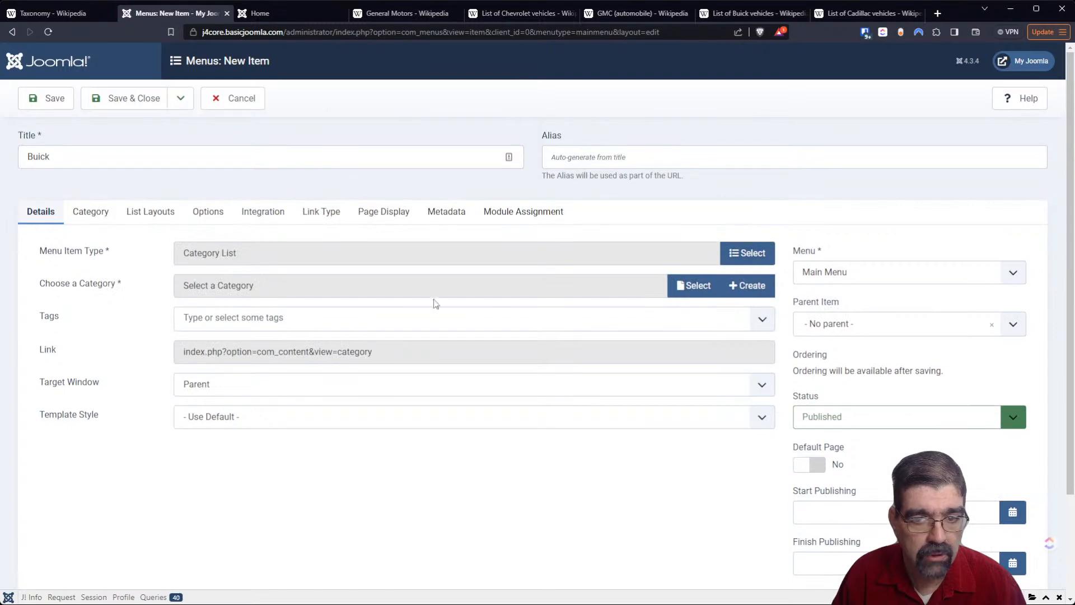
# - Choose the parent category Buick for the Buick menu item and save it
pyautogui.click(679, 287)
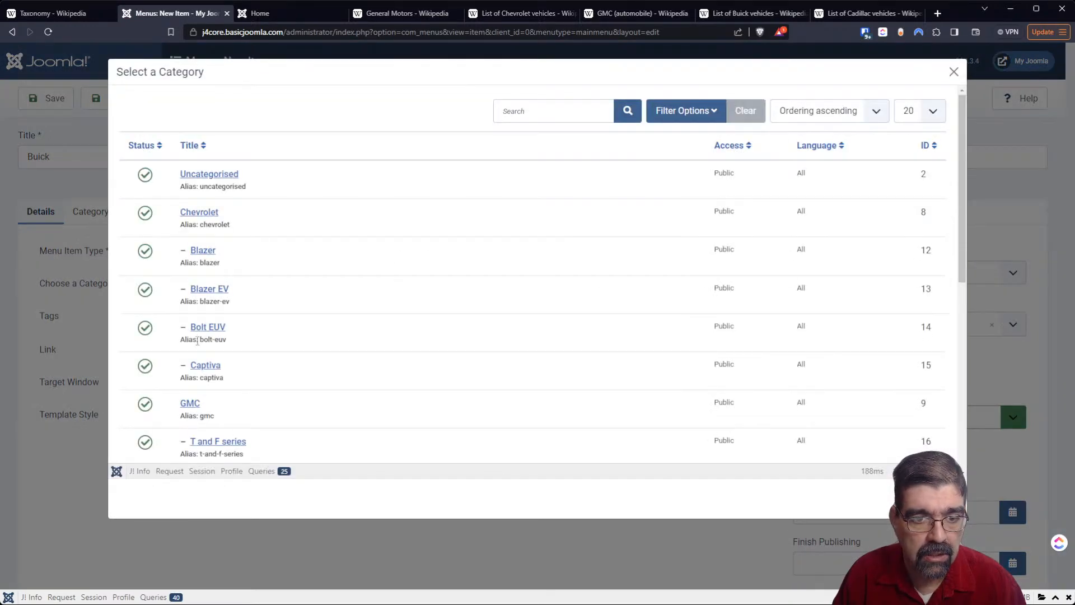
pyautogui.scroll(-4, 226, 351)
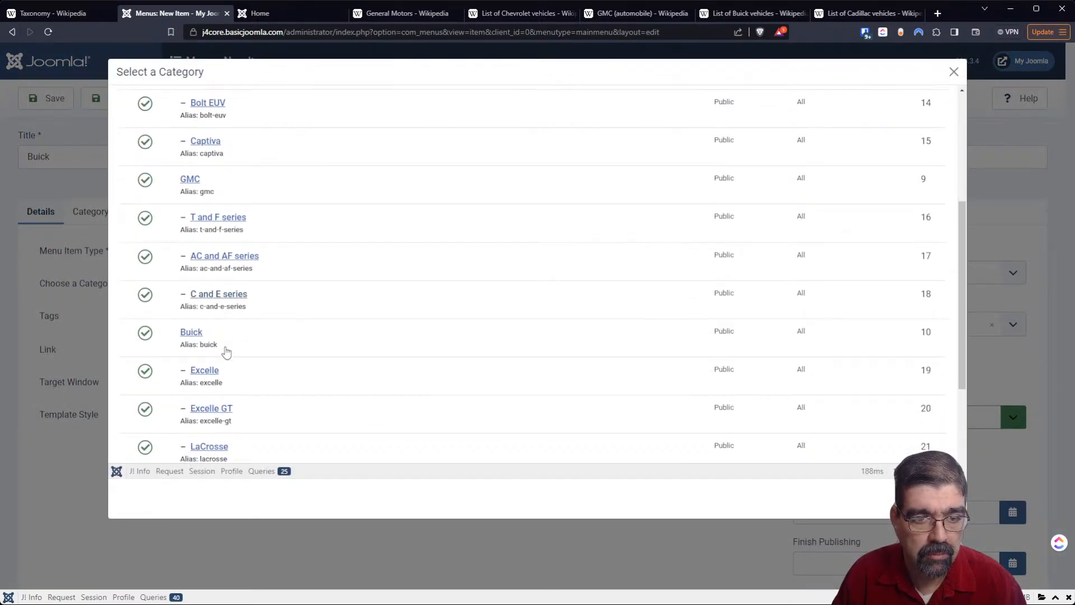
pyautogui.click(193, 336)
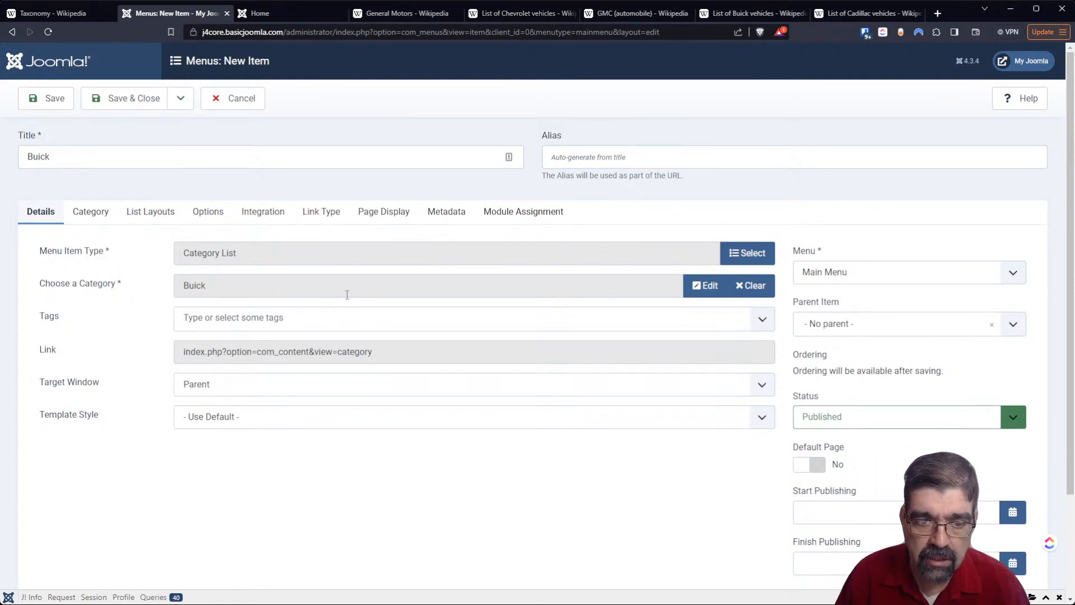
pyautogui.click(40, 106)
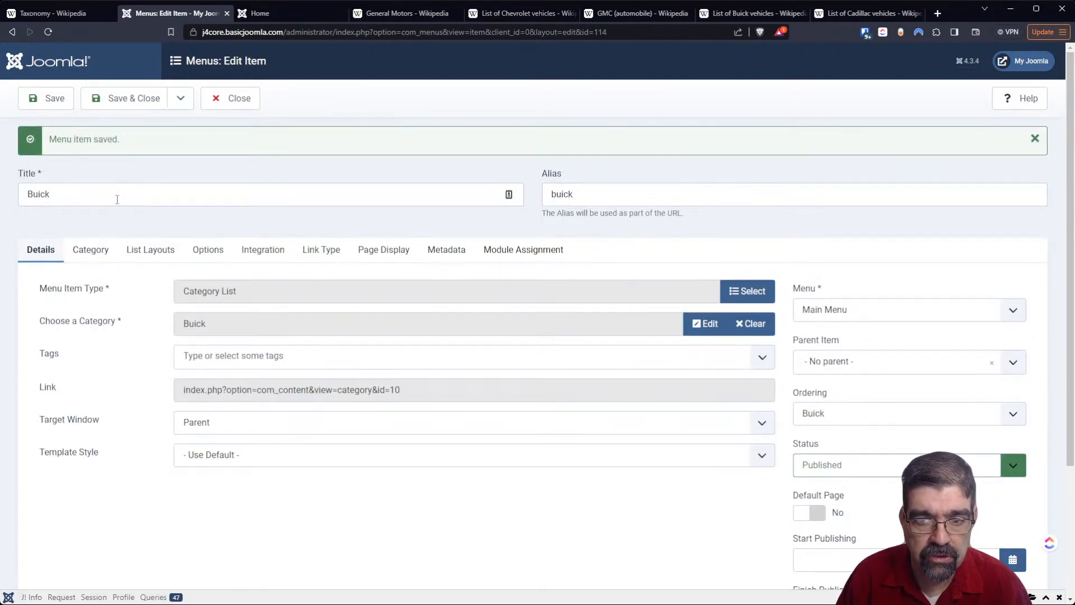
# - Save a copy of the Buick menu item titled "GMC" with the GMC category, picked from a category list filtered to max level 1
pyautogui.doubleClick(116, 199)
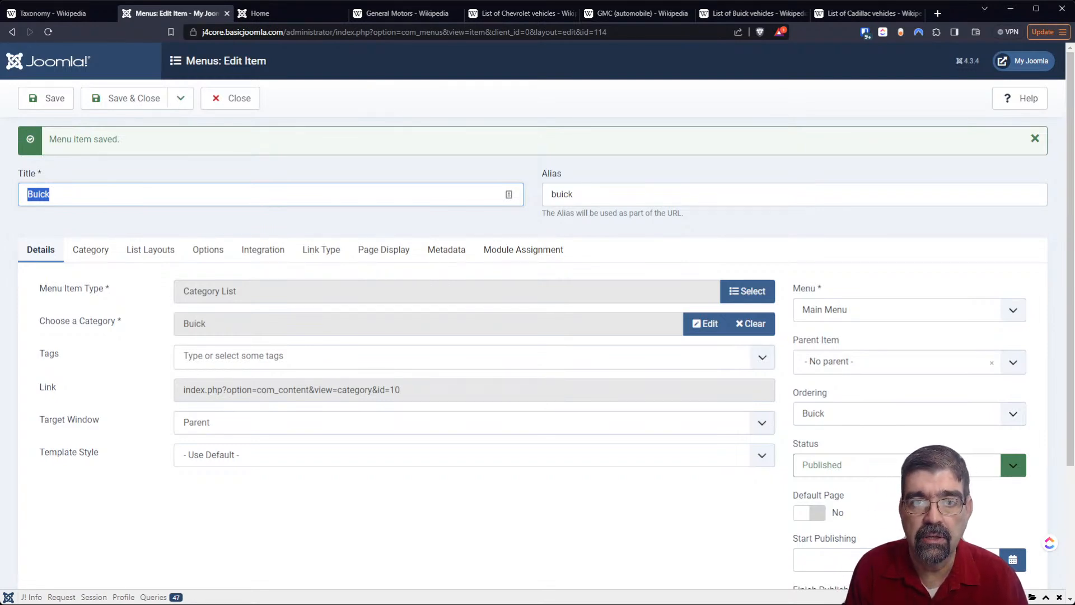
pyautogui.write('GMC')
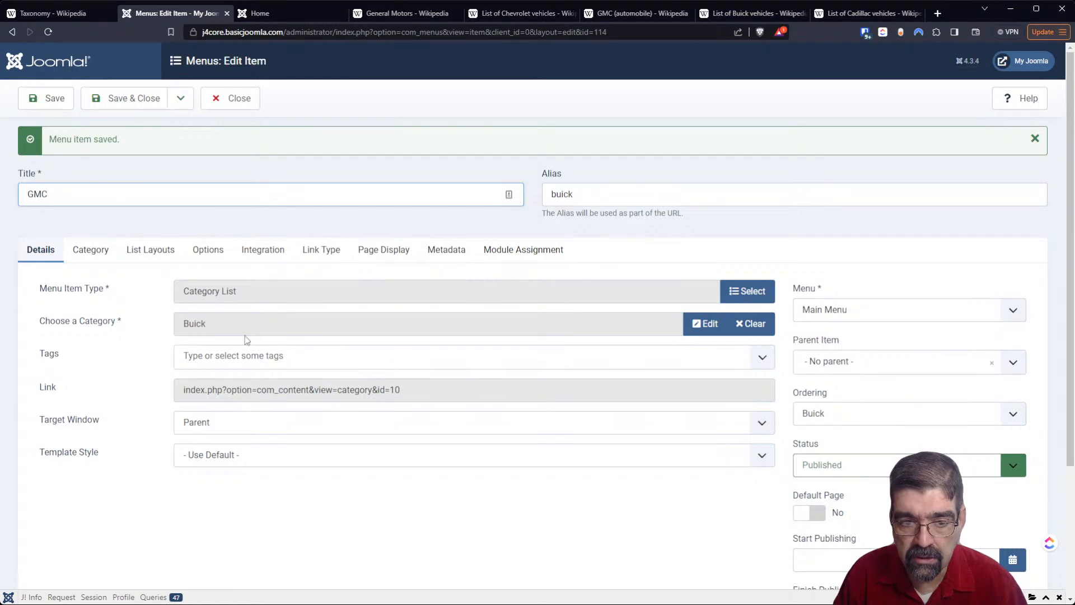
pyautogui.click(750, 323)
pyautogui.click(700, 324)
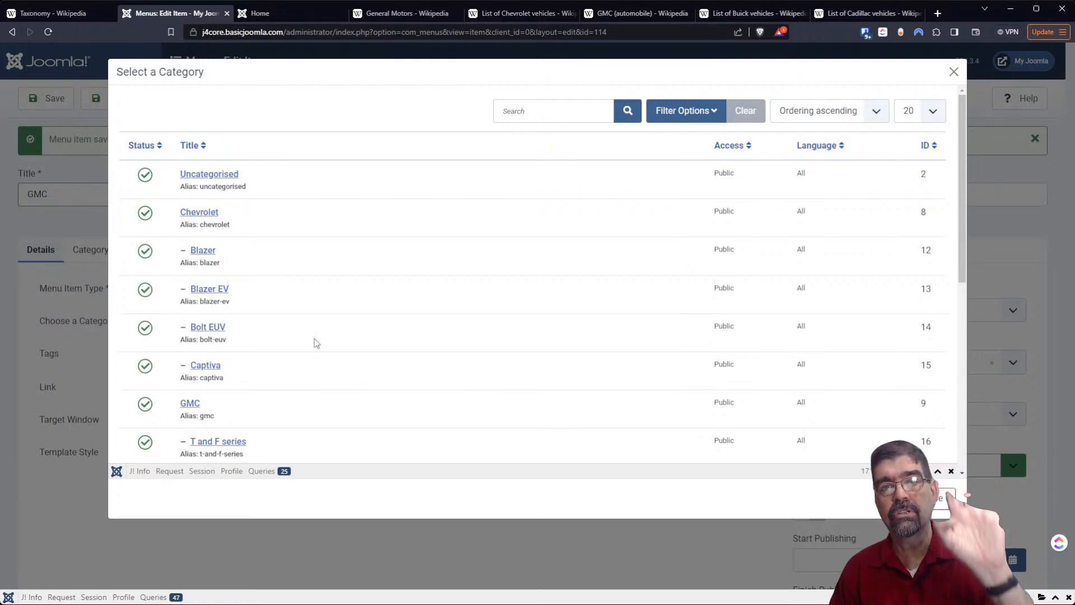
pyautogui.click(694, 111)
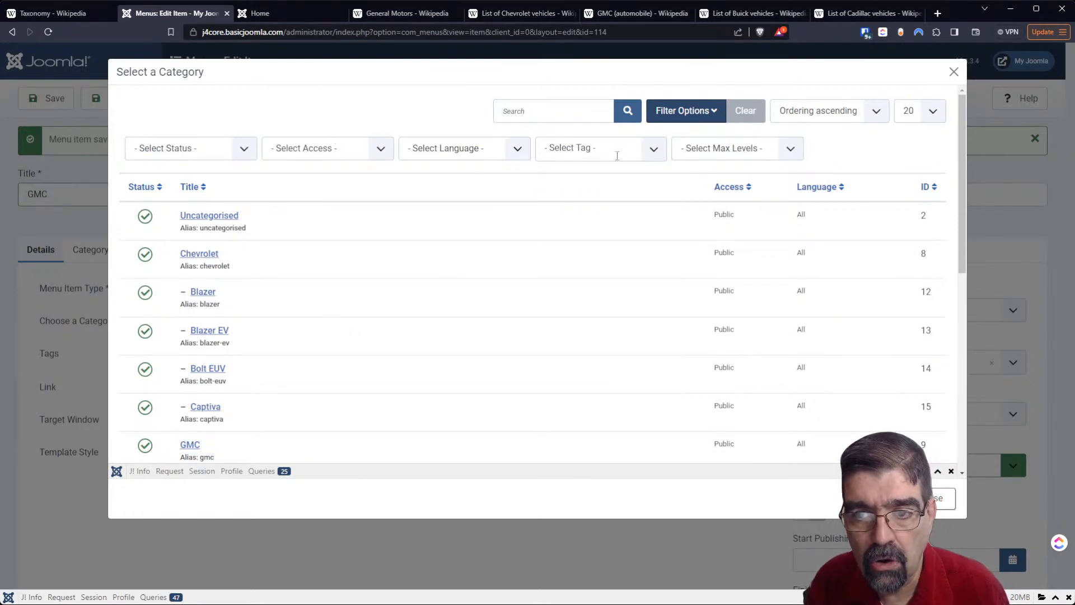
pyautogui.click(743, 183)
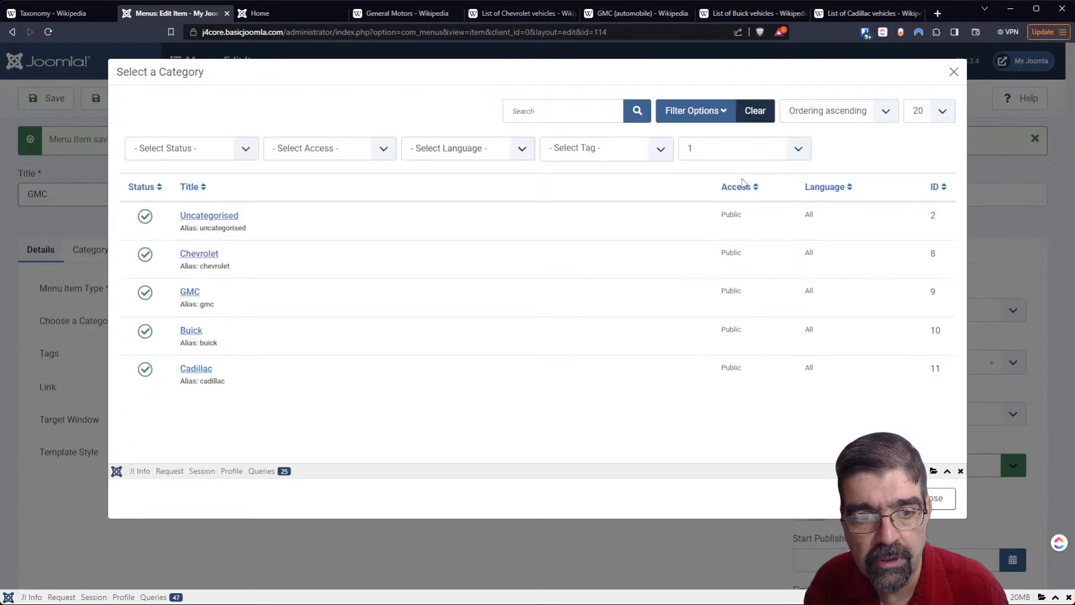
pyautogui.click(191, 294)
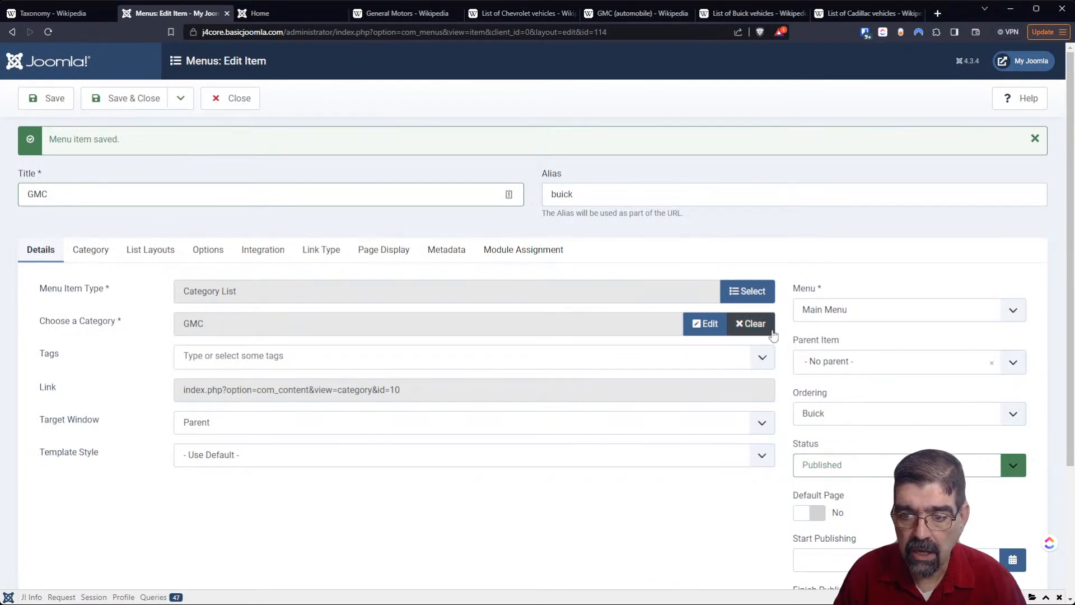
pyautogui.click(180, 99)
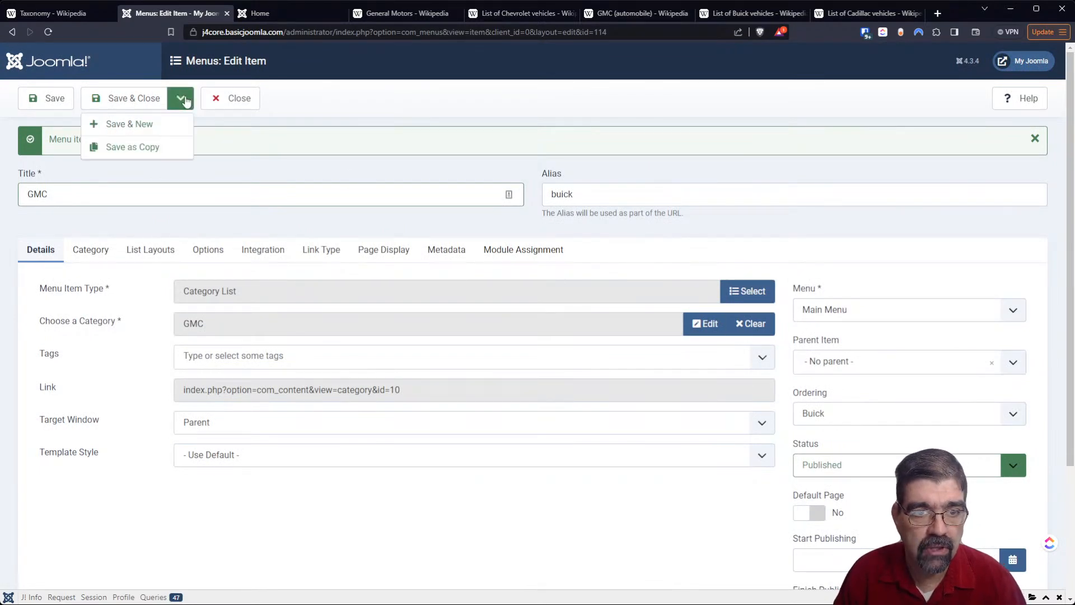
pyautogui.click(162, 146)
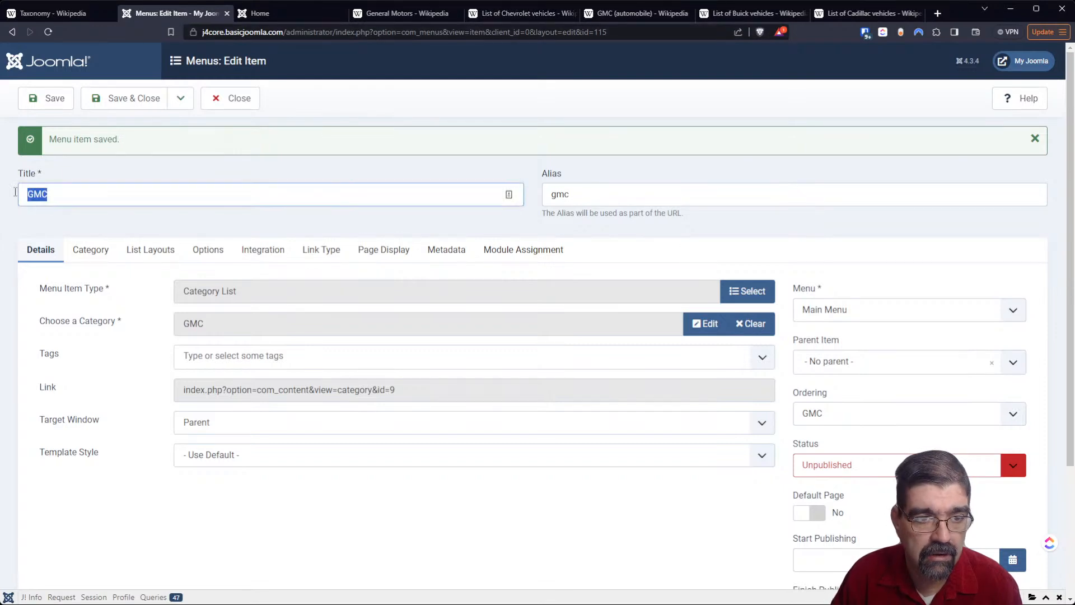
# - Save a copy of the GMC menu item titled "Cadillac" with Cadillac as its category
pyautogui.doubleClick(37, 194)
pyautogui.write('Cadillac')
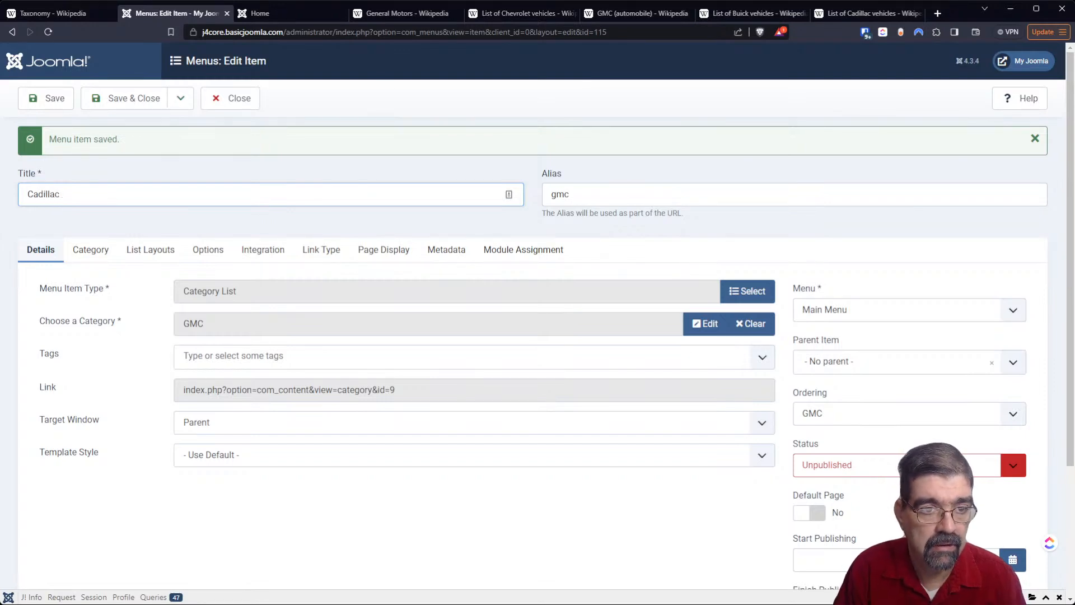
pyautogui.press('Tab')
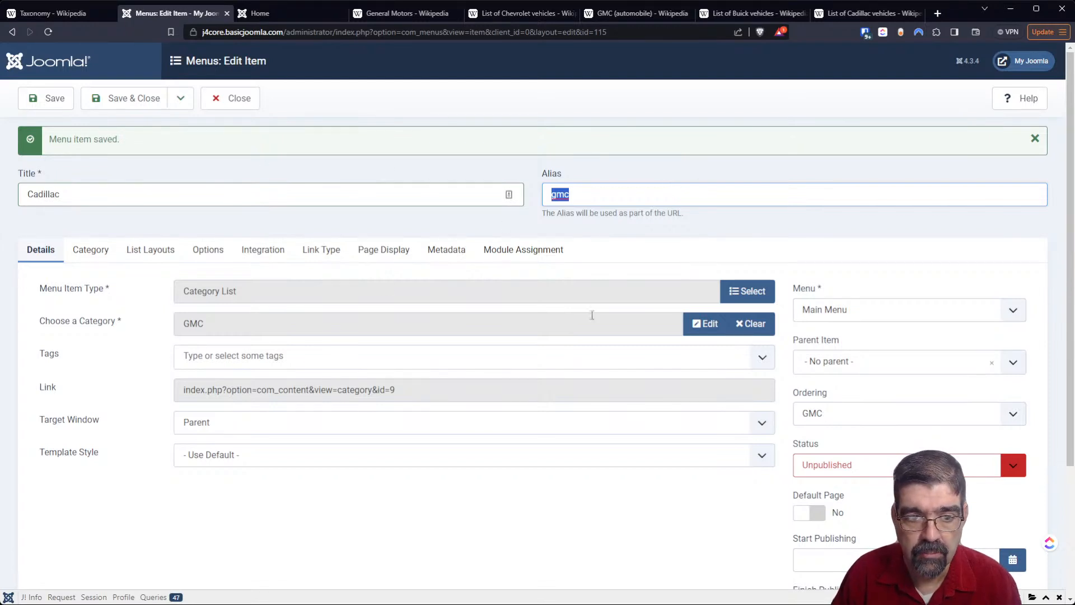
pyautogui.click(761, 328)
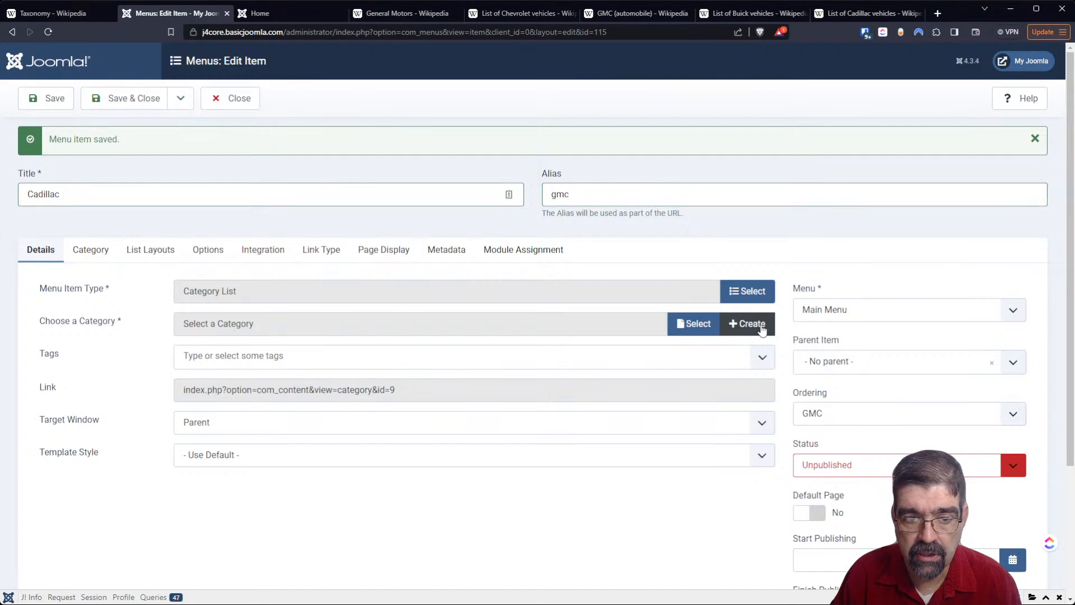
pyautogui.click(710, 324)
pyautogui.click(197, 368)
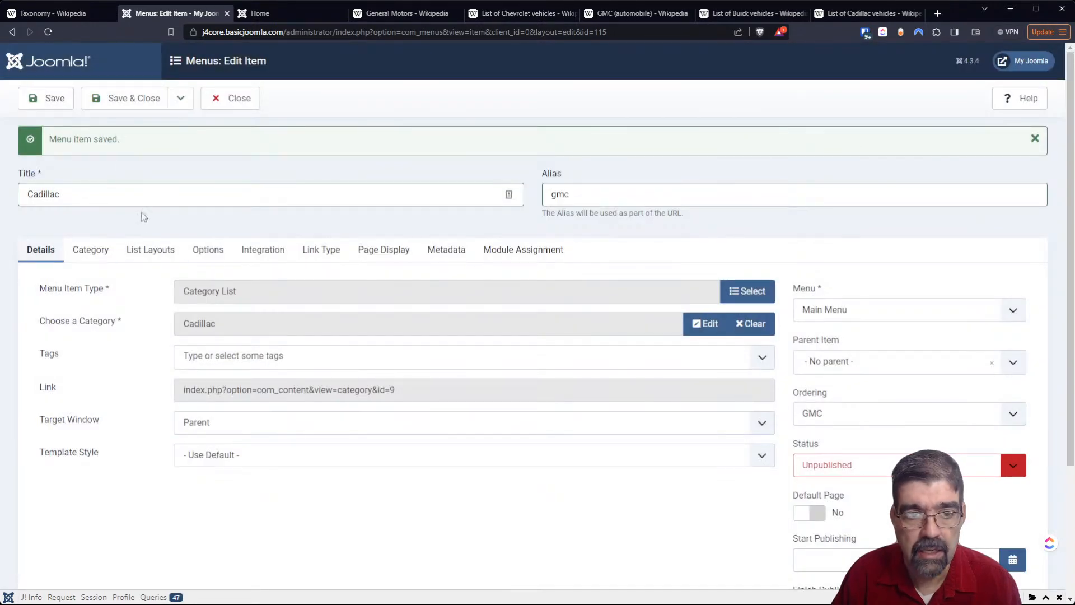
pyautogui.click(181, 98)
pyautogui.click(170, 148)
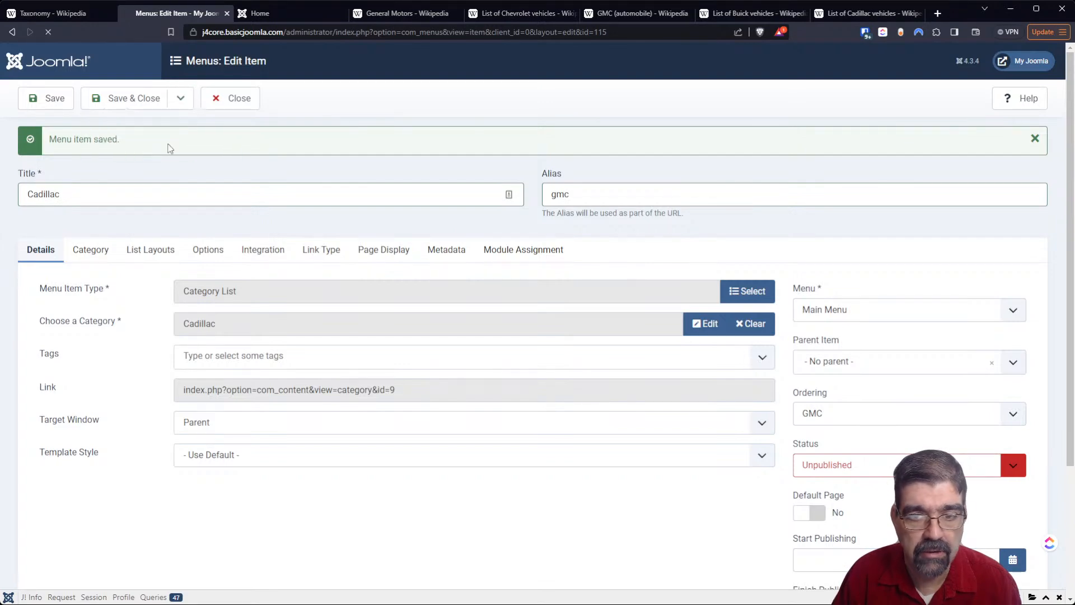
# - Return to the Main Menu items list and publish the GMC and Cadillac items
pyautogui.click(226, 111)
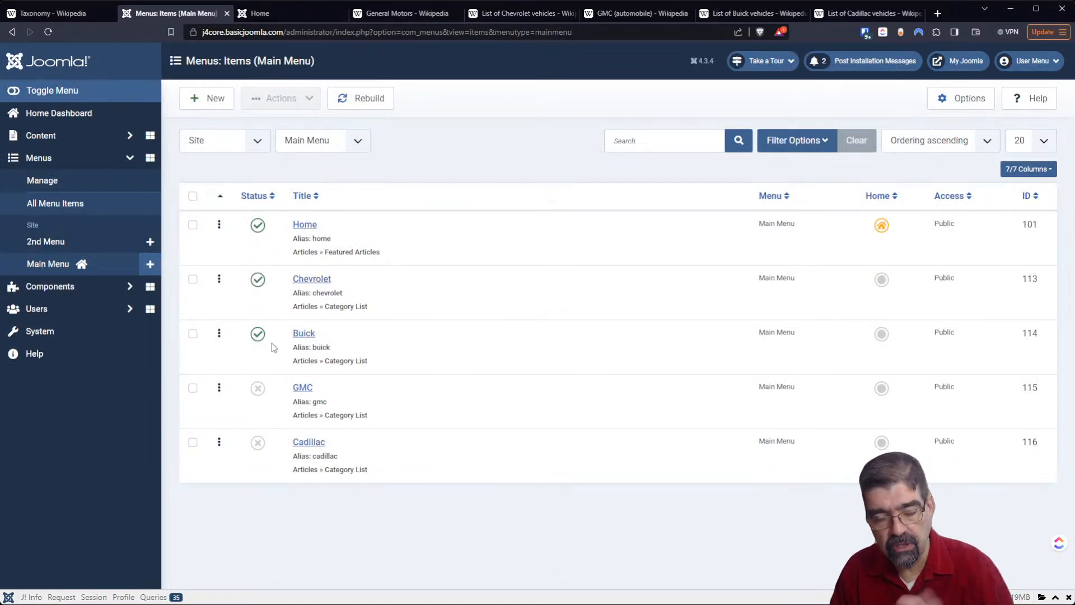
pyautogui.click(257, 443)
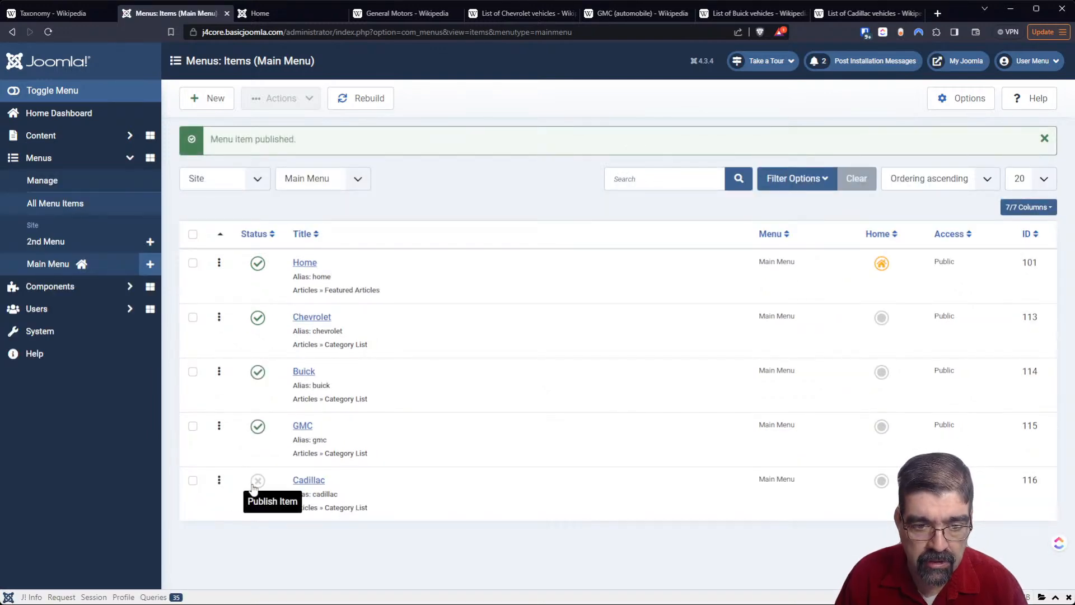
pyautogui.click(257, 482)
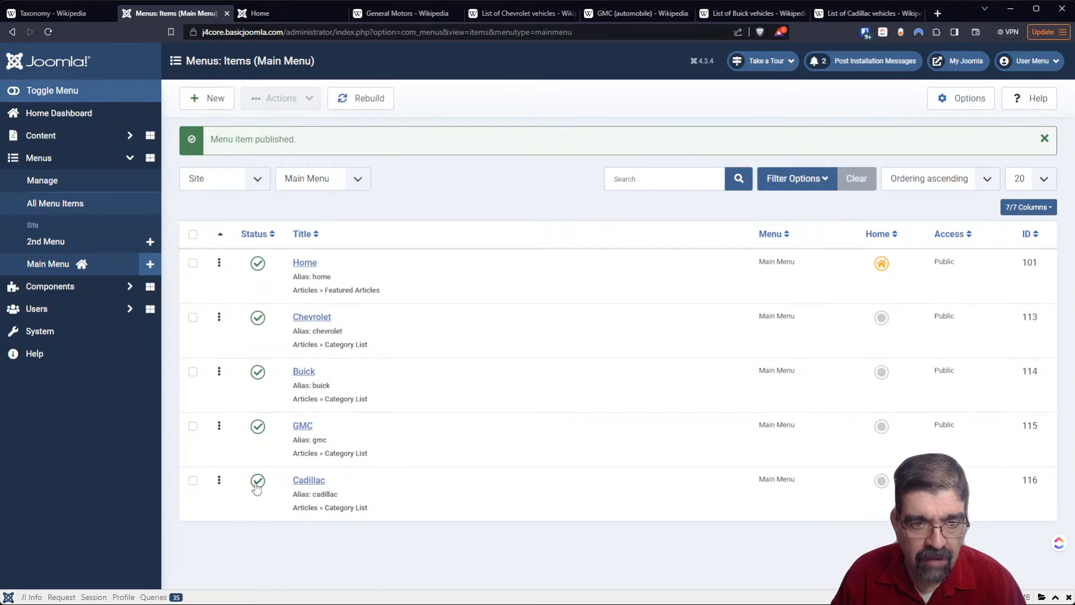
# - Reload the site's front end and view the Chevrolet menu item's page and its Blazer subcategory
pyautogui.click(277, 19)
pyautogui.click(48, 32)
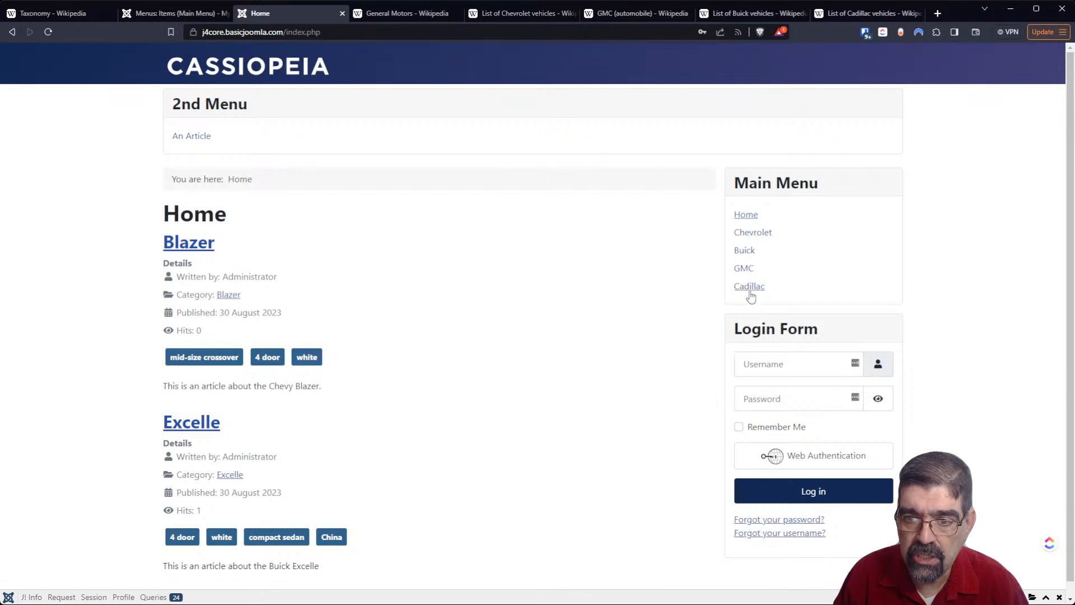
pyautogui.click(763, 241)
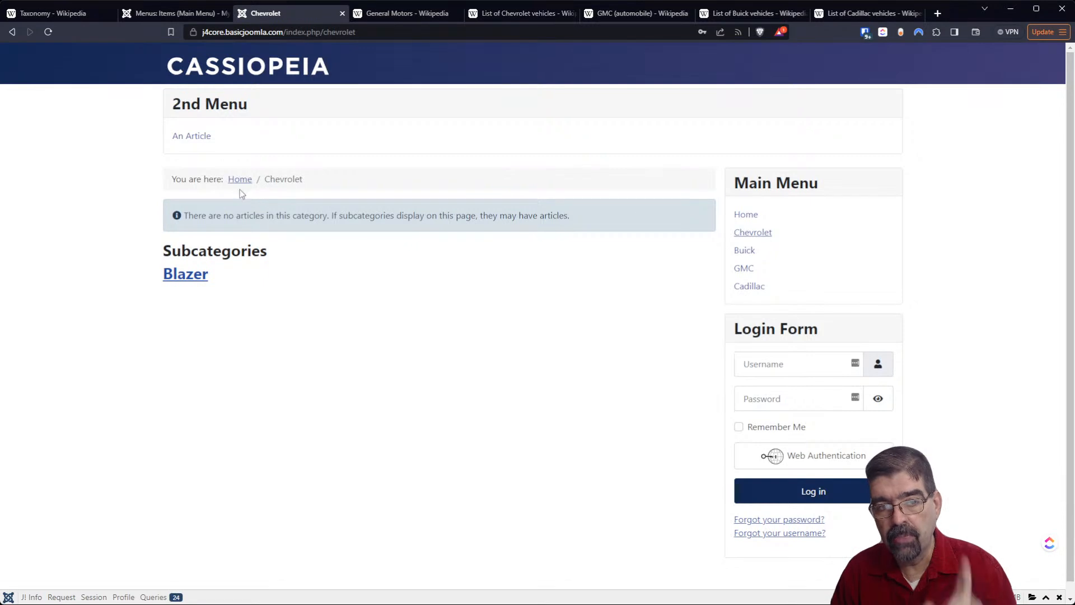
pyautogui.click(184, 279)
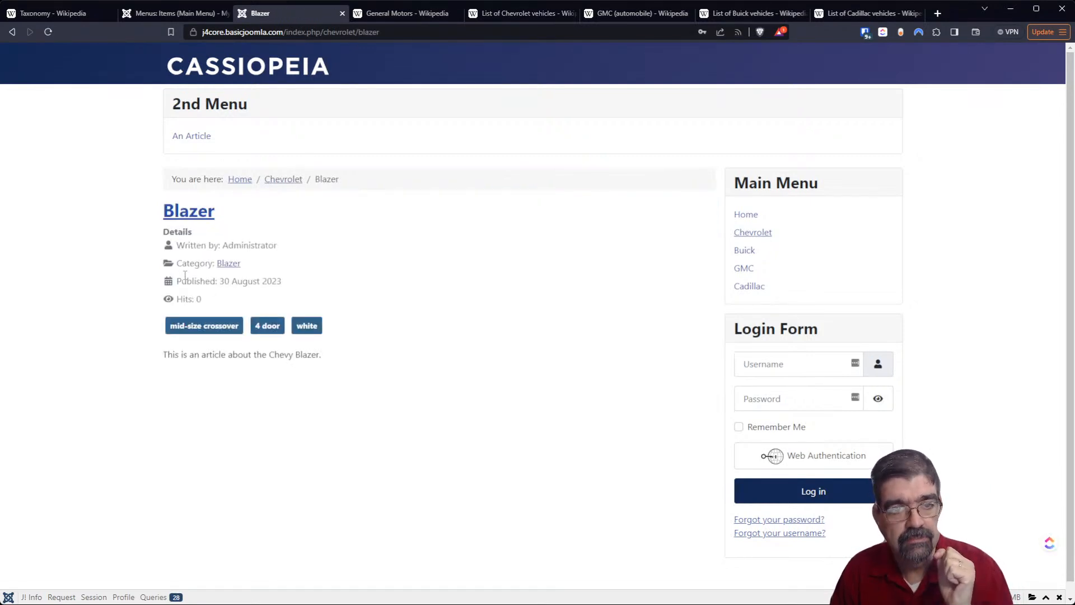
# - Reorder the Main Menu brand items in the administrator to Buick, Cadillac, Chevrolet, GMC, and reload the front end
pyautogui.click(161, 13)
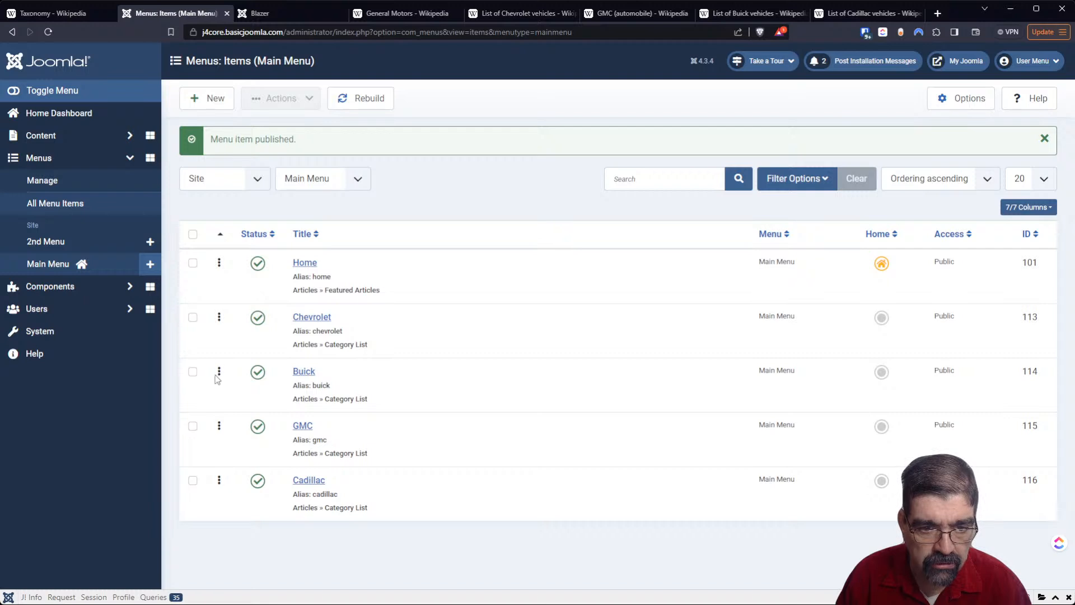
pyautogui.moveTo(218, 371); pyautogui.dragTo(223, 331)
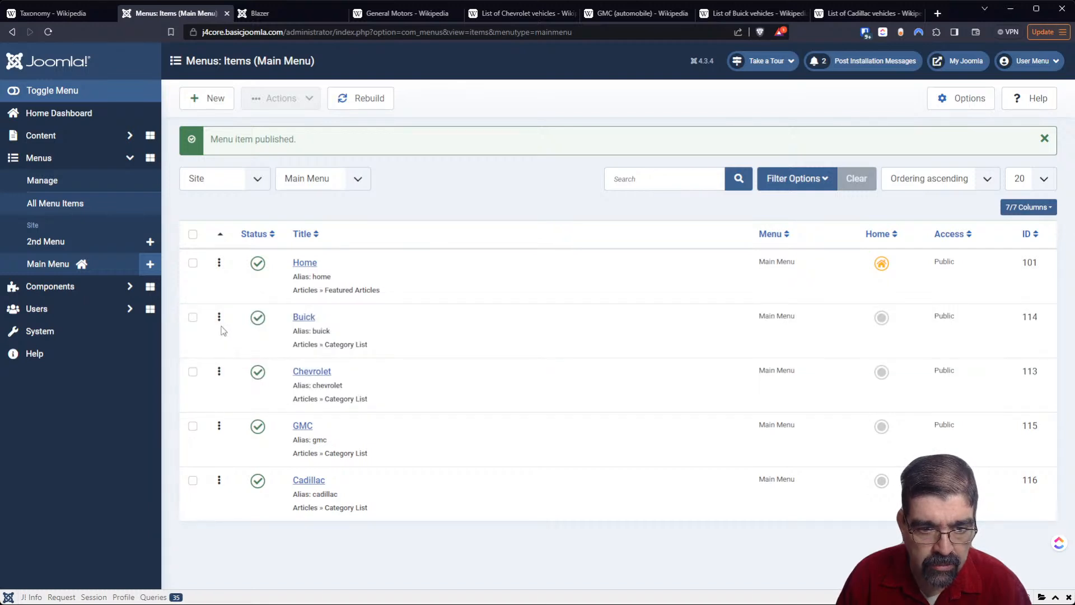
pyautogui.moveTo(217, 480); pyautogui.dragTo(215, 372)
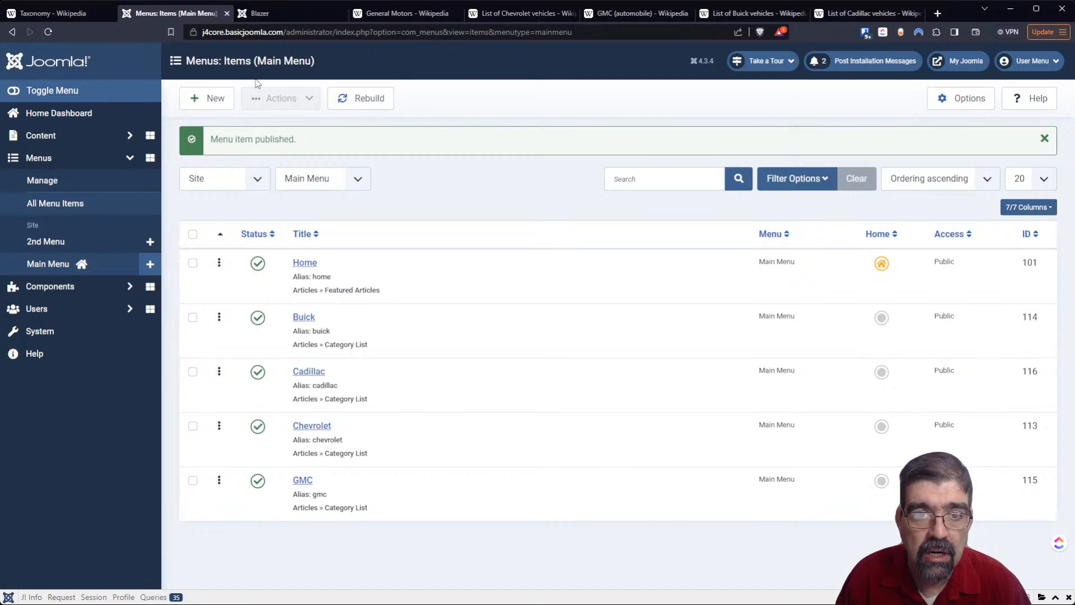
pyautogui.click(274, 13)
pyautogui.click(49, 32)
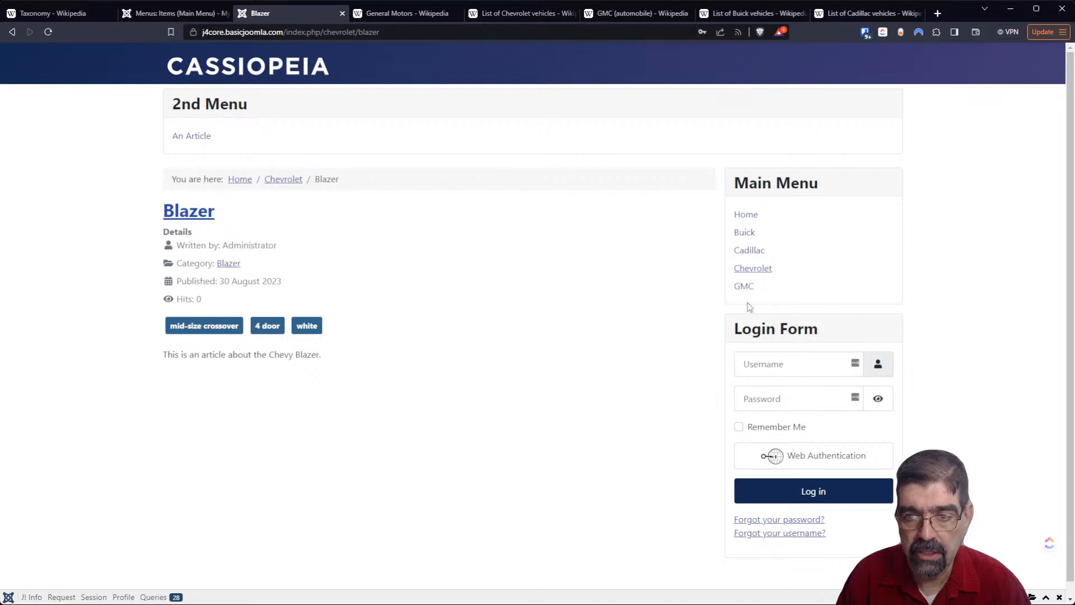
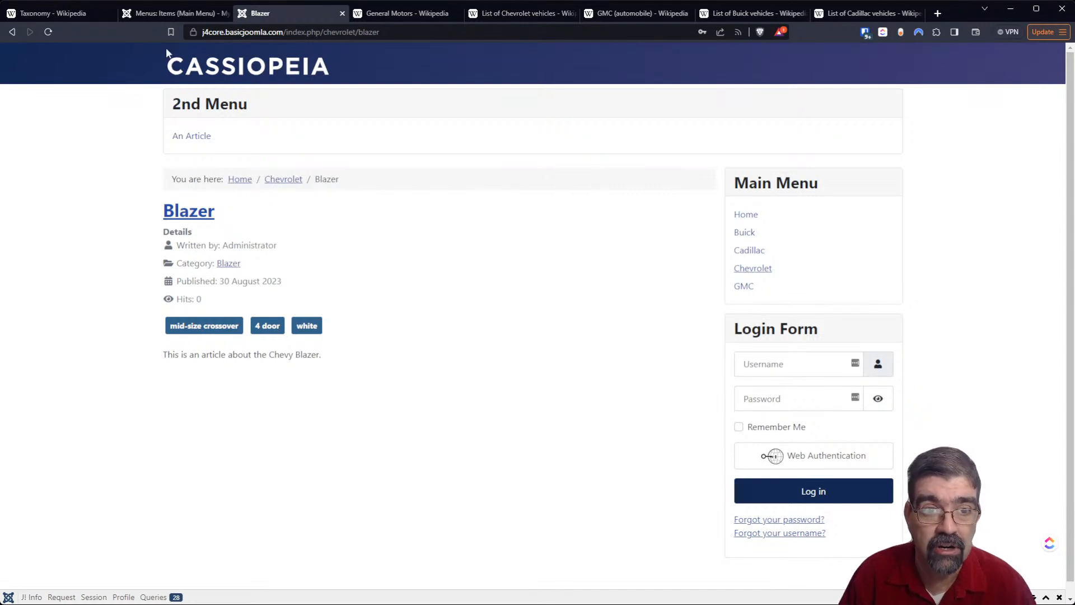
# - Start a new Main Menu item titled "Blazer" in the administrator with Category List as its menu item type
pyautogui.click(160, 13)
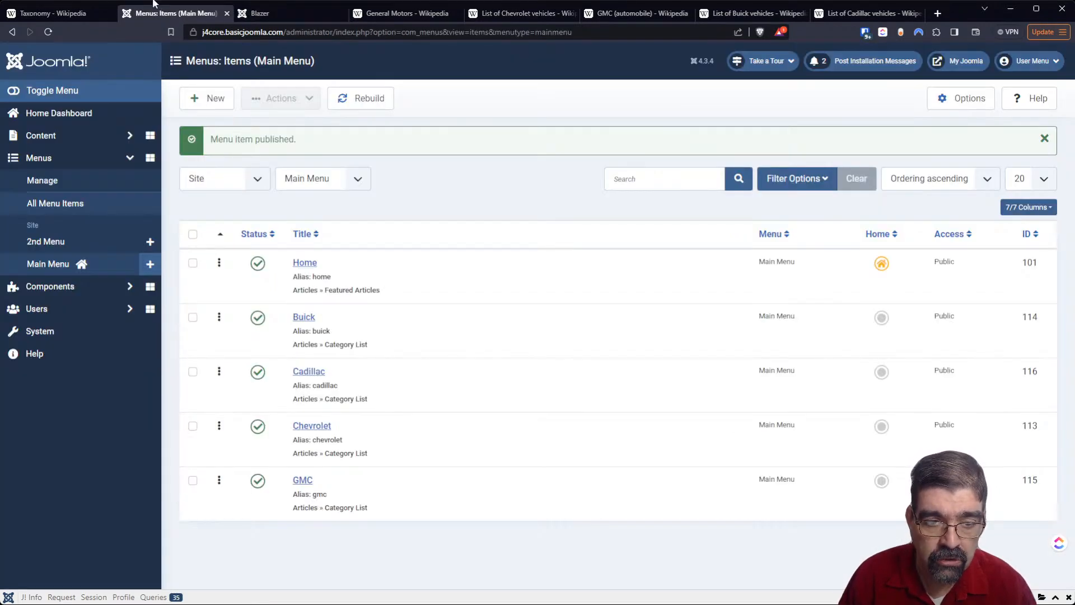
pyautogui.click(201, 111)
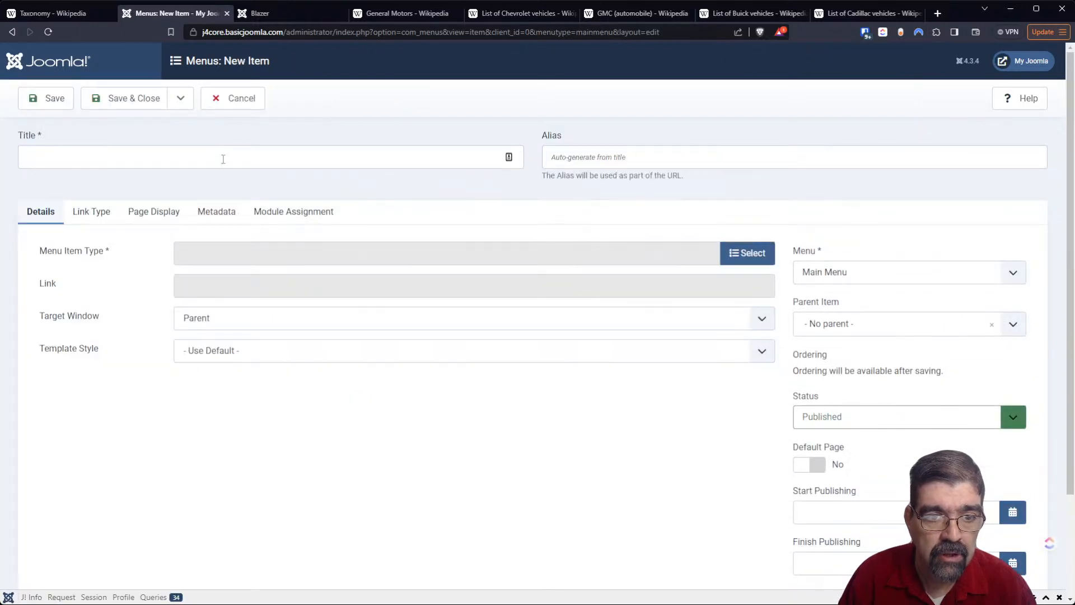
pyautogui.click(223, 159)
pyautogui.write('Blazer')
pyautogui.press('Tab')
pyautogui.click(752, 256)
pyautogui.click(148, 118)
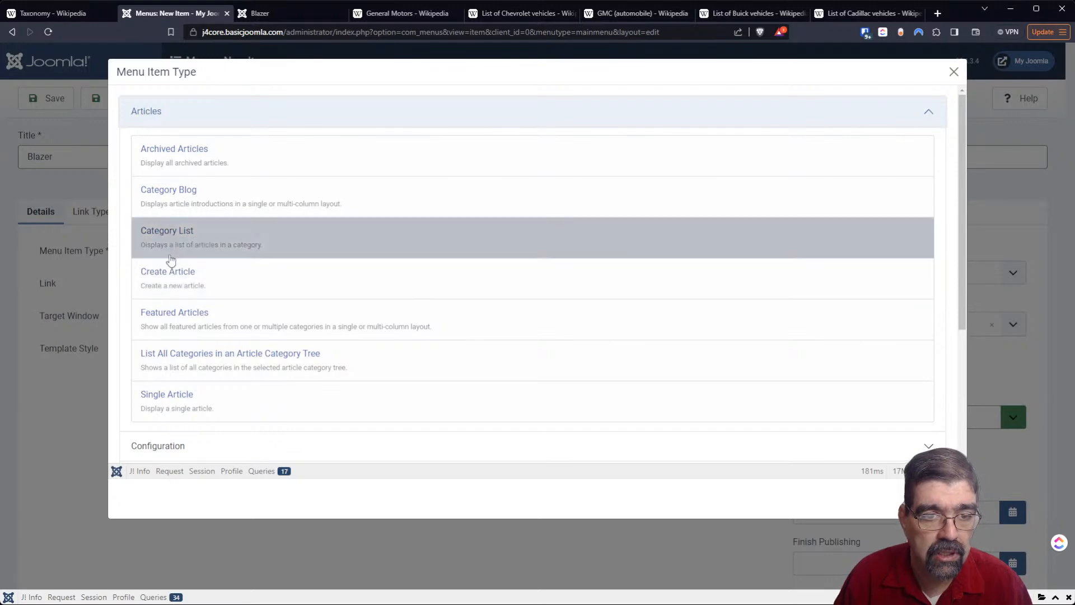
pyautogui.click(174, 249)
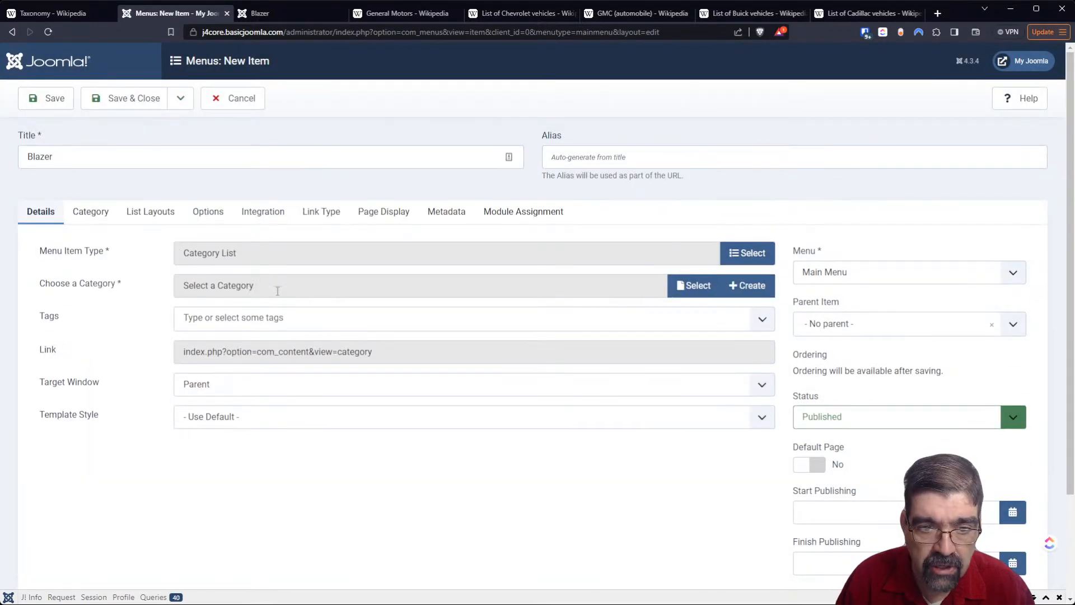
# - Set the category picker's maximum level to 2 and choose the Blazer category under Chevrolet
pyautogui.click(692, 293)
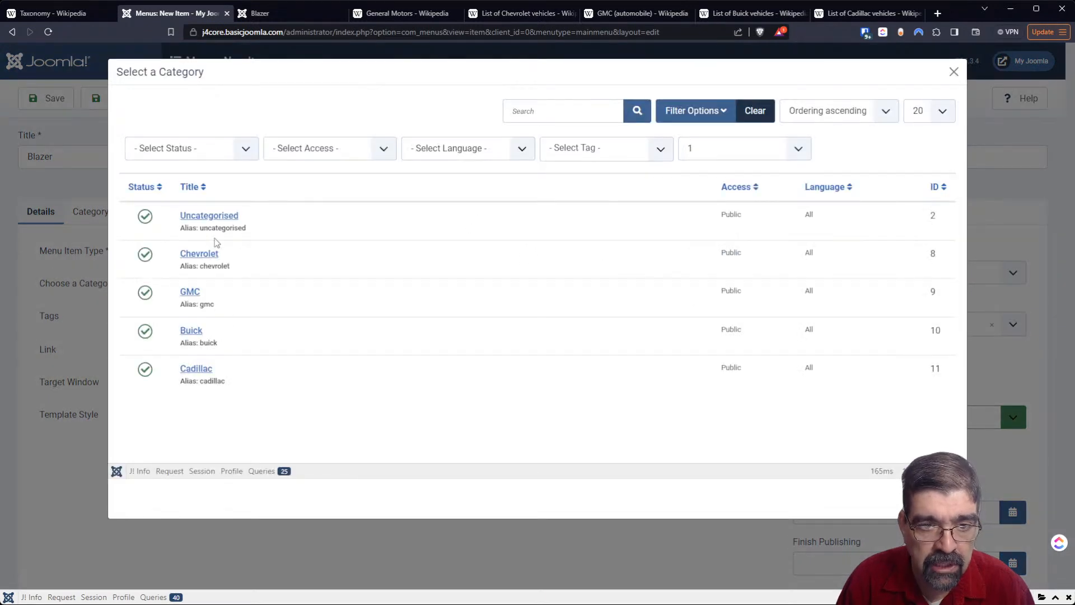
pyautogui.click(799, 153)
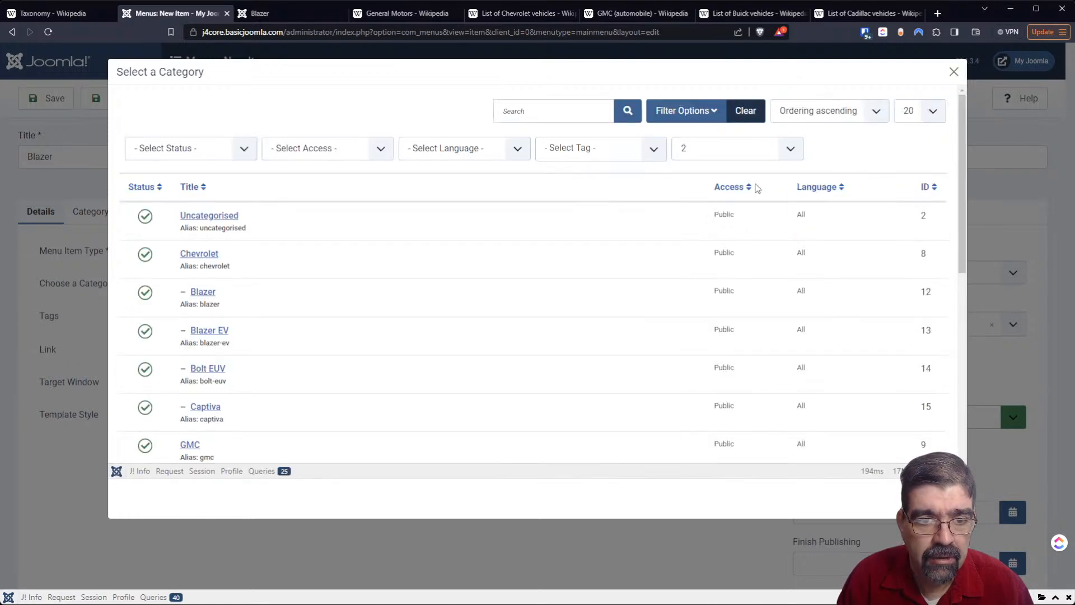
pyautogui.click(202, 292)
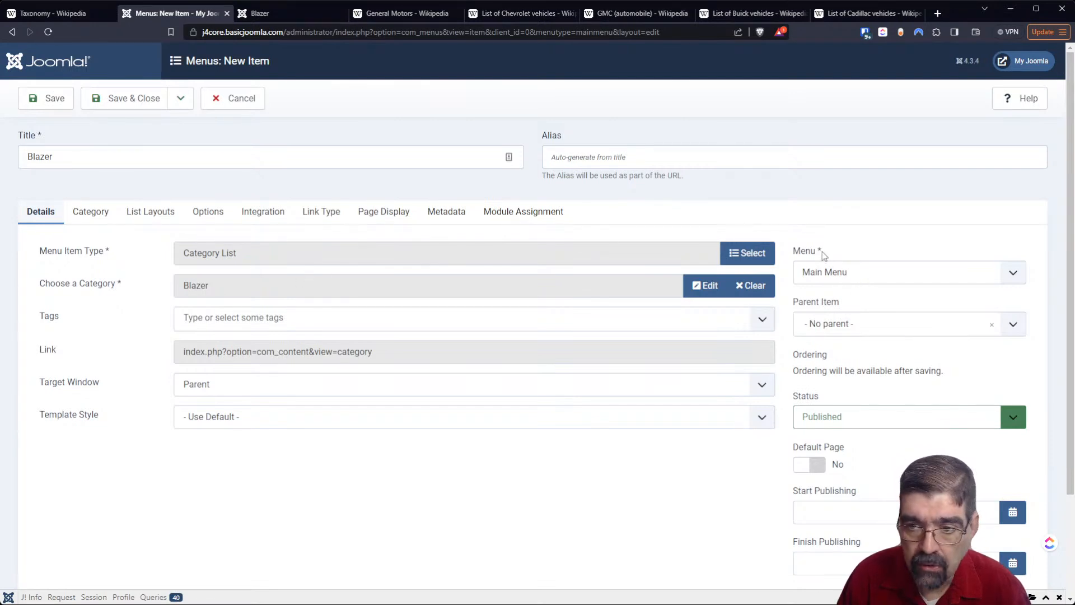
# - Make Chevrolet the parent of the Blazer menu item, save and close it, and reload the site's front end
pyautogui.click(848, 327)
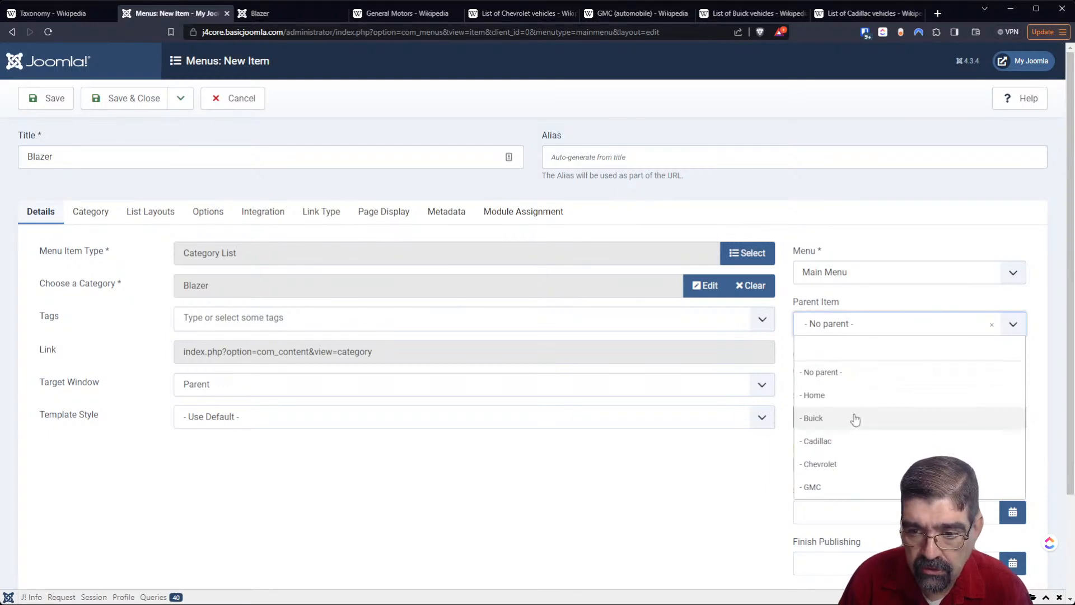
pyautogui.click(857, 465)
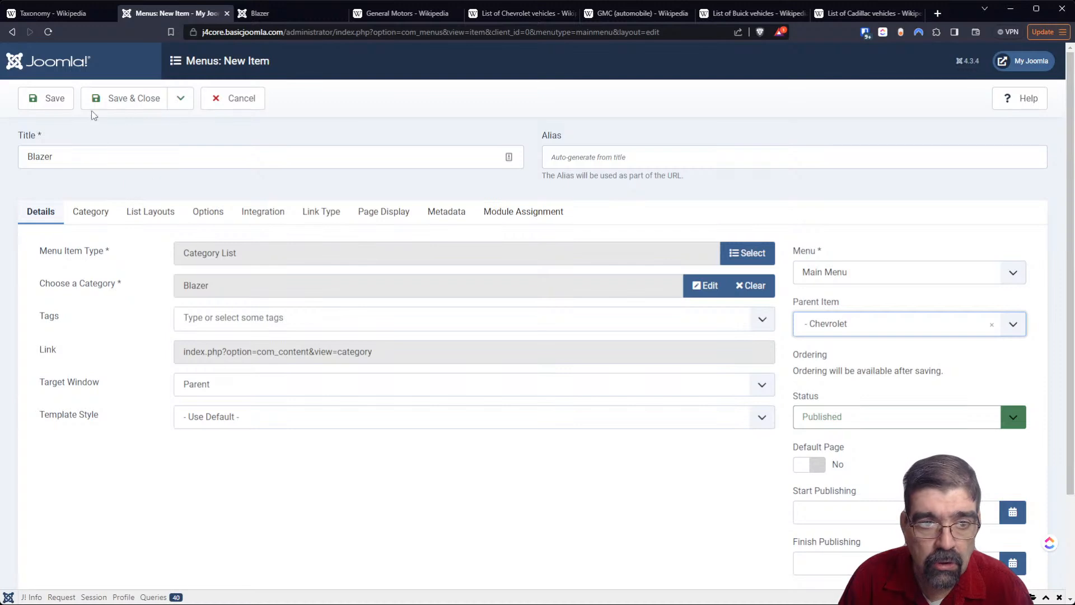
pyautogui.click(114, 104)
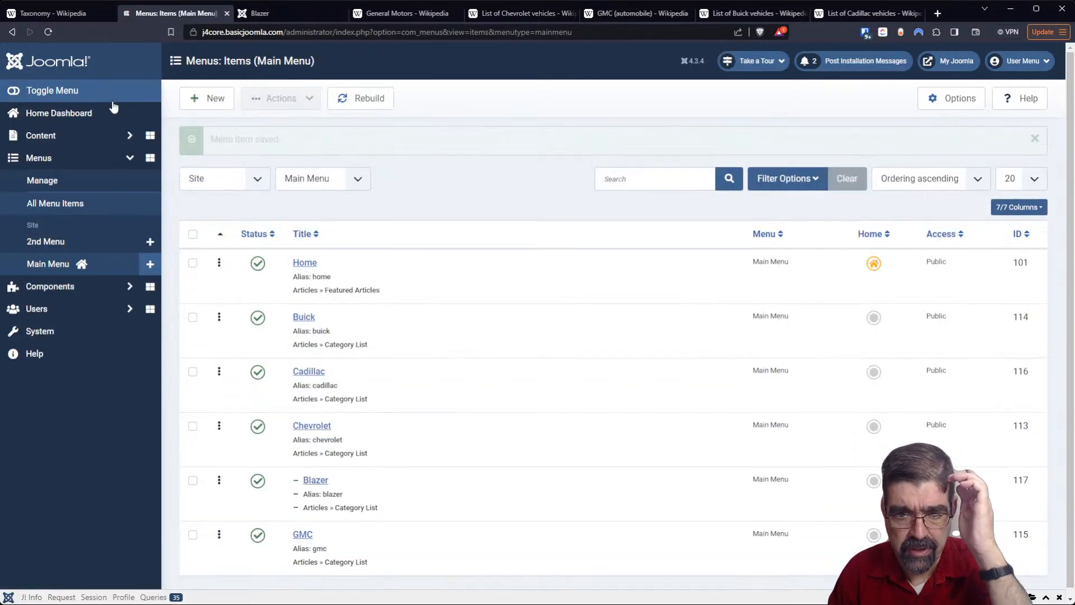
pyautogui.click(296, 10)
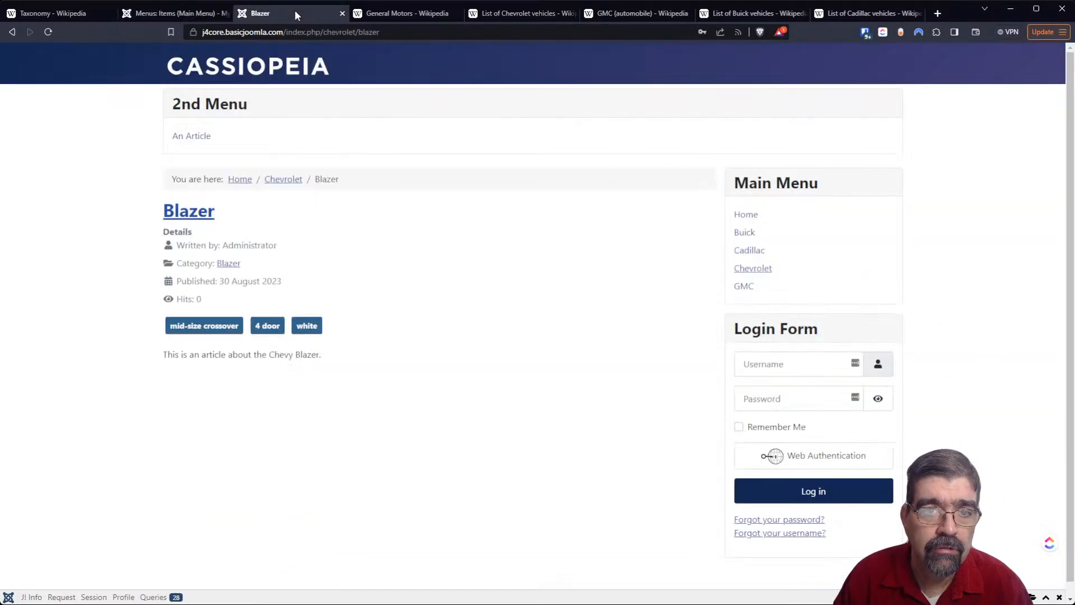
pyautogui.click(48, 32)
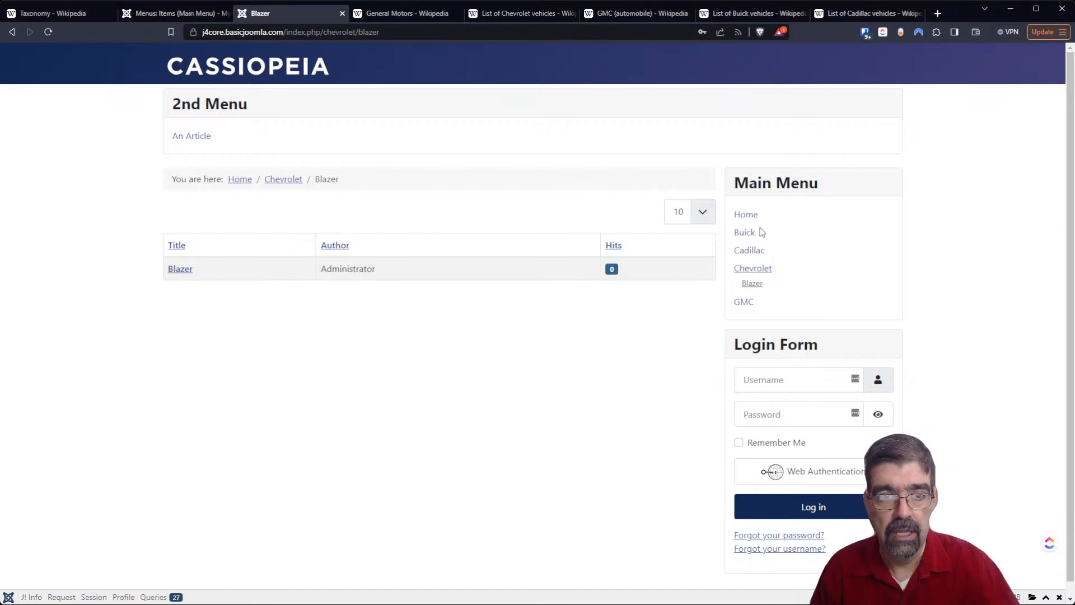
# - Start another new Main Menu item titled "White Cars" in the administrator with the Category List type
pyautogui.click(206, 15)
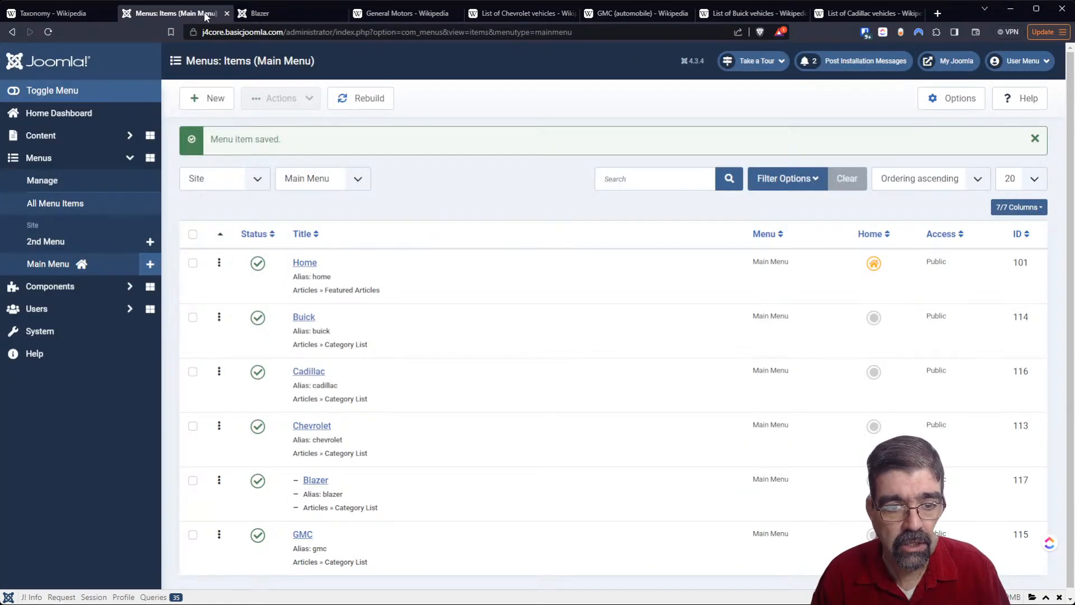
pyautogui.scroll(-1, 520, 221)
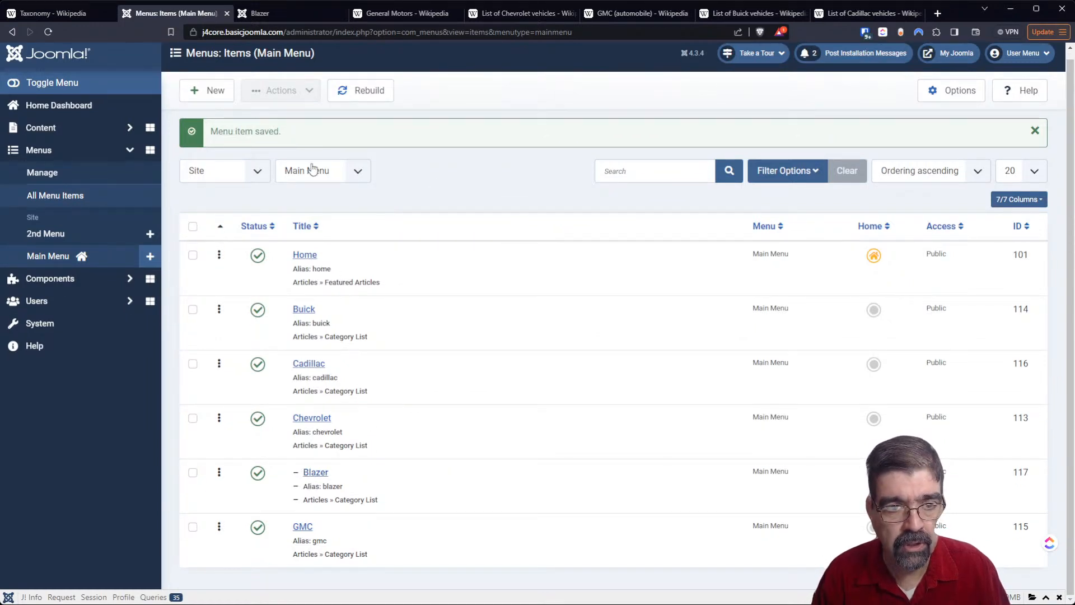
pyautogui.click(200, 101)
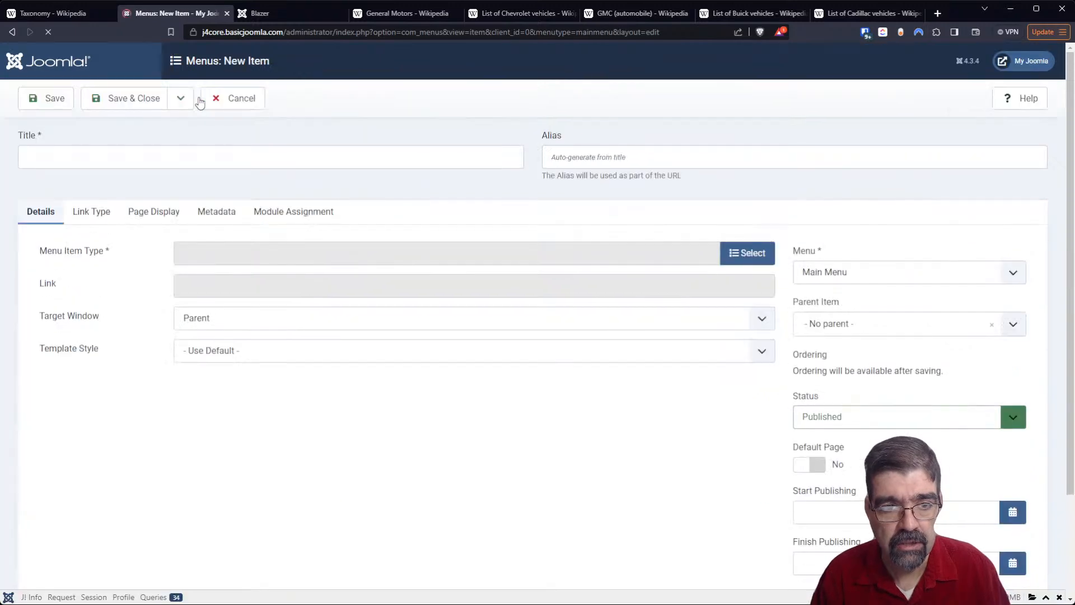
pyautogui.click(139, 161)
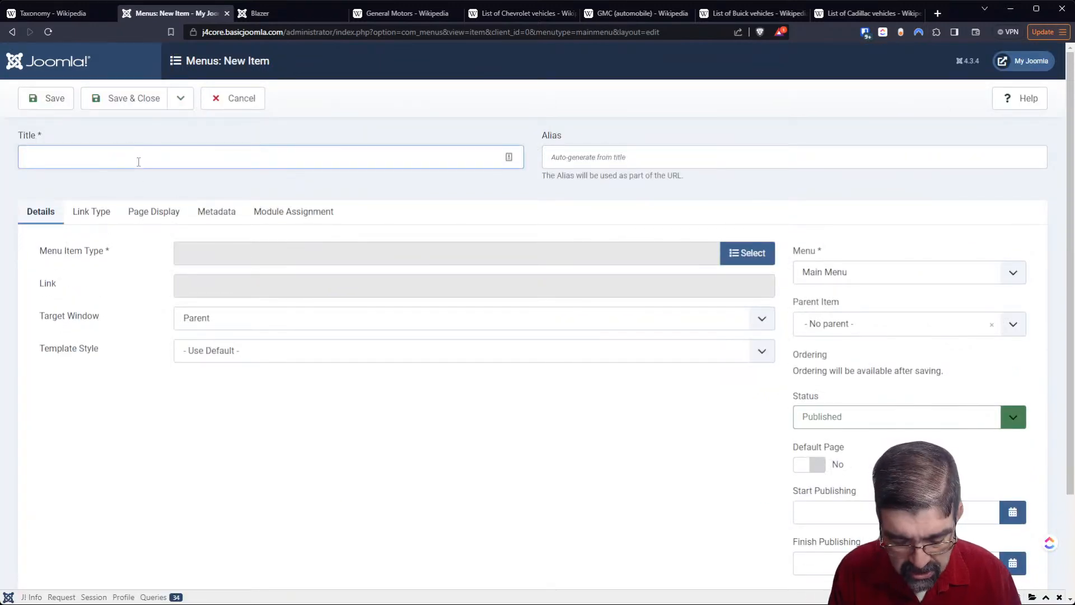
pyautogui.write('White Cars')
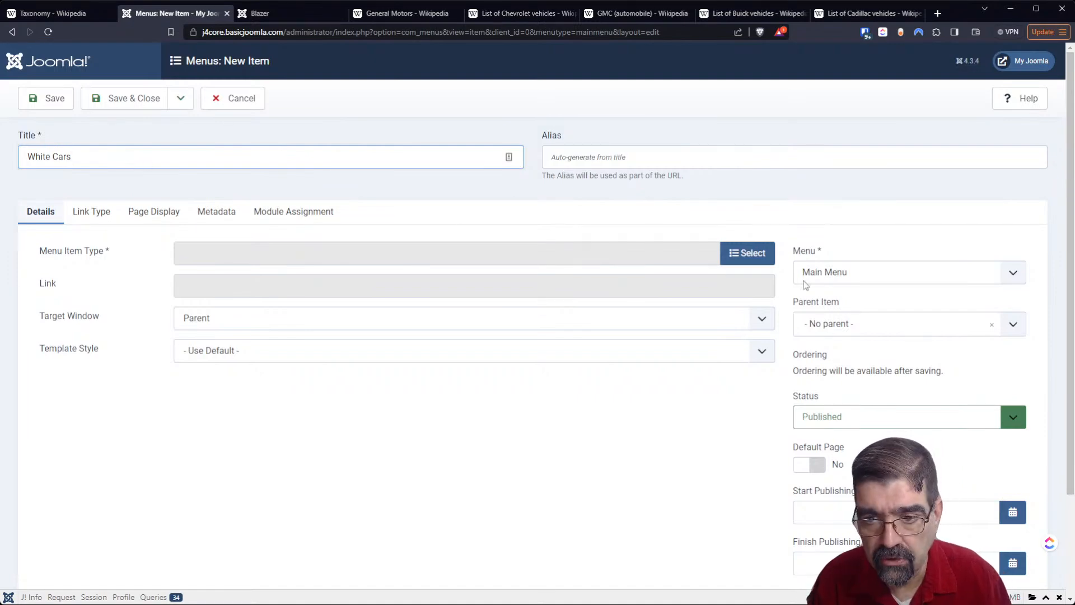
pyautogui.click(747, 253)
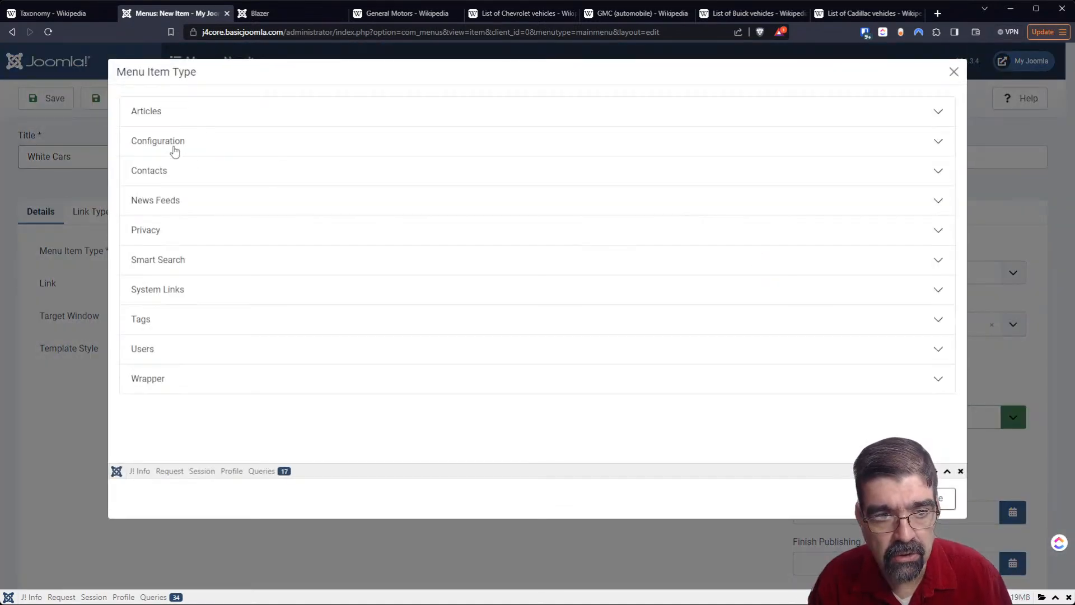
pyautogui.click(154, 111)
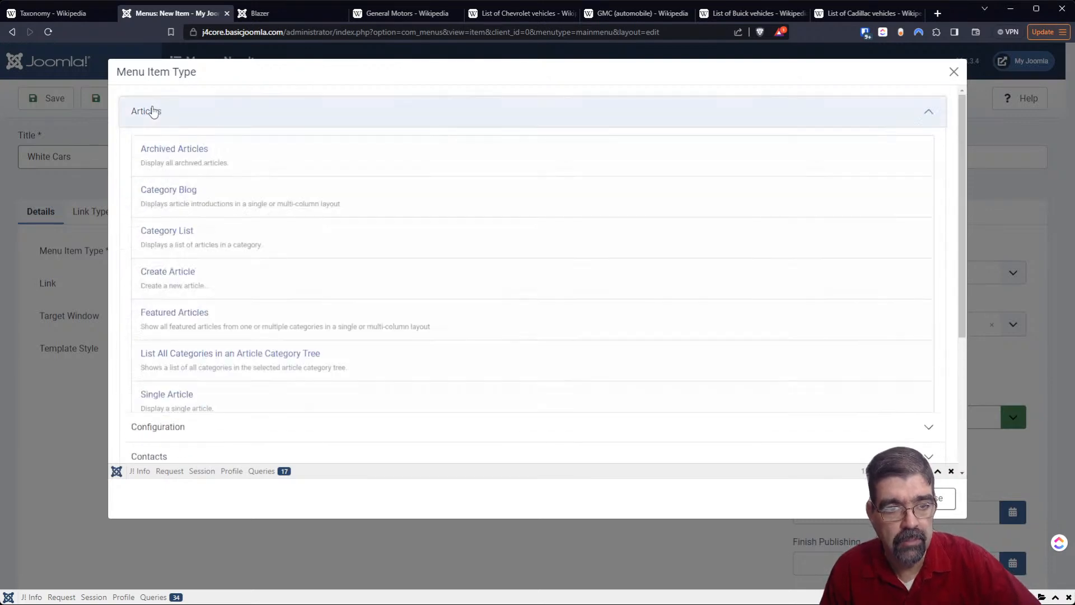
pyautogui.click(169, 236)
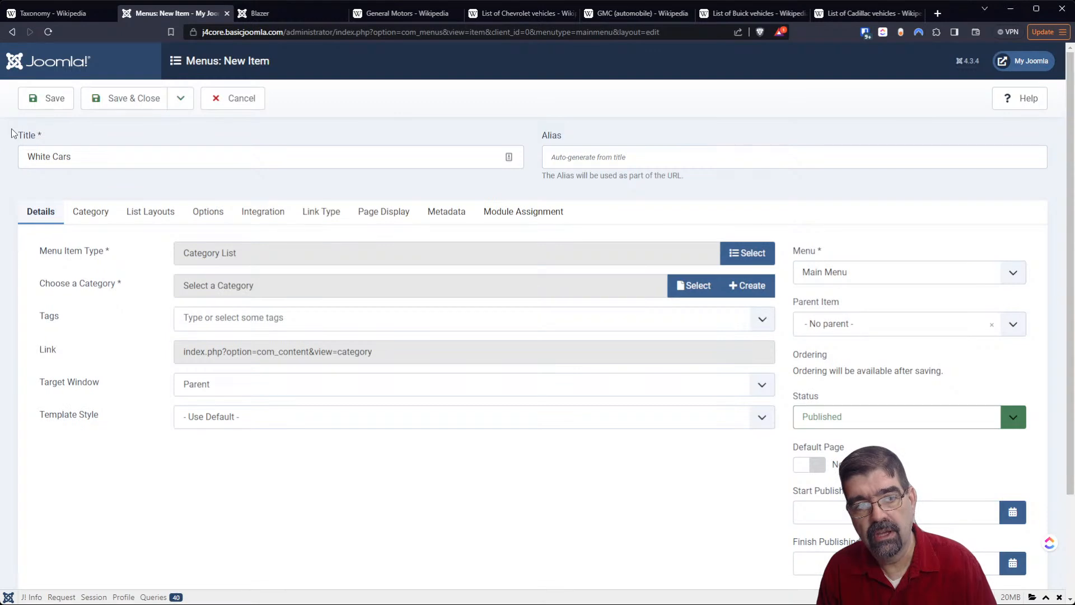
# - Change the new menu item's title to "White Chevys"
pyautogui.doubleClick(52, 159)
pyautogui.write('buick')
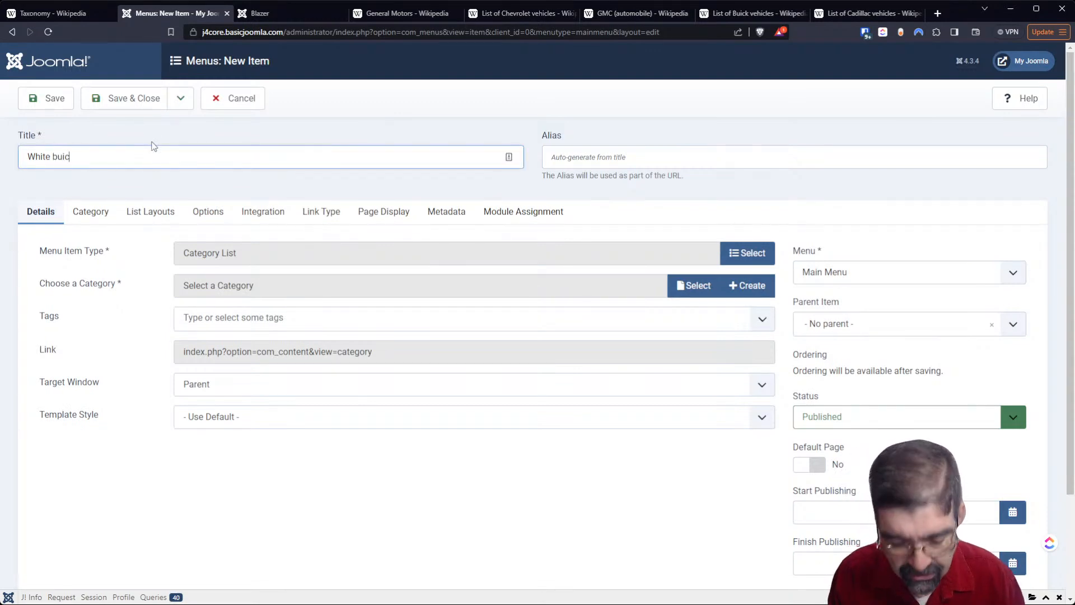
pyautogui.press('BackSpace')
pyautogui.press('BackSpace')
pyautogui.press('BackSpace')
pyautogui.press('BackSpace')
pyautogui.write('Chev')
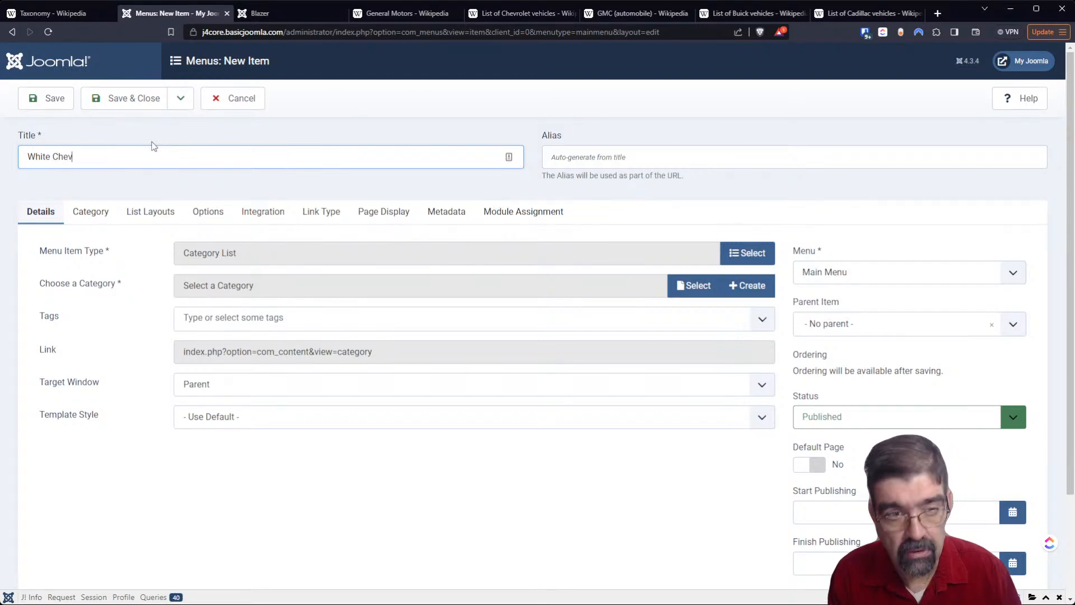
pyautogui.write('ys')
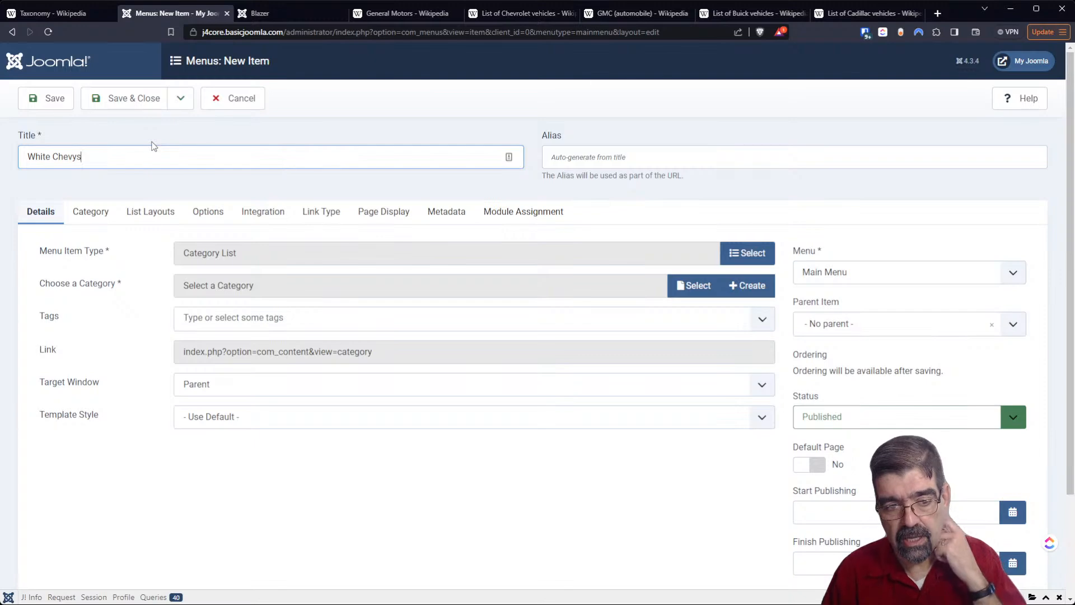
# - Filter the White Chevys menu item by the white tag and choose Chevrolet as its category
pyautogui.click(269, 323)
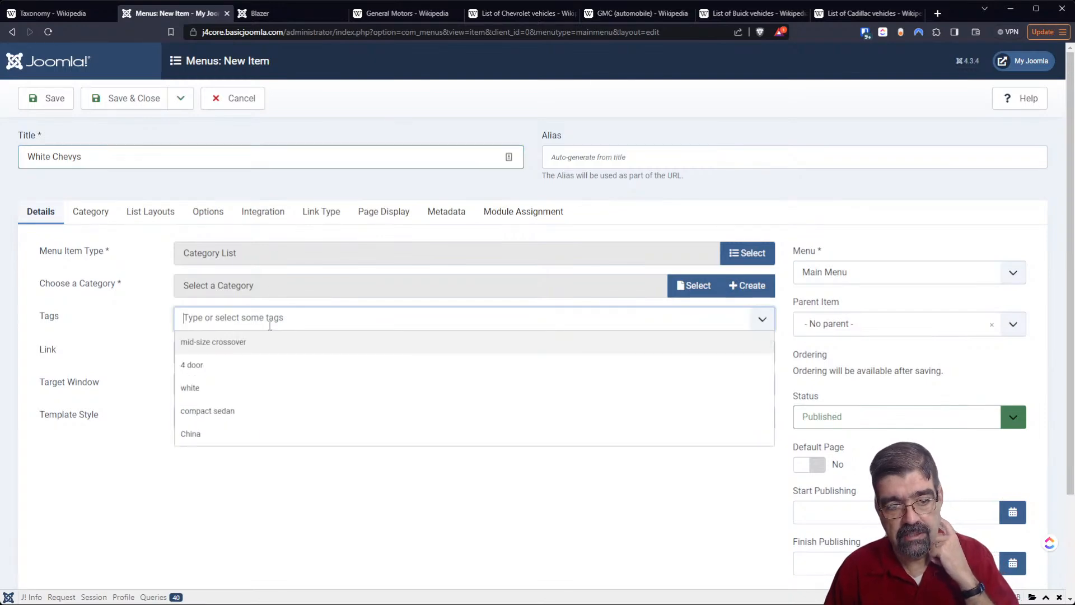
pyautogui.click(249, 395)
pyautogui.click(686, 287)
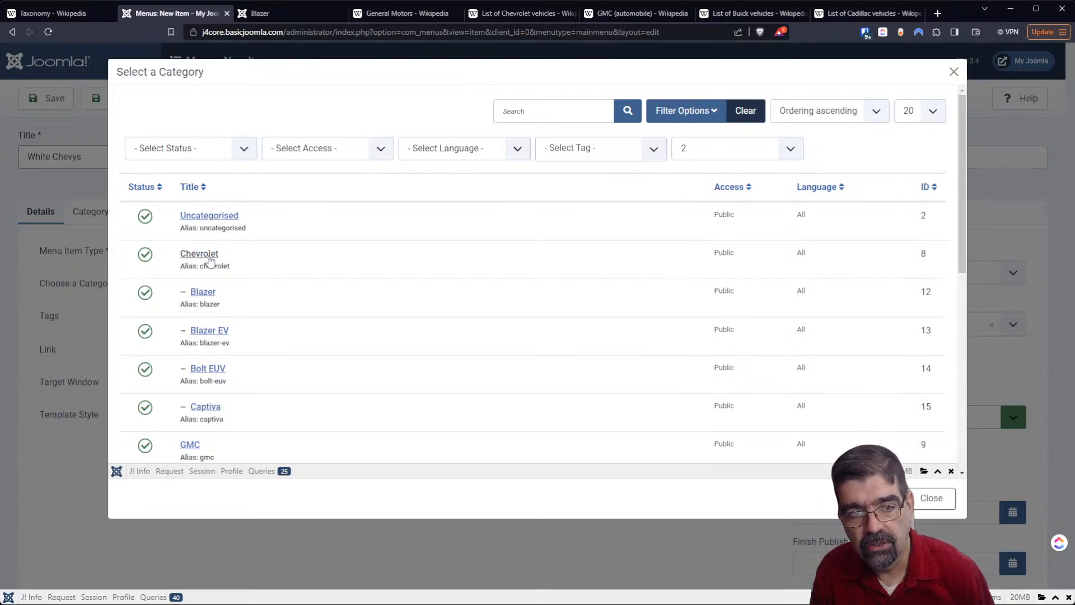
pyautogui.click(200, 253)
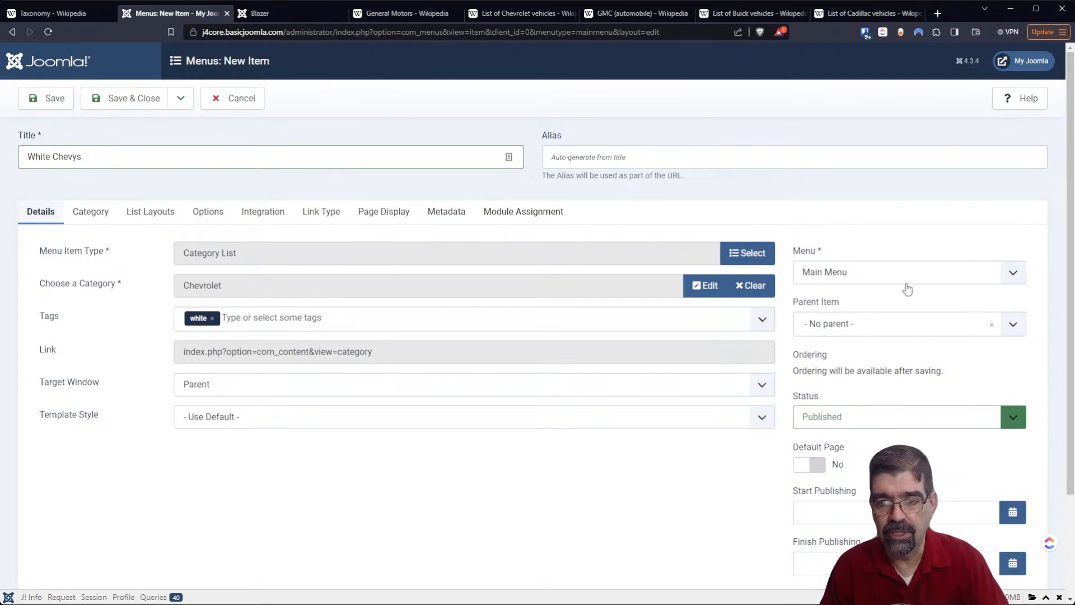
# - Set Chevrolet as the parent item of White Chevys and save the menu item while keeping it open
pyautogui.click(914, 330)
pyautogui.scroll(-2, 913, 375)
pyautogui.click(875, 358)
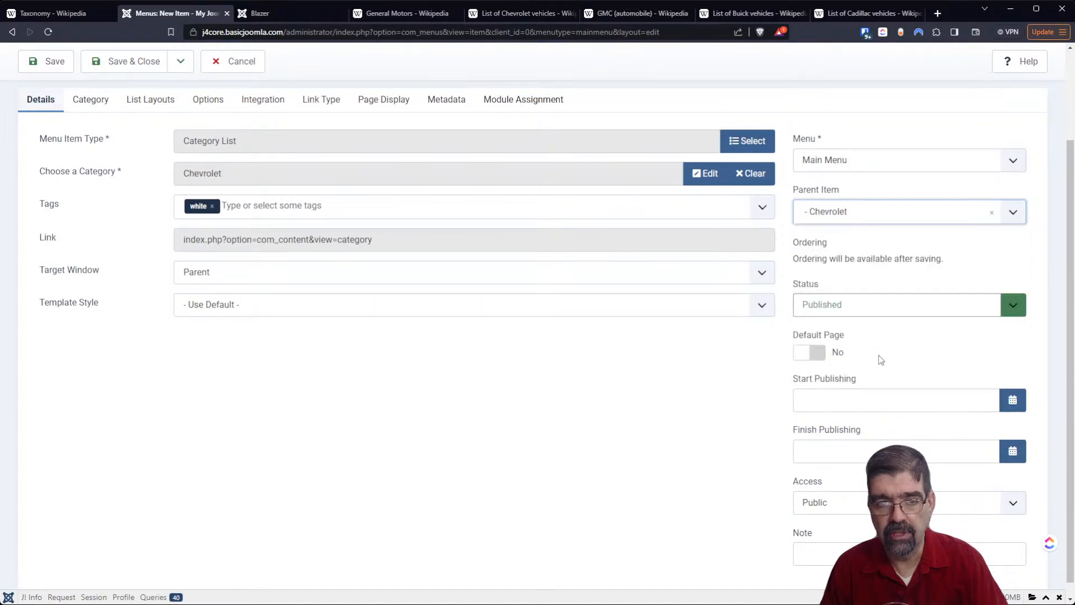
pyautogui.click(28, 71)
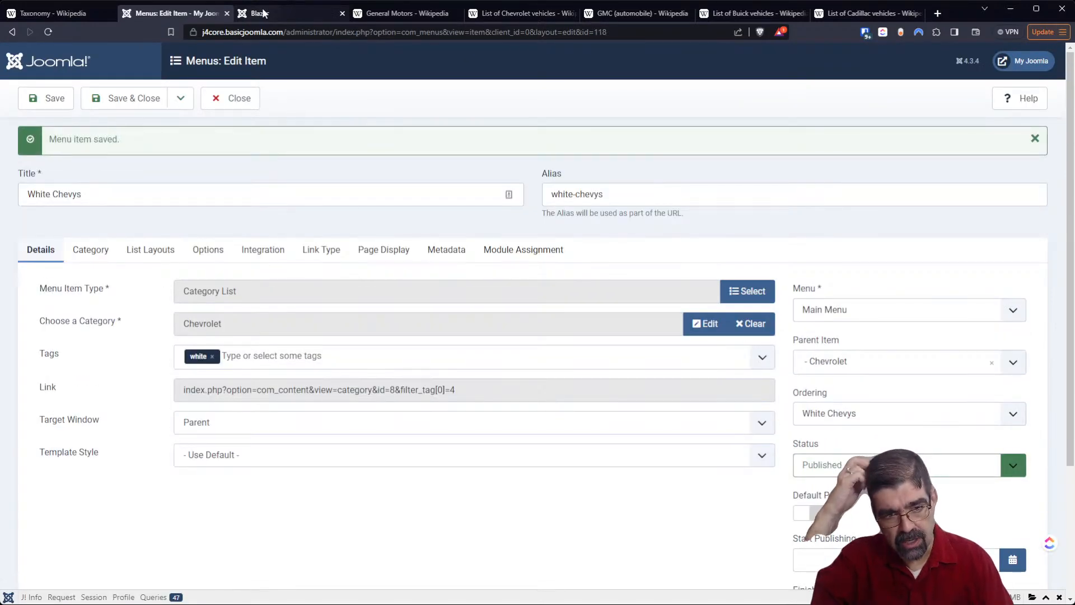
# - Replace the White Chevys menu item's category with Blazer and save the item
pyautogui.click(744, 323)
pyautogui.click(703, 326)
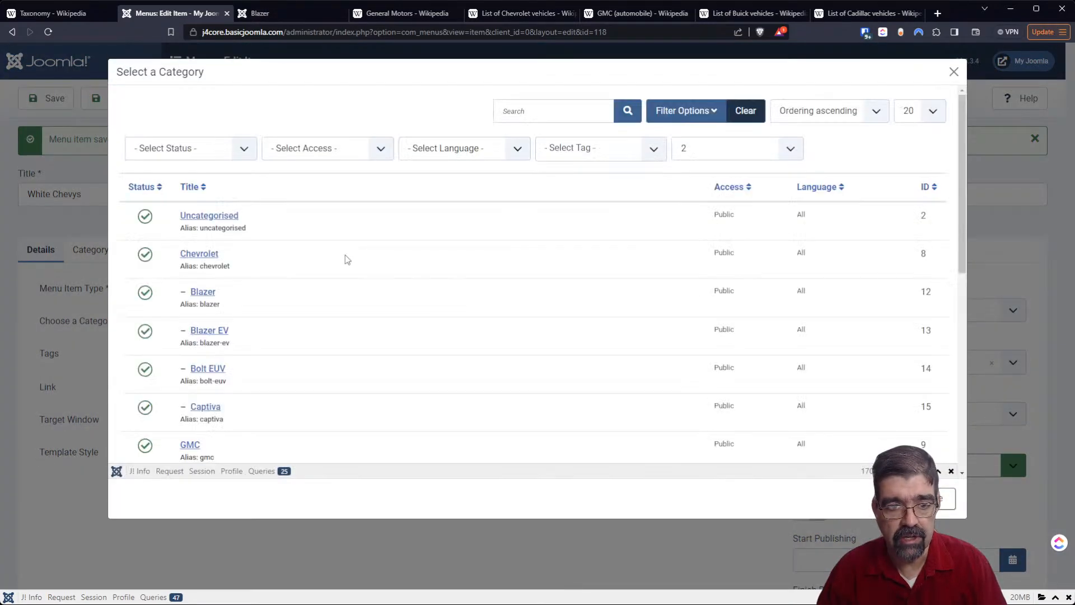
pyautogui.click(202, 291)
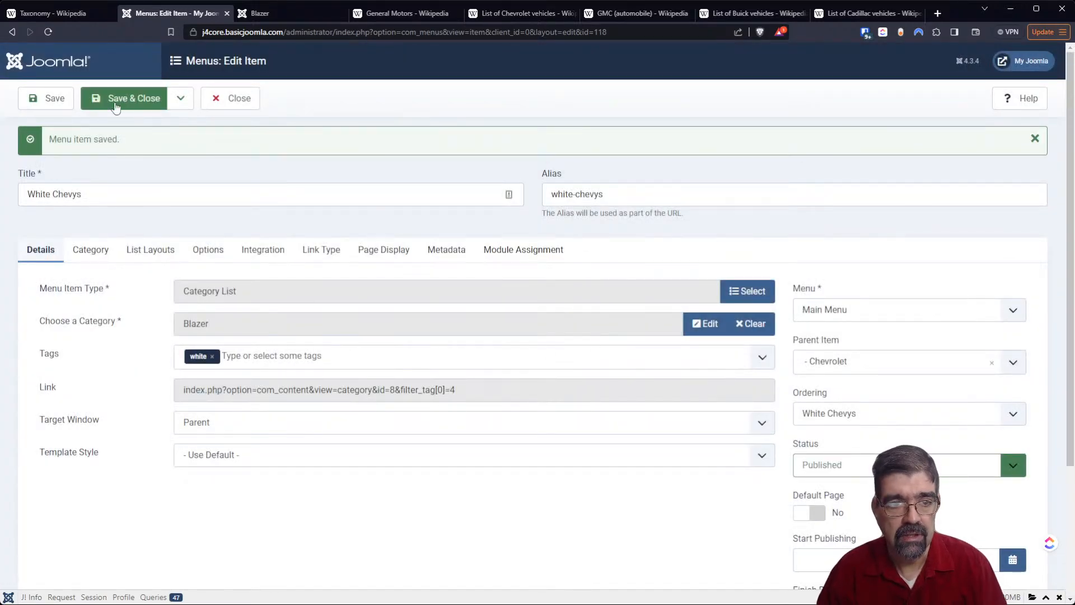
pyautogui.click(43, 99)
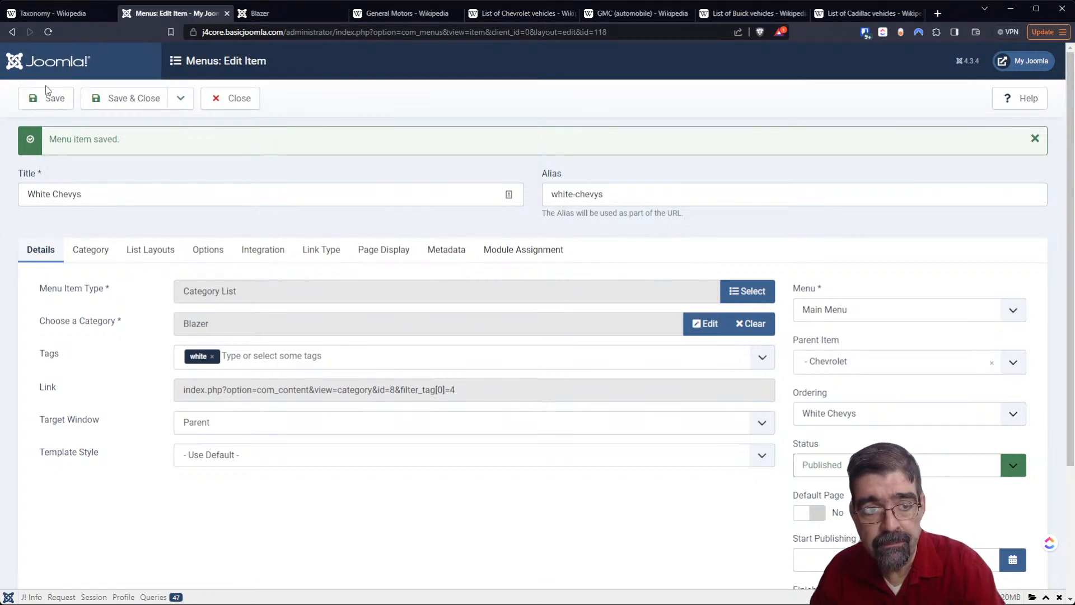
# - View the White Chevys page on the reloaded front end and close its menu item in the administrator
pyautogui.click(263, 13)
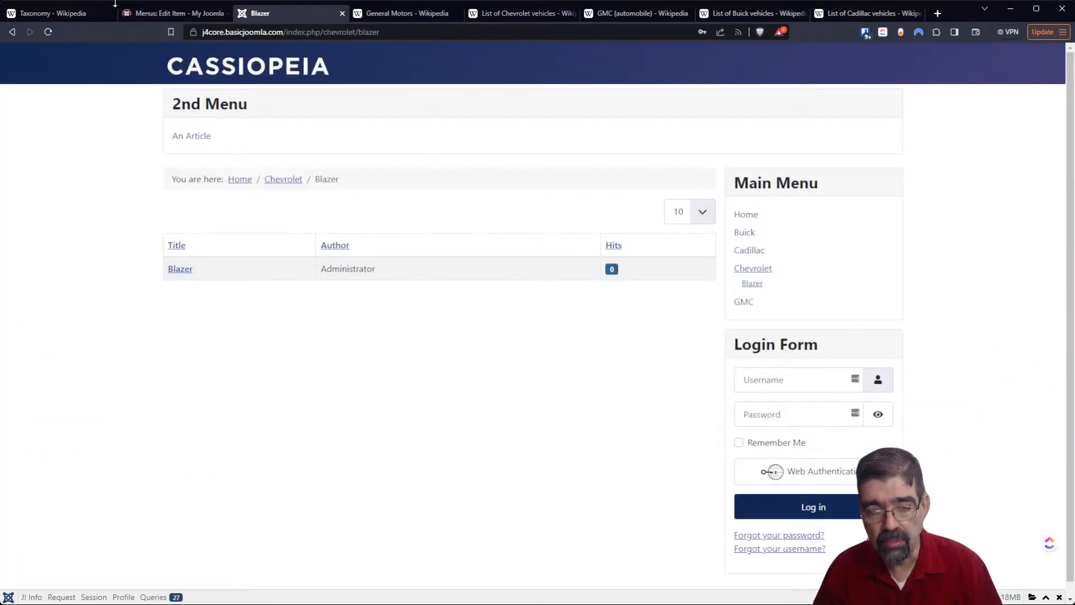
pyautogui.click(49, 34)
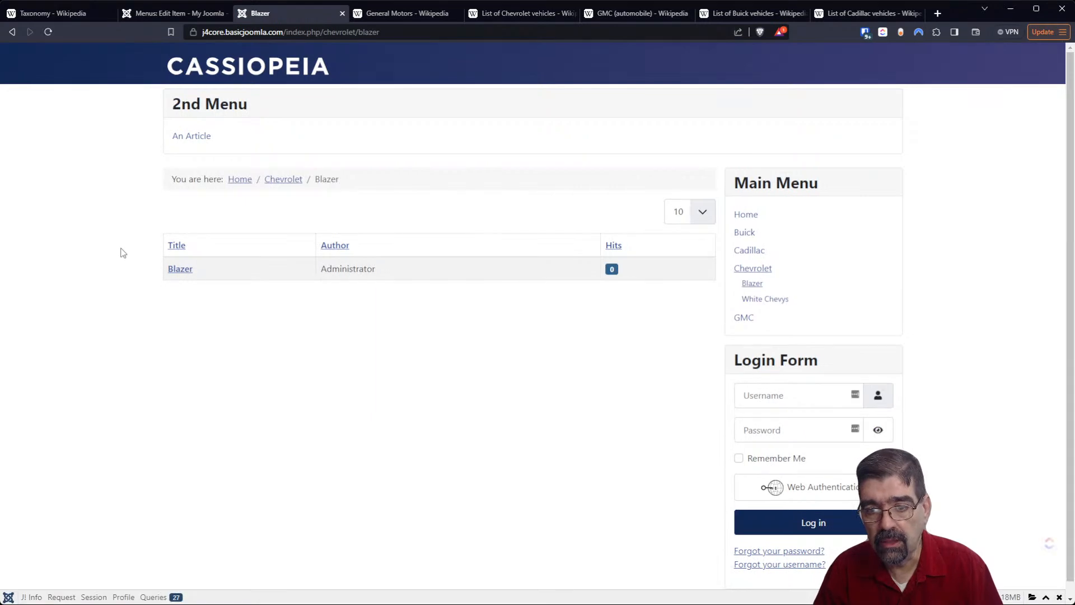
pyautogui.click(785, 304)
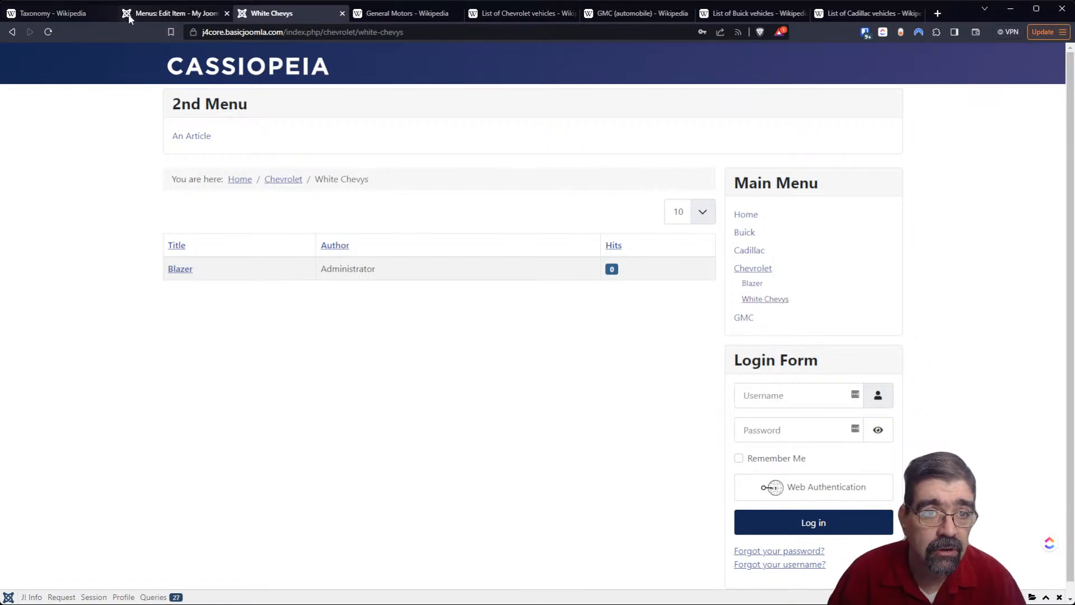
pyautogui.click(144, 15)
pyautogui.click(224, 106)
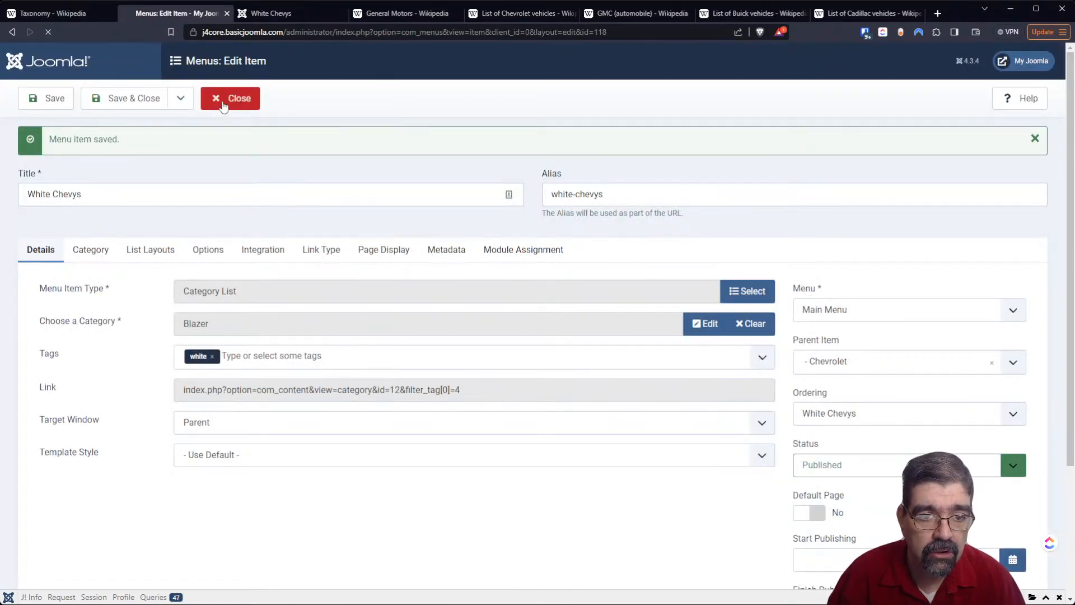
# - Open the White Chevys menu item from the Main Menu list for editing
pyautogui.scroll(-1, 503, 296)
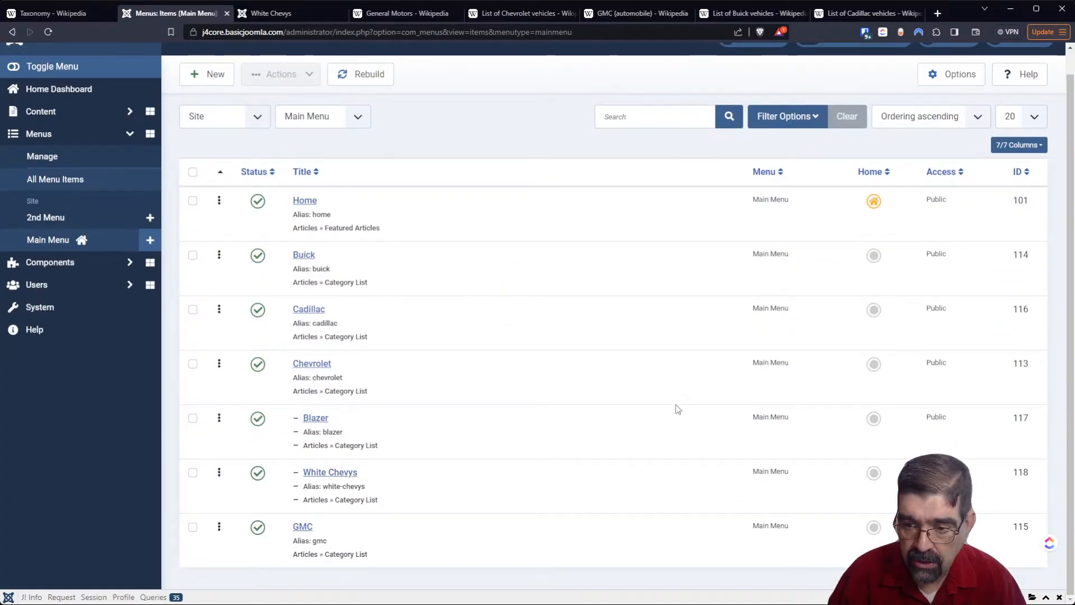
pyautogui.click(317, 475)
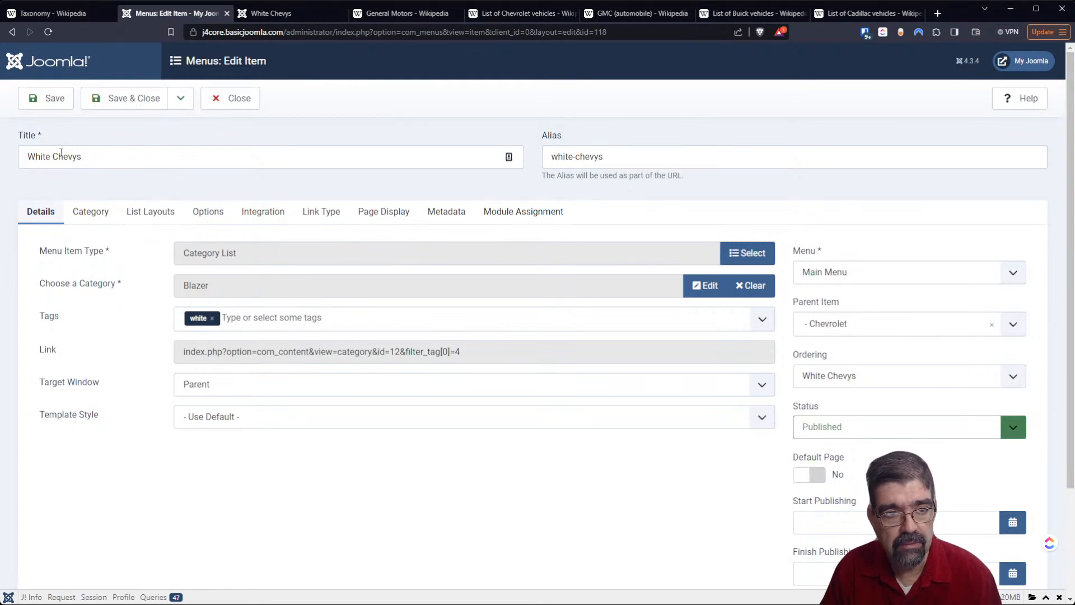
# - Retitle the menu item White Cars and clear its alias
pyautogui.doubleClick(54, 156)
pyautogui.write('Cars')
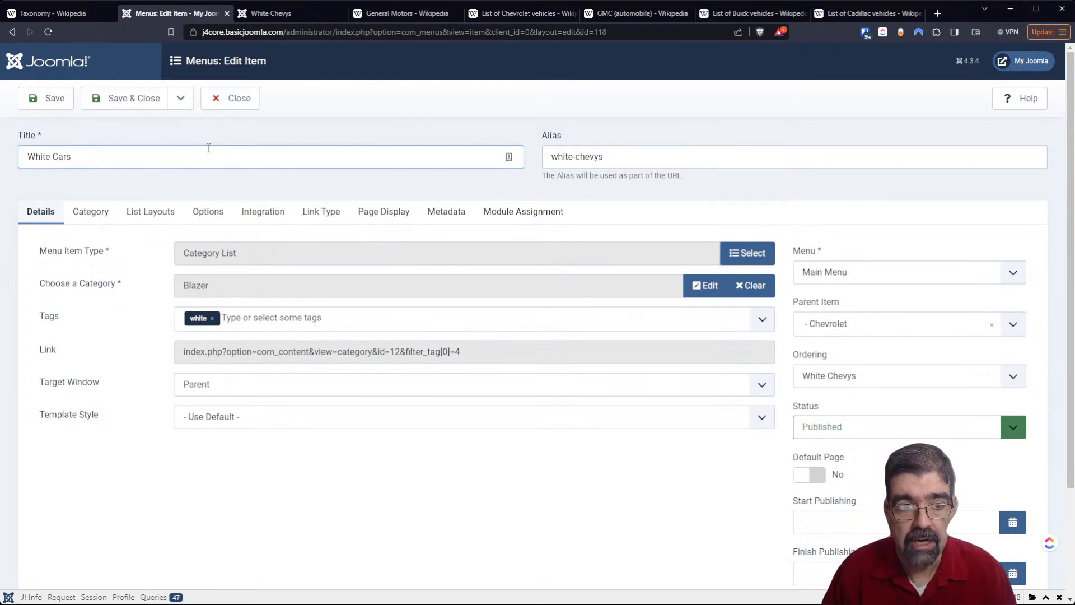
pyautogui.press('Tab')
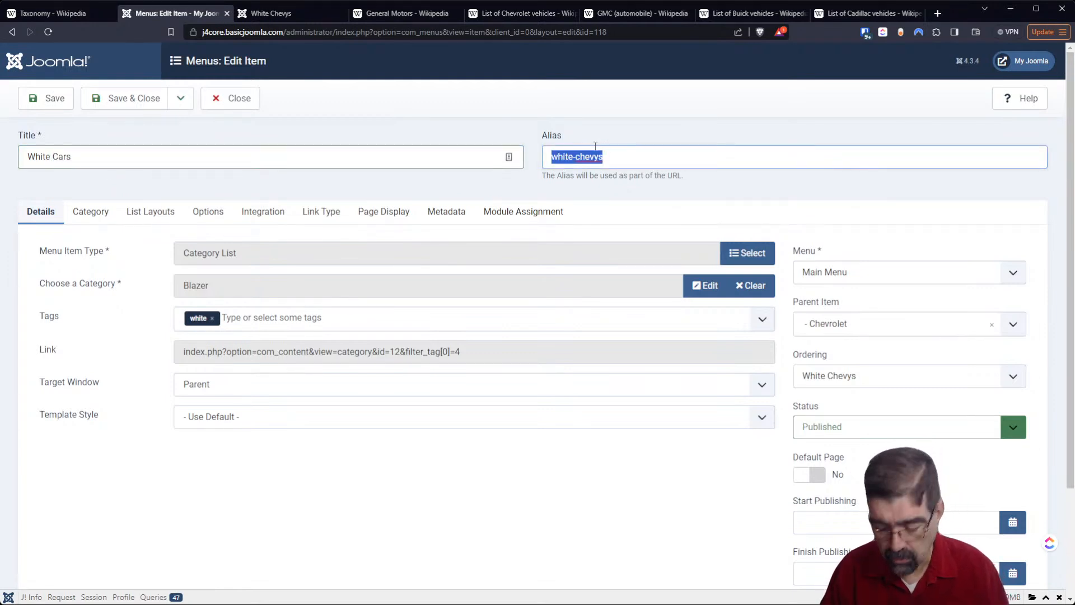
pyautogui.press('BackSpace')
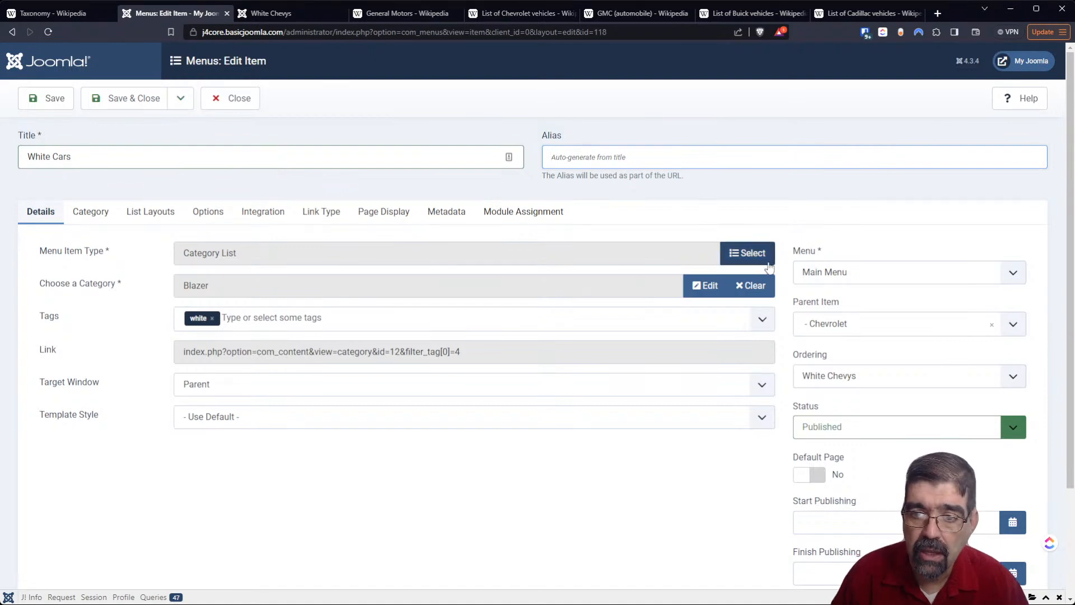
# - Change the White Chevys menu item type to Tagged Items from the Tags group
pyautogui.click(740, 258)
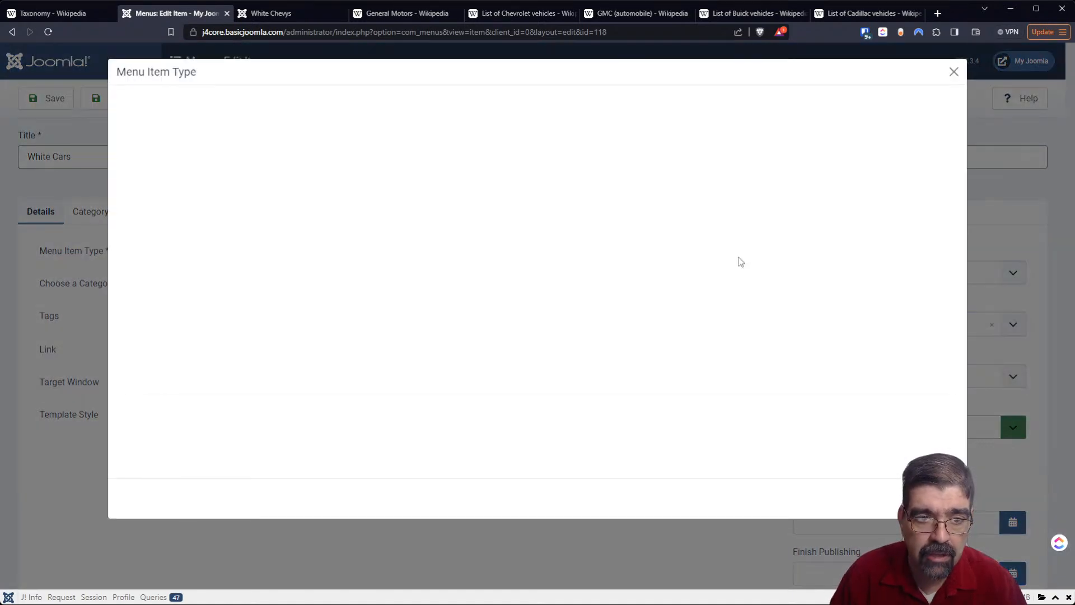
pyautogui.click(148, 327)
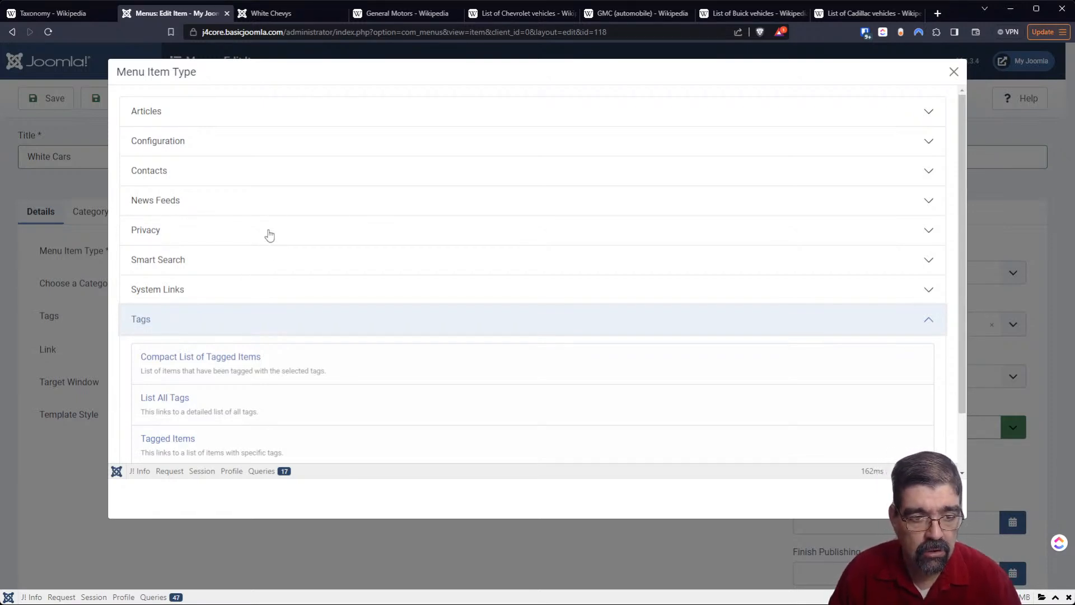
pyautogui.scroll(-1, 259, 239)
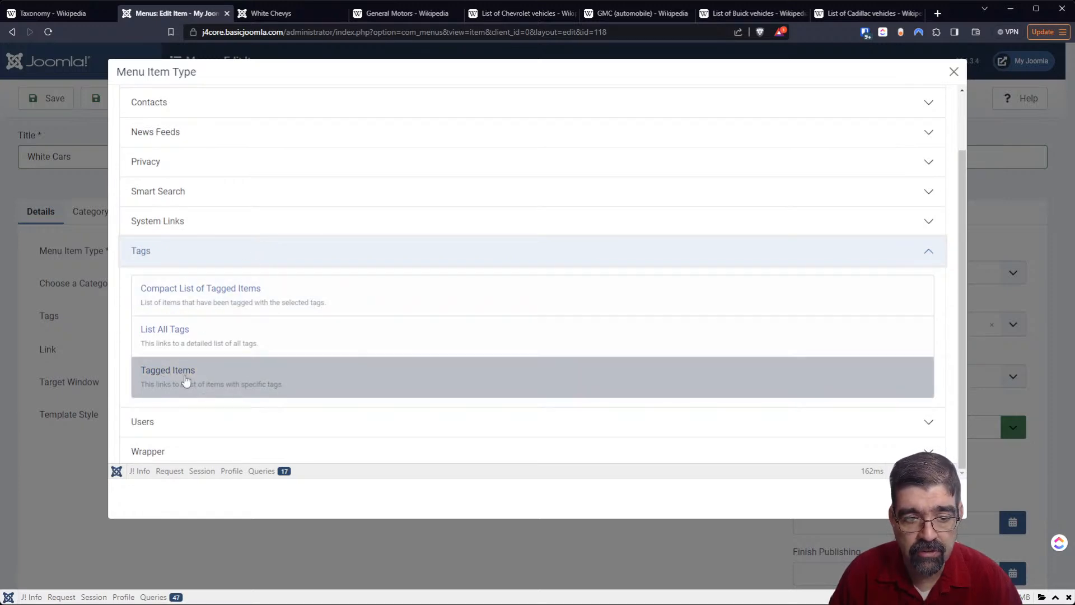
pyautogui.click(178, 383)
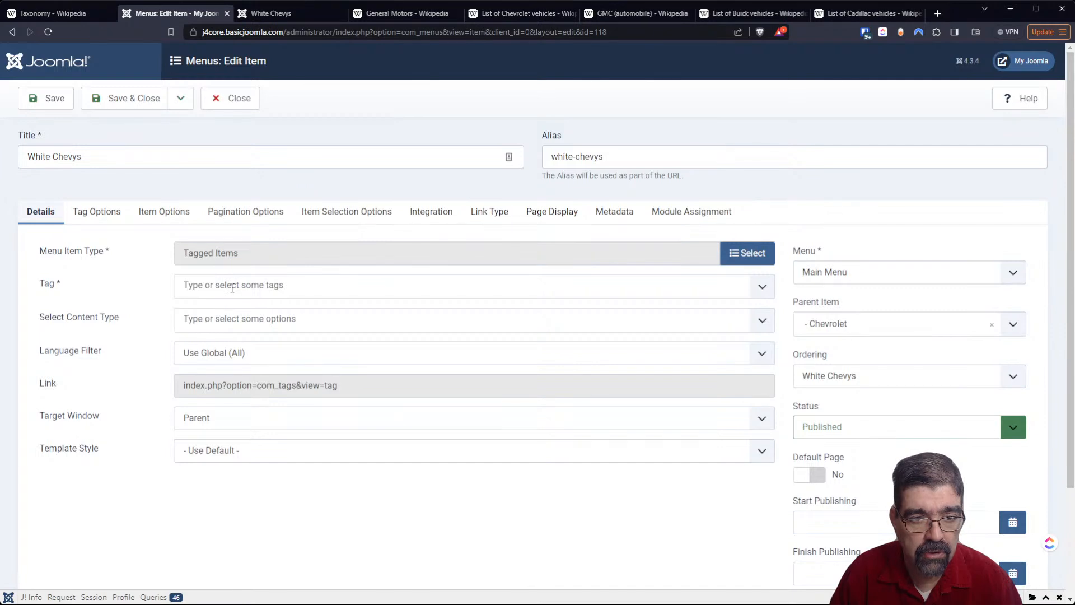
# - Assign the white tag to the Tagged Items menu item and set its parent item to No parent
pyautogui.click(233, 286)
pyautogui.write('white')
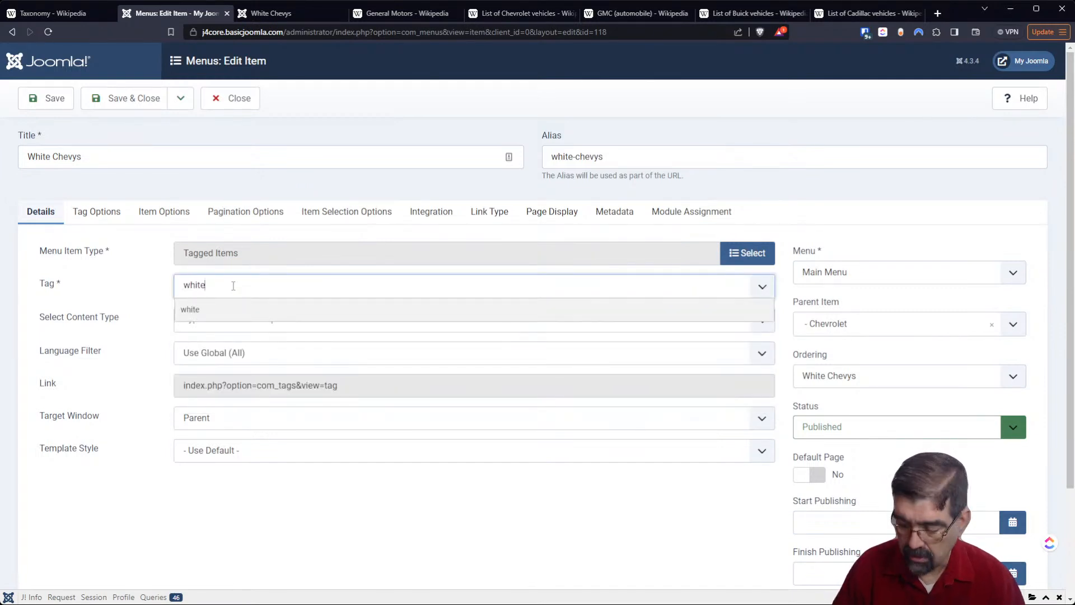
pyautogui.press('Return')
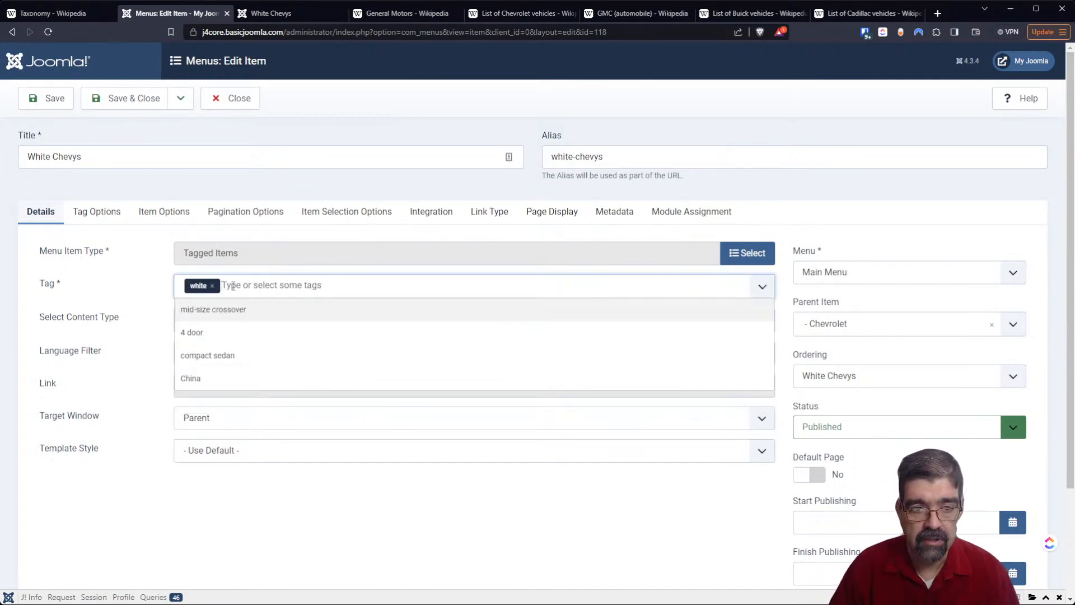
pyautogui.click(778, 199)
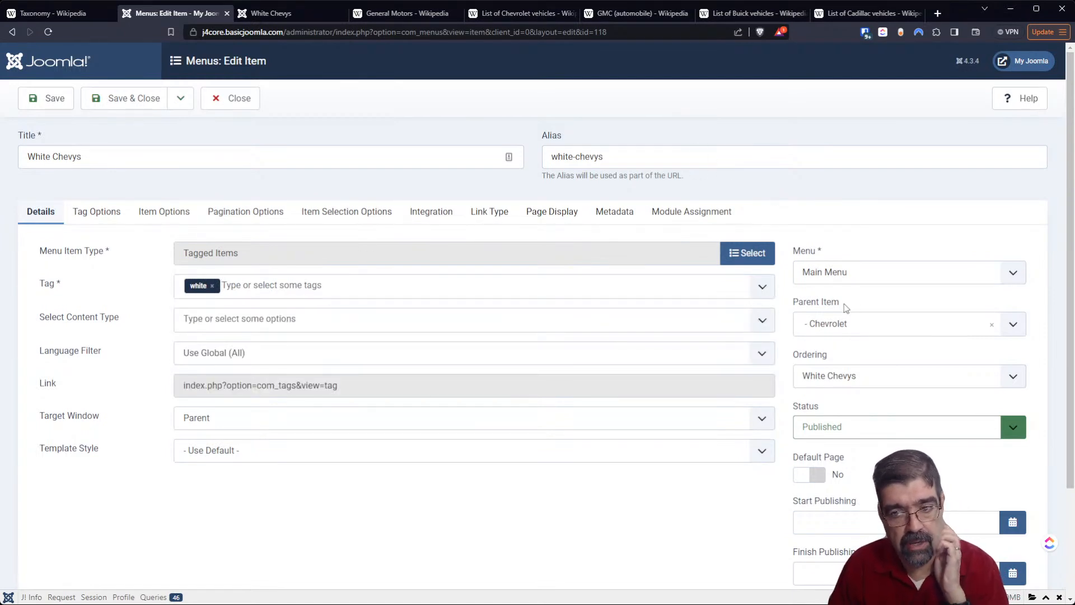
pyautogui.click(847, 318)
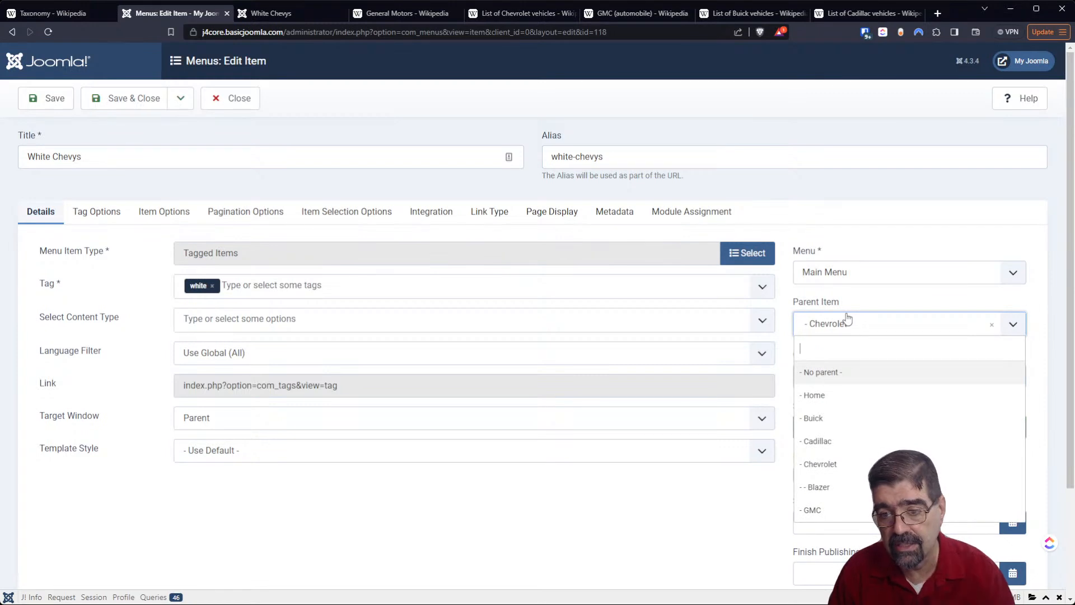
pyautogui.click(845, 372)
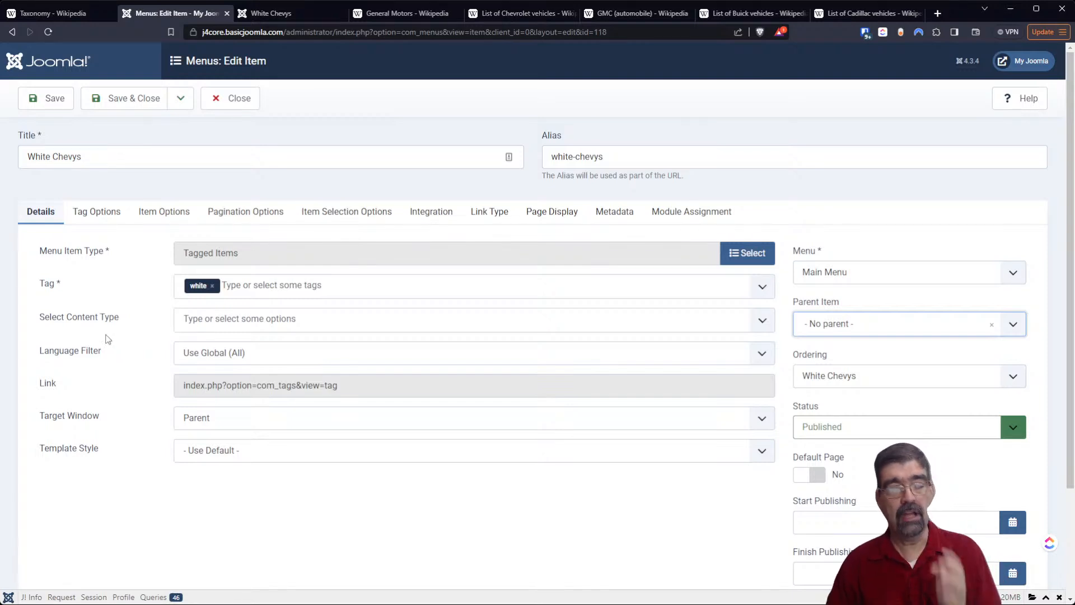
# - Limit the tagged items to the Article content type and save the menu item while keeping it open
pyautogui.click(226, 321)
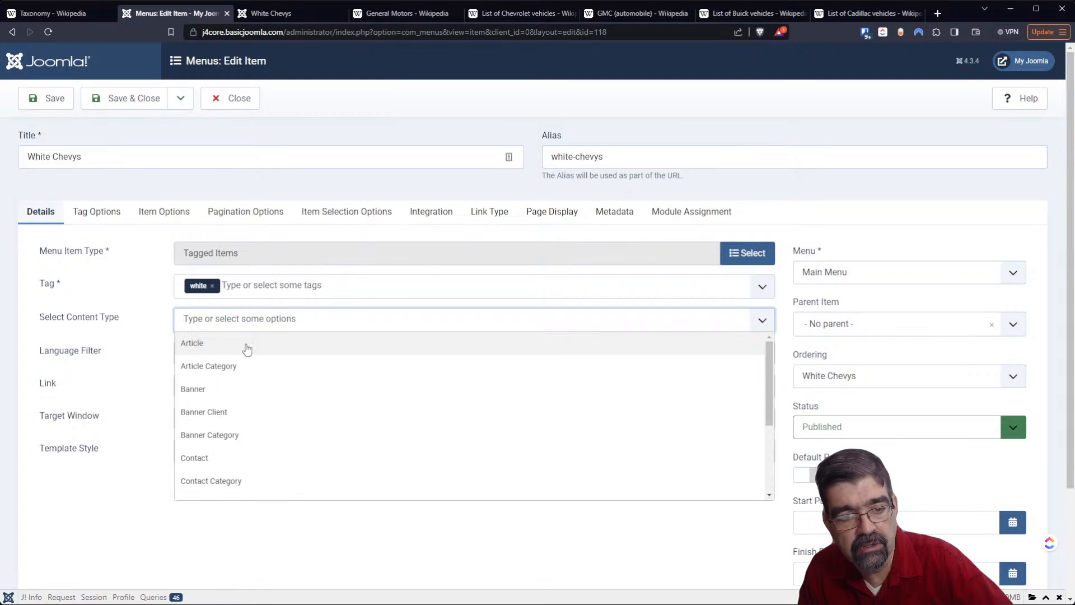
pyautogui.click(247, 348)
pyautogui.scroll(-3, 283, 380)
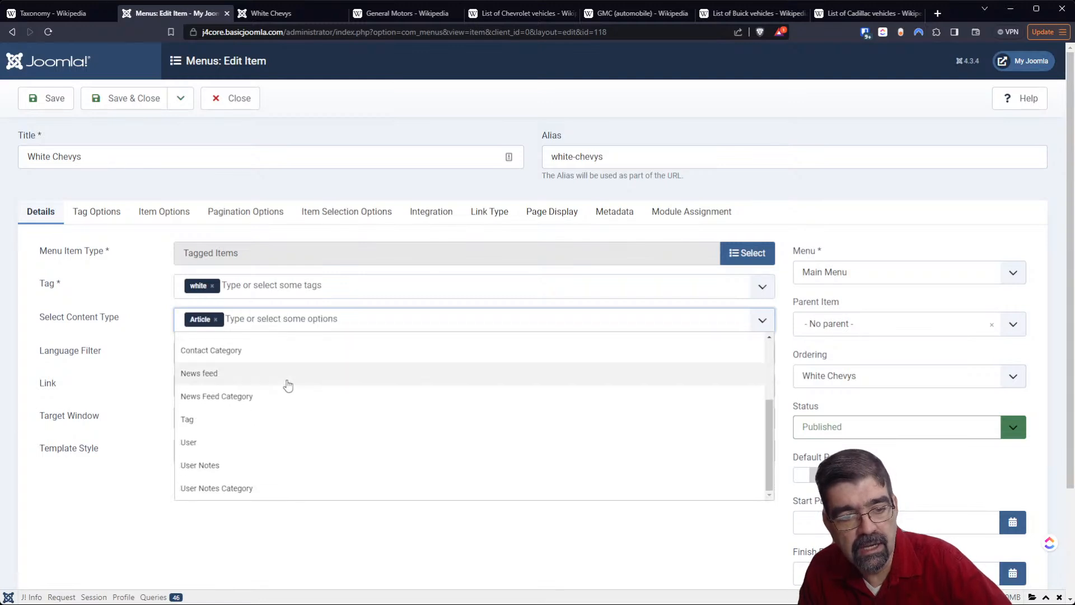
pyautogui.scroll(2, 287, 386)
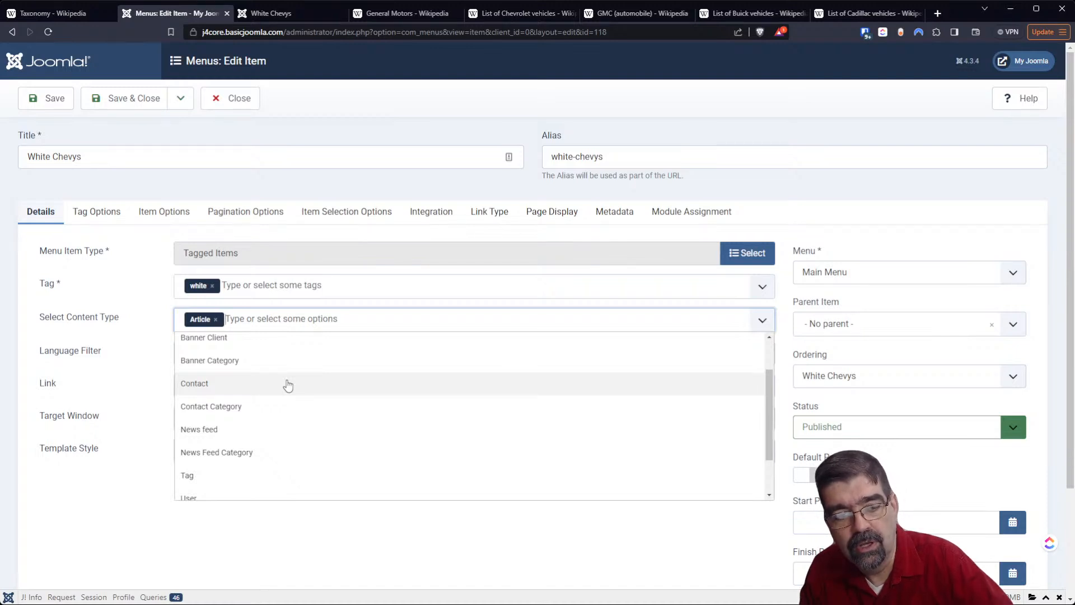
pyautogui.scroll(-3, 288, 385)
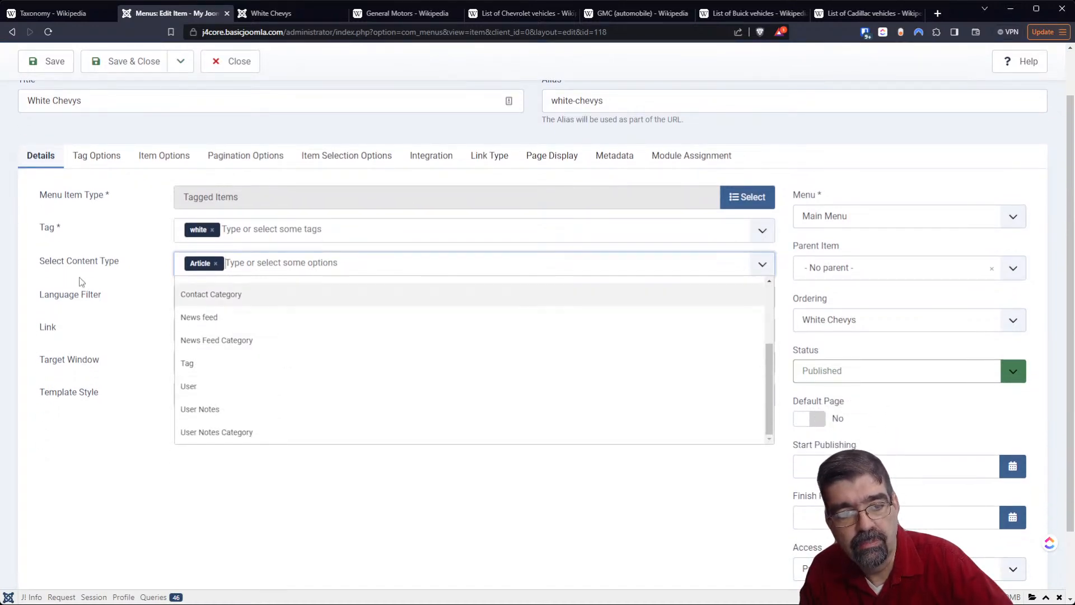
pyautogui.click(77, 509)
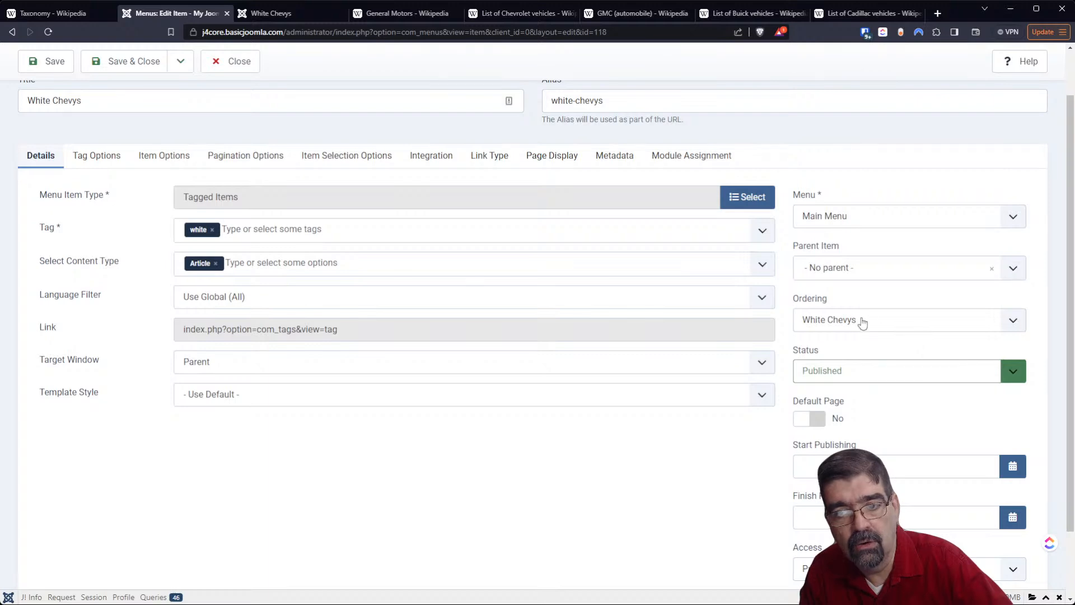
pyautogui.click(51, 63)
# - View the site's home page to check where White Chevys sits in the main menu, and return to the administrator
pyautogui.click(284, 13)
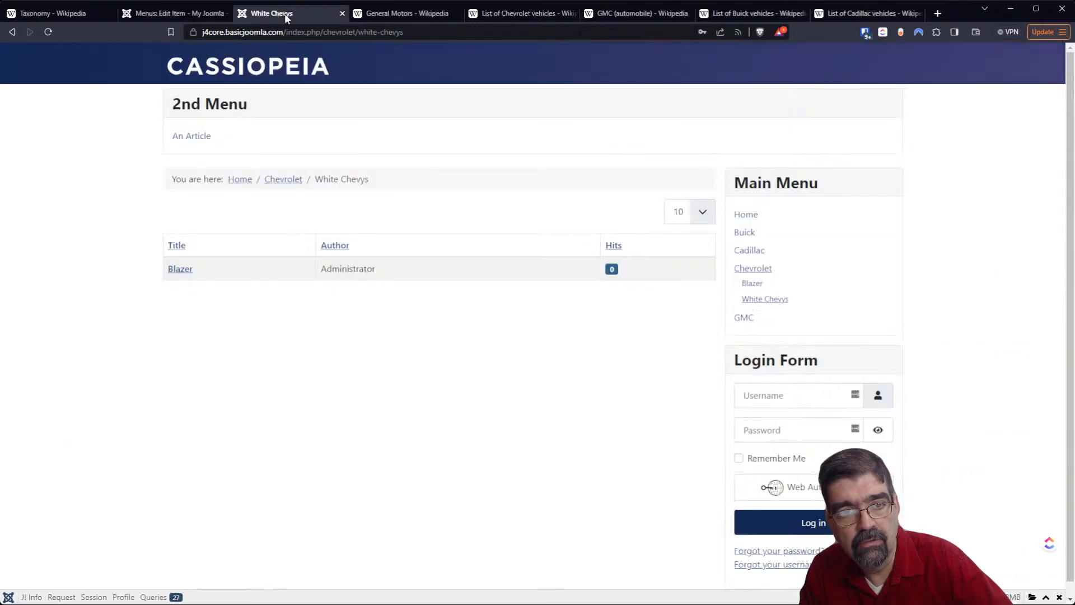
pyautogui.click(757, 218)
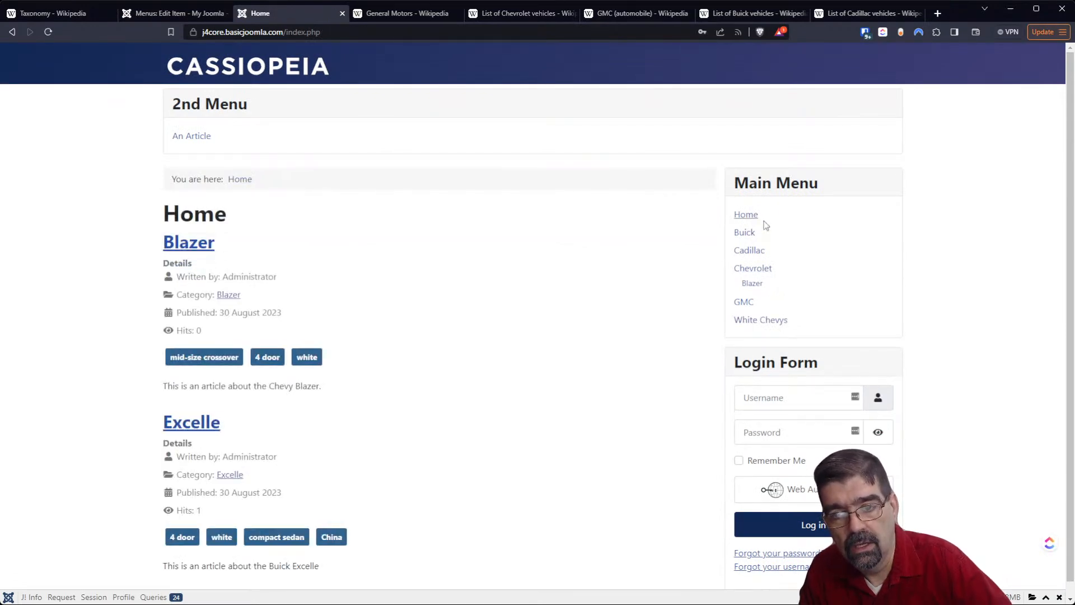
pyautogui.click(139, 15)
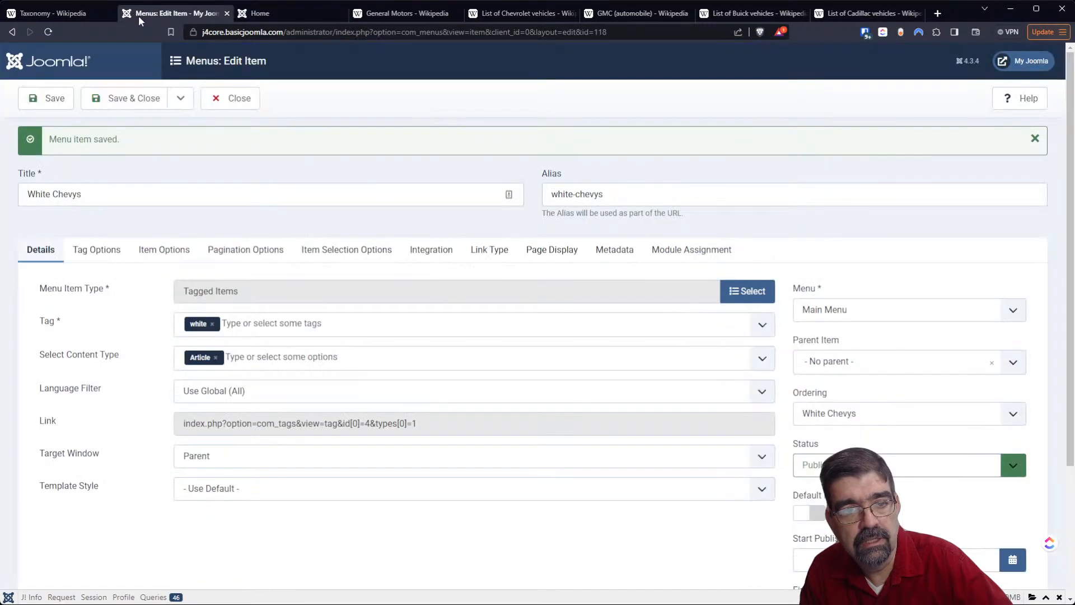
# - Rename the menu item to White Cars, clear its alias for automatic generation, and save it while keeping it open
pyautogui.doubleClick(68, 196)
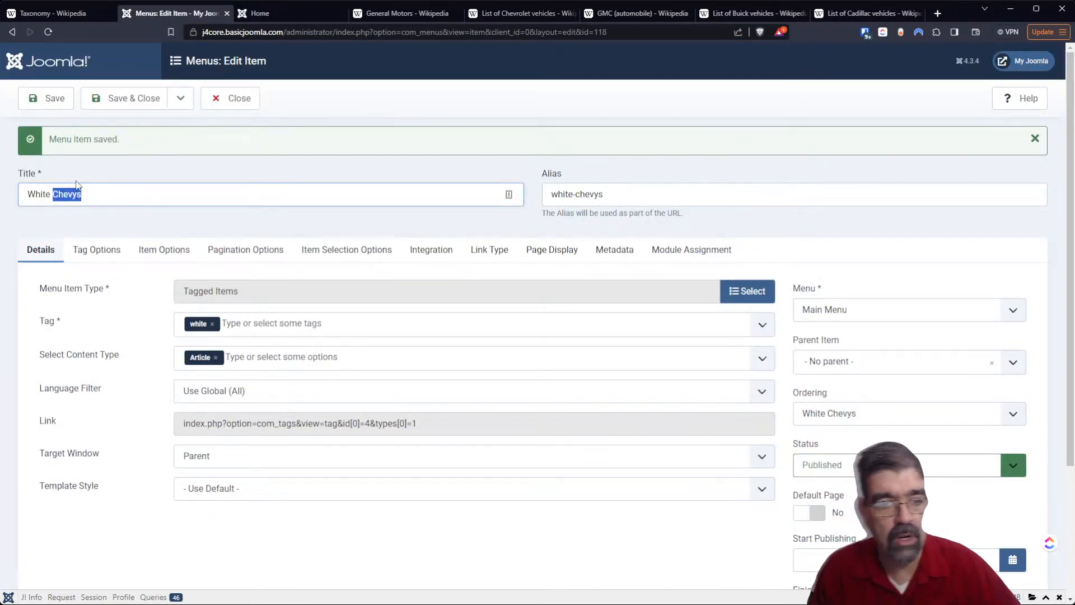
pyautogui.press('BackSpace')
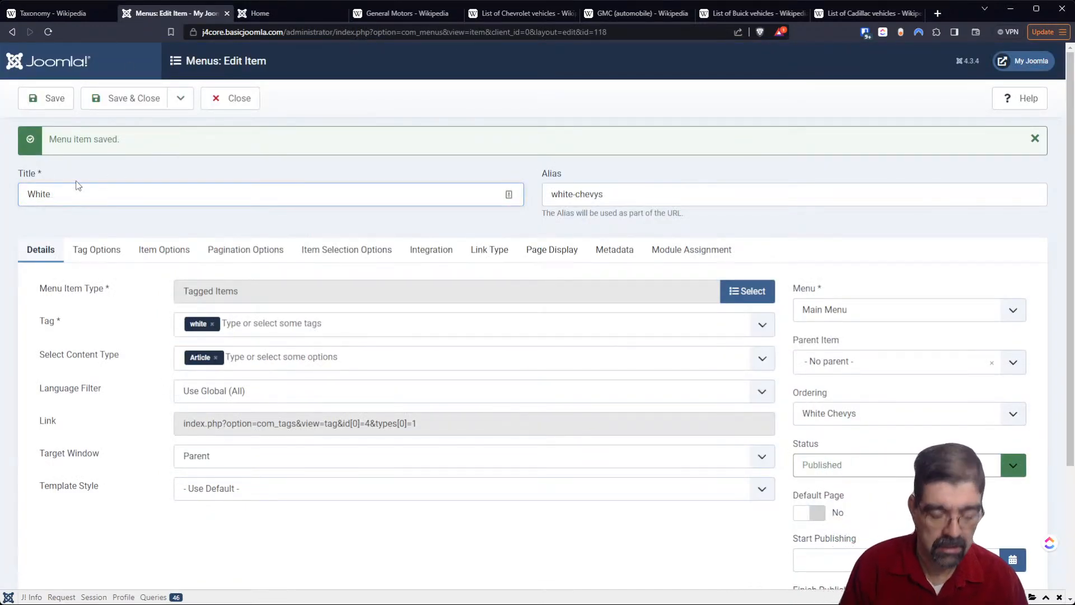
pyautogui.write('Cars')
pyautogui.press('Tab')
pyautogui.press('BackSpace')
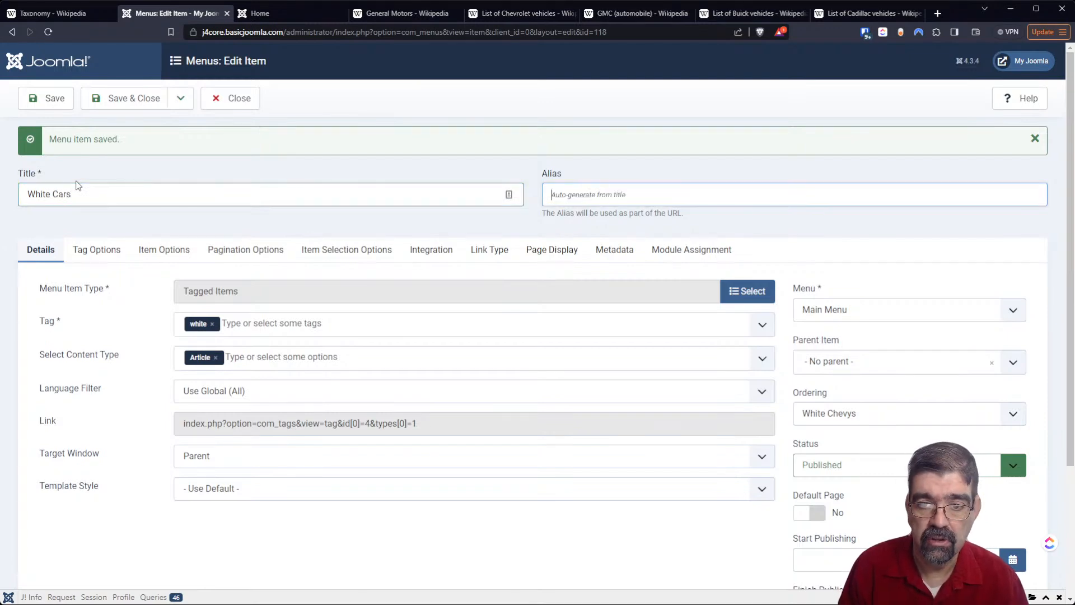
pyautogui.click(46, 98)
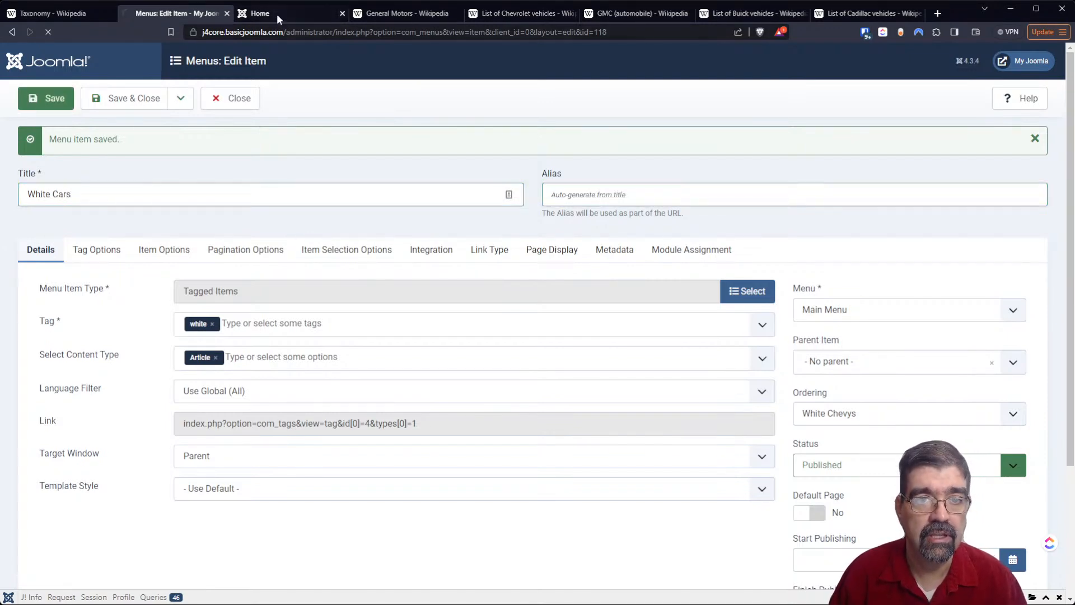
# - Reload the front end, view the White Cars page and its Blazer article, and go back to the tagged list
pyautogui.click(279, 12)
pyautogui.click(48, 32)
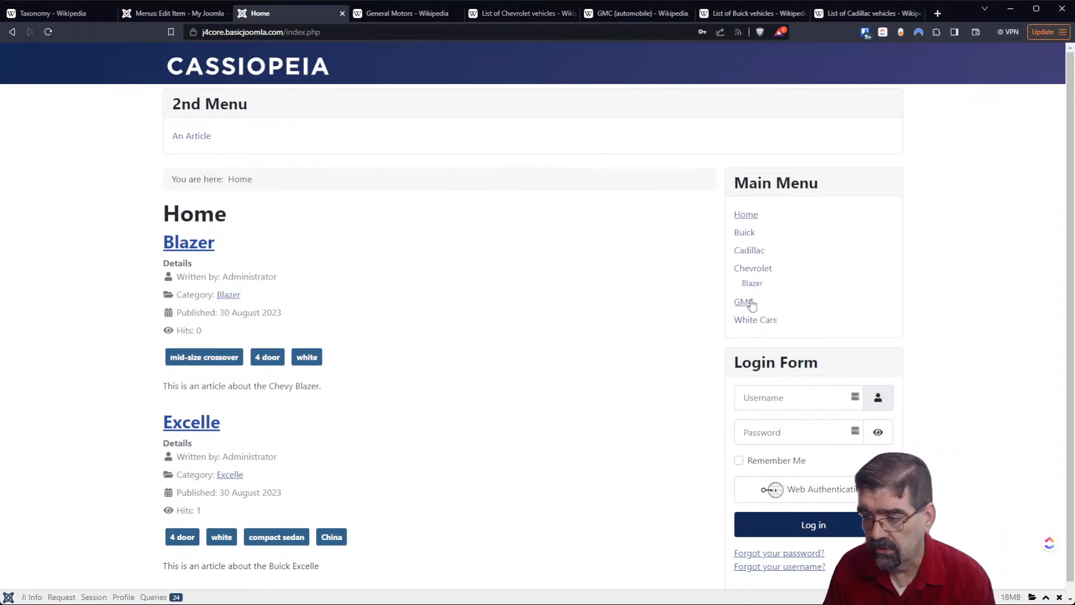
pyautogui.click(751, 321)
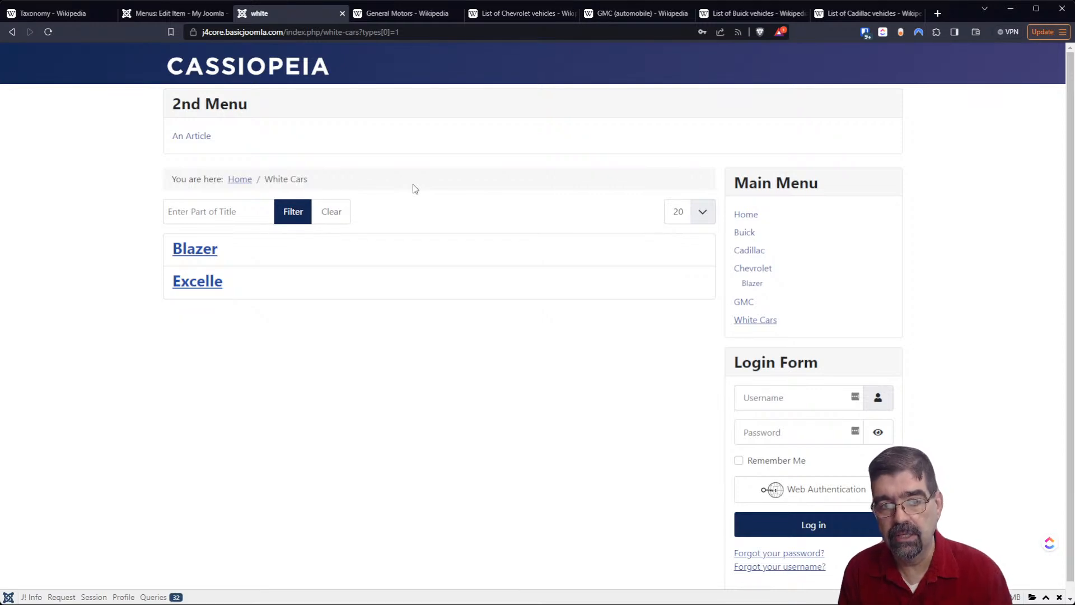
pyautogui.click(195, 254)
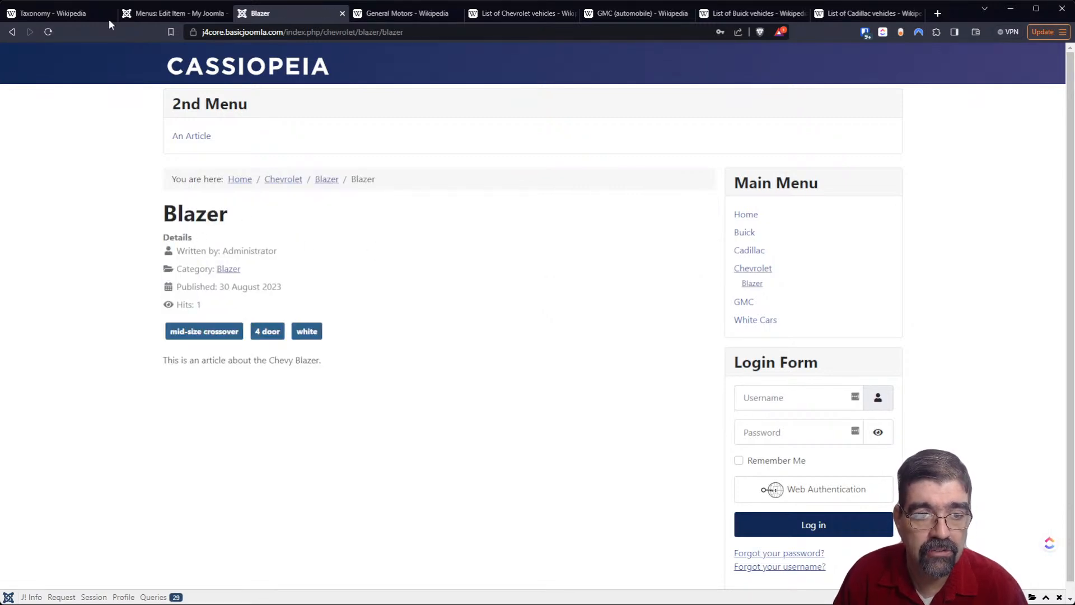
pyautogui.click(11, 32)
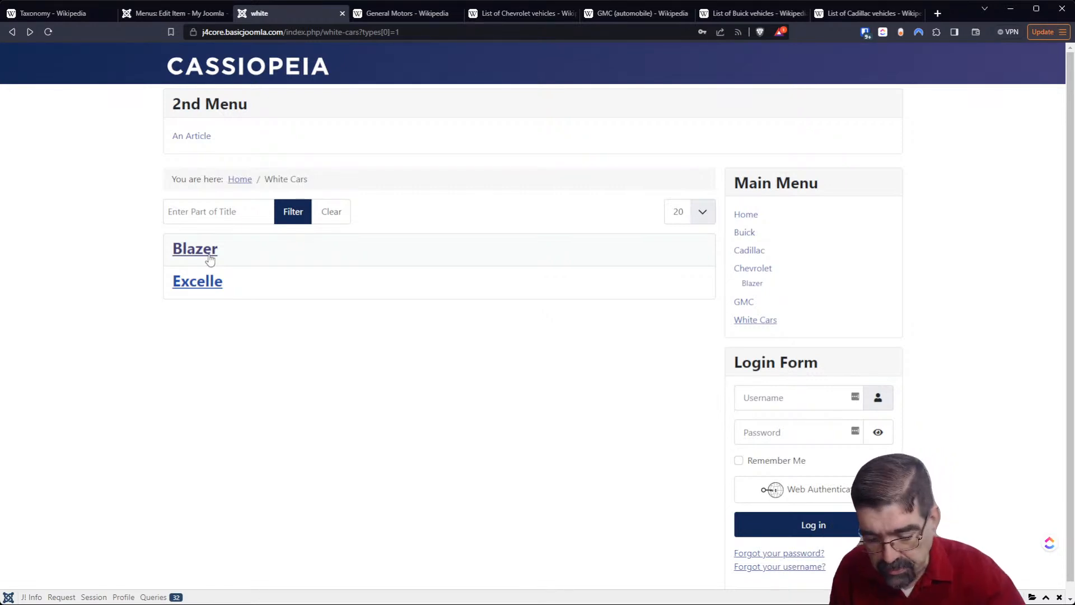
# - Return to the administrator and save and close the White Cars menu item
pyautogui.click(188, 15)
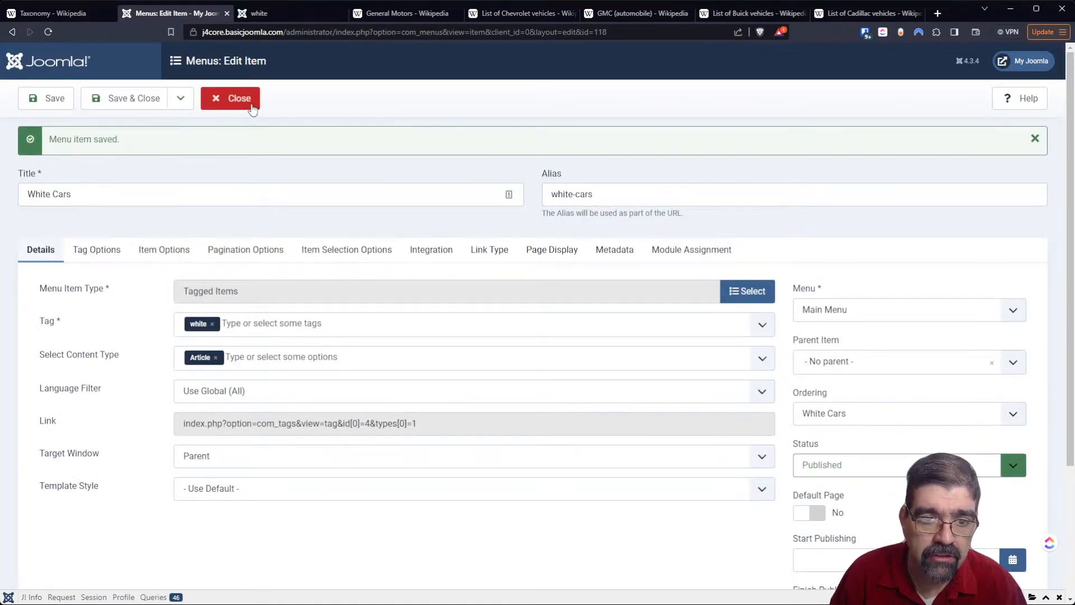
pyautogui.click(261, 15)
pyautogui.click(230, 17)
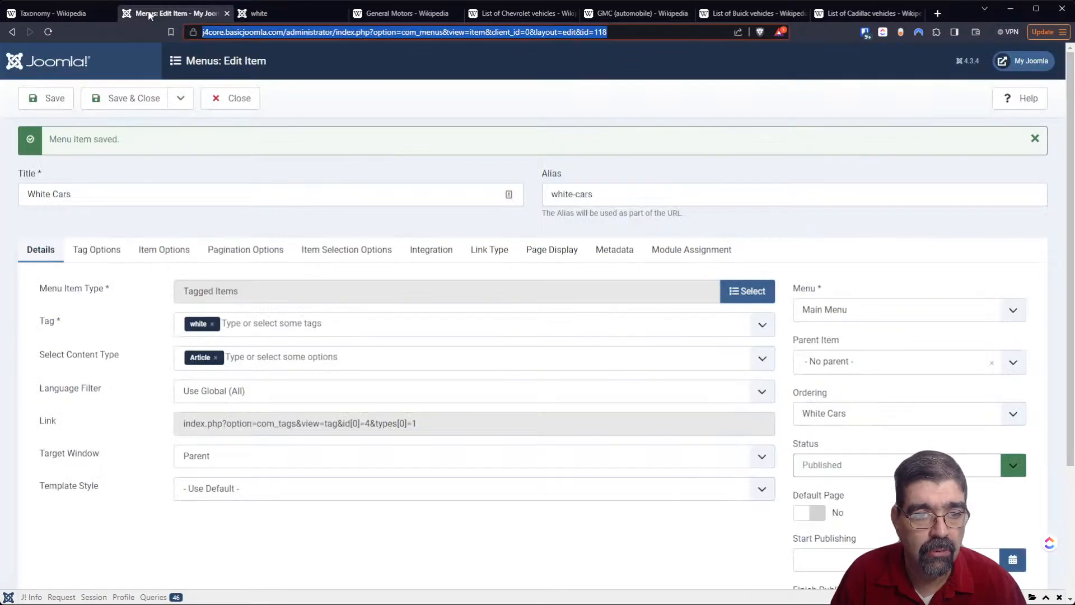
pyautogui.click(128, 105)
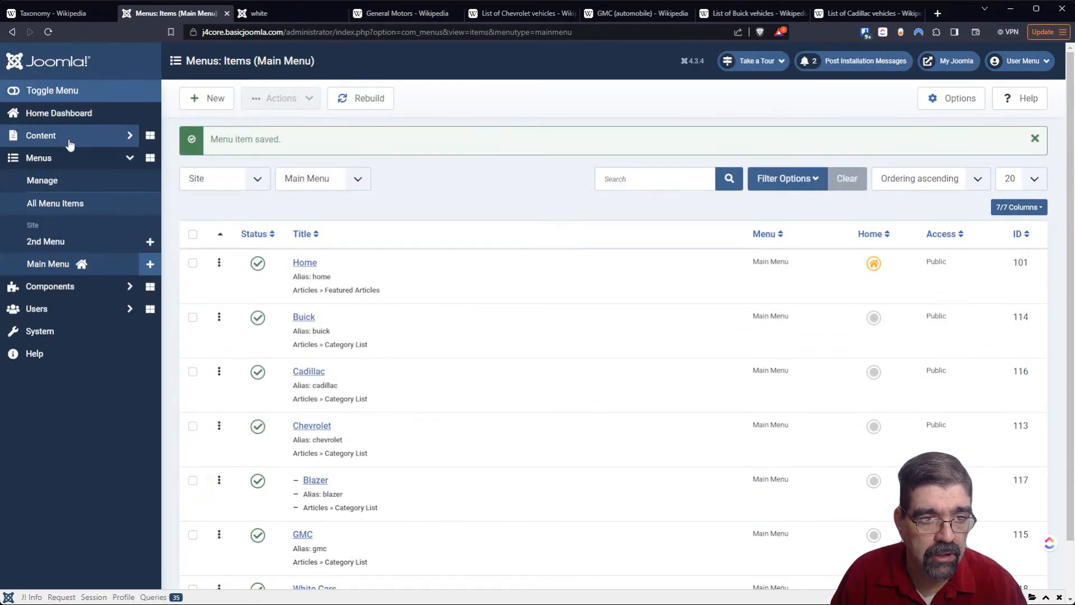
# - View the list of article categories and the list of tags to compare their ordering
pyautogui.click(70, 144)
pyautogui.click(47, 180)
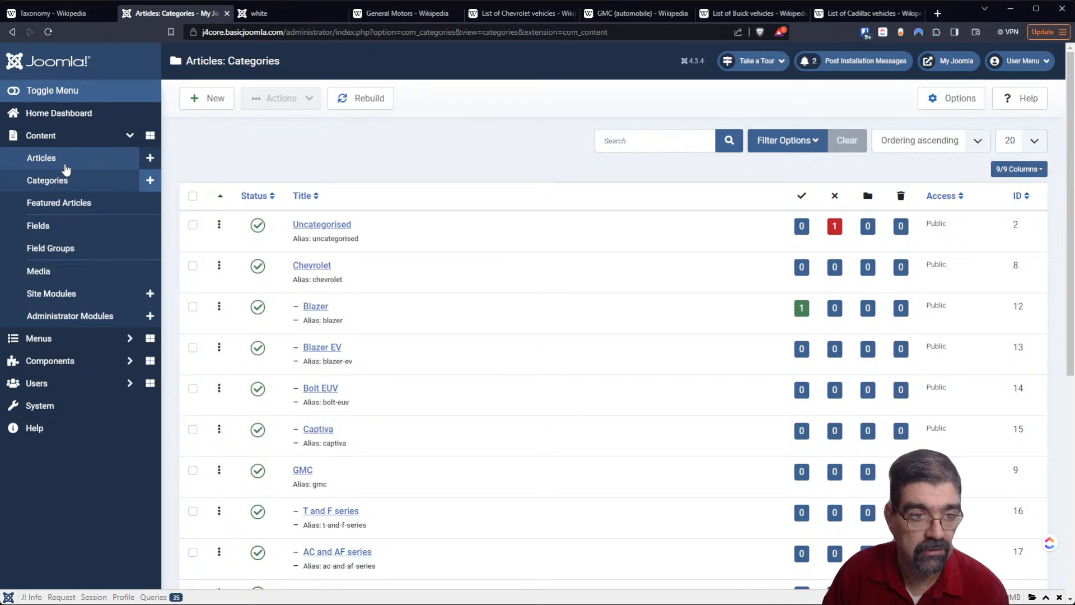
pyautogui.click(50, 360)
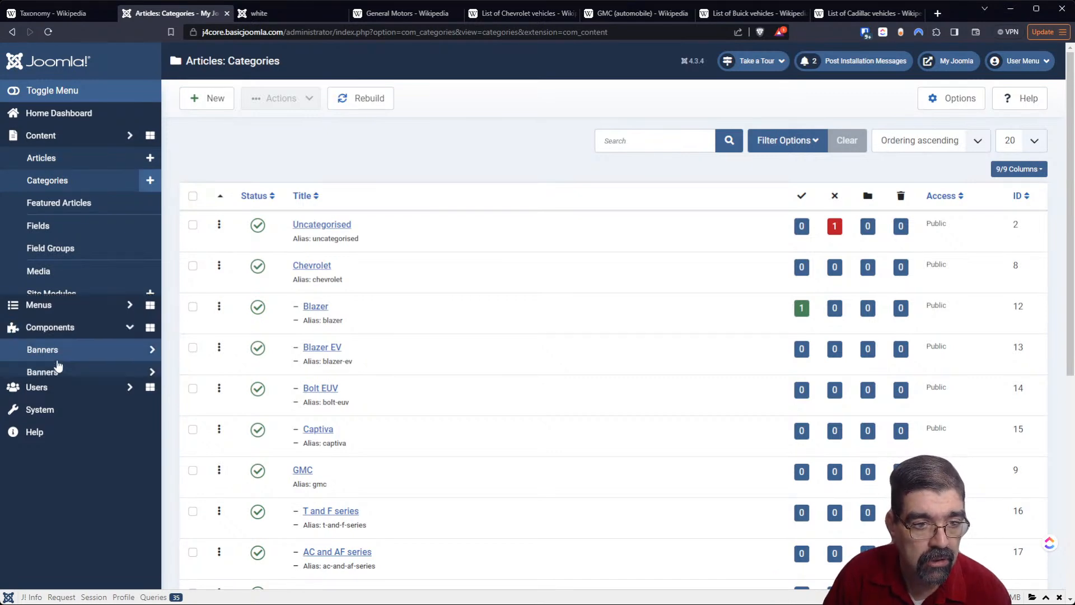
pyautogui.click(51, 386)
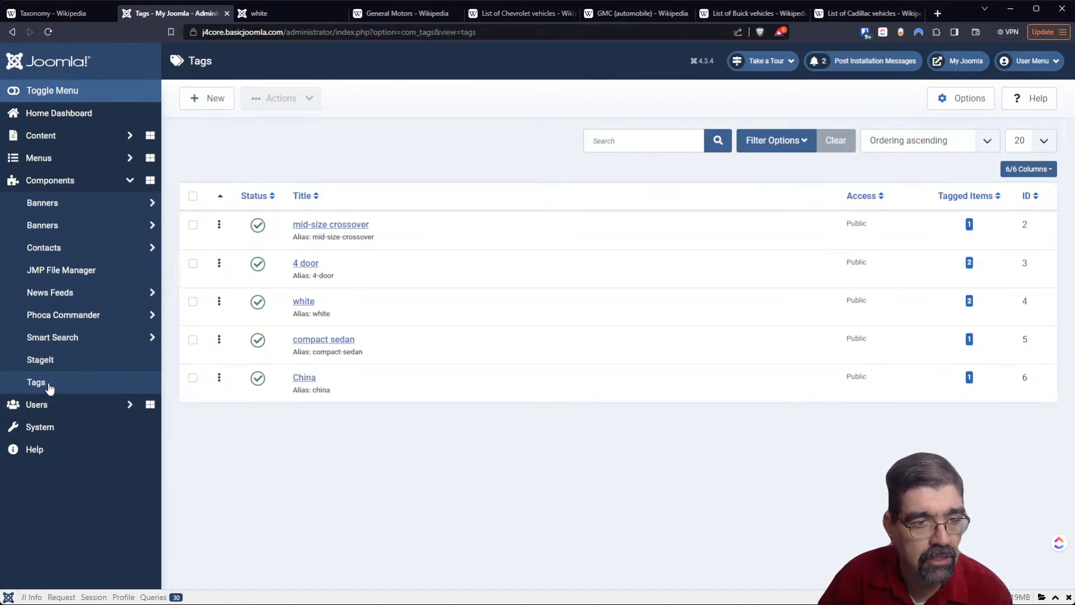
# - Limit the article categories list to max level 1 and reorder the brands as Buick, Cadillac, Chevrolet, GMC
pyautogui.click(70, 136)
pyautogui.click(67, 181)
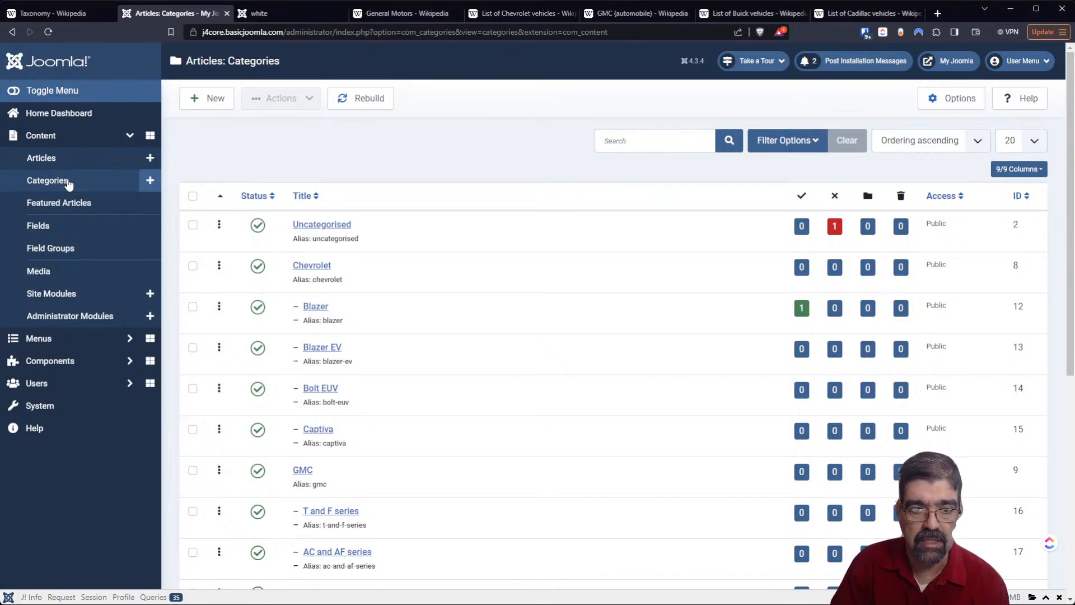
pyautogui.scroll(-2, 496, 283)
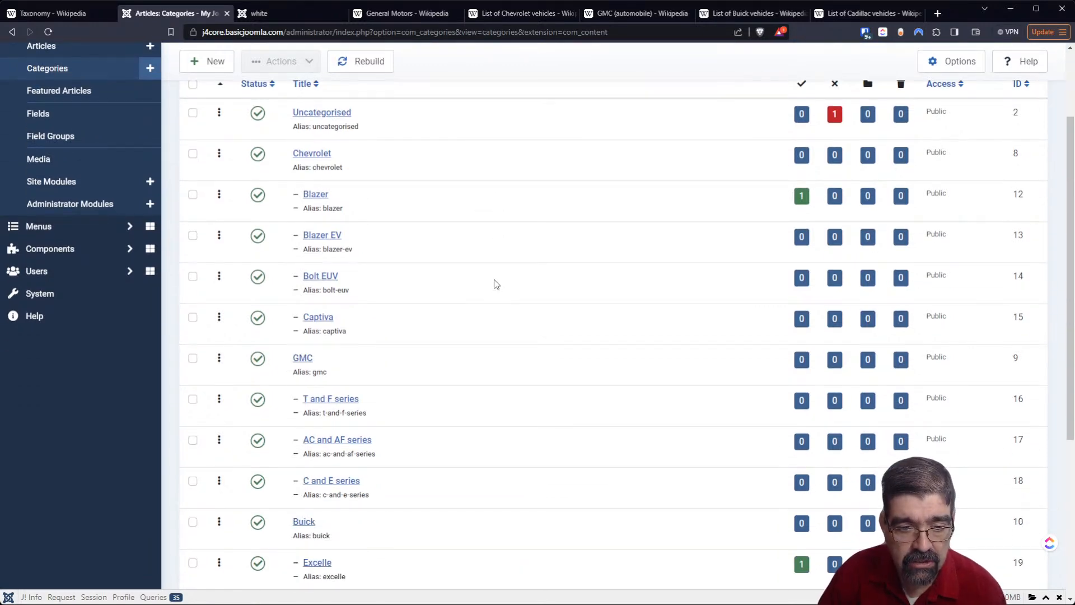
pyautogui.scroll(2, 494, 282)
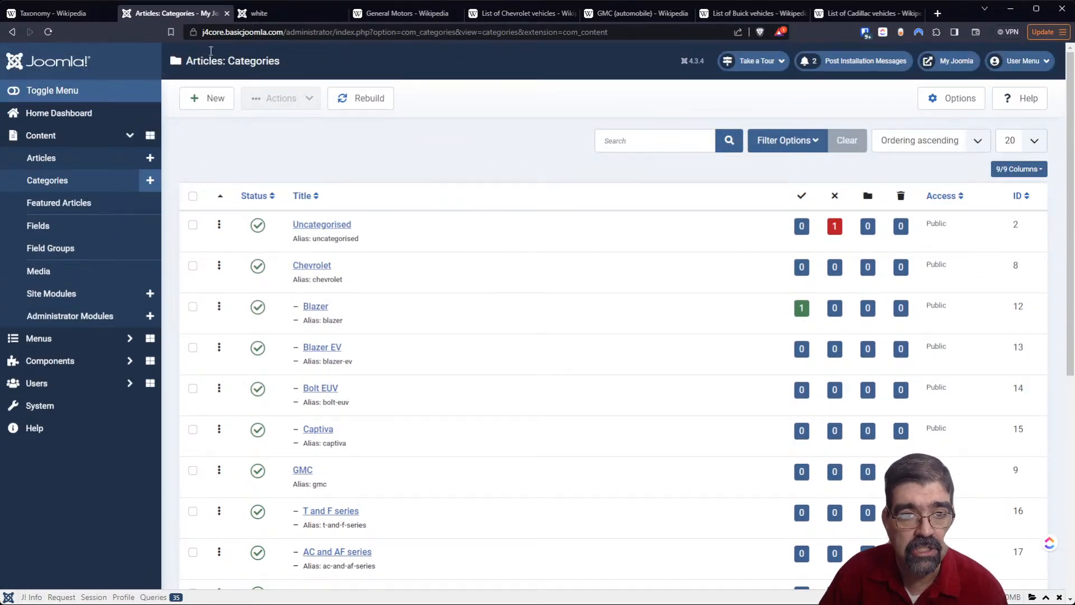
pyautogui.click(802, 149)
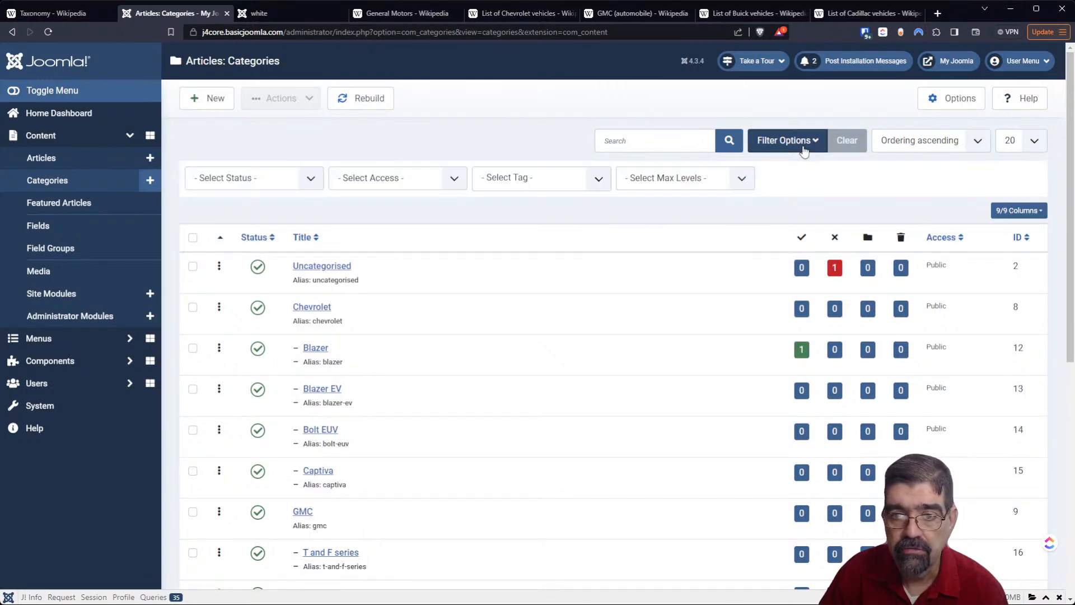
pyautogui.click(733, 213)
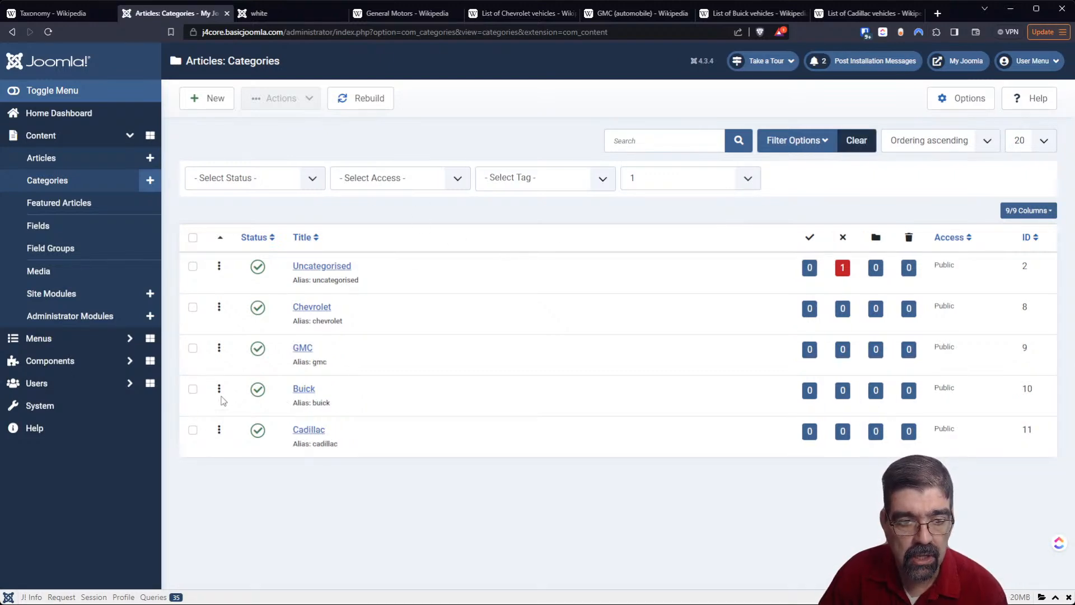
pyautogui.moveTo(219, 390); pyautogui.dragTo(228, 327)
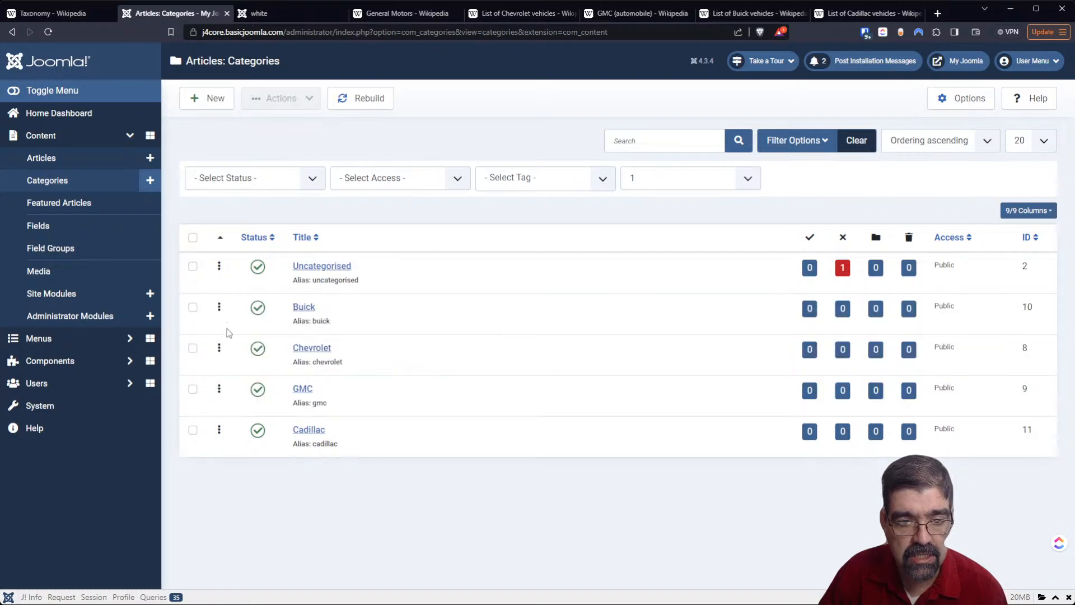
pyautogui.moveTo(219, 430); pyautogui.dragTo(219, 349)
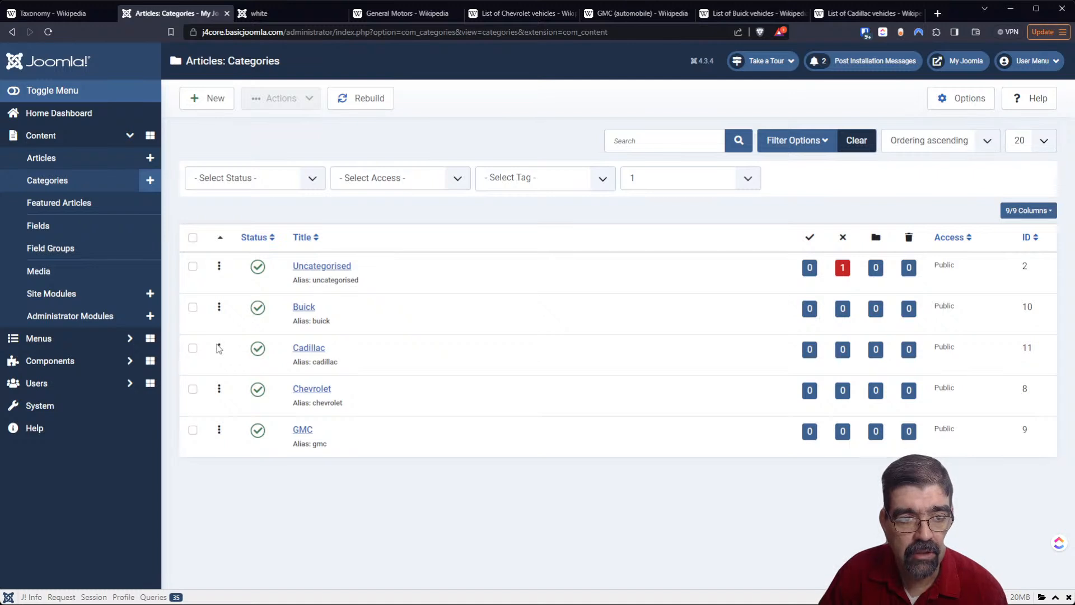
# - Start a new article to check the order of its category and tag choices, and cancel it
pyautogui.click(150, 159)
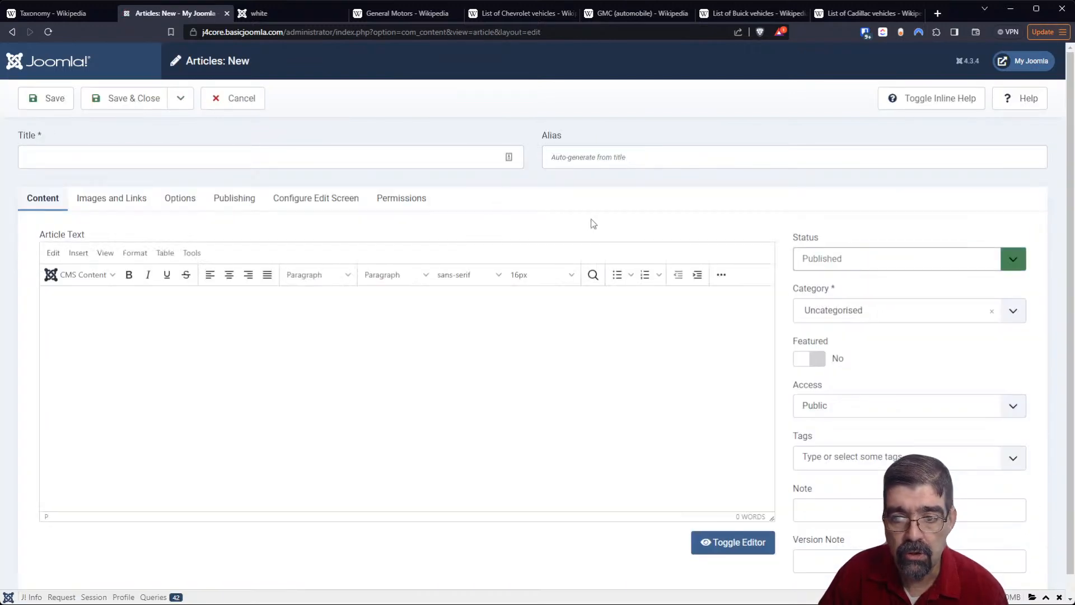
pyautogui.click(1014, 310)
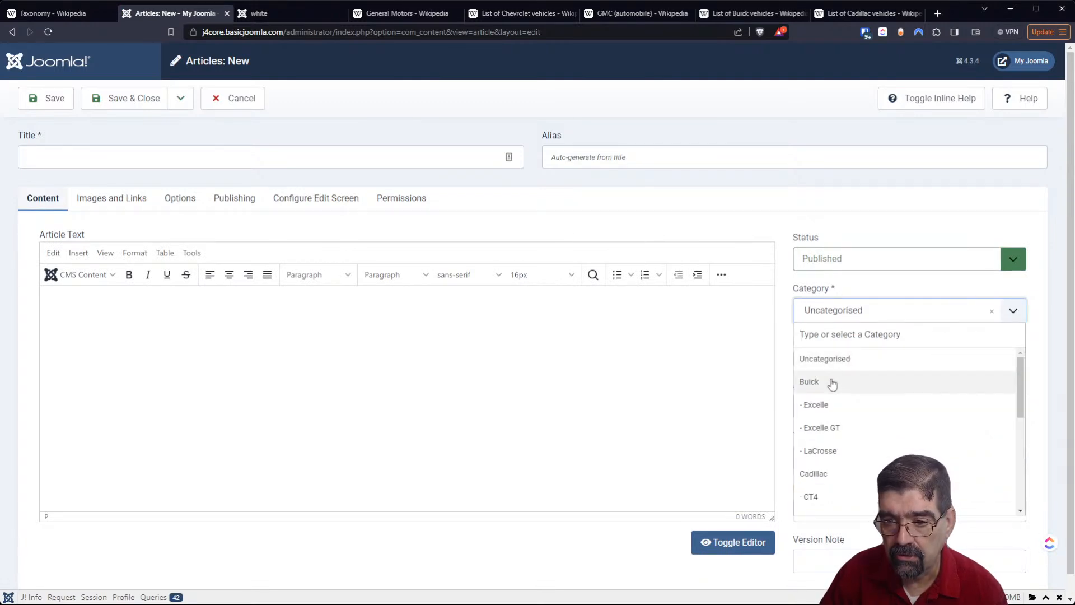
pyautogui.scroll(-3, 832, 384)
pyautogui.scroll(-2, 832, 384)
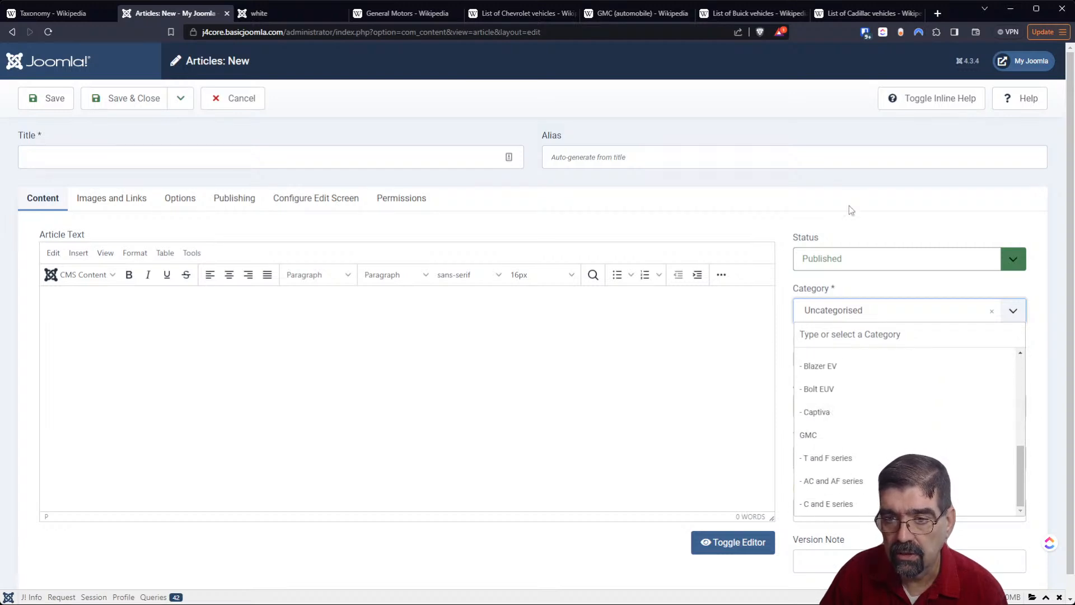
pyautogui.click(848, 204)
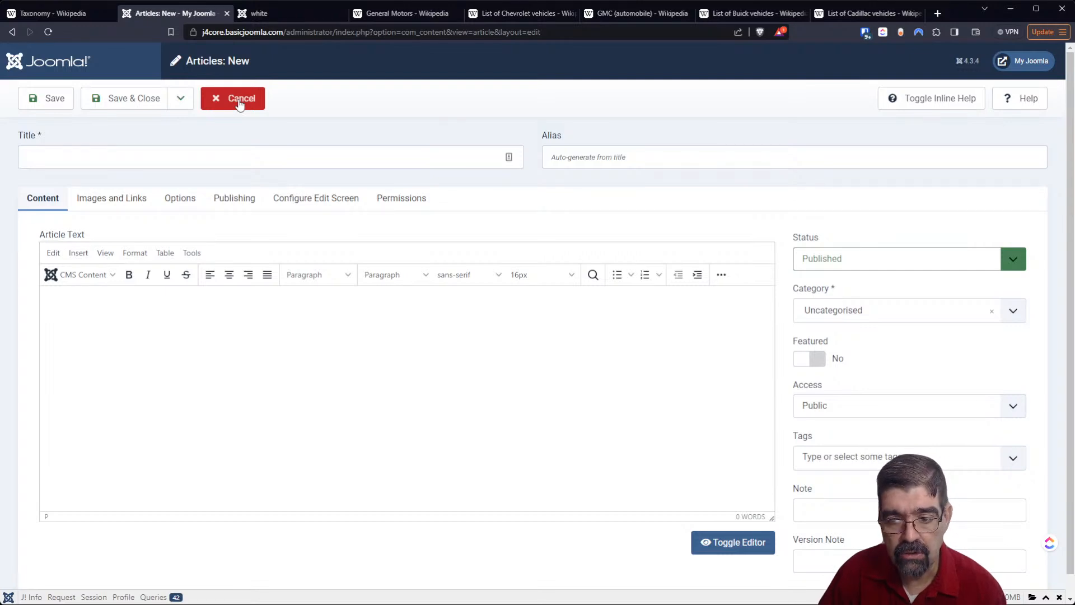
pyautogui.click(831, 455)
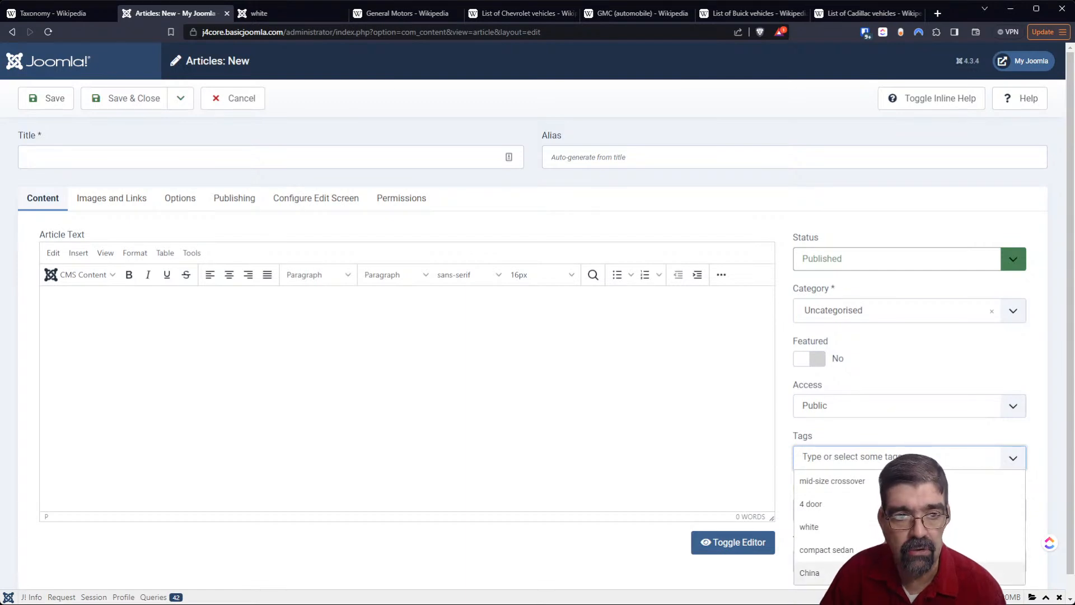
pyautogui.click(241, 99)
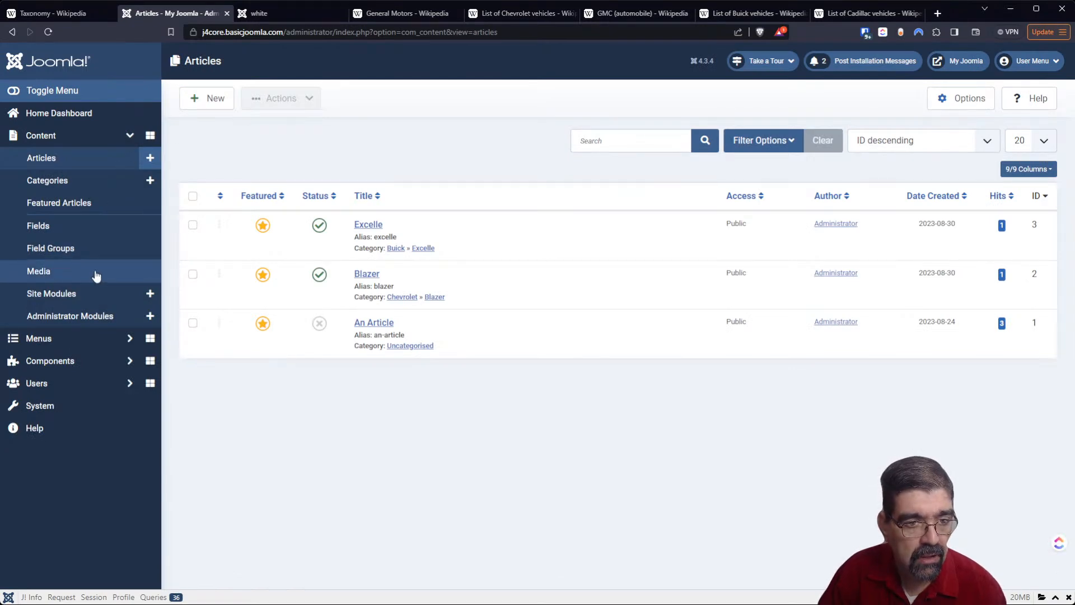
# - Reorder the tags alphabetically as 4 door, China, compact sedan, mid-size crossover, white
pyautogui.click(54, 367)
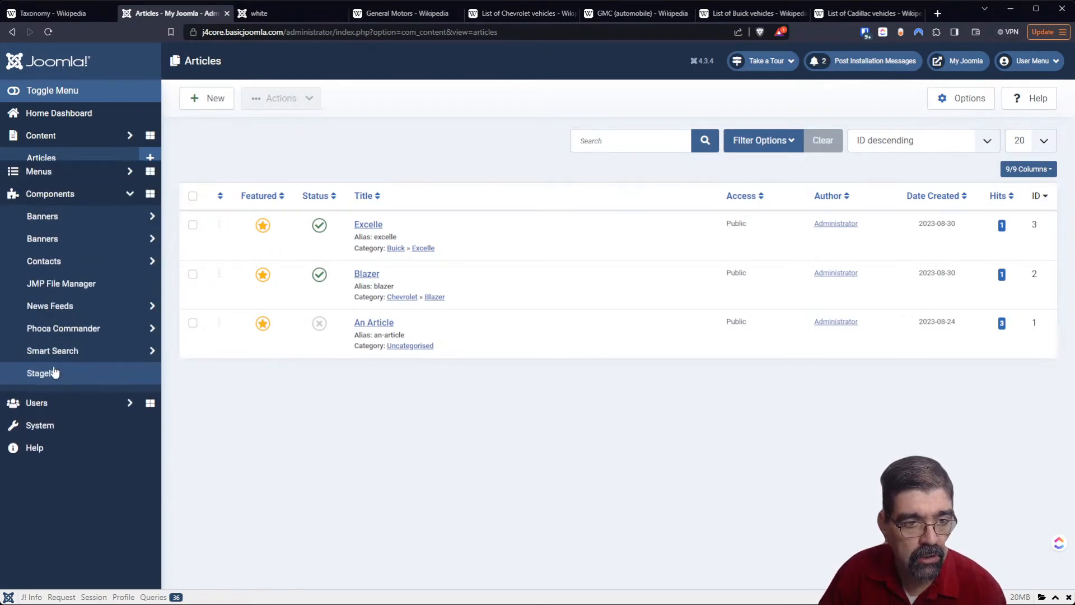
pyautogui.click(52, 385)
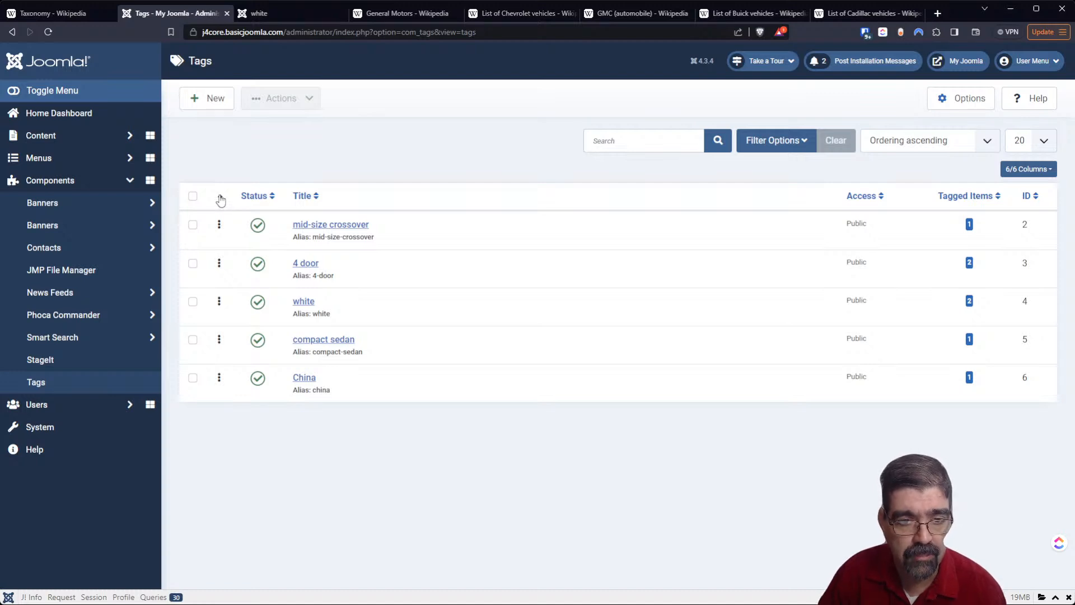
pyautogui.moveTo(220, 263); pyautogui.dragTo(224, 226)
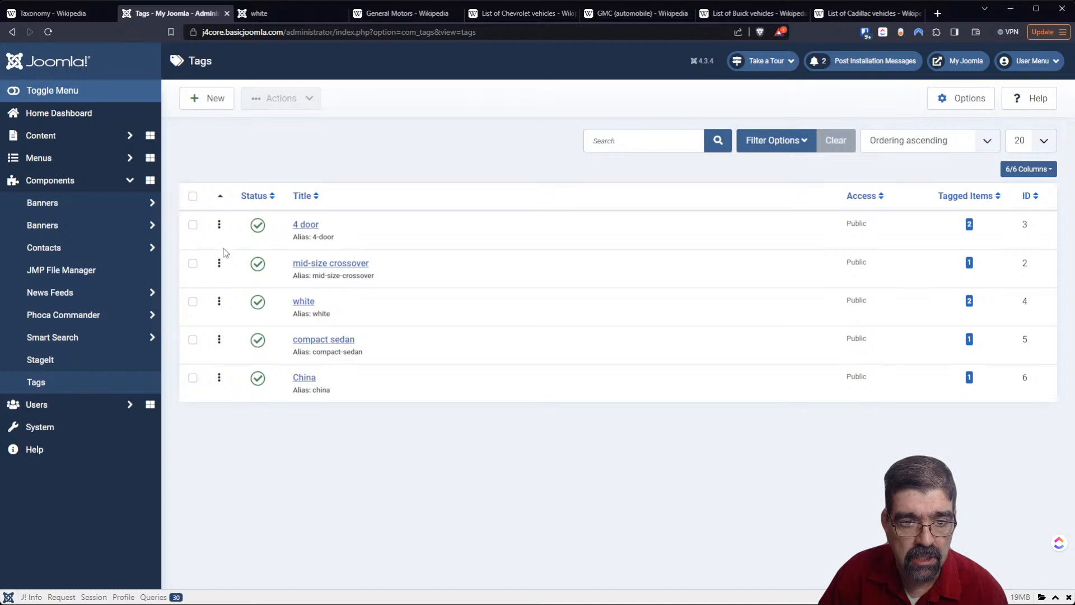
pyautogui.moveTo(219, 302); pyautogui.dragTo(219, 380)
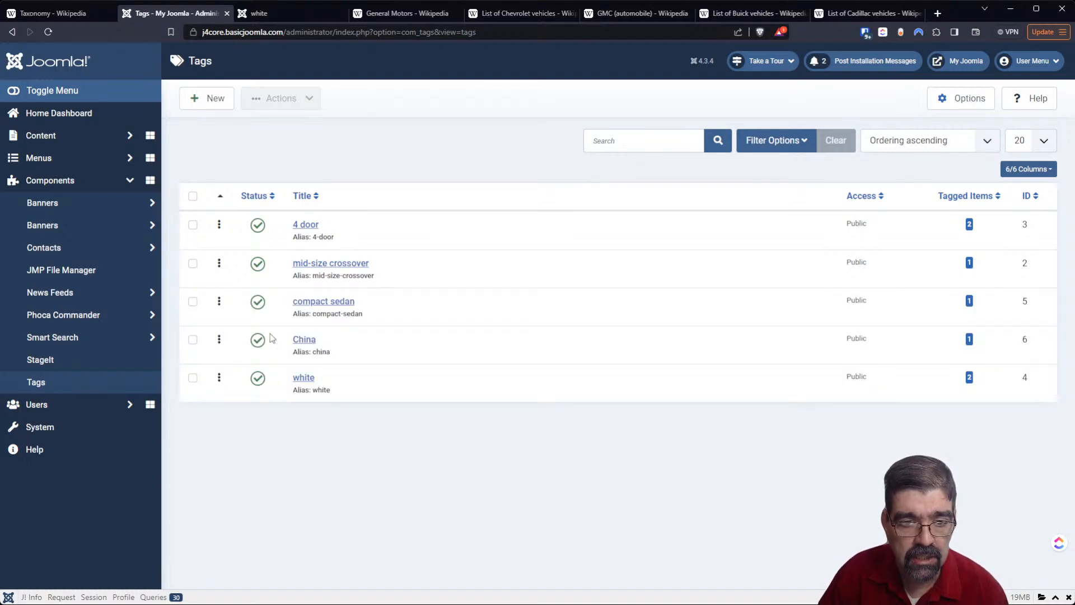
pyautogui.moveTo(219, 339); pyautogui.dragTo(224, 299)
pyautogui.moveTo(219, 263); pyautogui.dragTo(224, 341)
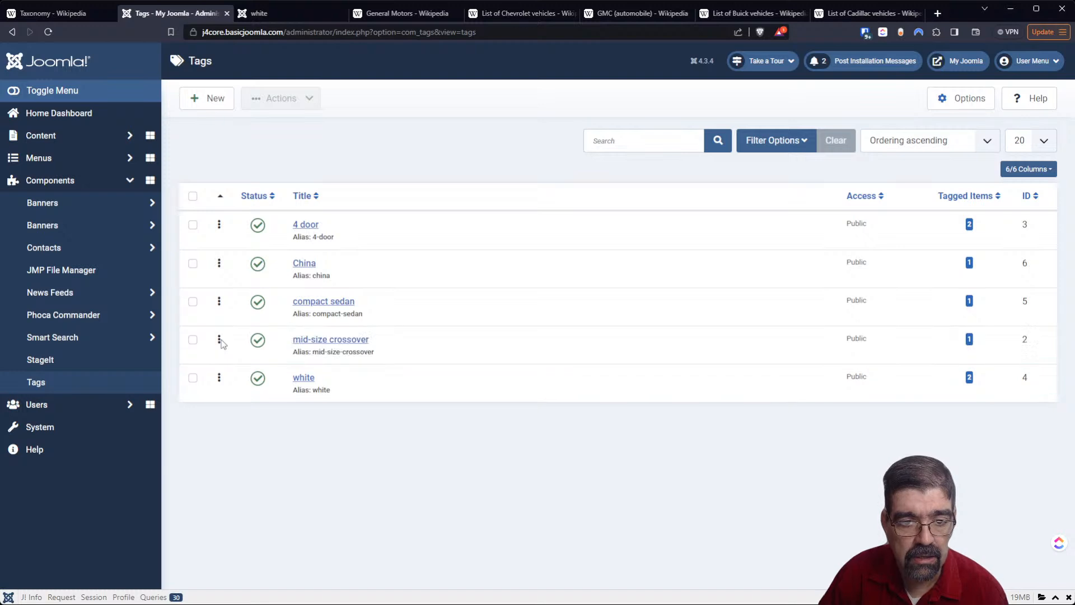
# - Check the tag order offered in a new article, and cancel the article
pyautogui.click(107, 144)
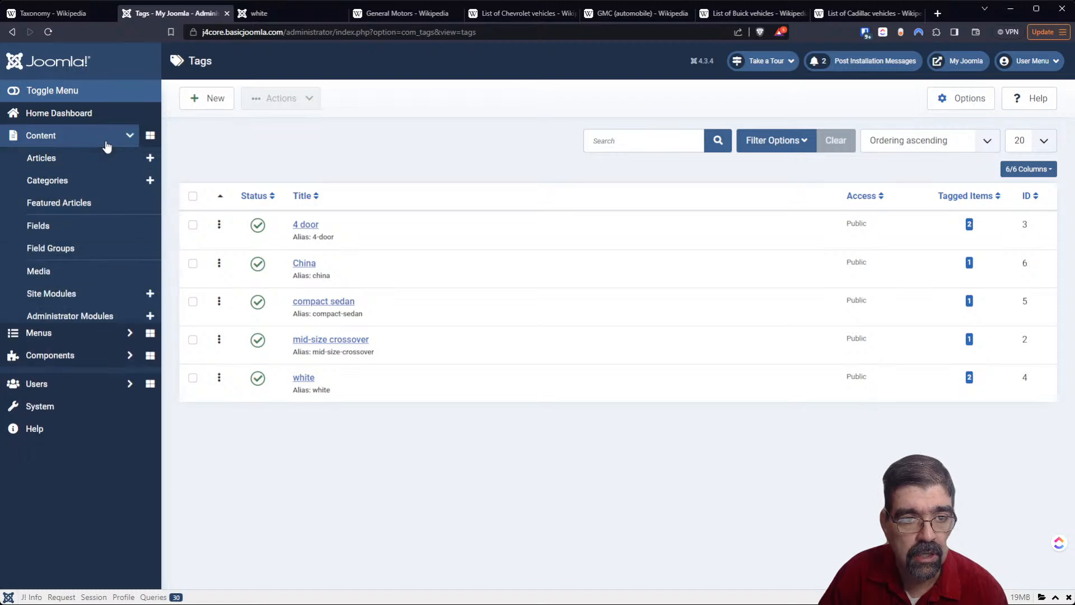
pyautogui.click(140, 157)
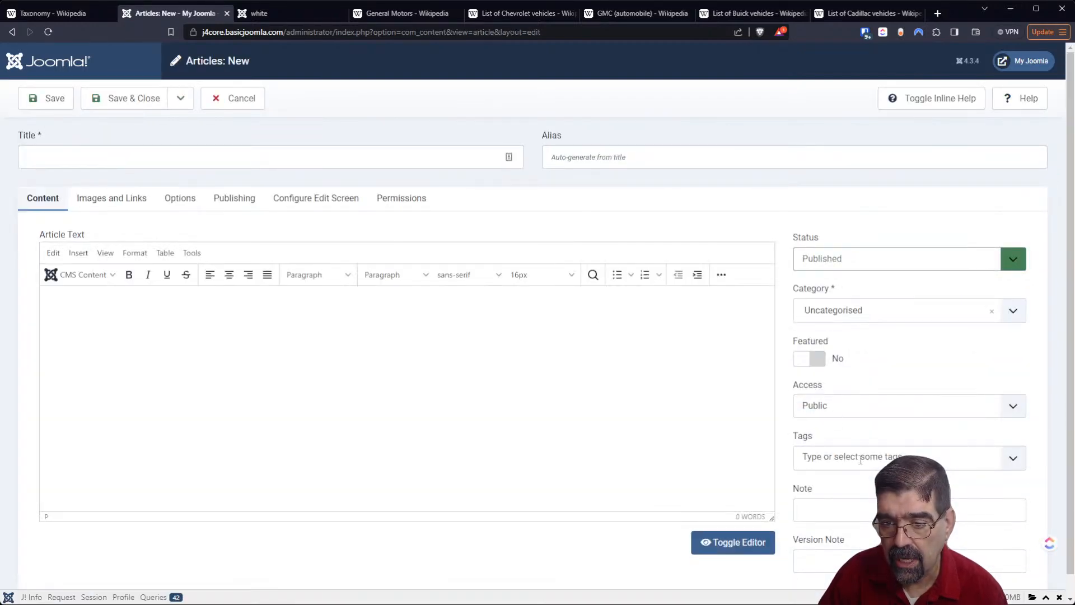
pyautogui.click(860, 460)
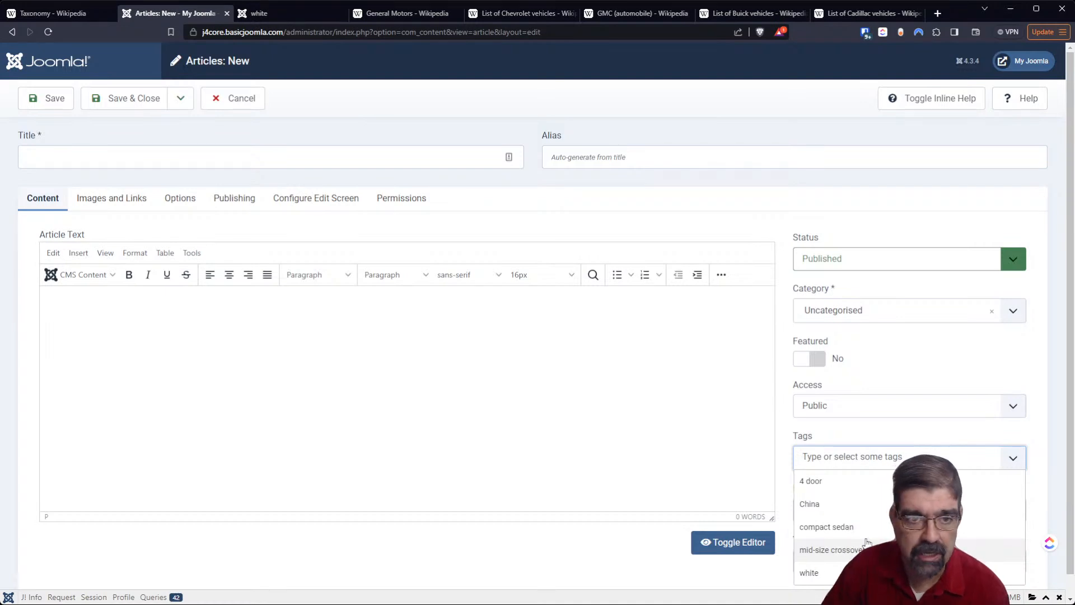
pyautogui.click(256, 106)
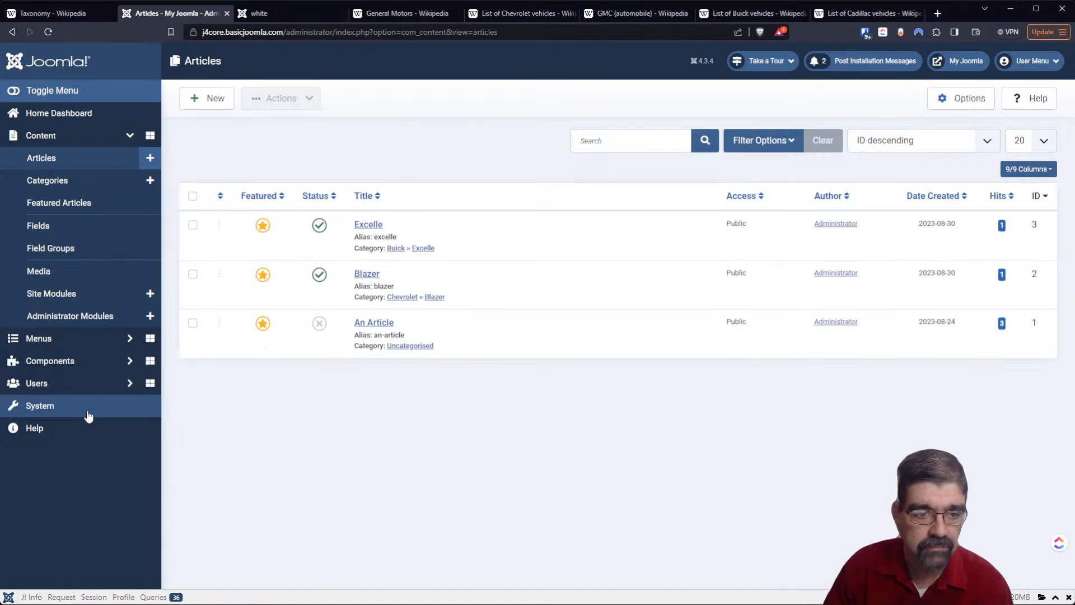
# - Sort the tags list by title, try descending order, and set it back to ascending
pyautogui.click(58, 361)
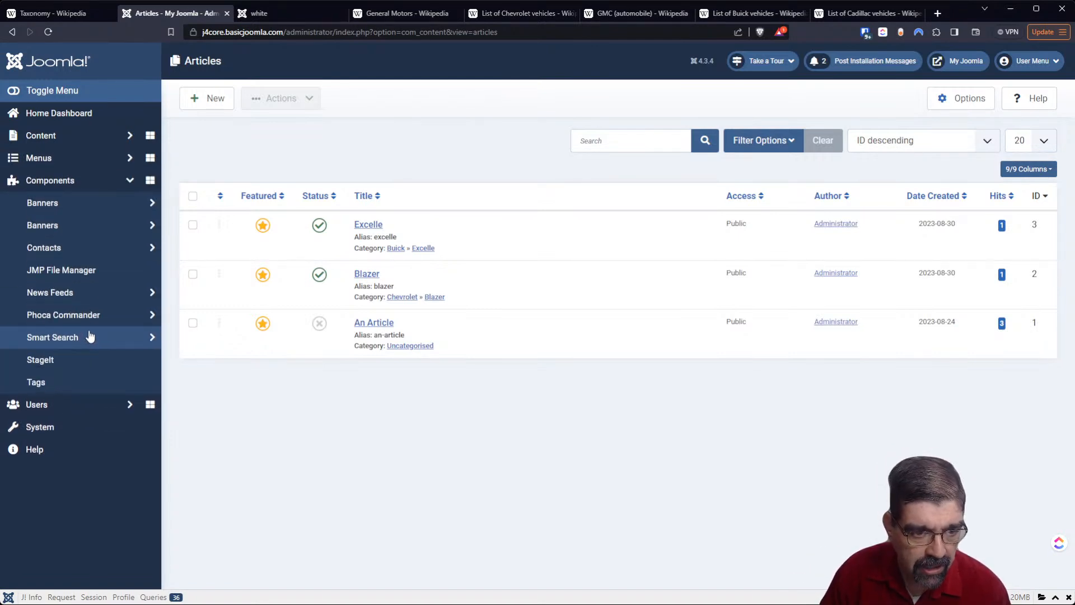
pyautogui.click(75, 389)
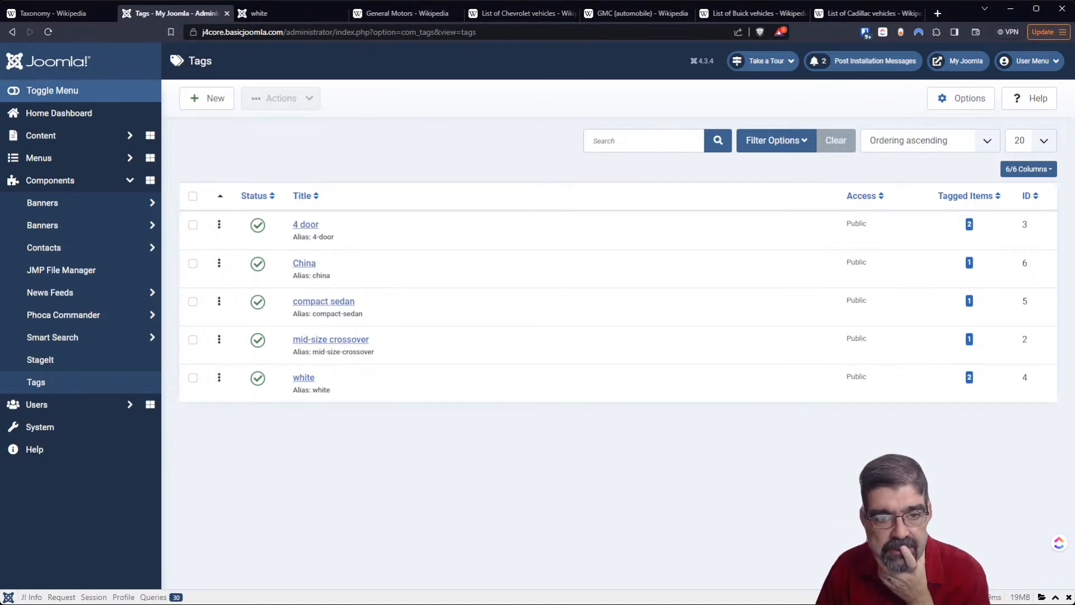
pyautogui.click(300, 198)
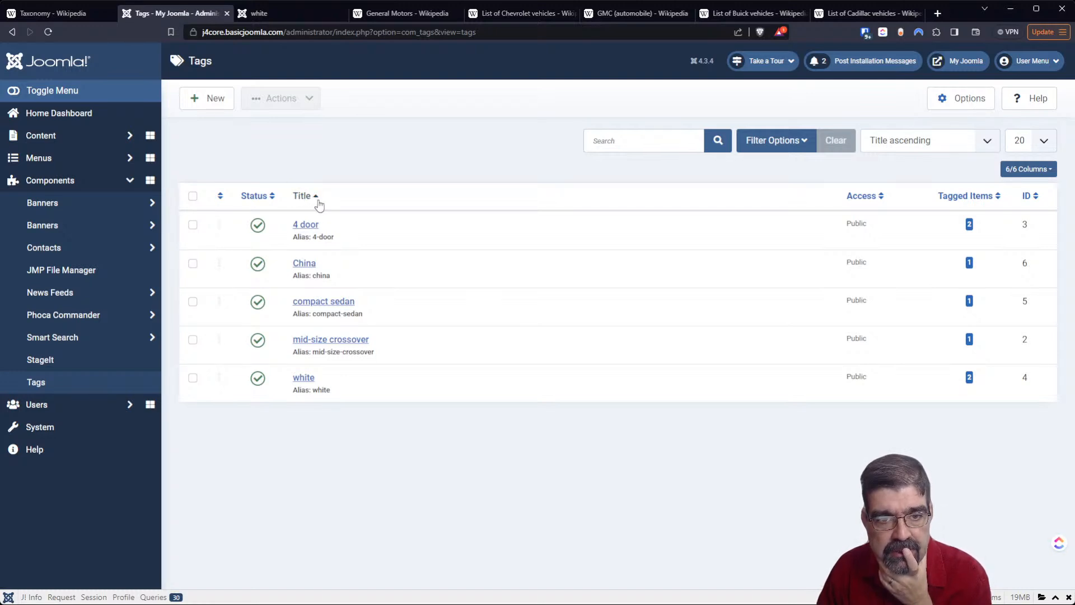
pyautogui.click(317, 201)
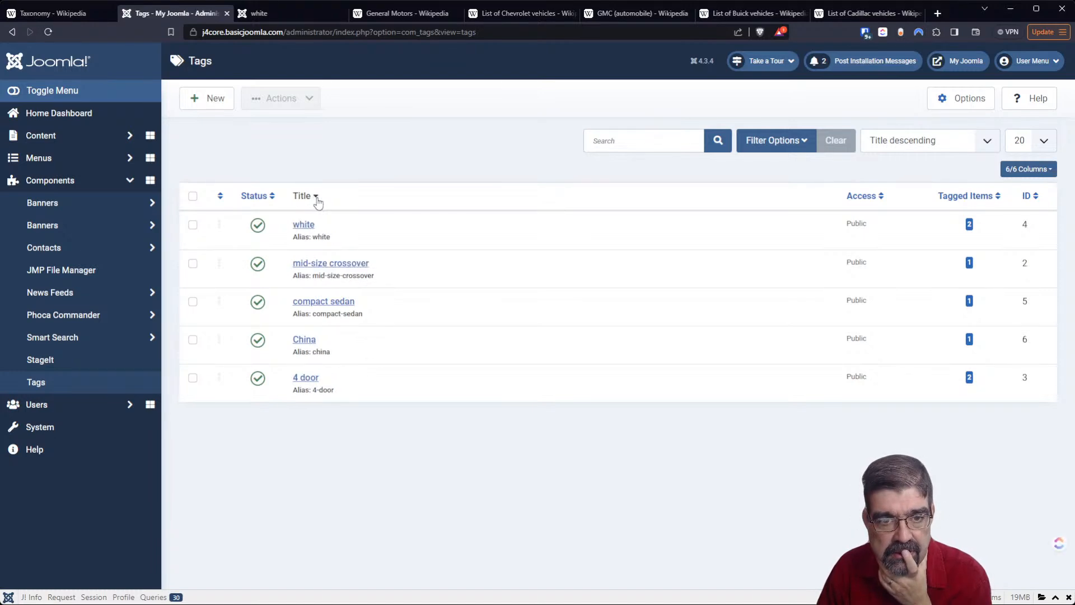
pyautogui.click(308, 201)
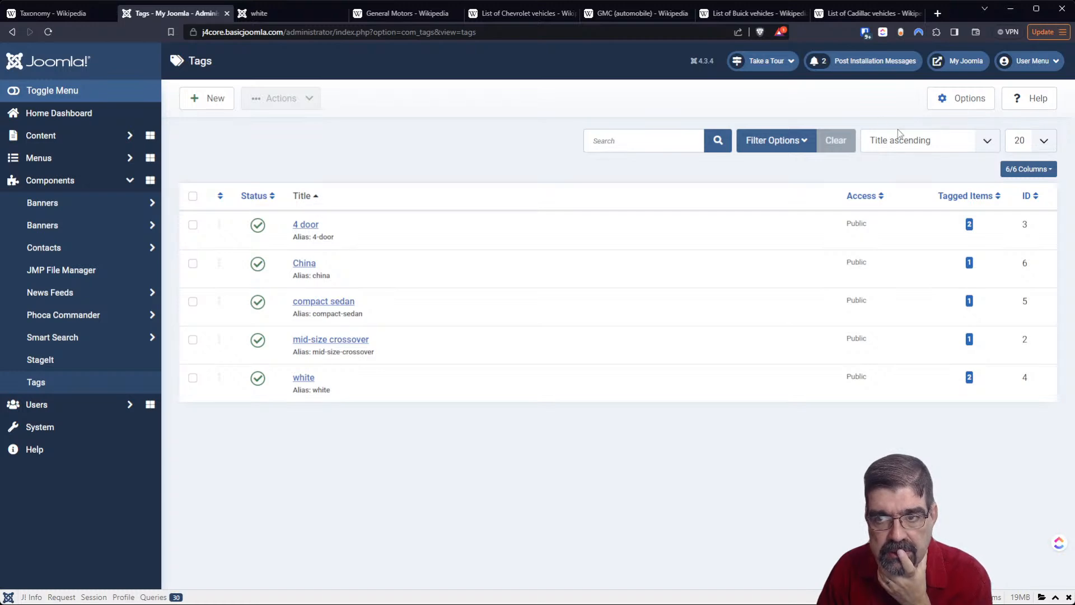
# - Examine the Tagged Items settings in the Tags component options, including order and direction, and close them without changes
pyautogui.click(965, 99)
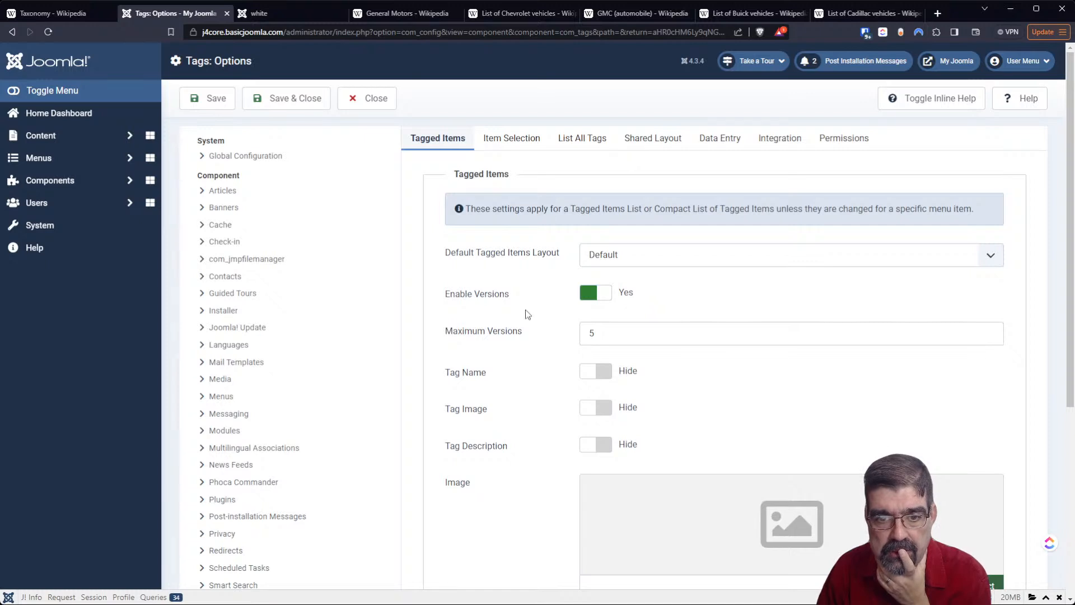
pyautogui.scroll(-5, 524, 319)
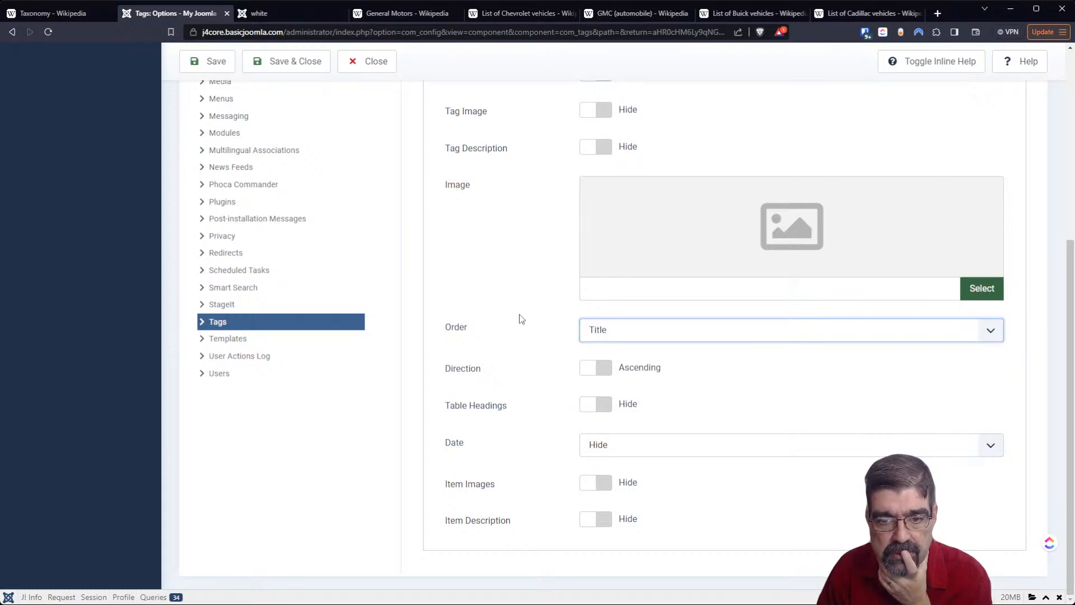
pyautogui.scroll(3, 521, 318)
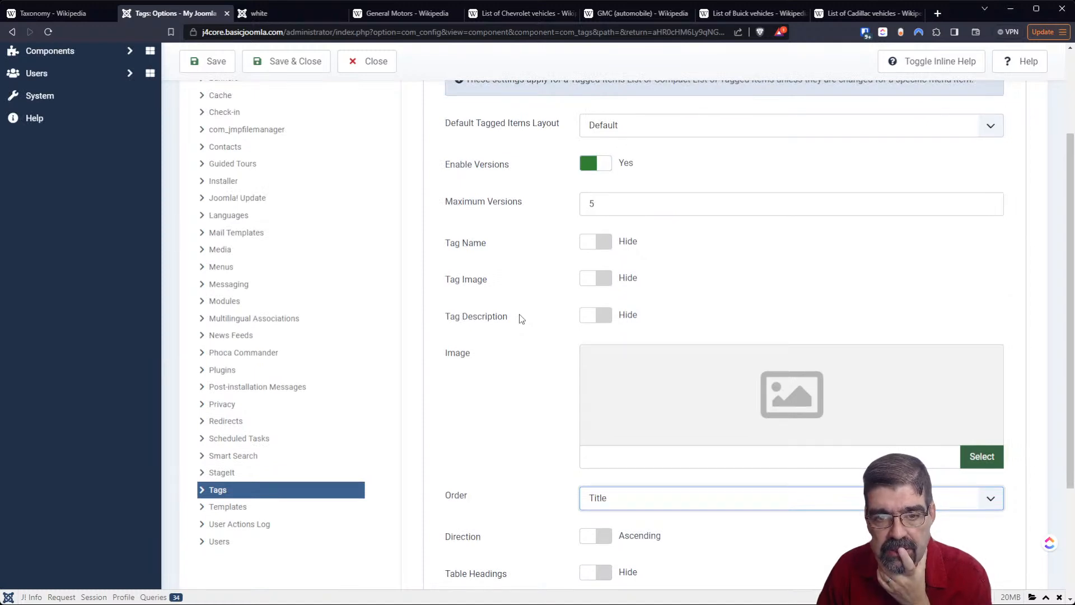
pyautogui.scroll(3, 521, 318)
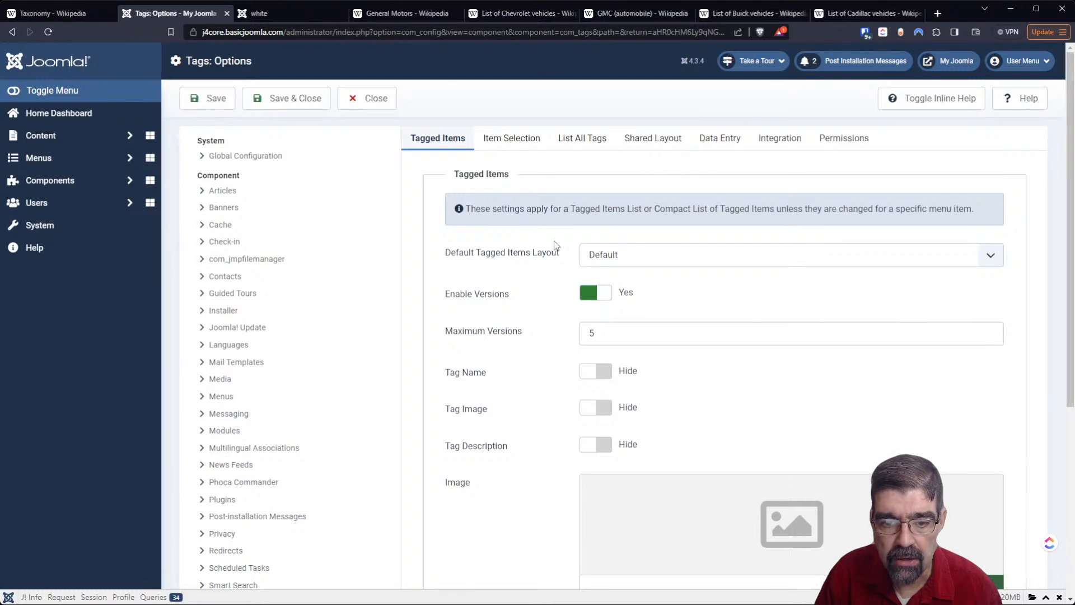
pyautogui.scroll(-5, 508, 300)
pyautogui.scroll(5, 509, 292)
pyautogui.click(368, 110)
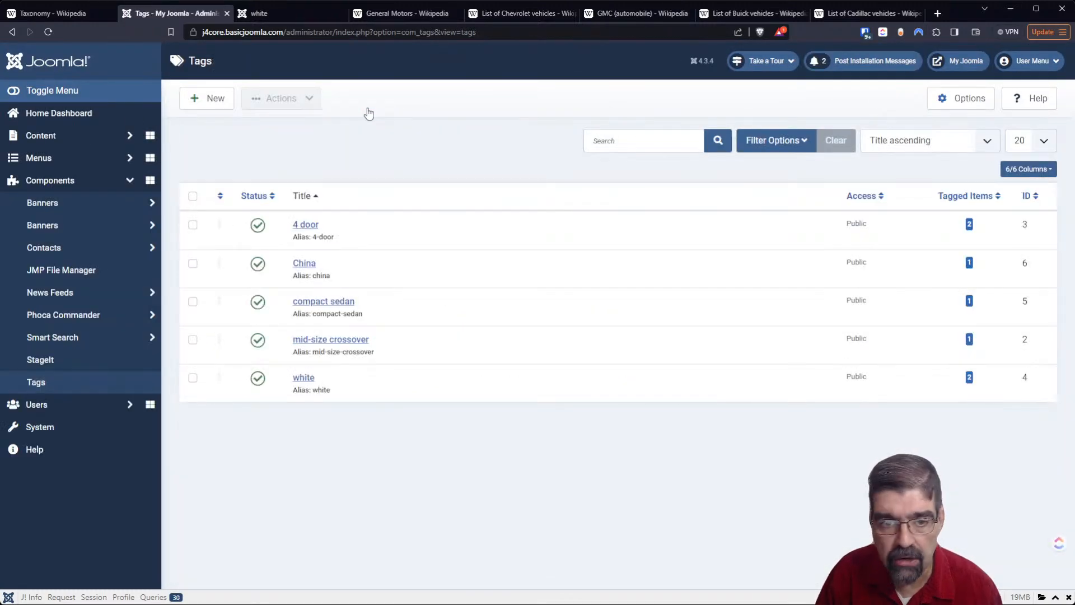
# - Compare the tags list sorted by title and by ordering, and leave it sorted by title descending
pyautogui.click(316, 197)
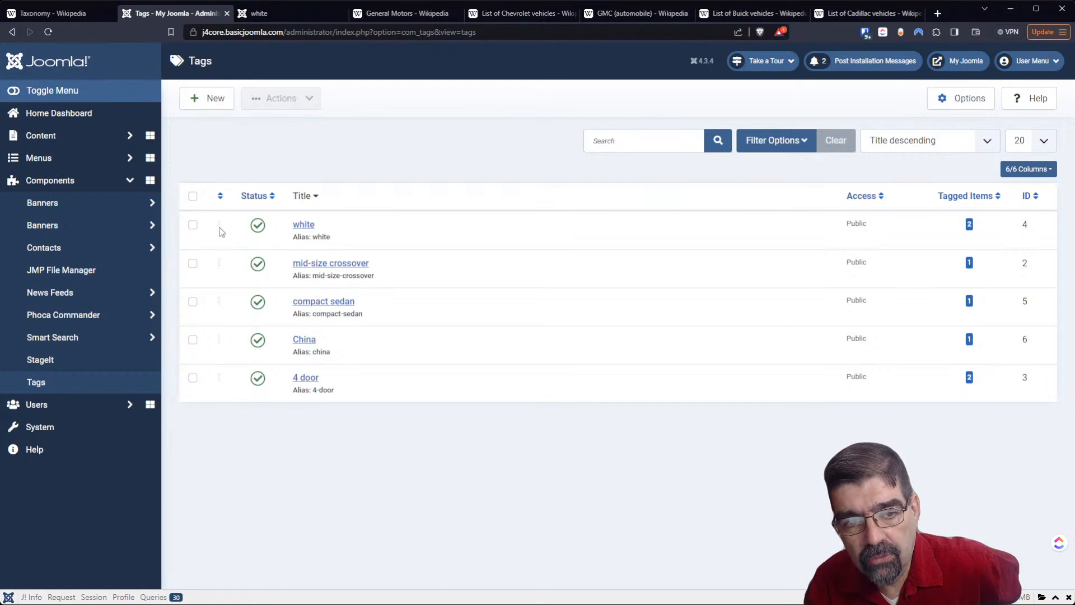
pyautogui.click(220, 196)
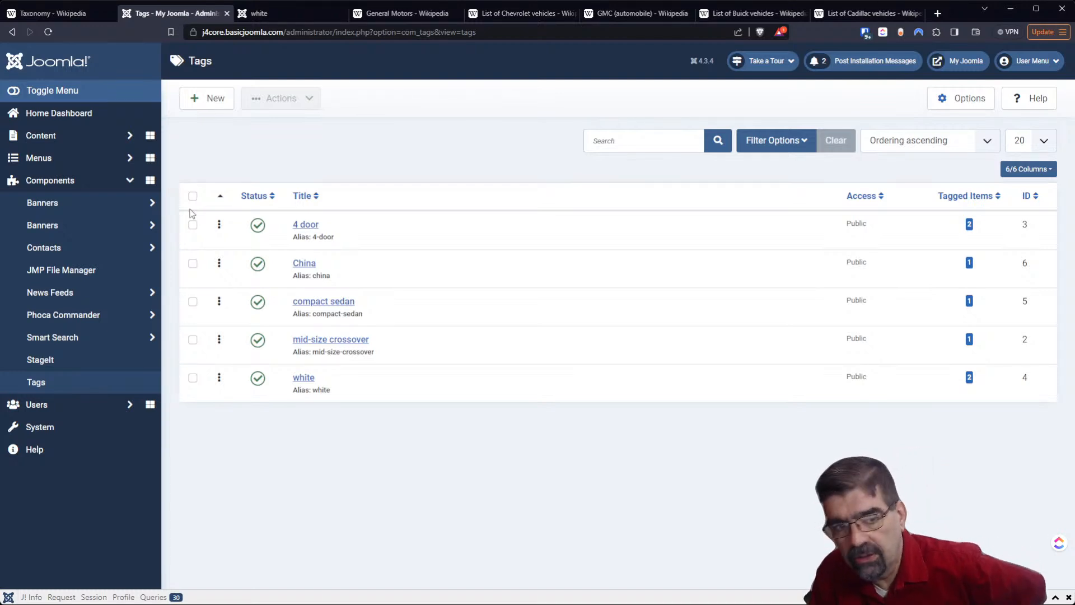
pyautogui.click(317, 197)
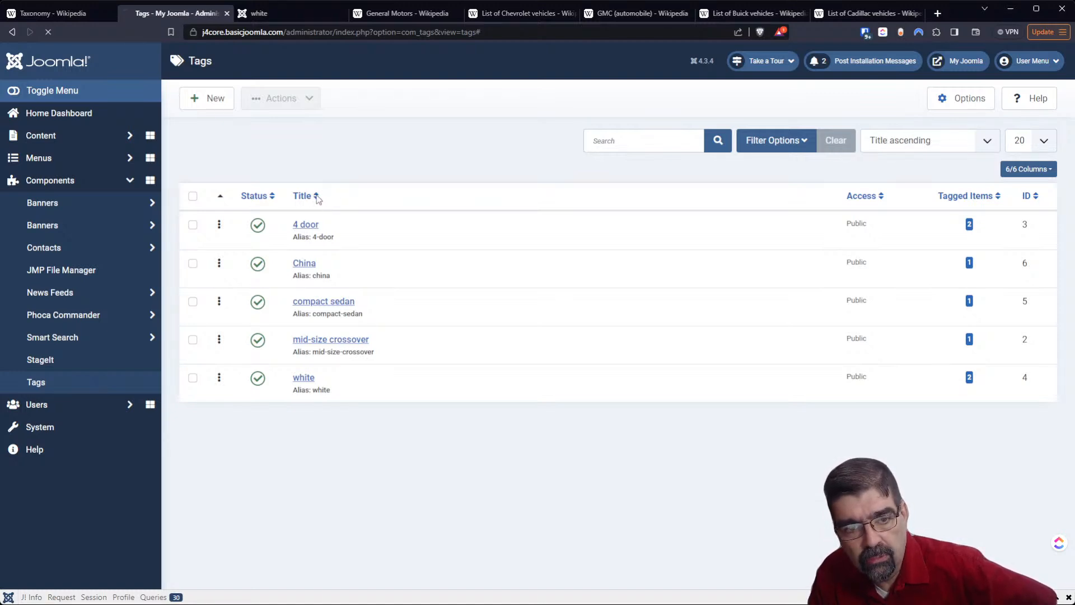
pyautogui.click(316, 196)
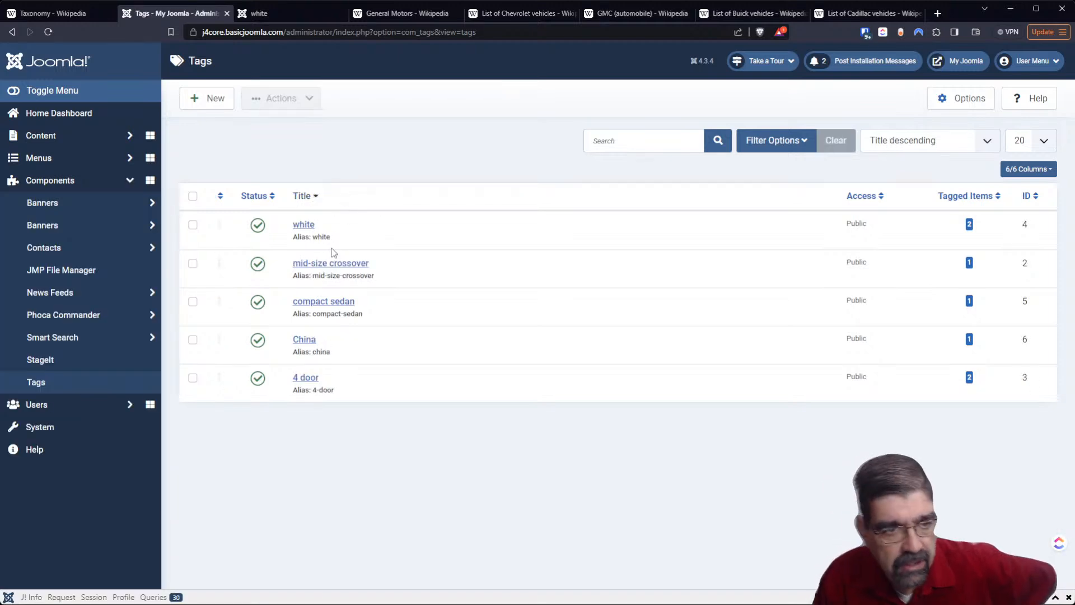
# - Check the tag order offered in a new article while the tags list is sorted descending, and cancel the article
pyautogui.click(127, 140)
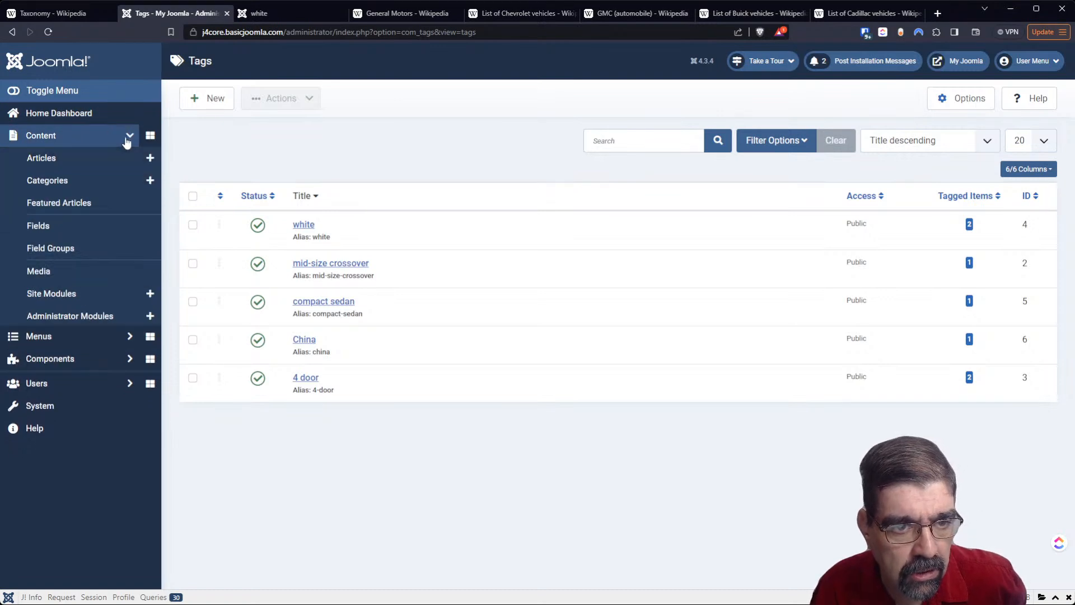
pyautogui.click(150, 160)
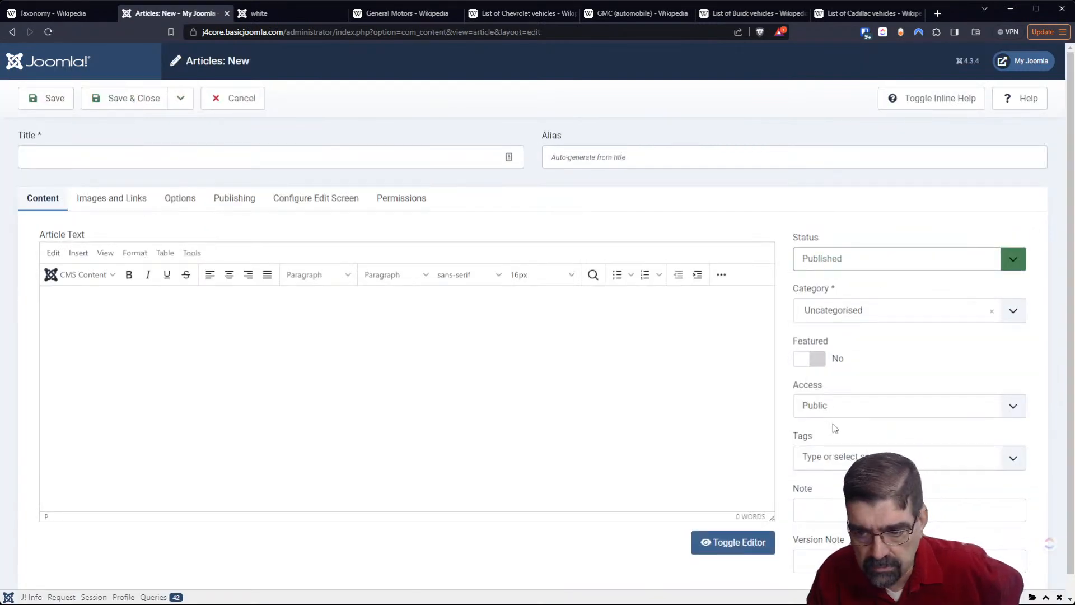
pyautogui.click(856, 453)
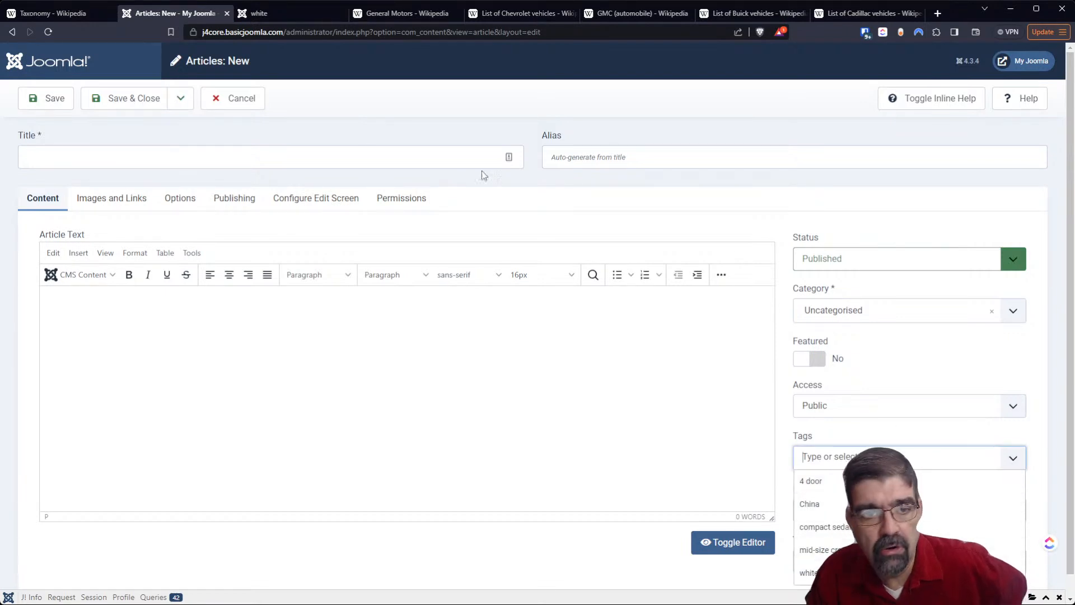
pyautogui.click(232, 102)
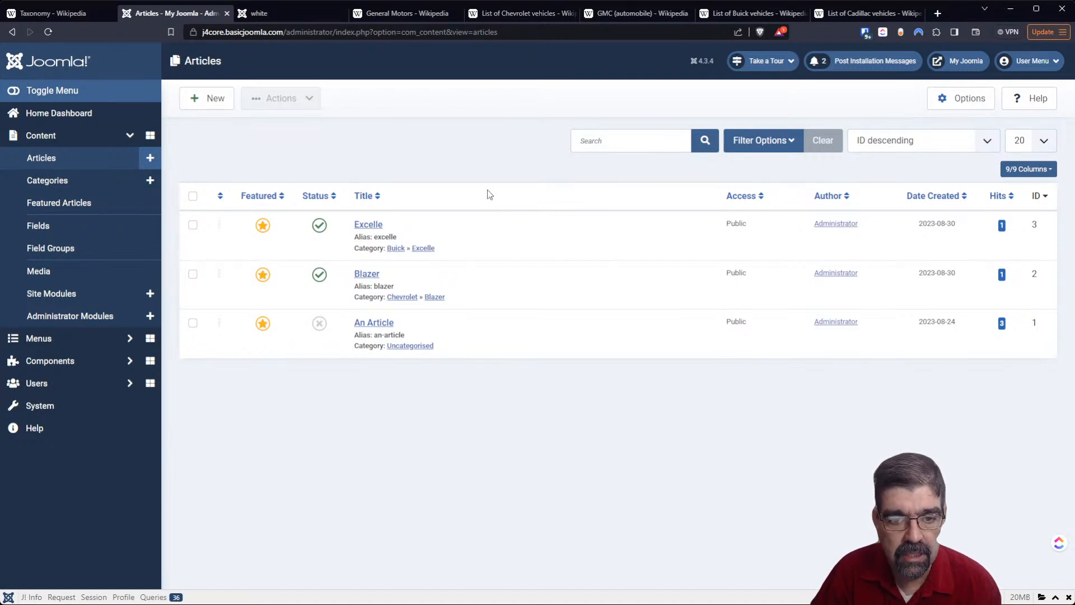
# - Return to the tags list and sort it by ordering ascending
pyautogui.click(90, 362)
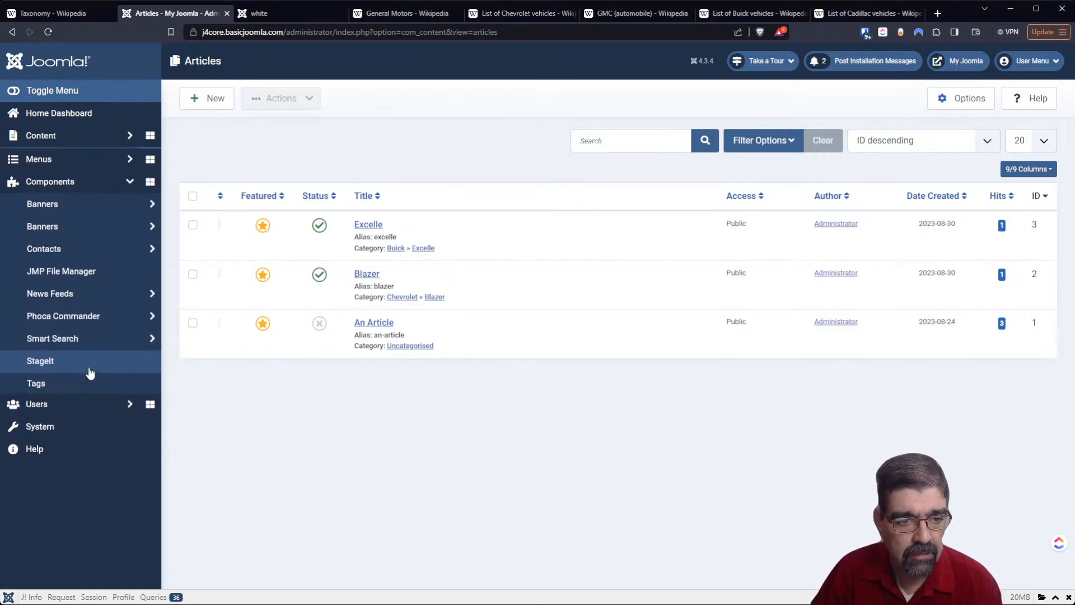
pyautogui.click(82, 383)
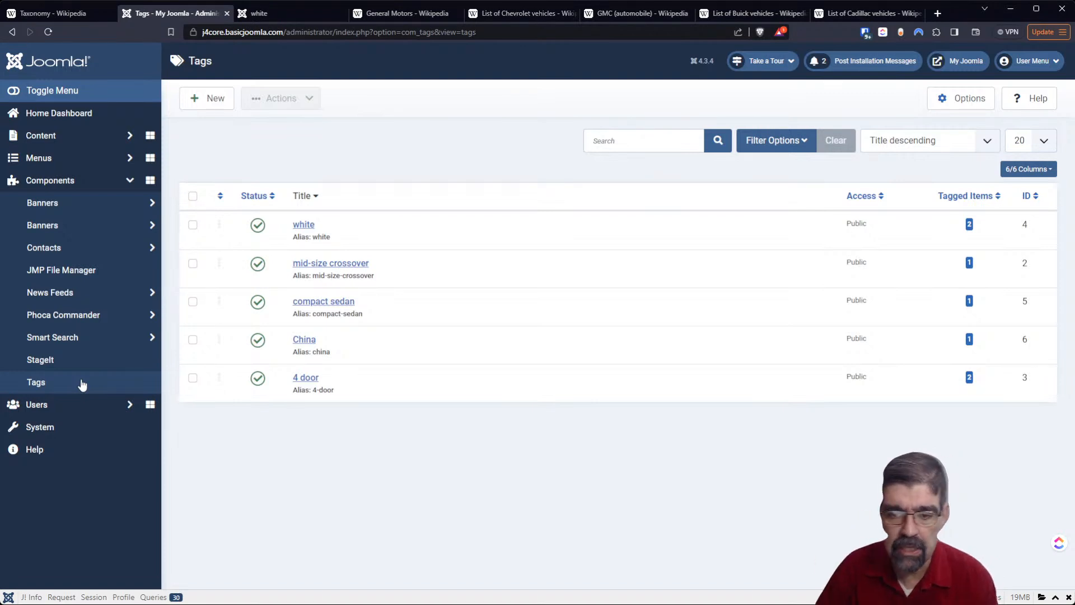
pyautogui.click(221, 197)
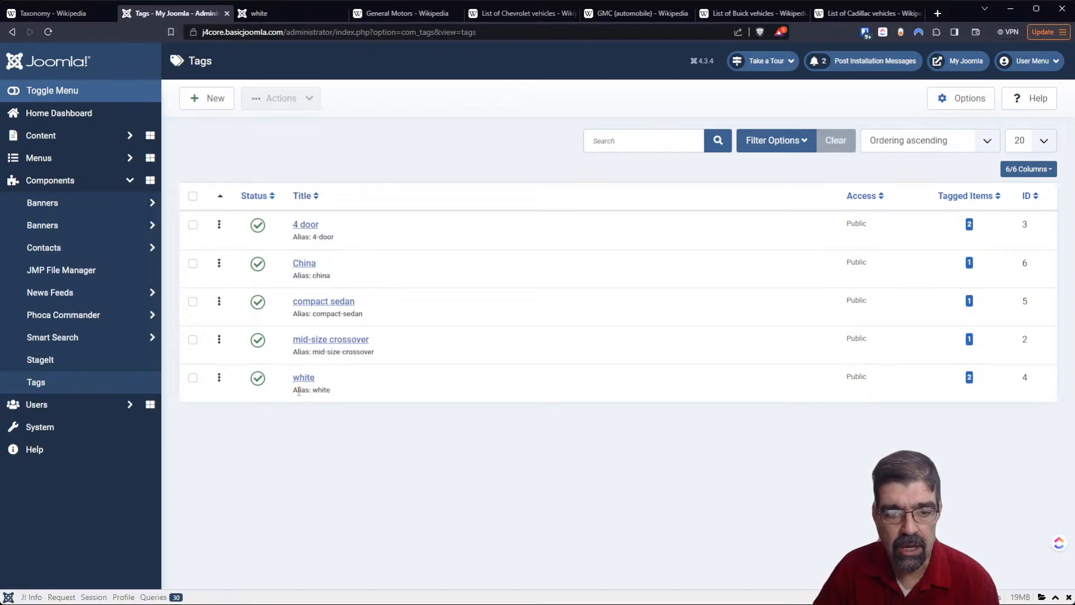
# - Create a published tag titled blue with no parent and save it
pyautogui.click(201, 112)
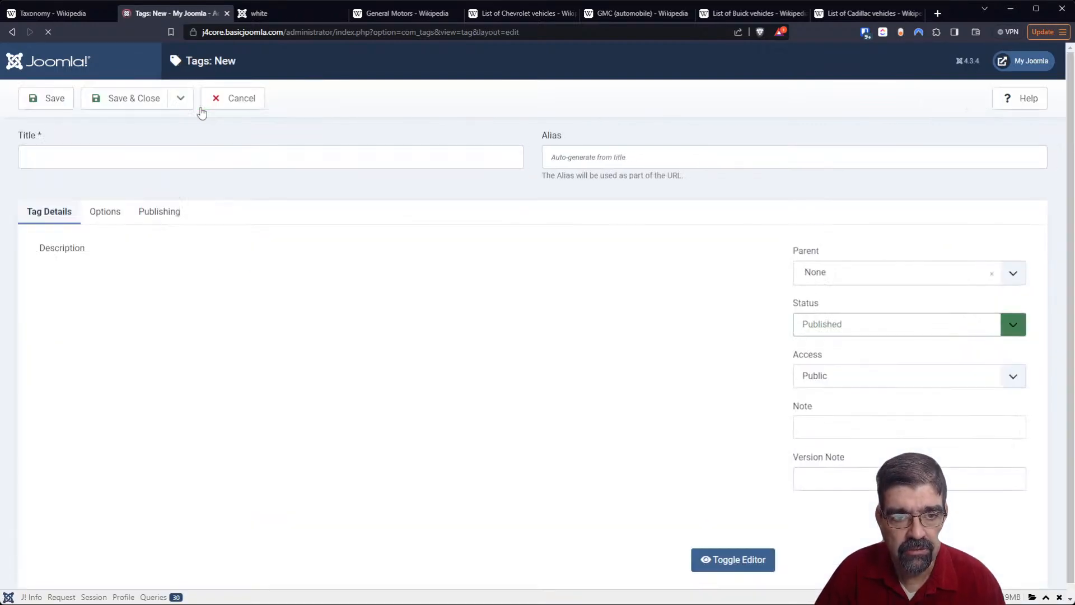
pyautogui.click(195, 158)
pyautogui.write('blue')
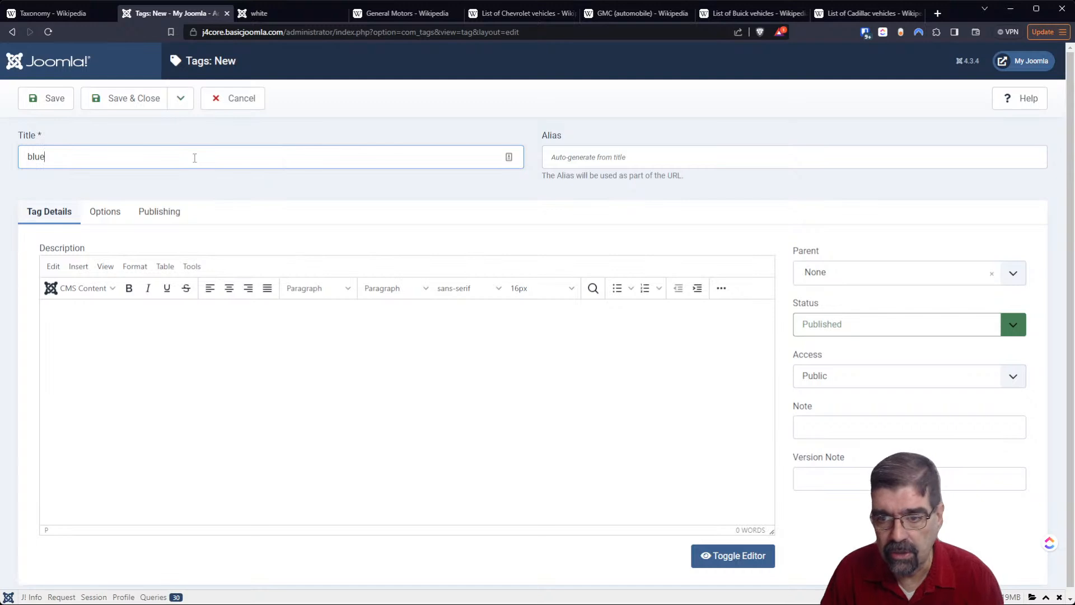
pyautogui.click(32, 100)
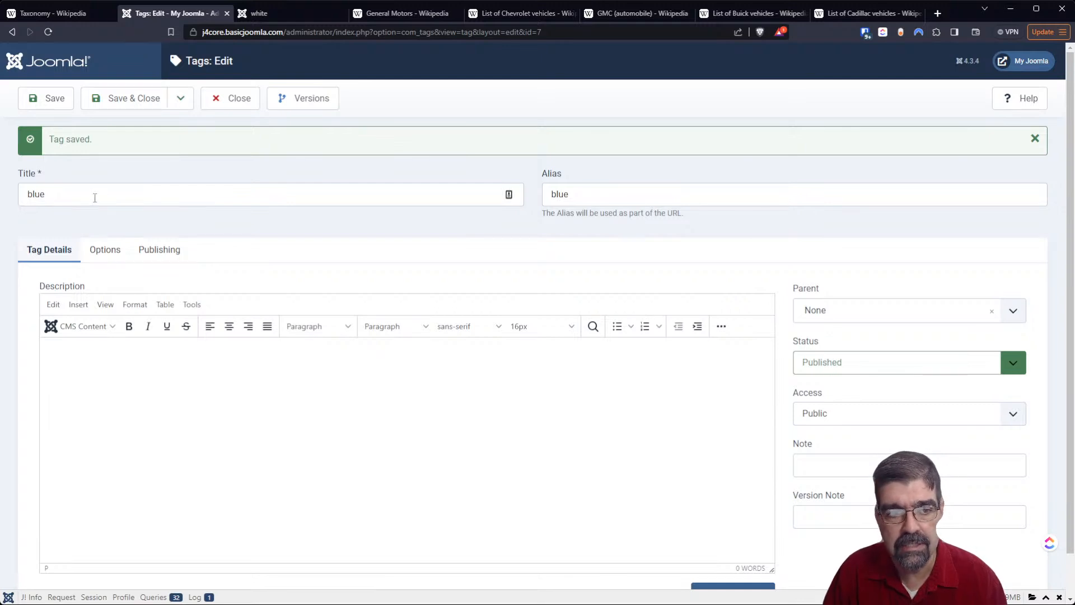
# - Retitle the open blue tag as red and save it as a copy
pyautogui.click(60, 193)
pyautogui.hotkey('ctrl', 'a')
pyautogui.write('red')
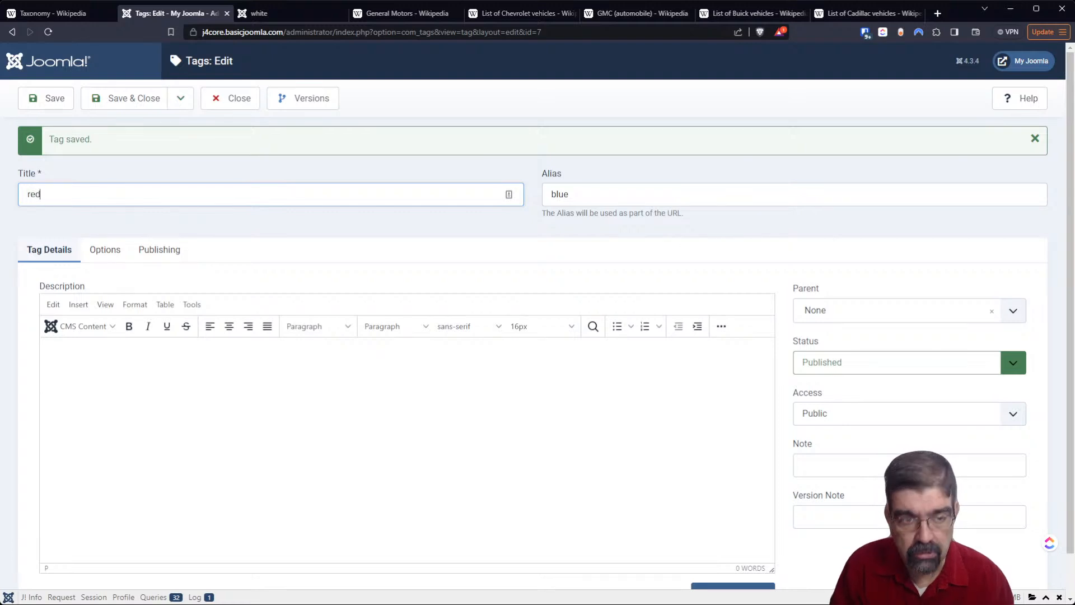
pyautogui.click(180, 99)
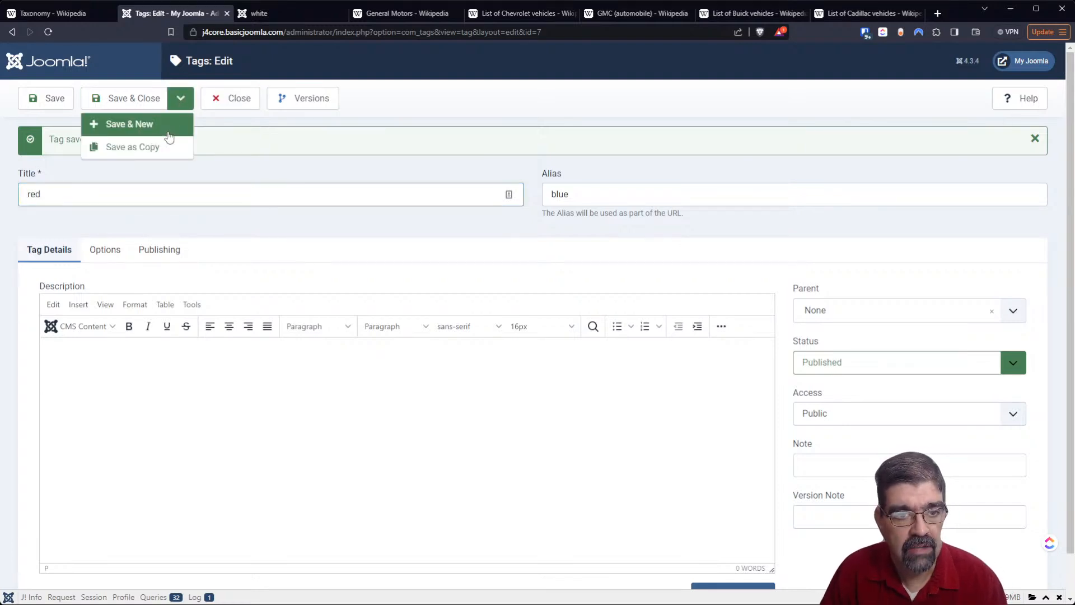
pyautogui.click(166, 149)
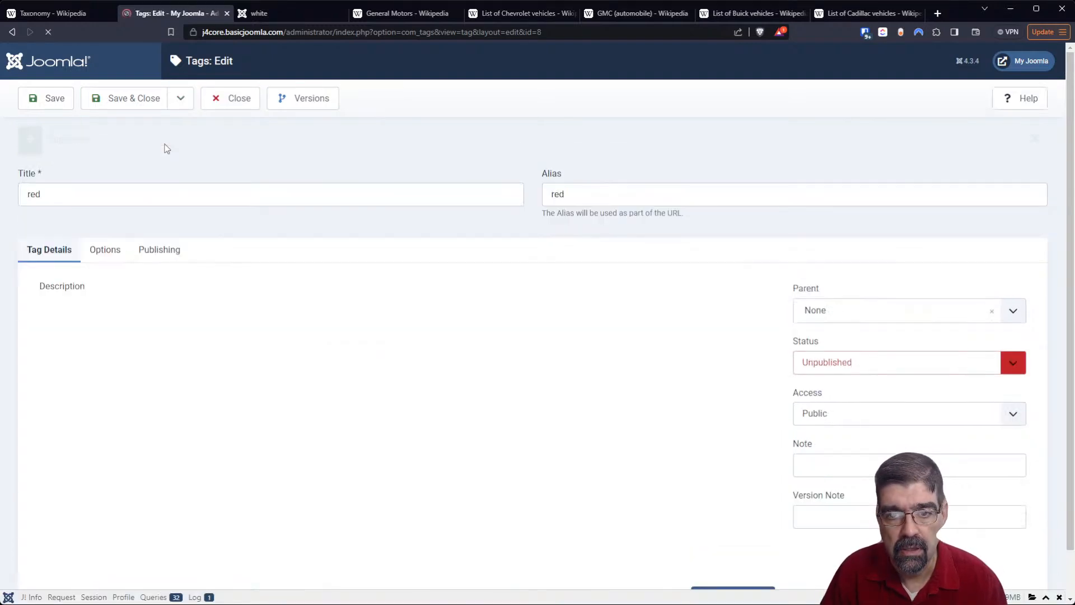
# - Retitle the red copy as orange and save it as another copy
pyautogui.moveTo(122, 197); pyautogui.dragTo(8, 198)
pyautogui.write('orange')
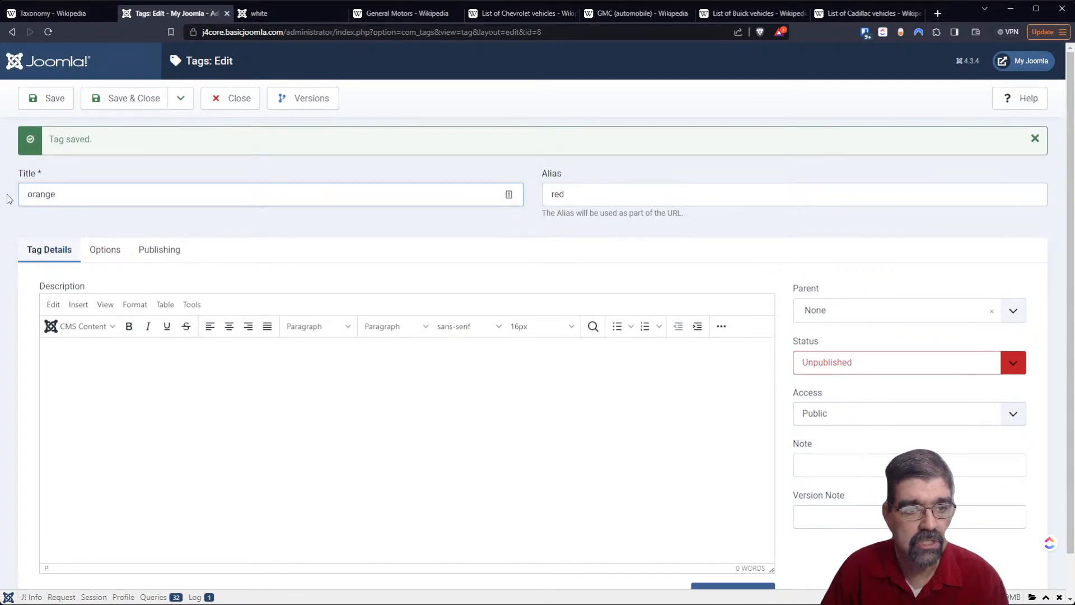
pyautogui.click(180, 99)
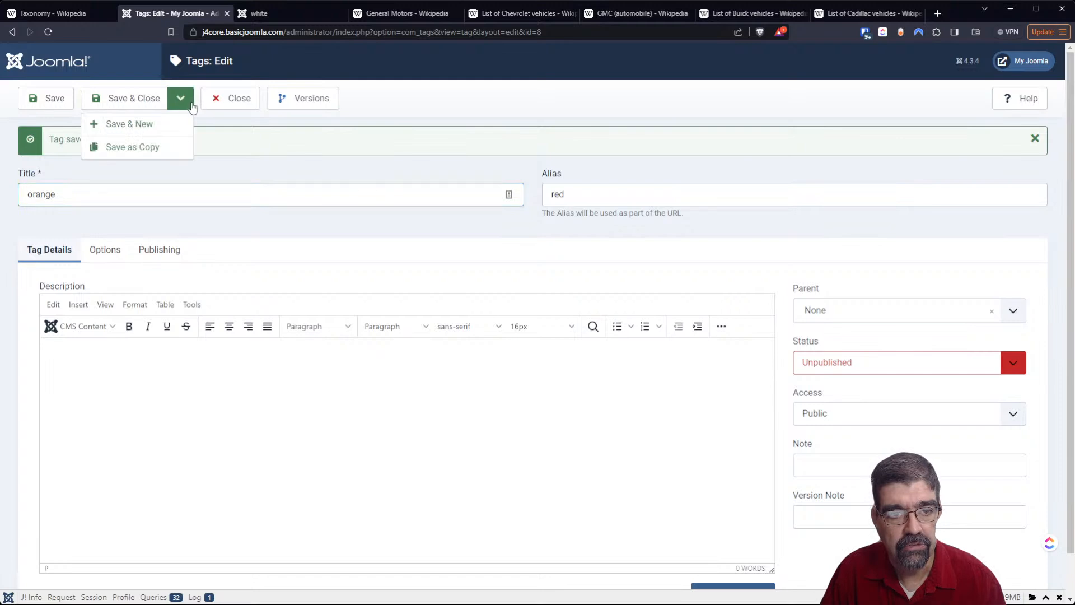
pyautogui.click(184, 147)
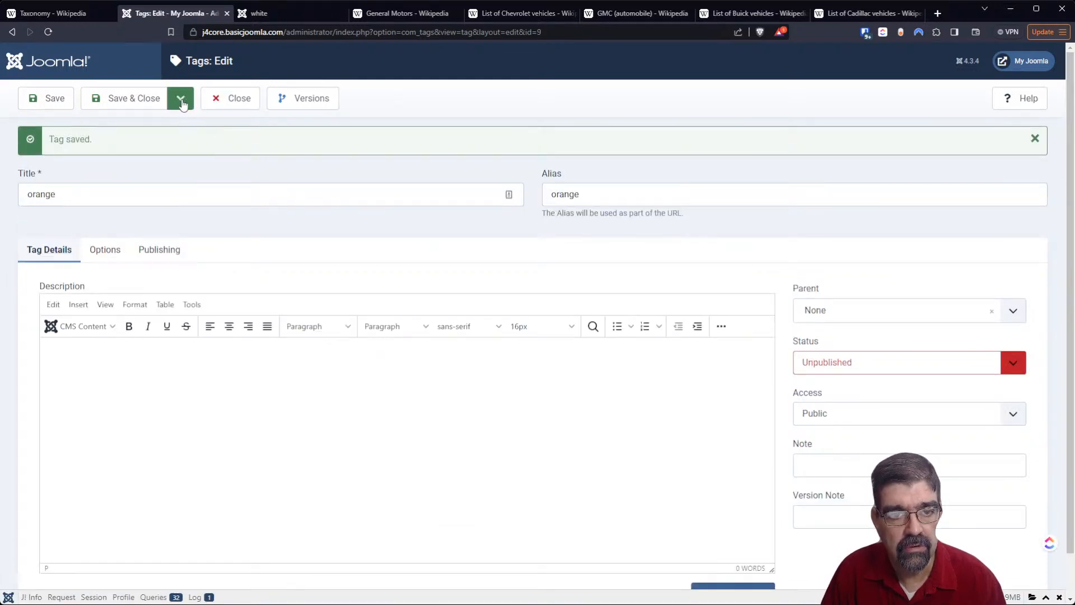
# - Save and close the orange tag, and publish the red and orange tags from the list
pyautogui.click(113, 105)
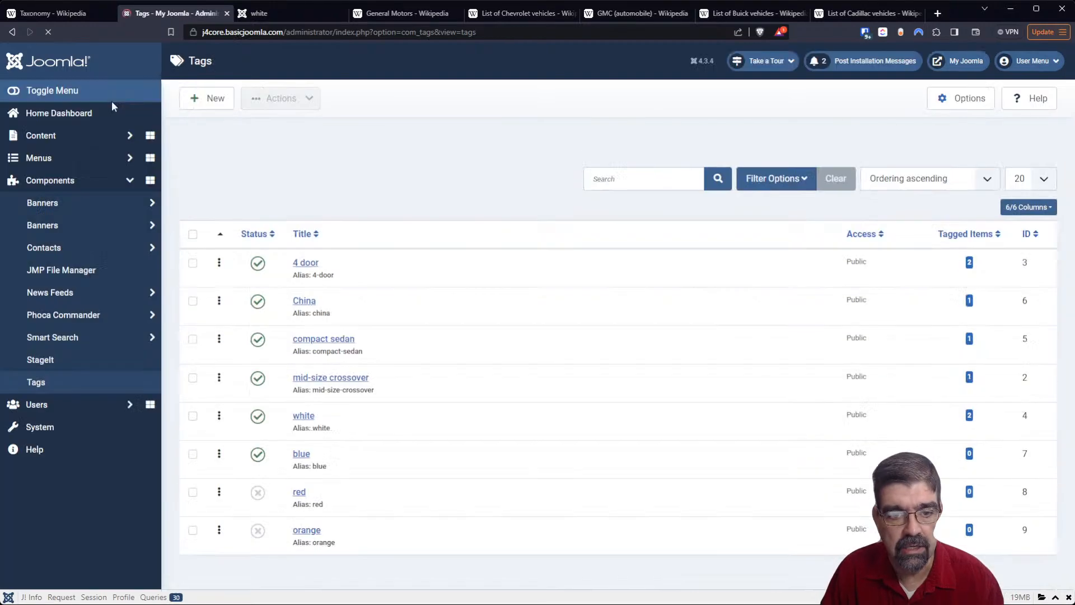
pyautogui.click(258, 491)
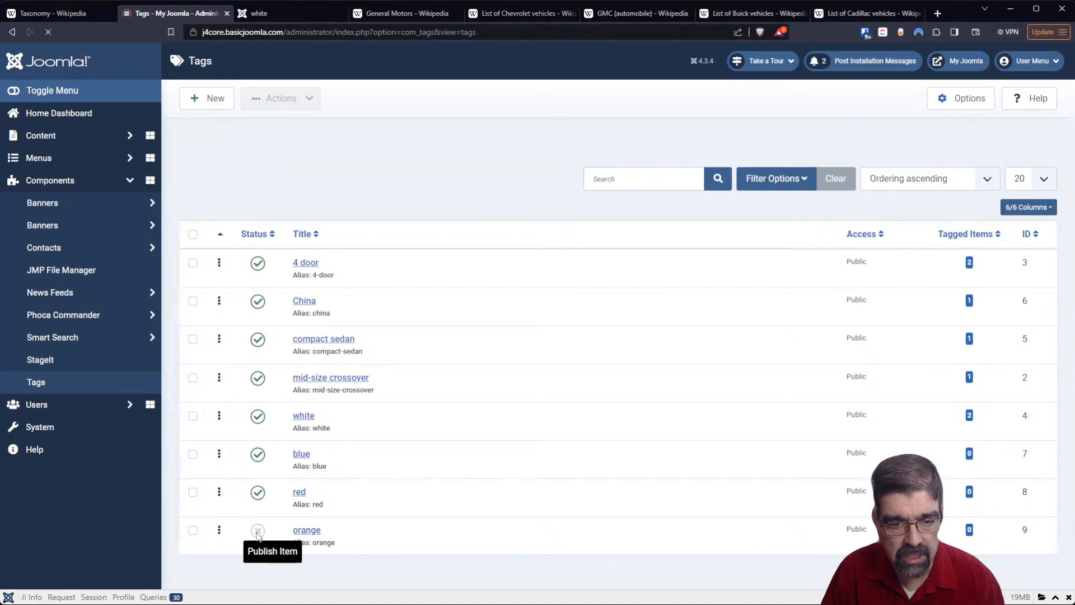
pyautogui.click(258, 532)
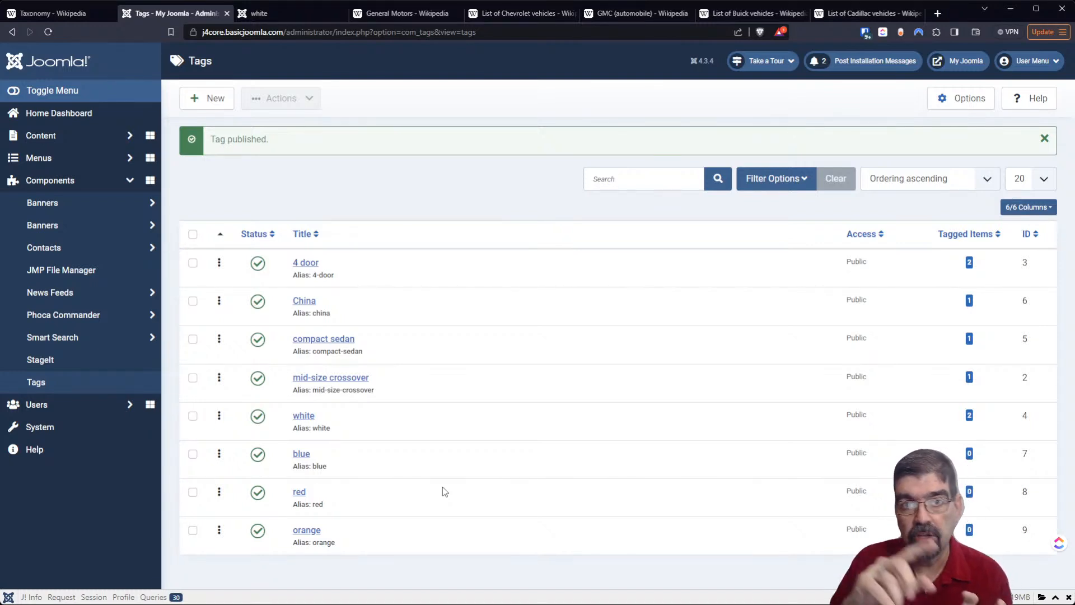
# - Create a published tag titled Colour, review its publishing, layout and image settings, and save and close it
pyautogui.click(213, 93)
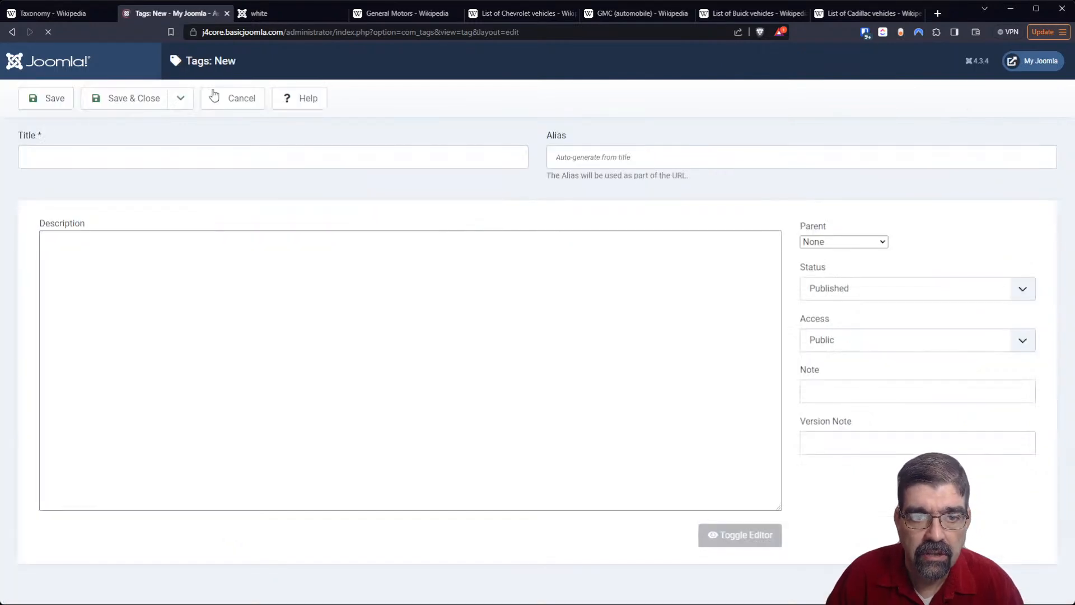
pyautogui.click(226, 159)
pyautogui.write('Colour')
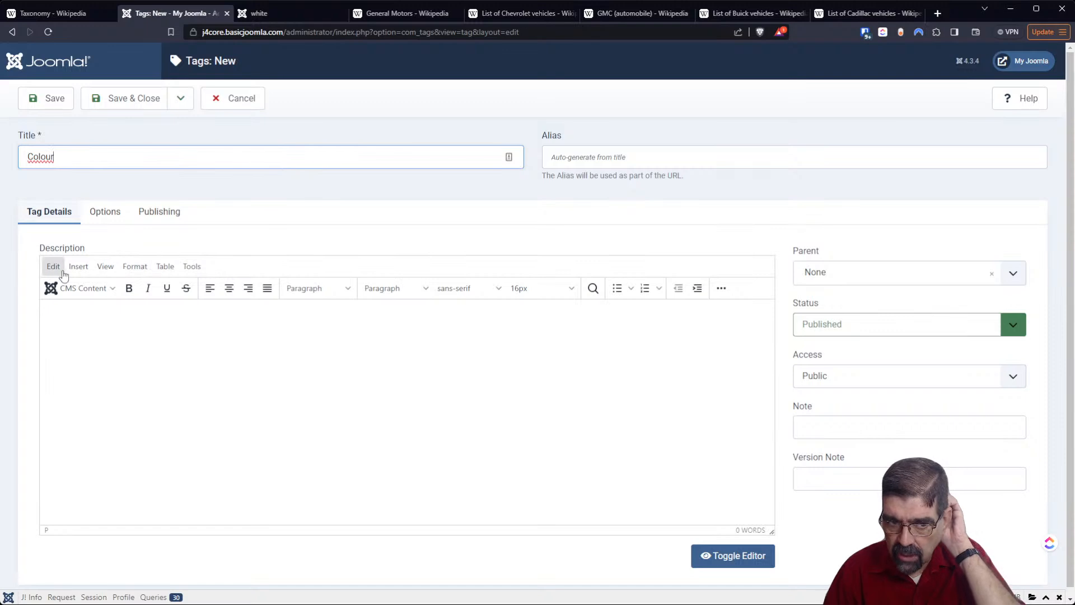
pyautogui.click(150, 216)
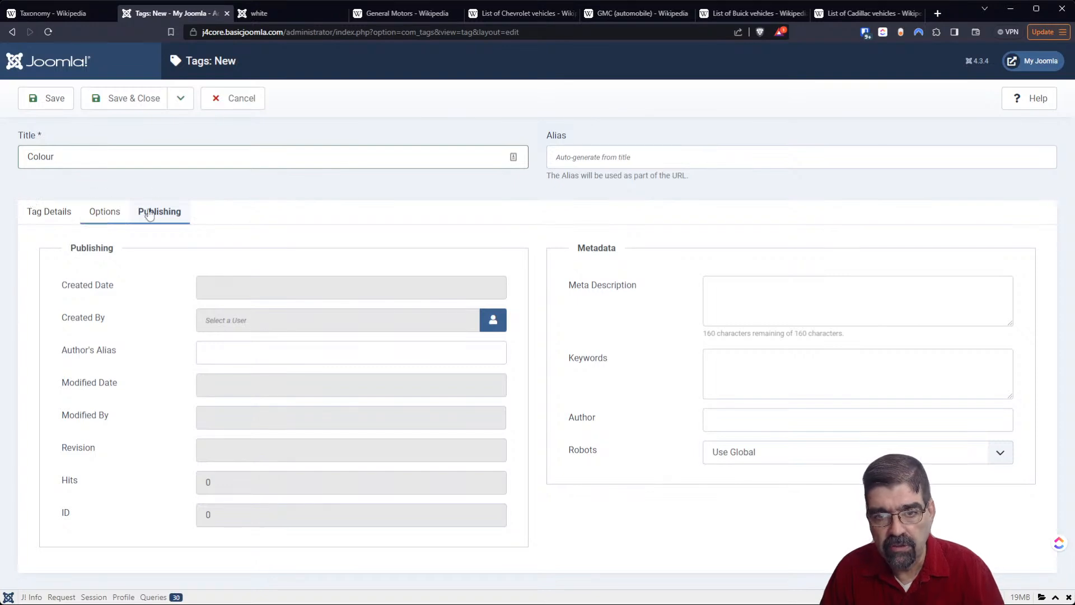
pyautogui.click(115, 213)
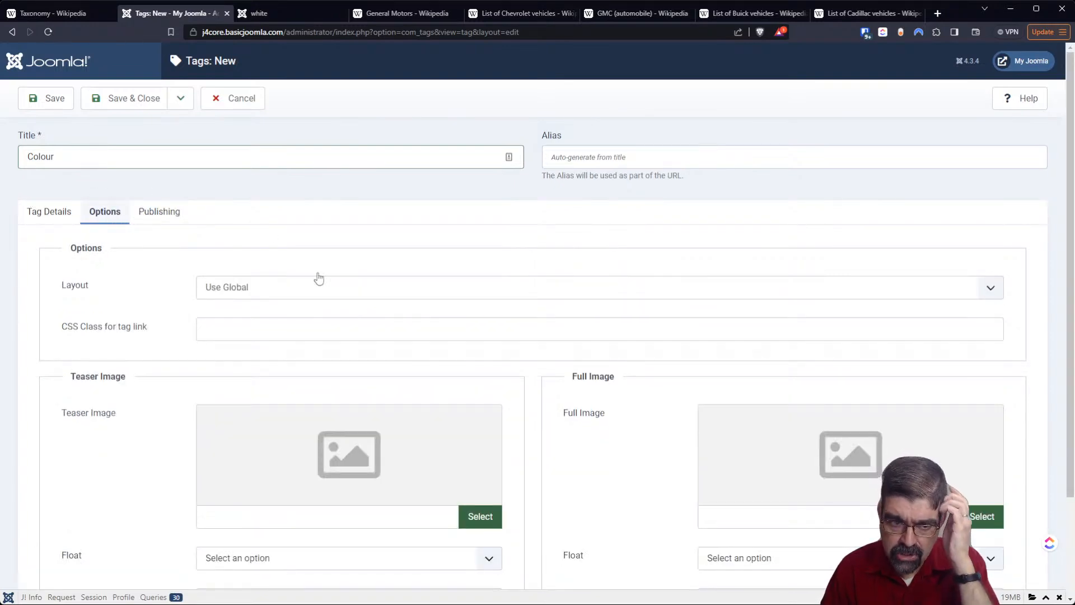
pyautogui.scroll(-2, 324, 288)
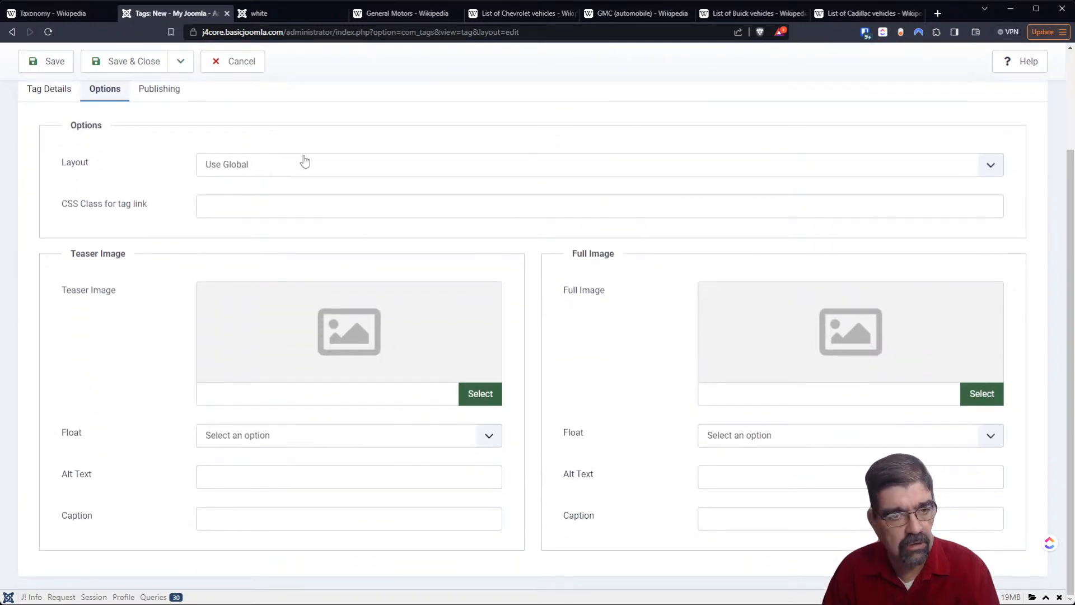
pyautogui.scroll(2, 581, 287)
pyautogui.click(66, 214)
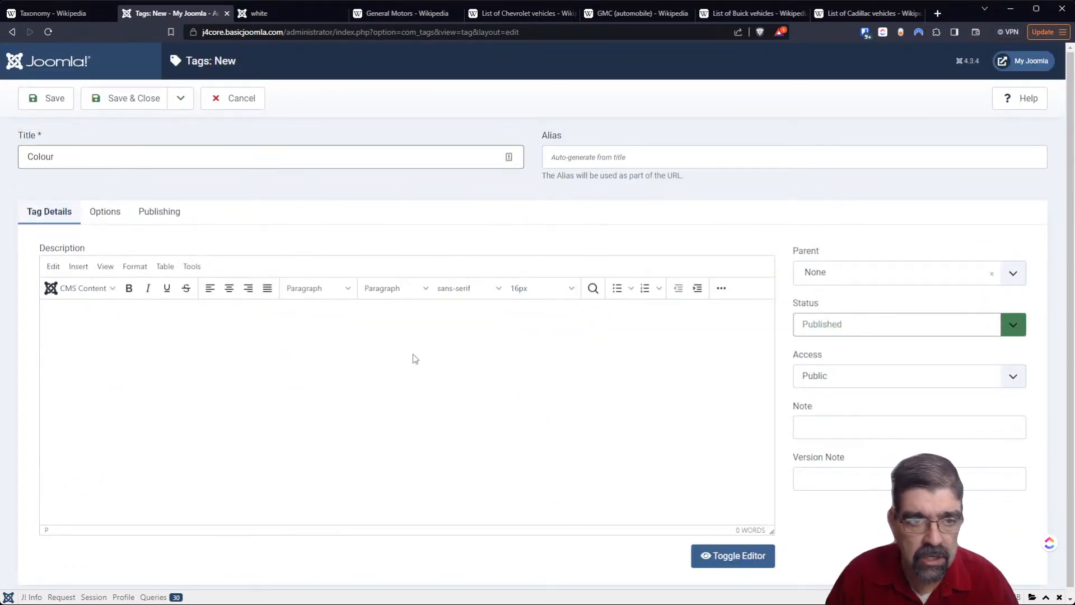
pyautogui.click(114, 107)
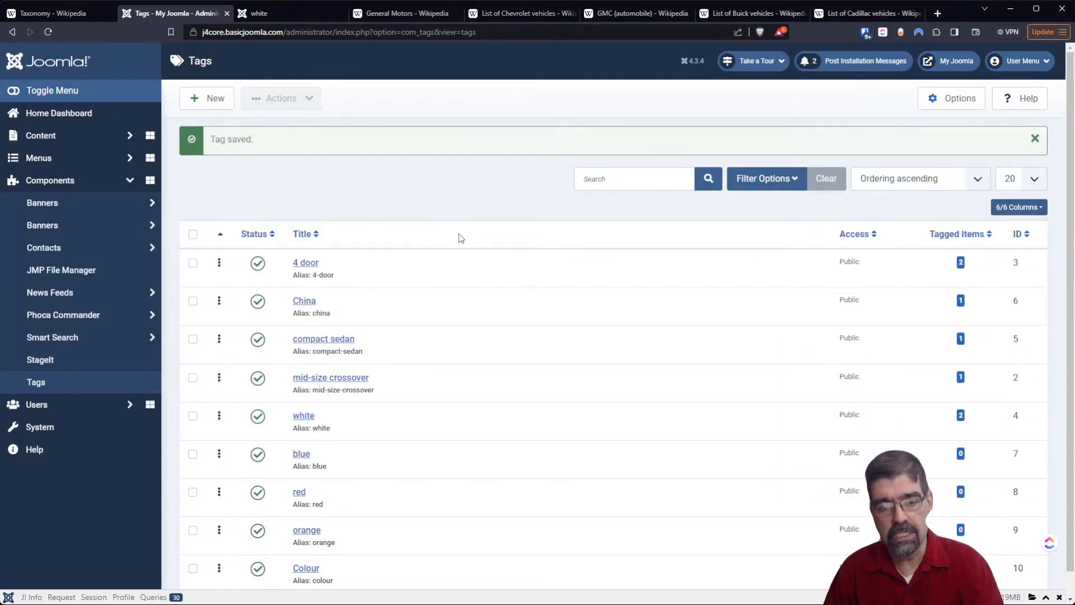
# - Set Colour as the parent of the white tag, and save and close it
pyautogui.click(305, 419)
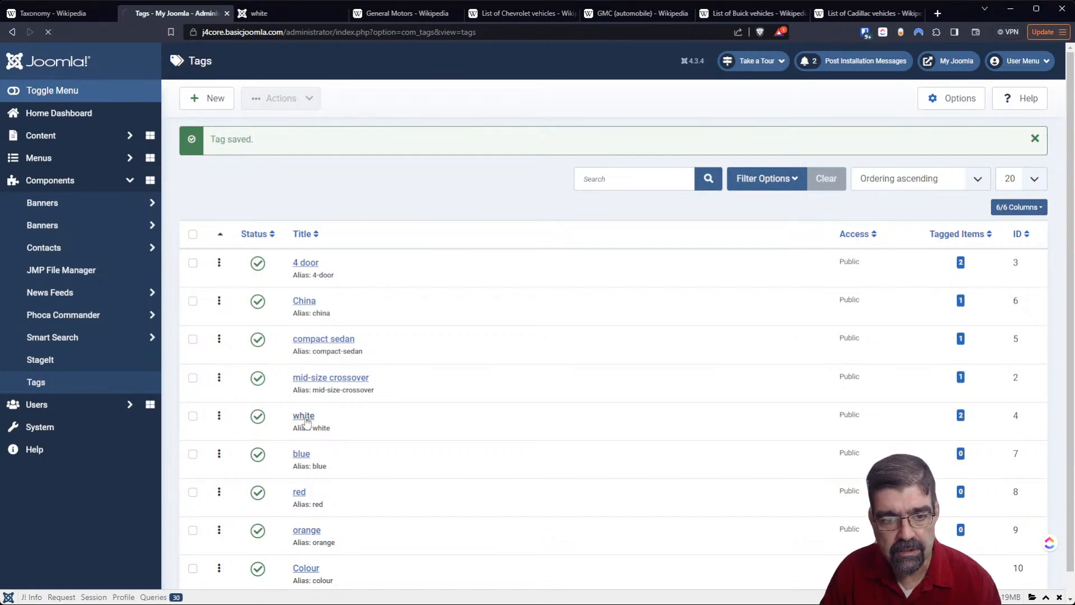
pyautogui.click(885, 274)
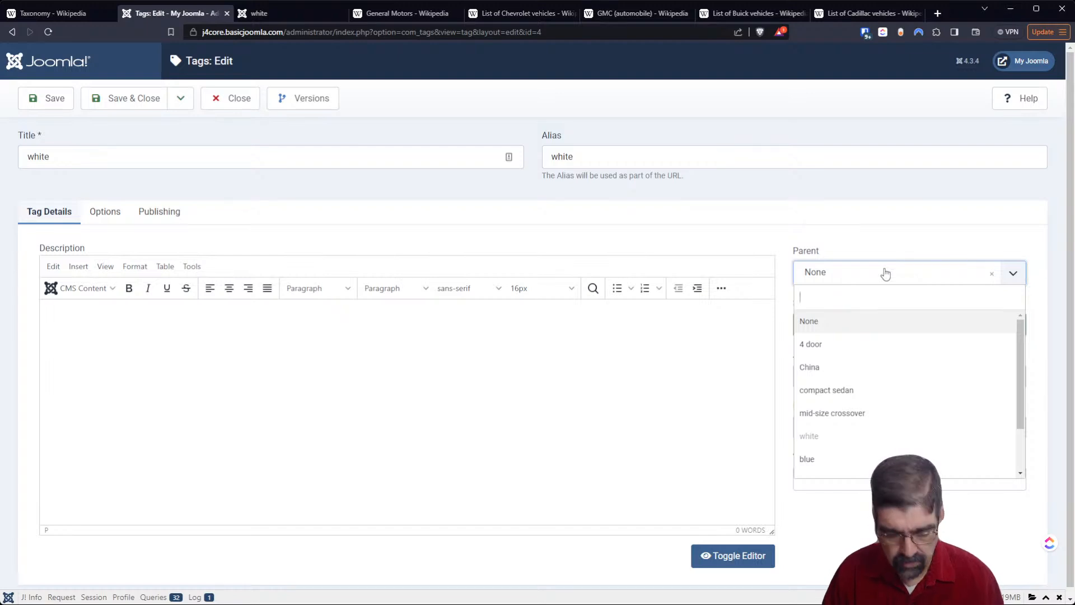
pyautogui.write('col')
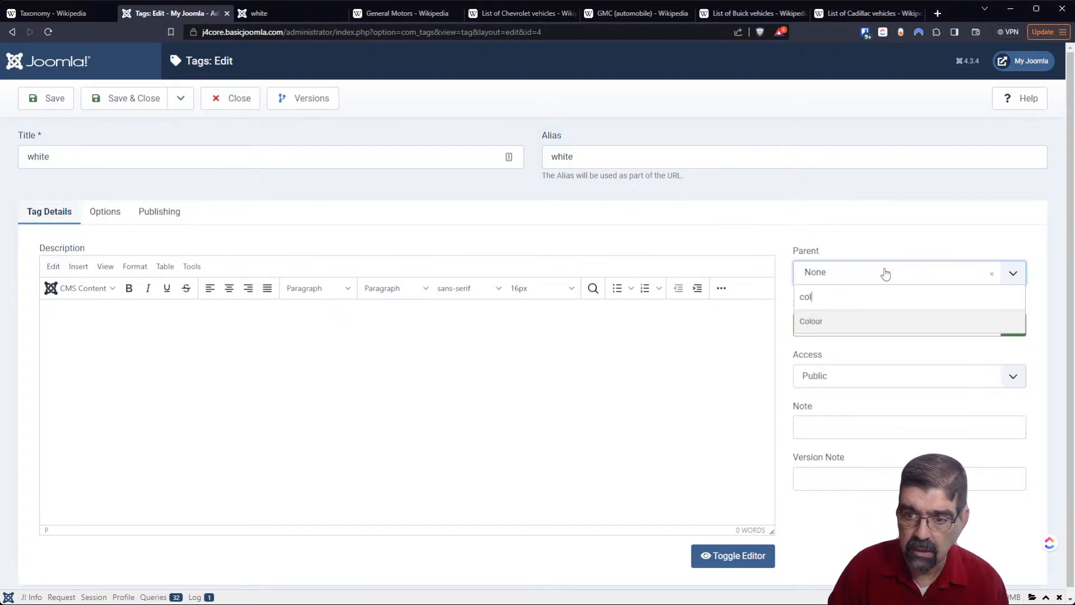
pyautogui.click(808, 320)
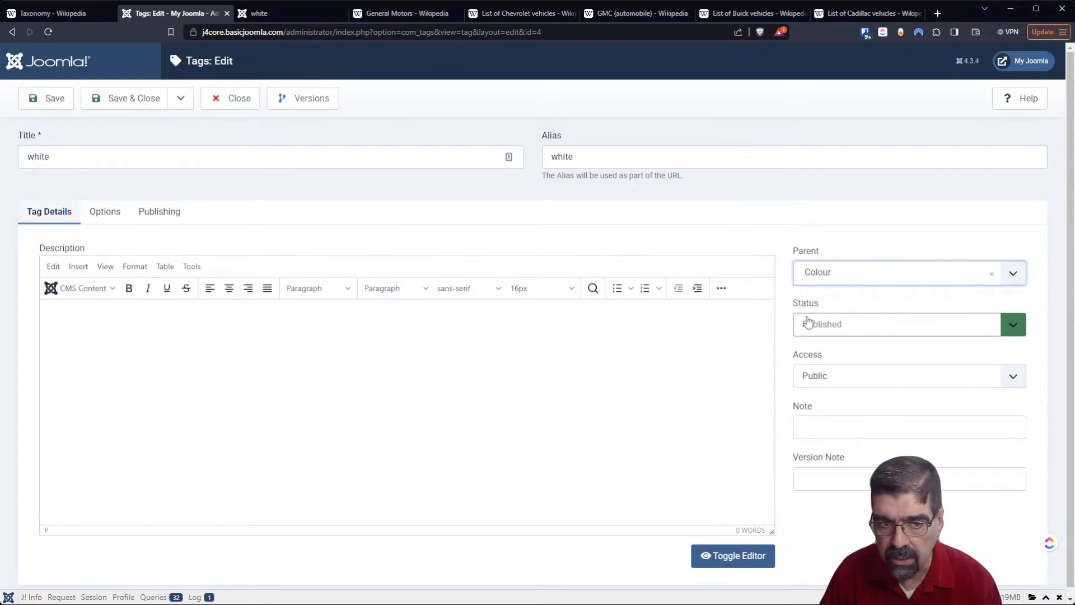
pyautogui.click(133, 98)
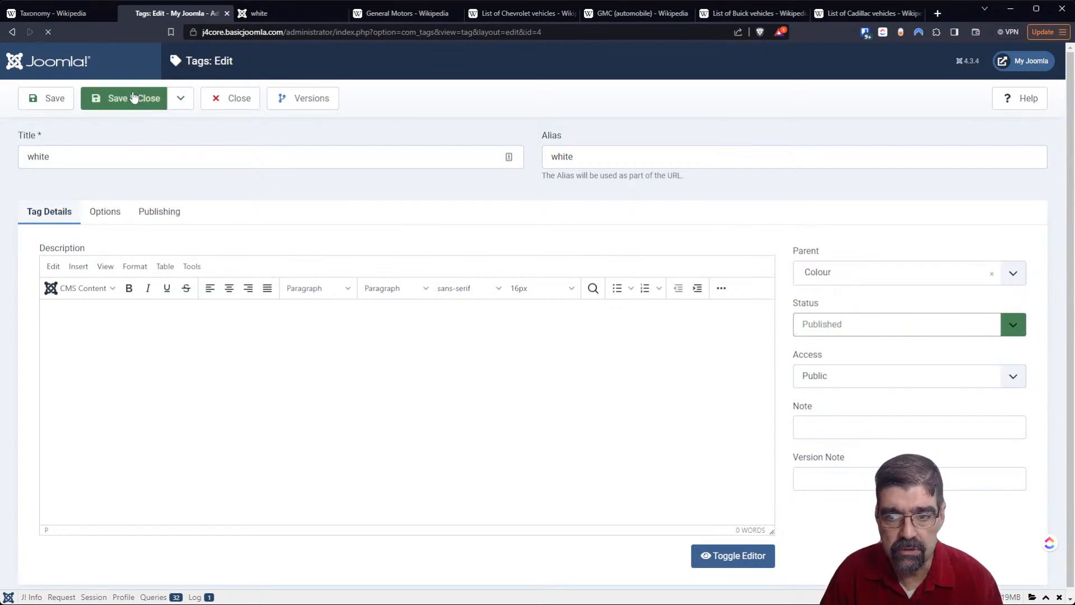
pyautogui.scroll(-1, 497, 267)
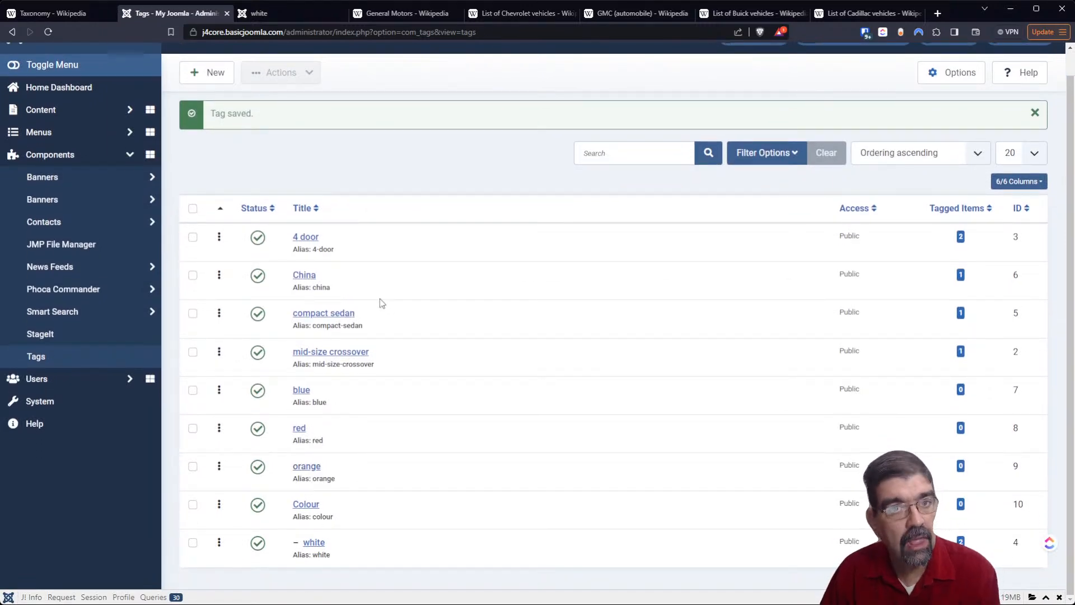
pyautogui.click(193, 467)
pyautogui.click(192, 429)
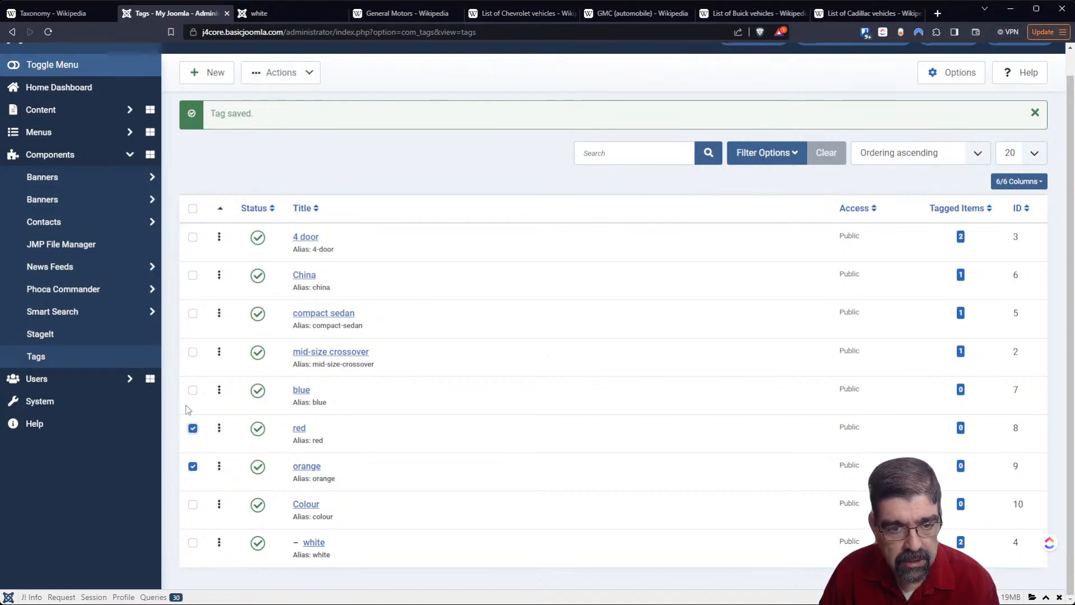
pyautogui.click(192, 391)
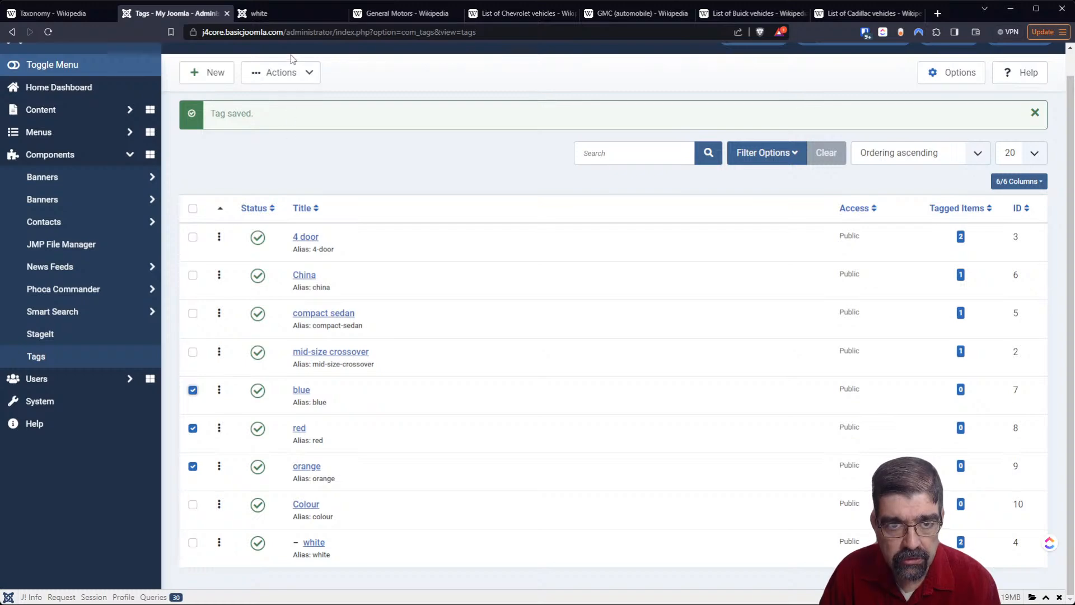
pyautogui.click(299, 81)
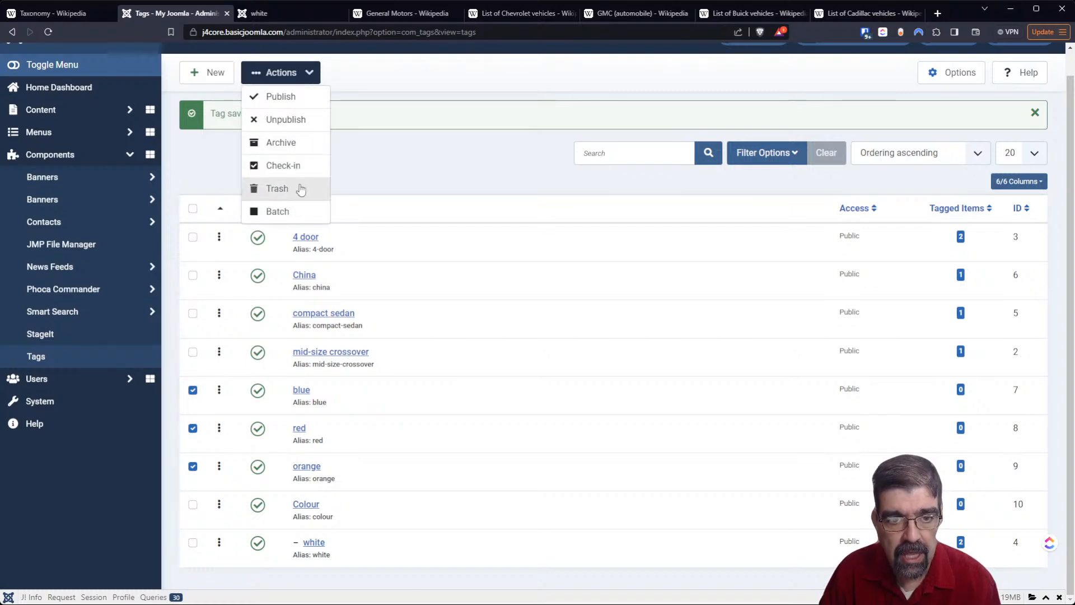
pyautogui.click(304, 211)
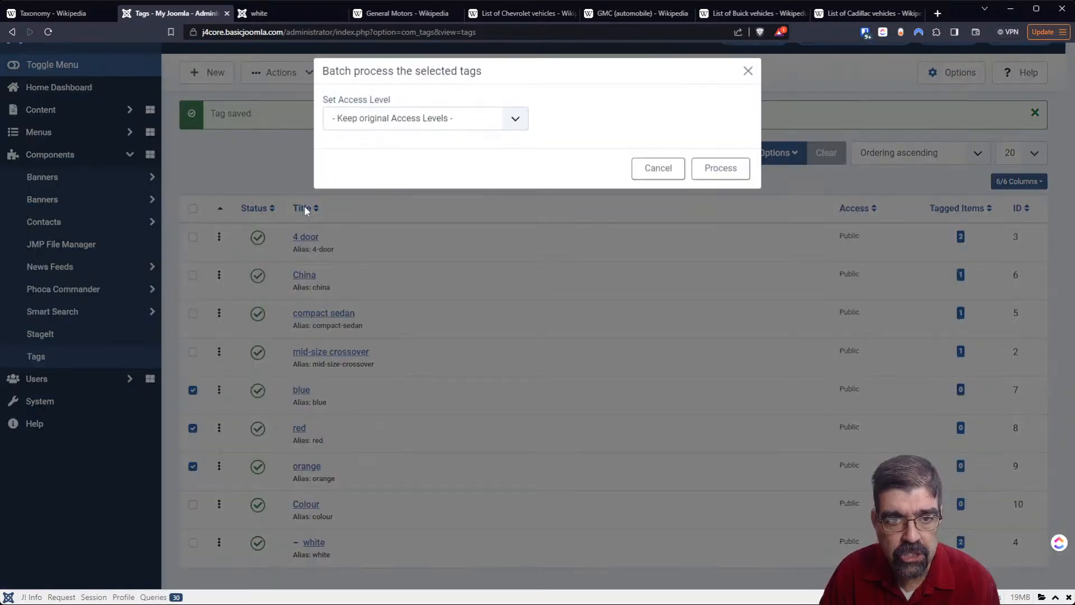
pyautogui.click(359, 127)
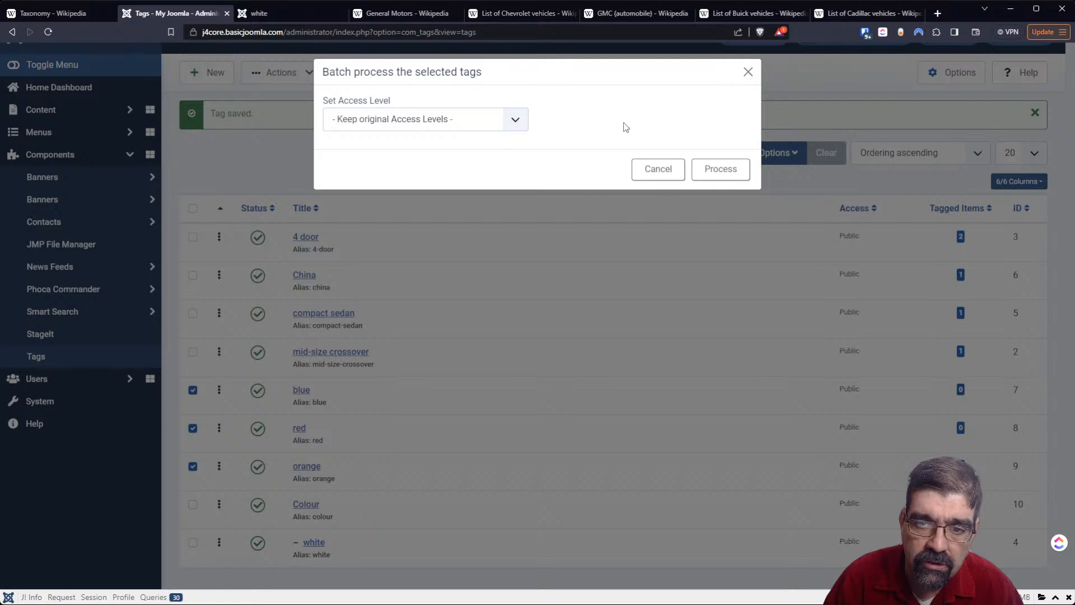
pyautogui.click(655, 169)
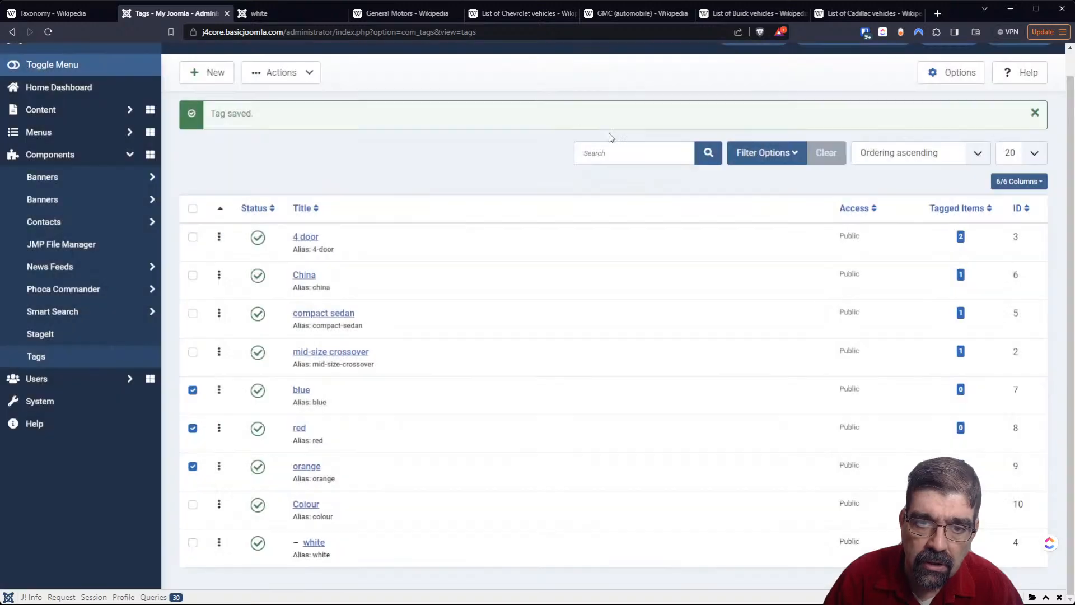
pyautogui.click(309, 77)
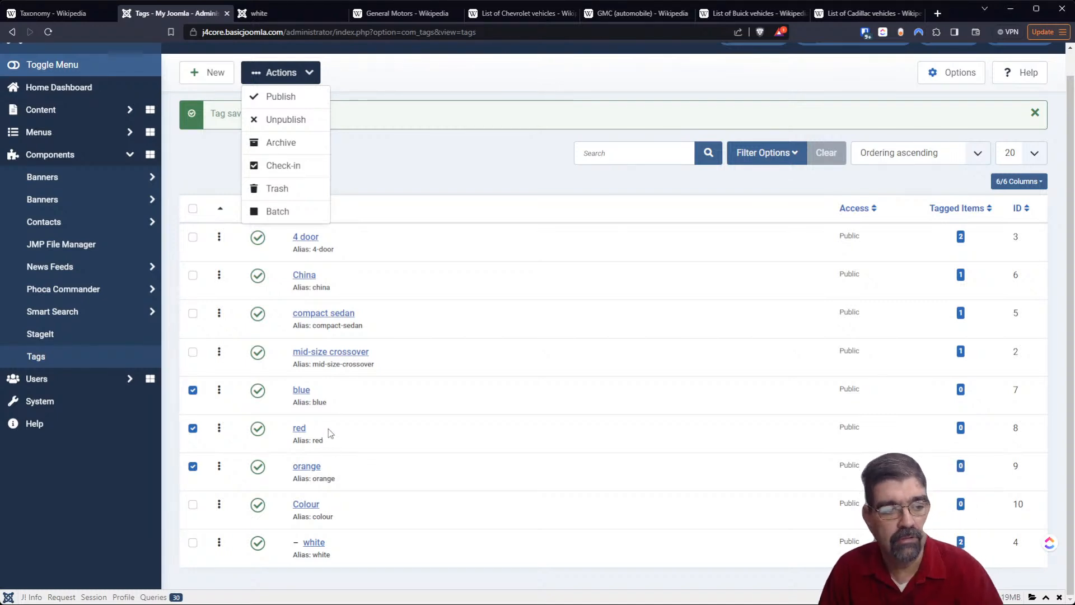
pyautogui.click(396, 153)
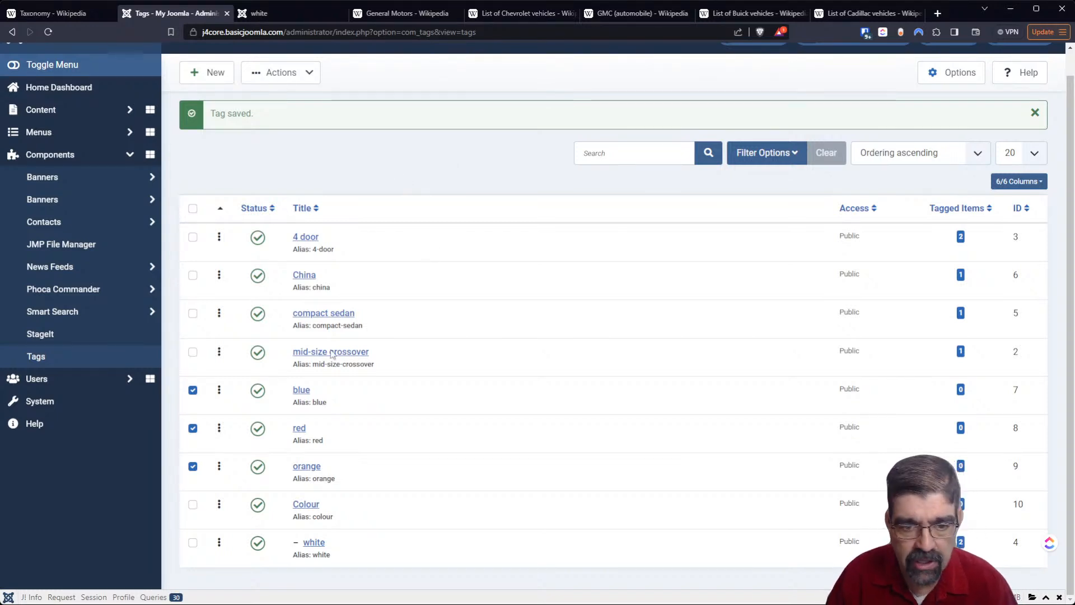
# - Open the blue, red and orange tags for editing in separate browser tabs and look through each one
pyautogui.middleClick(301, 390)
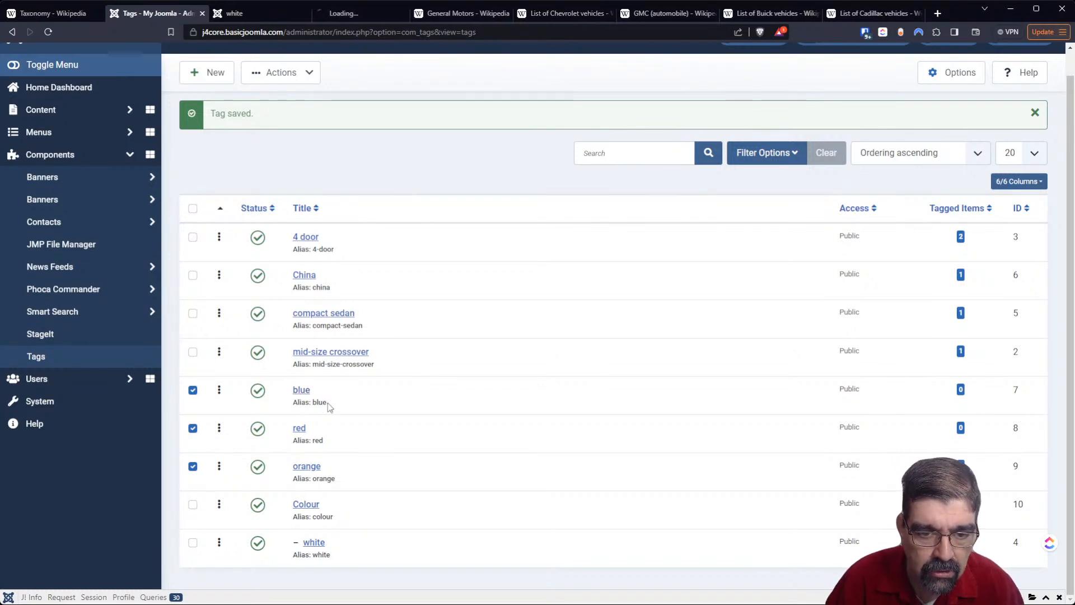
pyautogui.middleClick(298, 429)
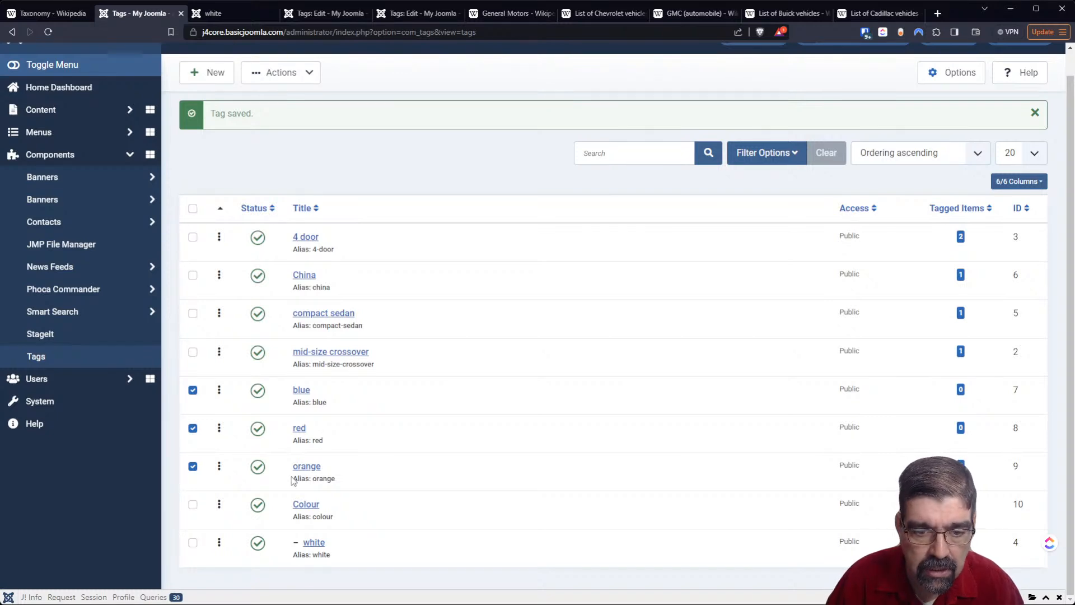
pyautogui.click(314, 478)
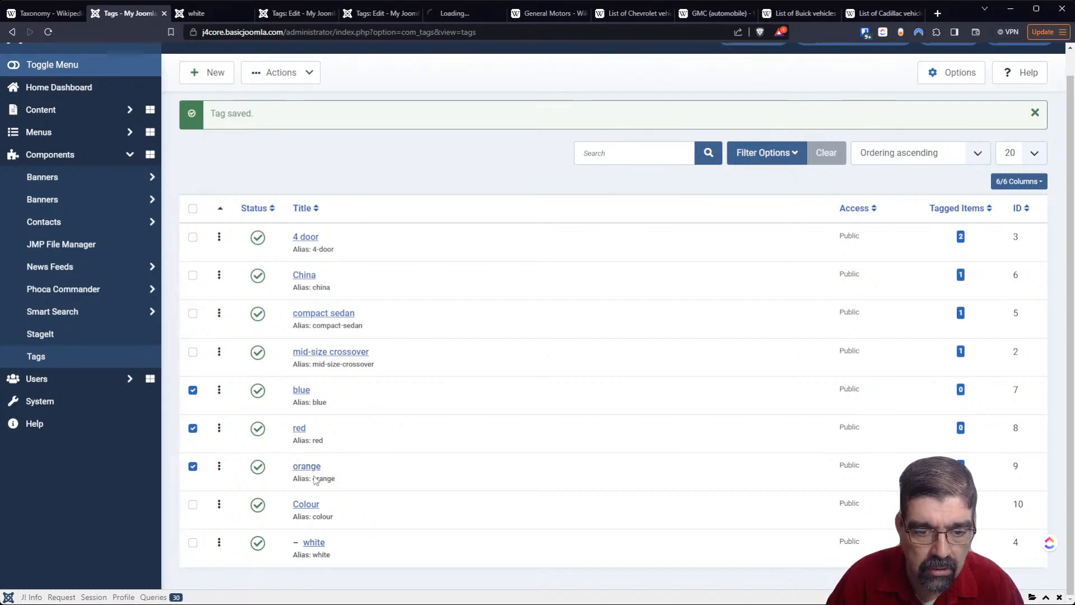
pyautogui.moveTo(220, 467); pyautogui.dragTo(315, 473)
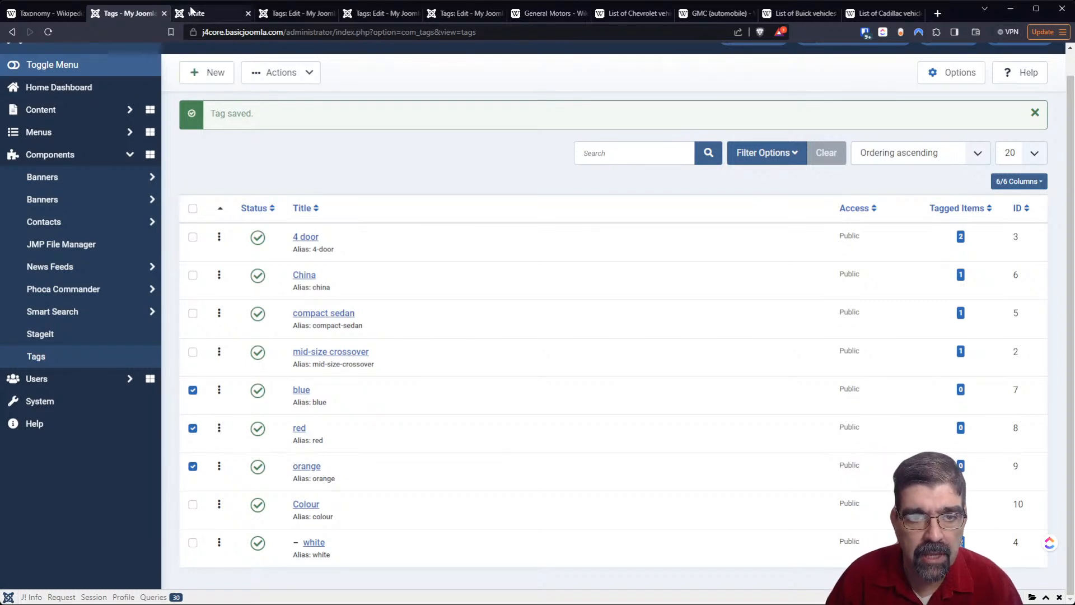
pyautogui.click(283, 15)
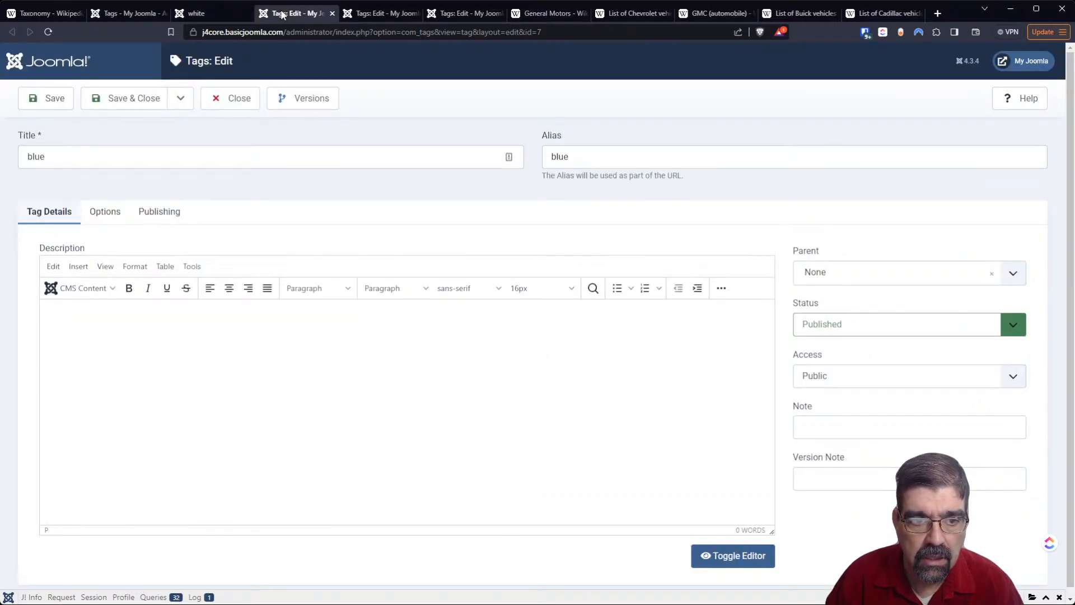
pyautogui.click(378, 15)
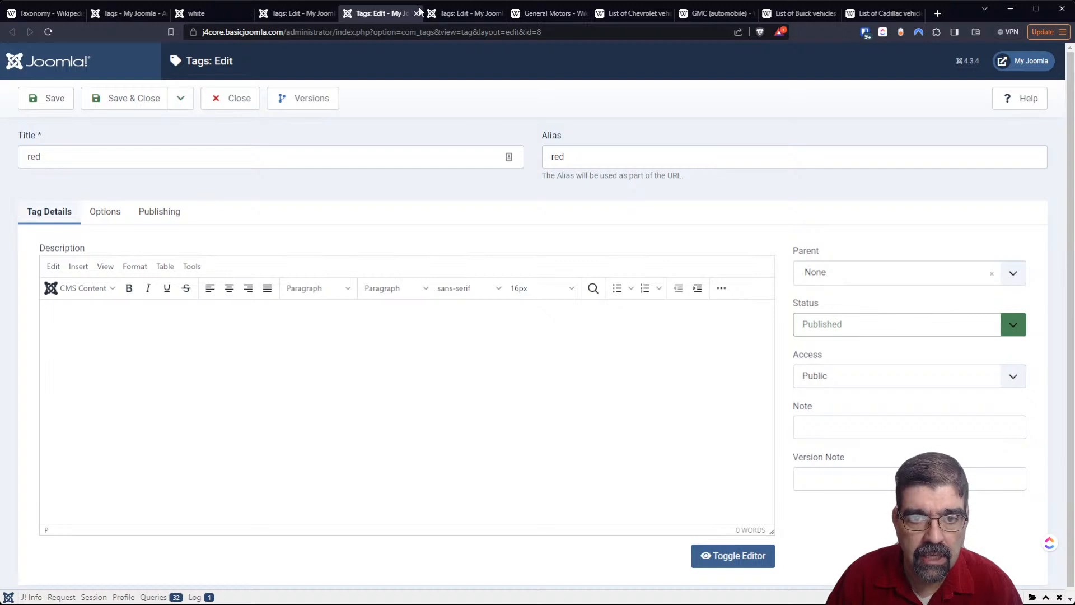
pyautogui.click(445, 16)
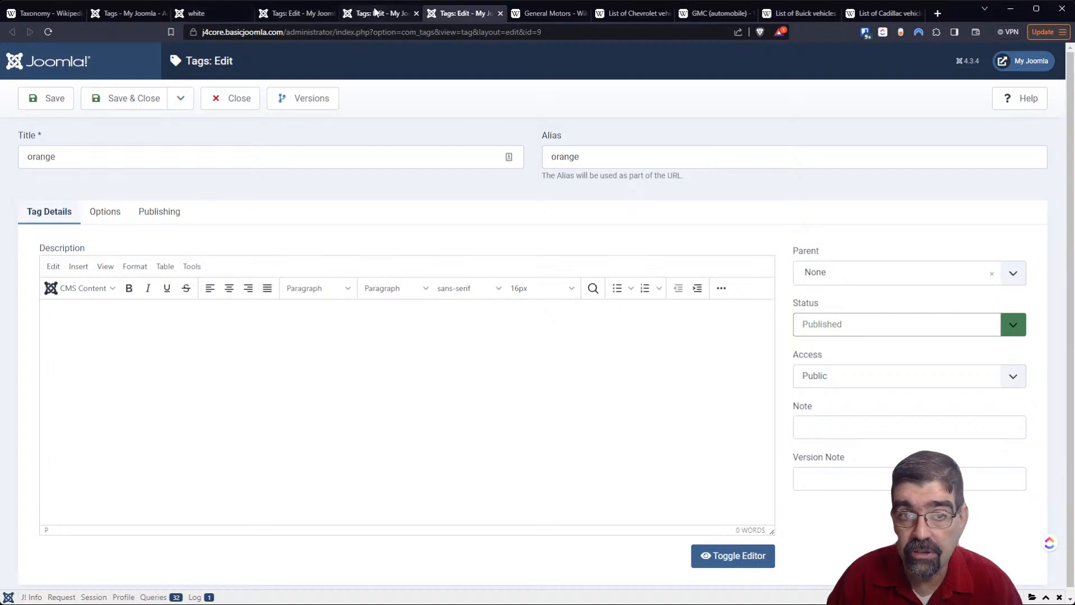
pyautogui.click(301, 15)
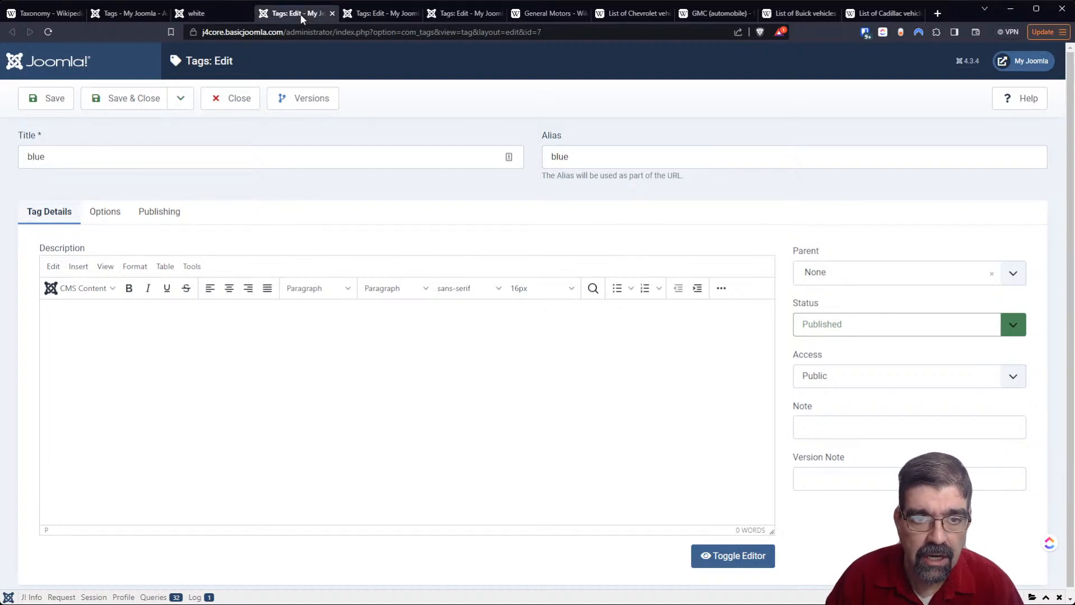
pyautogui.click(128, 12)
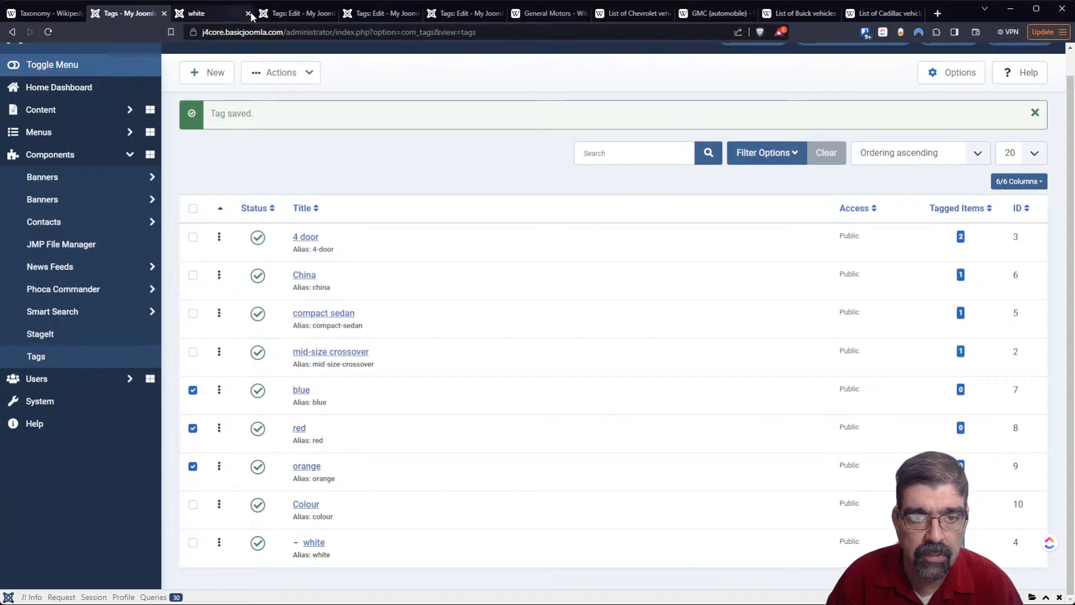
# - Set Colour as the parent of the blue tag, and save and close it
pyautogui.click(294, 14)
pyautogui.click(834, 272)
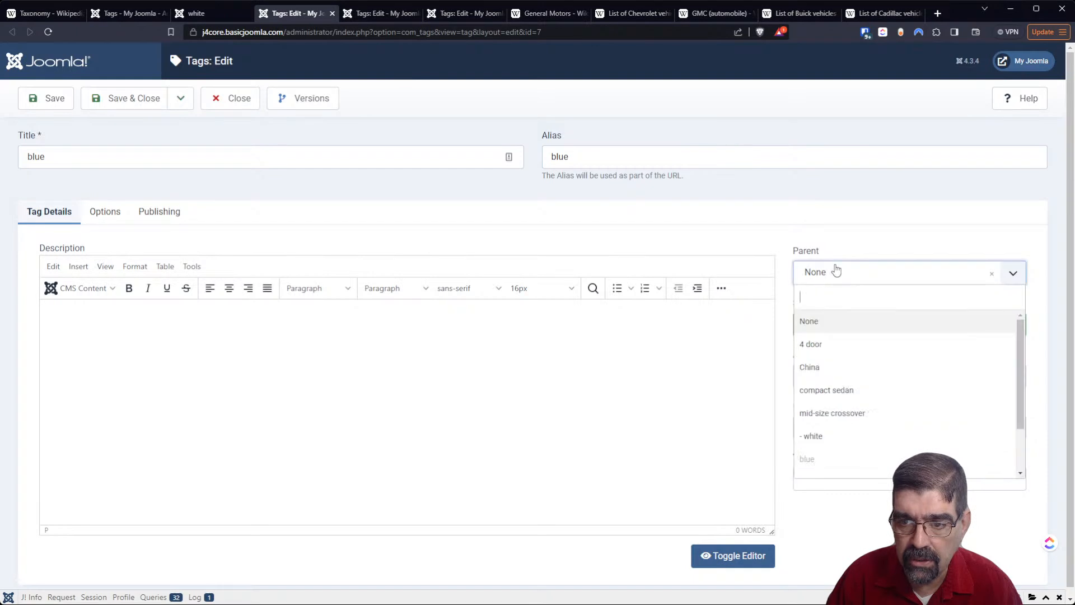
pyautogui.write('col')
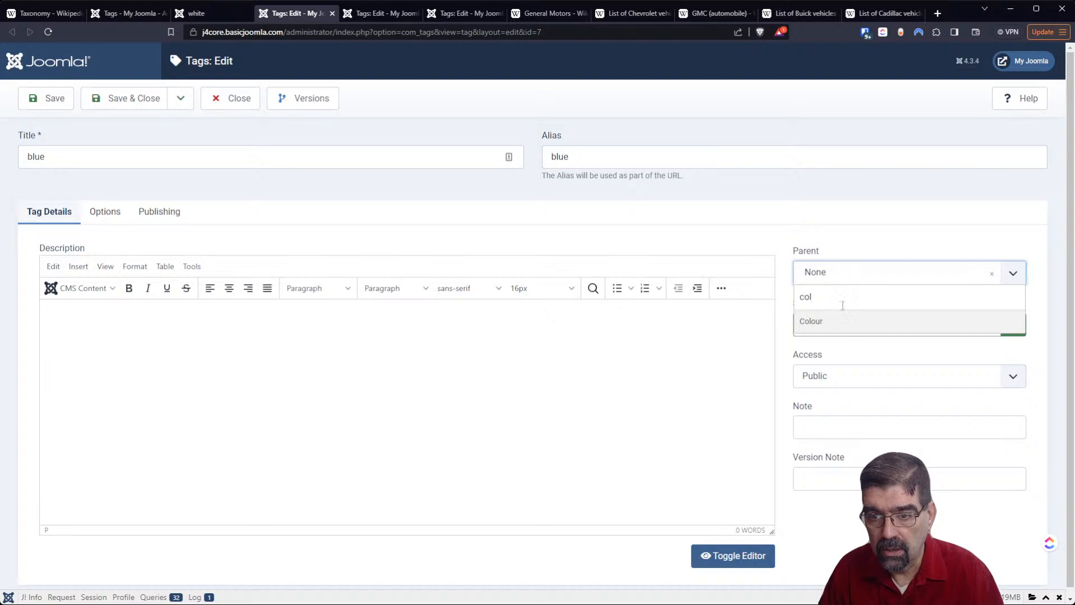
pyautogui.click(843, 323)
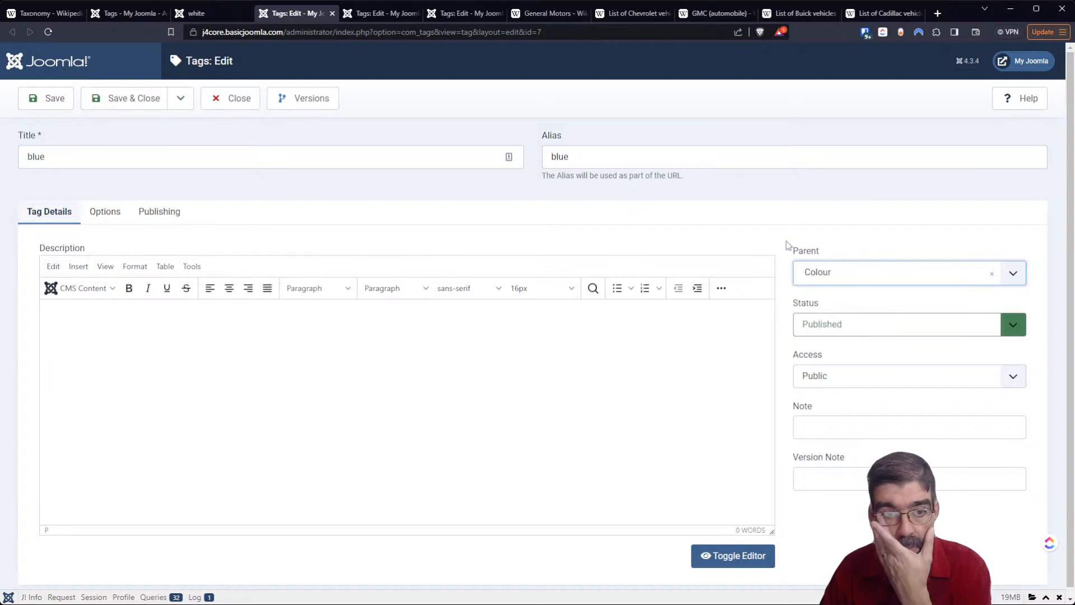
pyautogui.click(143, 107)
# - Set Colour as the parent of the red tag, and save and close it
pyautogui.click(382, 13)
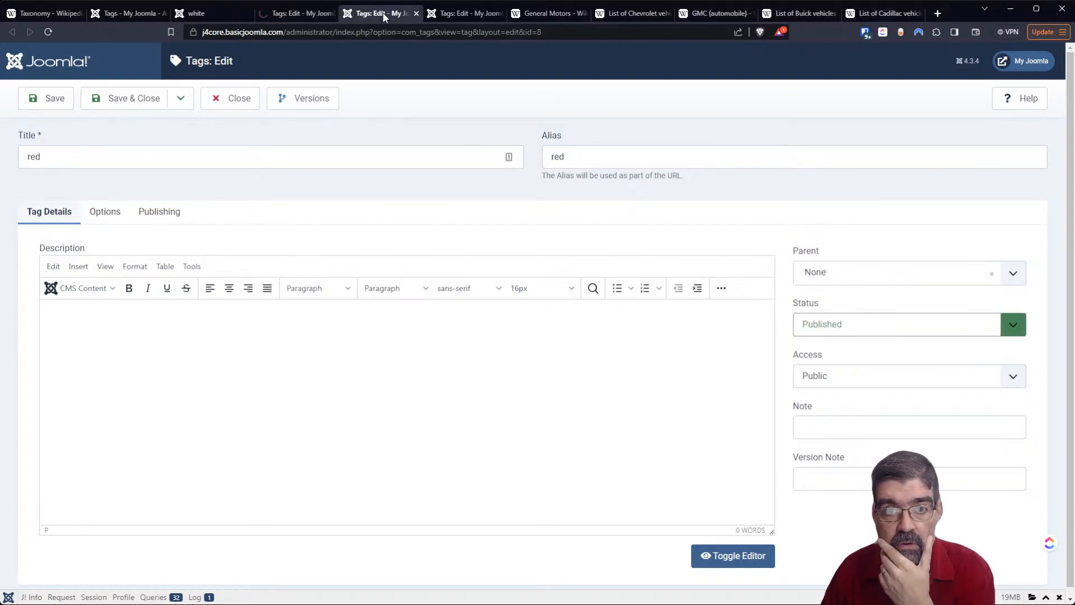
pyautogui.click(866, 272)
pyautogui.write('colo')
pyautogui.click(863, 320)
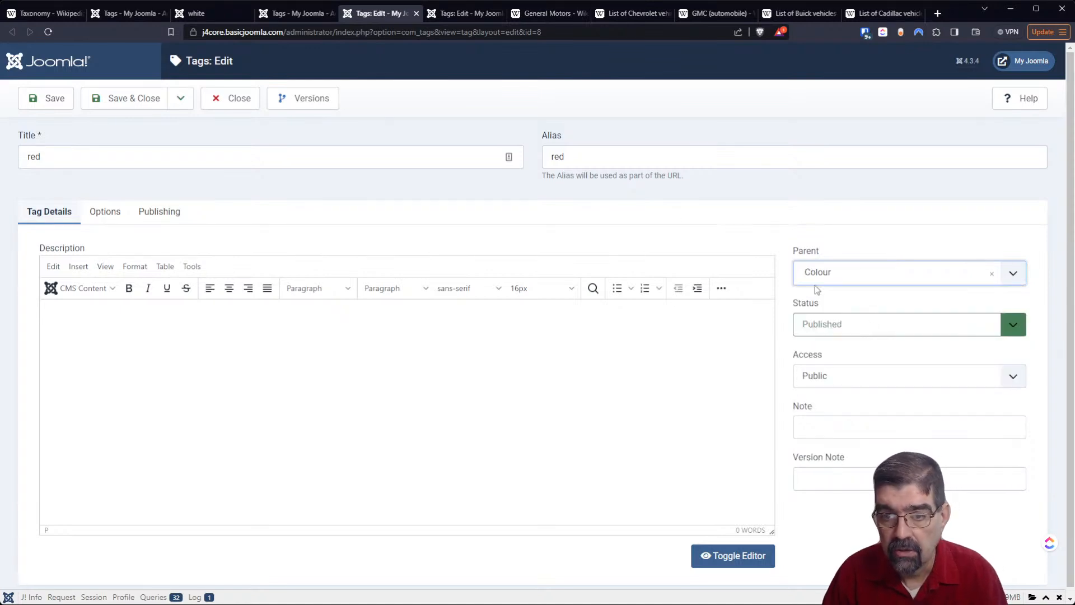
pyautogui.click(134, 99)
# - Set Colour as the parent of the orange tag, and save and close it
pyautogui.click(445, 13)
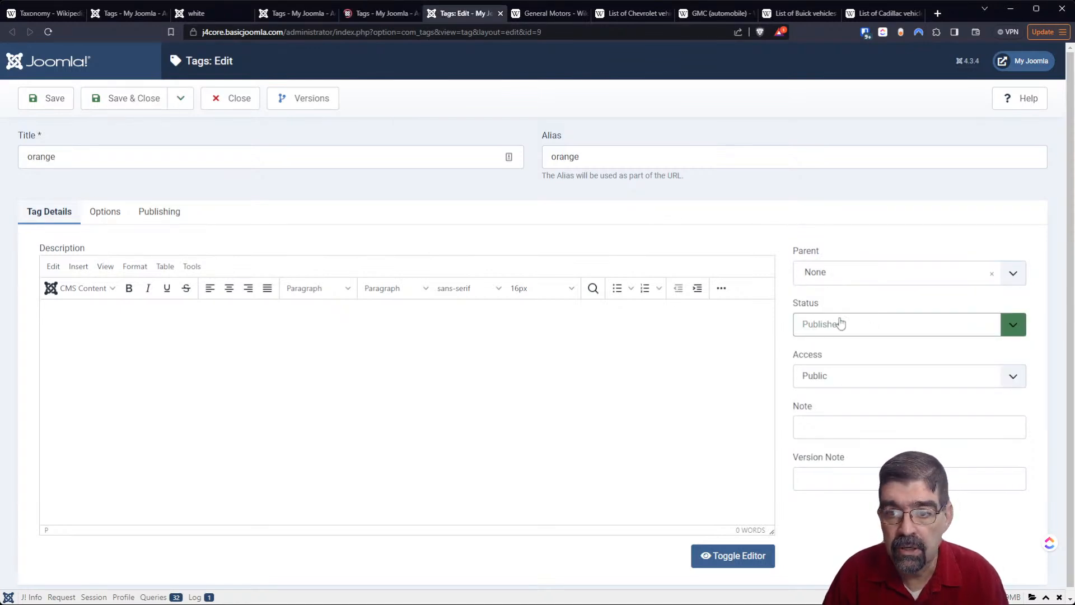
pyautogui.click(826, 271)
pyautogui.write('colo')
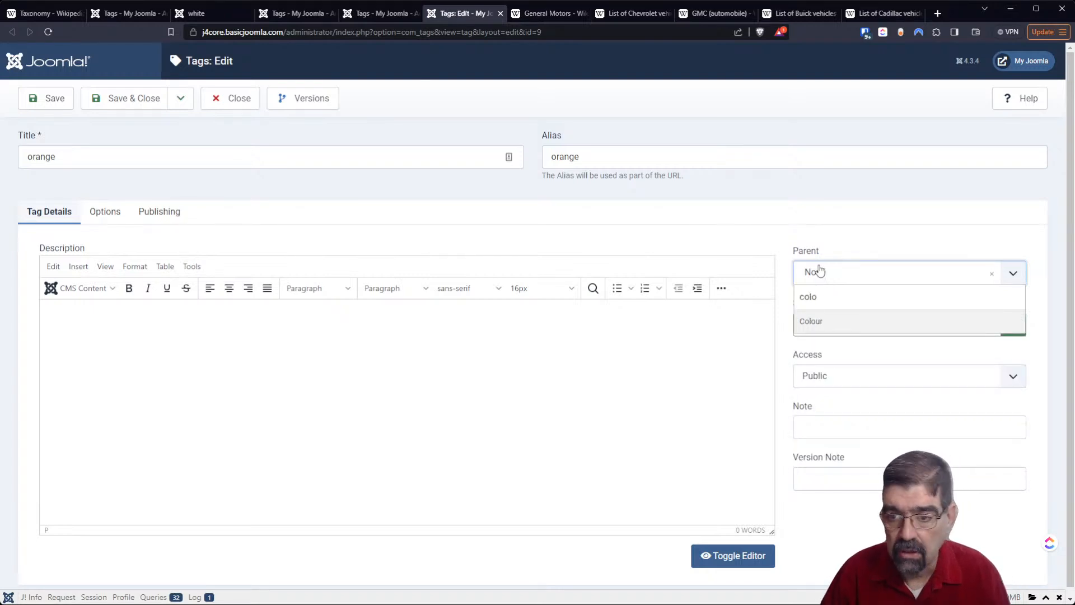
pyautogui.click(851, 322)
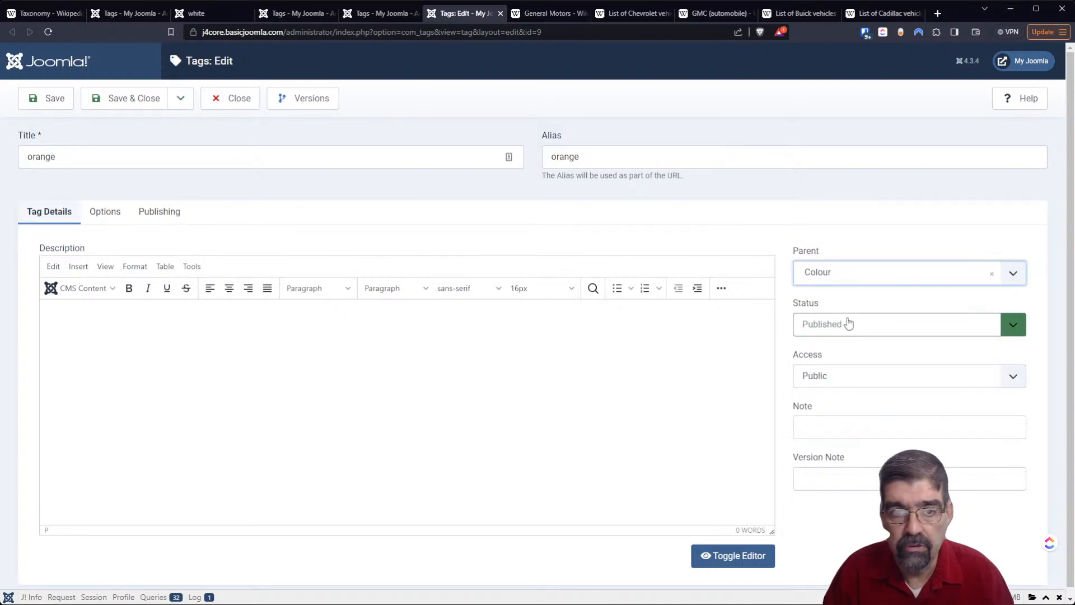
pyautogui.click(129, 112)
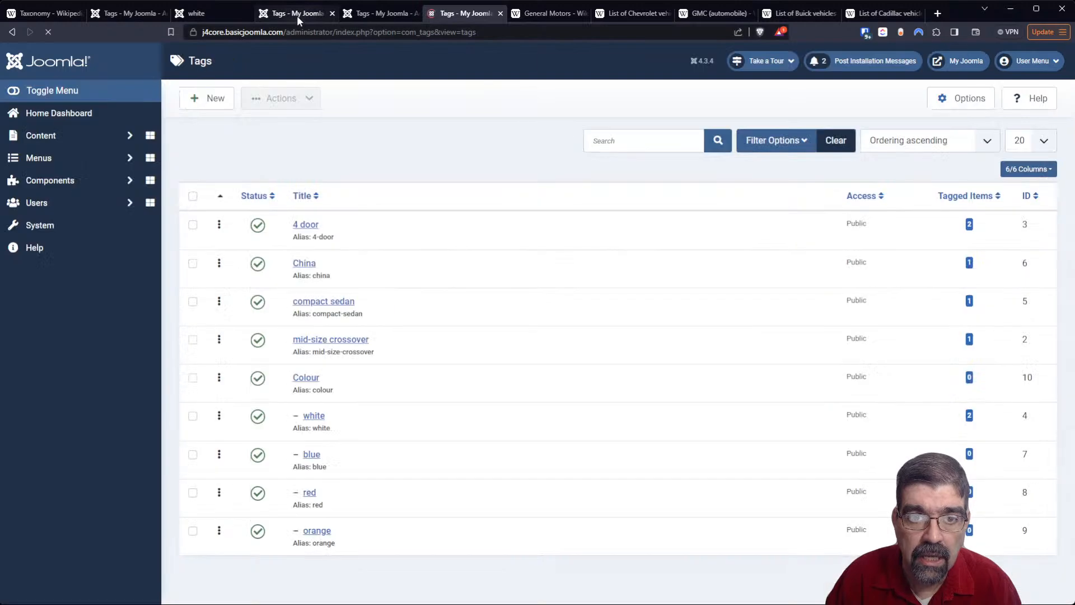
# - Close the three extra tag tabs and reload the original tag list
pyautogui.click(332, 13)
pyautogui.click(332, 13)
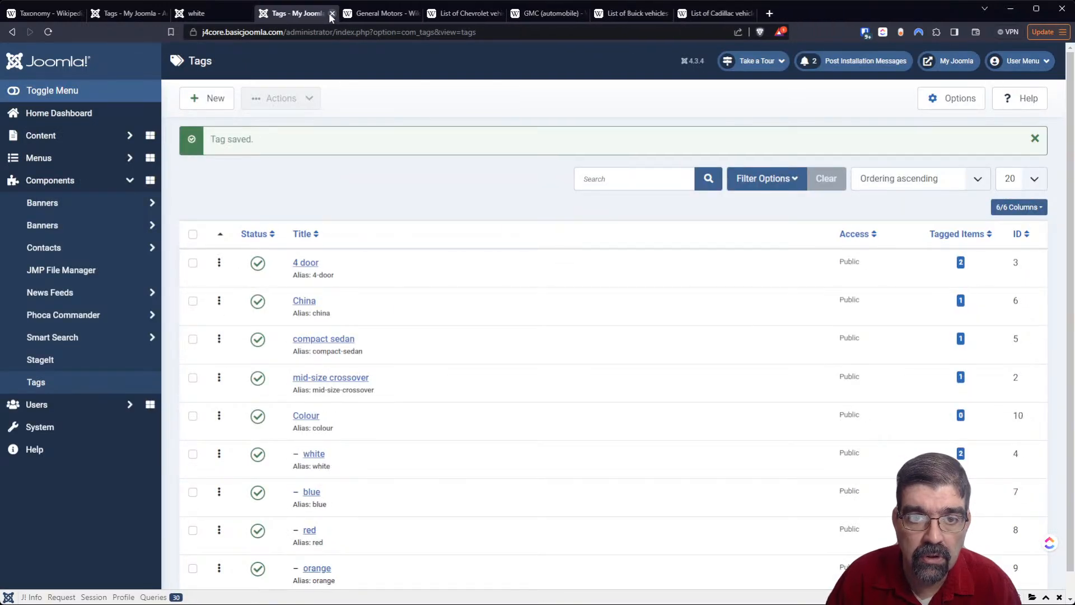
pyautogui.click(332, 13)
pyautogui.click(146, 14)
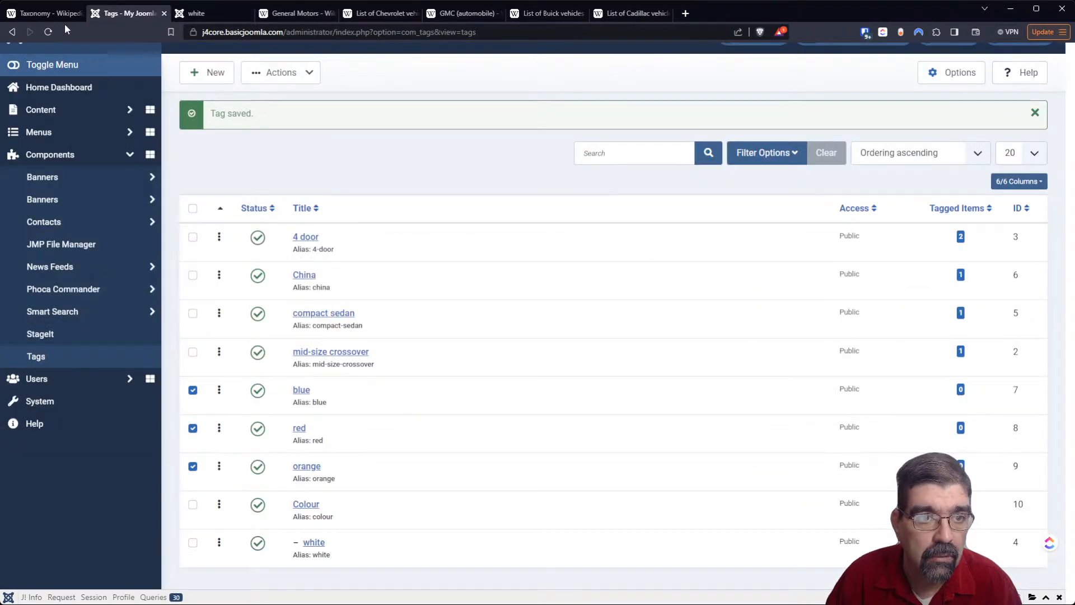
pyautogui.click(49, 32)
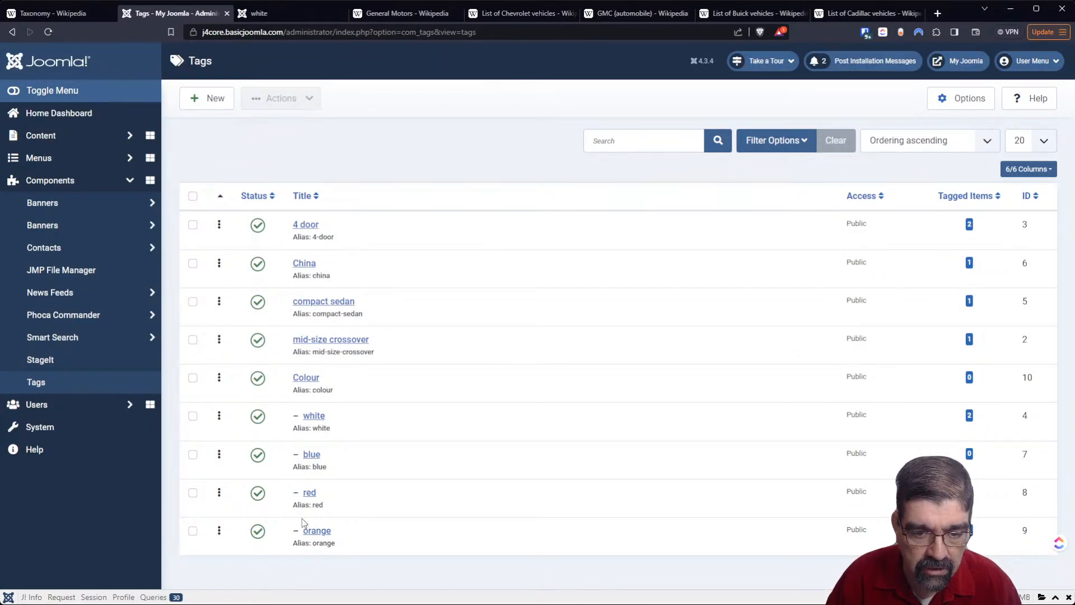
# - Reorder the tags nested under Colour alphabetically as blue, orange, red and white
pyautogui.moveTo(219, 454); pyautogui.dragTo(222, 411)
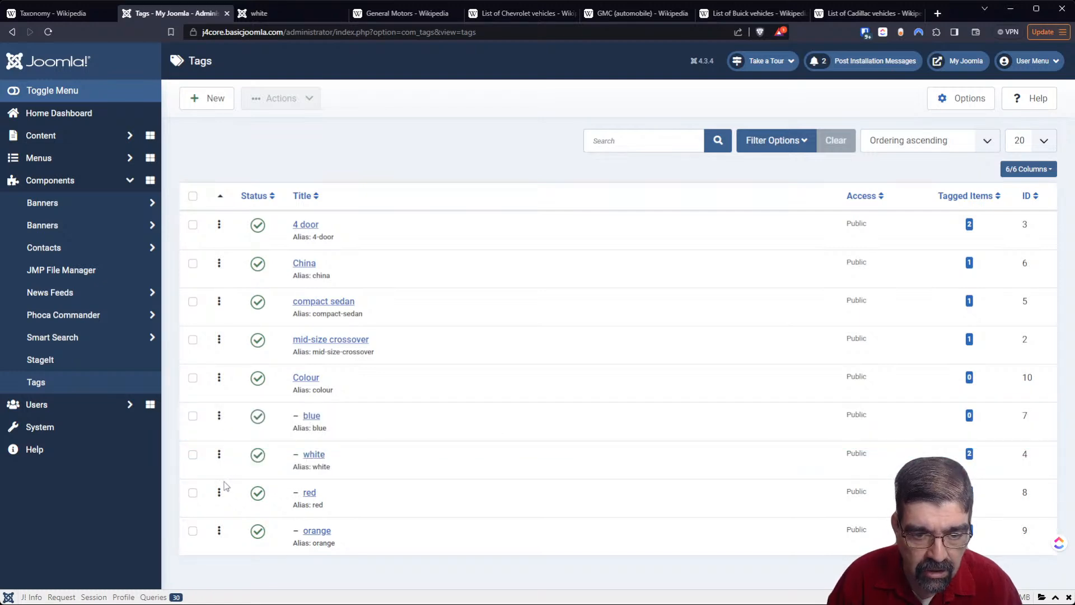
pyautogui.moveTo(219, 454); pyautogui.dragTo(223, 541)
pyautogui.moveTo(219, 492); pyautogui.dragTo(220, 454)
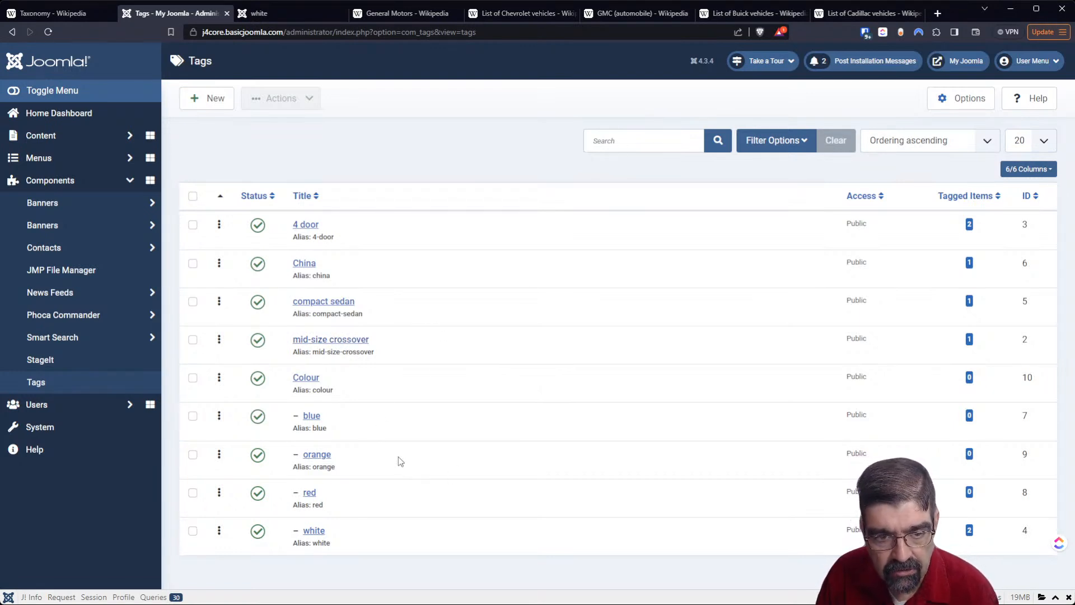
# - Filter the tag list to a maximum of 1 level and move Colour directly below 4 door
pyautogui.click(806, 141)
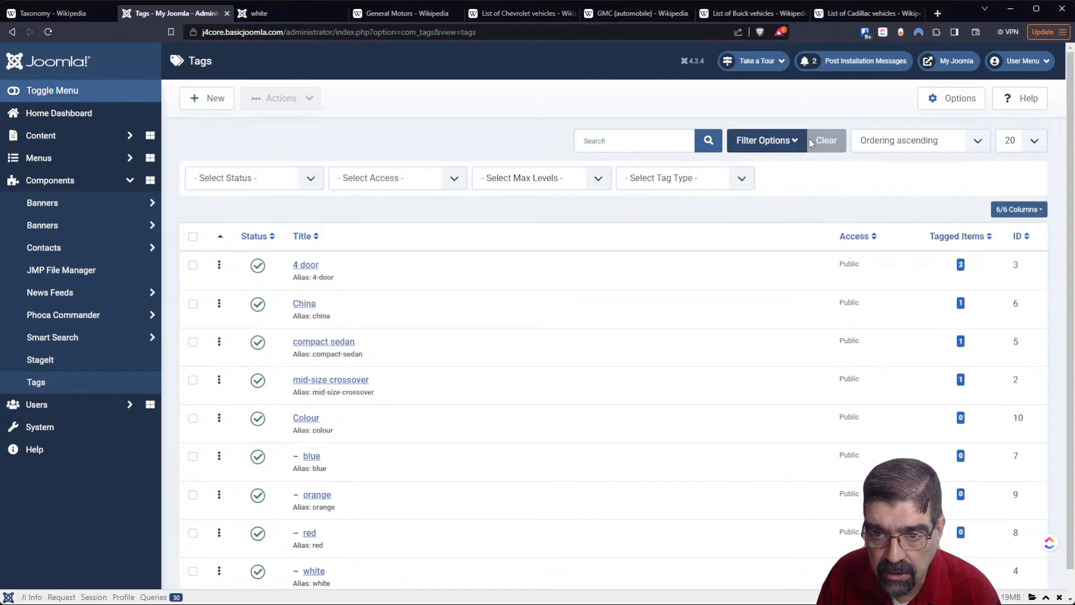
pyautogui.click(542, 188)
pyautogui.click(544, 208)
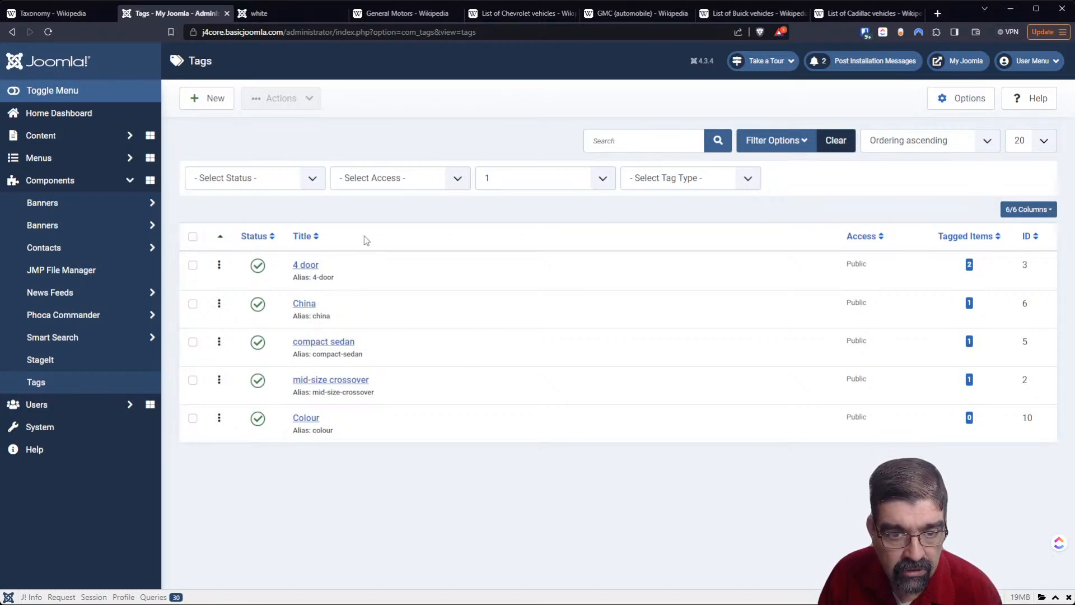
pyautogui.moveTo(219, 418); pyautogui.dragTo(215, 309)
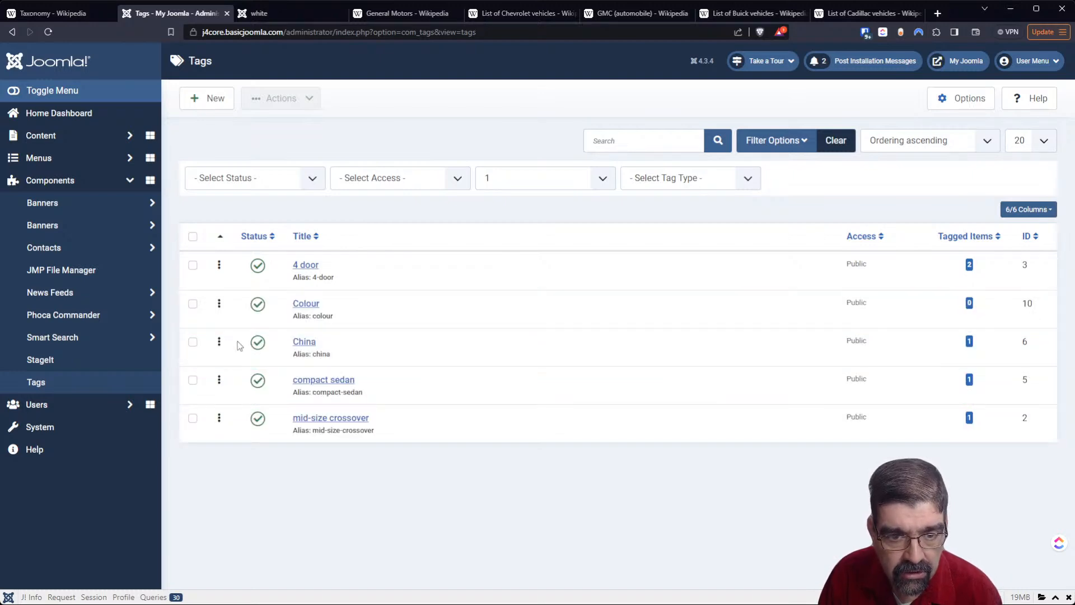
# - Move Colour between China and compact sedan in the tag list
pyautogui.moveTo(219, 380); pyautogui.dragTo(220, 303)
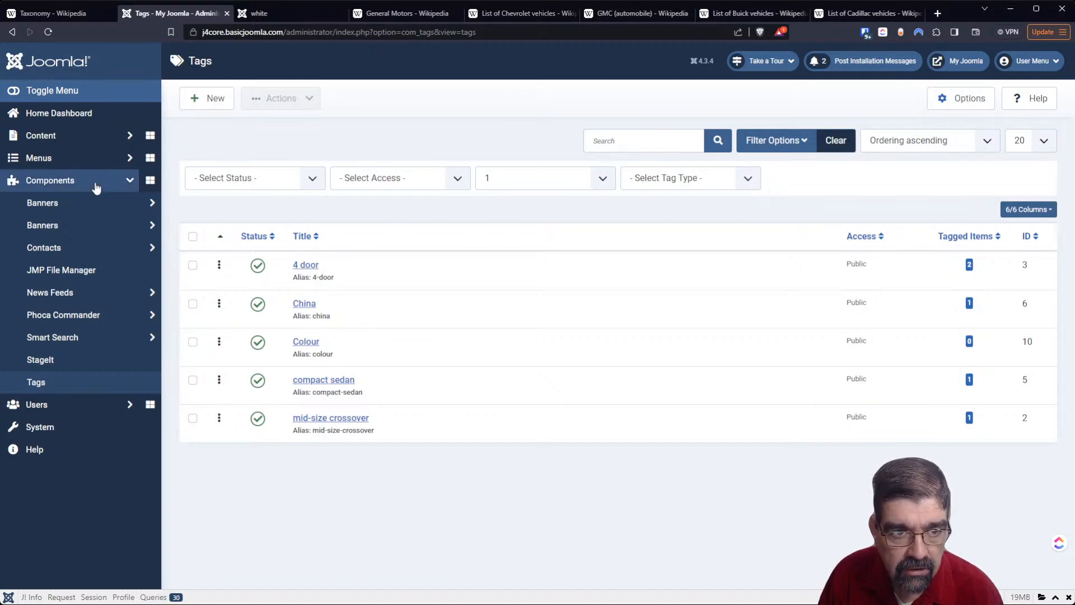
# - Examine the tag choices offered for a new article, including the nested Colour tags, and cancel the article
pyautogui.click(131, 138)
pyautogui.click(148, 163)
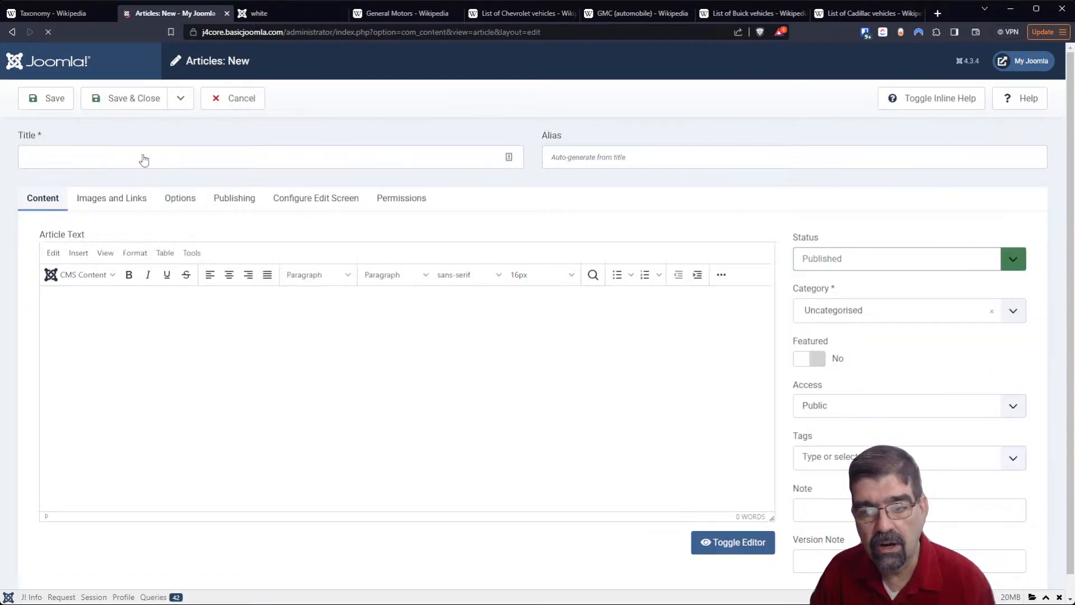
pyautogui.click(1011, 463)
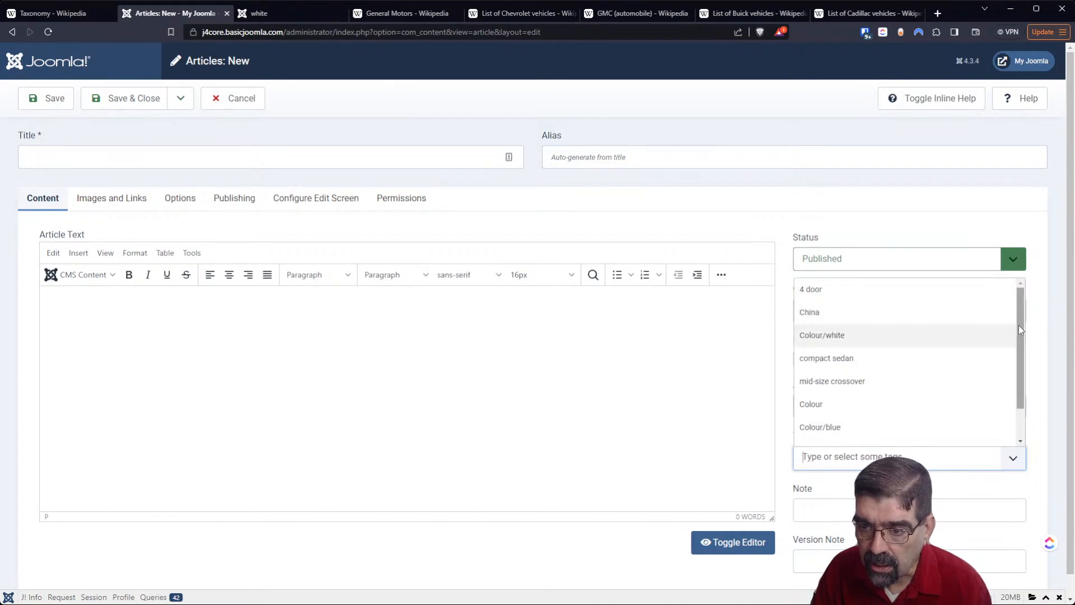
pyautogui.scroll(-2, 1008, 325)
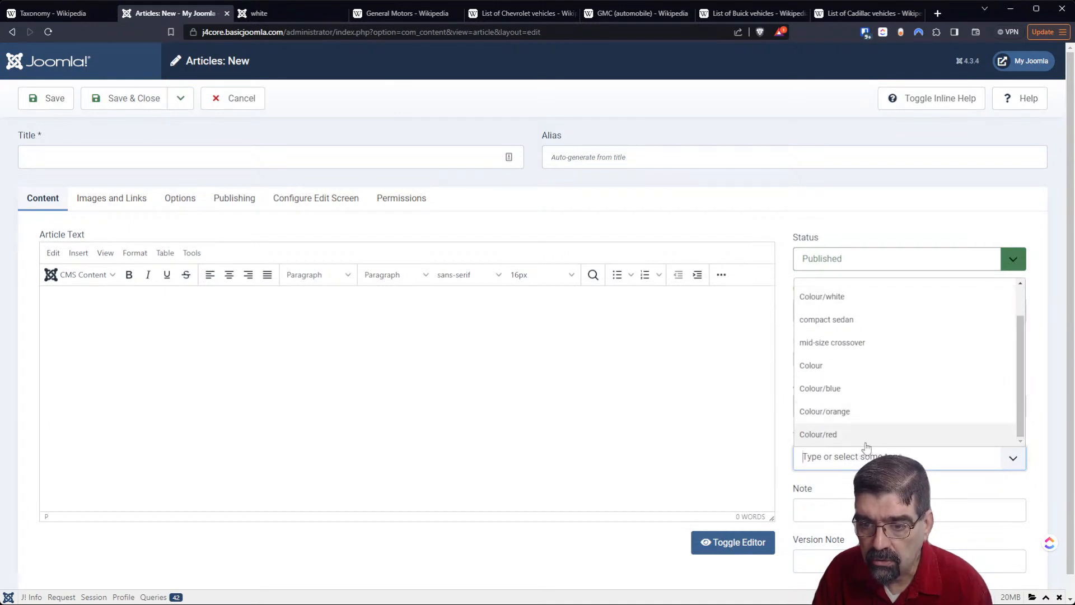
pyautogui.scroll(2, 1018, 402)
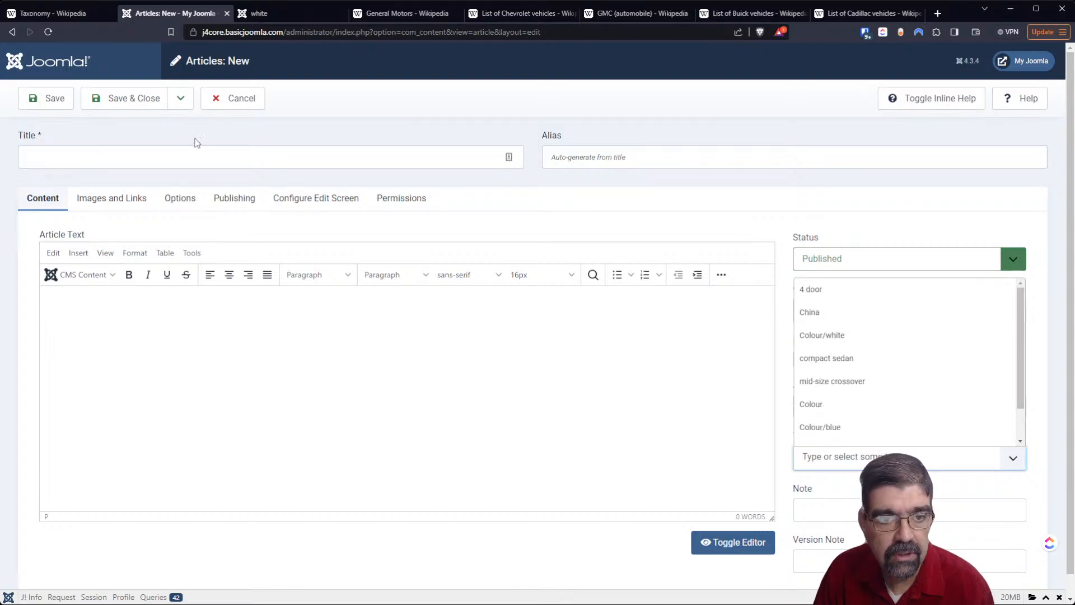
pyautogui.click(229, 100)
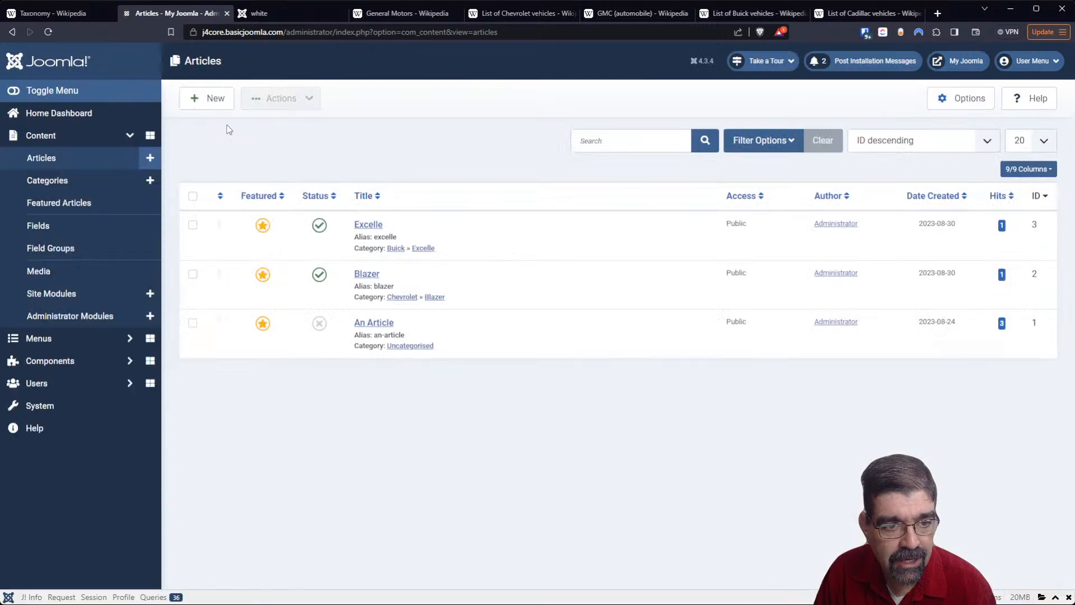
# - Return to the tag list and remove its maximum-level filter to list all nested tags
pyautogui.click(65, 360)
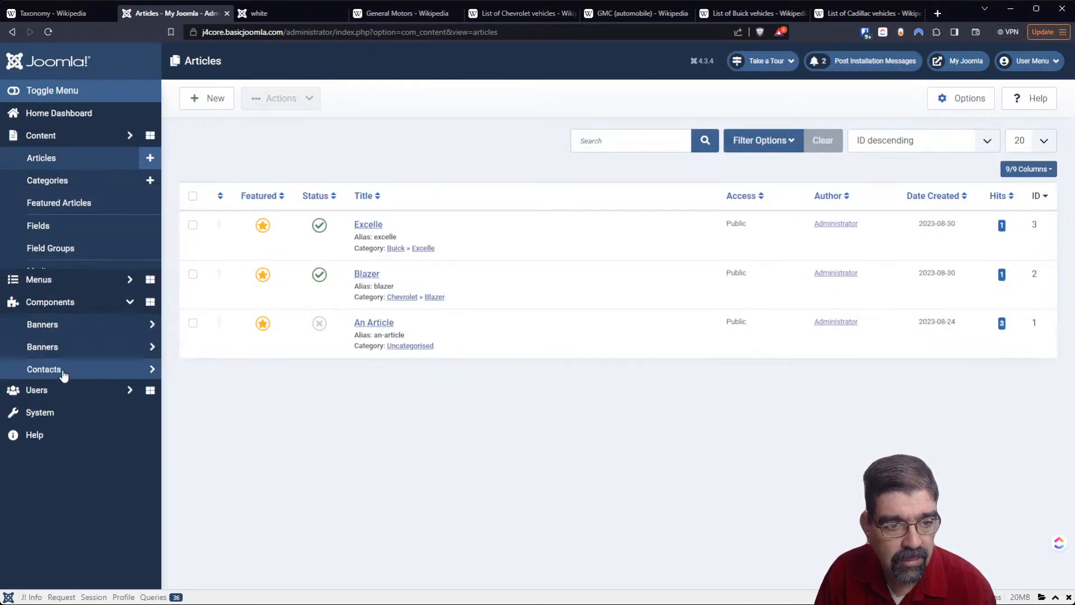
pyautogui.click(66, 382)
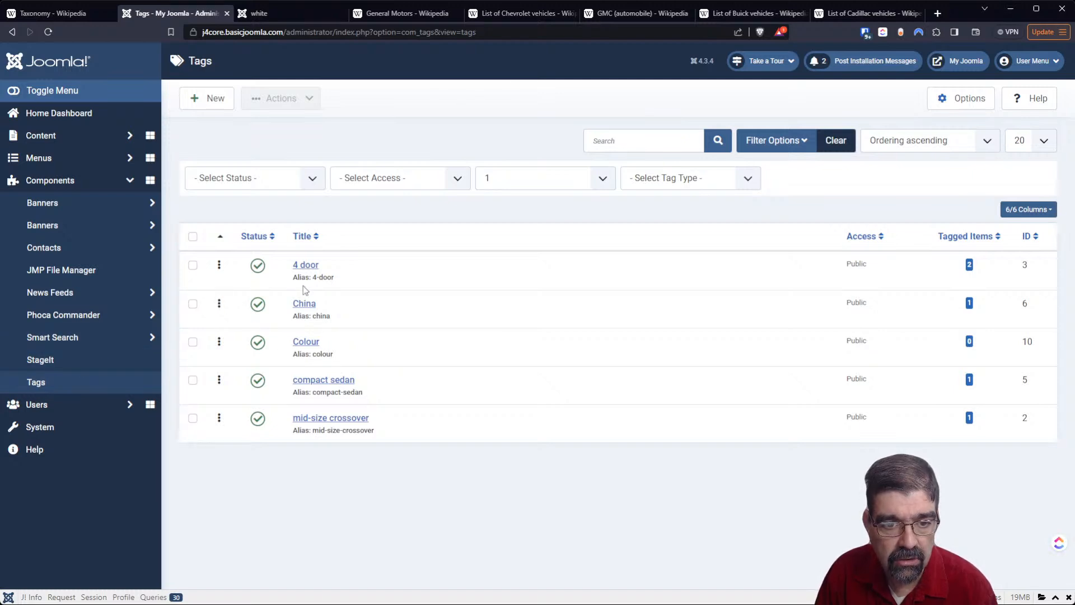
pyautogui.click(582, 175)
pyautogui.click(562, 193)
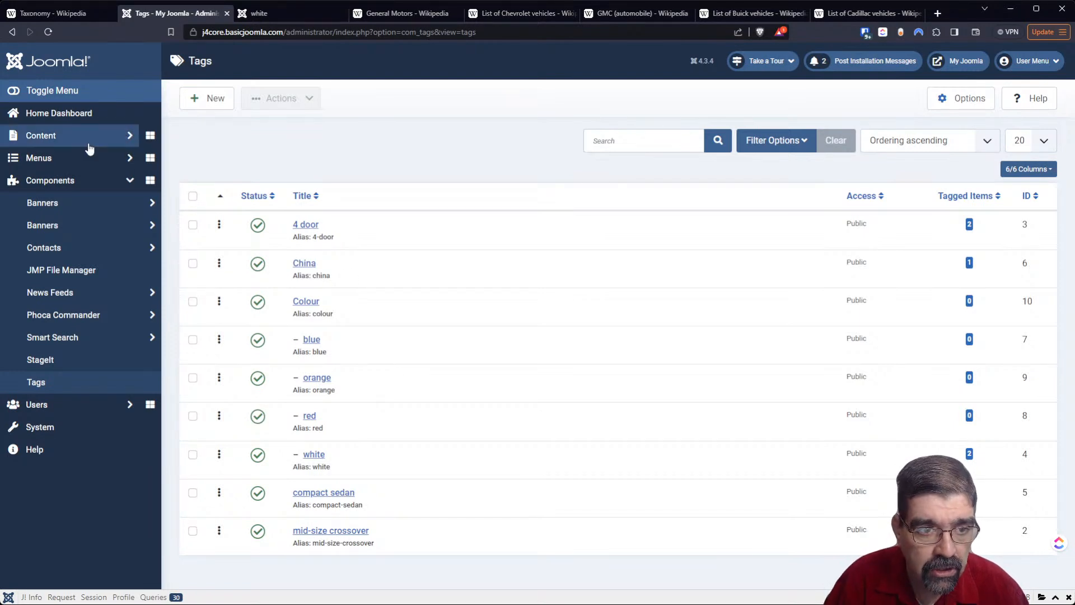
# - Start a new Main Menu item of the Category Blog type
pyautogui.click(80, 157)
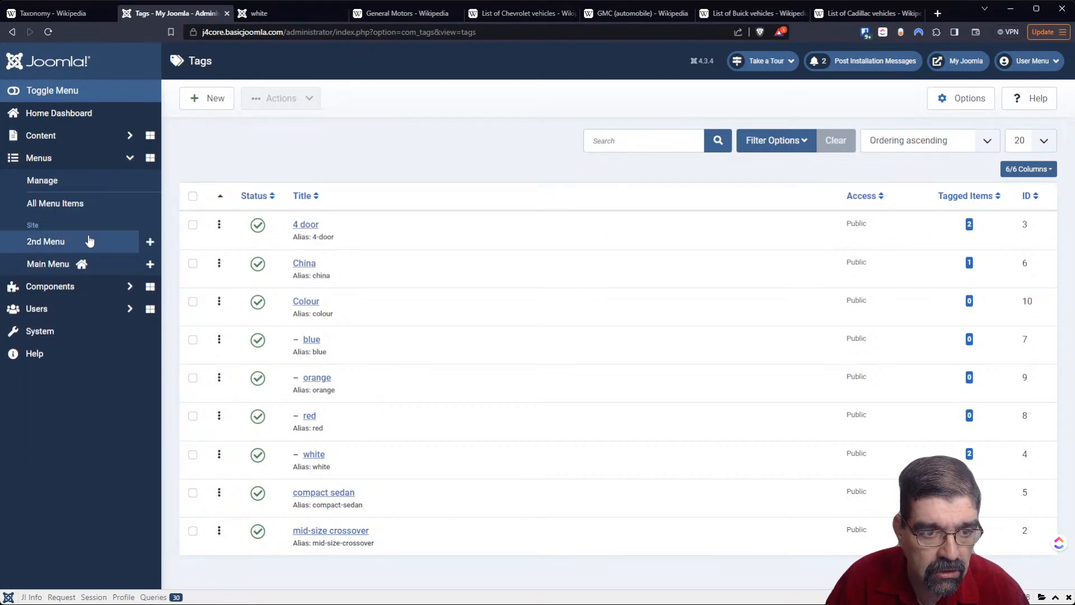
pyautogui.click(73, 265)
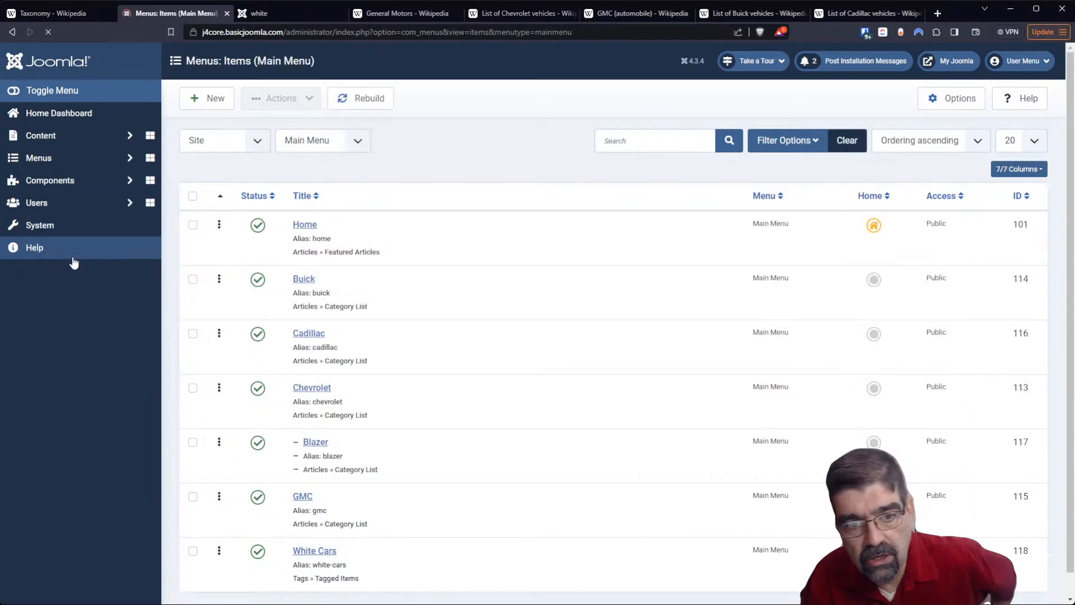
pyautogui.click(212, 104)
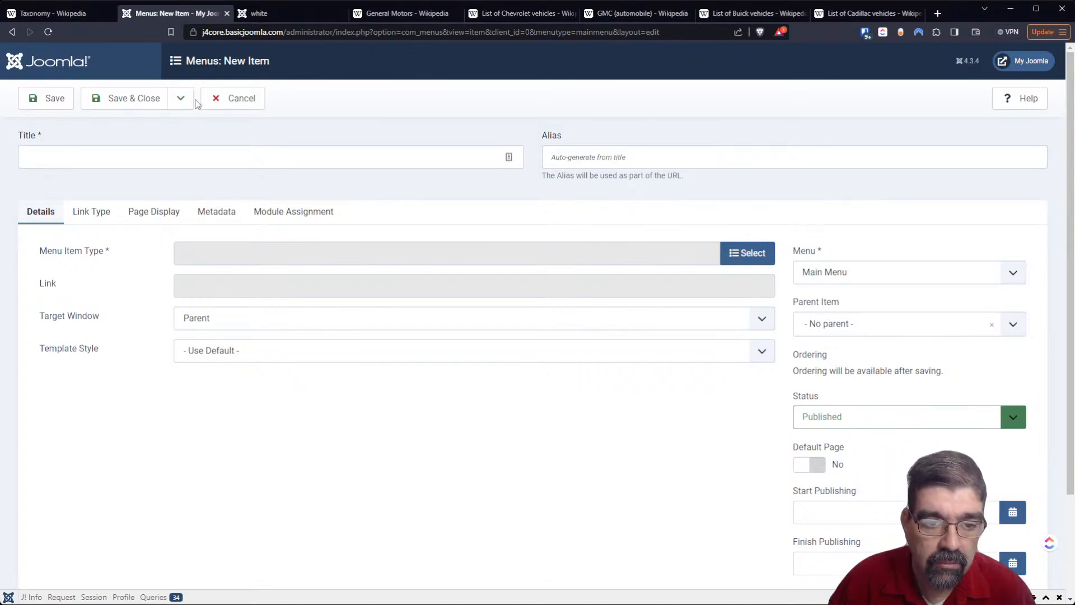
pyautogui.click(743, 249)
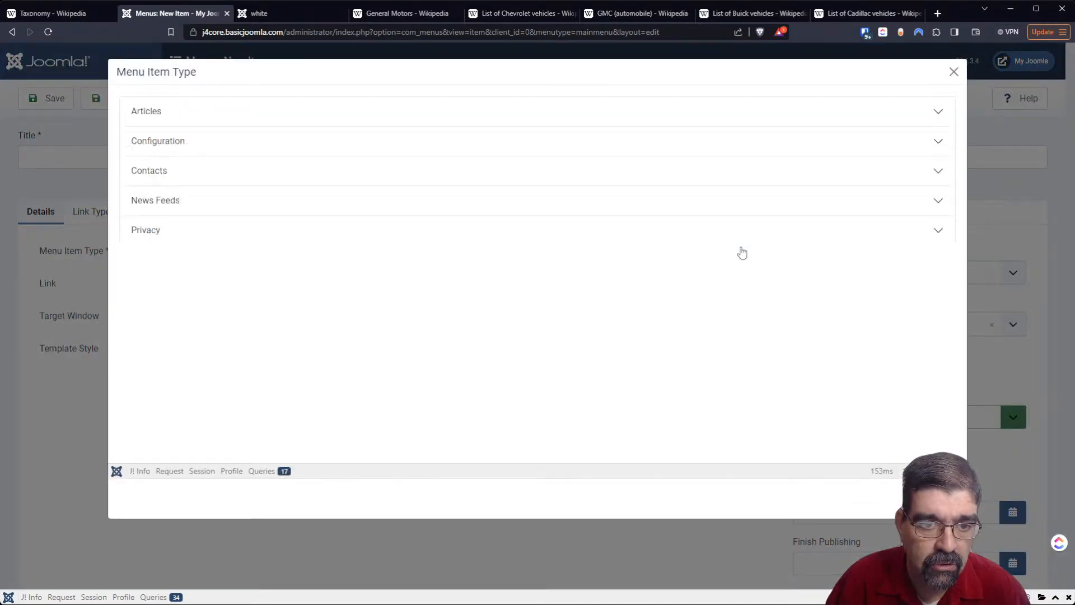
pyautogui.click(171, 123)
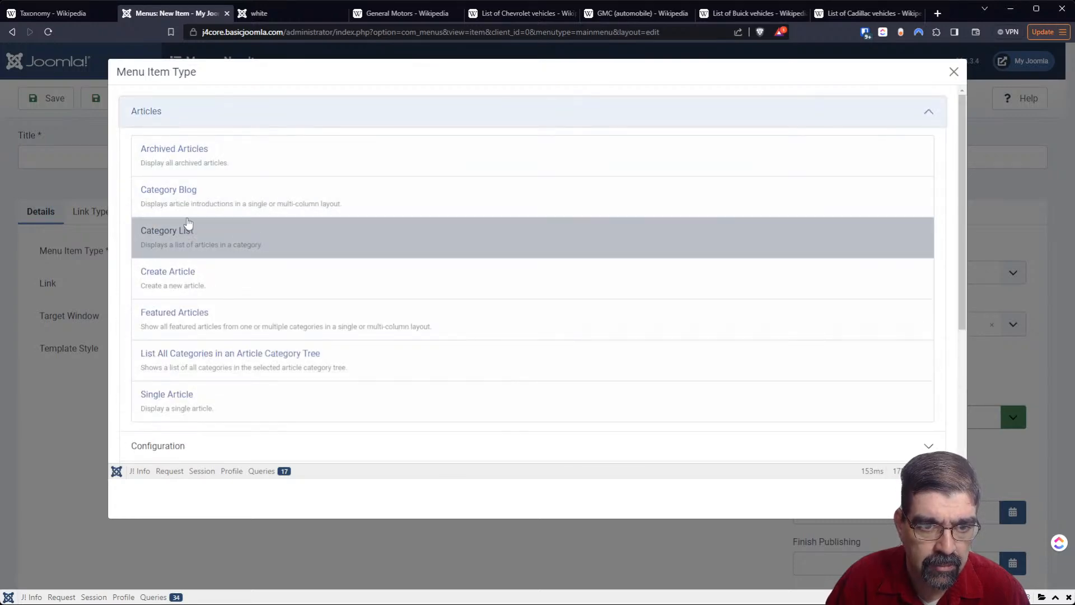
pyautogui.click(189, 204)
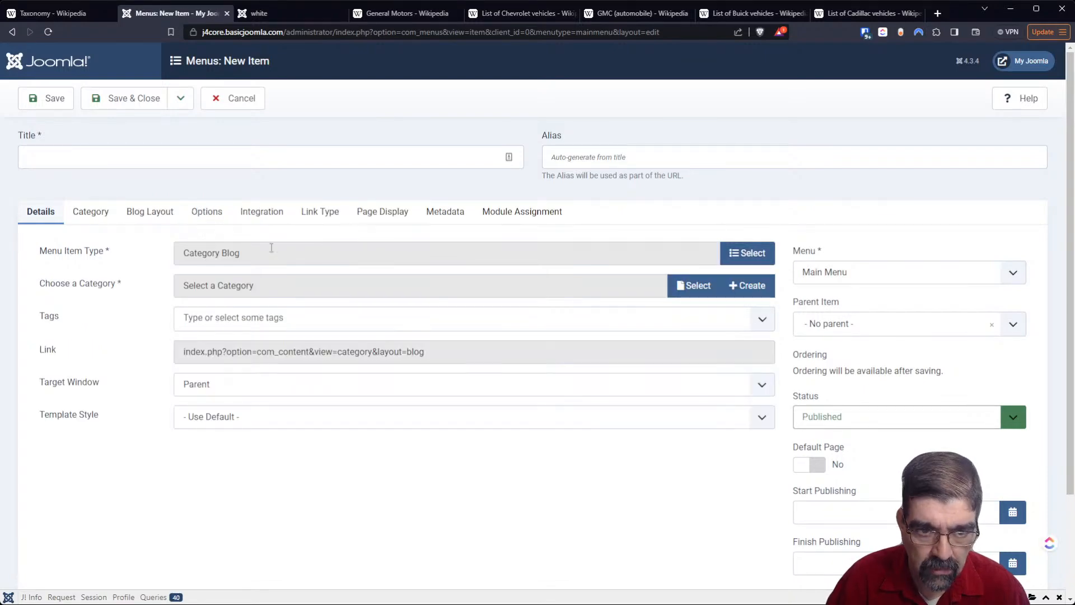
# - Set Buick as the new menu item's category in place of Excelle
pyautogui.click(678, 292)
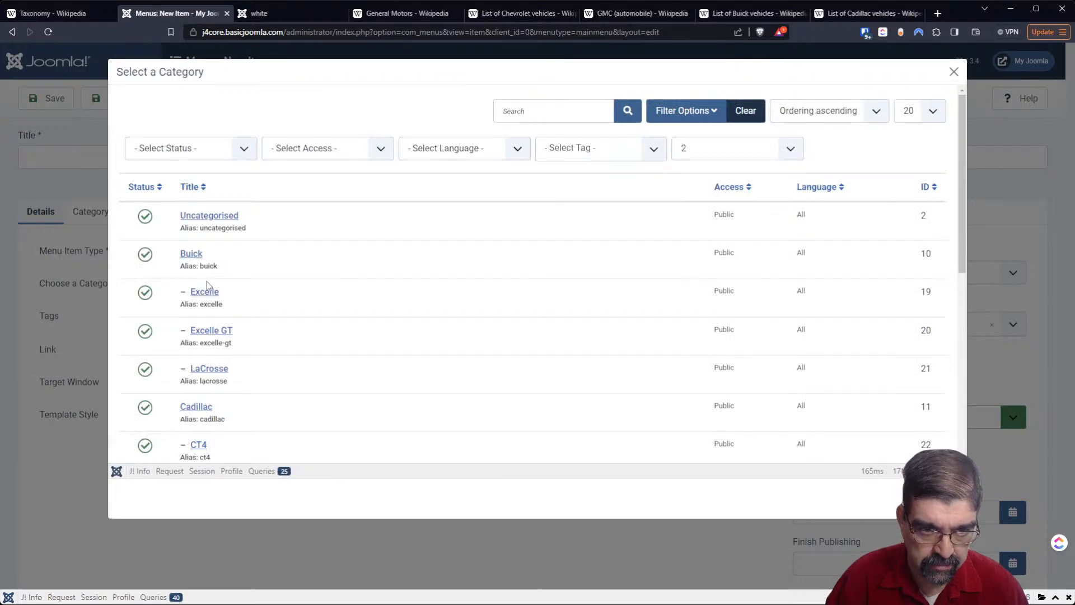
pyautogui.click(205, 293)
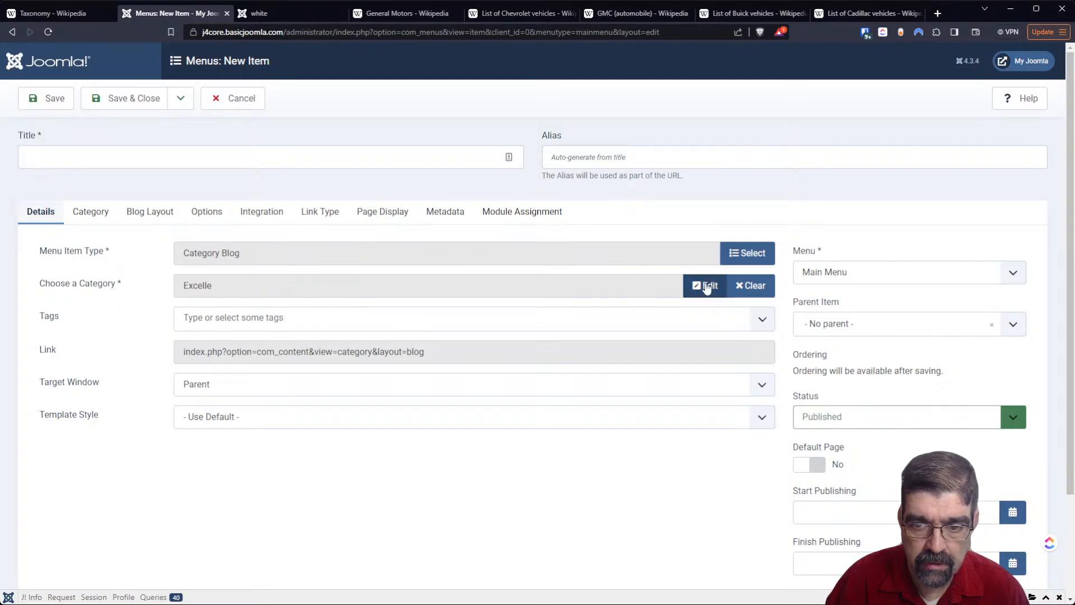
pyautogui.click(739, 287)
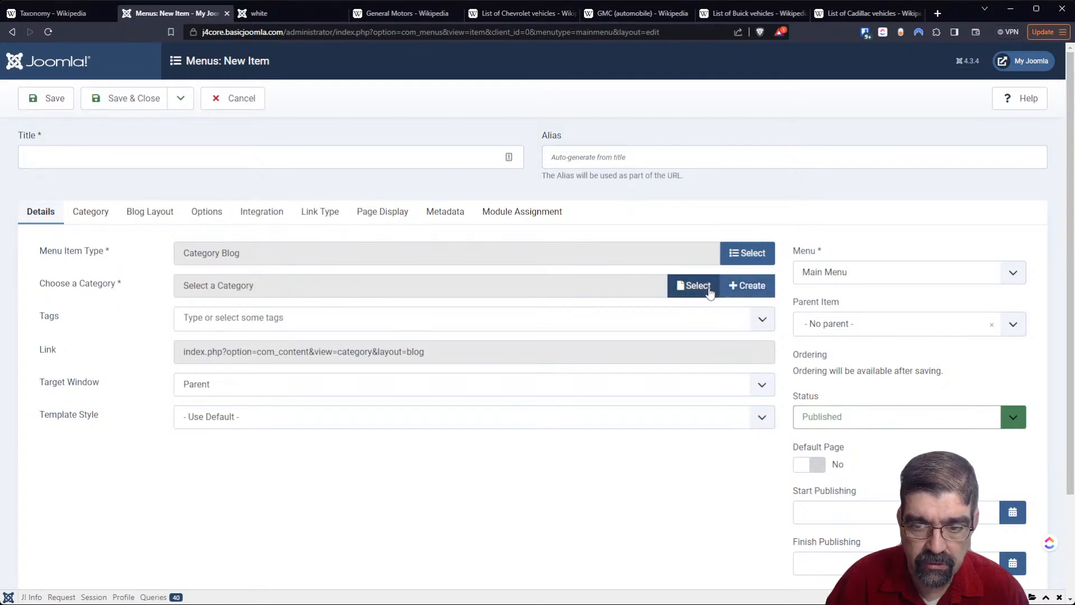
pyautogui.click(701, 287)
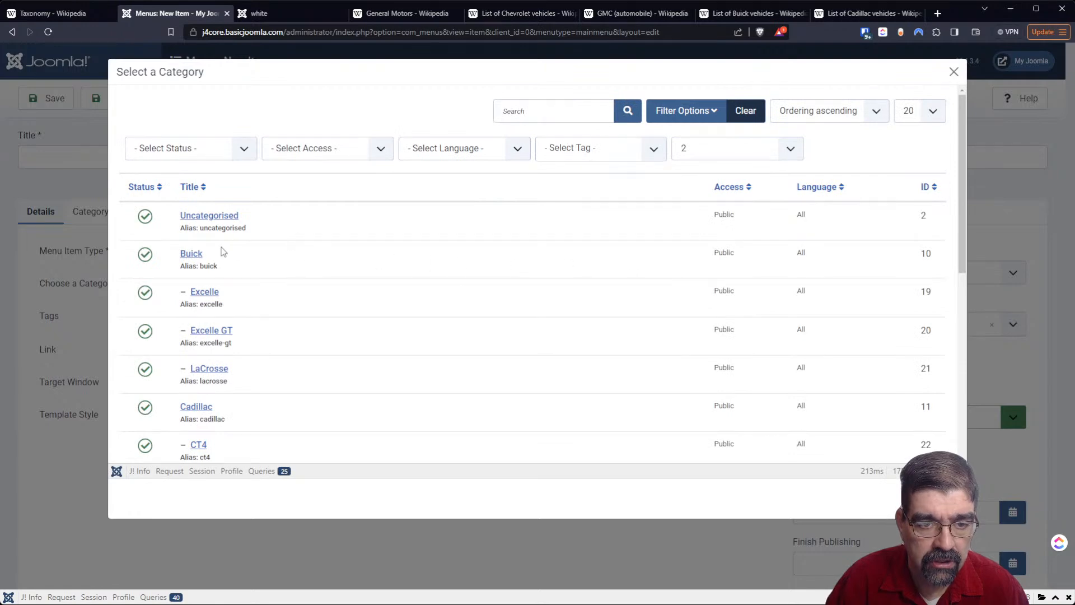
pyautogui.click(193, 256)
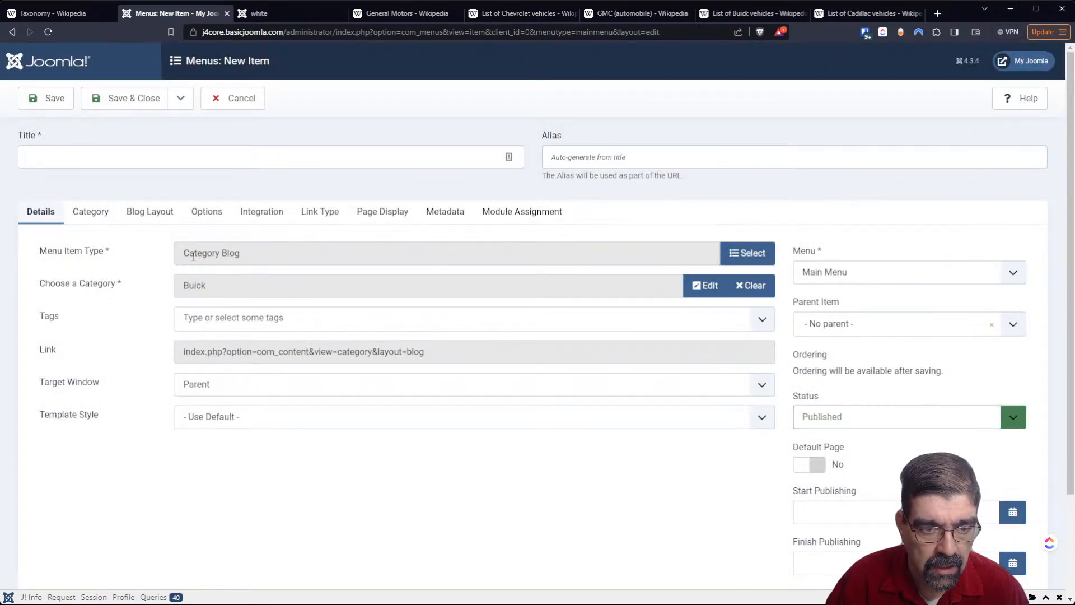
# - Add the China and white tags as filters to the Buick category blog menu item
pyautogui.click(218, 317)
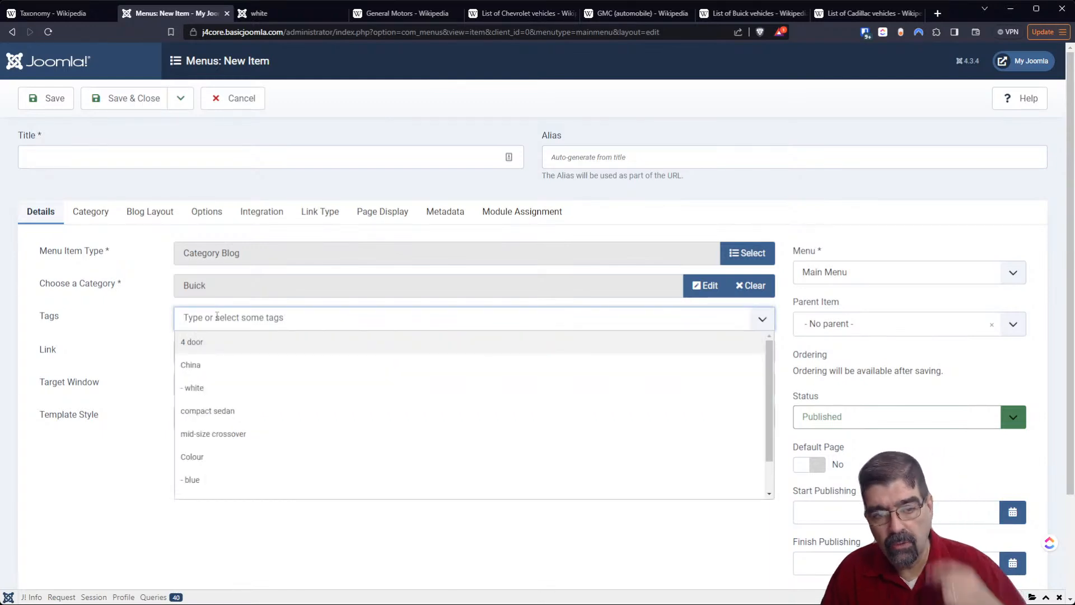
pyautogui.click(225, 363)
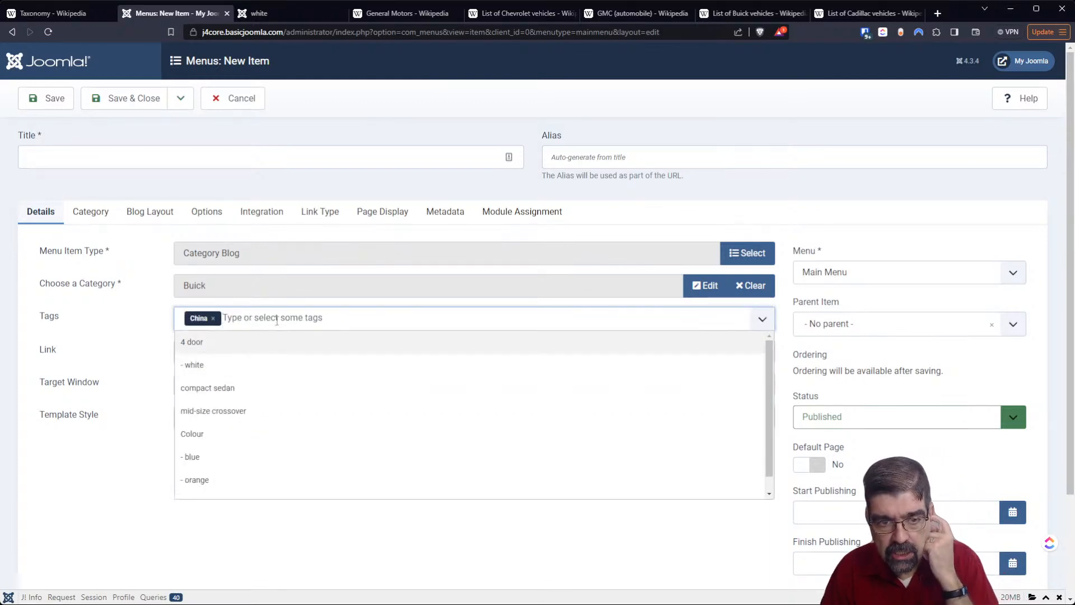
pyautogui.click(282, 365)
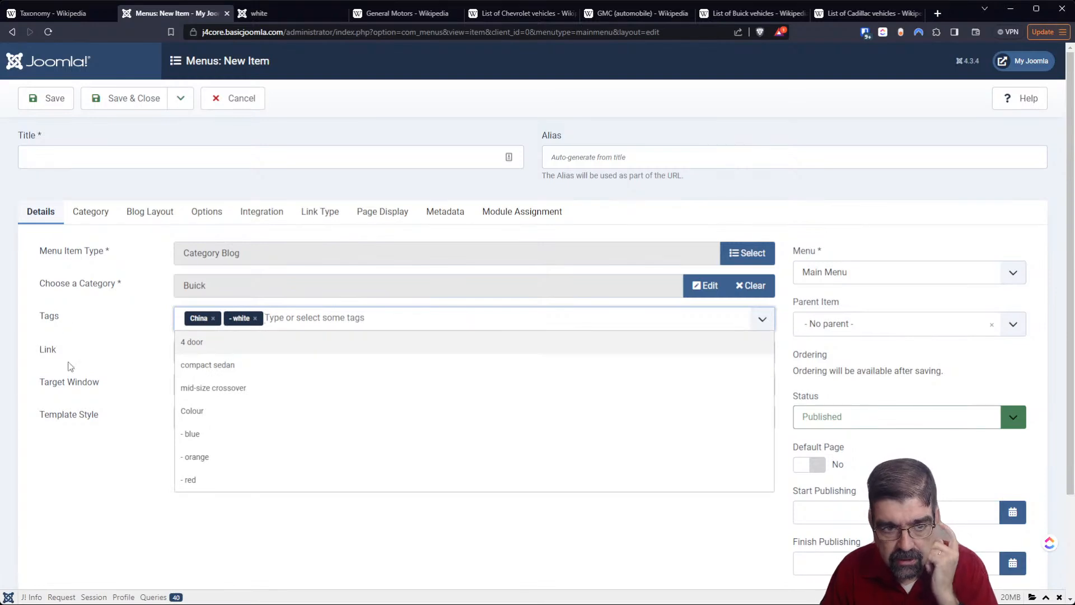
pyautogui.click(111, 523)
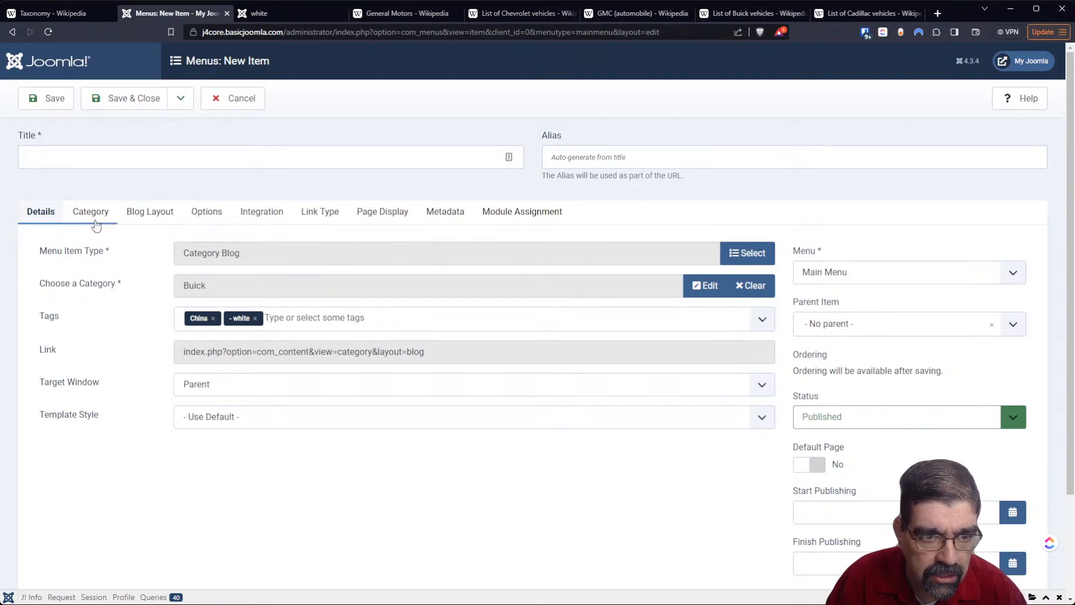
# - Examine the menu item's blog layout settings and its article display options
pyautogui.click(150, 211)
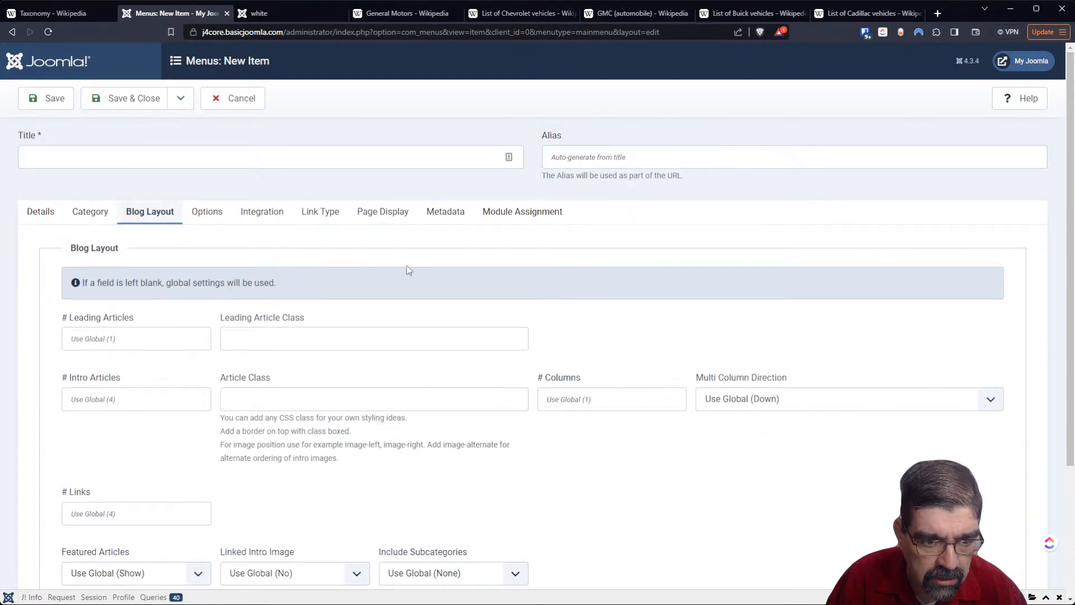
pyautogui.scroll(-2, 436, 274)
pyautogui.scroll(-3, 438, 278)
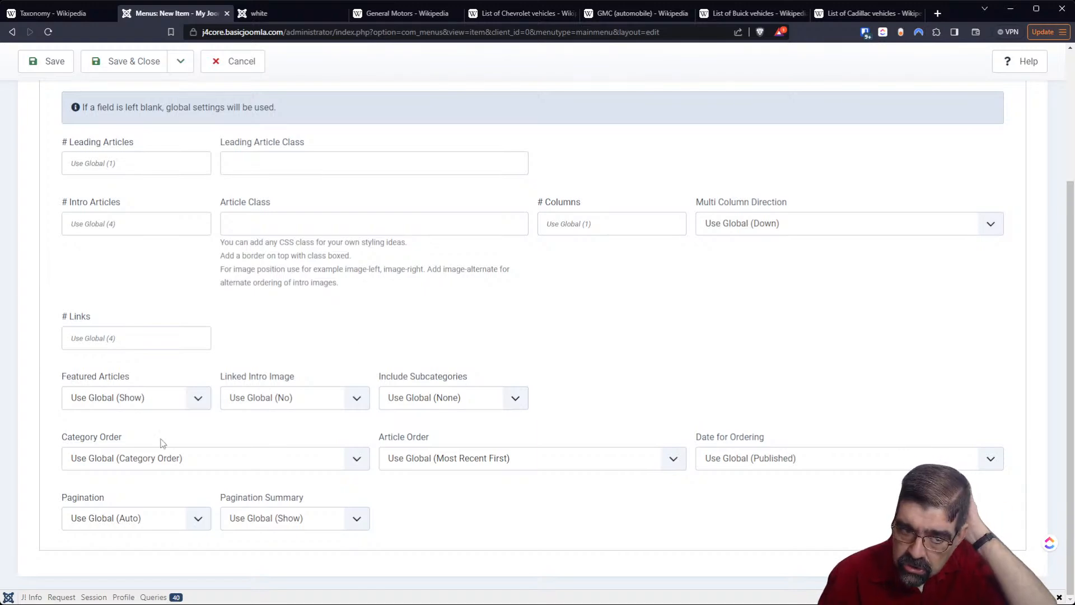
pyautogui.scroll(3, 504, 503)
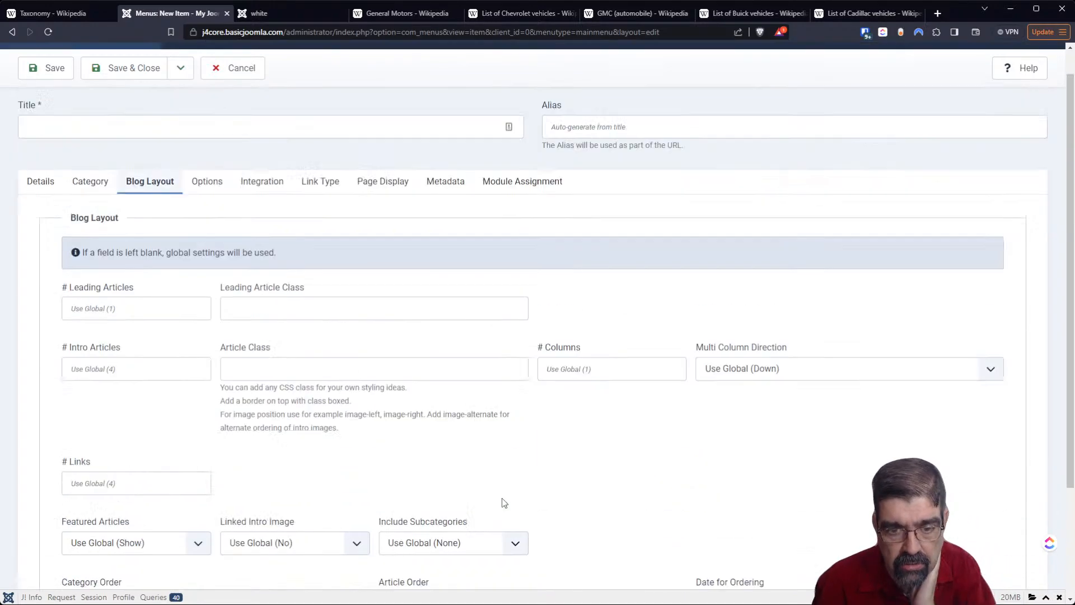
pyautogui.click(229, 217)
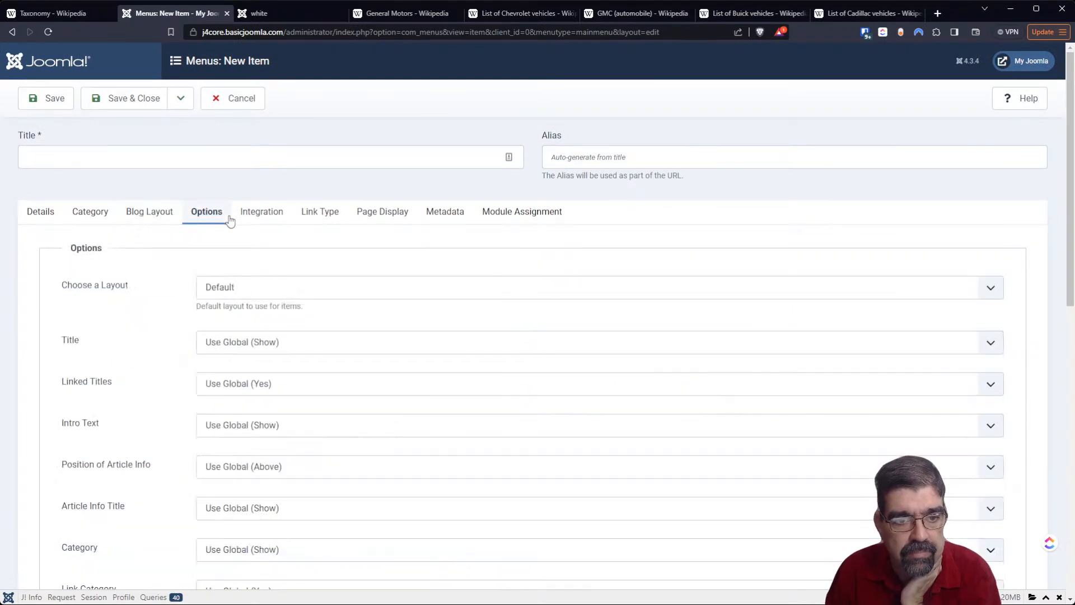
pyautogui.scroll(-3, 159, 315)
pyautogui.scroll(-5, 162, 331)
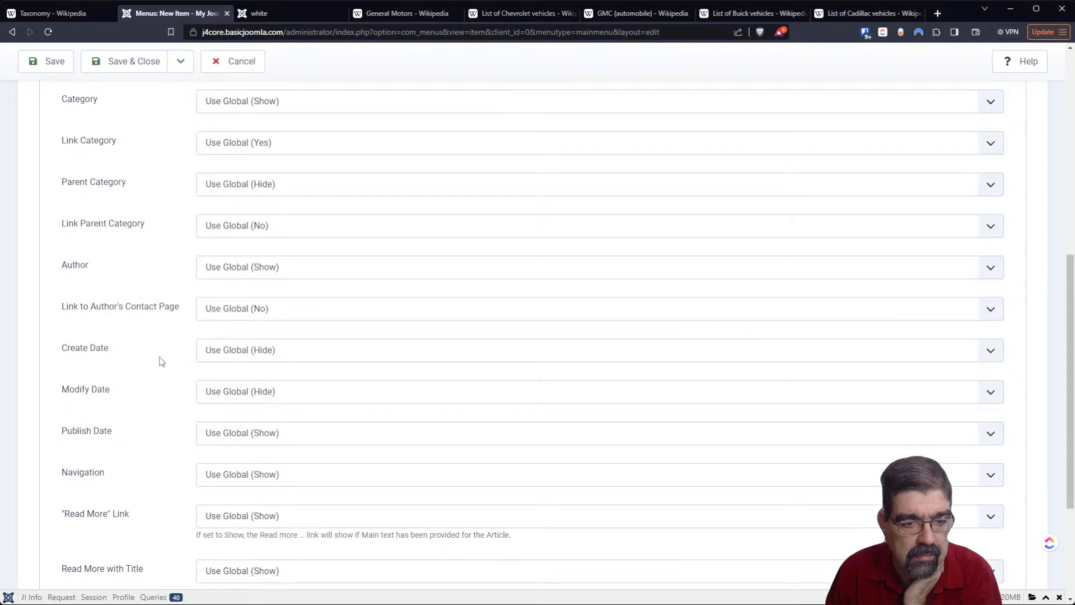
pyautogui.scroll(-3, 160, 360)
pyautogui.scroll(10, 159, 360)
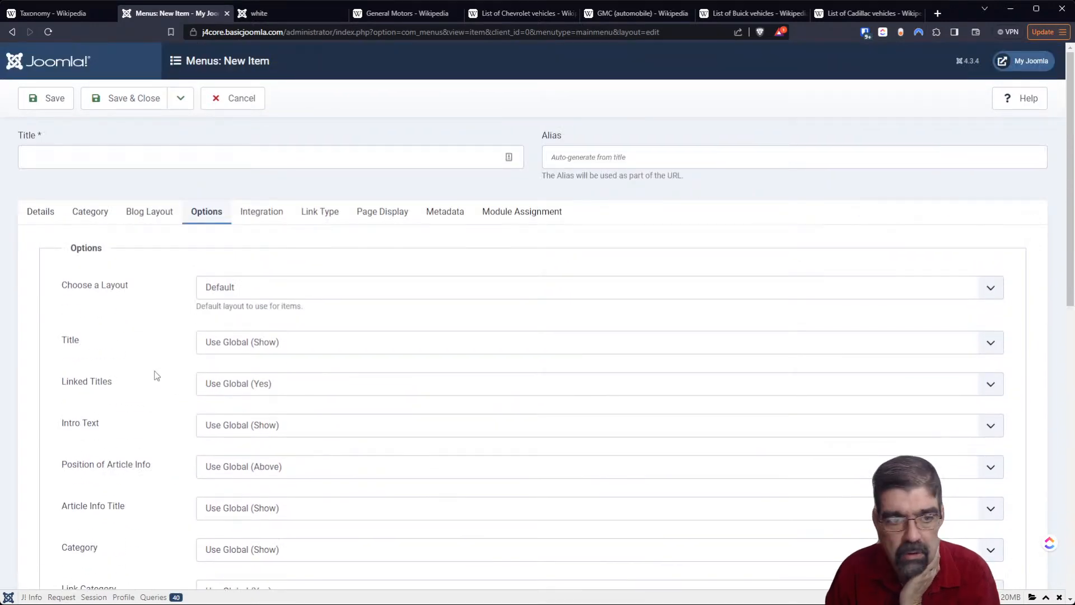
# - Examine the menu item's category display settings, including subcategory levels and tags, and cancel the new item
pyautogui.click(95, 217)
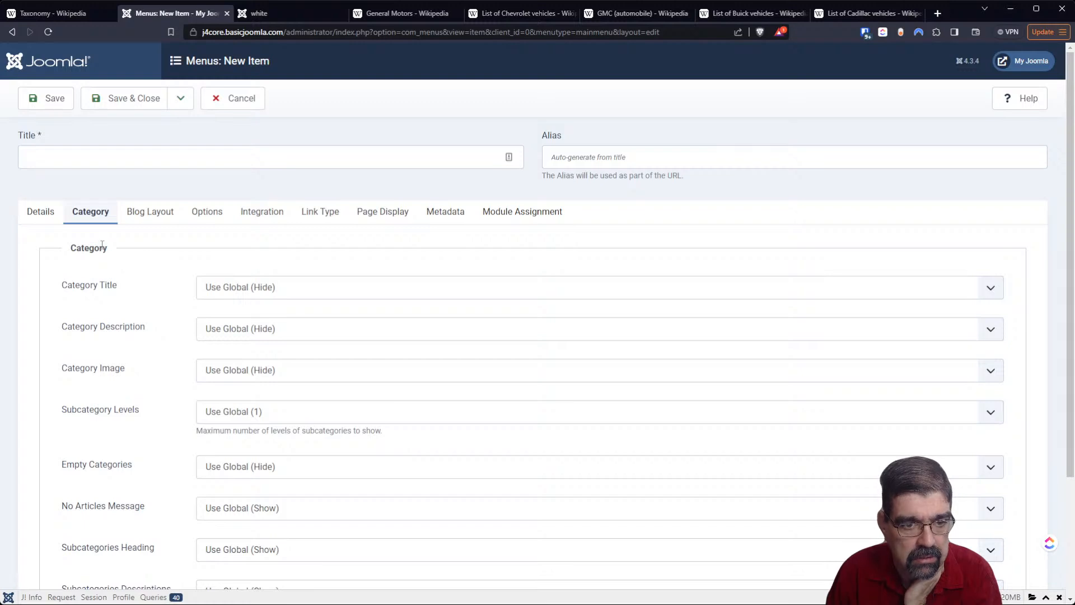
pyautogui.scroll(-2, 134, 308)
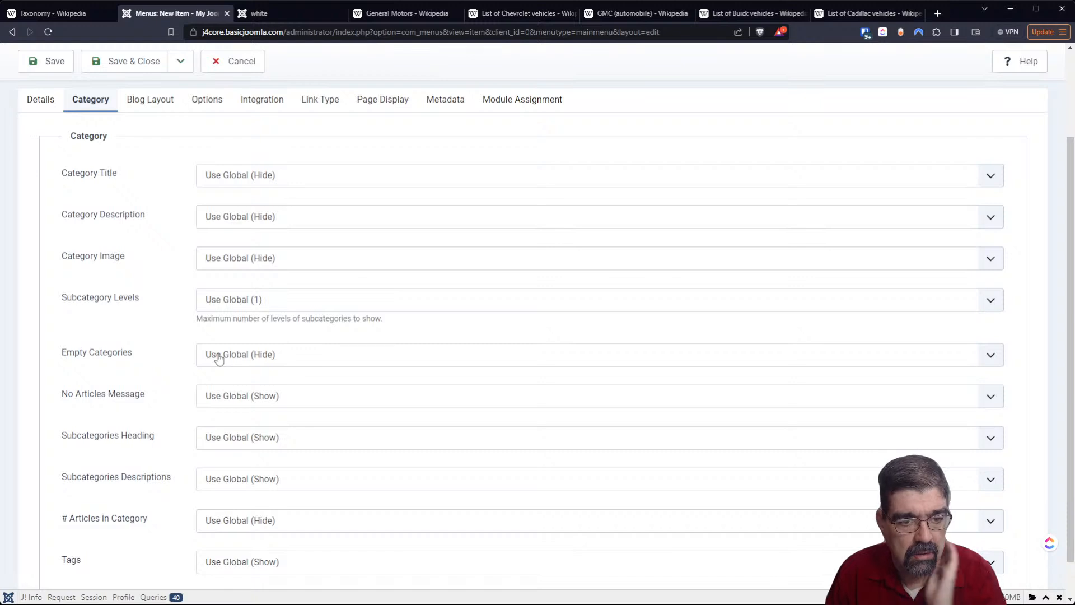
pyautogui.scroll(-1, 166, 357)
pyautogui.scroll(1, 170, 367)
pyautogui.scroll(-1, 171, 369)
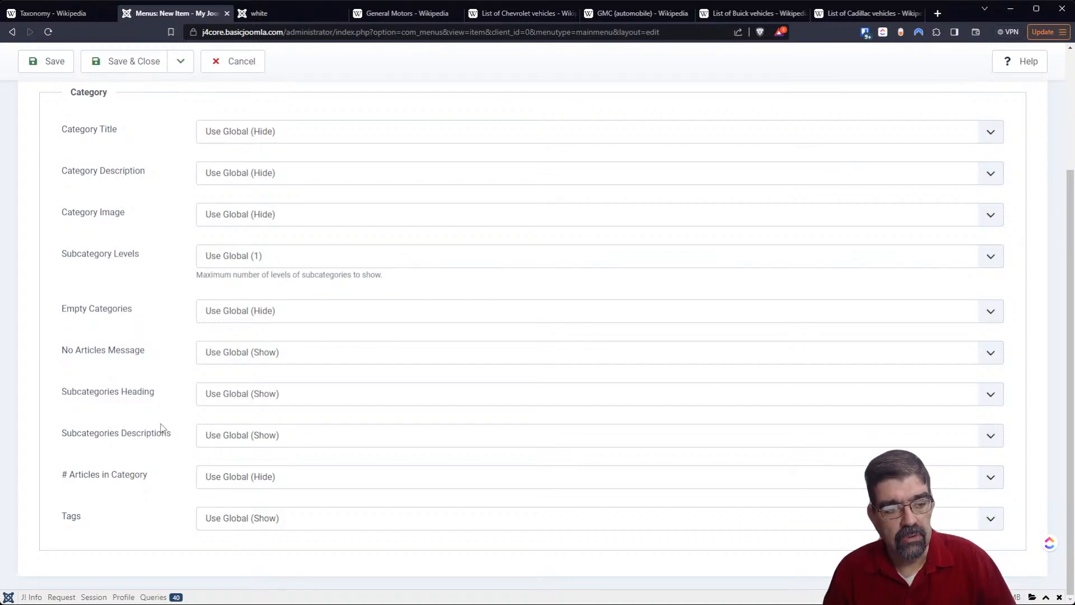
pyautogui.click(242, 68)
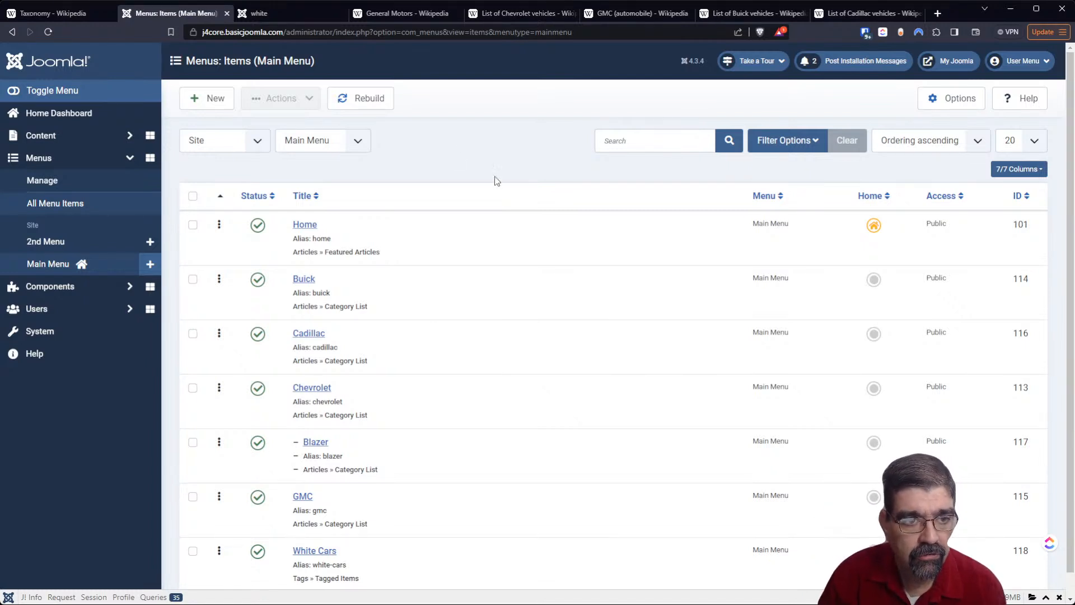
# - Create and save an article category titled General Motors with no parent
pyautogui.click(41, 136)
pyautogui.click(48, 189)
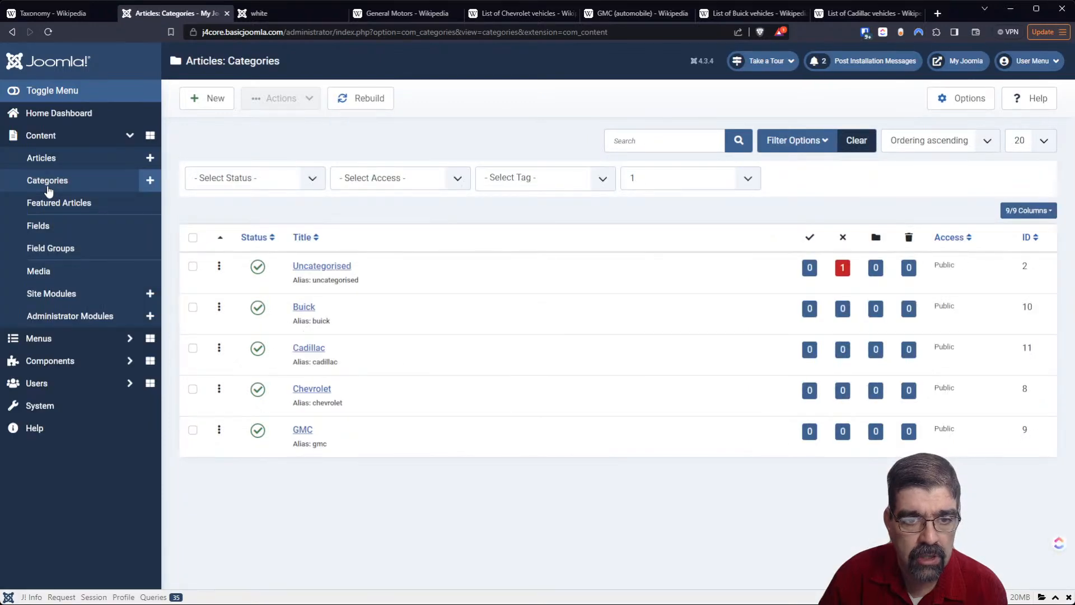
pyautogui.click(205, 102)
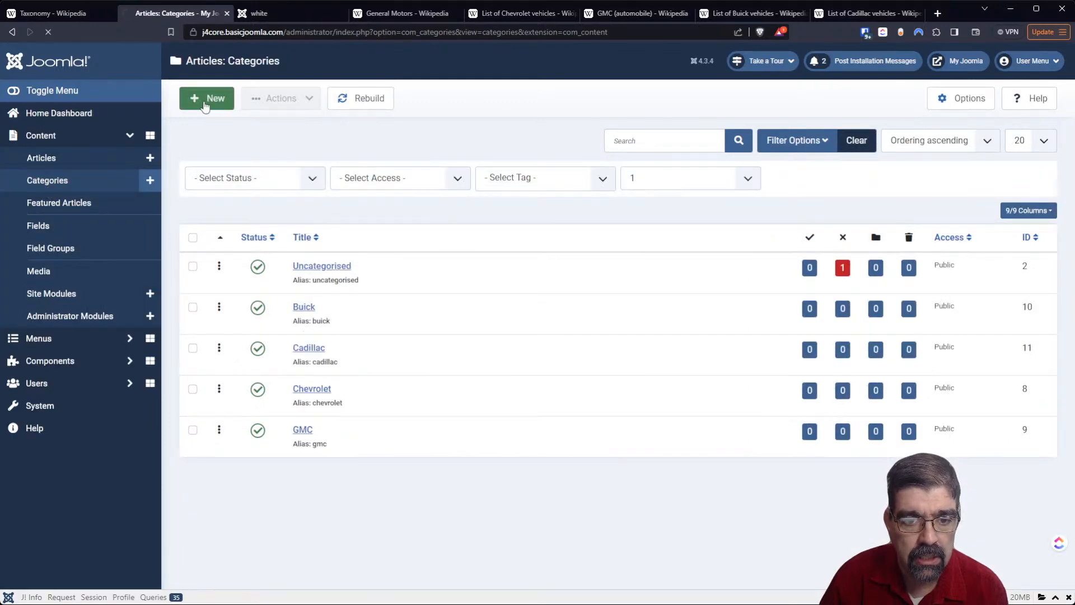
pyautogui.click(233, 147)
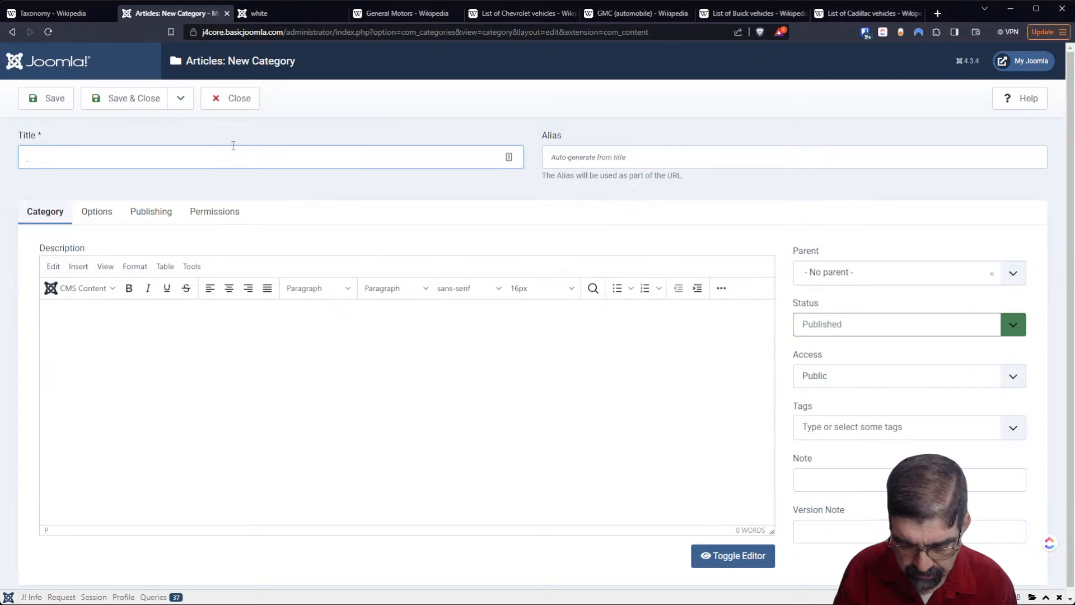
pyautogui.write('General Moto')
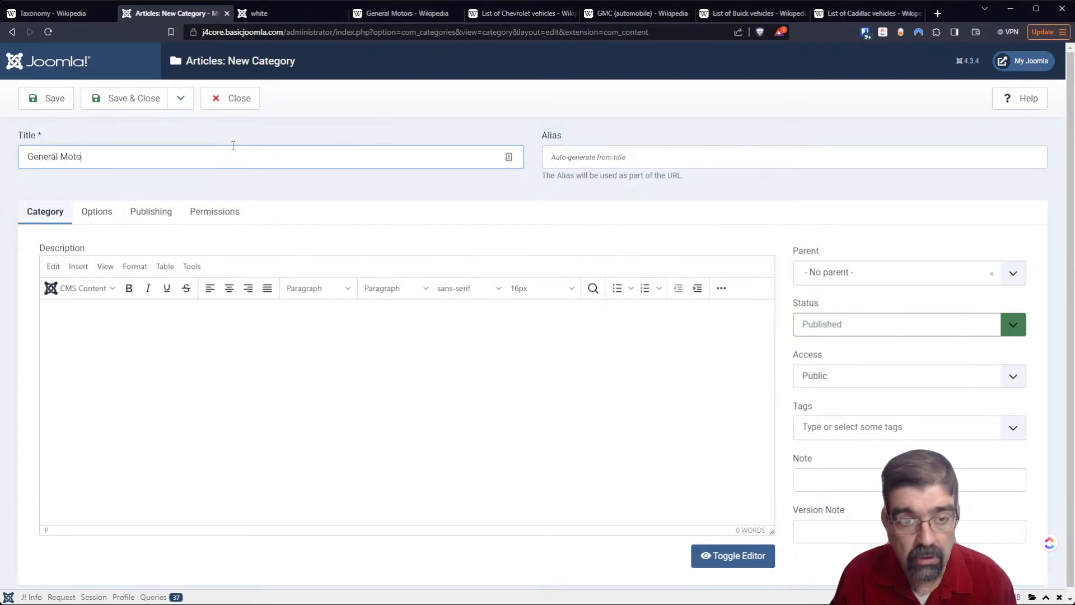
pyautogui.press('BackSpace')
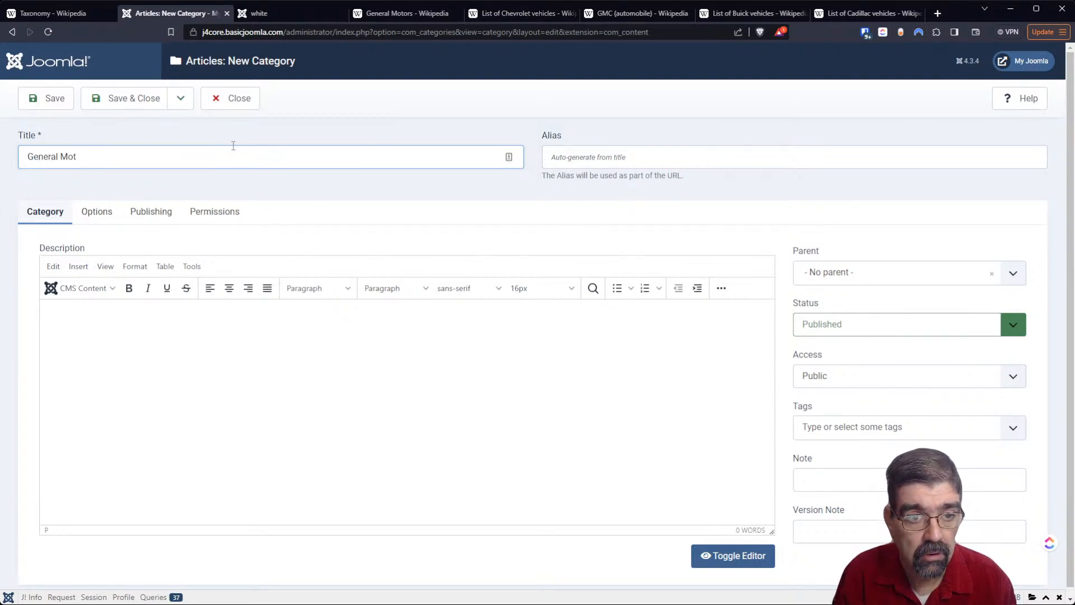
pyautogui.write('ors')
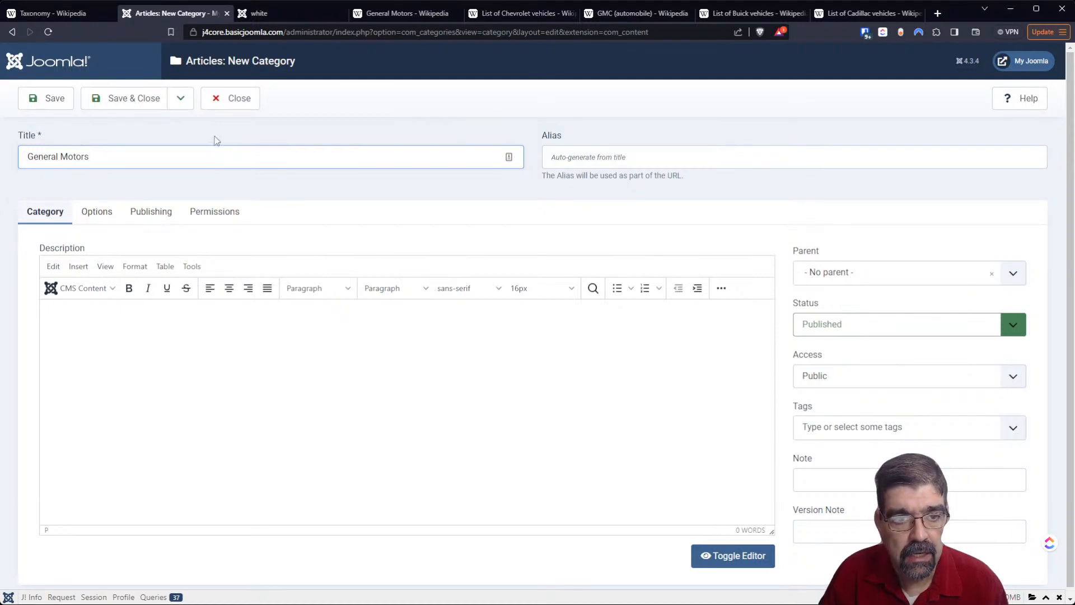
pyautogui.click(149, 105)
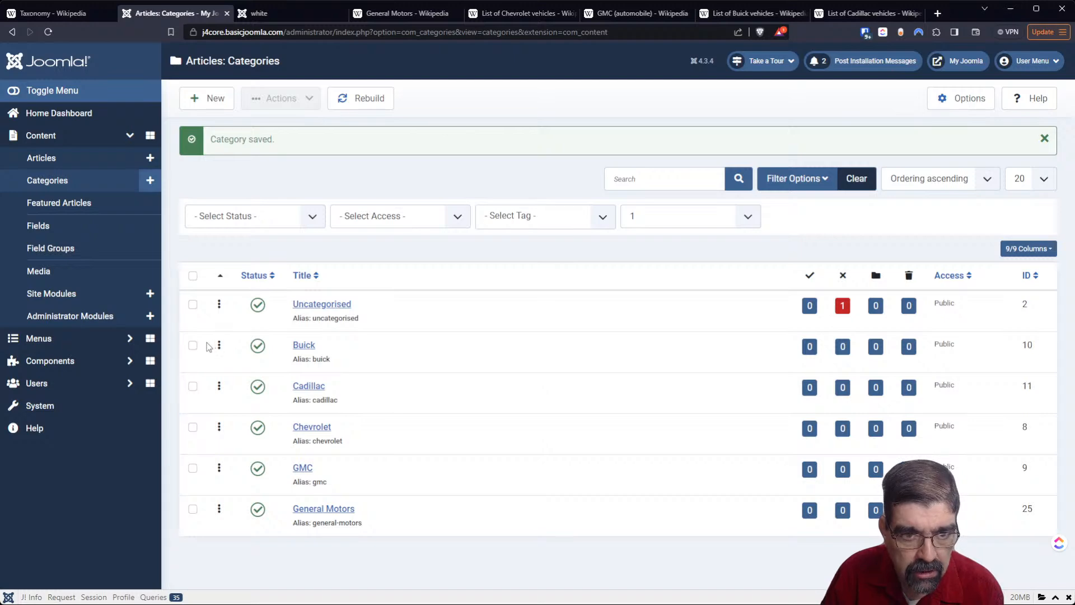
# - View the article categories at all levels and limit the list to level 1 again
pyautogui.click(640, 216)
pyautogui.click(644, 242)
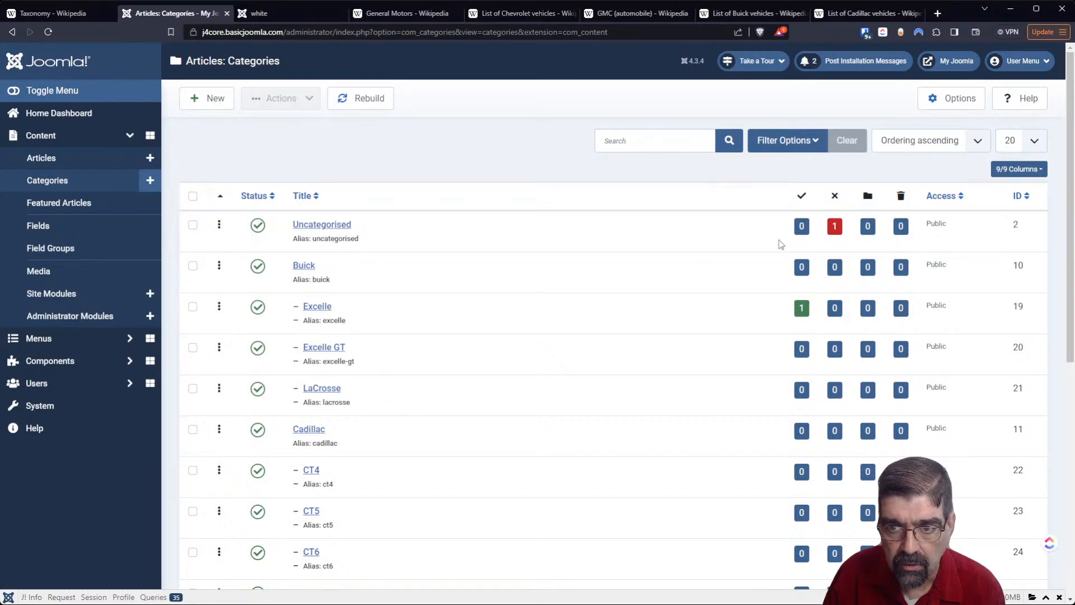
pyautogui.click(811, 143)
pyautogui.click(669, 208)
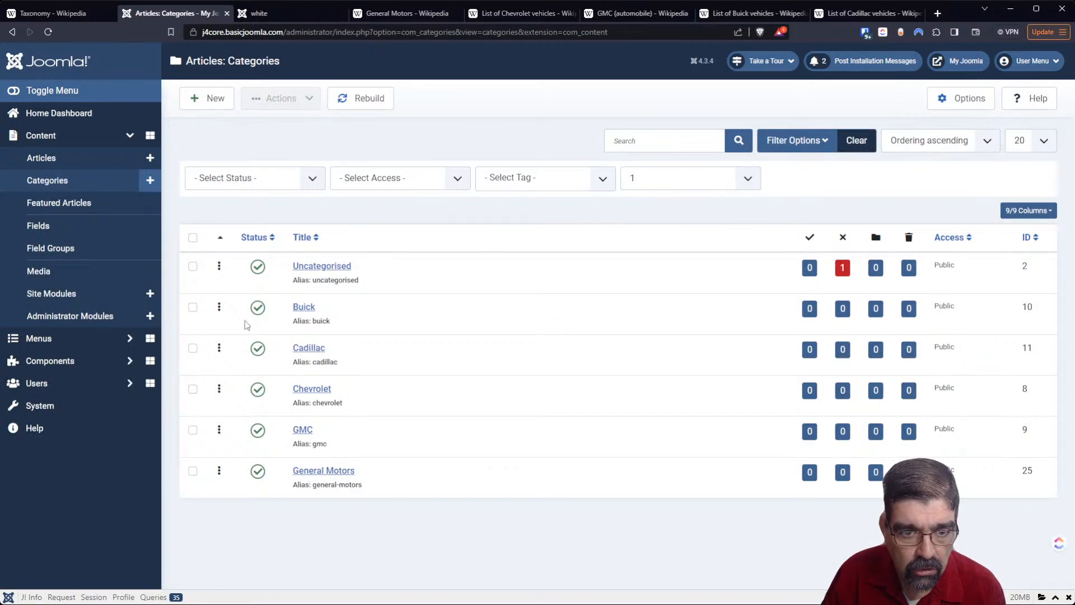
# - Batch-move the Buick, Cadillac, Chevrolet and GMC categories into the General Motors category
pyautogui.click(193, 307)
pyautogui.click(192, 348)
pyautogui.click(192, 389)
pyautogui.click(193, 431)
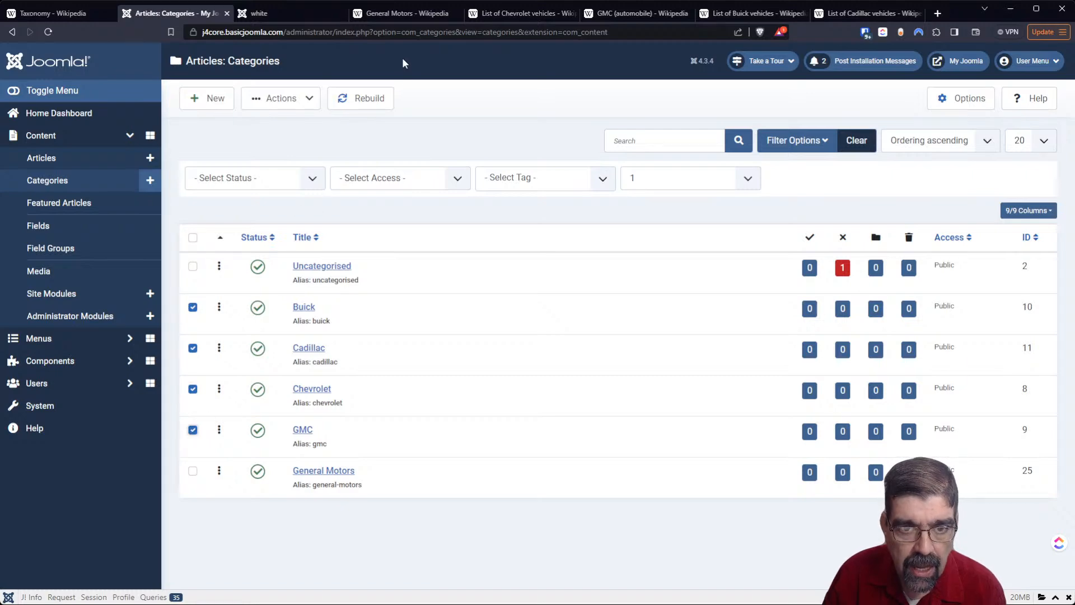
pyautogui.click(294, 102)
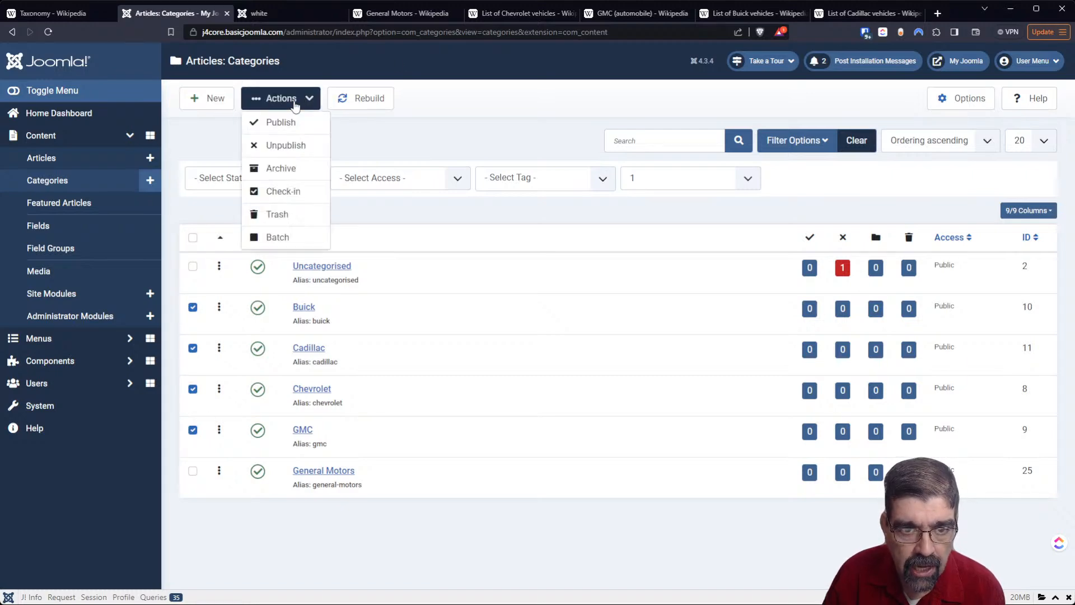
pyautogui.click(291, 236)
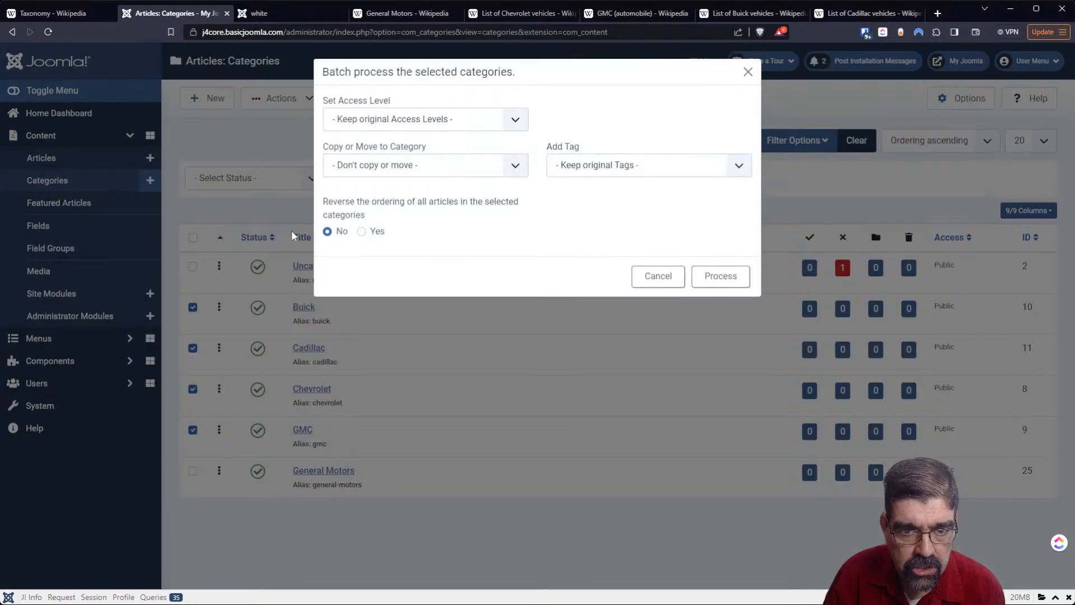
pyautogui.click(349, 166)
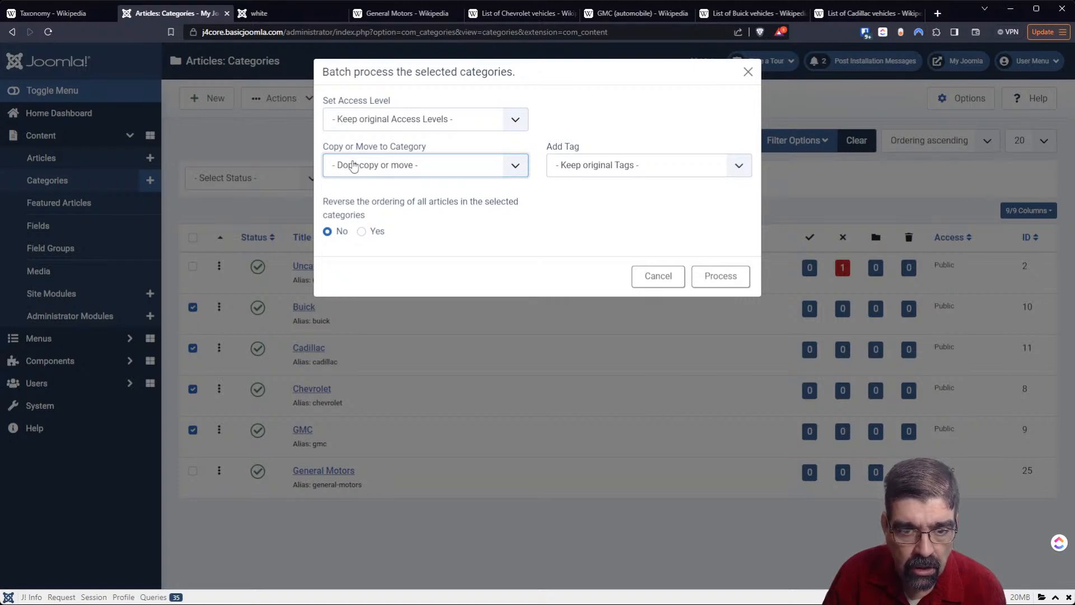
pyautogui.click(378, 398)
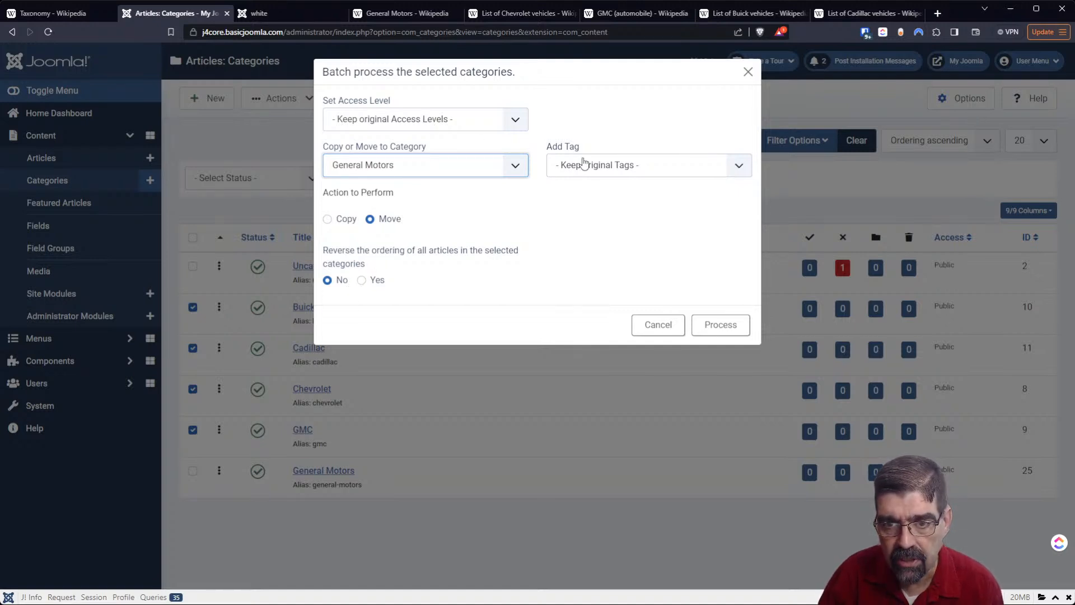
pyautogui.click(706, 331)
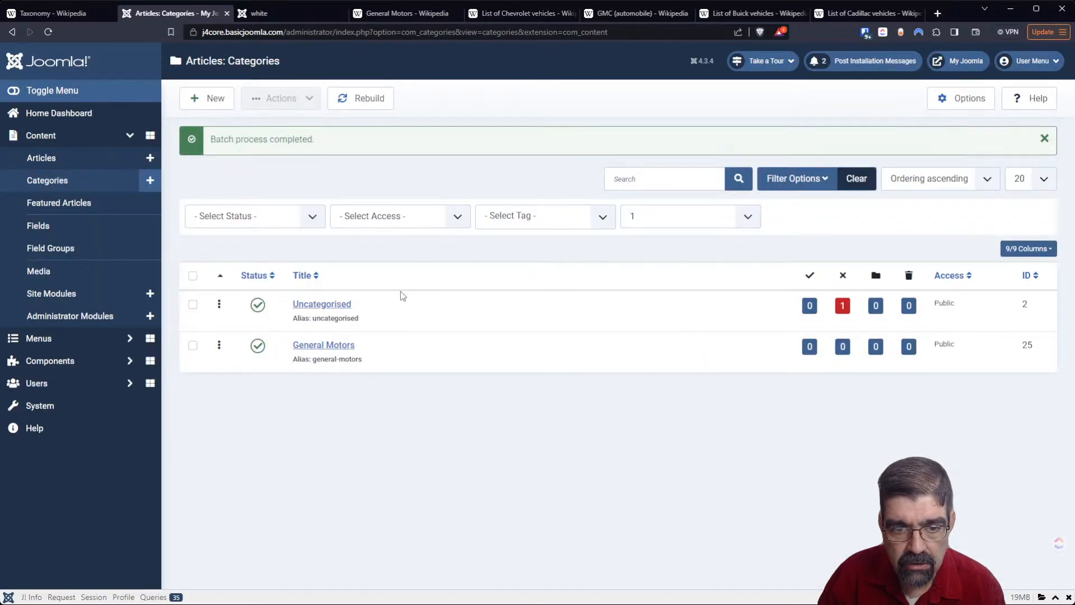
# - Show the category tree at all levels and view the Home page of the public site
pyautogui.click(646, 222)
pyautogui.click(657, 235)
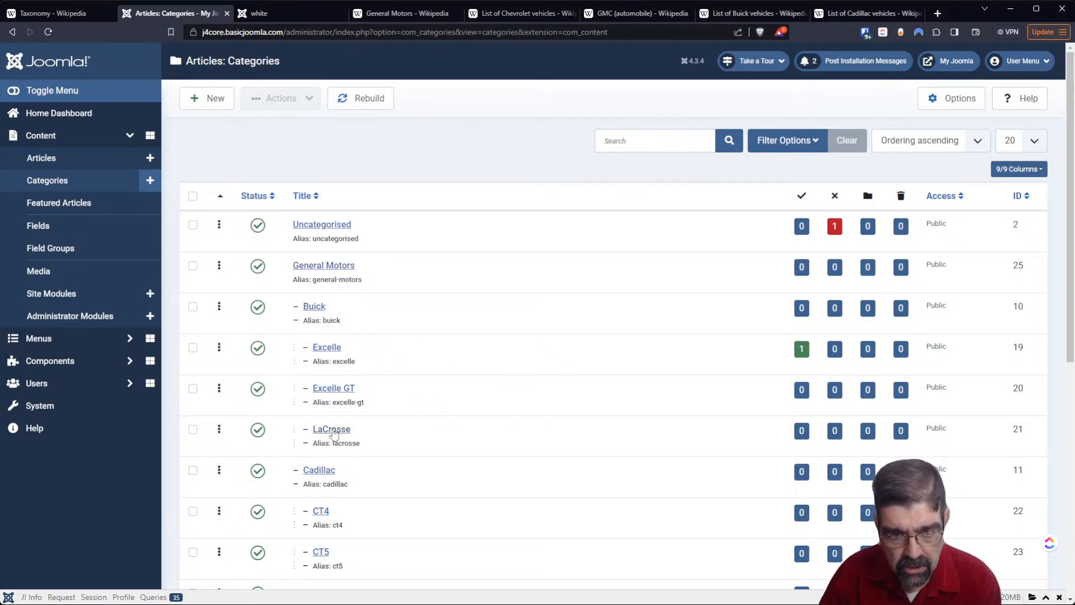
pyautogui.click(260, 16)
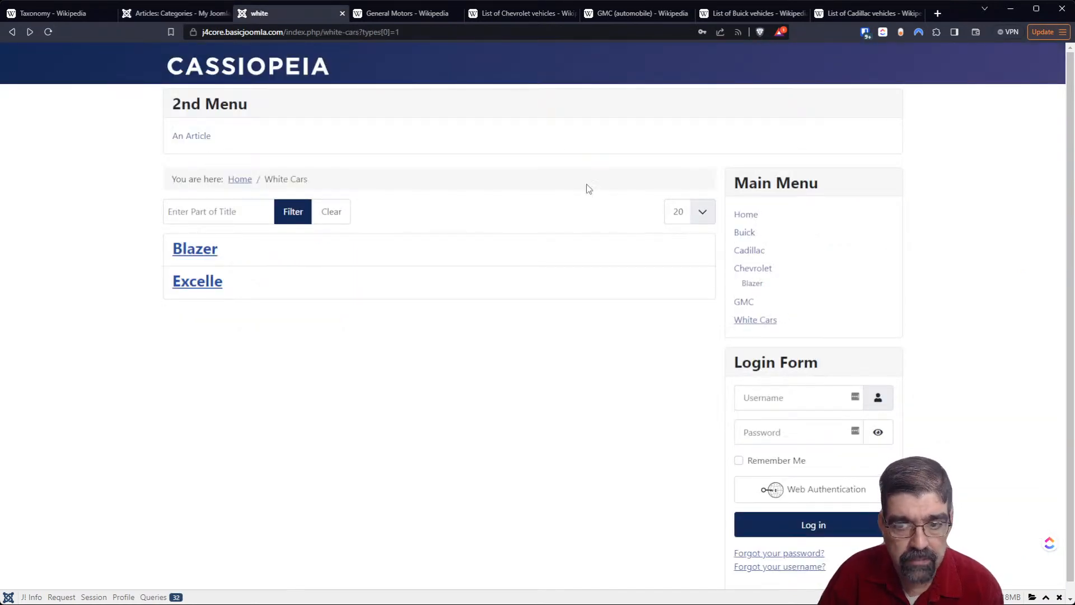
pyautogui.click(745, 215)
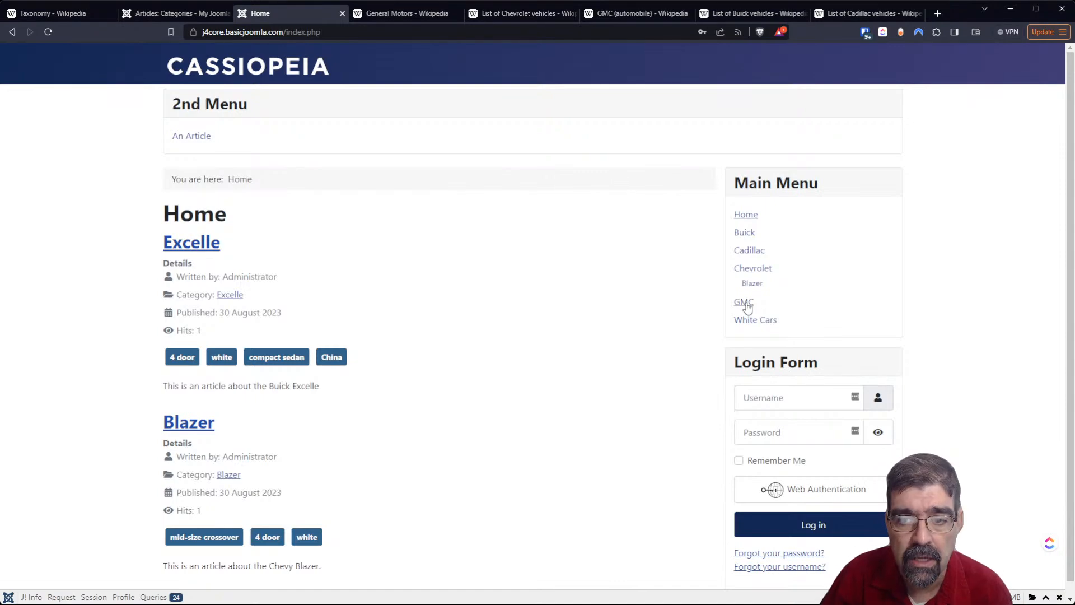
# - Start a new Main Menu item titled GM with the Category Blog type
pyautogui.click(171, 14)
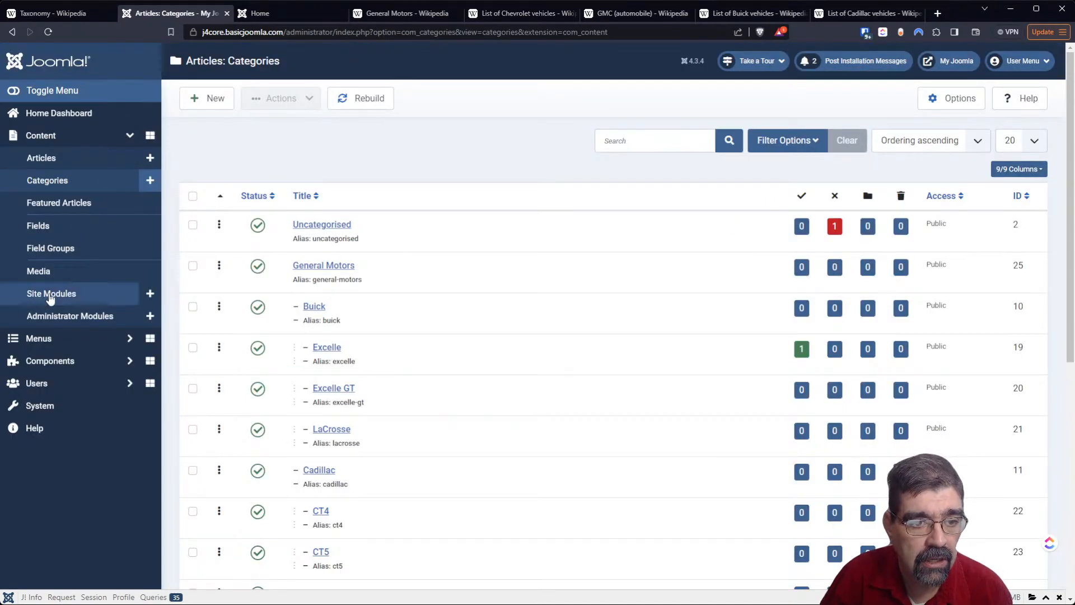
pyautogui.click(39, 339)
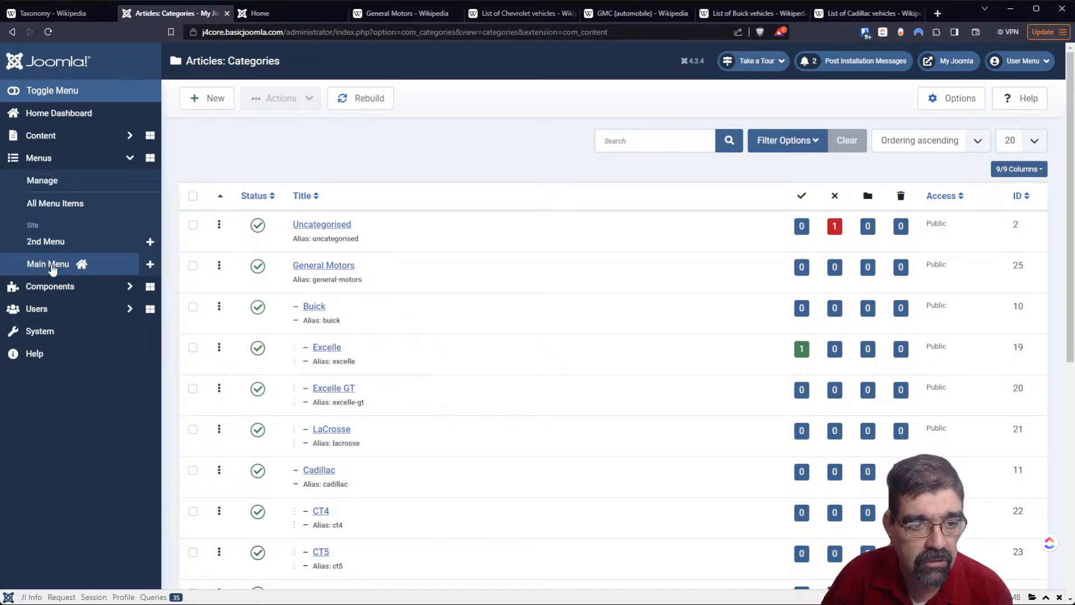
pyautogui.click(148, 267)
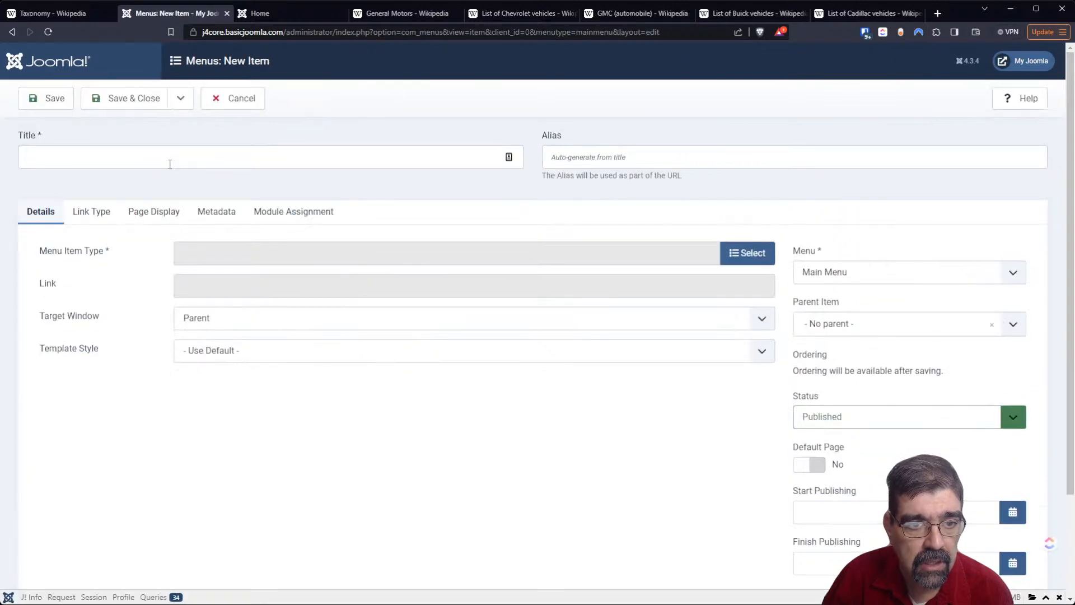
pyautogui.click(170, 164)
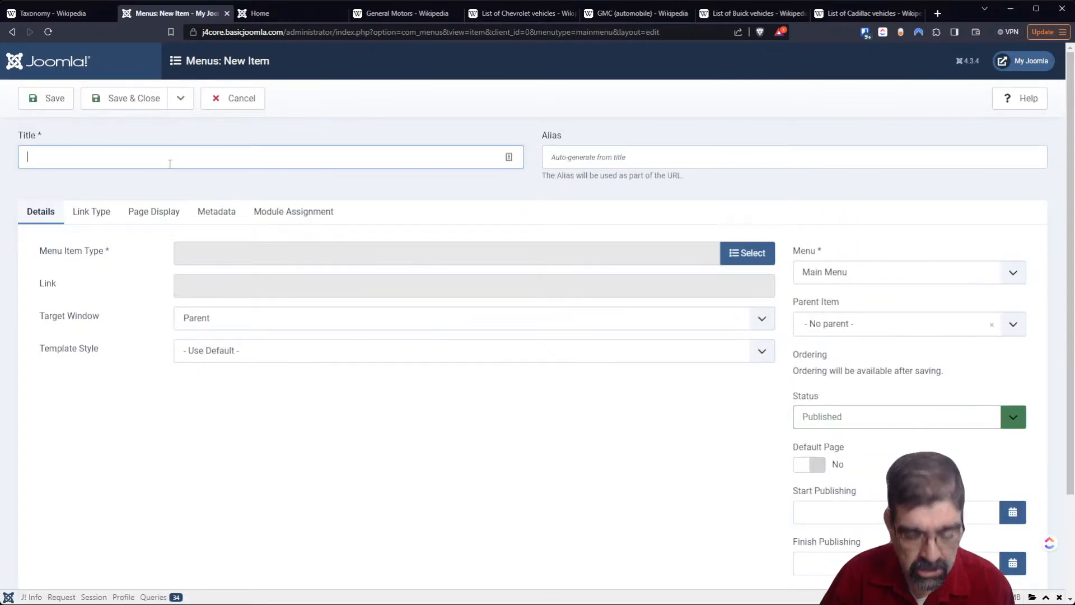
pyautogui.write('GM')
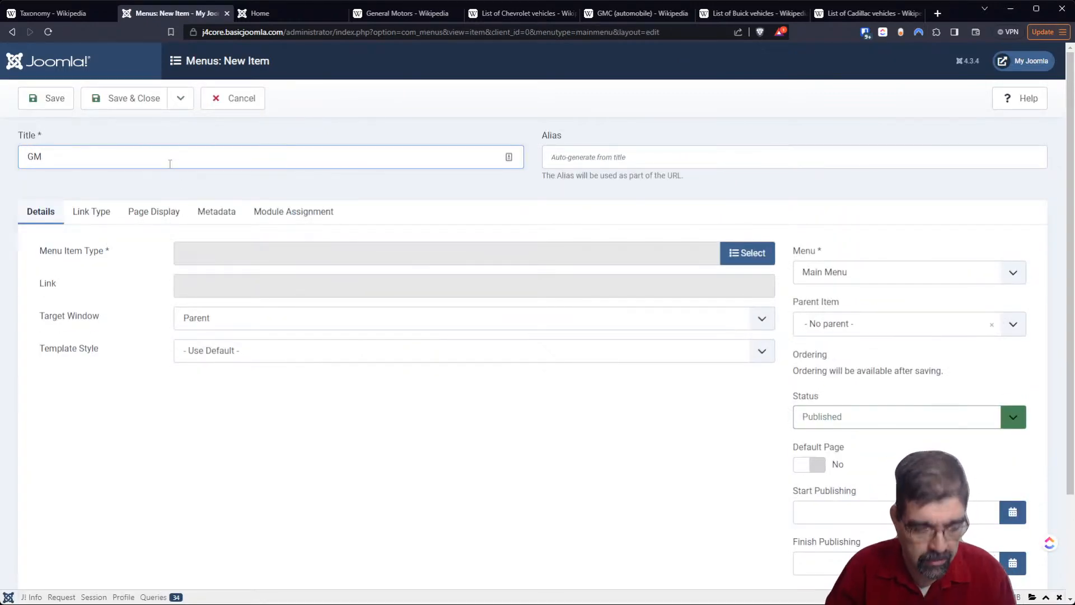
pyautogui.click(756, 262)
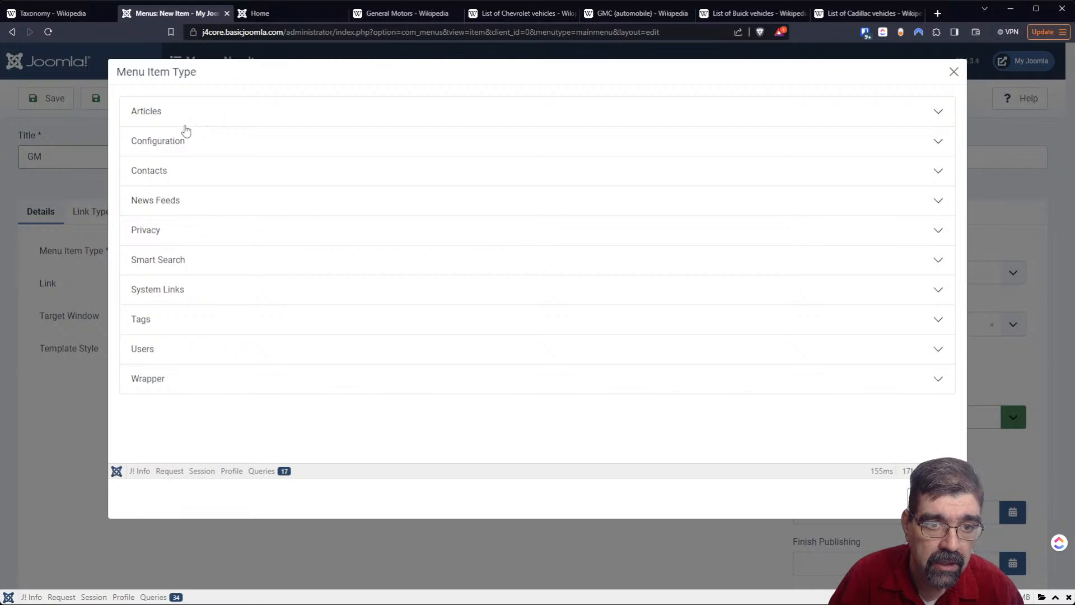
pyautogui.click(156, 110)
pyautogui.click(172, 184)
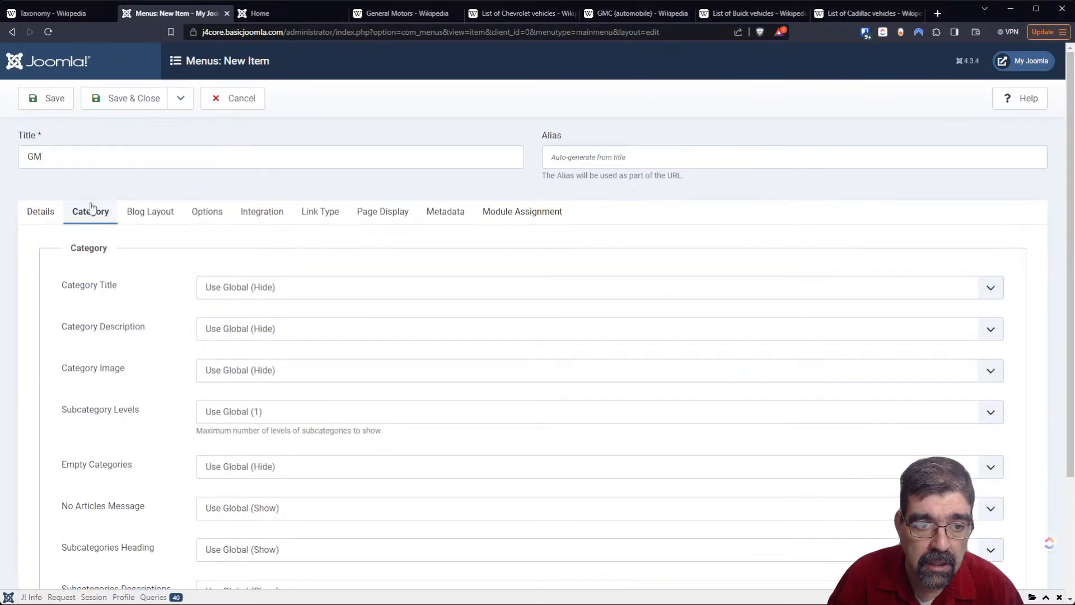
# - Assign the General Motors category to the GM menu item, then save and close it
pyautogui.click(42, 215)
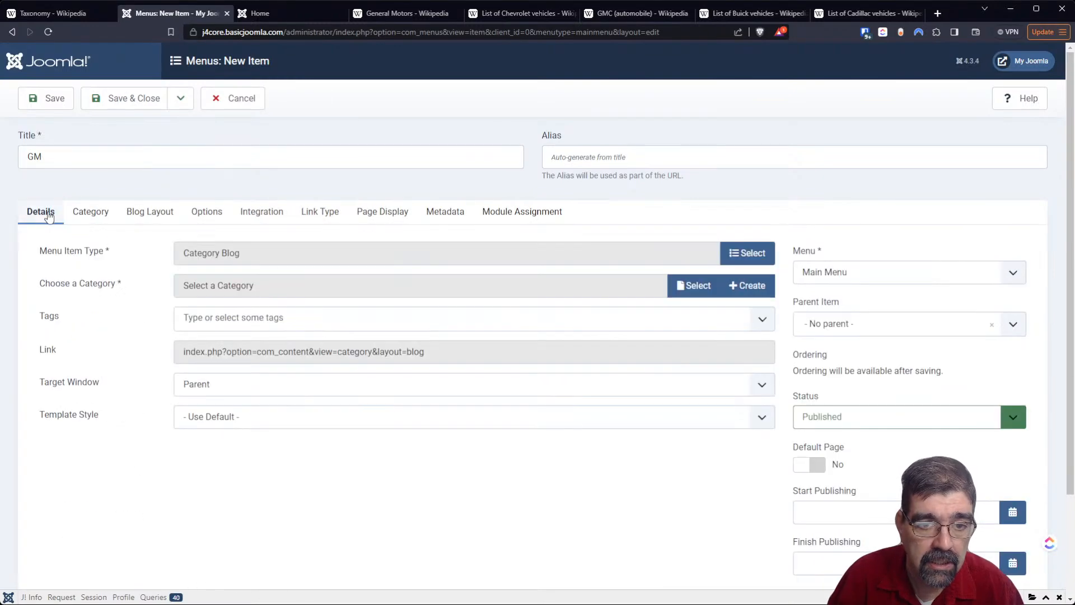
pyautogui.click(700, 292)
pyautogui.click(210, 253)
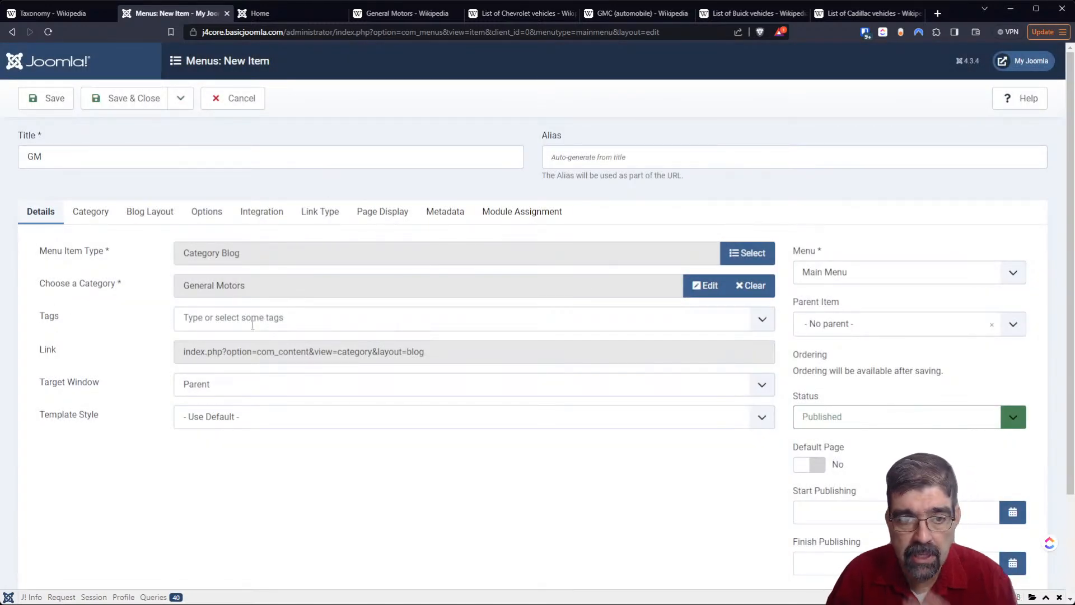
pyautogui.click(134, 99)
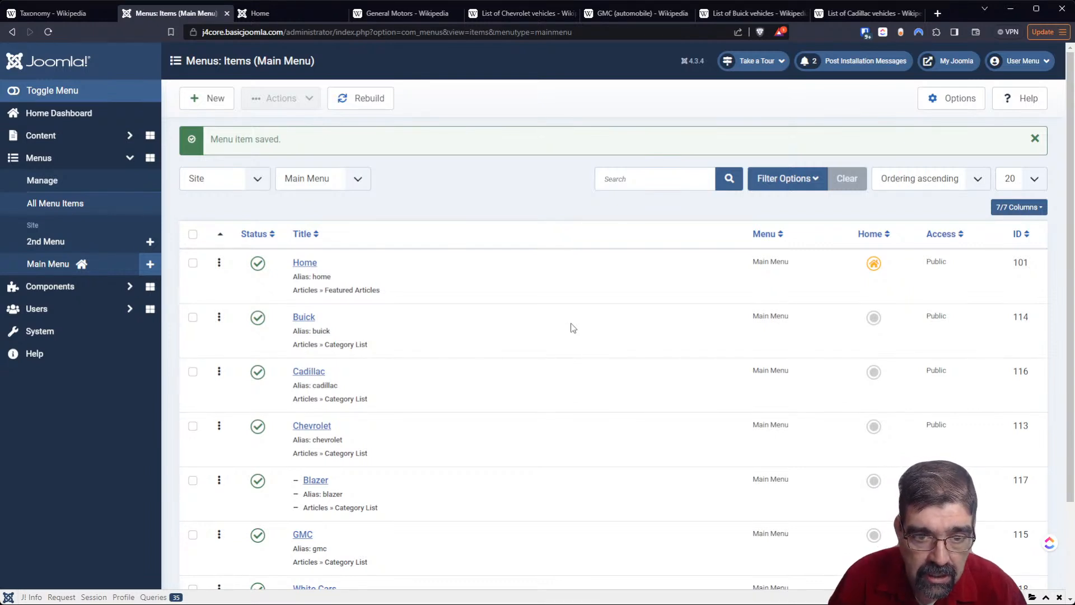
# - Try to batch-move the Buick, Cadillac, Chevrolet, Blazer, GMC, White Cars and GM menu items under the GM parent item
pyautogui.click(192, 317)
pyautogui.scroll(-1, 491, 372)
pyautogui.scroll(-2, 491, 372)
pyautogui.click(192, 255)
pyautogui.click(193, 310)
pyautogui.click(193, 363)
pyautogui.click(193, 418)
pyautogui.click(193, 472)
pyautogui.click(192, 527)
pyautogui.scroll(3, 646, 386)
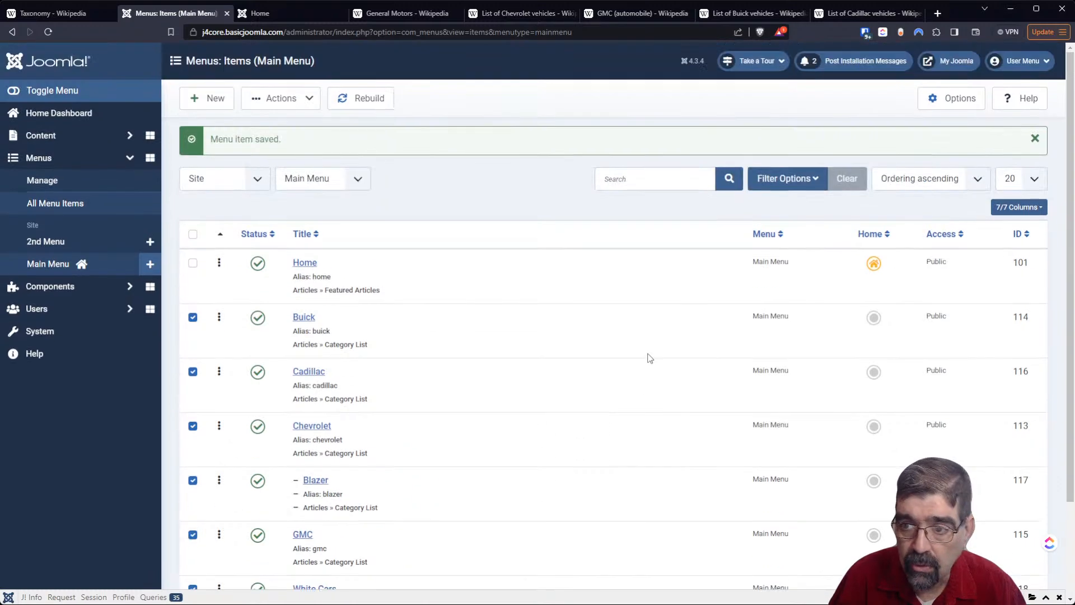
pyautogui.scroll(-2, 648, 357)
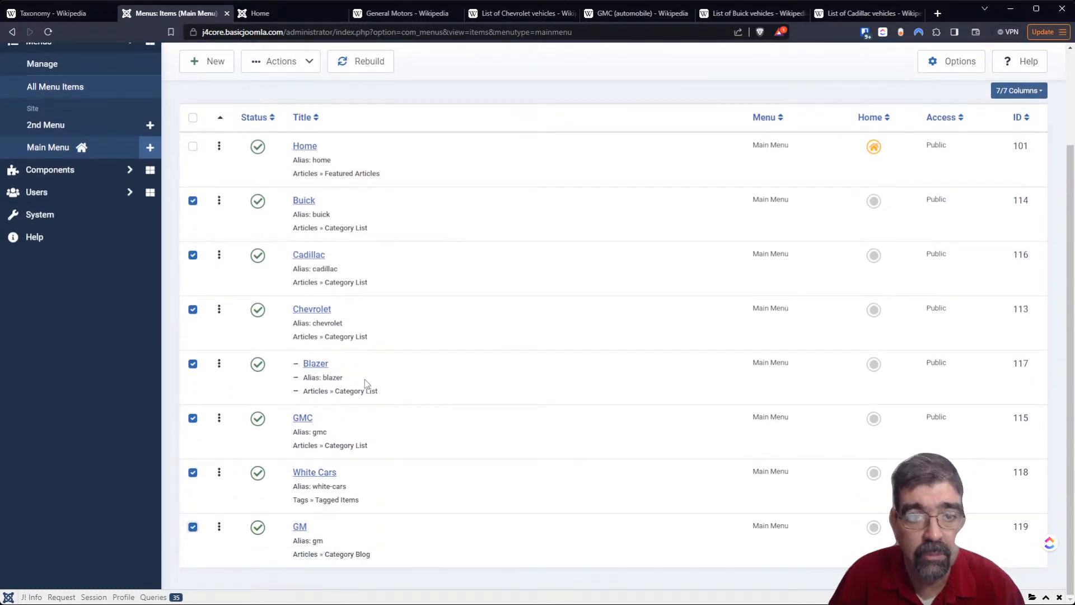
pyautogui.click(309, 65)
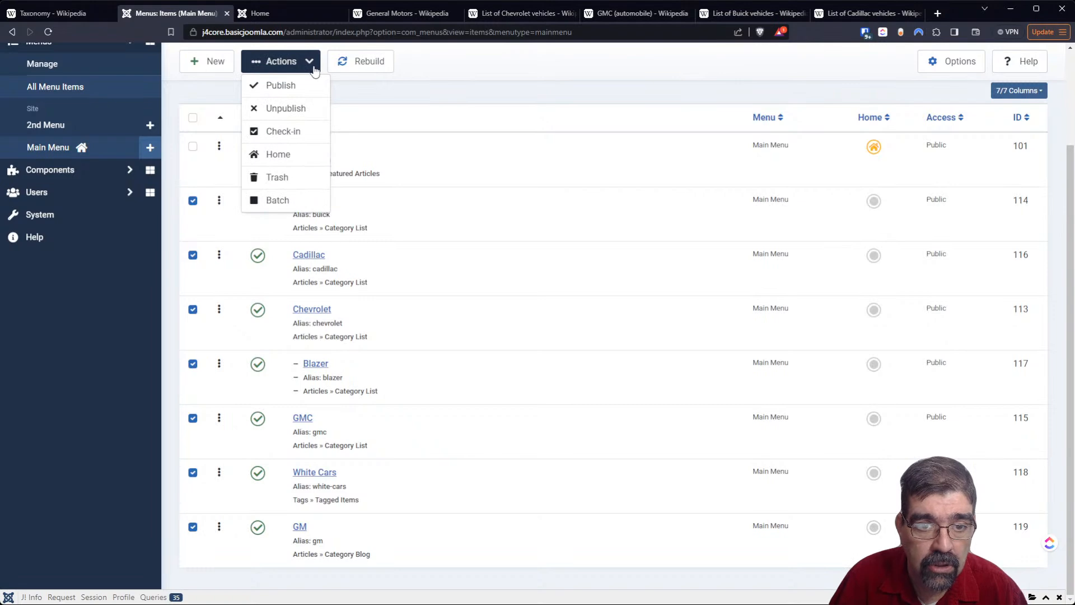
pyautogui.click(297, 197)
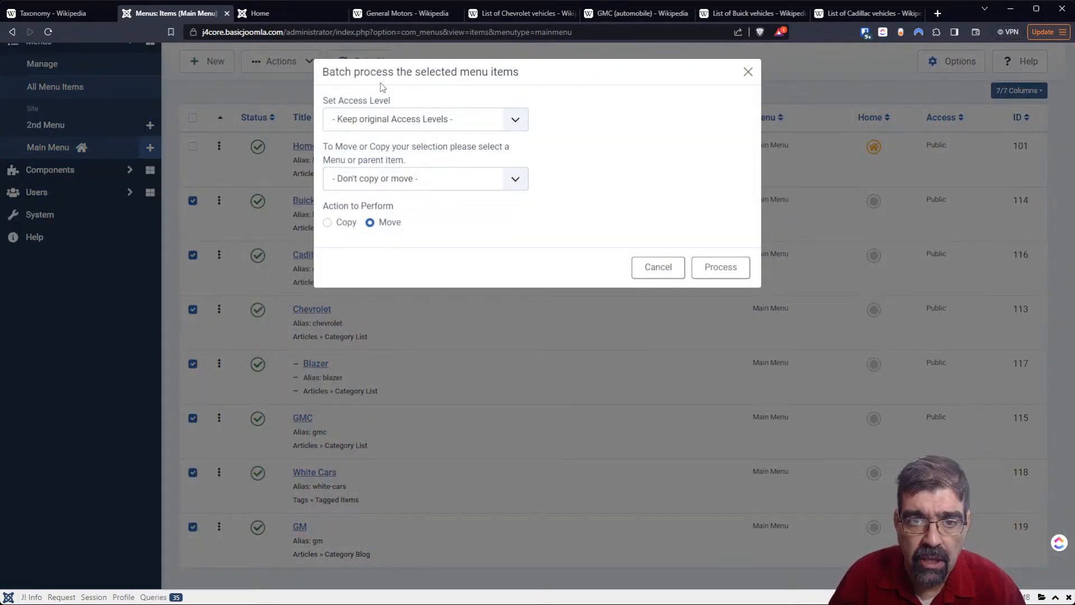
pyautogui.click(447, 189)
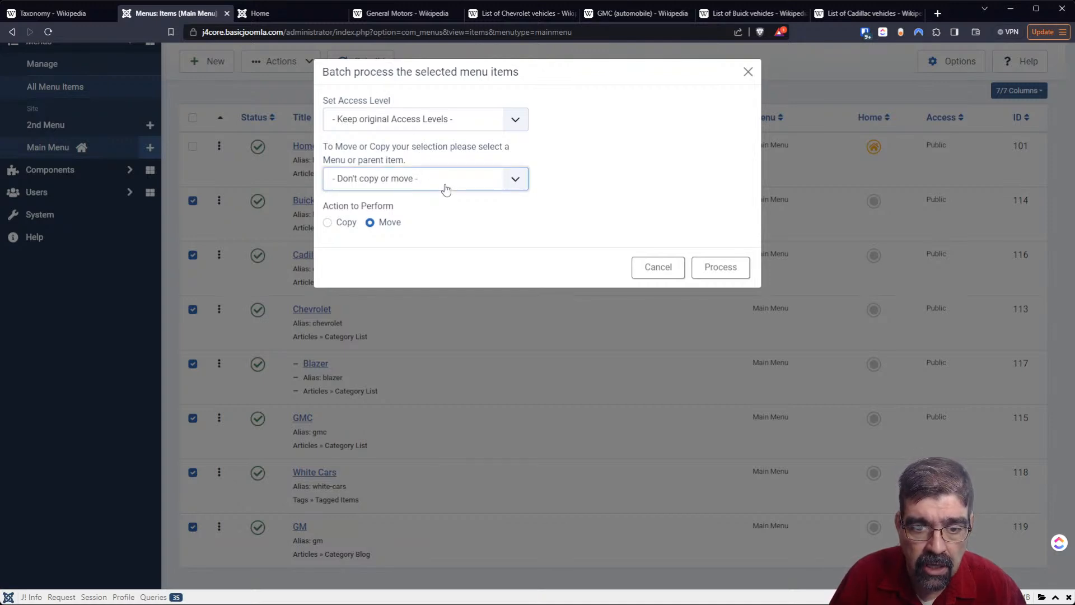
pyautogui.click(416, 340)
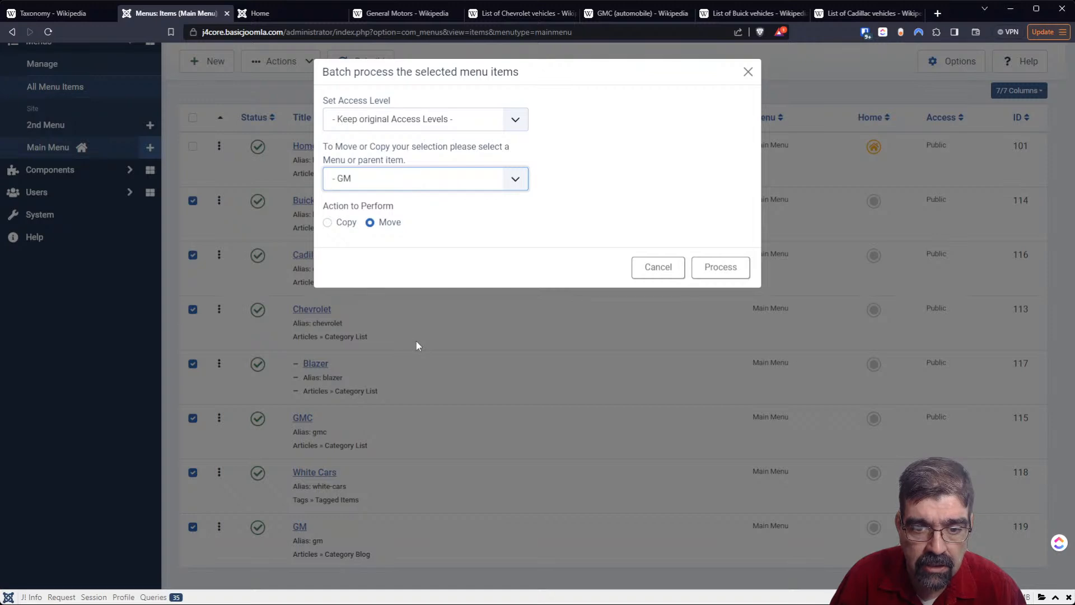
pyautogui.click(706, 272)
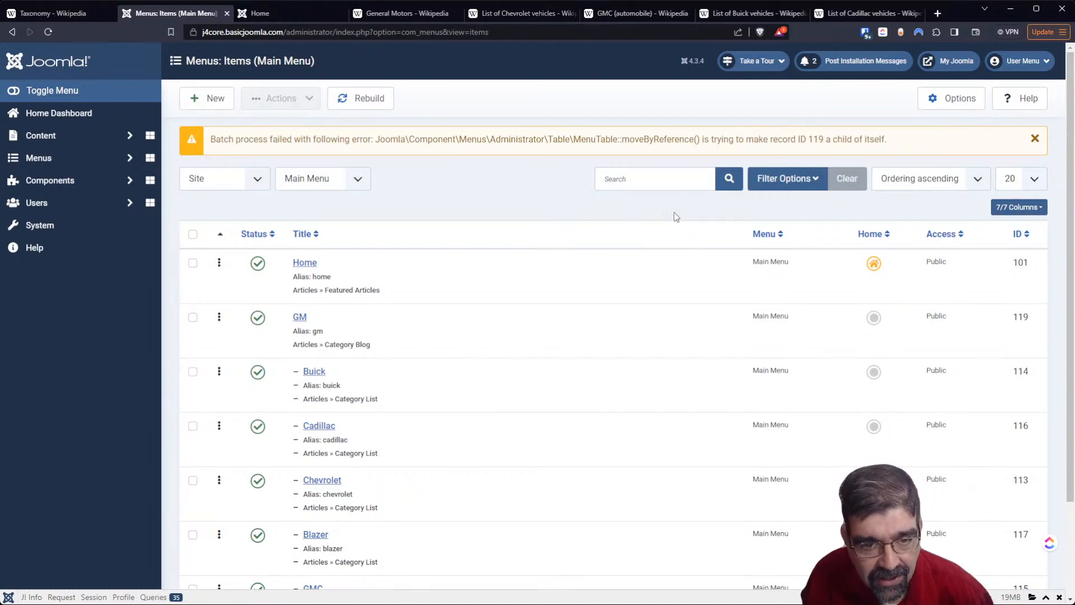
# - Change the White Cars menu item's parent from GM to No parent, then save and close the item
pyautogui.scroll(-2, 676, 218)
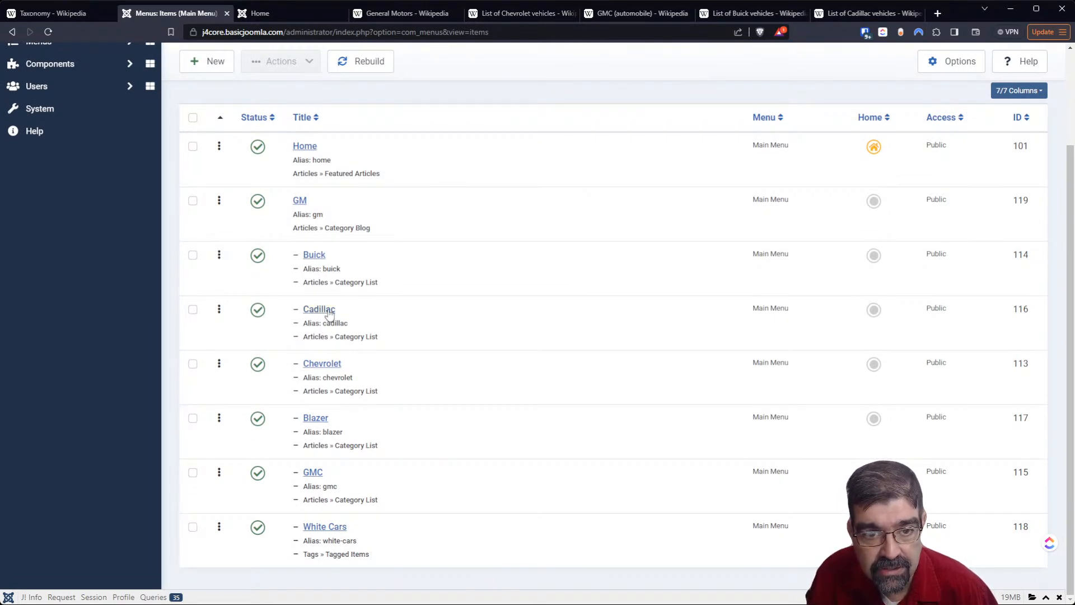
pyautogui.scroll(2, 480, 351)
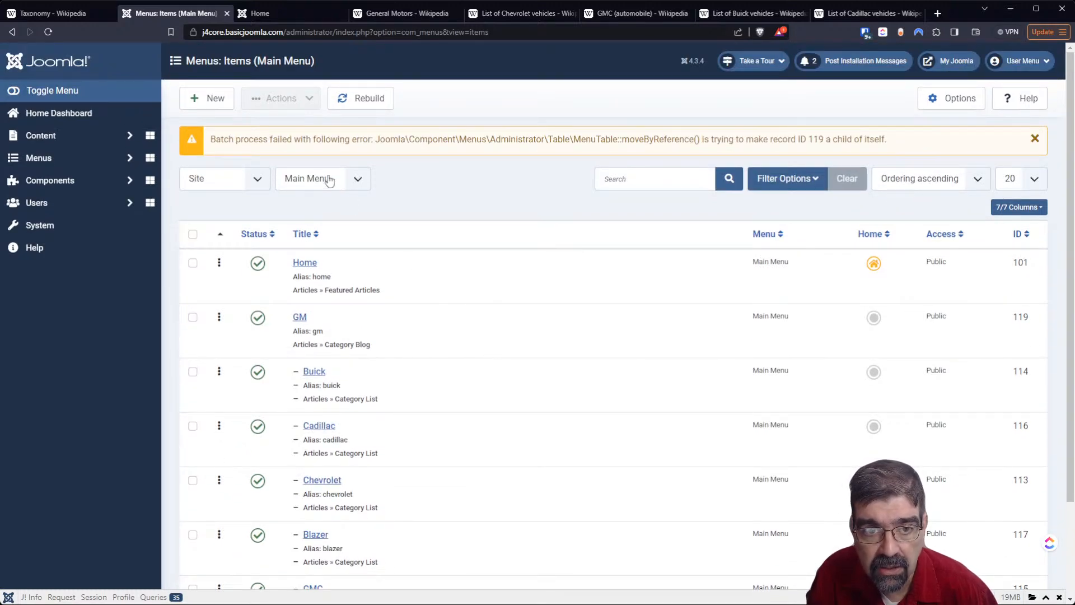
pyautogui.scroll(-2, 387, 294)
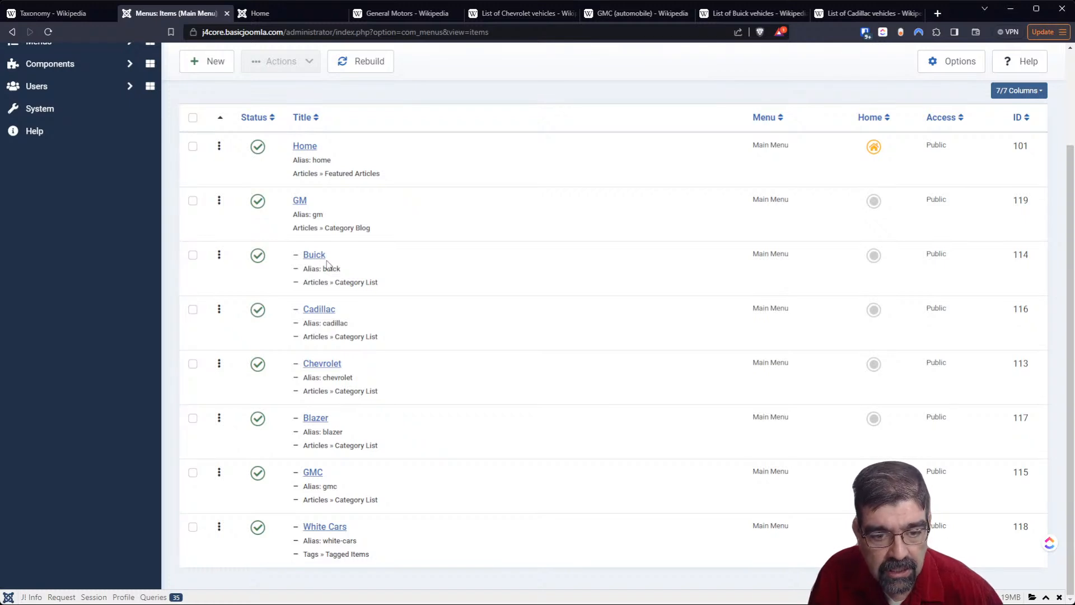
pyautogui.scroll(2, 447, 309)
pyautogui.scroll(-2, 448, 309)
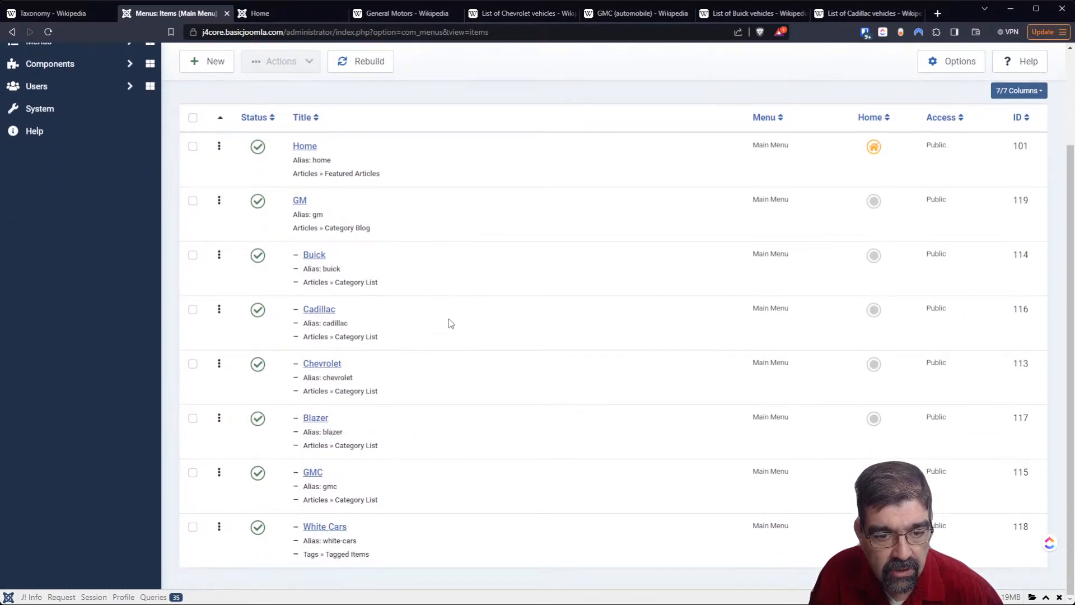
pyautogui.click(325, 528)
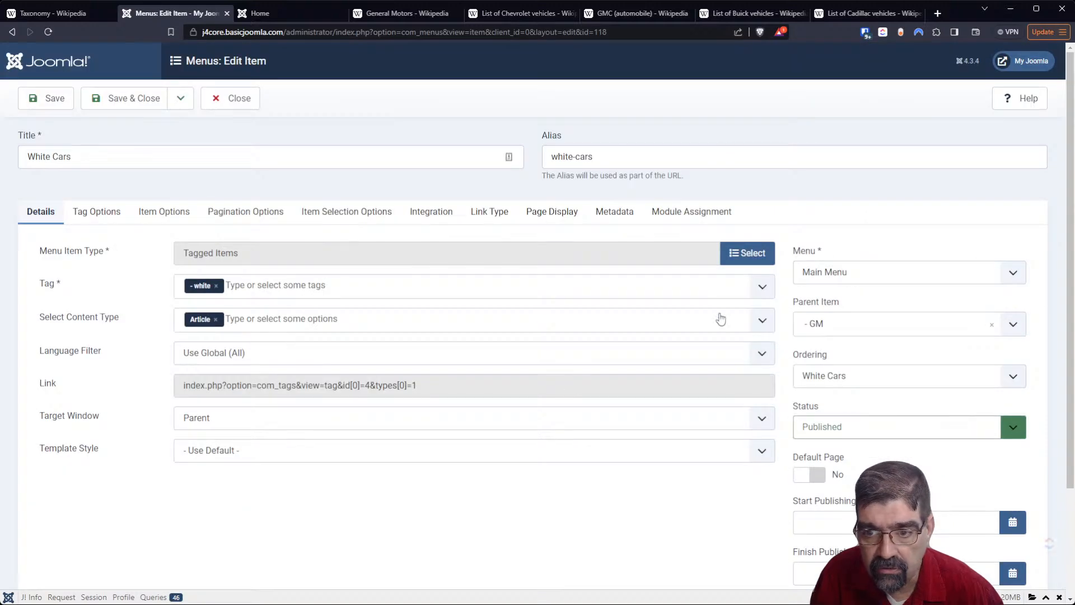
pyautogui.click(857, 323)
pyautogui.click(859, 374)
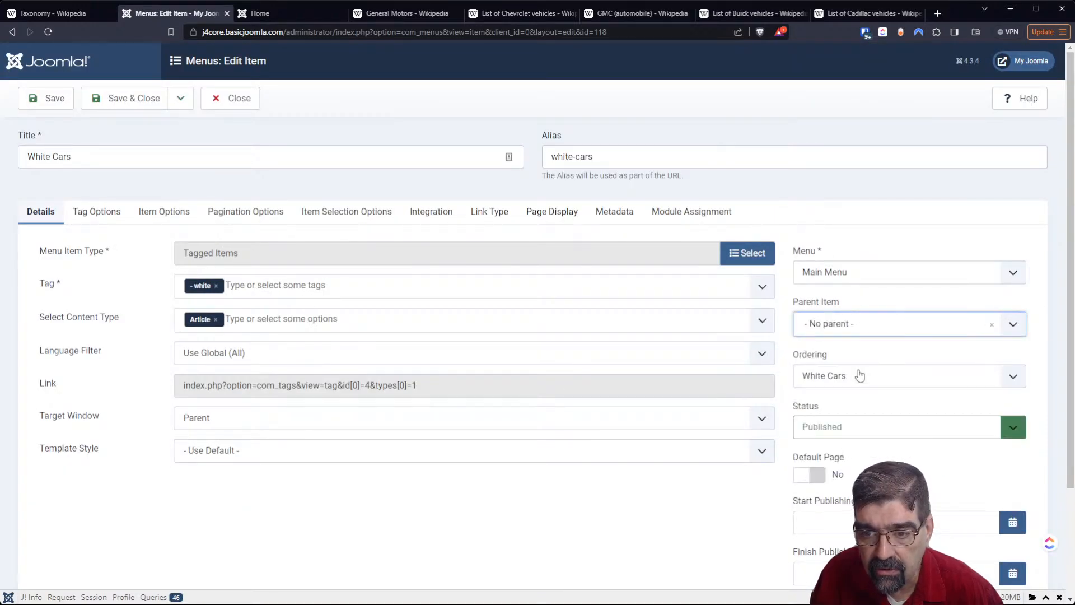
pyautogui.click(121, 101)
# - Reload the public site's Home page to check the Main Menu structure
pyautogui.click(283, 15)
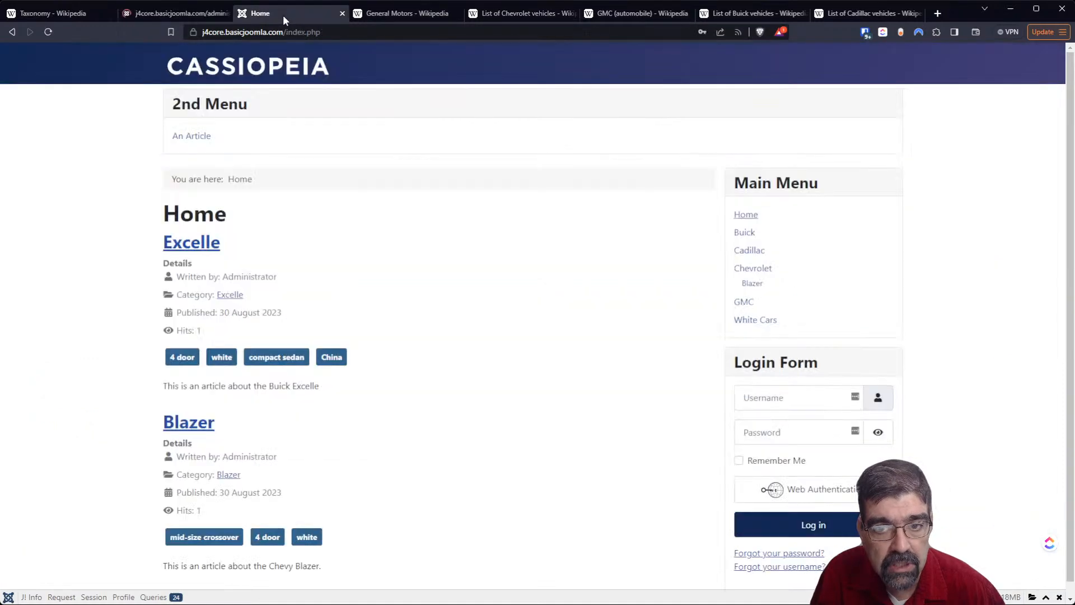
pyautogui.click(48, 31)
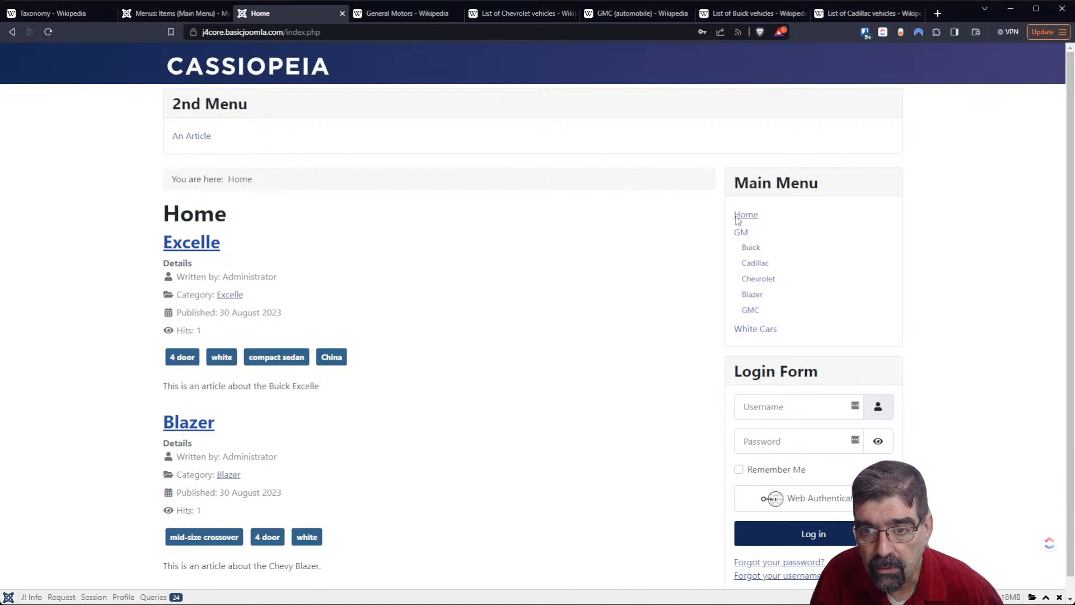
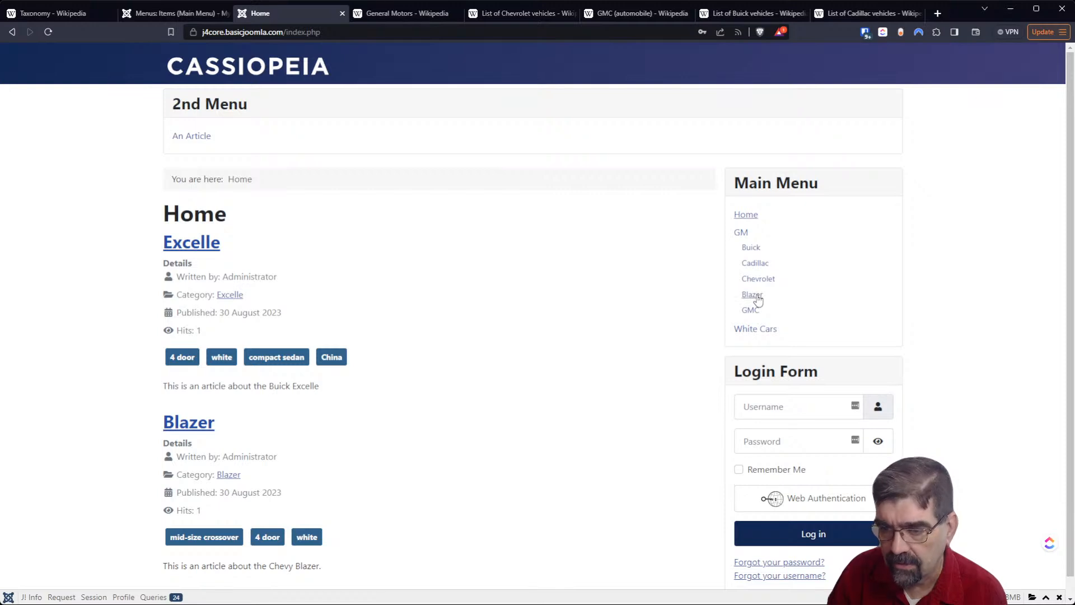
# - Change the Blazer menu item's parent to Chevrolet, then save and close the item
pyautogui.click(150, 14)
pyautogui.scroll(-2, 484, 248)
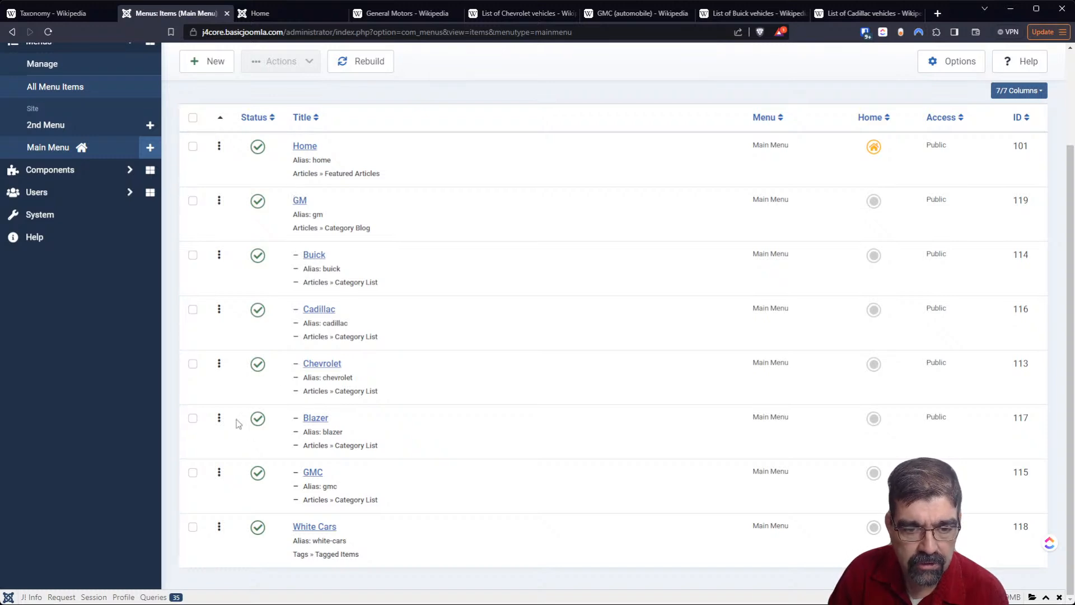
pyautogui.click(193, 420)
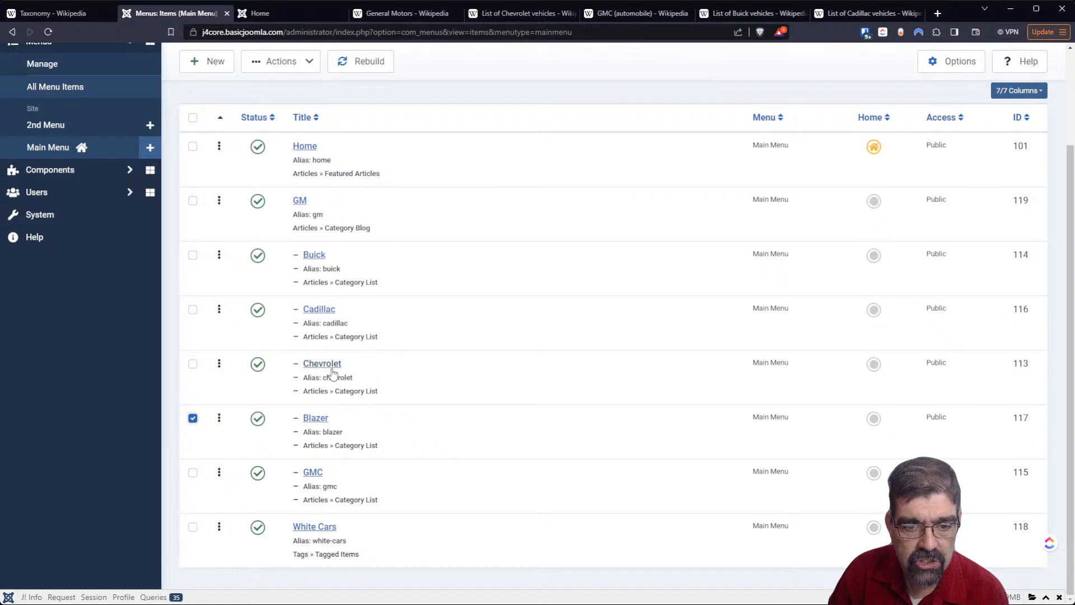
pyautogui.click(308, 420)
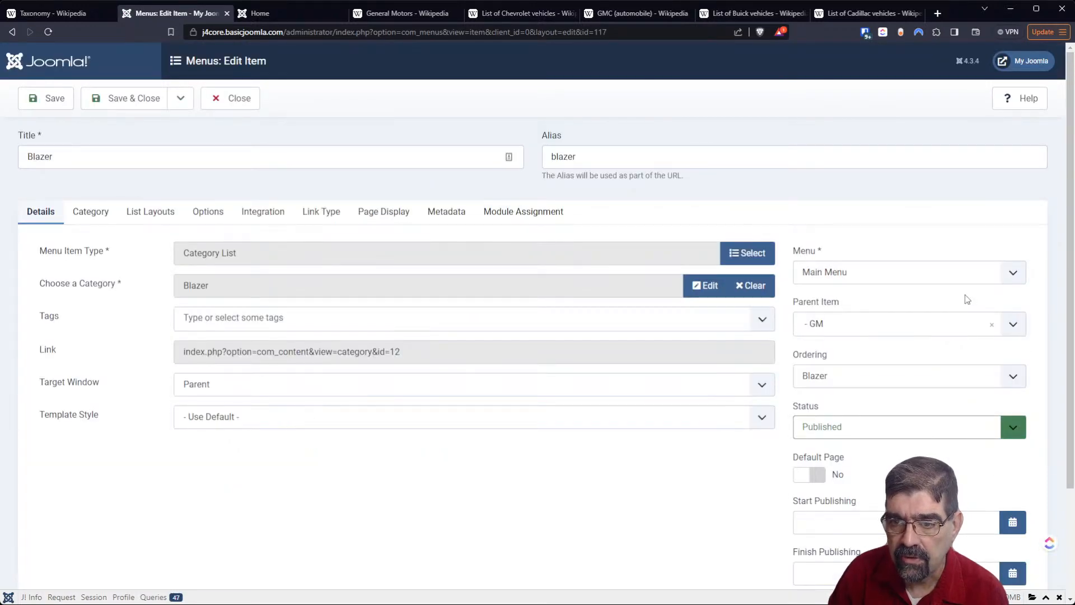
pyautogui.click(942, 332)
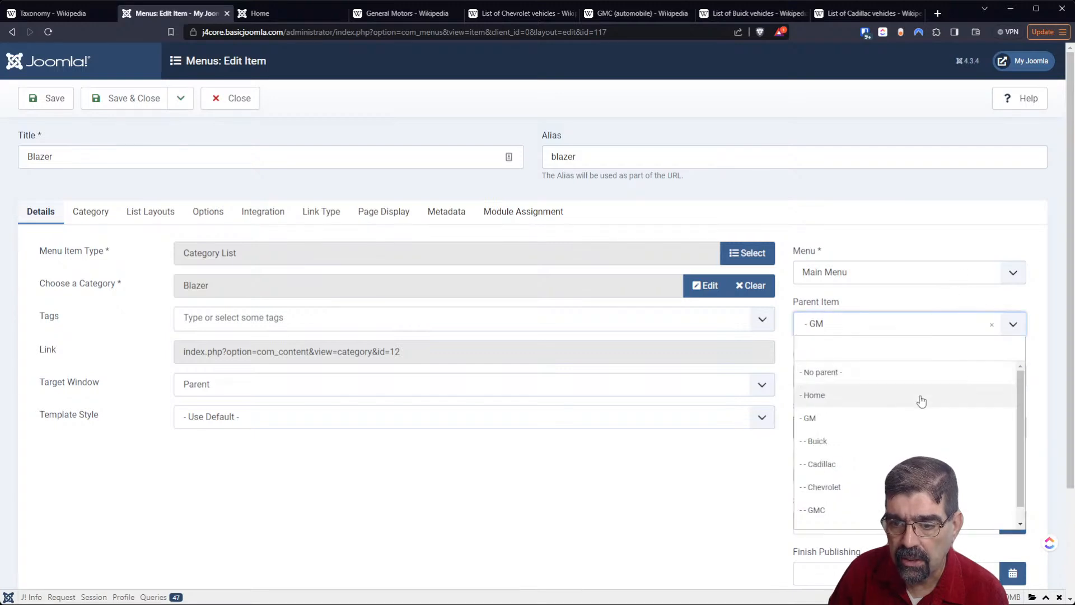
pyautogui.click(825, 487)
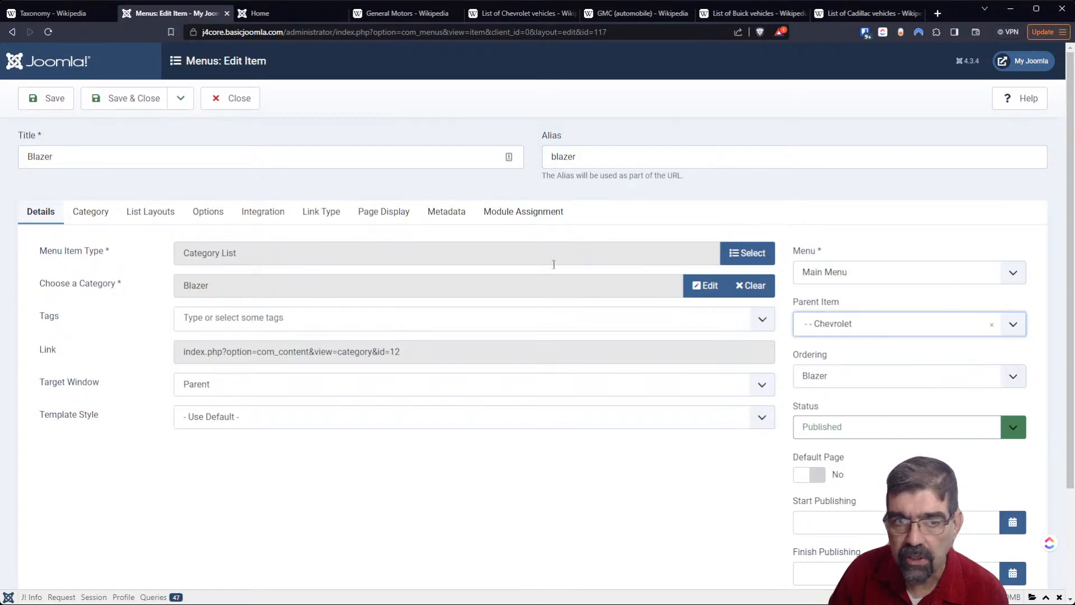
pyautogui.click(133, 99)
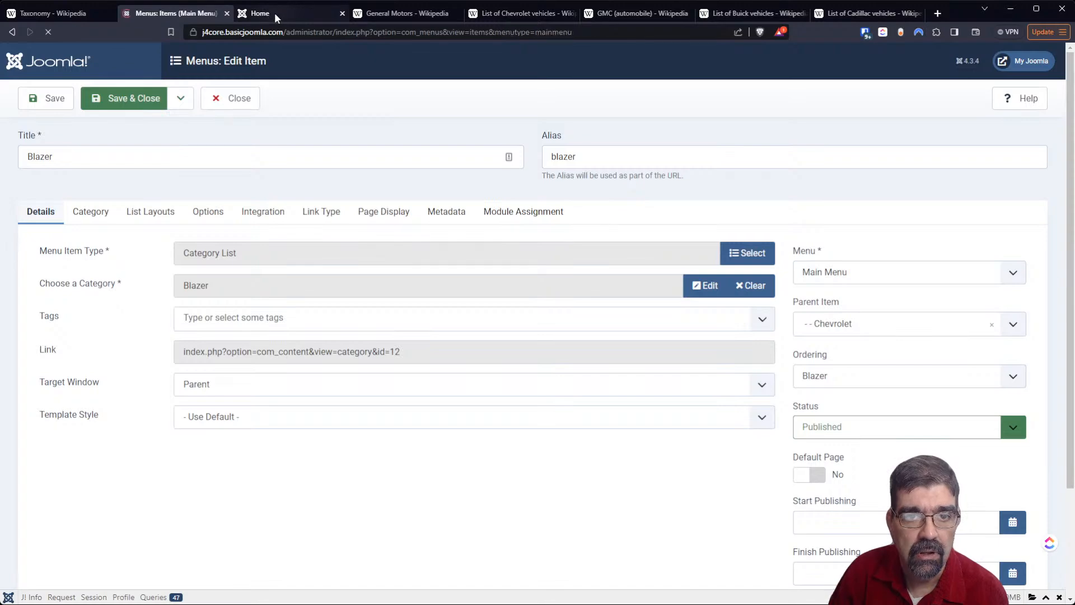
# - Reload the public Home page to check Blazer's place in the Main Menu, and return to the Joomla backend
pyautogui.click(275, 13)
pyautogui.click(47, 32)
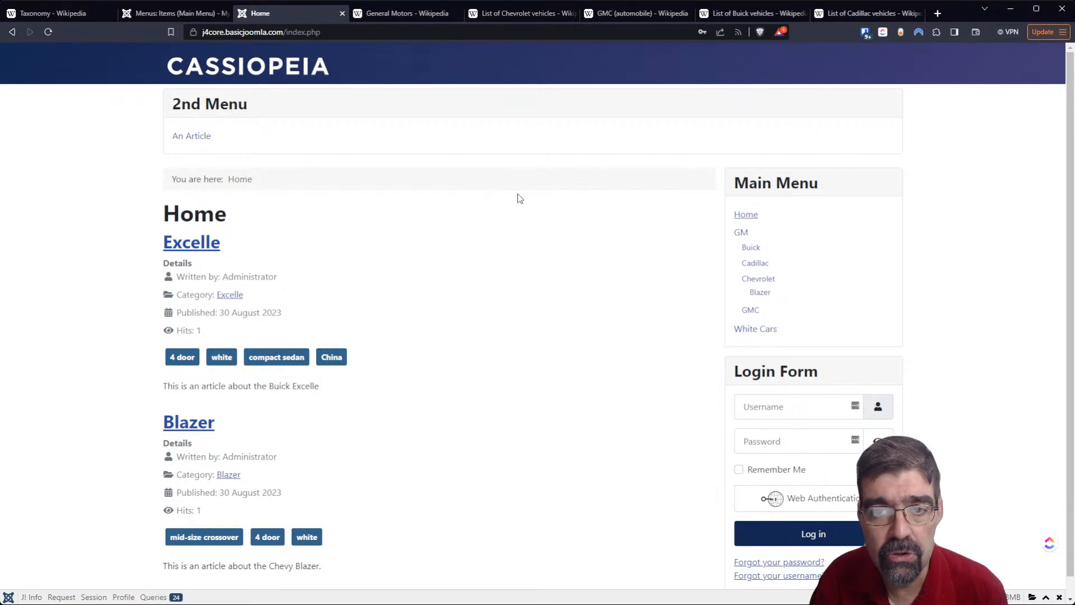
pyautogui.click(174, 15)
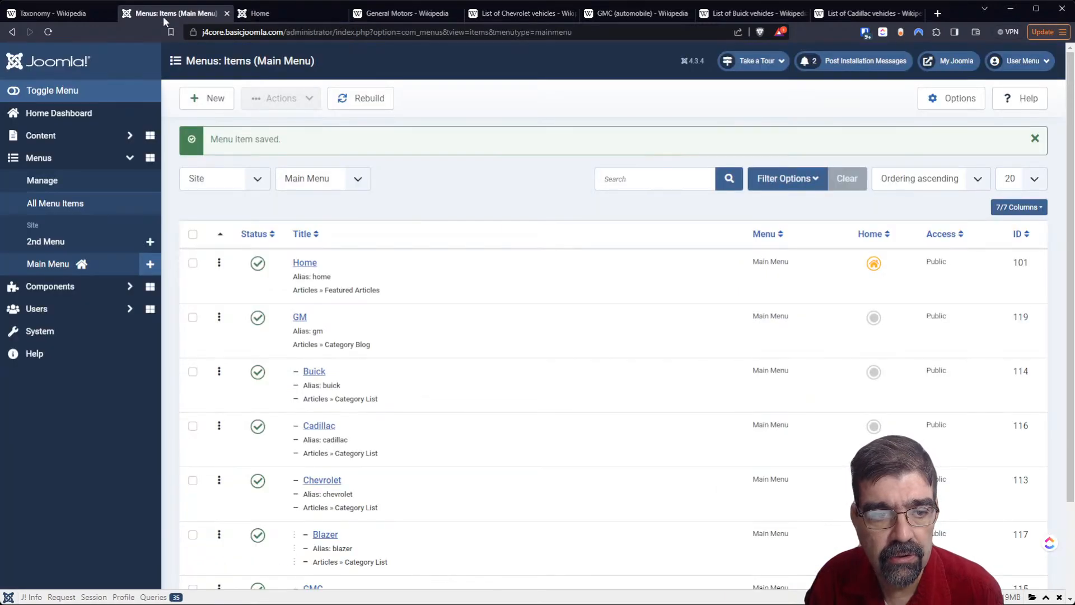
# - Open the extension installer from the system dashboard
pyautogui.click(43, 333)
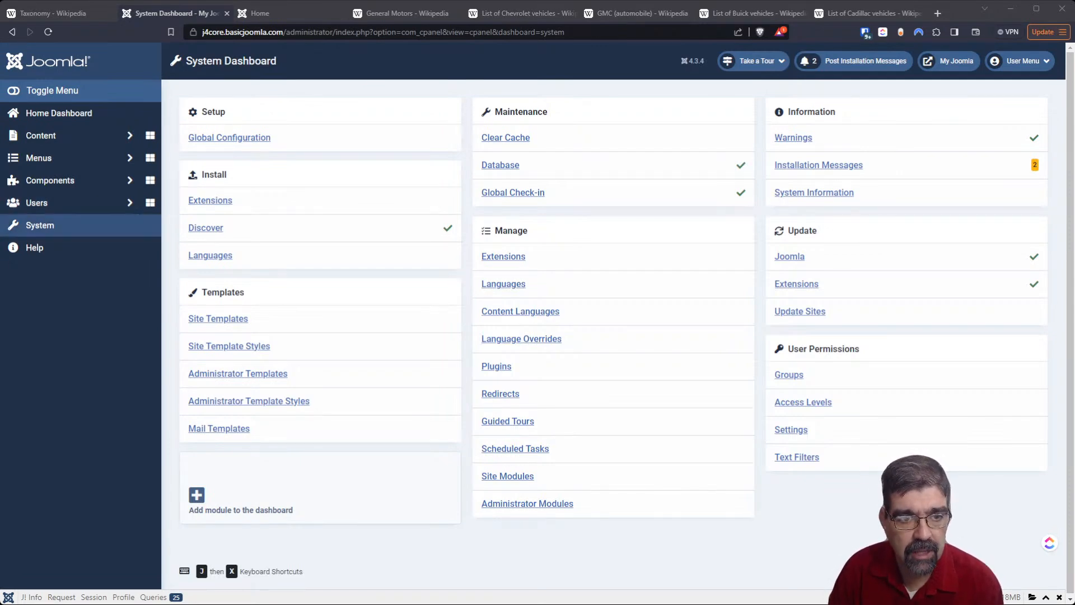
pyautogui.click(65, 227)
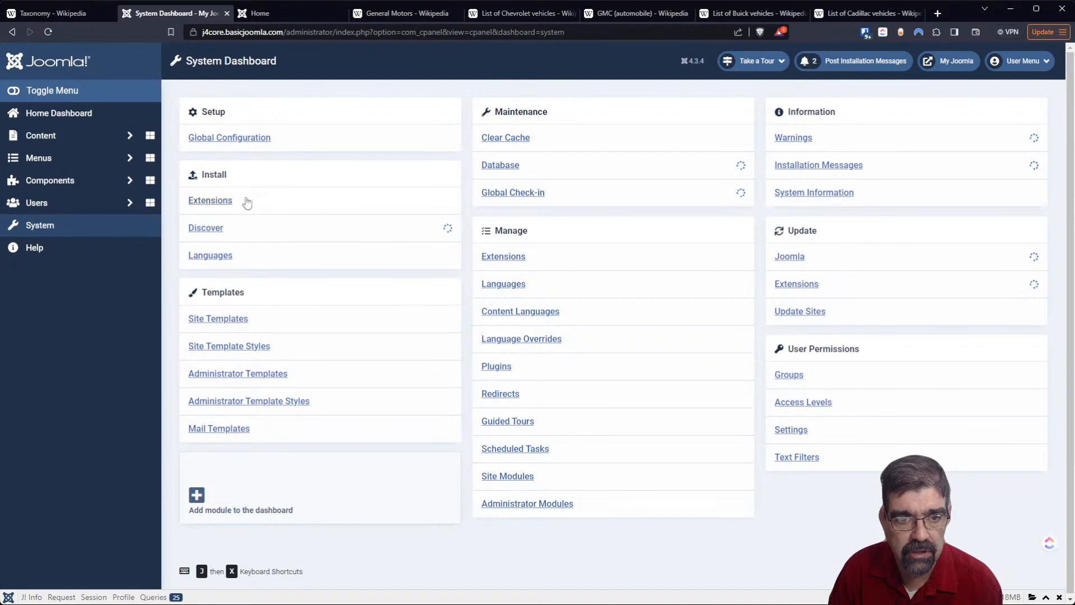
pyautogui.click(193, 201)
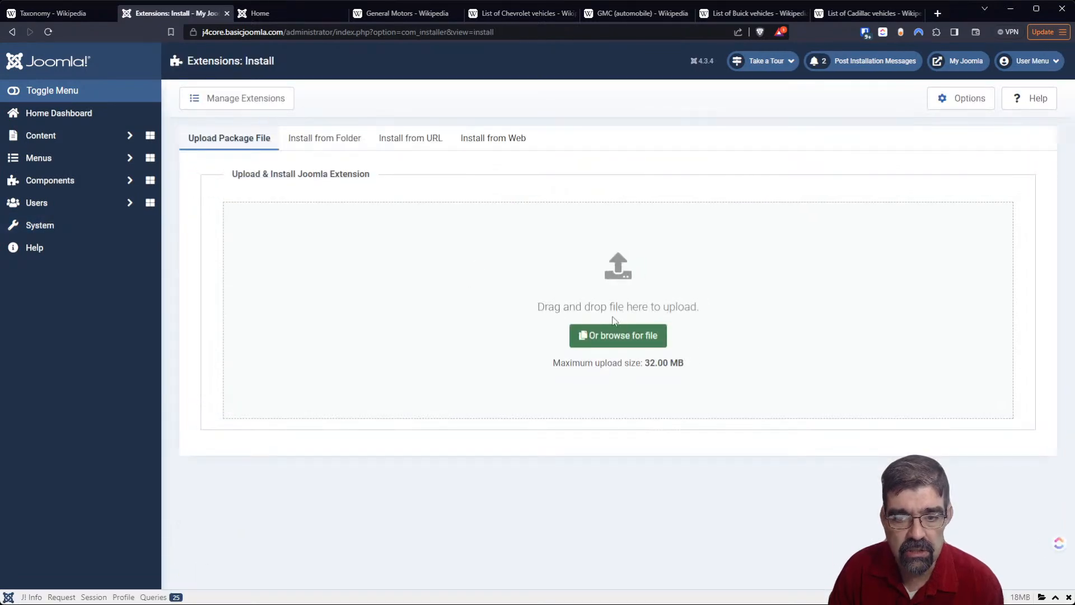
# - Try to install the RAXO Prime and RAXO Pagination module layout packages from local files
pyautogui.click(609, 341)
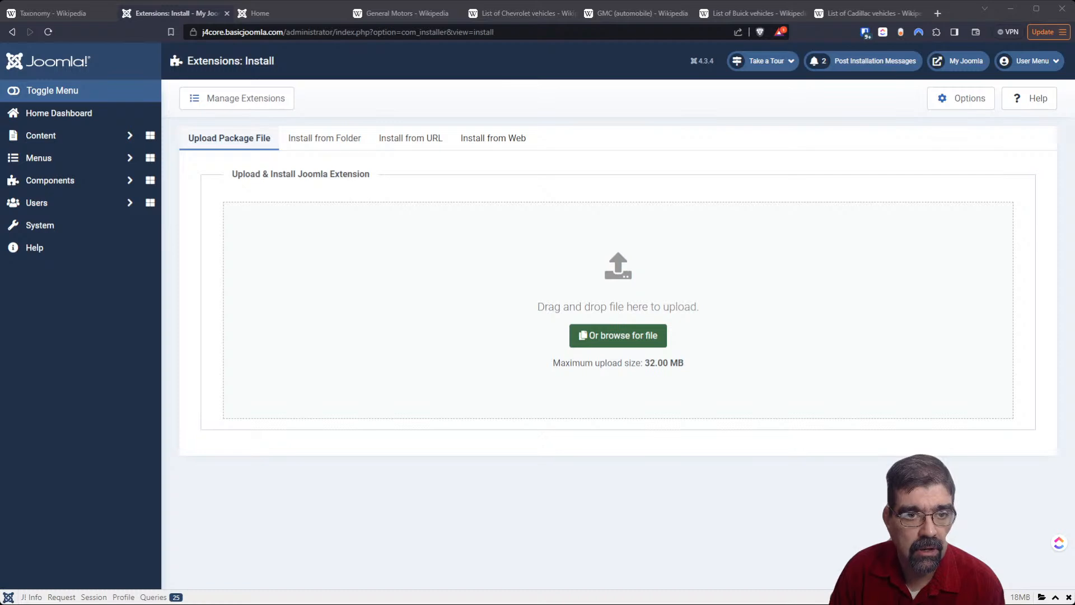
pyautogui.doubleClick(245, 109)
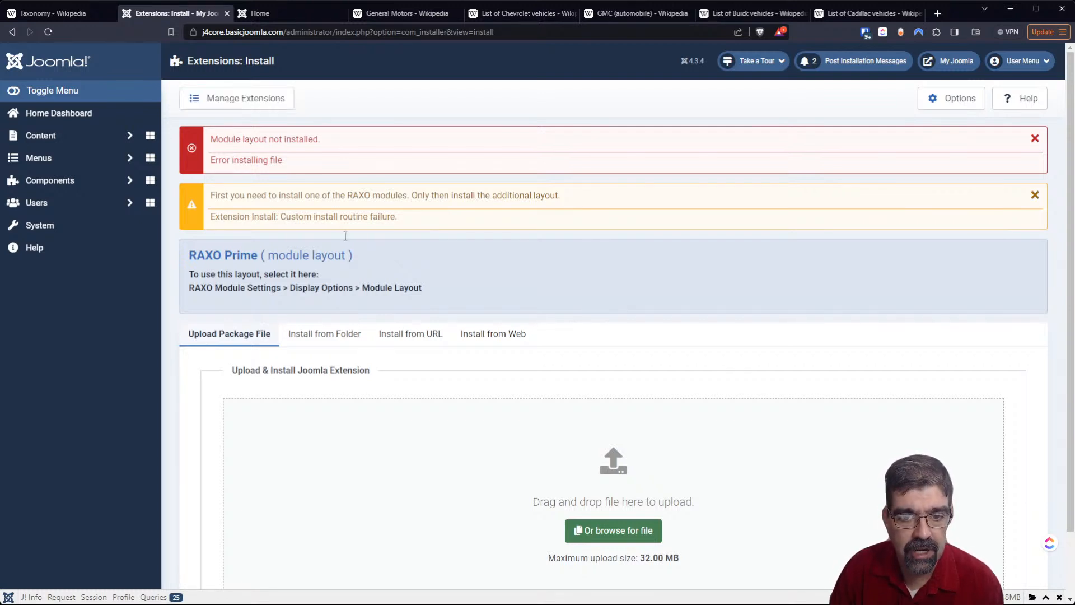
pyautogui.click(616, 530)
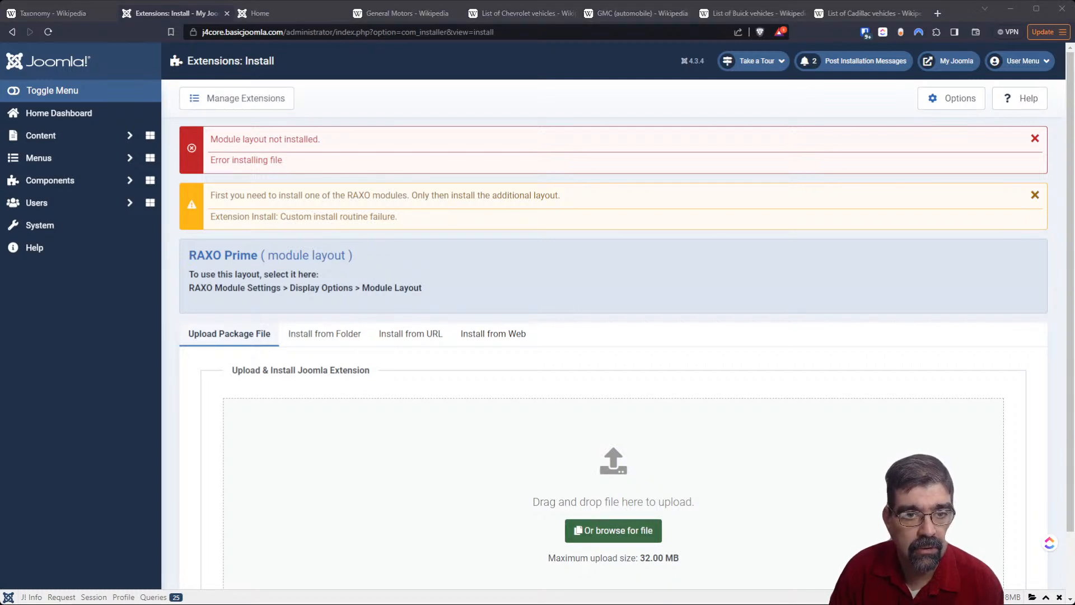
pyautogui.doubleClick(233, 162)
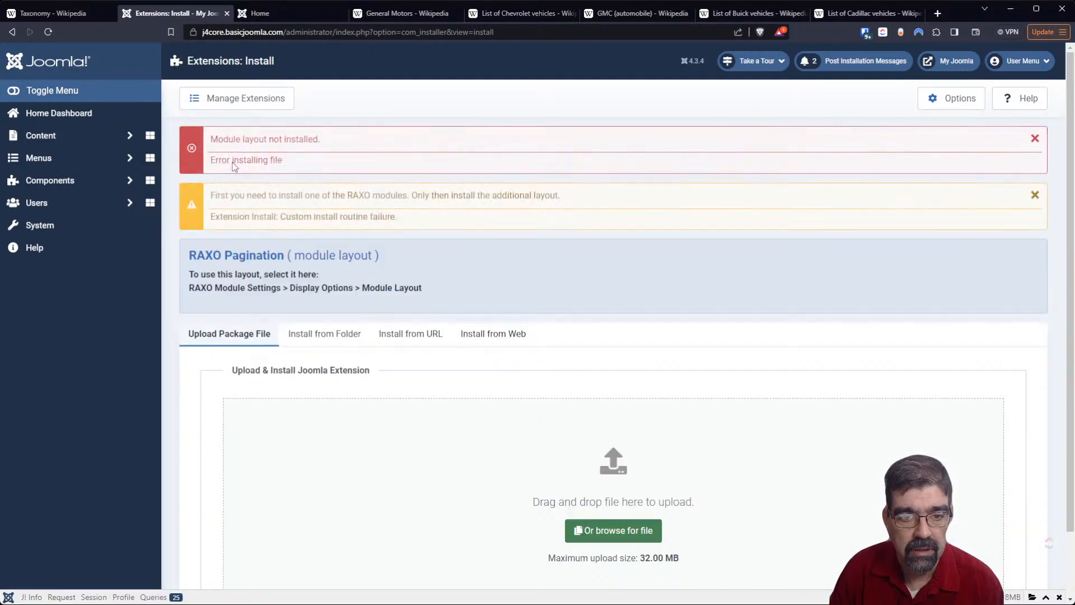
# - Install the RAXO All-mode PRO J4.x module package from a local file and open the new site module for editing
pyautogui.click(629, 533)
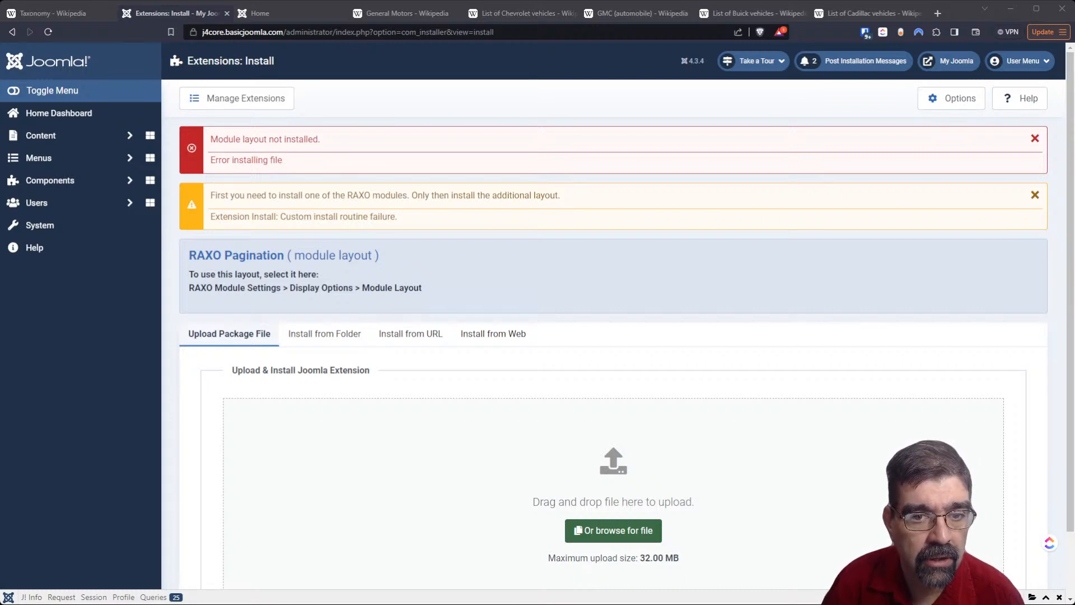
pyautogui.doubleClick(178, 175)
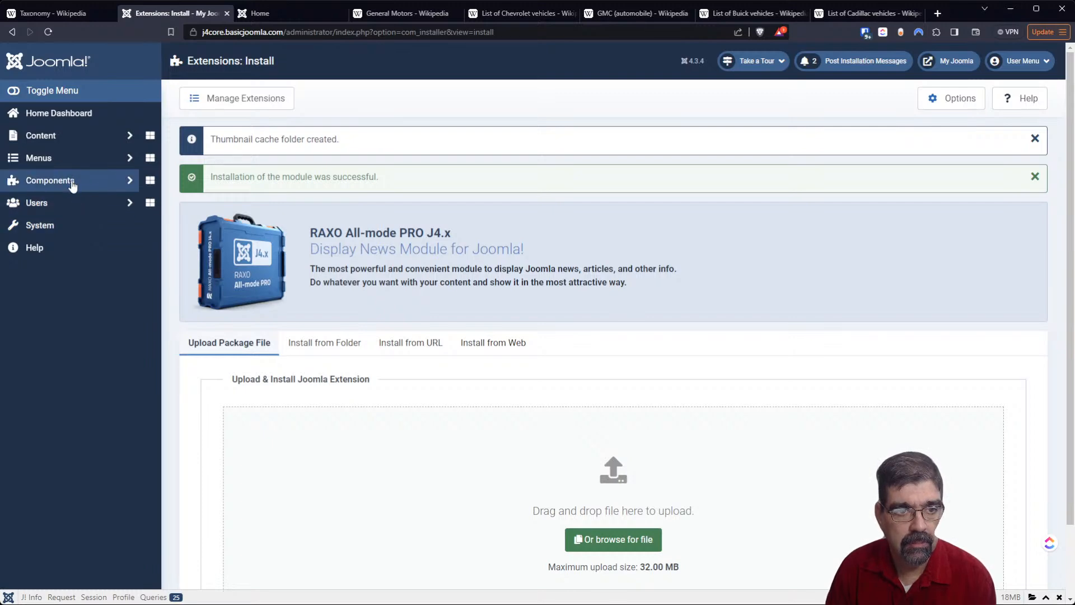
pyautogui.click(63, 145)
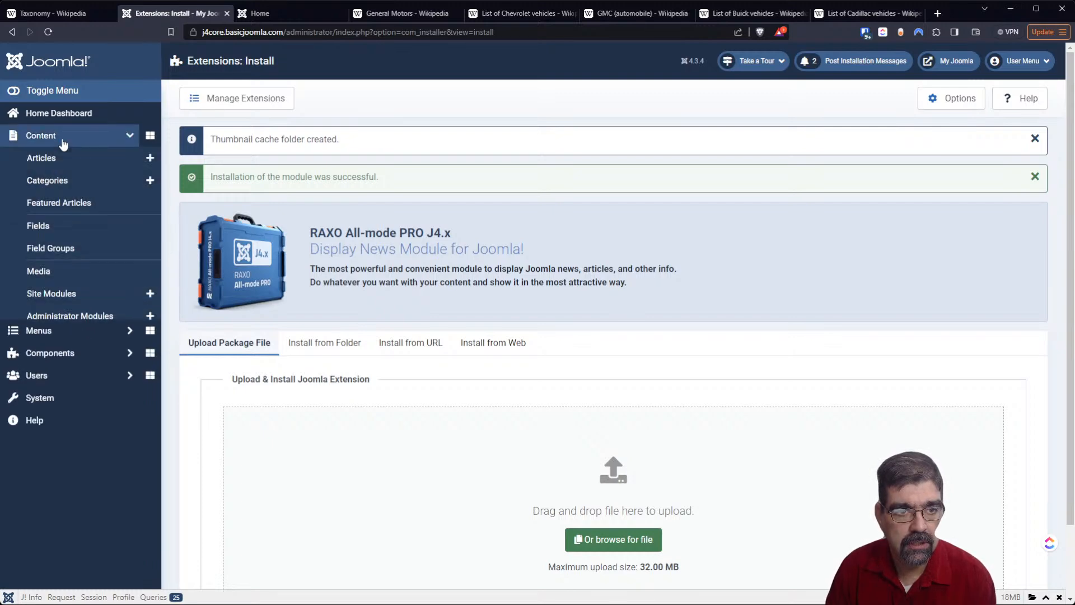
pyautogui.click(70, 297)
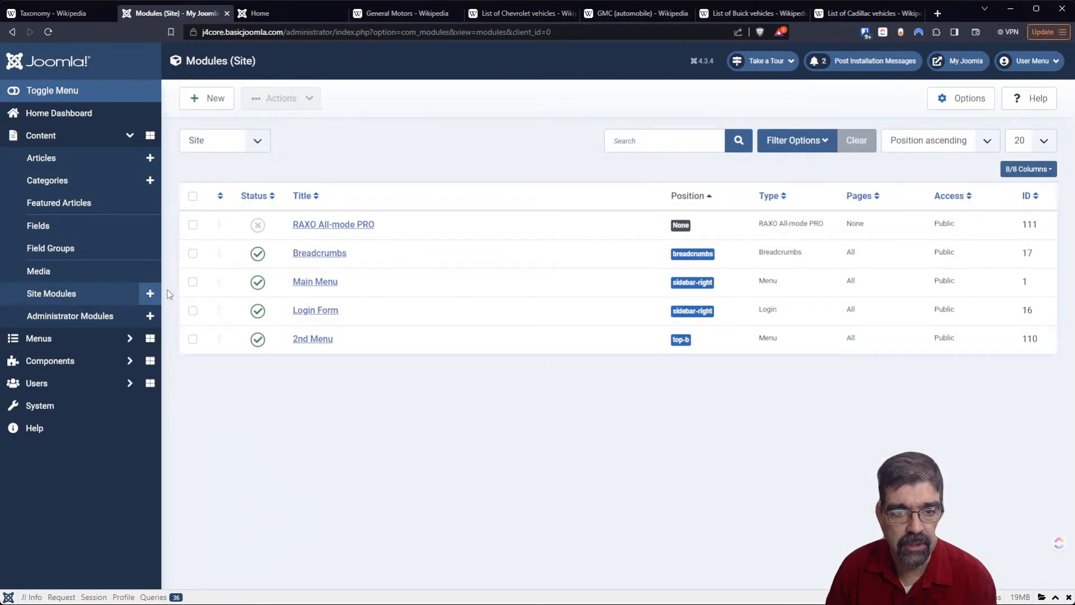
pyautogui.click(300, 230)
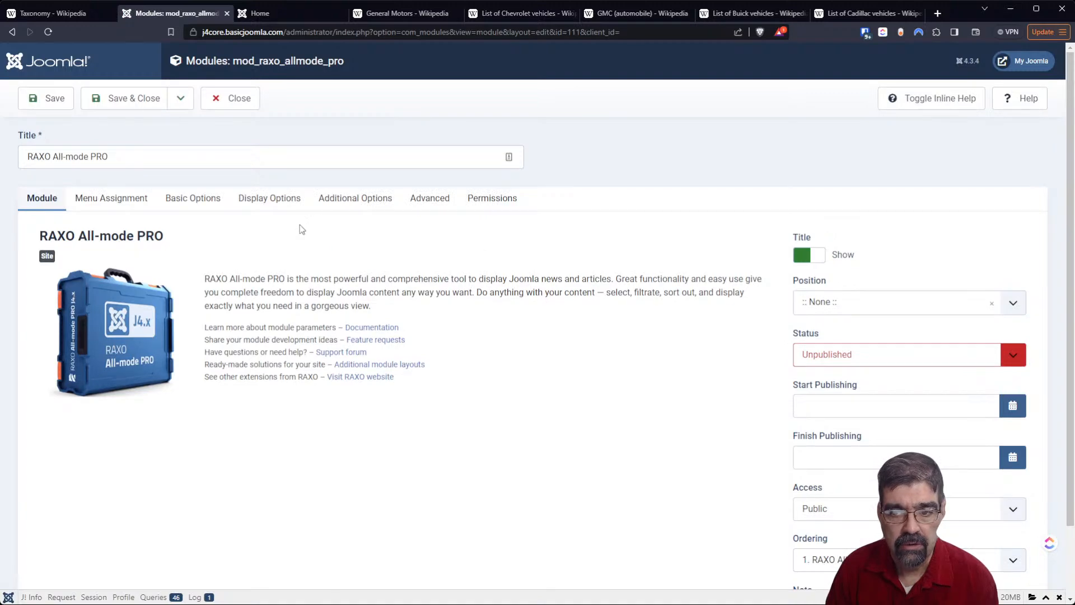
# - Set the RAXO All-mode PRO module's position to Top-a [top-a]
pyautogui.click(914, 305)
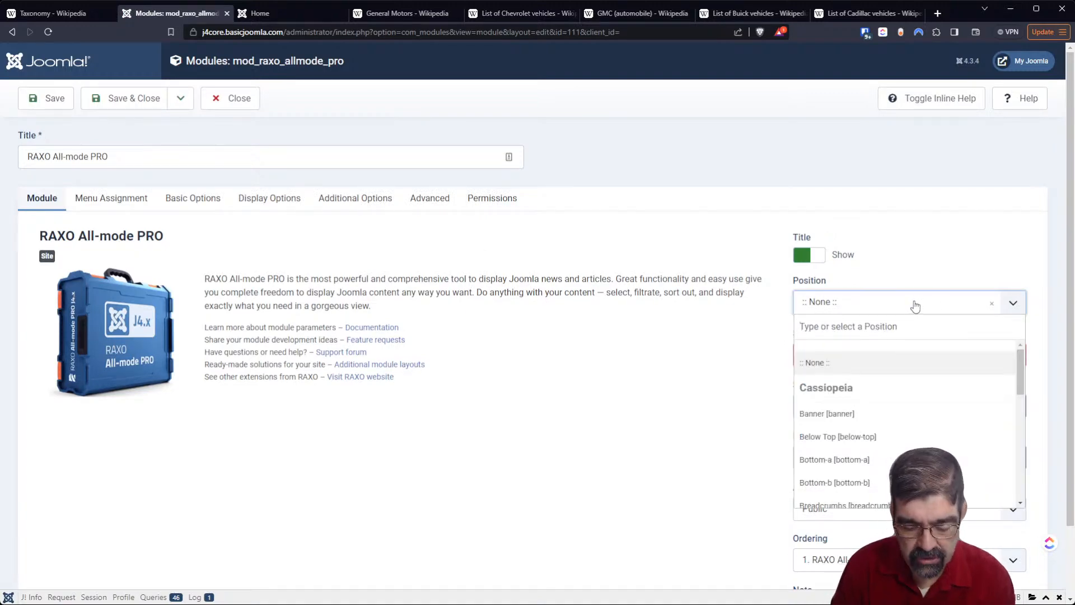
pyautogui.write('top')
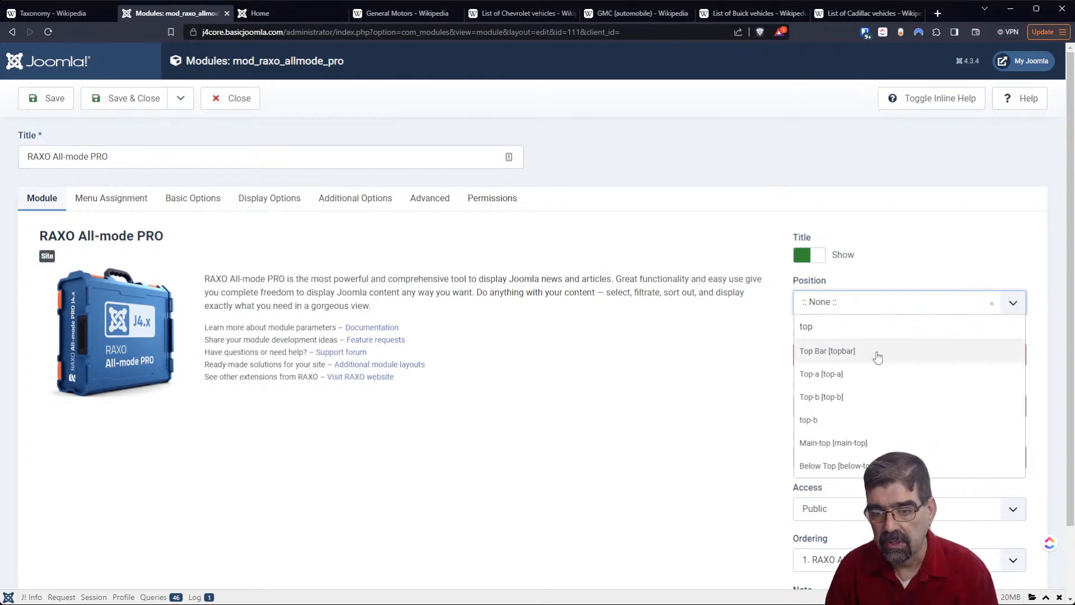
pyautogui.click(862, 375)
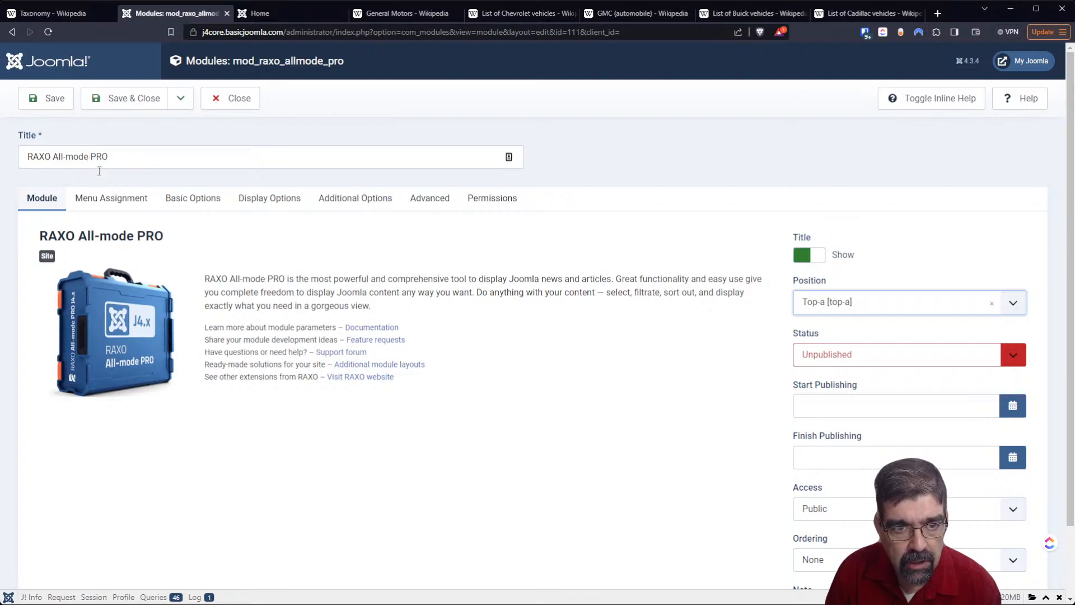
# - Try Certain Articles as the module's source selection and turn on inline help for the basic options
pyautogui.click(174, 203)
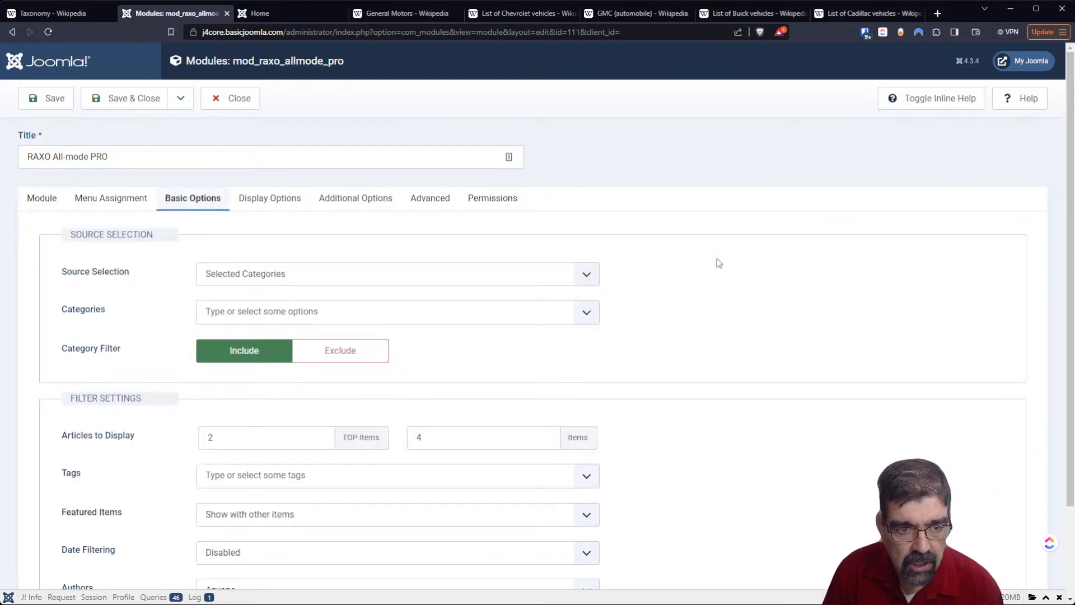
pyautogui.scroll(-2, 895, 282)
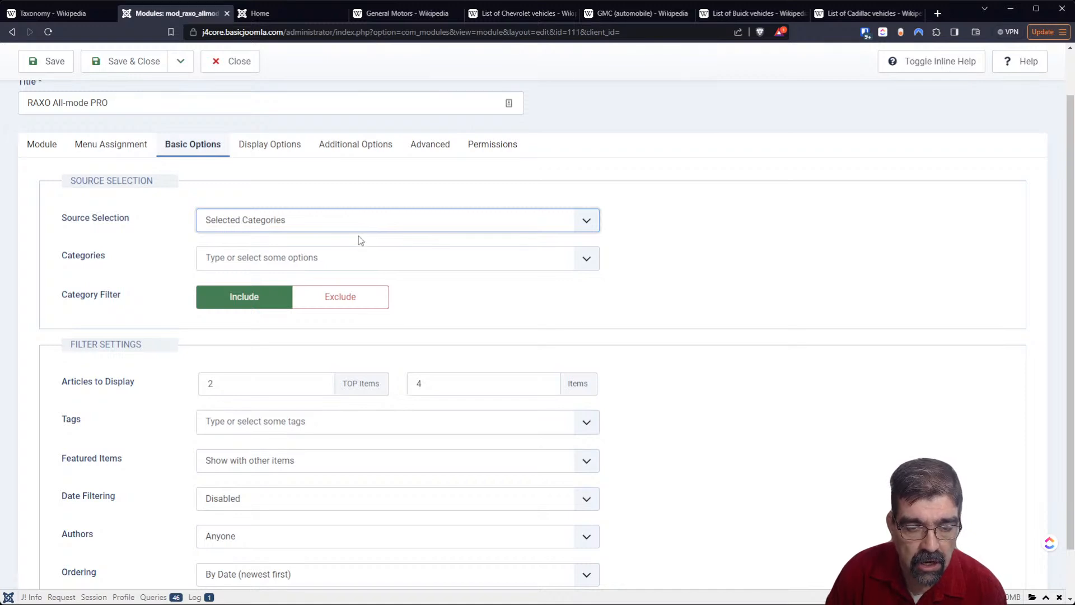
pyautogui.press('Down')
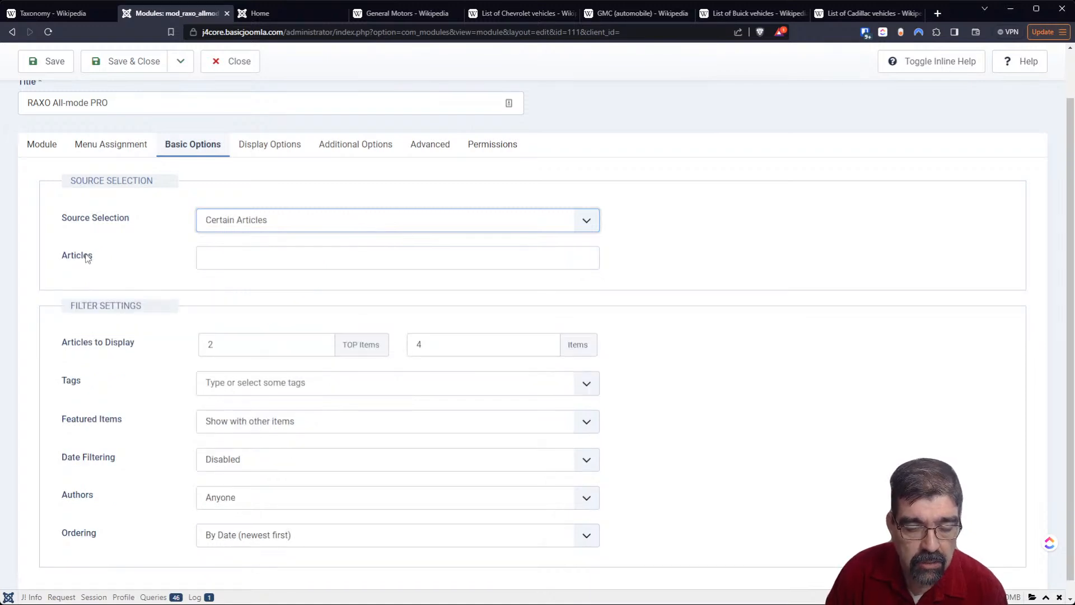
pyautogui.click(205, 258)
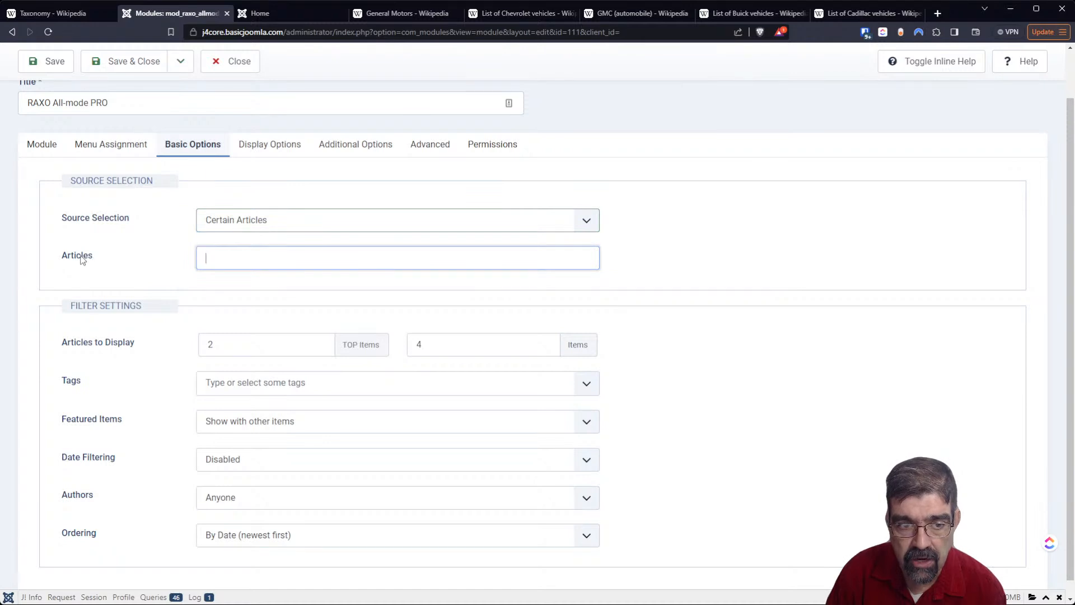
pyautogui.click(895, 60)
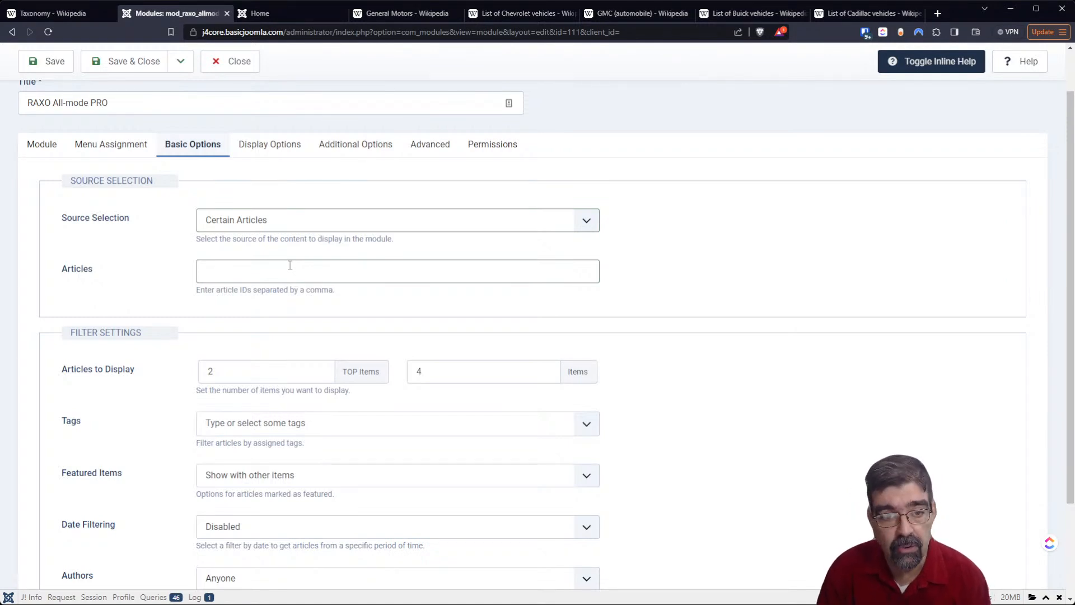
# - Try Current Category as the source selection, switching the category filter to Exclude and back to Include
pyautogui.click(283, 219)
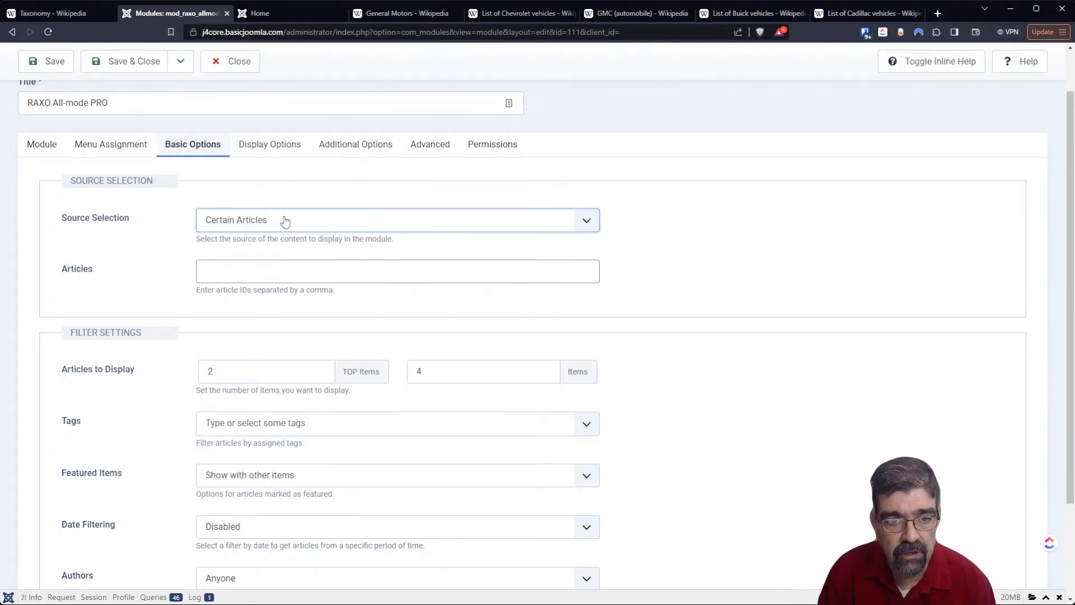
pyautogui.click(271, 247)
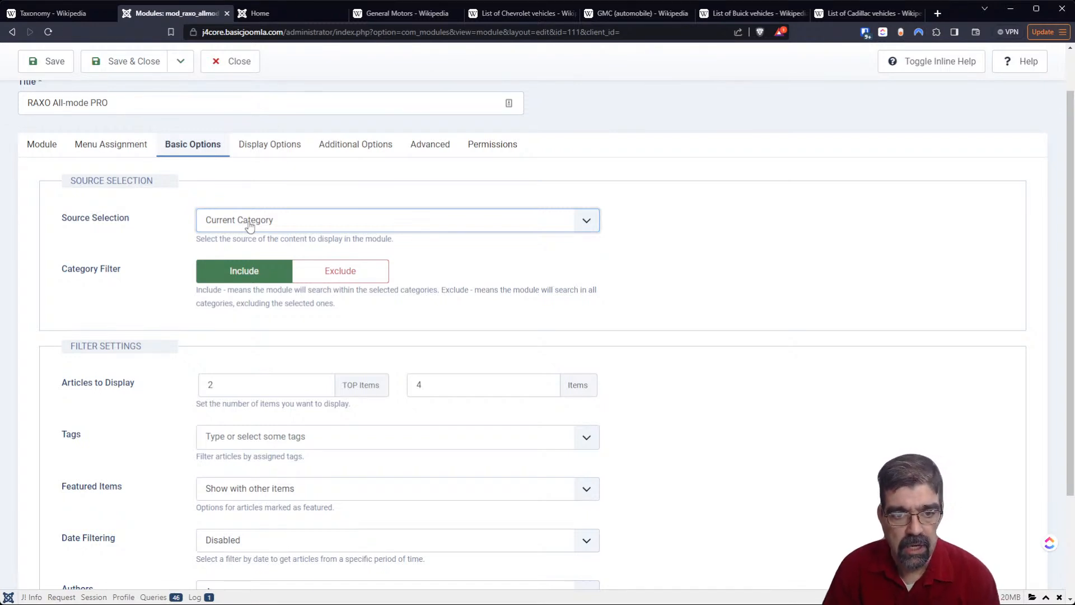
pyautogui.click(354, 272)
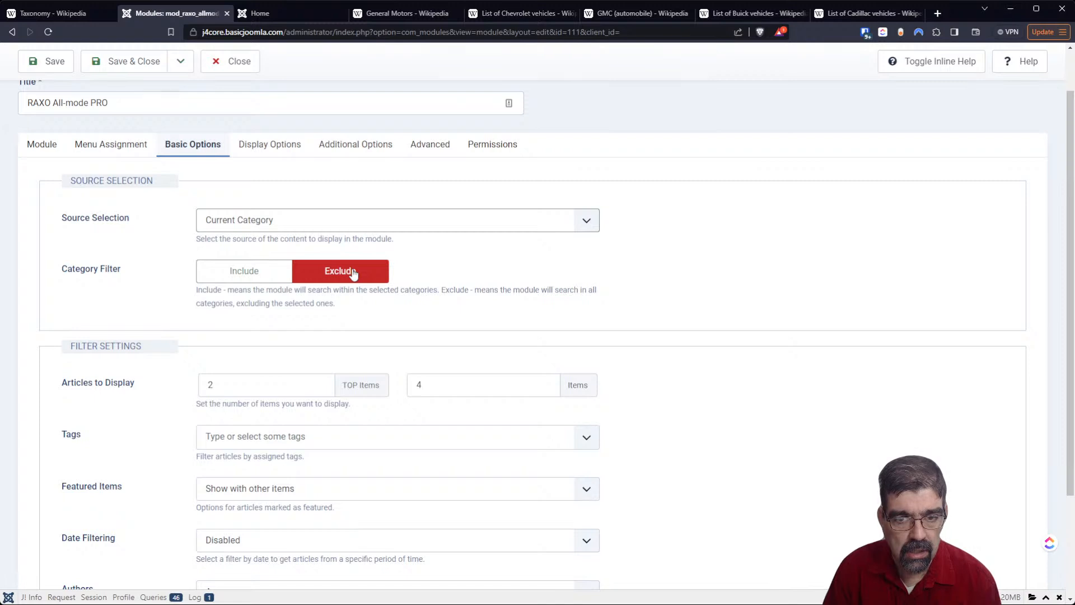
pyautogui.click(257, 273)
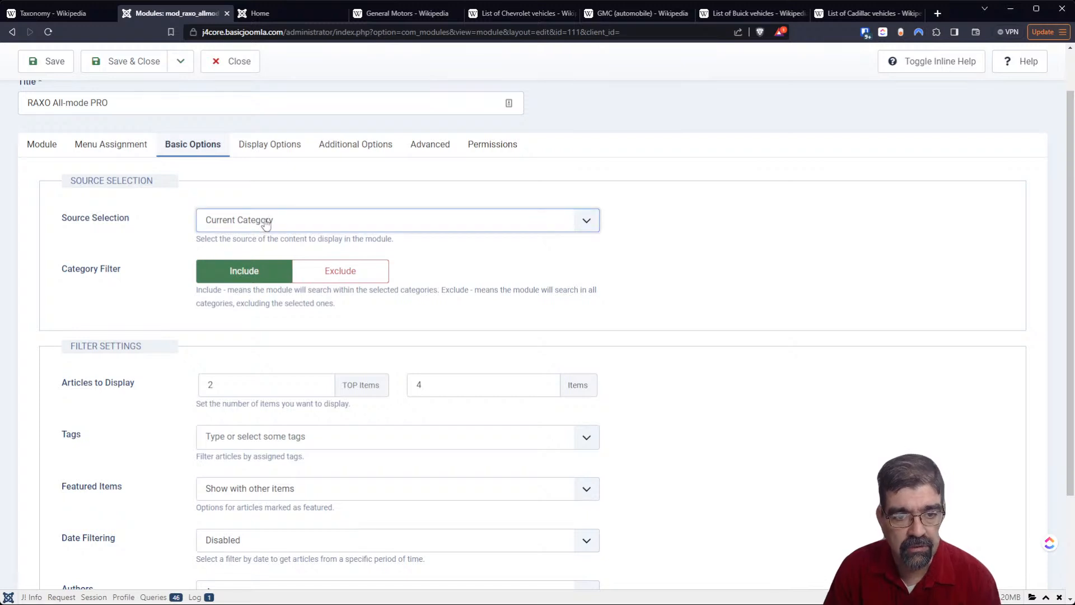
# - Set the module's source selection to All Categories and add the China tag to its tag filter
pyautogui.click(273, 268)
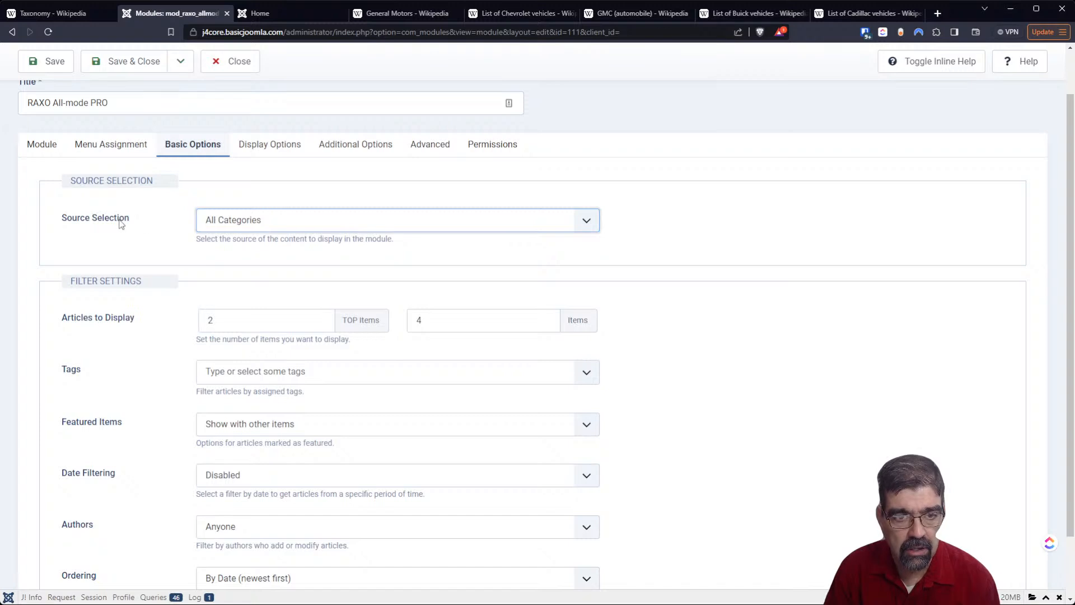
pyautogui.scroll(-1, 119, 221)
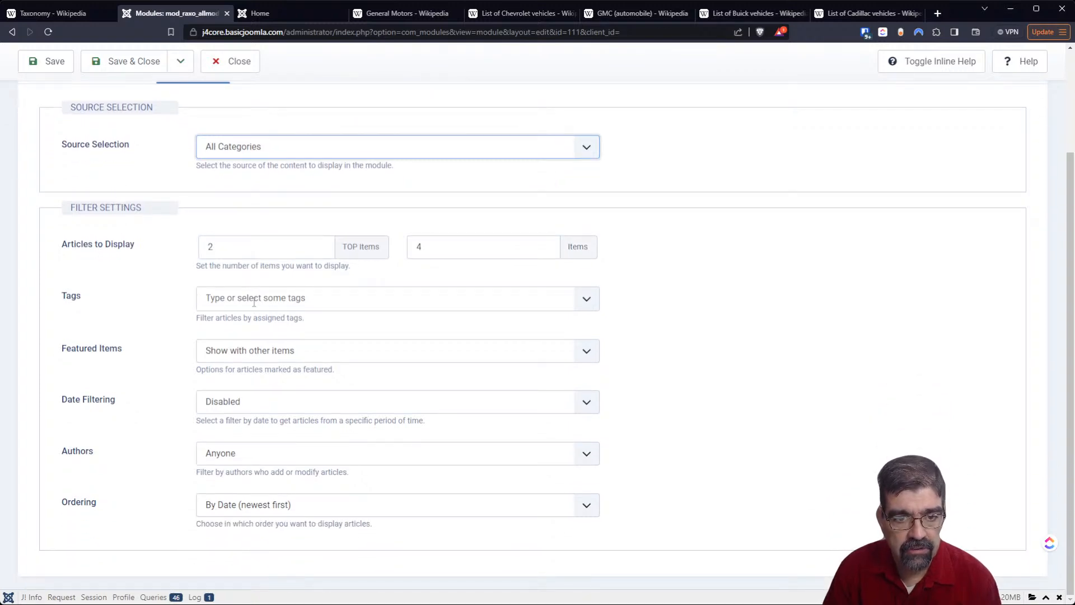
pyautogui.click(255, 302)
pyautogui.click(253, 345)
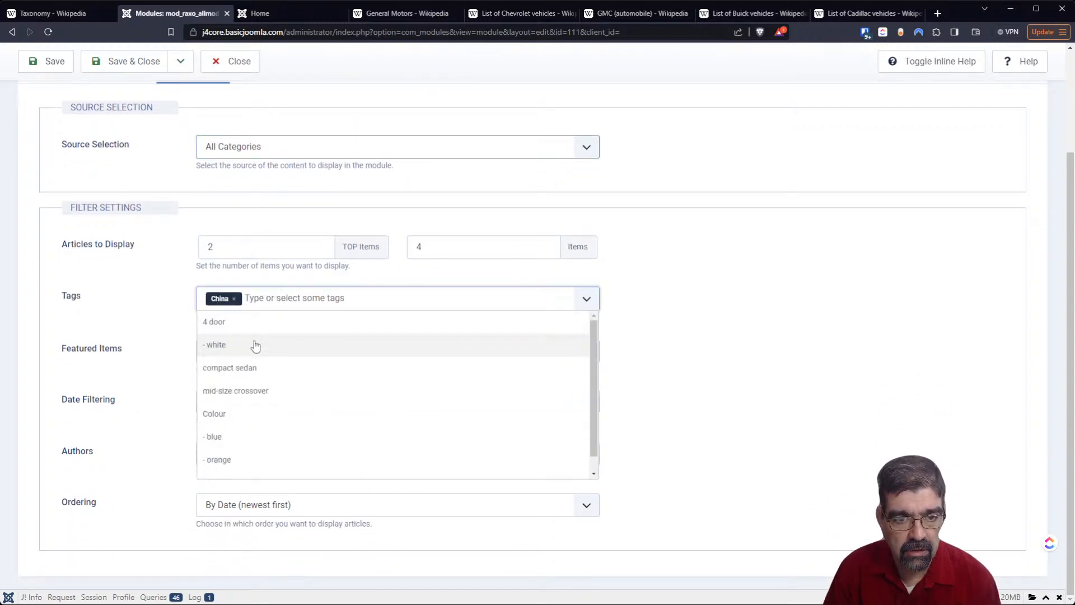
# - Add the mid-size crossover tag to the module's tag filter and set date filtering to Last Month
pyautogui.click(256, 391)
pyautogui.click(824, 387)
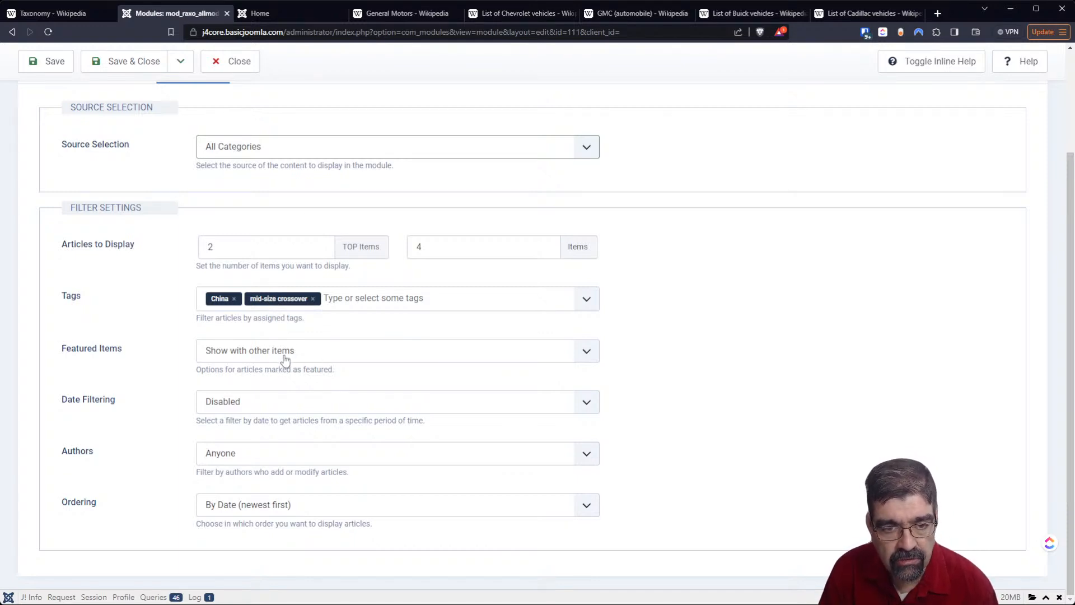
pyautogui.click(291, 403)
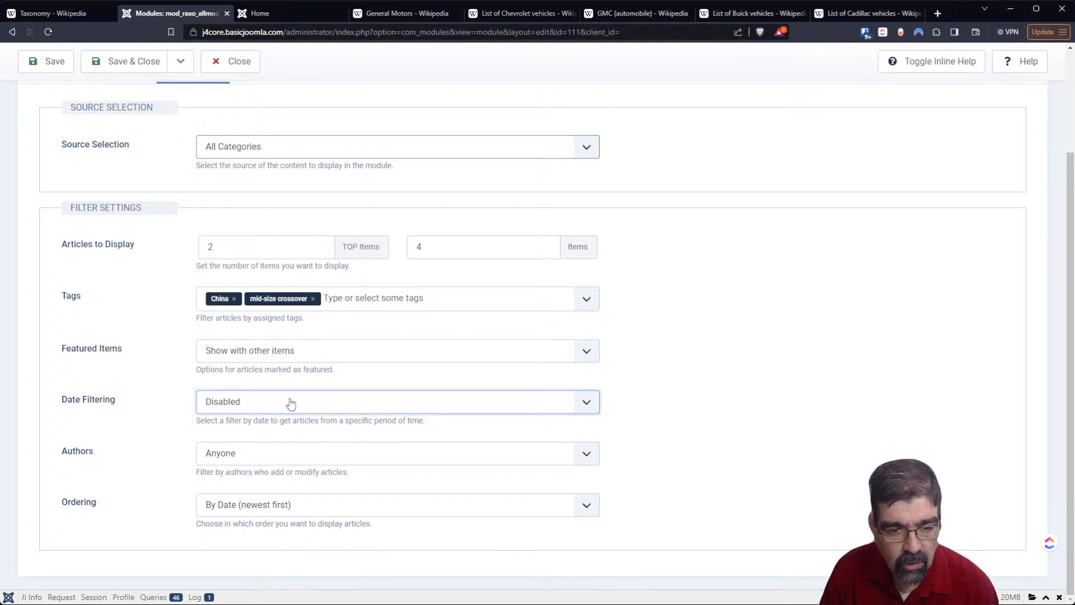
pyautogui.click(288, 491)
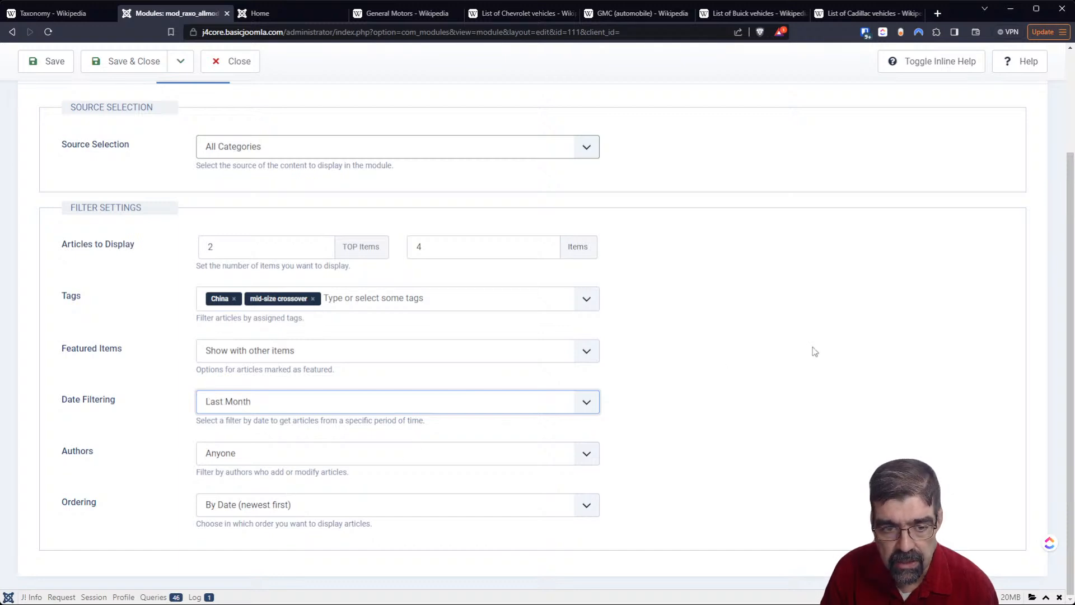
# - Set the authors filter to Only selected authors and check the available authors and author aliases without selecting any
pyautogui.click(259, 455)
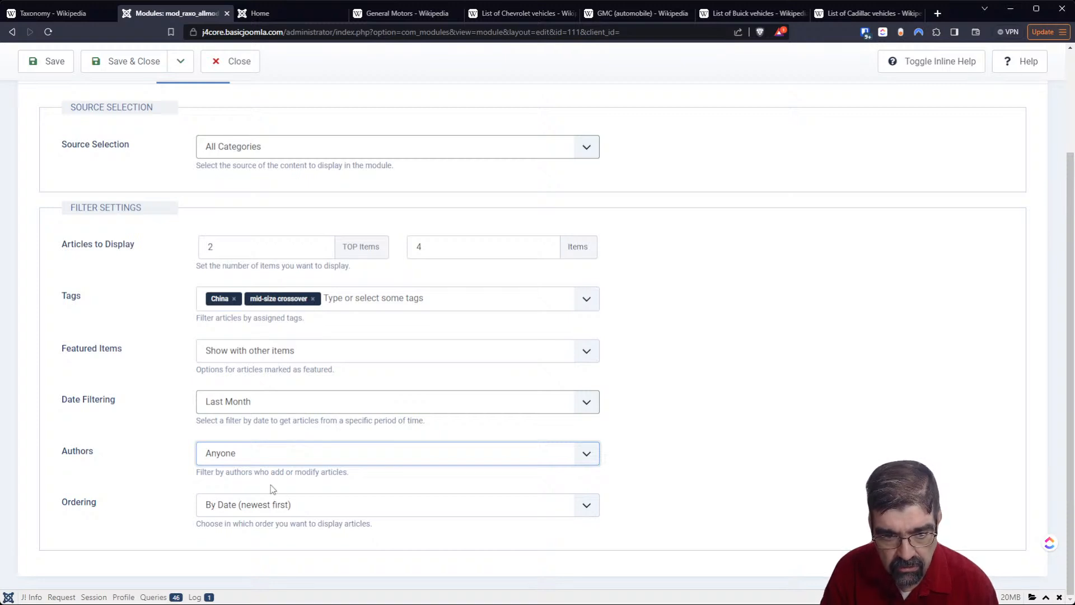
pyautogui.press('Down')
pyautogui.scroll(-2, 690, 344)
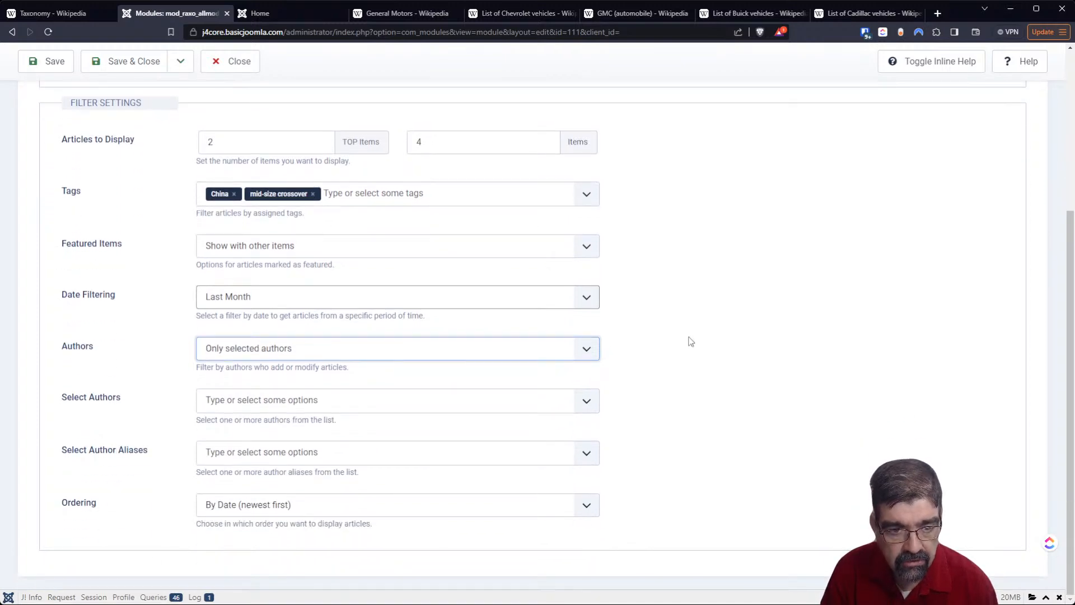
pyautogui.click(384, 401)
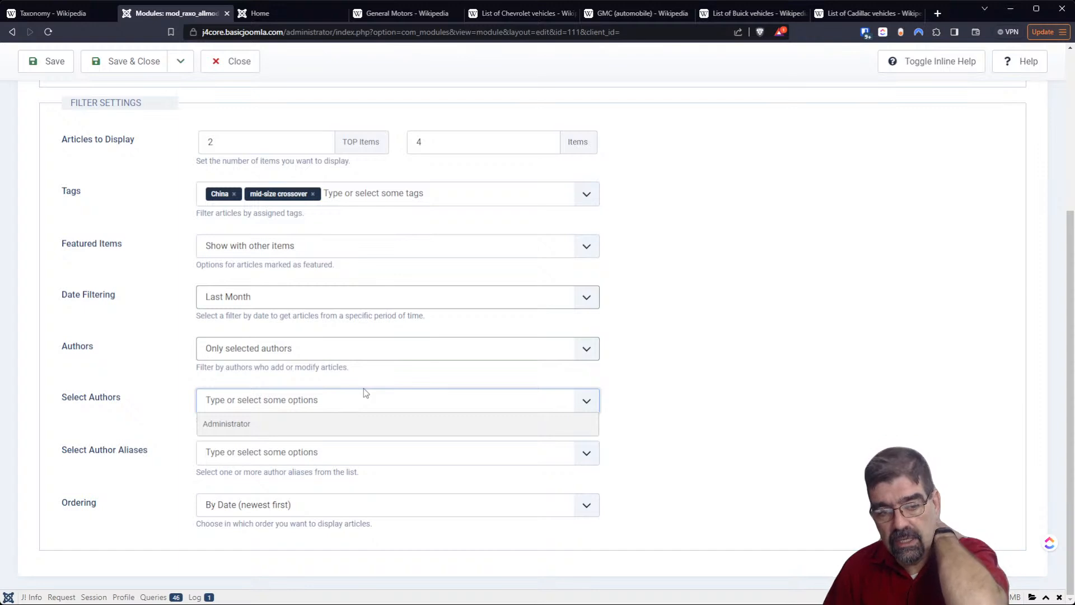
pyautogui.click(684, 356)
pyautogui.click(558, 460)
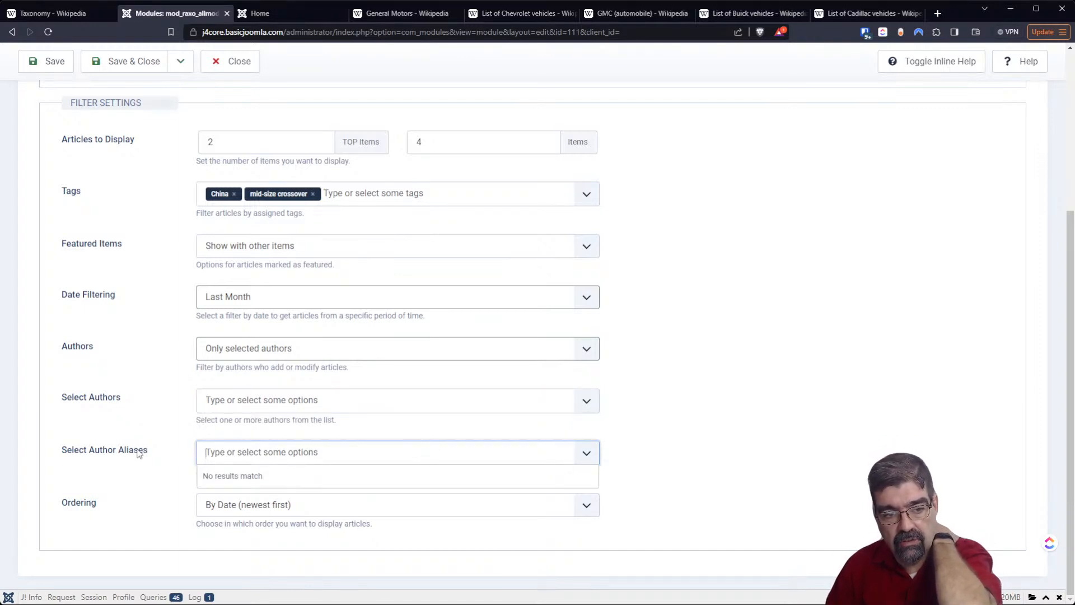
pyautogui.click(720, 439)
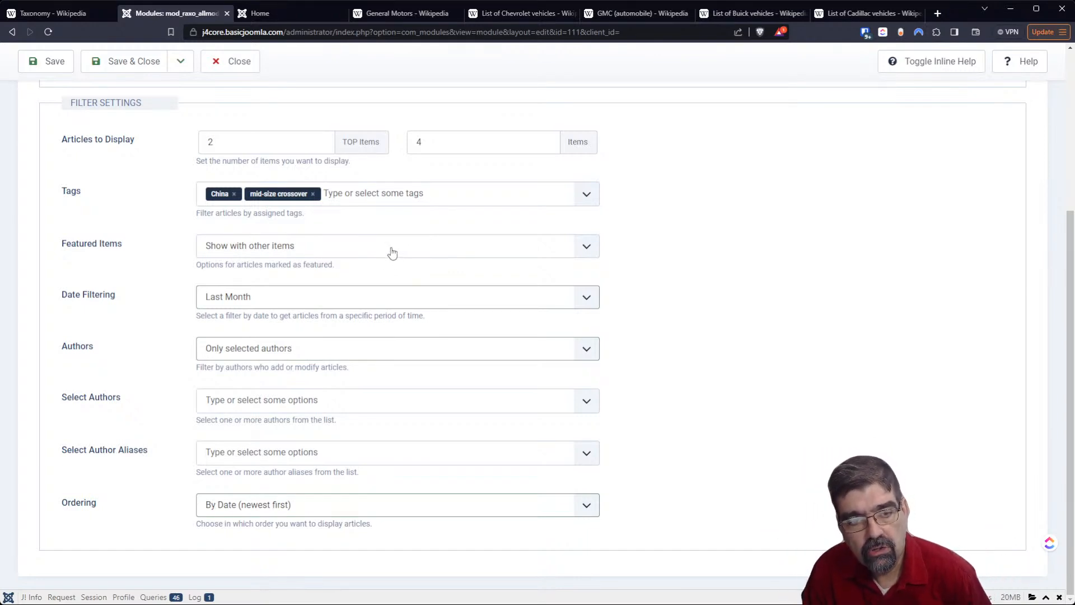
# - Change the module's source selection to Selected Categories and add the Buick category
pyautogui.scroll(3, 840, 287)
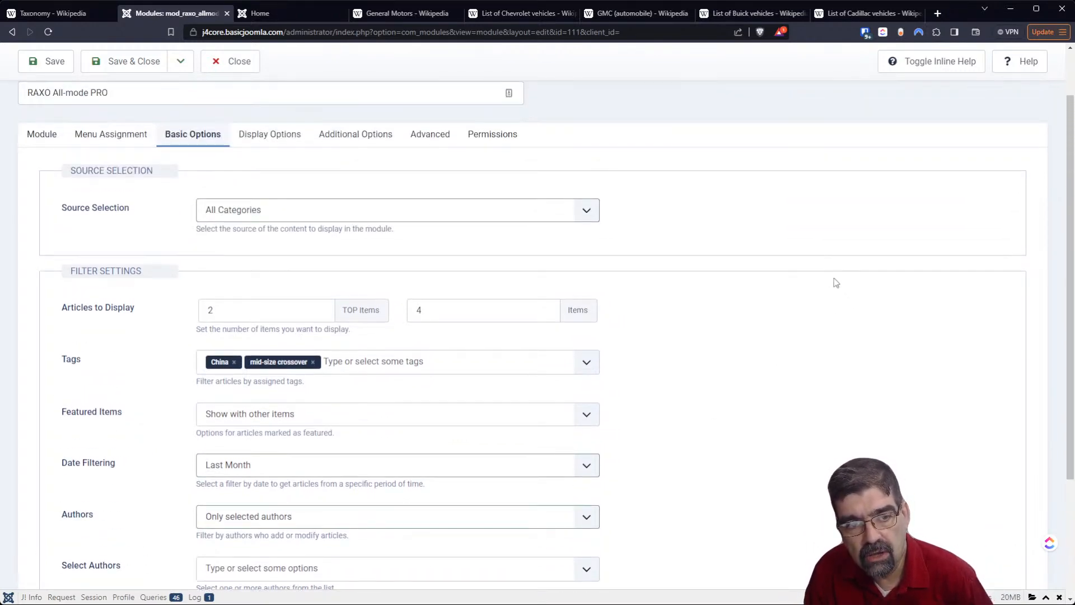
pyautogui.click(284, 215)
pyautogui.click(288, 245)
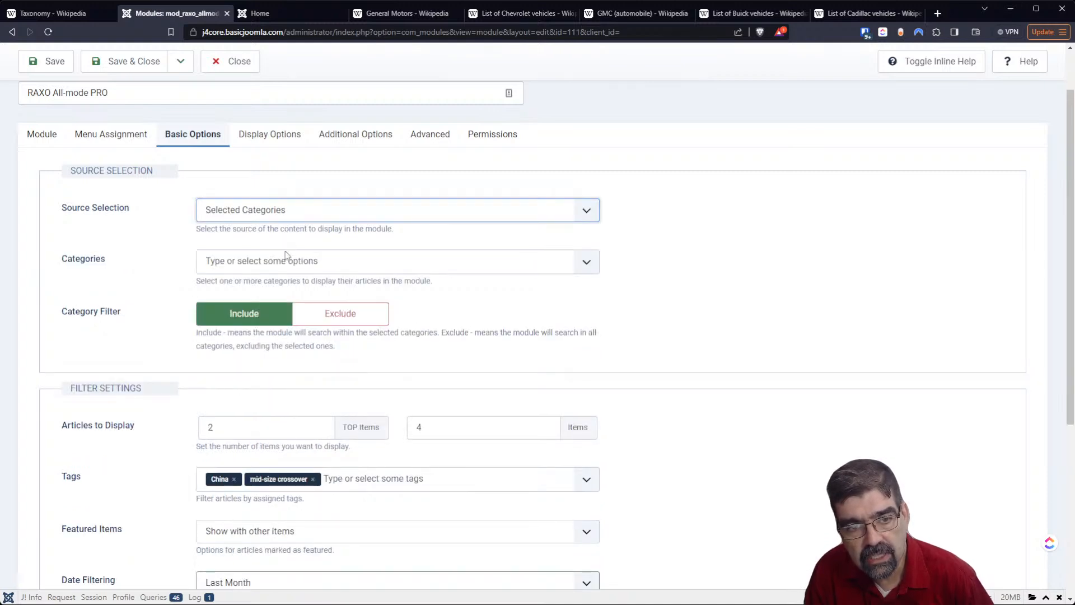
pyautogui.click(254, 263)
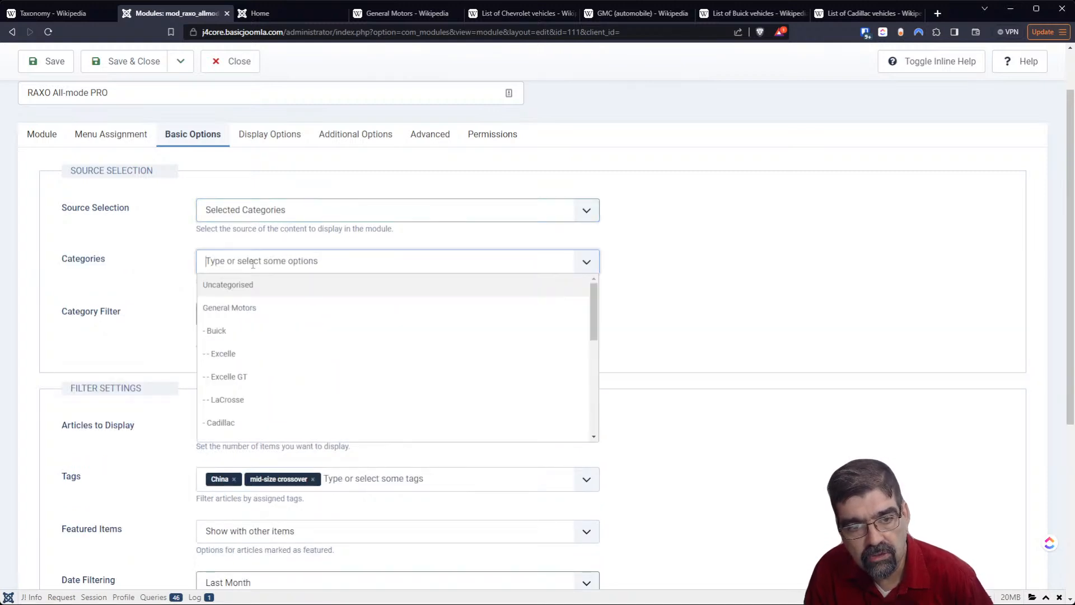
pyautogui.click(250, 334)
pyautogui.click(848, 275)
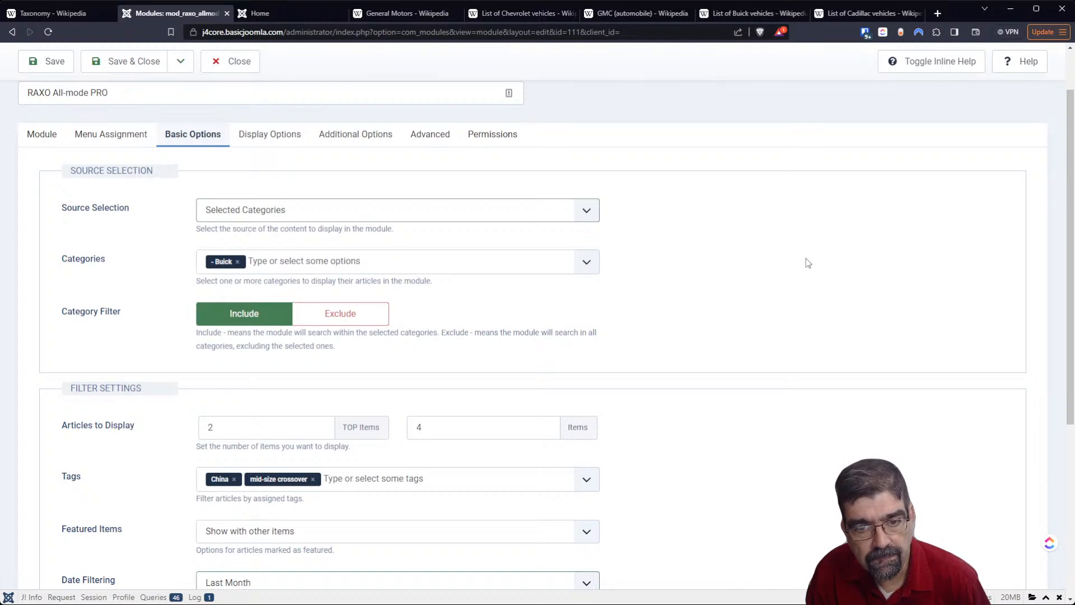
# - Add the Cadillac category and its CT4, CT5 and CT6 subcategories to the module's selected categories
pyautogui.click(384, 268)
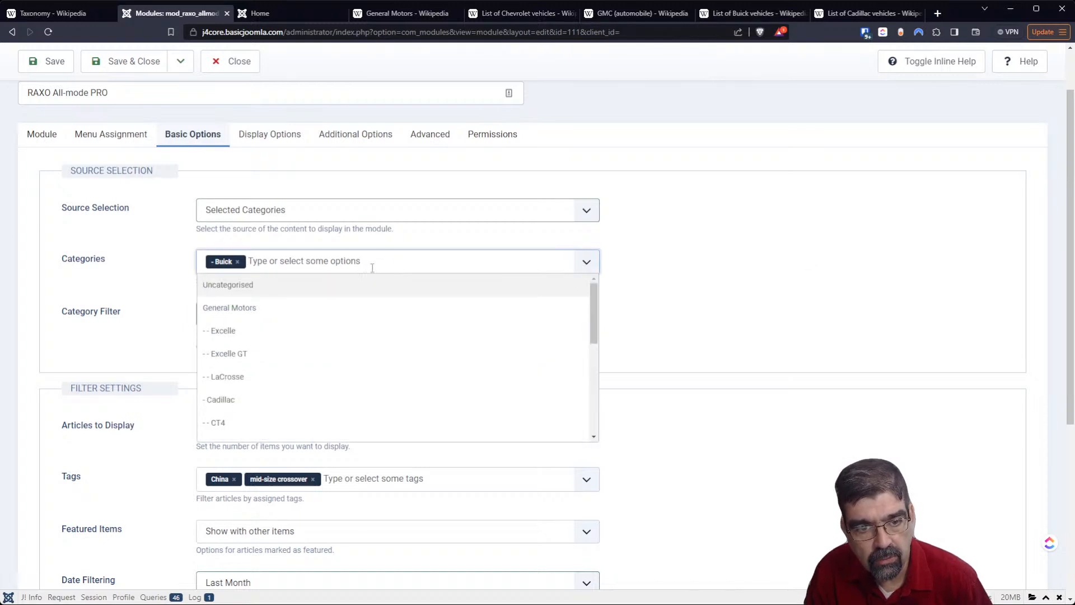
pyautogui.scroll(-2, 337, 302)
pyautogui.scroll(2, 336, 301)
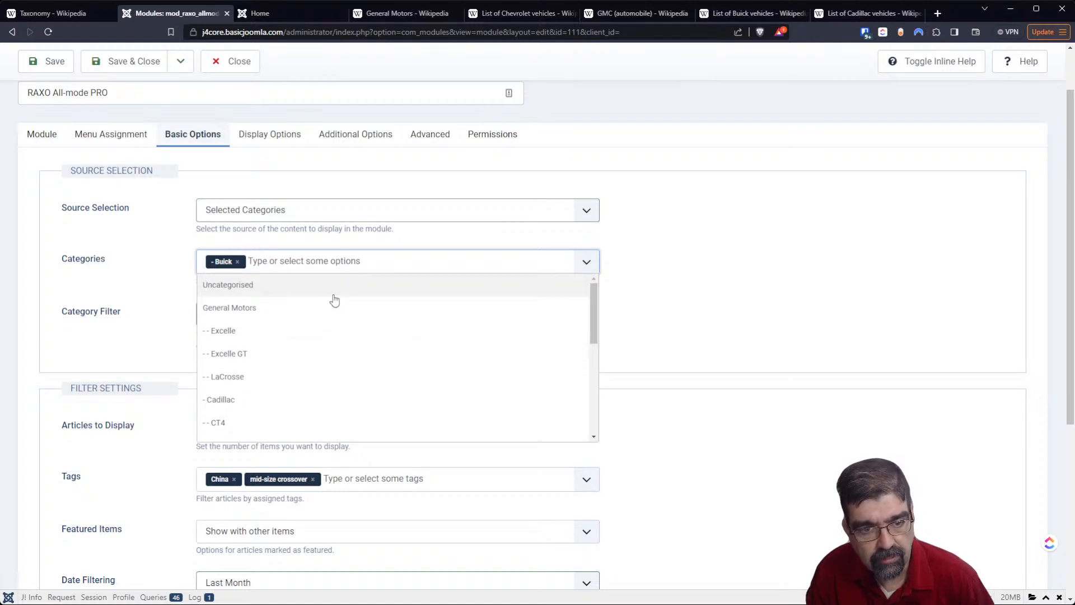
pyautogui.click(256, 403)
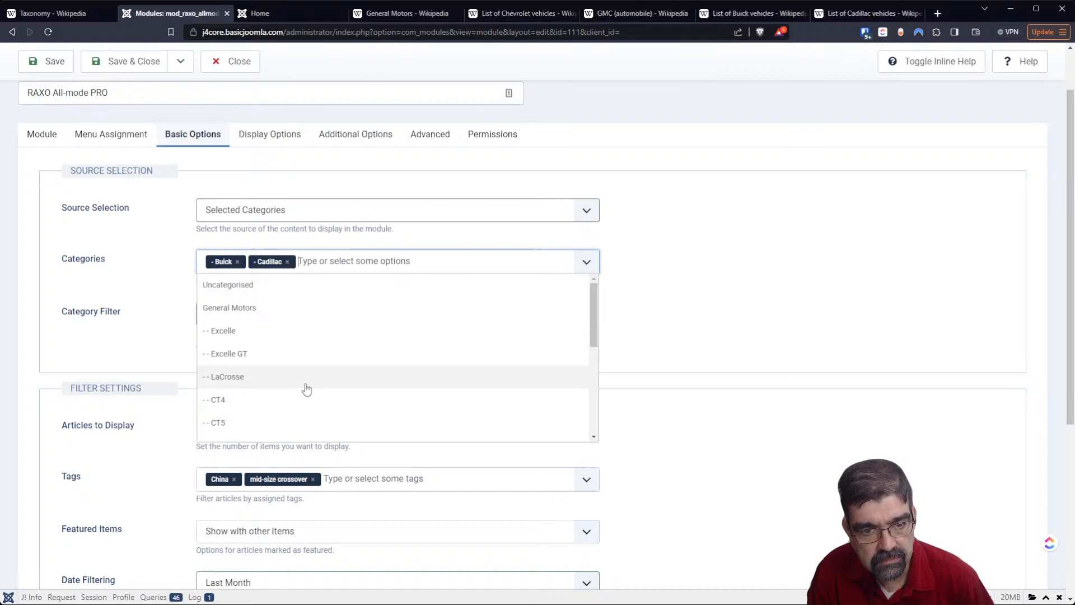
pyautogui.scroll(-1, 291, 359)
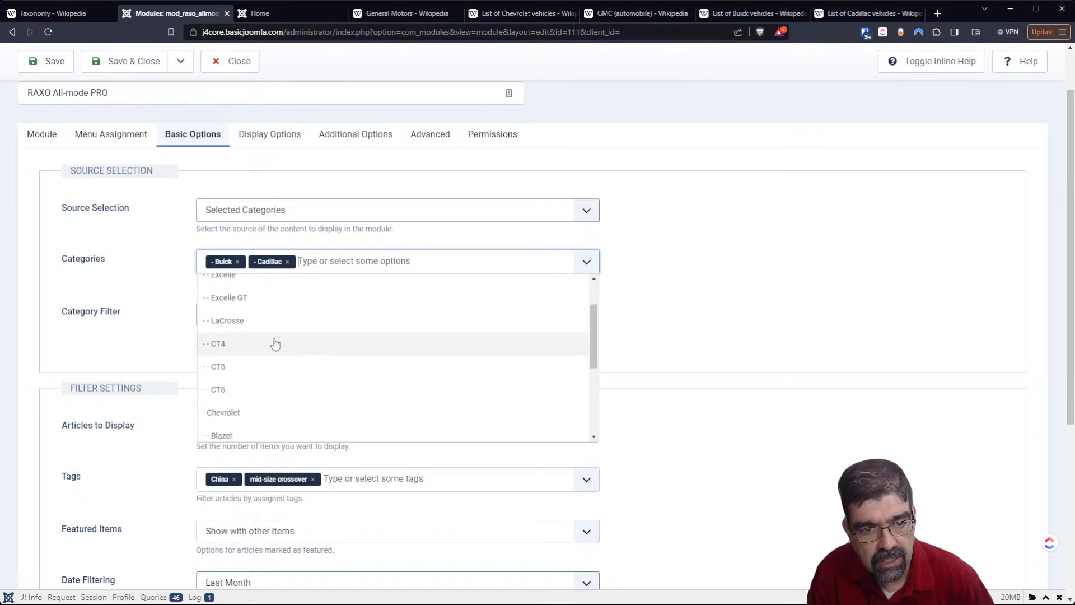
pyautogui.click(275, 344)
pyautogui.click(282, 398)
pyautogui.click(303, 399)
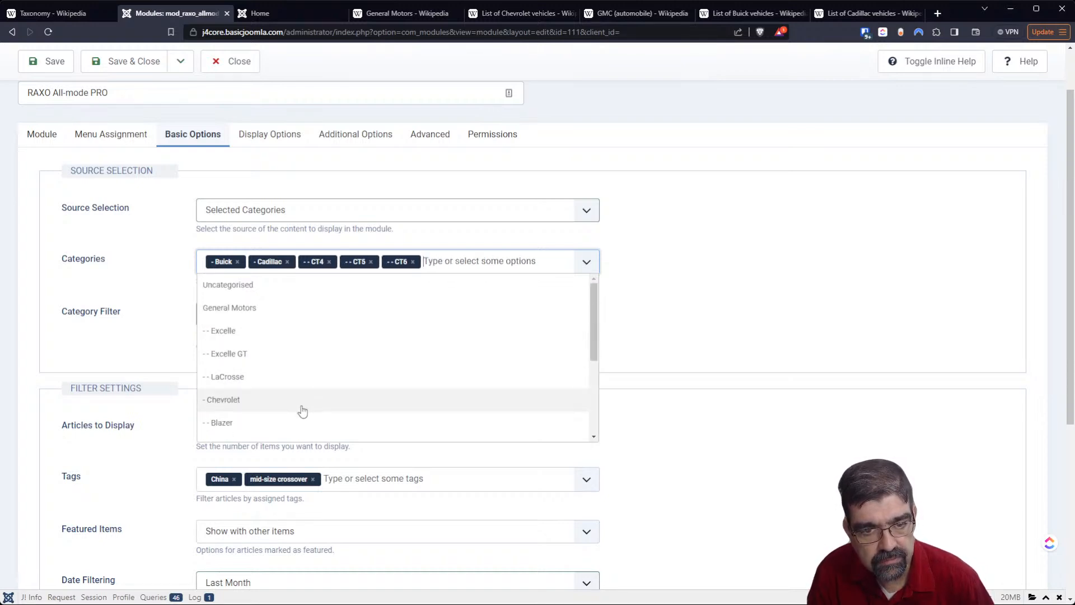
pyautogui.click(849, 274)
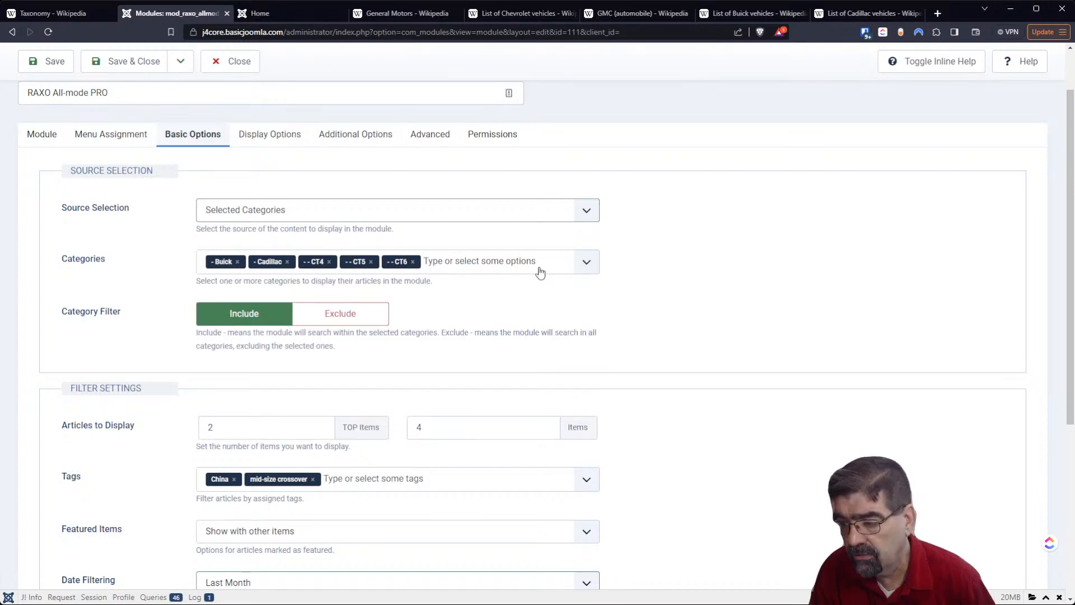
# - Review the module's filter settings and its display options for layout, block details and text
pyautogui.scroll(-3, 521, 266)
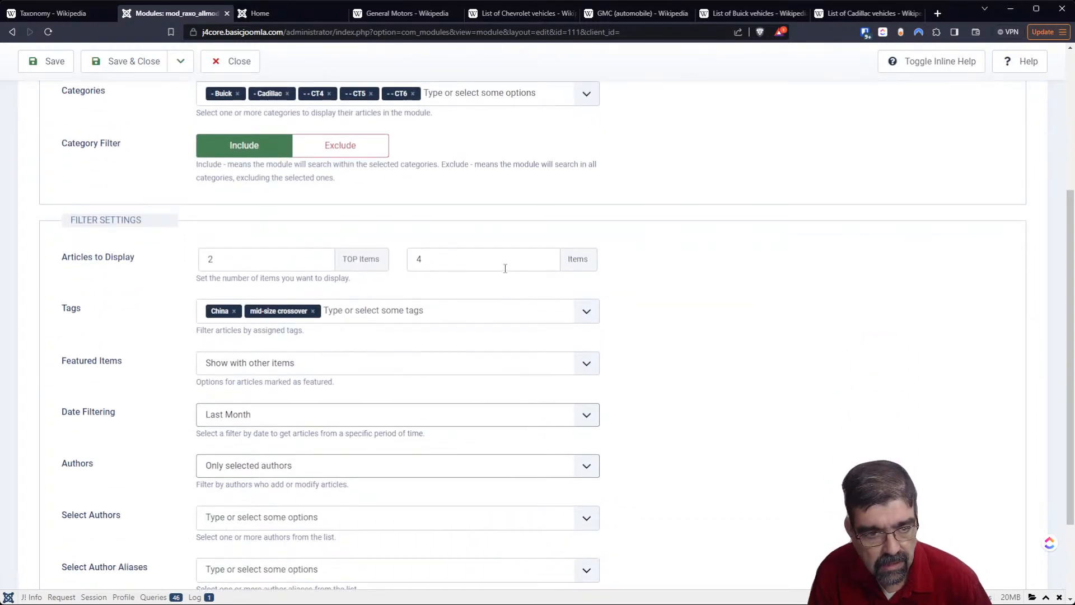
pyautogui.scroll(-2, 505, 269)
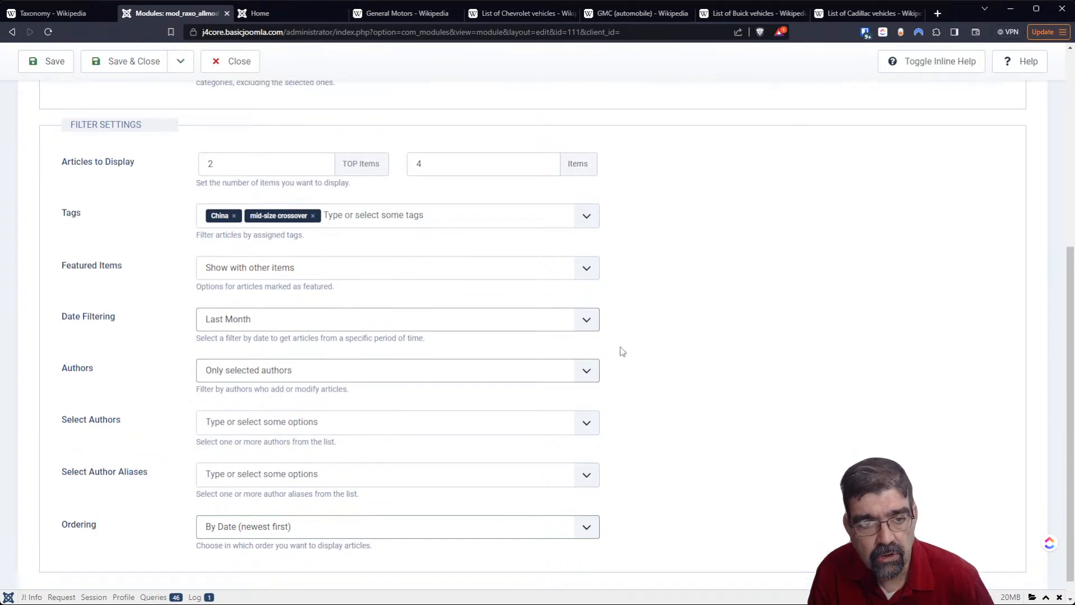
pyautogui.scroll(5, 619, 344)
pyautogui.click(272, 185)
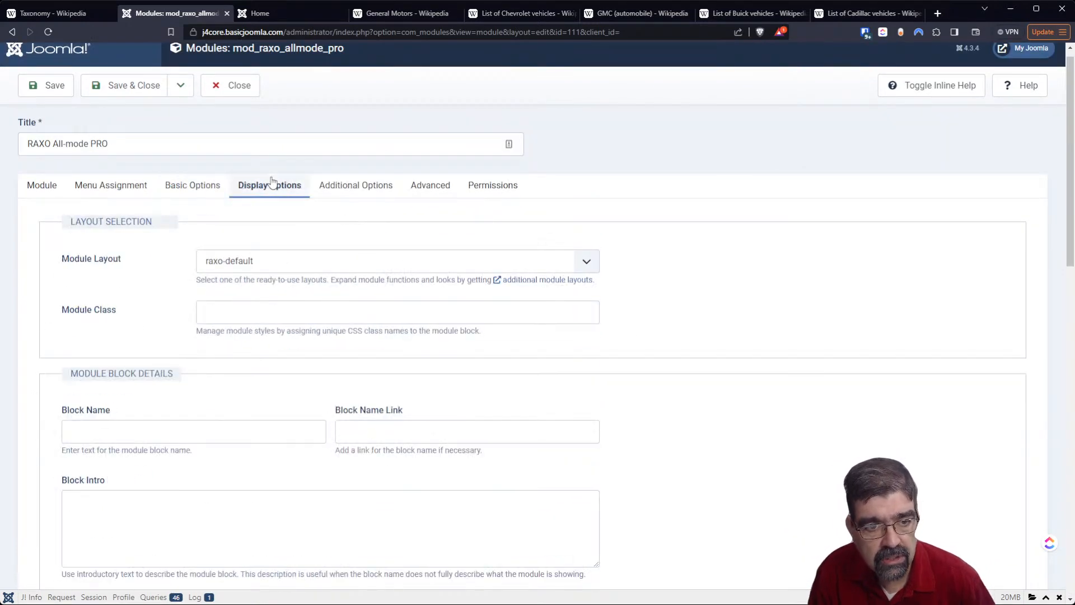
pyautogui.scroll(-7, 87, 312)
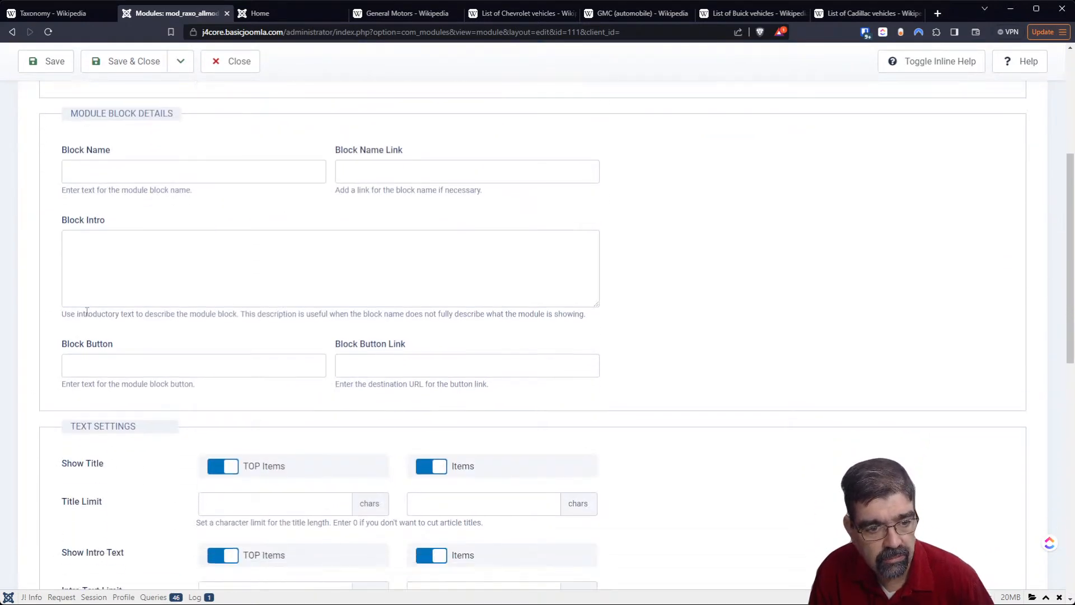
pyautogui.scroll(-5, 87, 312)
pyautogui.scroll(10, 86, 317)
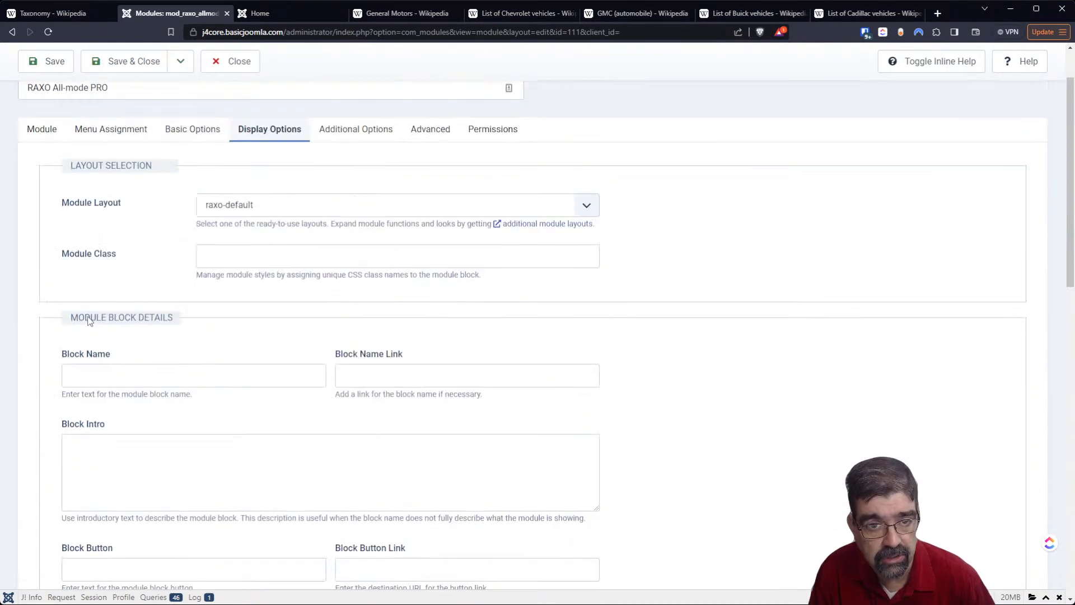
# - Examine the module's additional options, including skipped items and image settings, and its advanced settings
pyautogui.click(342, 139)
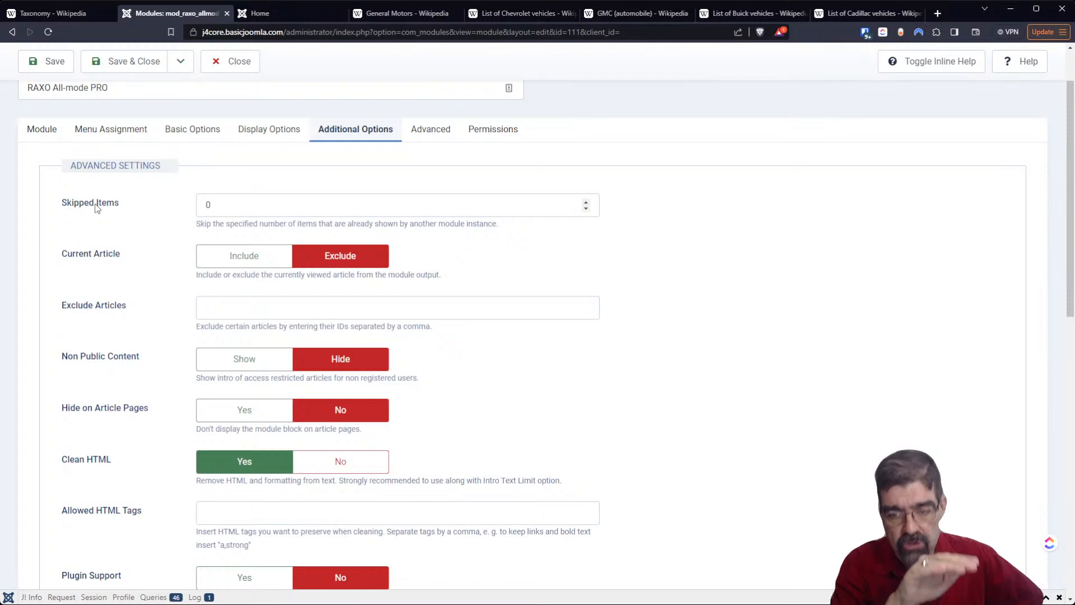
pyautogui.click(221, 203)
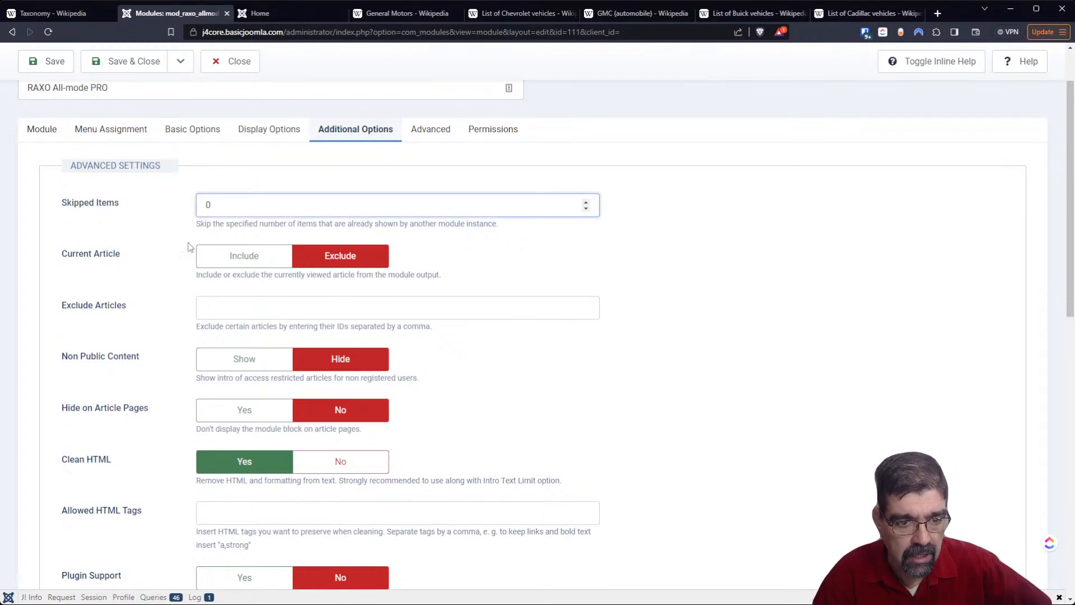
pyautogui.scroll(-2, 147, 269)
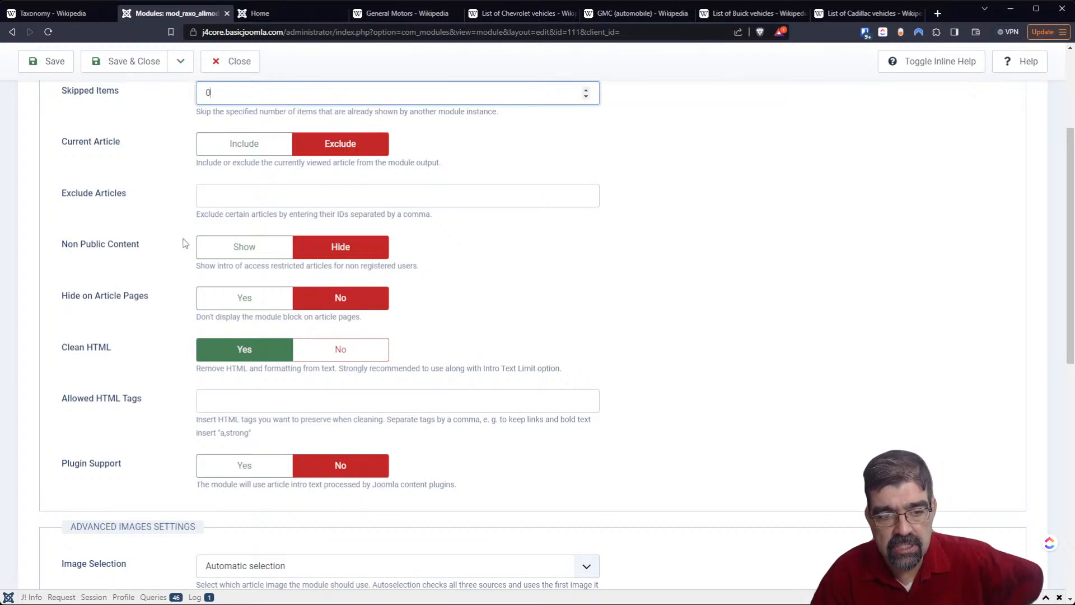
pyautogui.scroll(-3, 187, 235)
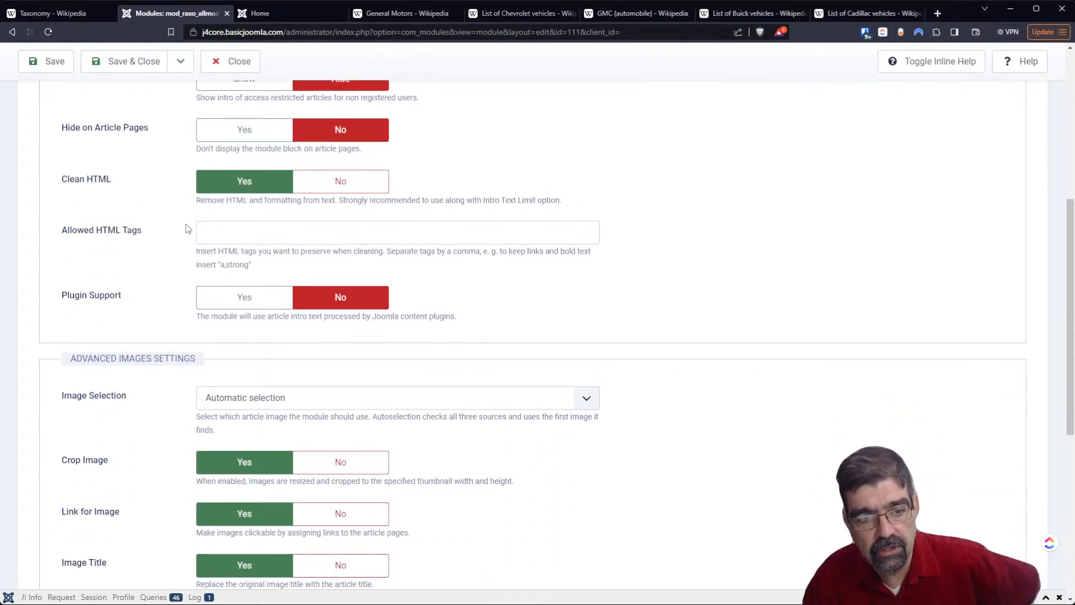
pyautogui.scroll(-4, 188, 230)
pyautogui.scroll(10, 188, 224)
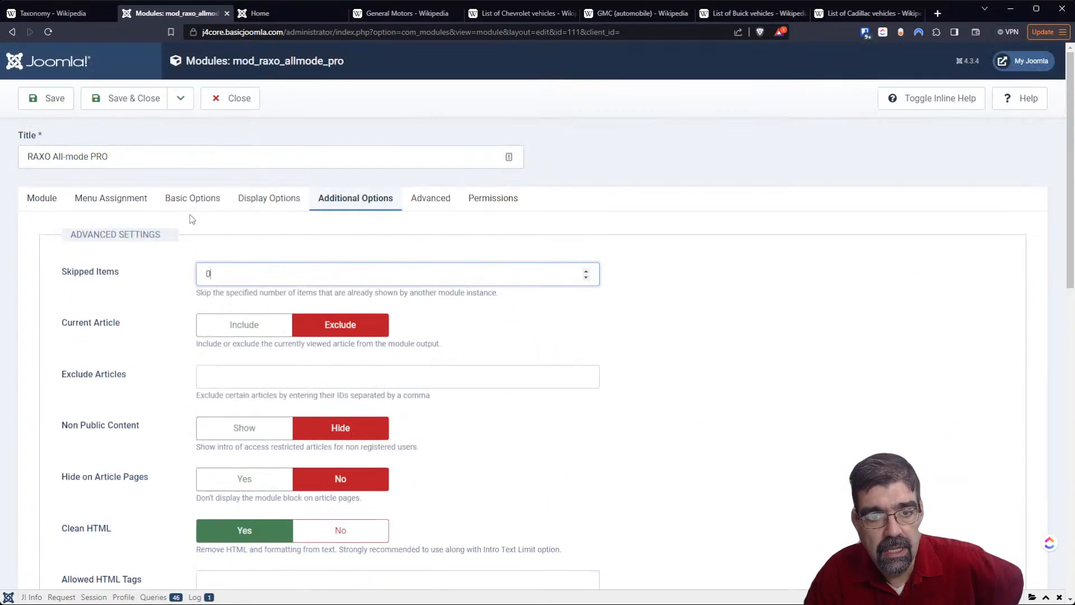
pyautogui.click(427, 199)
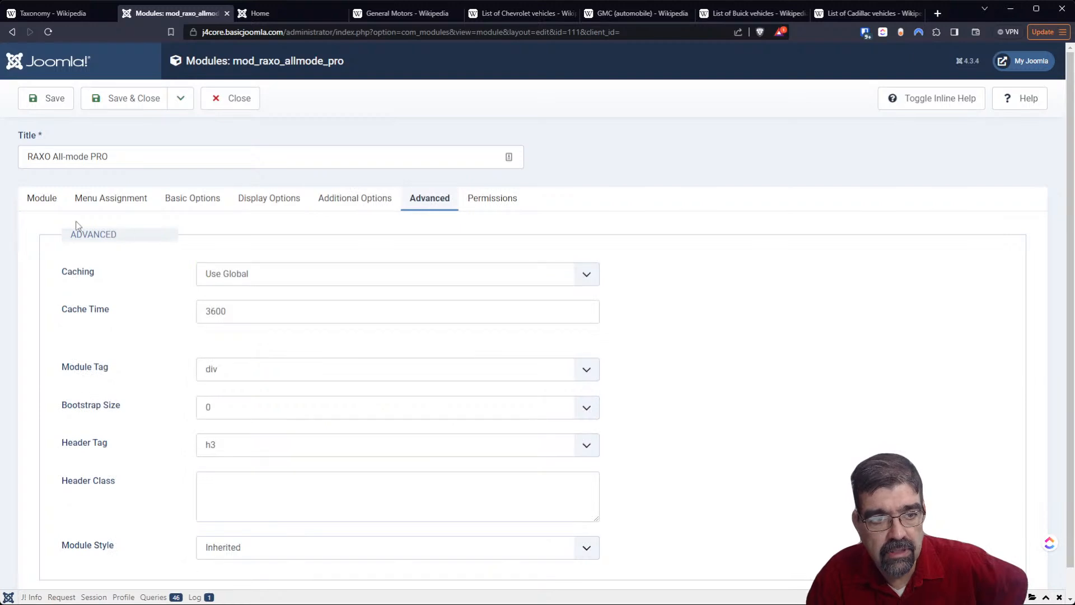
# - Assign the RAXO All-mode PRO module to all pages and save it
pyautogui.click(95, 204)
pyautogui.click(208, 273)
pyautogui.click(213, 299)
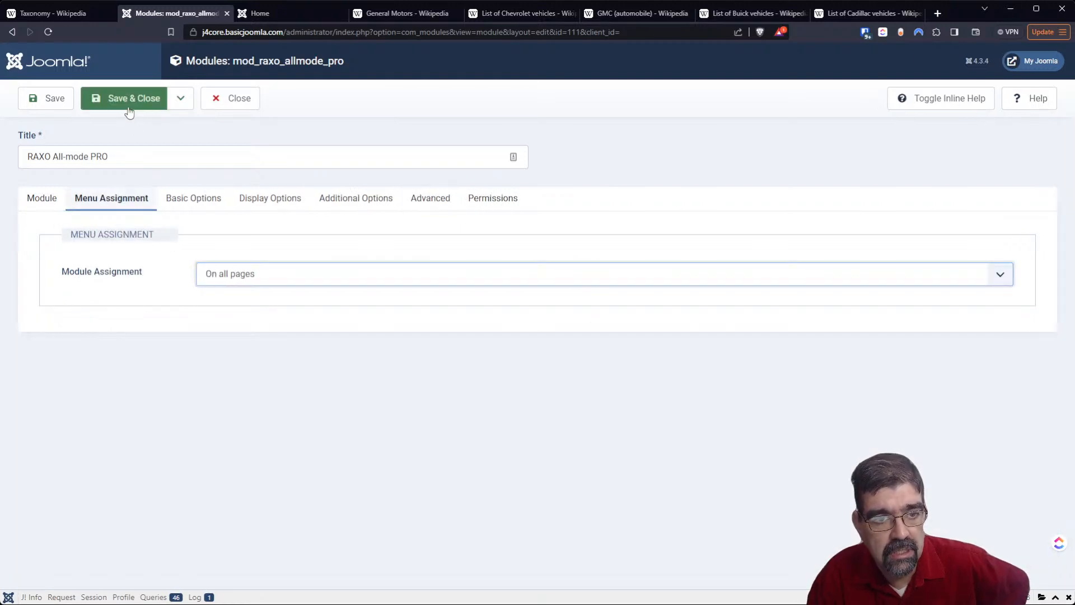
pyautogui.click(49, 99)
# - Reload the site's Home page to check the module's output, then return to the module editor
pyautogui.click(260, 16)
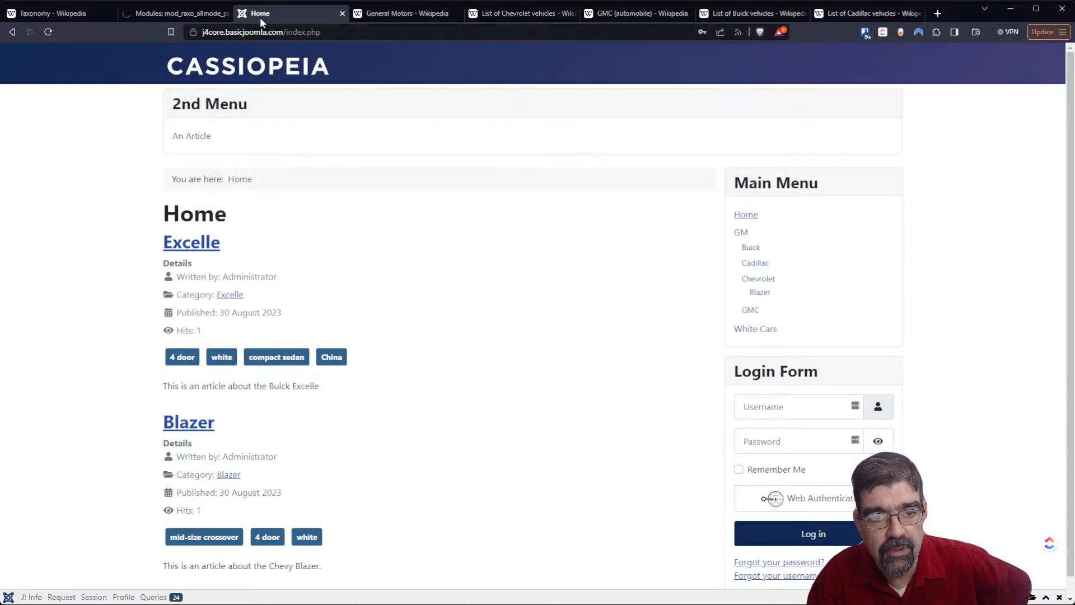
pyautogui.click(48, 33)
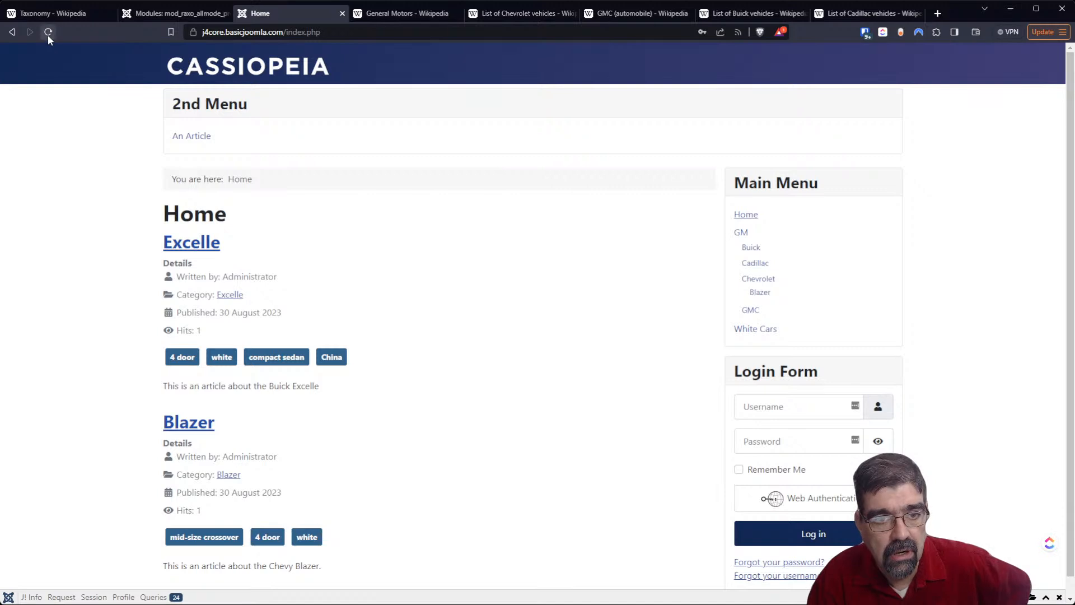
pyautogui.click(176, 16)
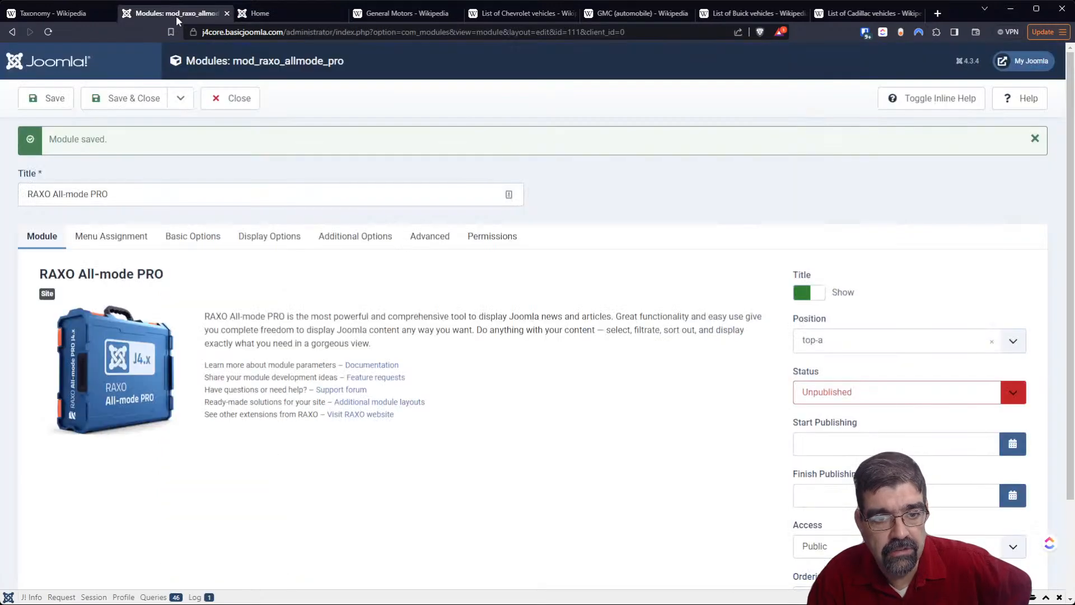
# - Clear all selected categories in the module's basic options and set the source selection to All Categories
pyautogui.click(196, 236)
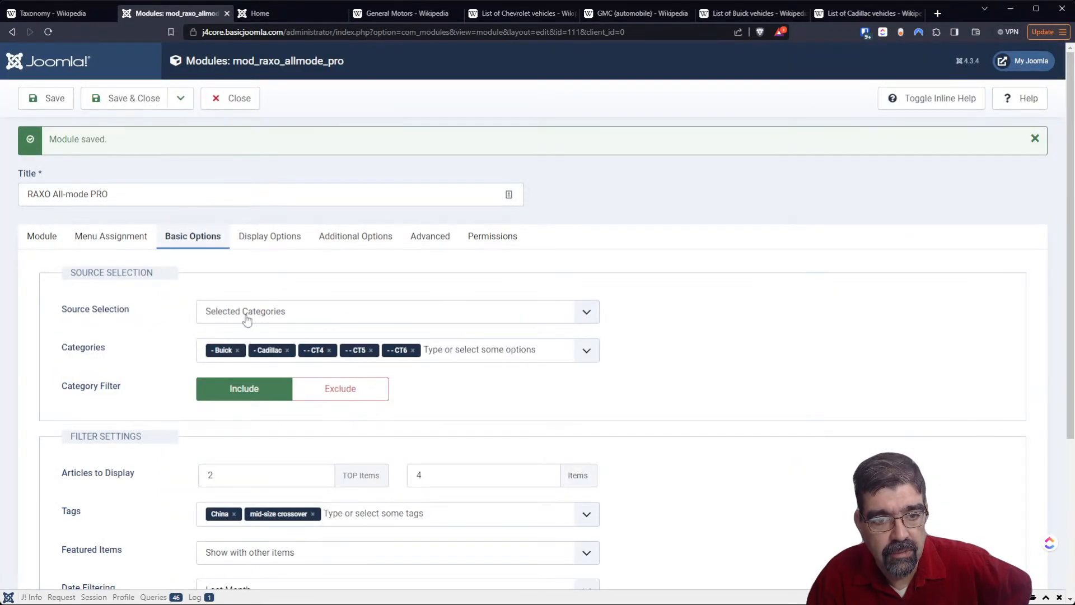
pyautogui.click(412, 350)
pyautogui.click(371, 350)
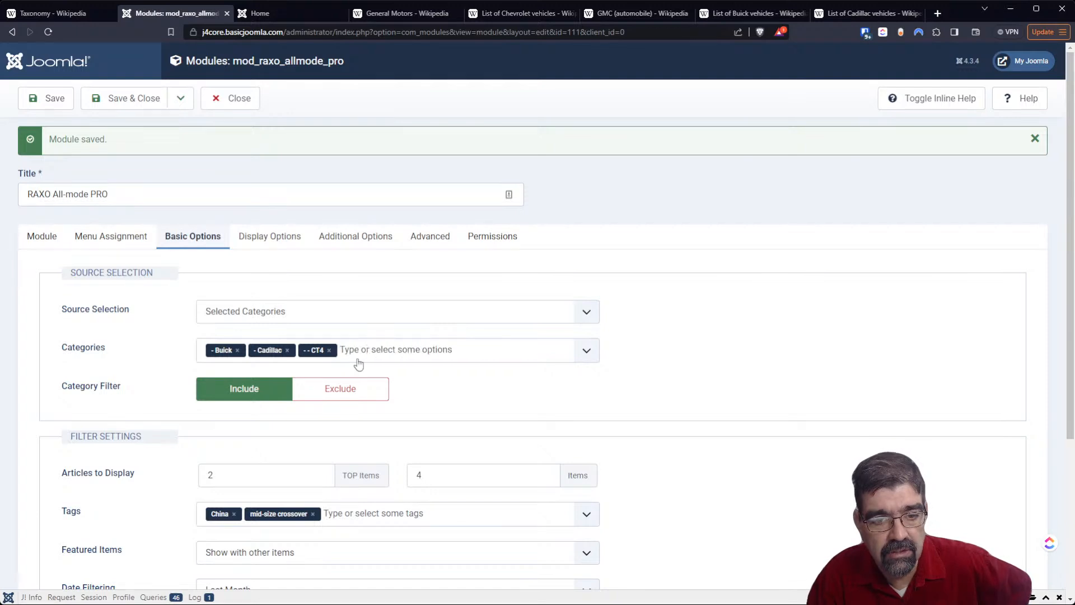
pyautogui.click(328, 350)
pyautogui.click(287, 349)
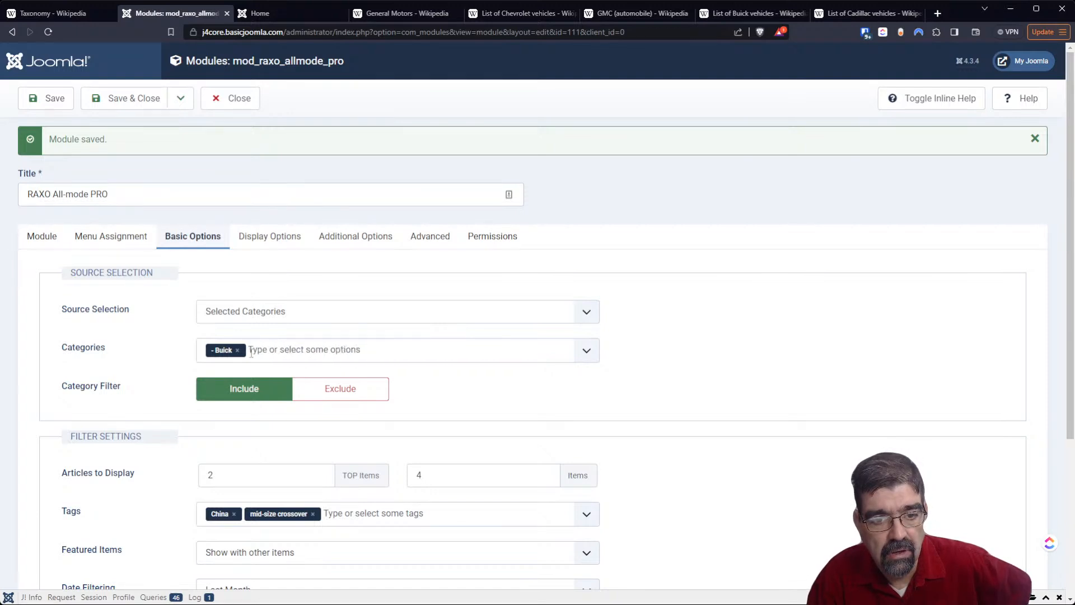
pyautogui.click(238, 350)
pyautogui.click(222, 311)
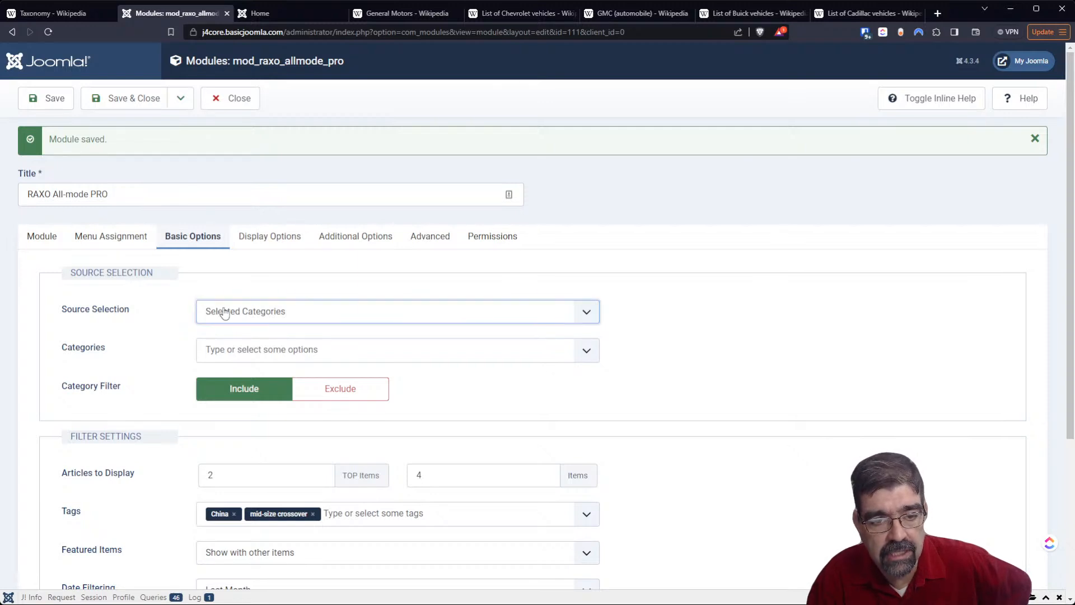
pyautogui.click(230, 365)
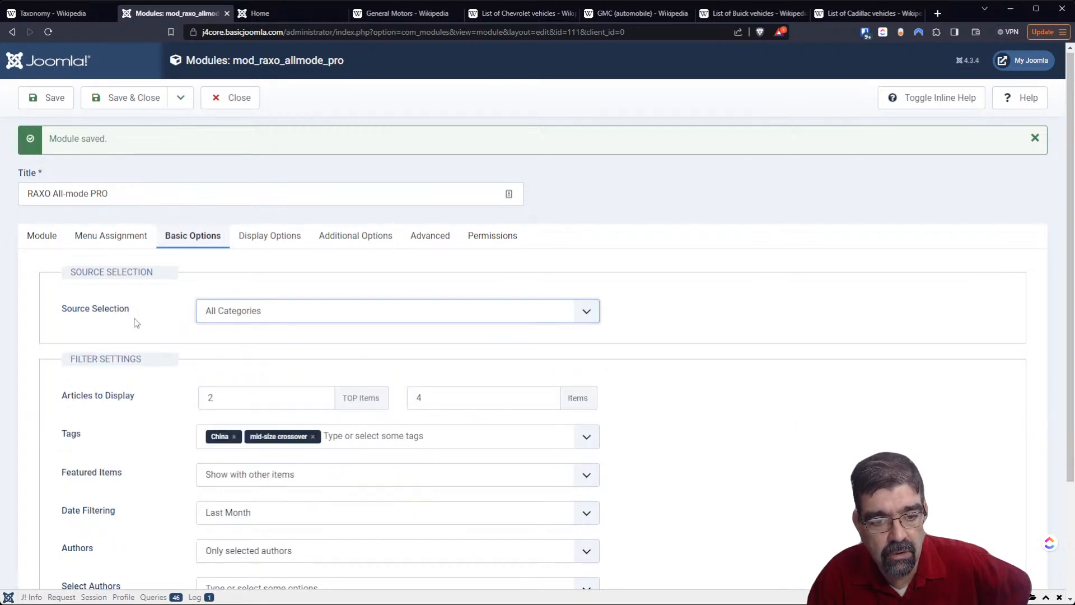
# - Remove the mid-size crossover tag from the module's tag filter and save the module
pyautogui.scroll(-3, 134, 320)
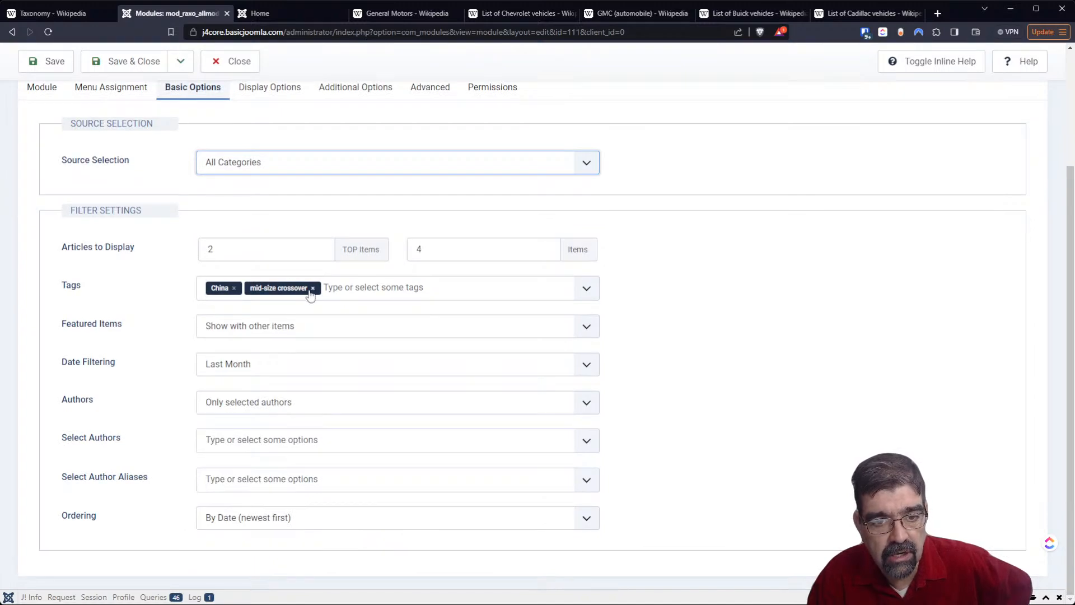
pyautogui.click(313, 289)
pyautogui.click(46, 61)
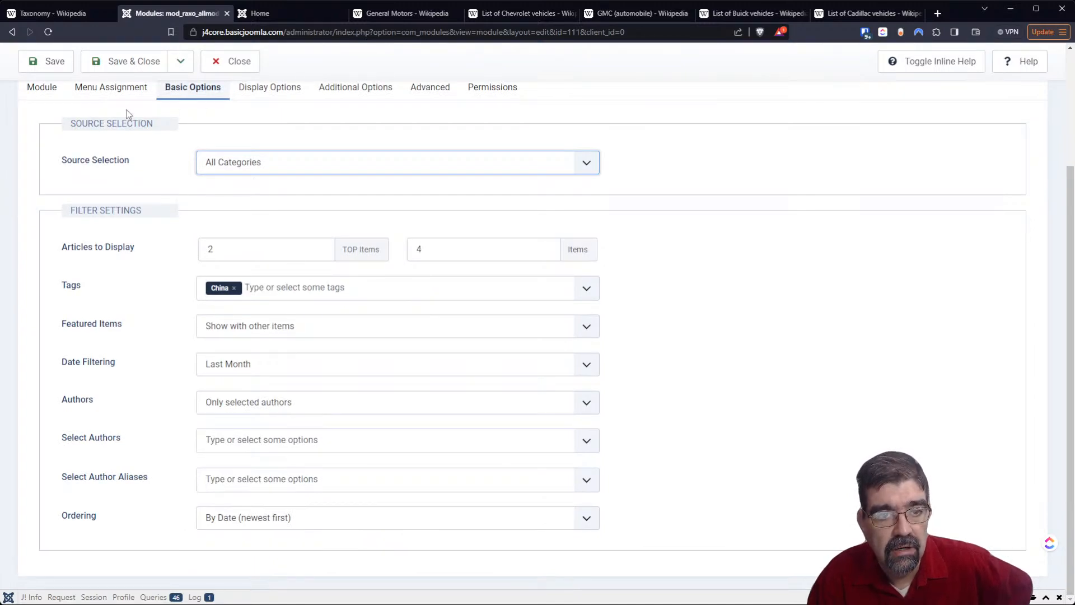
# - Check the site's Home page for the module's output, then return to the module editor
pyautogui.click(261, 16)
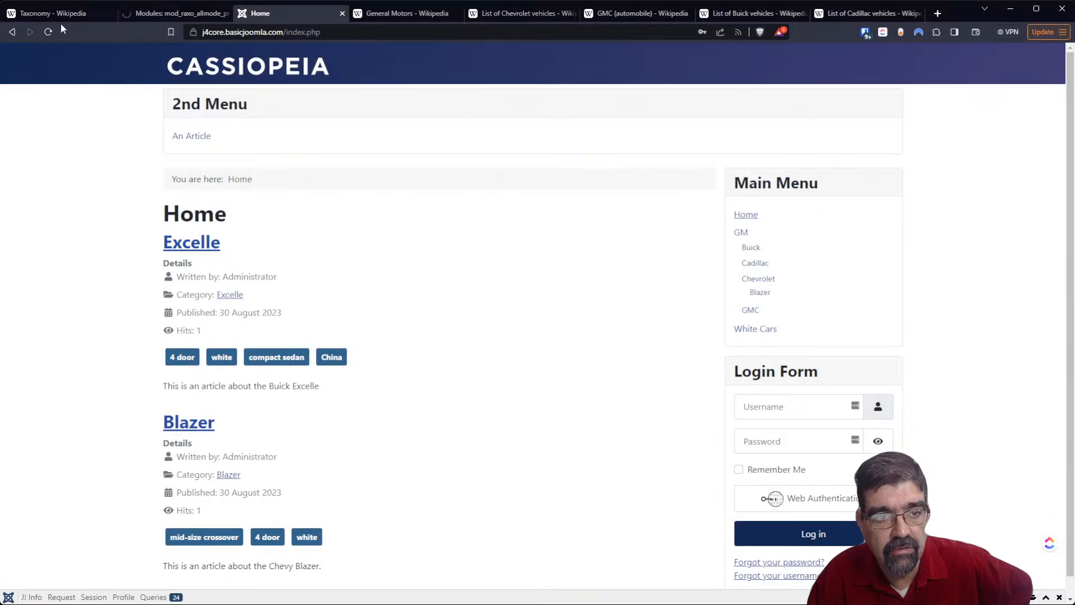
pyautogui.scroll(-2, 425, 368)
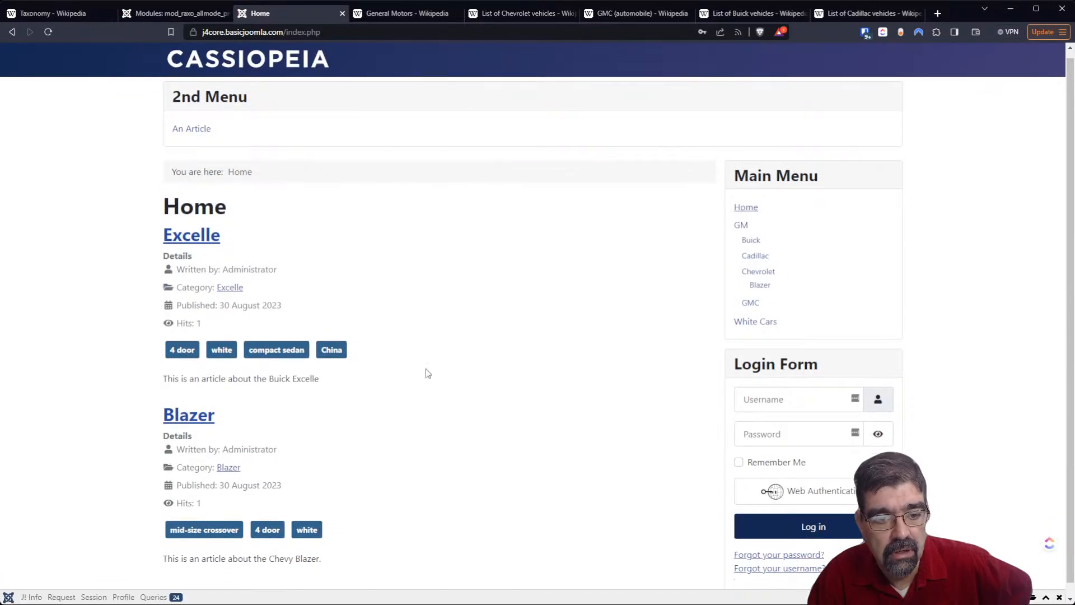
pyautogui.scroll(2, 421, 363)
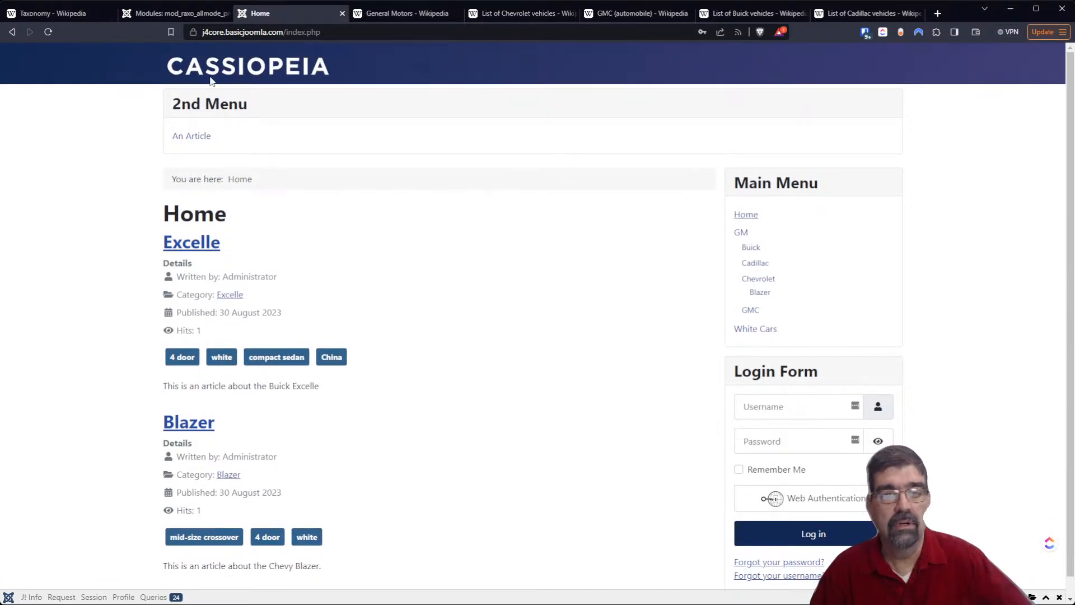
pyautogui.click(167, 15)
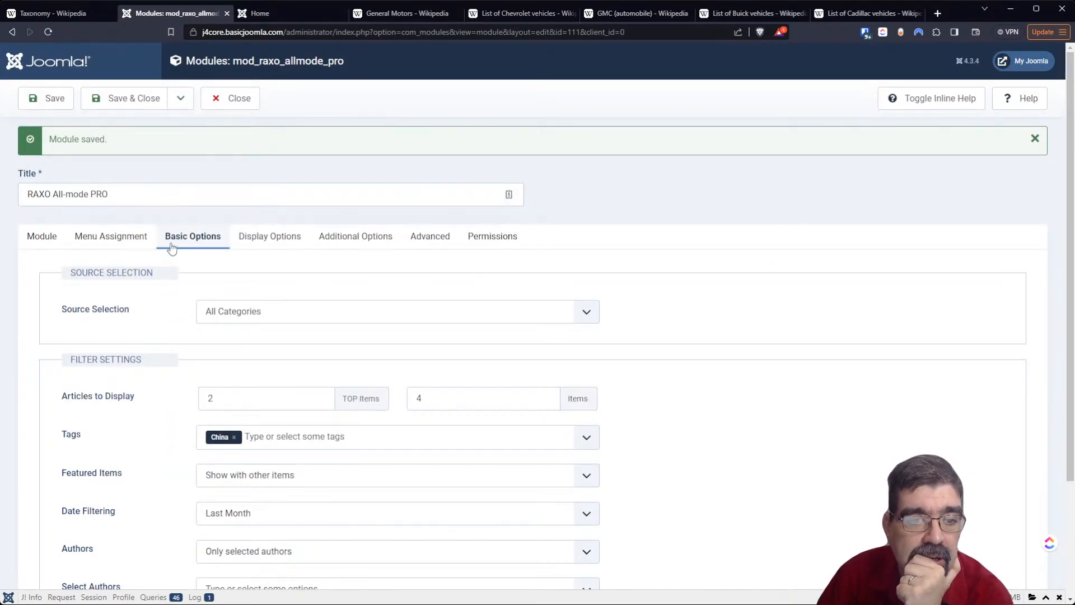
# - Set the RAXO All-mode PRO module's status to Published and save it
pyautogui.click(49, 234)
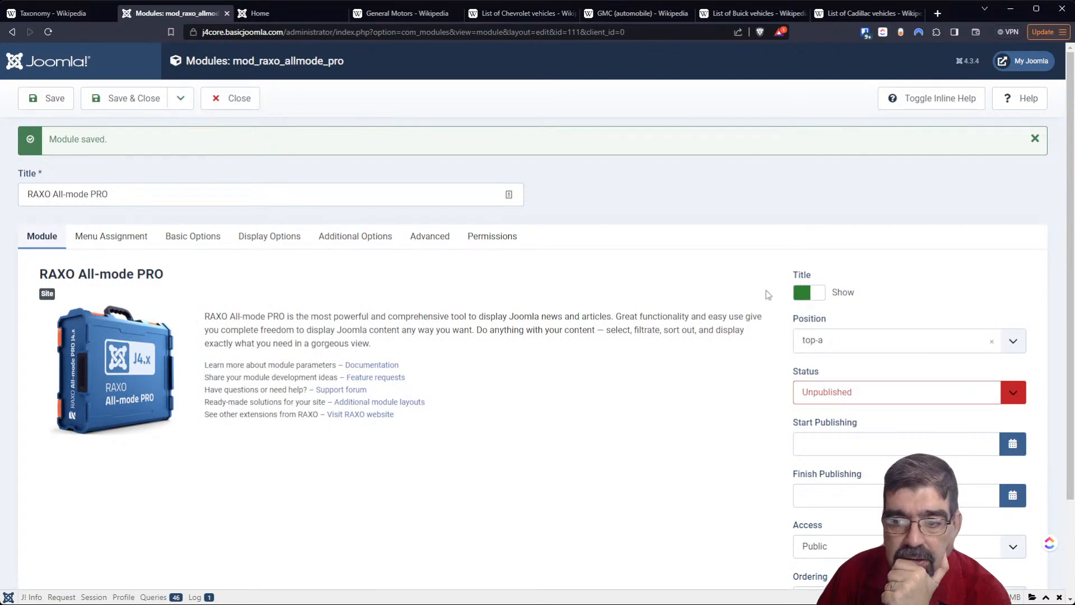
pyautogui.click(852, 396)
pyautogui.click(859, 420)
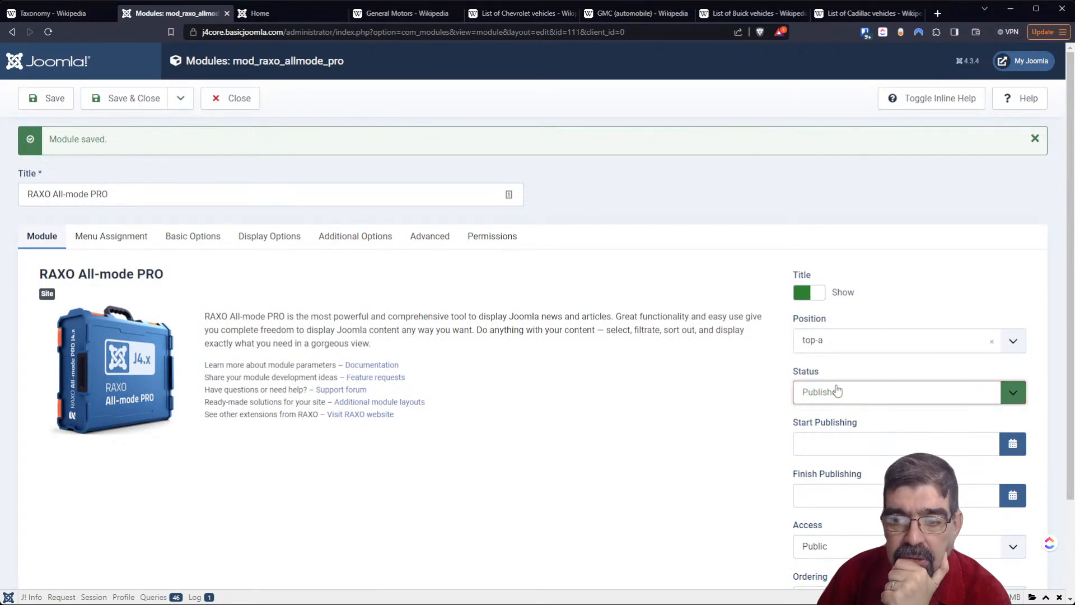
pyautogui.click(21, 99)
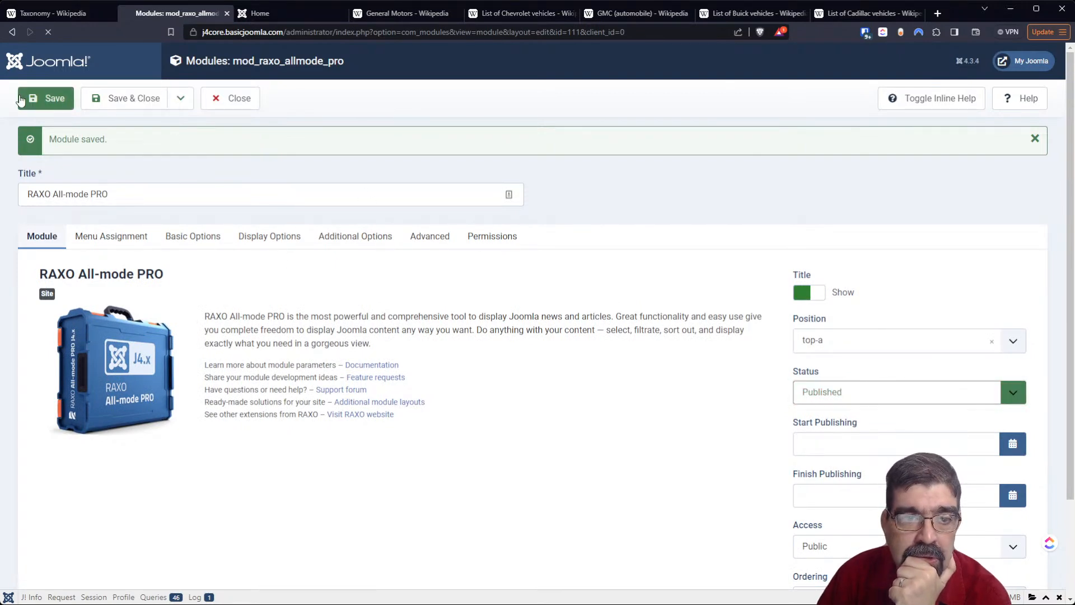
# - Reload the site's Home page to look for the published module, then return to its editor
pyautogui.click(275, 7)
pyautogui.click(48, 34)
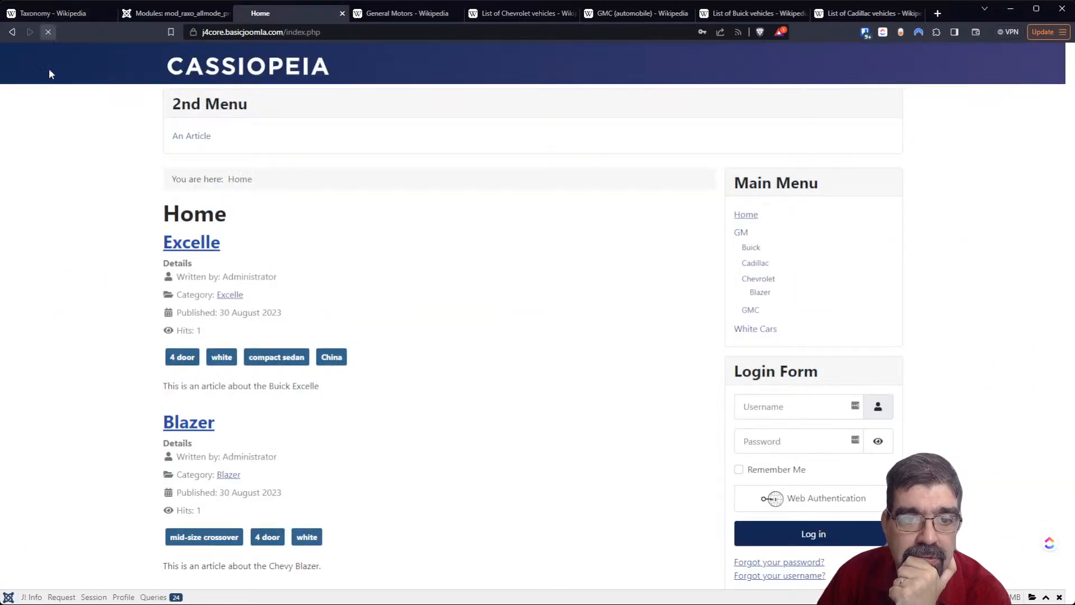
pyautogui.scroll(-1, 436, 327)
pyautogui.scroll(1, 436, 327)
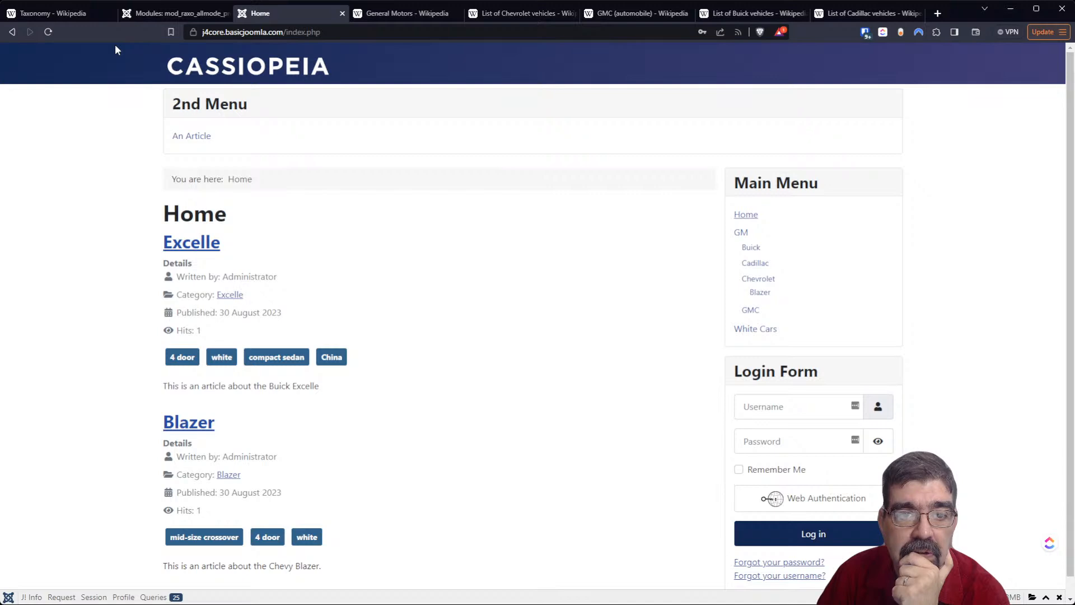
pyautogui.click(129, 15)
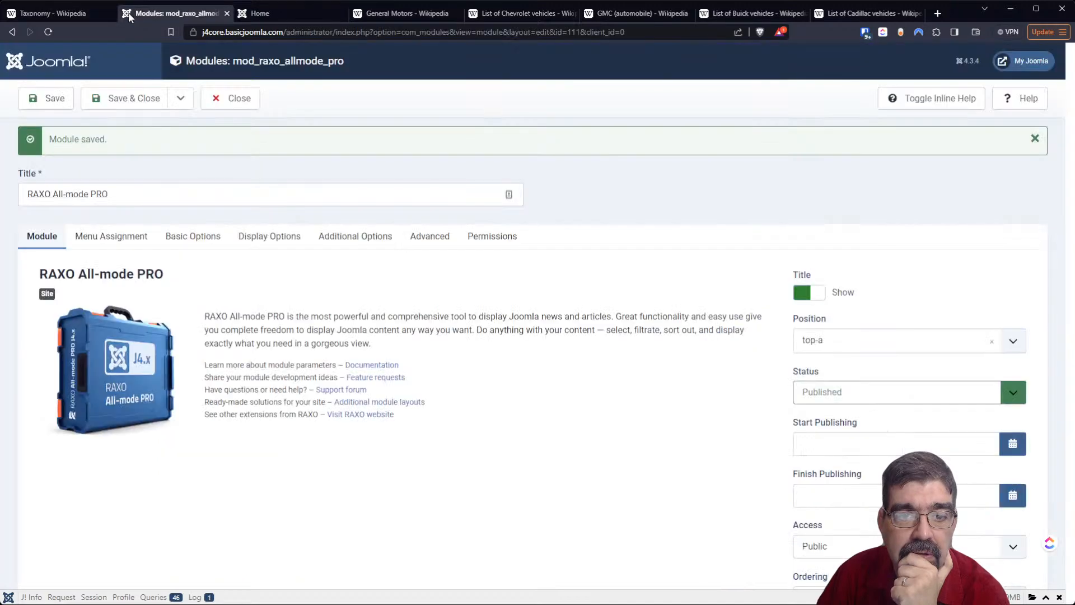
# - Change the module's position to main-top and save the module
pyautogui.click(871, 341)
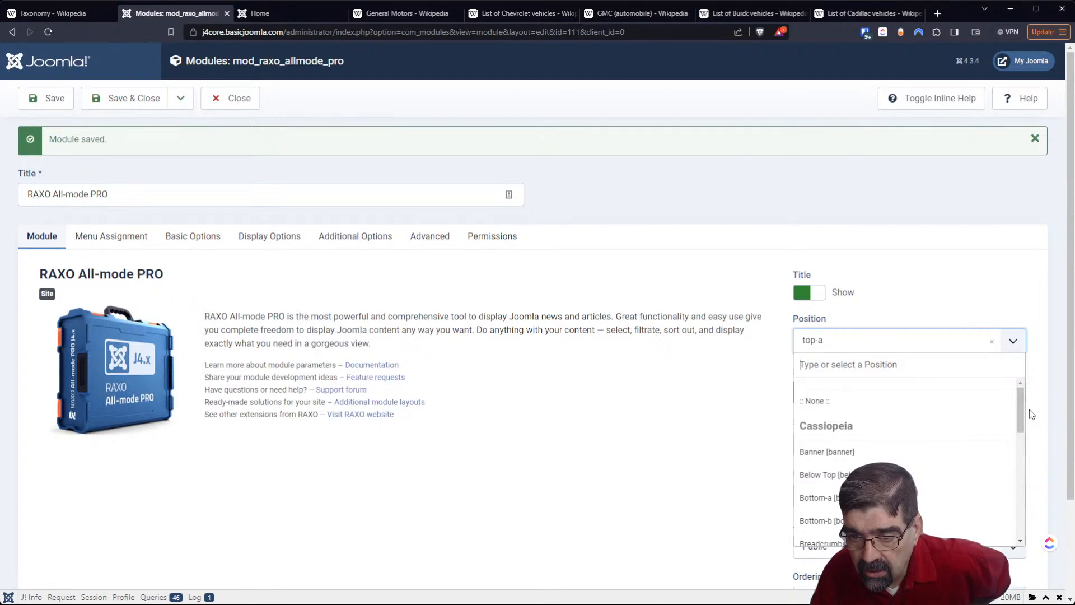
pyautogui.moveTo(1023, 415); pyautogui.dragTo(1034, 477)
pyautogui.scroll(1, 984, 461)
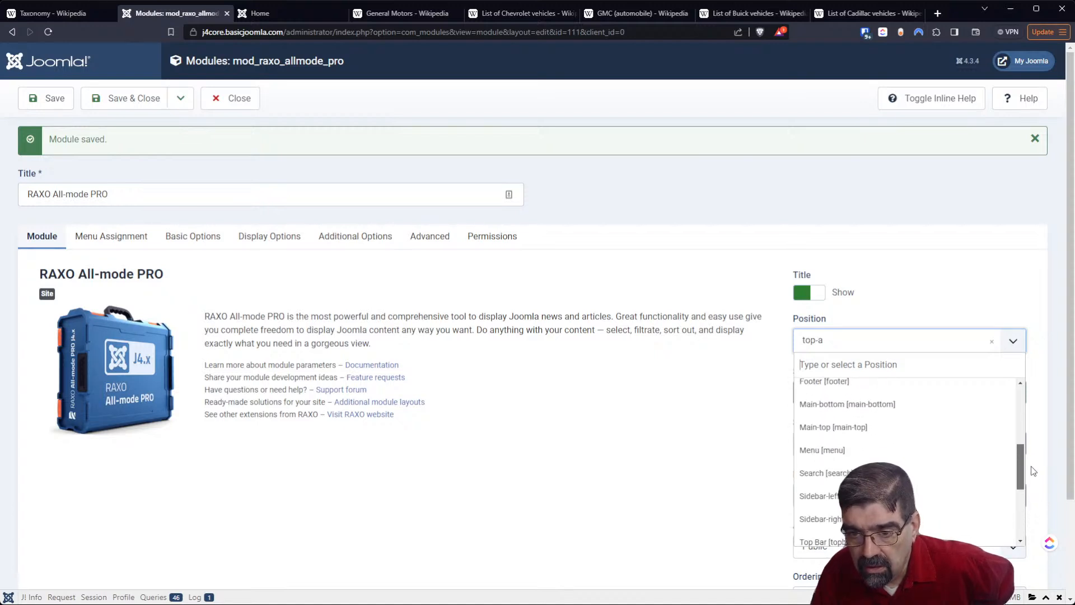
pyautogui.click(974, 435)
pyautogui.click(46, 98)
# - Reload the Home page to check the module in its new position, then return to the module editor
pyautogui.click(280, 14)
pyautogui.click(47, 31)
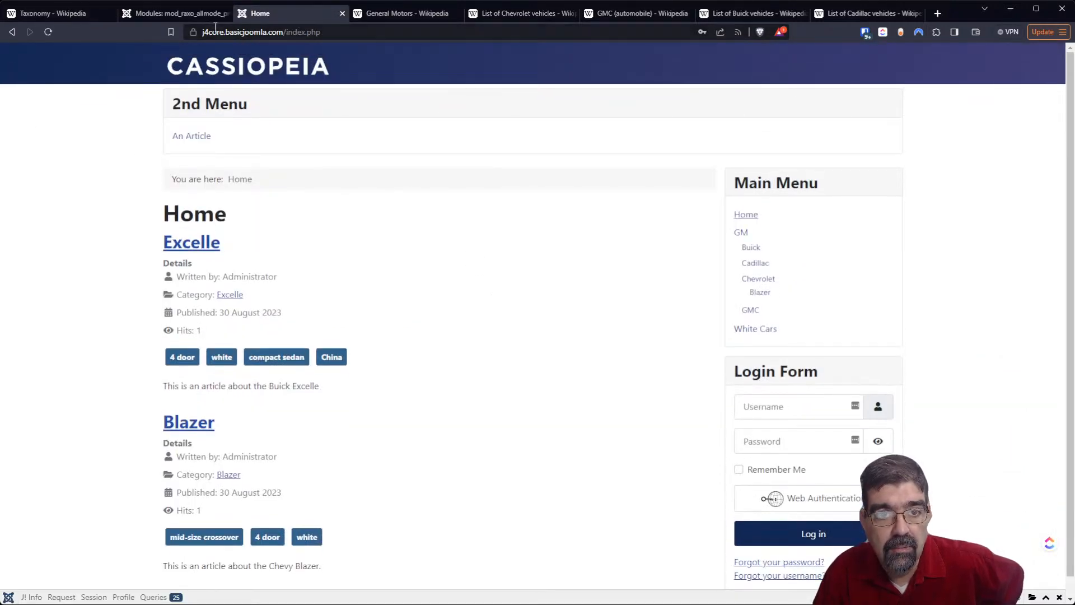
pyautogui.click(196, 17)
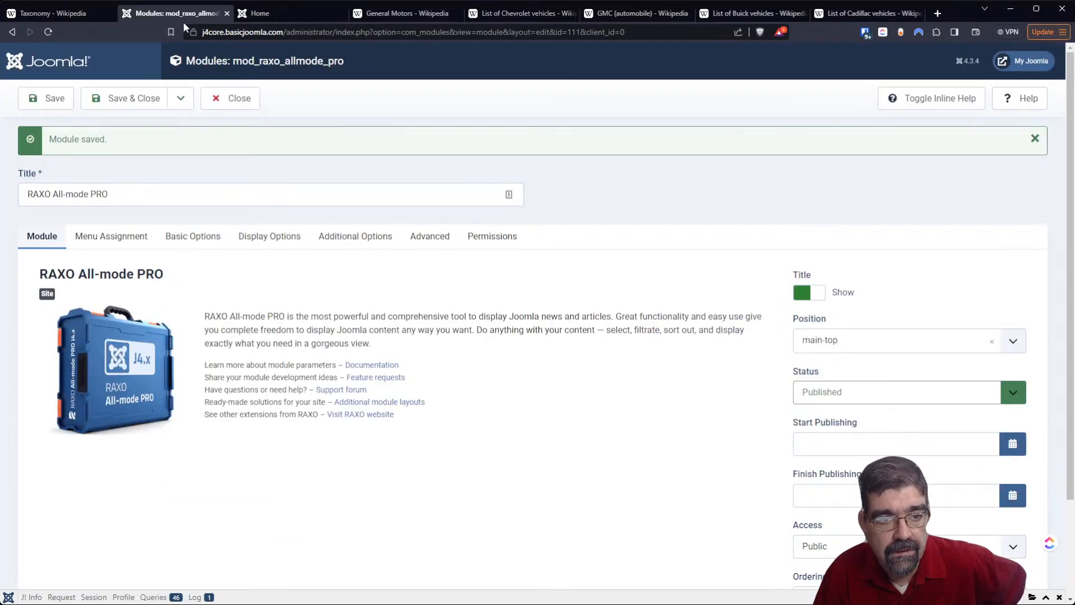
# - Set the module's date filtering to Disabled and save the module
pyautogui.click(193, 236)
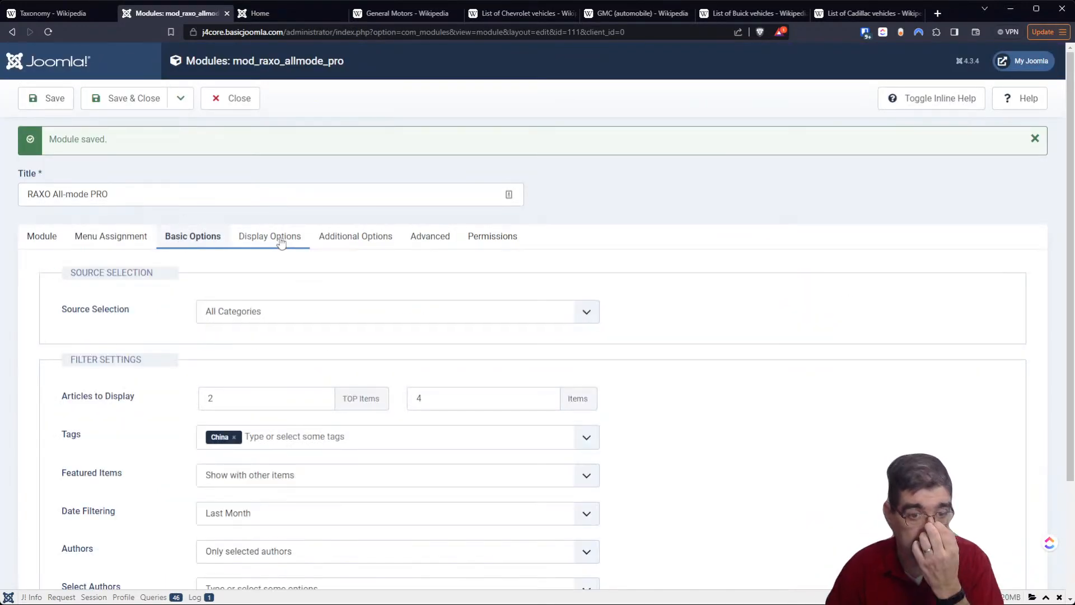
pyautogui.scroll(-3, 151, 333)
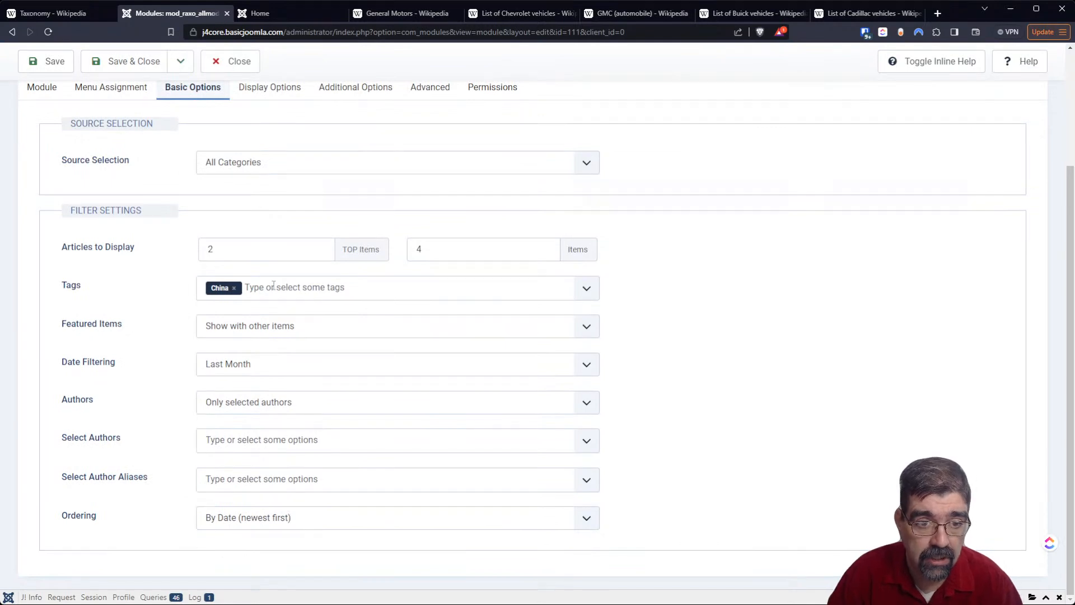
pyautogui.click(248, 375)
pyautogui.click(249, 381)
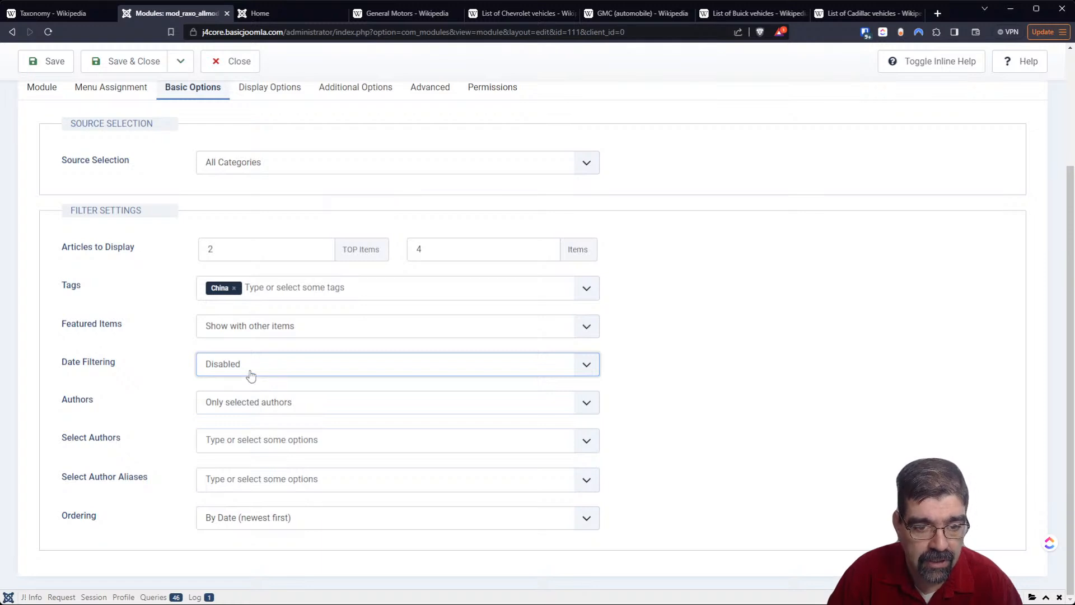
pyautogui.click(54, 61)
# - Reload the Home page to check which articles the module lists, then return to the module editor
pyautogui.click(285, 15)
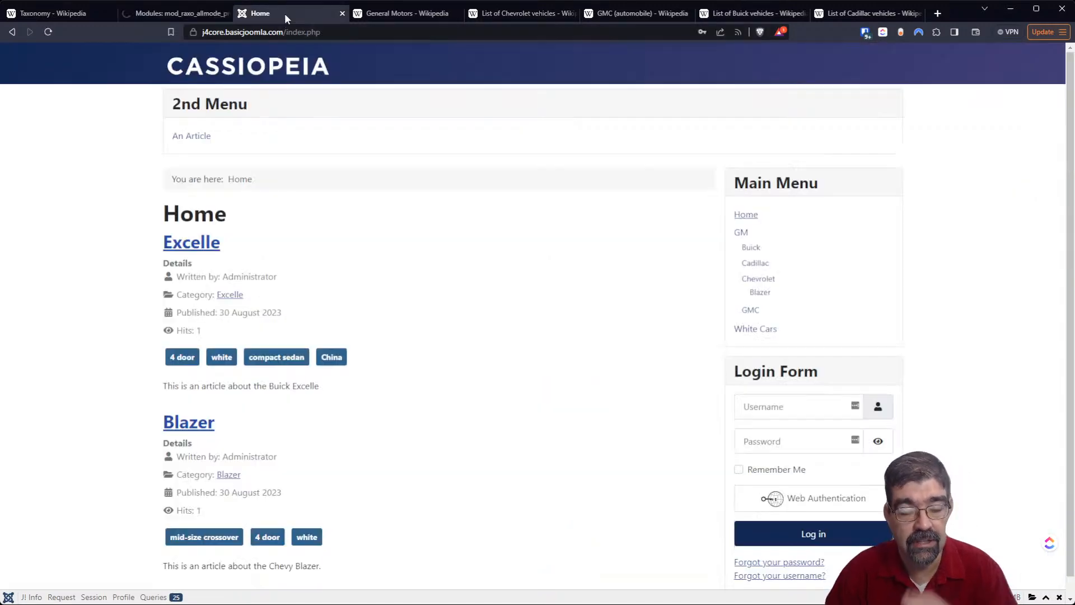
pyautogui.click(47, 32)
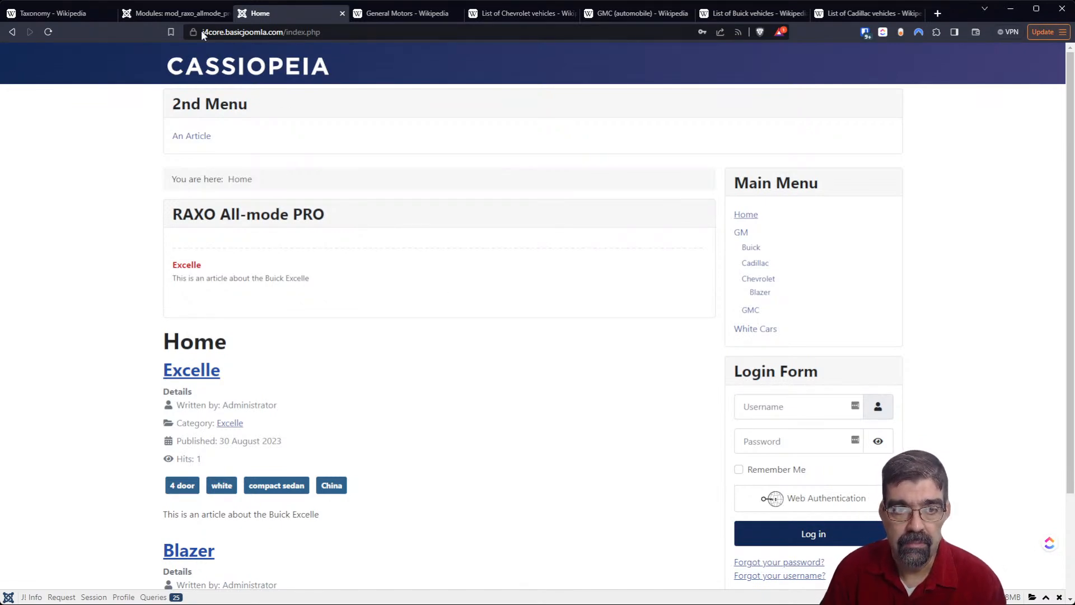
pyautogui.click(202, 13)
# - Review the module's source and filter settings, then close the module
pyautogui.scroll(-3, 525, 309)
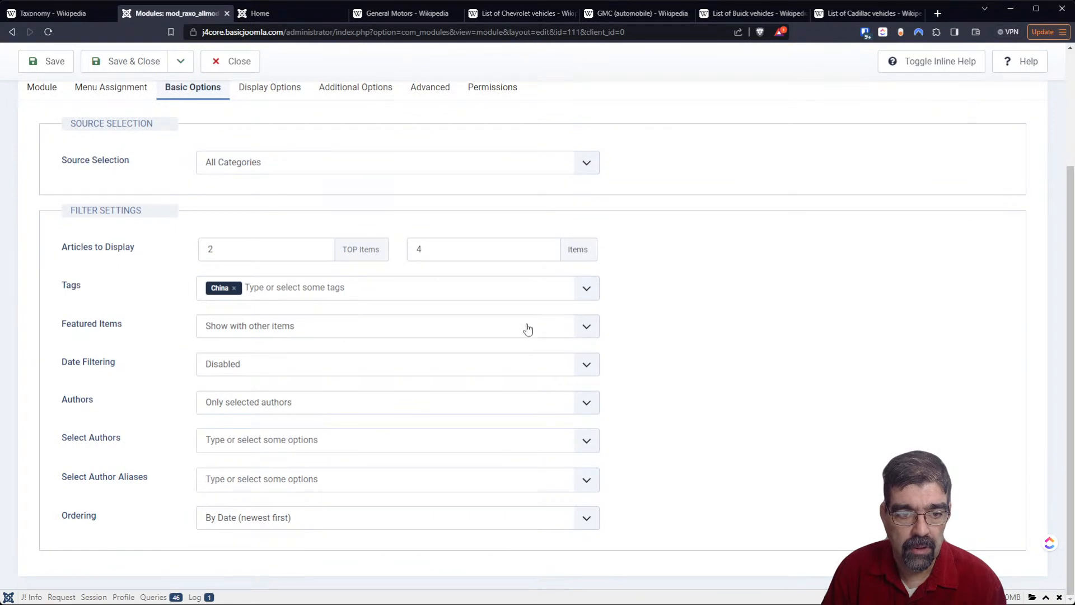
pyautogui.scroll(3, 509, 322)
pyautogui.scroll(-3, 129, 263)
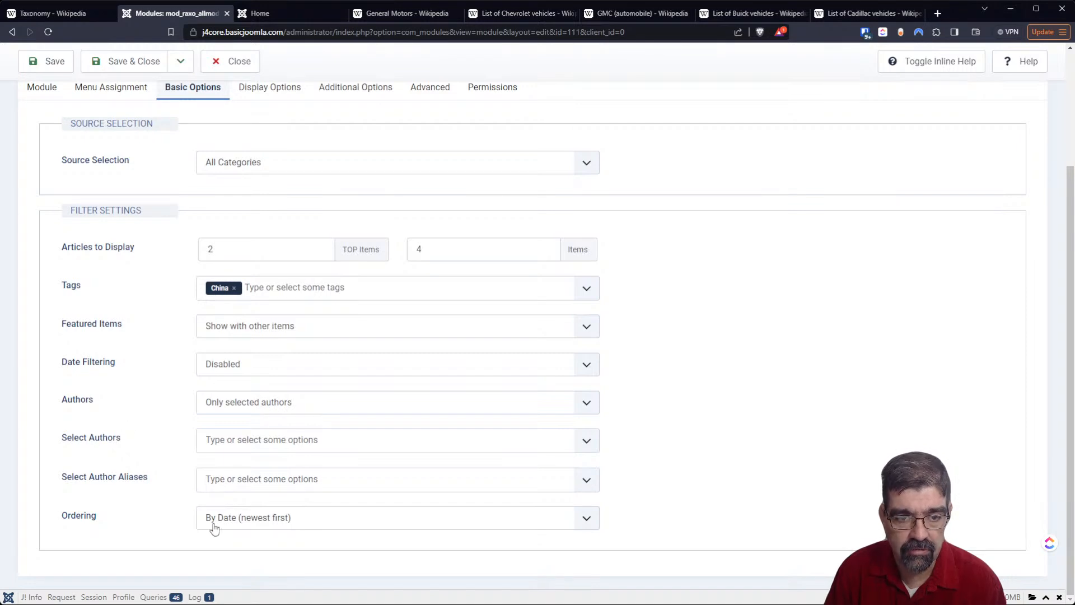
pyautogui.click(231, 71)
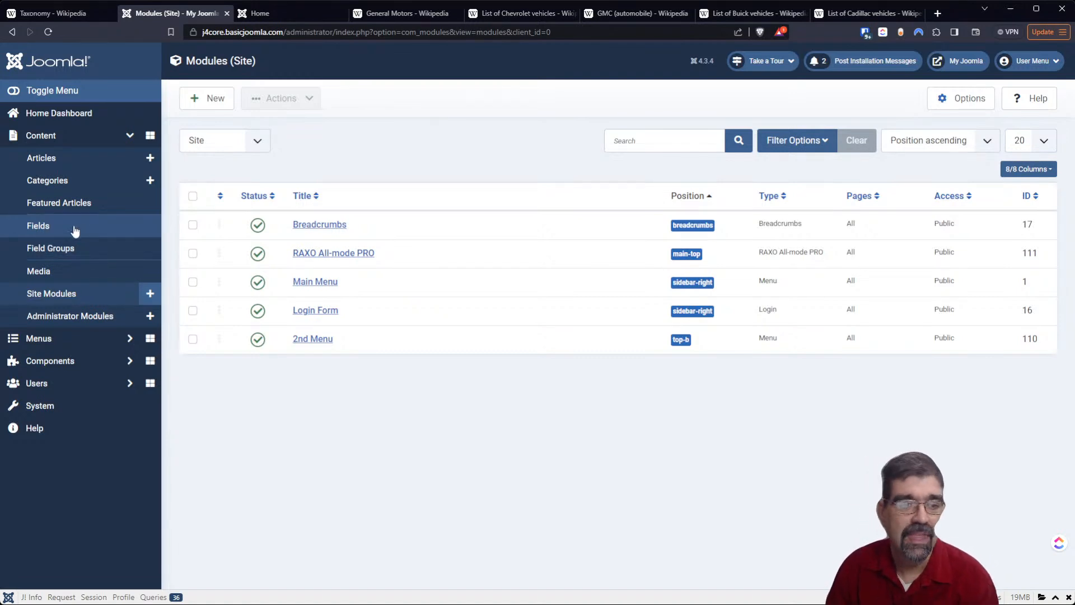
# - Create an article field group titled "Available Colours", then save and close it
pyautogui.click(64, 256)
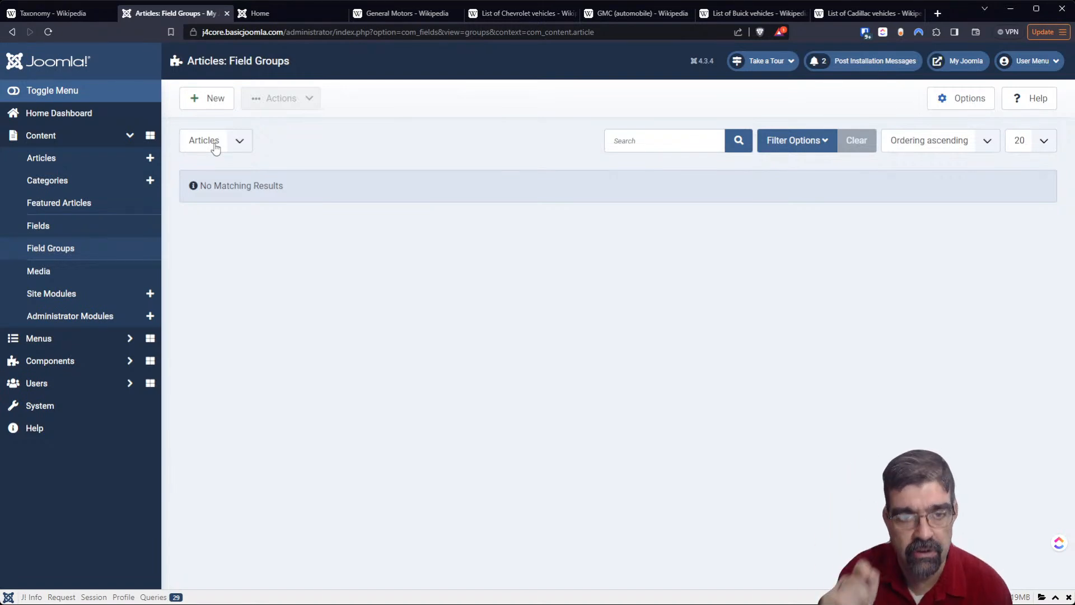
pyautogui.click(205, 105)
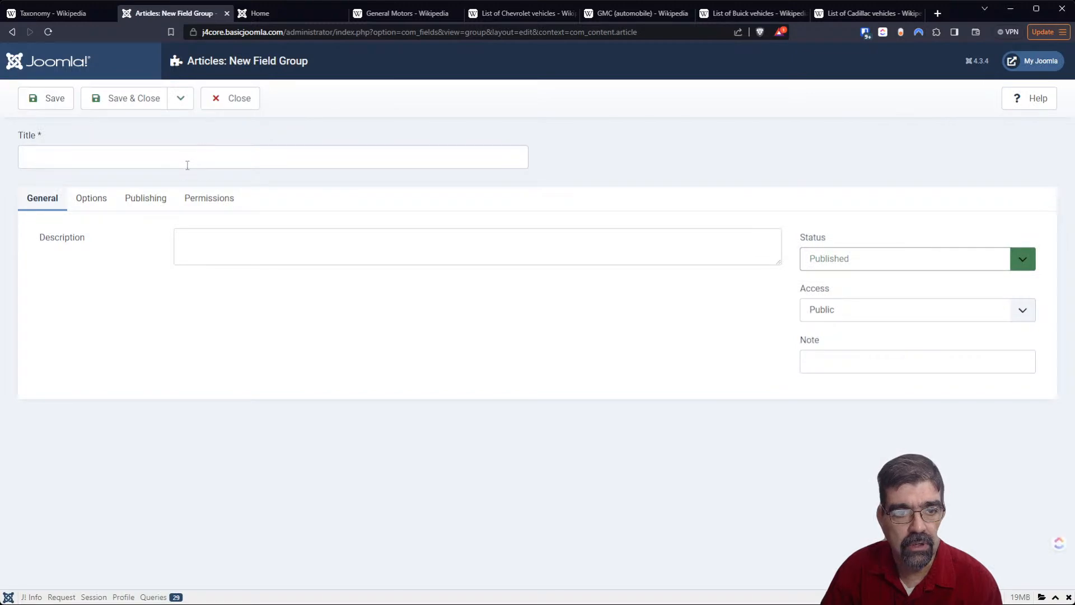
pyautogui.click(187, 164)
pyautogui.write('Available Colours')
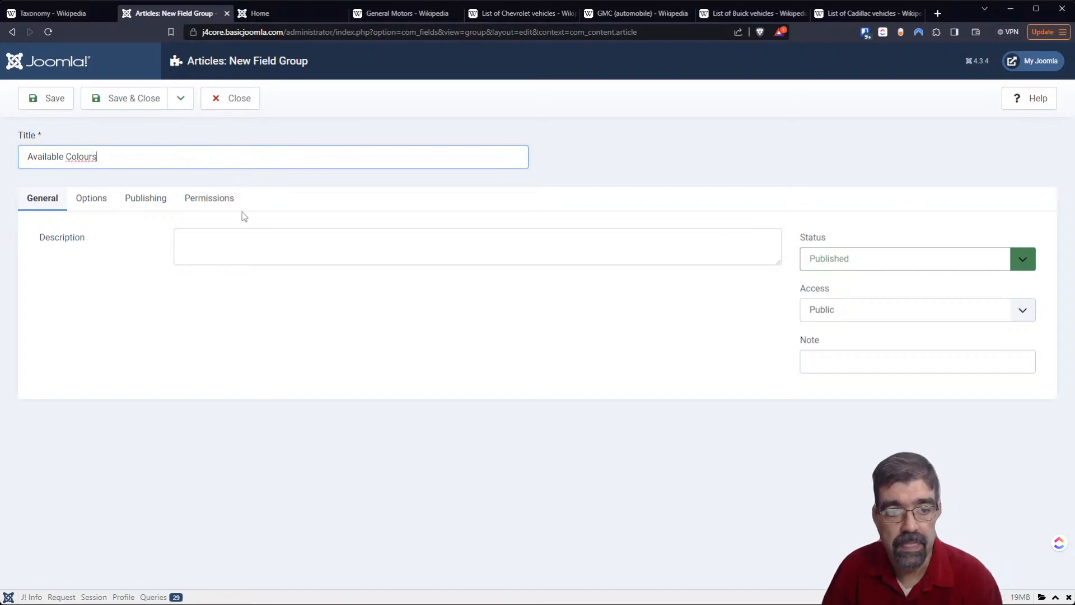
pyautogui.click(110, 112)
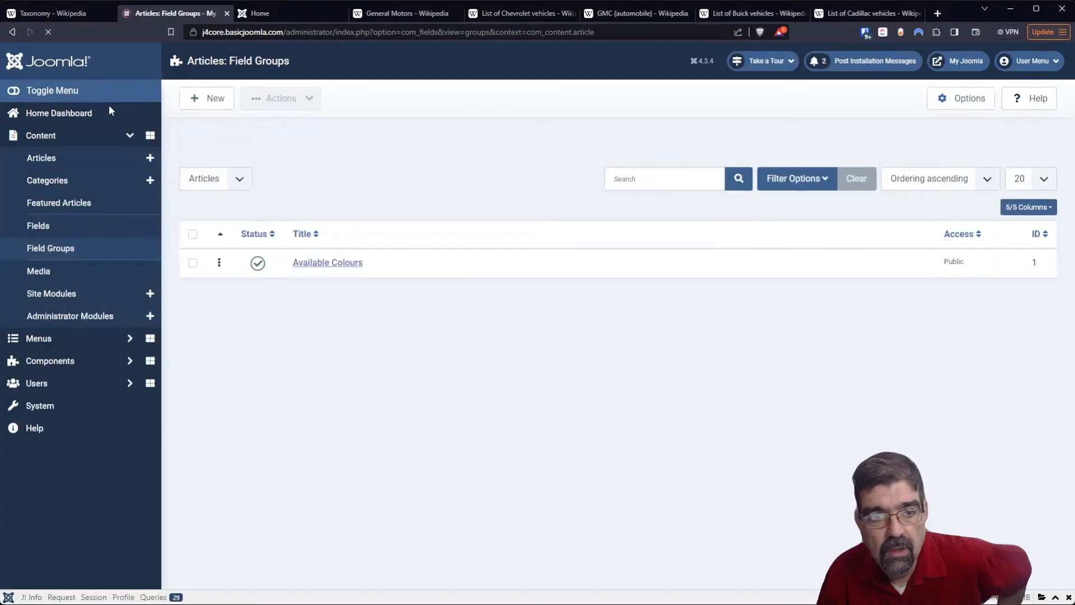
# - Open the Available Colours field group and examine its options, publishing details and permissions
pyautogui.click(308, 270)
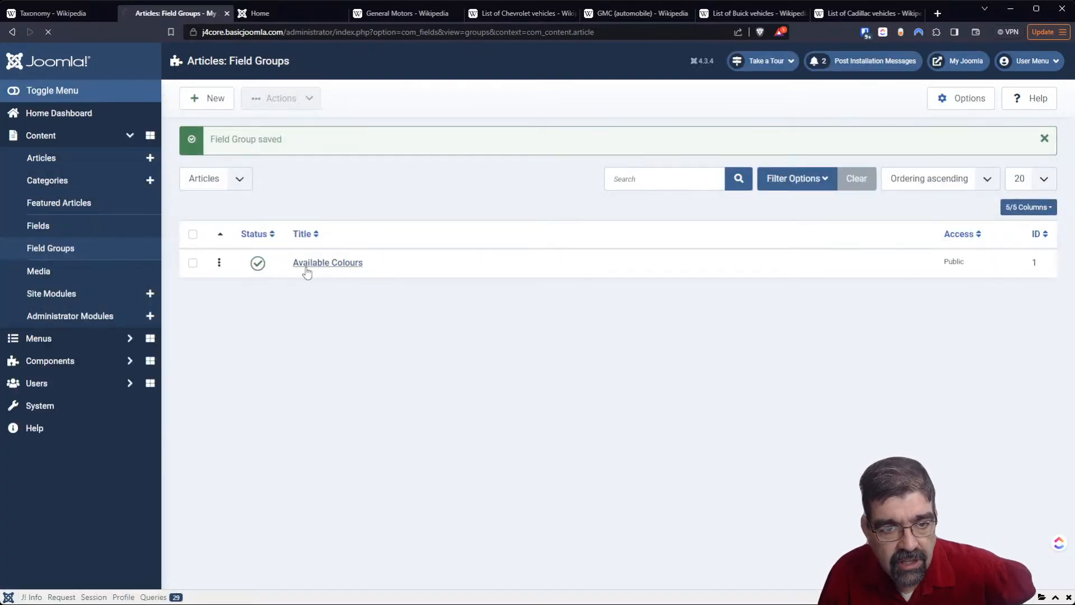
pyautogui.click(85, 200)
pyautogui.click(128, 206)
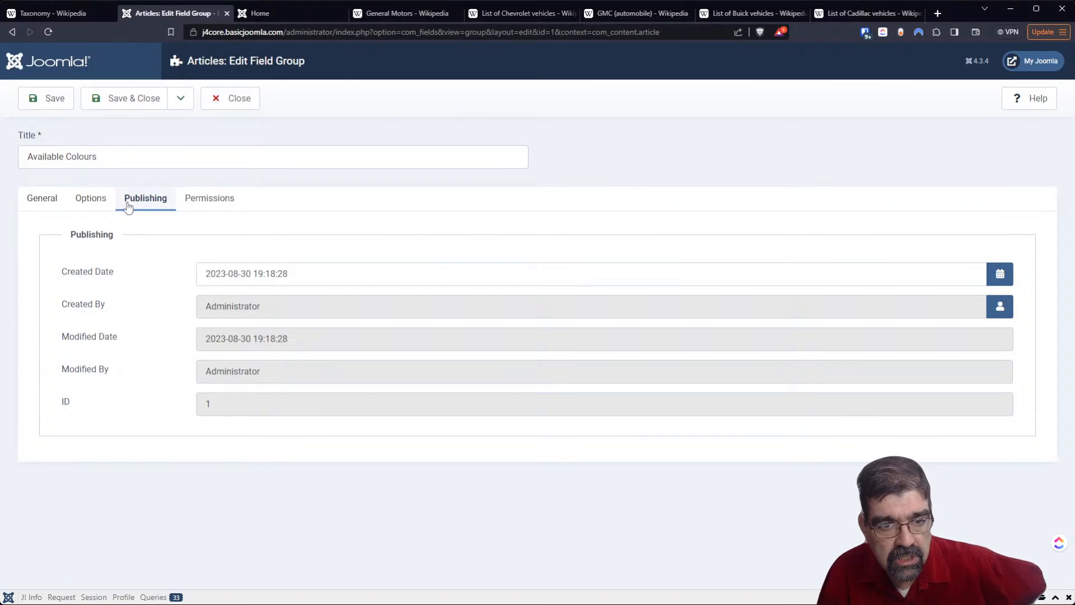
pyautogui.click(194, 205)
pyautogui.scroll(-1, 621, 356)
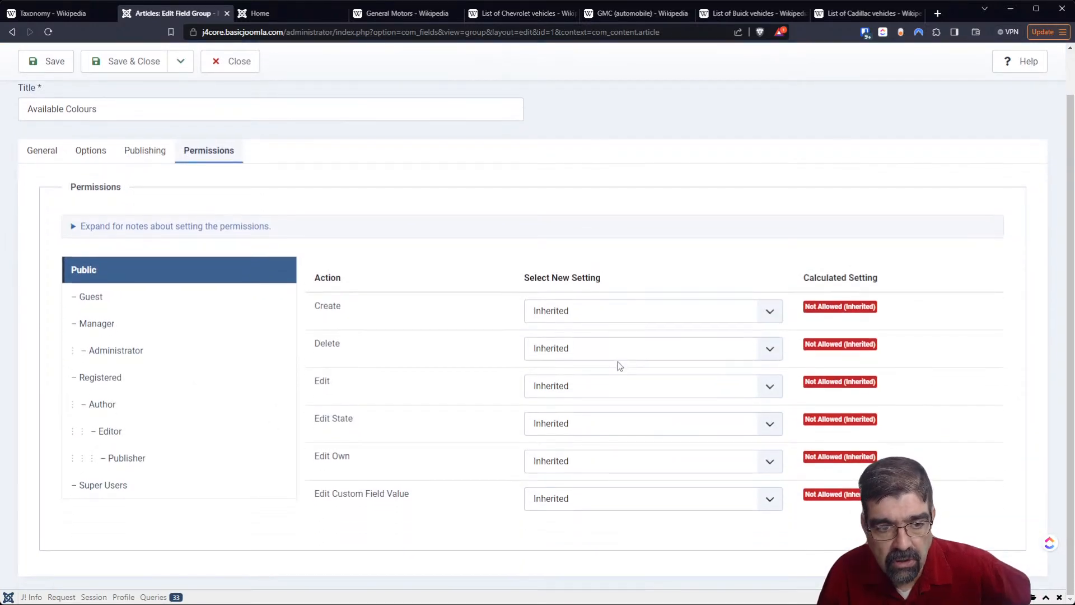
# - Enter a general description for the Available Colours field group, calling it a list of colours available for certain cars
pyautogui.click(45, 153)
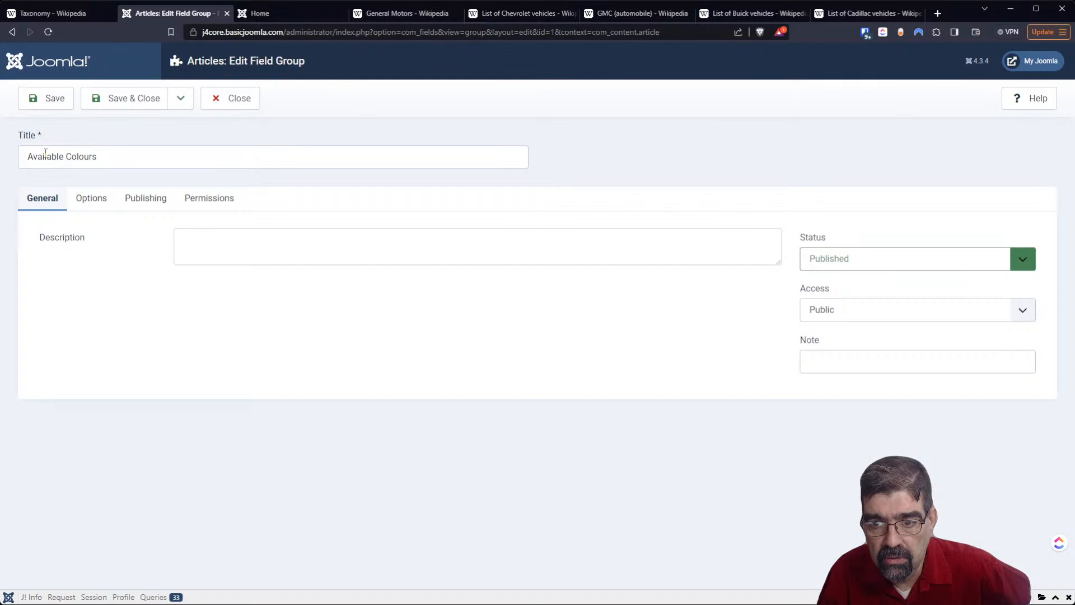
pyautogui.click(257, 253)
pyautogui.write('A lsi')
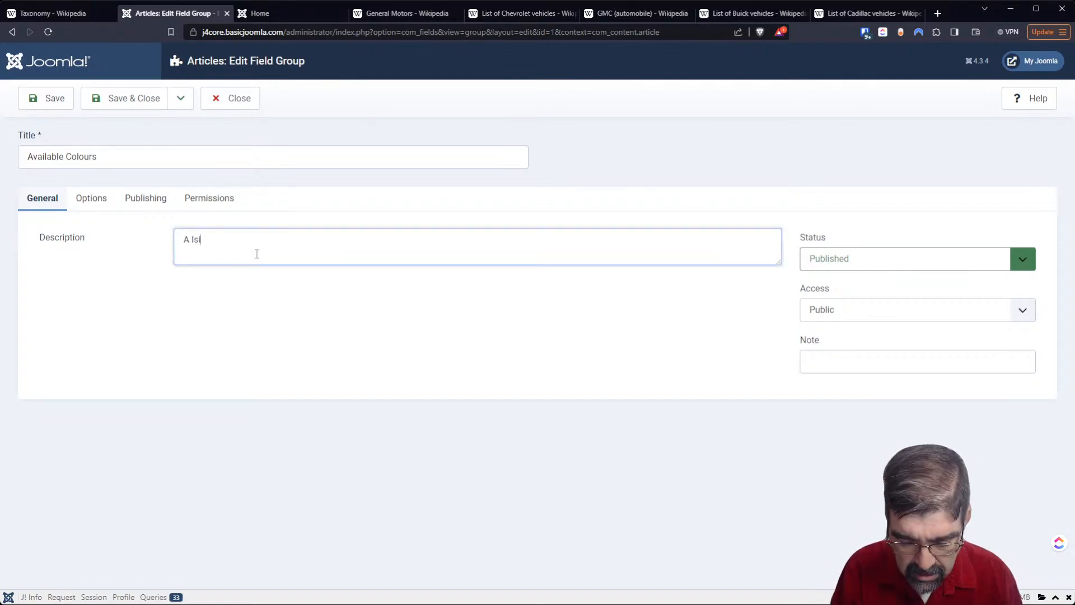
pyautogui.write('t of colours that cars')
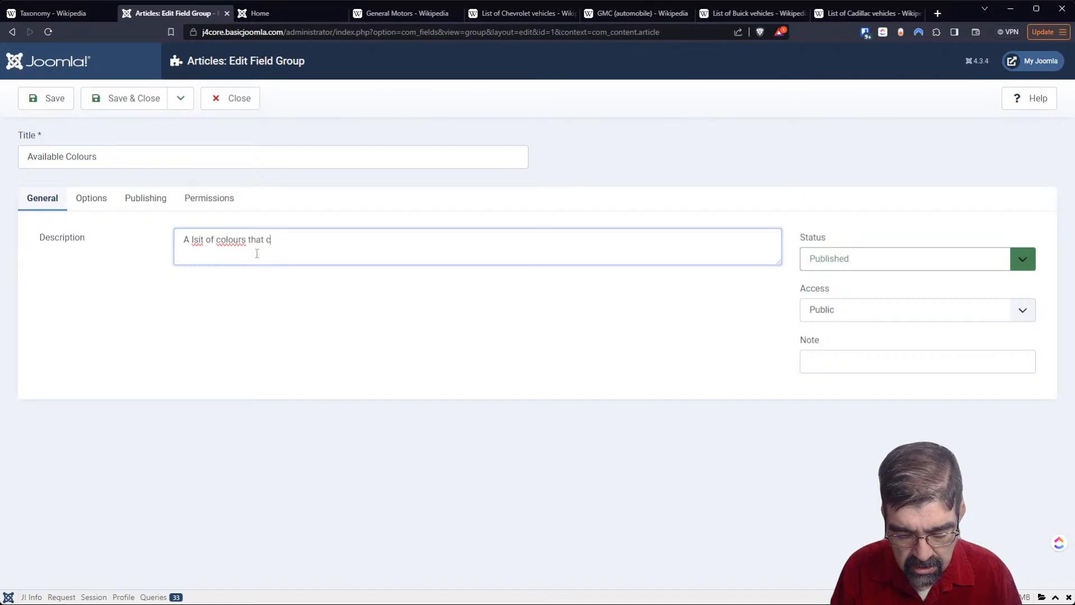
pyautogui.press('BackSpace')
pyautogui.press('BackSpace')
pyautogui.press('BackSpace')
pyautogui.press('BackSpace')
pyautogui.press('BackSpace')
pyautogui.press('BackSpace')
pyautogui.press('BackSpace')
pyautogui.press('BackSpace')
pyautogui.press('BackSpace')
pyautogui.press('BackSpace')
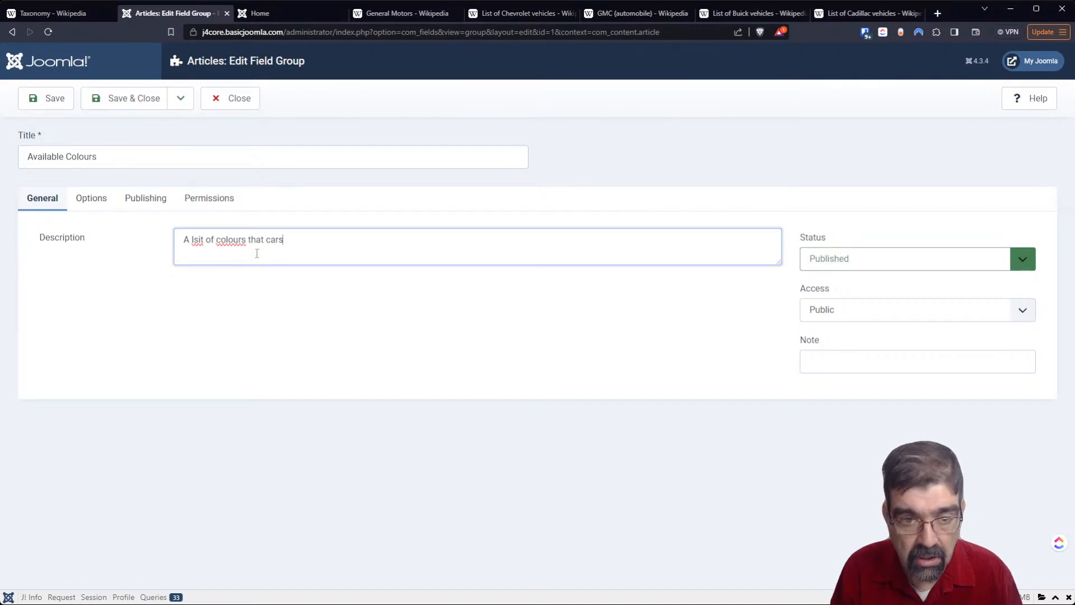
pyautogui.write('avaialbe for certain cars.')
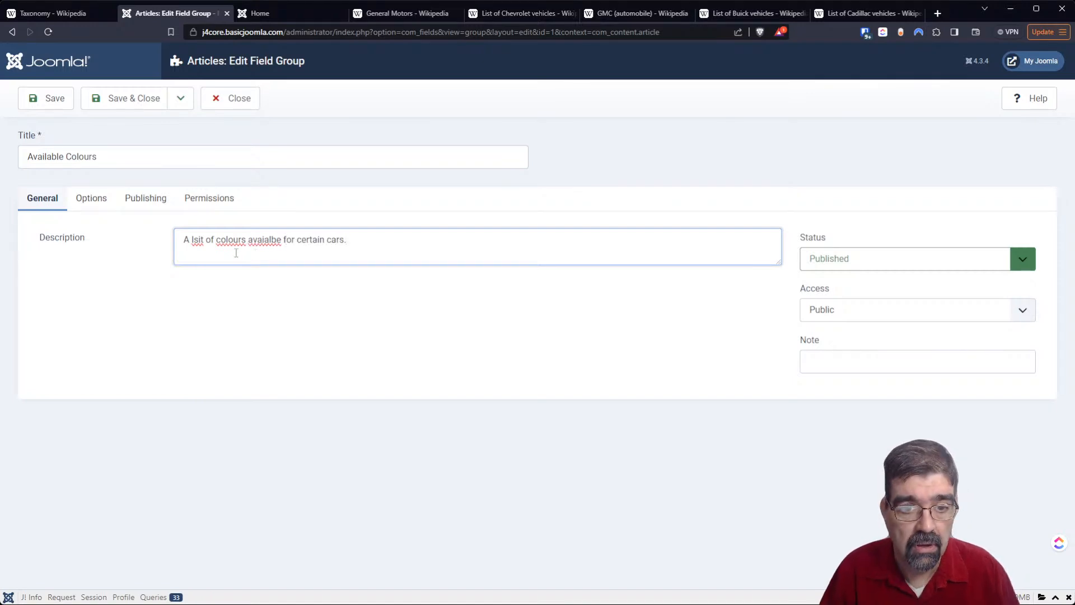
# - Correct the description's spelling to "A list of colours available for certain cars.", then save and close the field group
pyautogui.doubleClick(199, 239)
pyautogui.write('list')
pyautogui.doubleClick(227, 244)
pyautogui.write('colors')
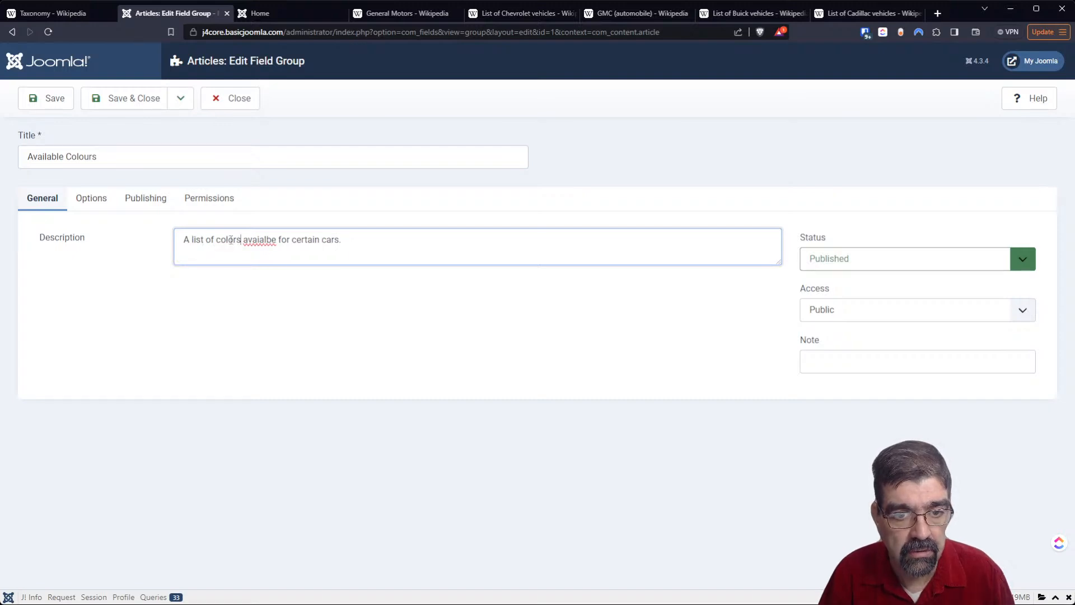
pyautogui.click(231, 239)
pyautogui.write('u')
pyautogui.doubleClick(264, 240)
pyautogui.write('available')
pyautogui.click(129, 102)
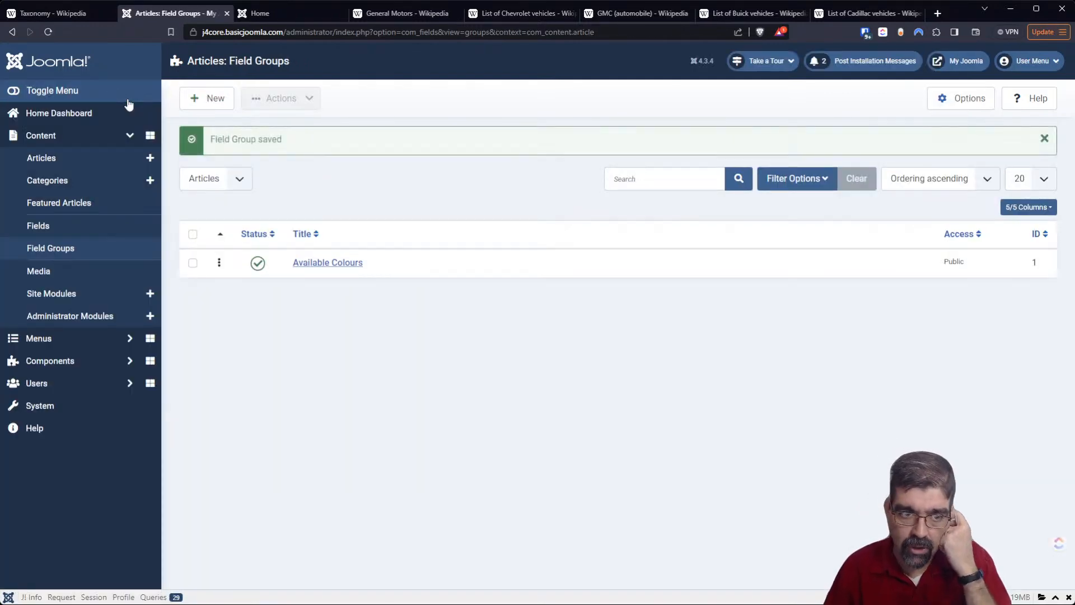
pyautogui.click(39, 226)
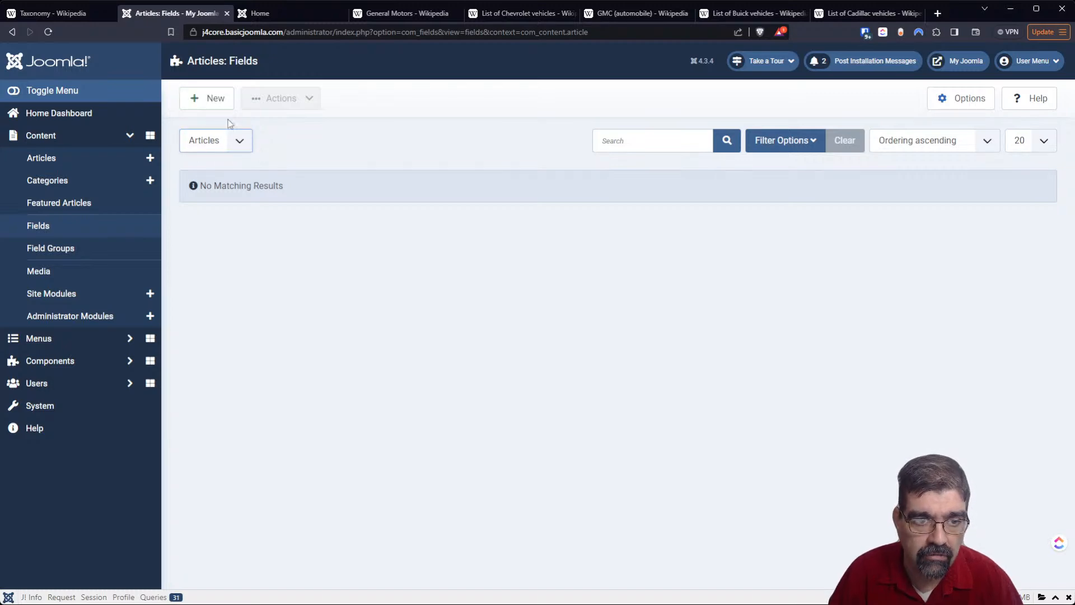
pyautogui.click(208, 104)
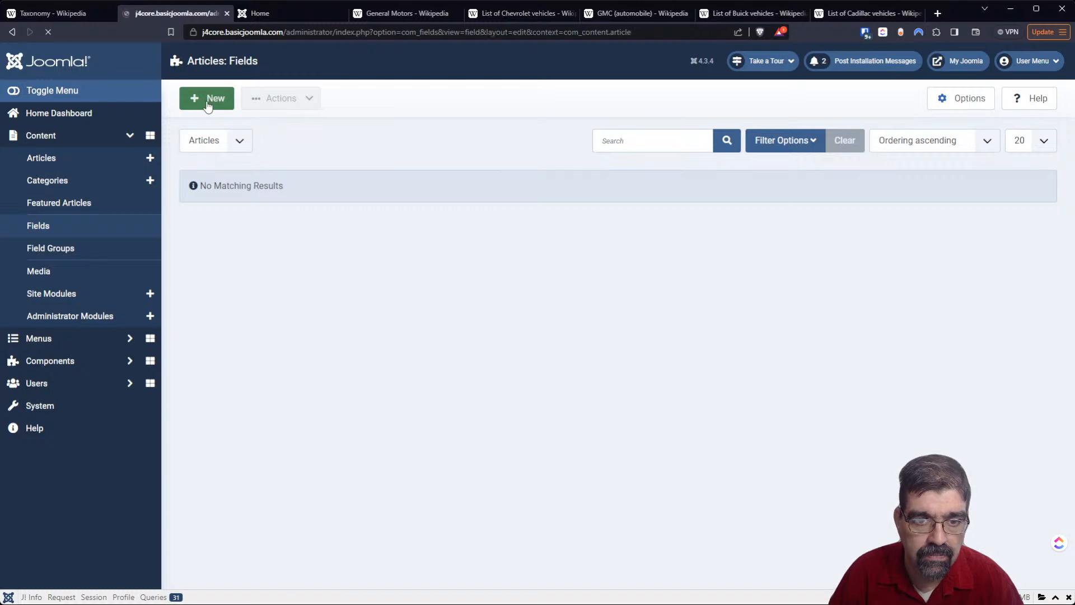
pyautogui.click(167, 158)
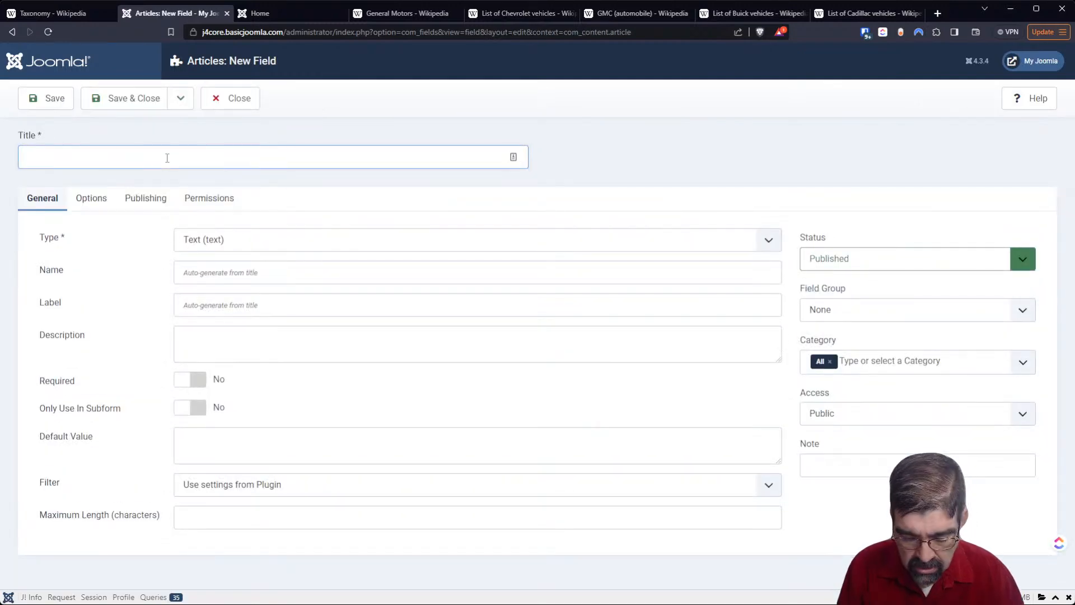
pyautogui.write('Blue')
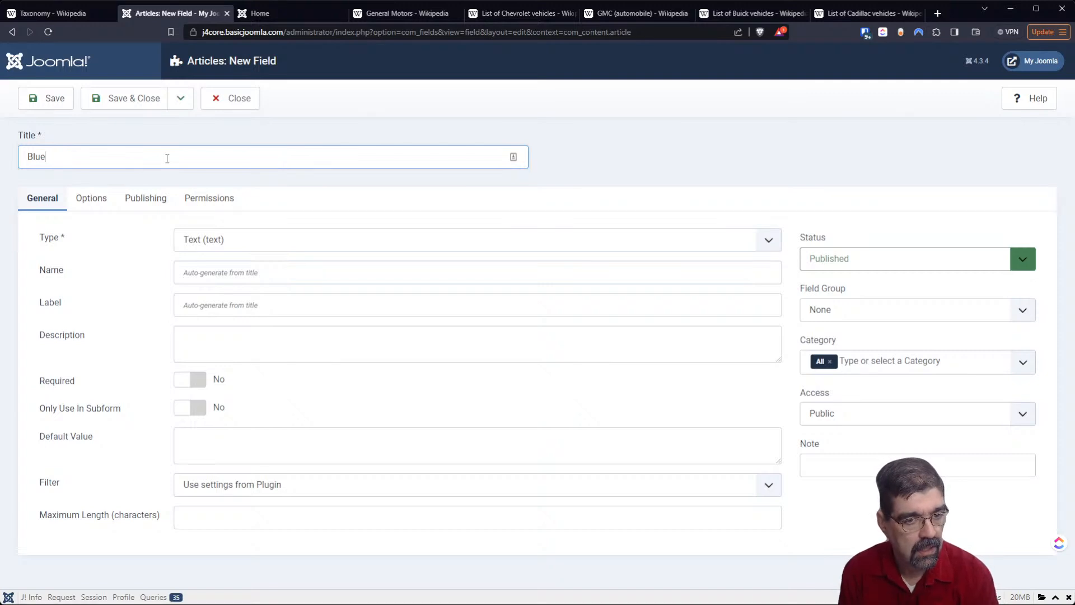
pyautogui.click(227, 102)
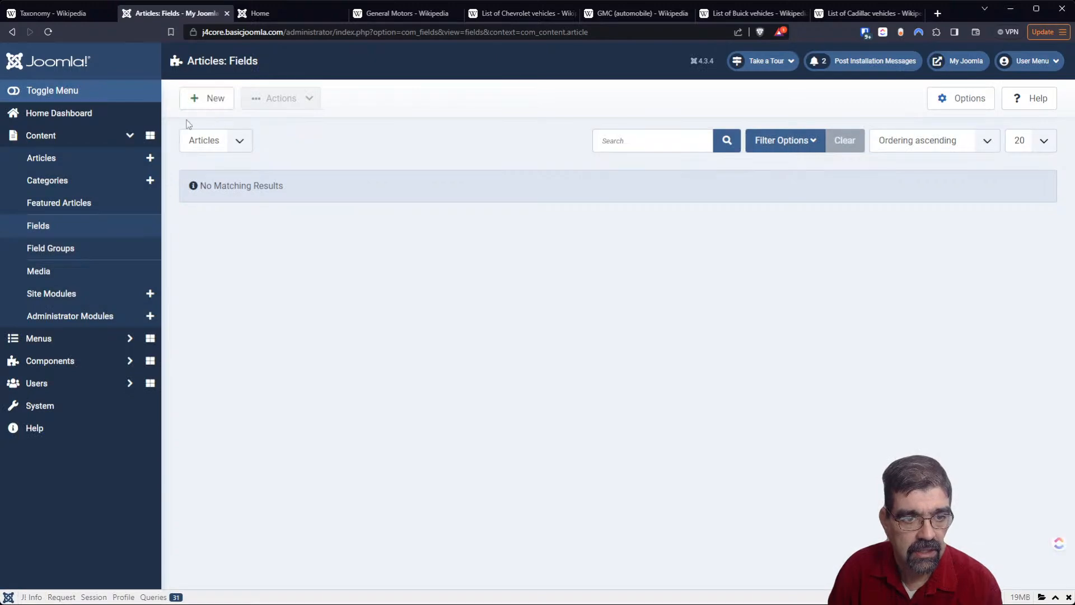
# - Reopen the Available Colours field group and retitle it "Car Options"
pyautogui.click(73, 247)
pyautogui.click(350, 229)
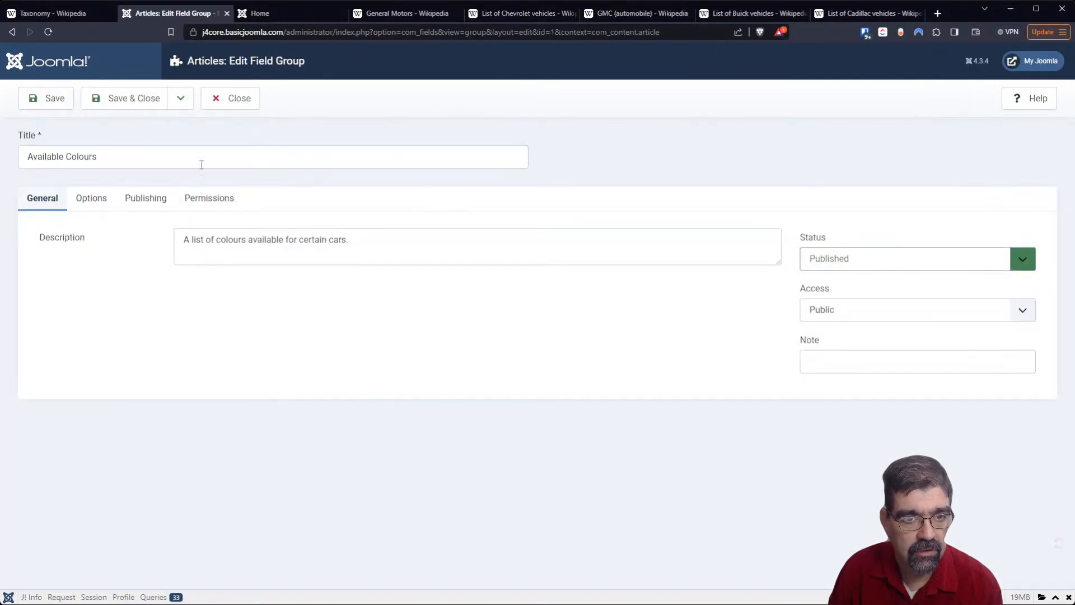
pyautogui.click(123, 157)
pyautogui.moveTo(122, 156); pyautogui.dragTo(7, 154)
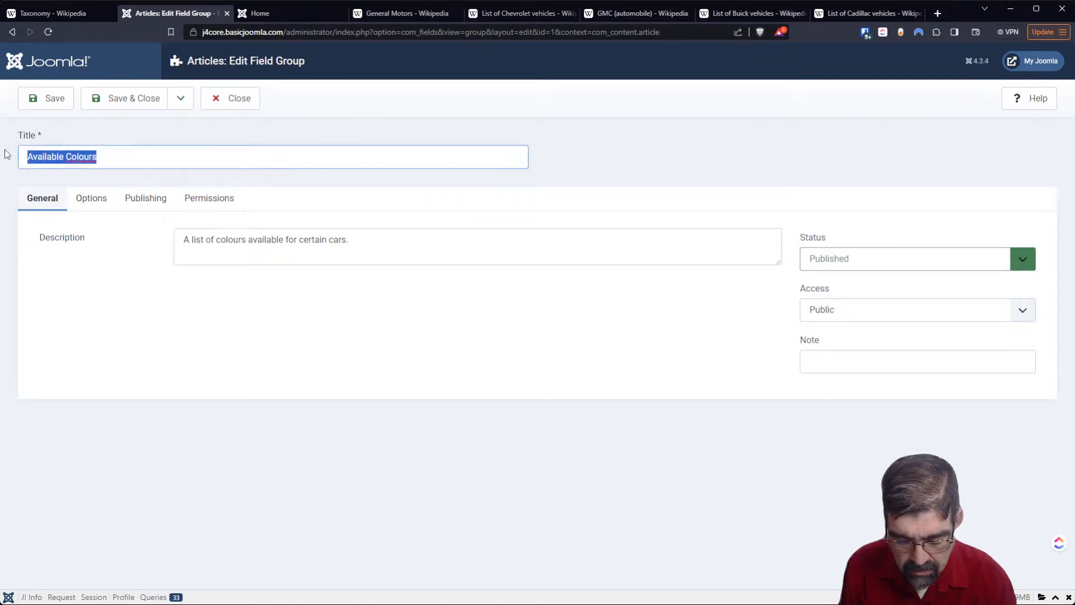
pyautogui.write('Car Optoins')
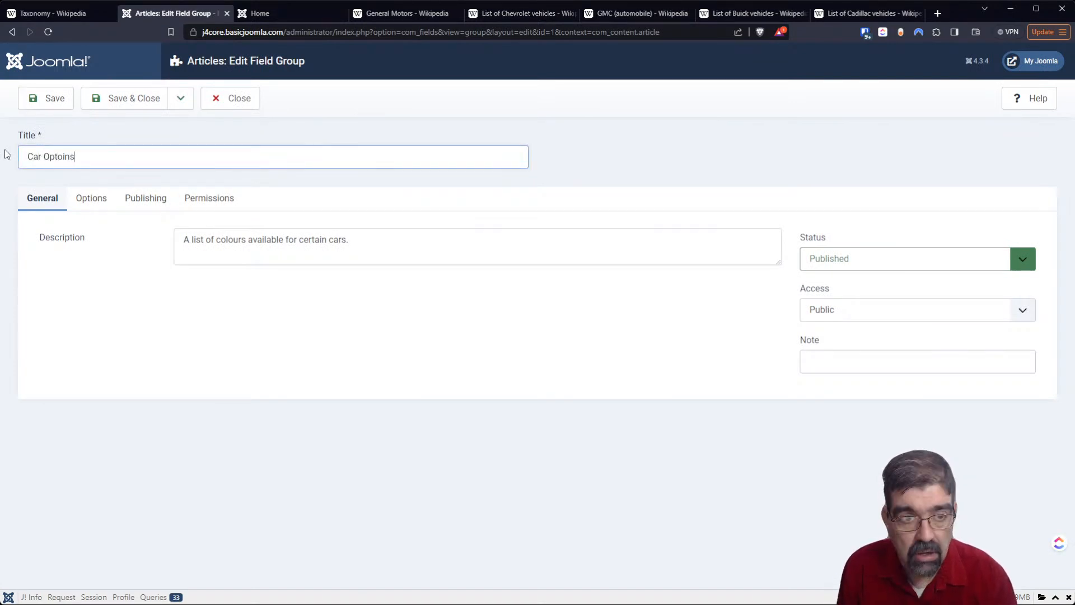
pyautogui.press('BackSpace')
pyautogui.press('BackSpace')
pyautogui.press('BackSpace')
pyautogui.press('BackSpace')
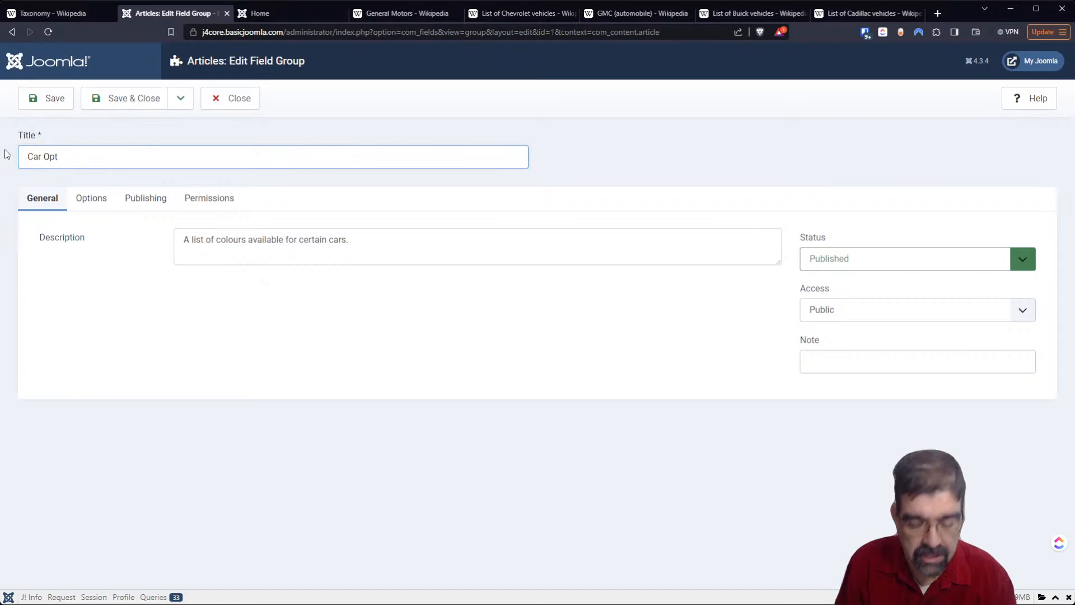
pyautogui.write('ions')
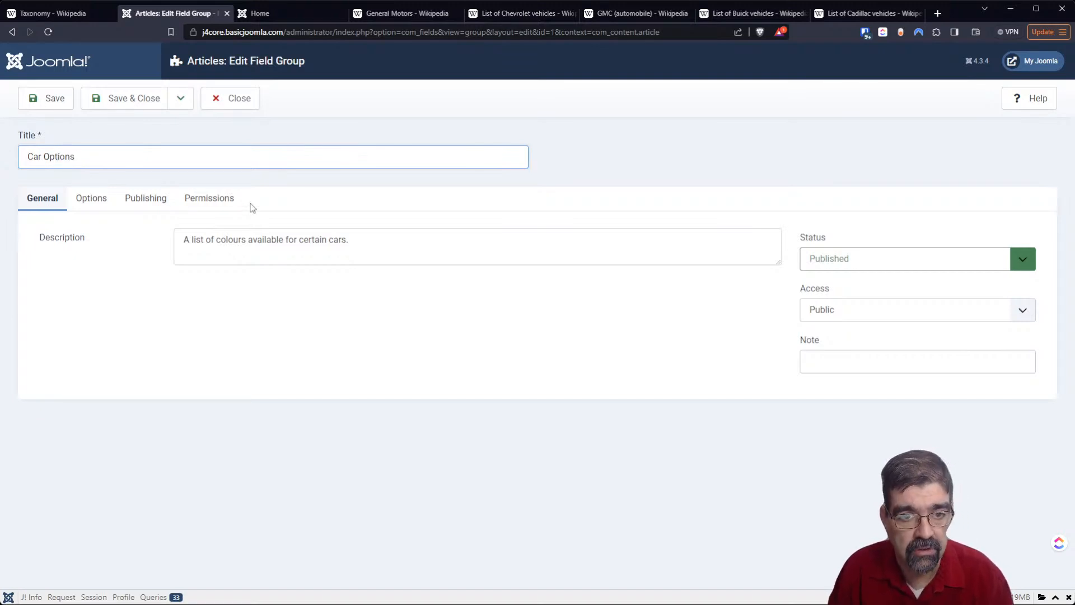
# - Change the field group's description to "A list of available available for cars.", then save and close the group
pyautogui.doubleClick(230, 239)
pyautogui.write('available ava')
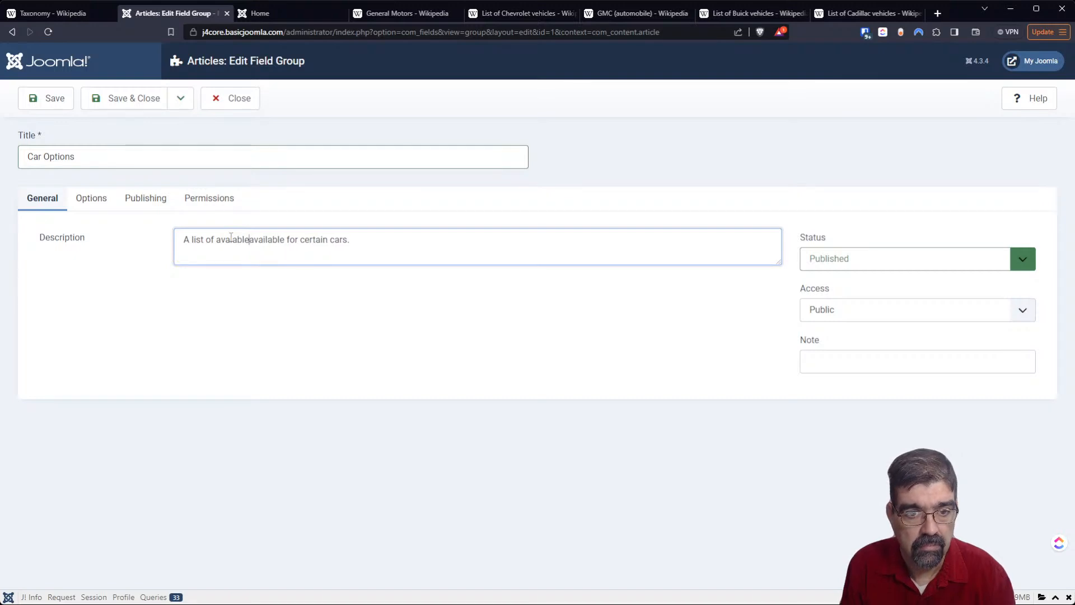
pyautogui.write('i')
pyautogui.press('Right')
pyautogui.press('Right')
pyautogui.press('Right')
pyautogui.press('Right')
pyautogui.press('Right')
pyautogui.press('Right')
pyautogui.press('Right')
pyautogui.press('Right')
pyautogui.press('Right')
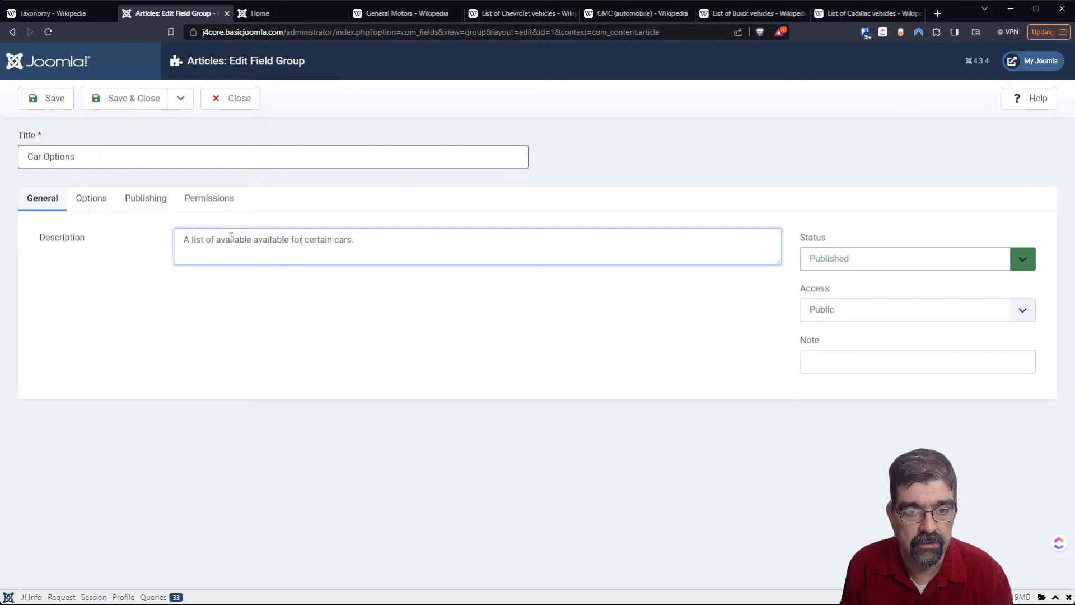
pyautogui.press('Delete')
pyautogui.press('Delete')
pyautogui.press('Delete')
pyautogui.press('Delete')
pyautogui.press('Delete')
pyautogui.press('Delete')
pyautogui.press('Delete')
pyautogui.press('Delete')
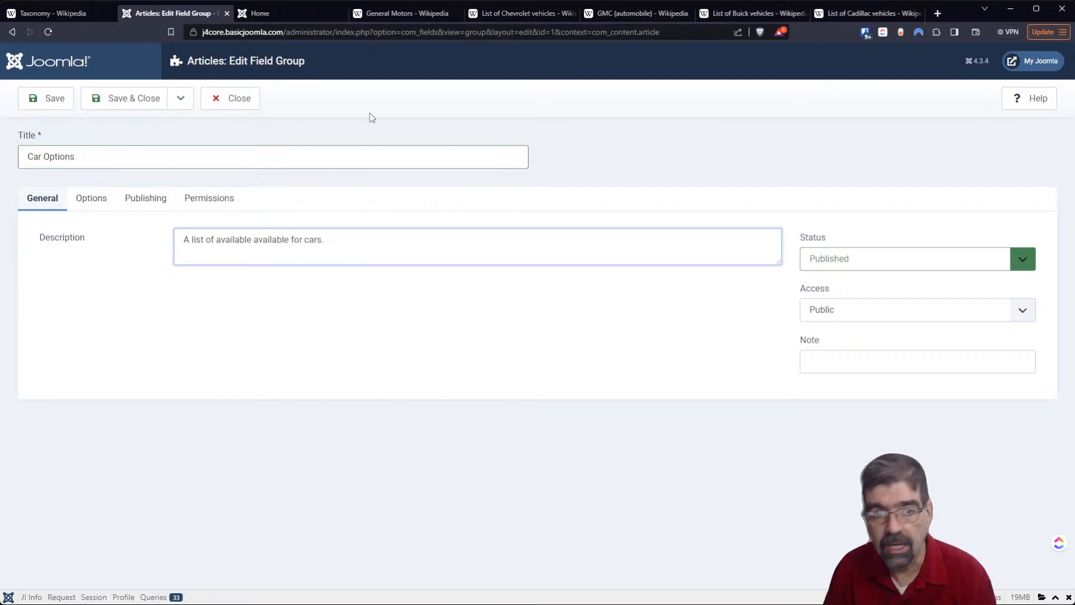
pyautogui.click(122, 99)
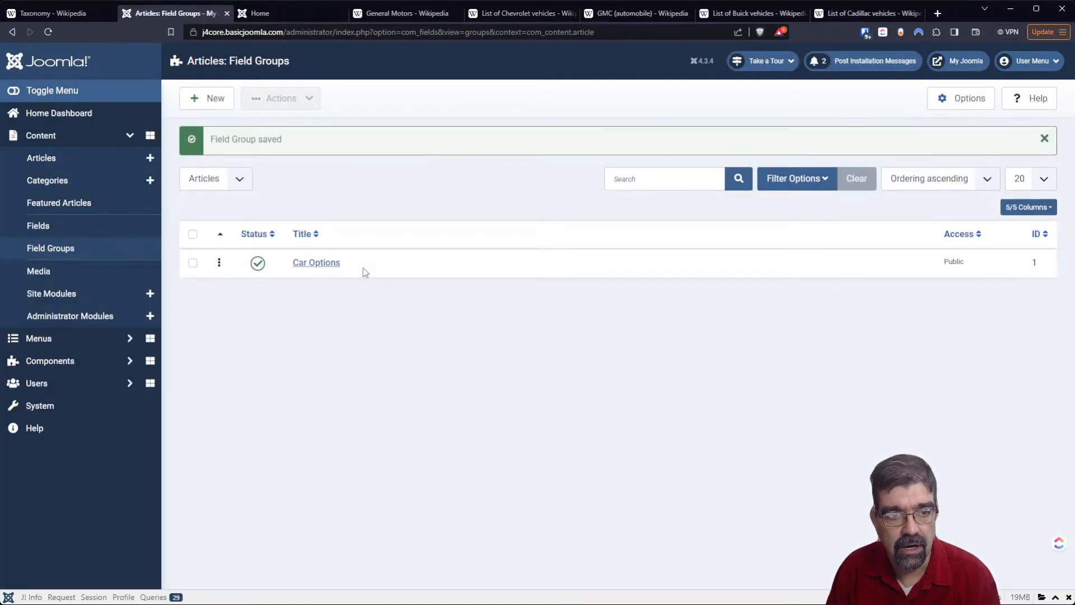
# - Start a new article field titled "Colour" and set its type to Checkboxes
pyautogui.click(124, 233)
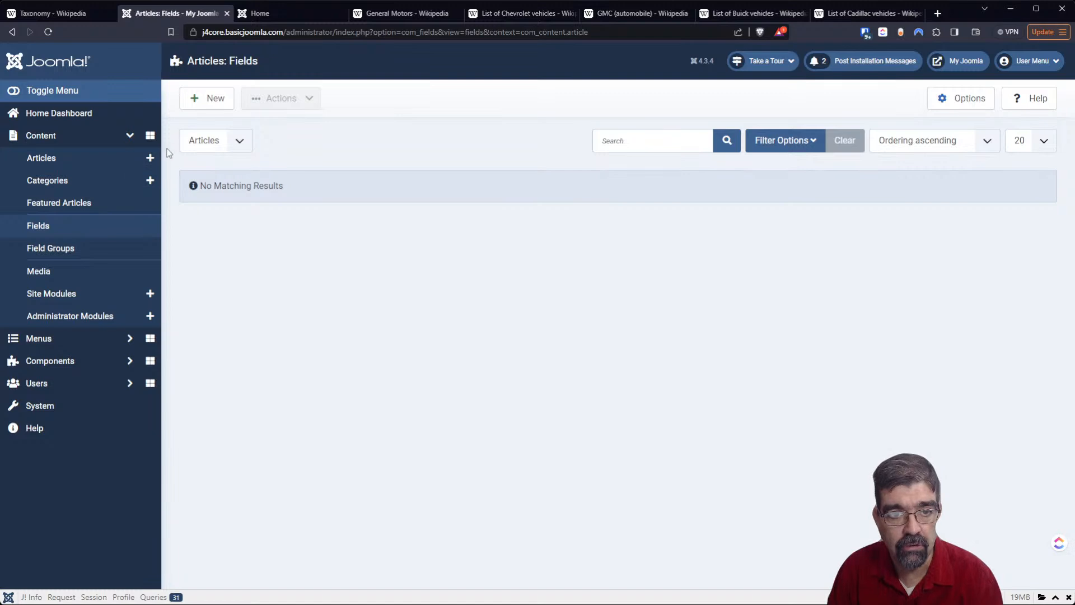
pyautogui.click(194, 100)
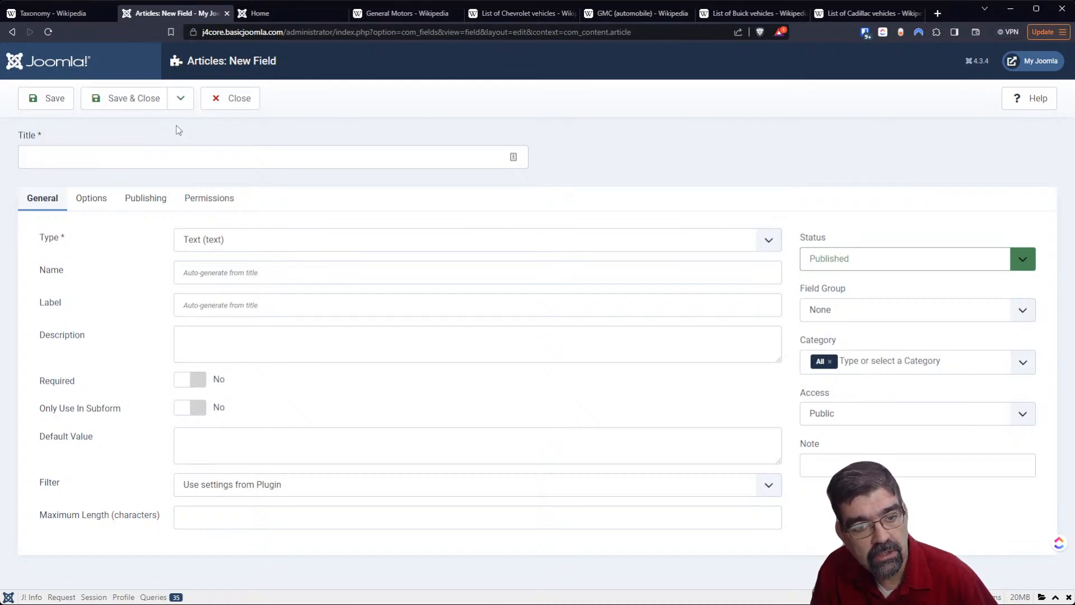
pyautogui.click(248, 157)
pyautogui.write('Colour')
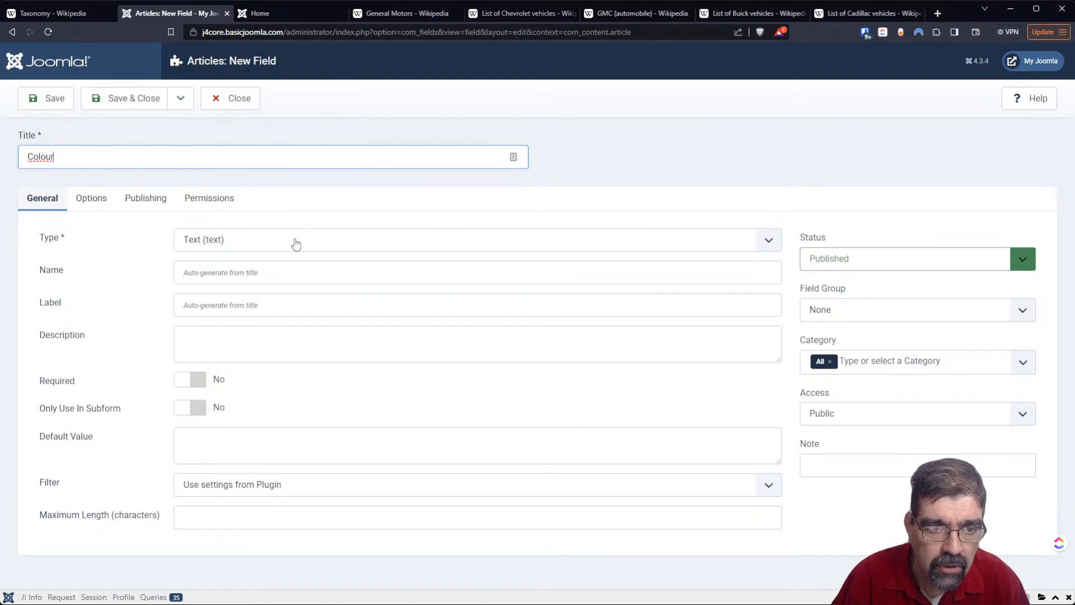
pyautogui.press('Tab')
pyautogui.press('Tab')
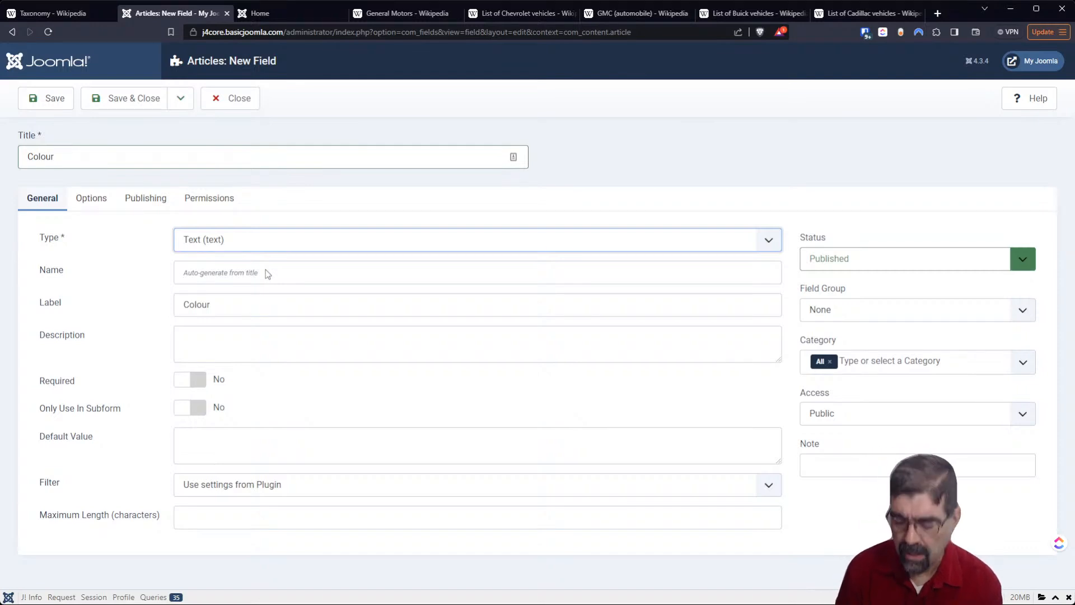
pyautogui.write('checkboxes')
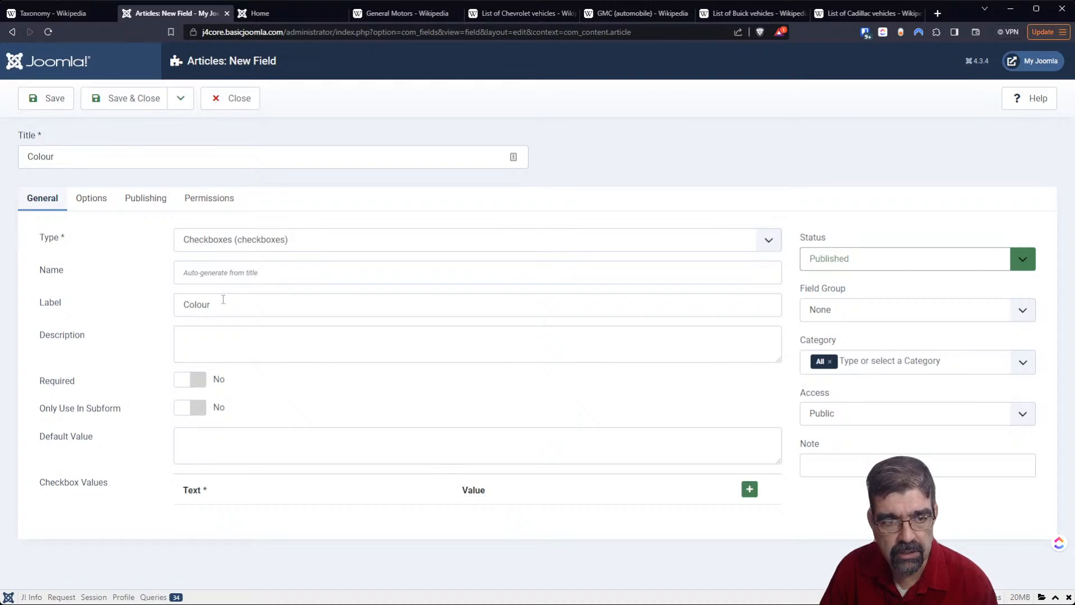
# - Enter "Colors this car is available in." as the Colour field's description
pyautogui.click(308, 346)
pyautogui.write('TCol')
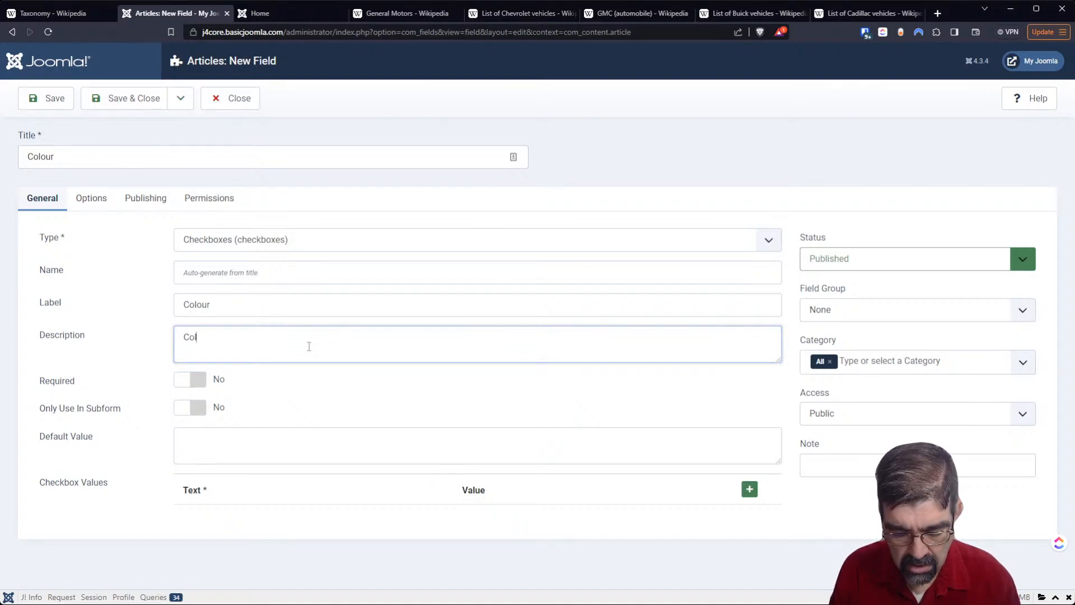
pyautogui.write('ors this car is av')
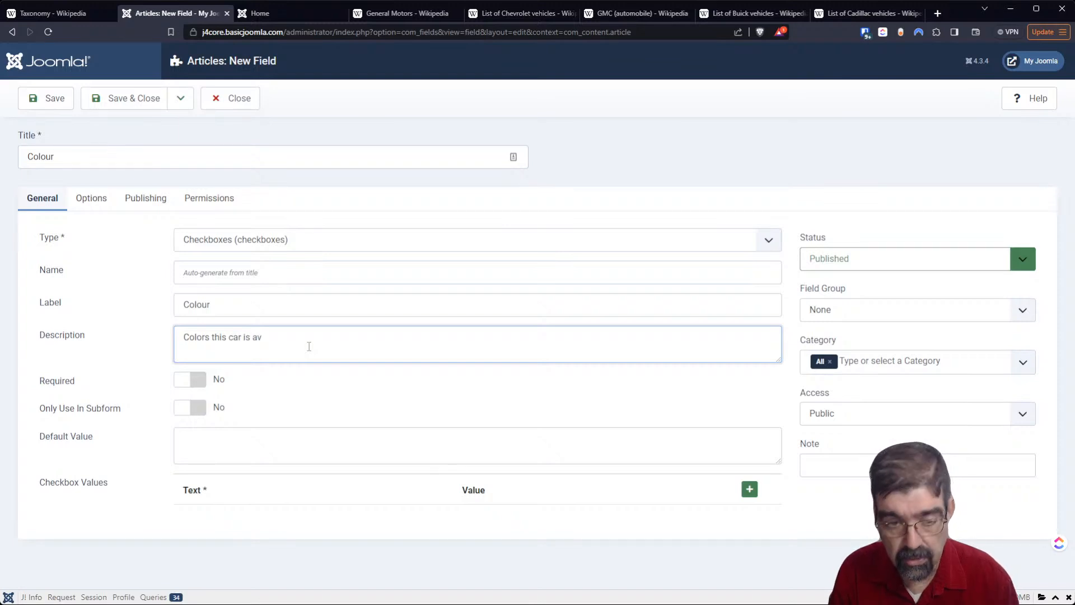
pyautogui.write('ailable in.')
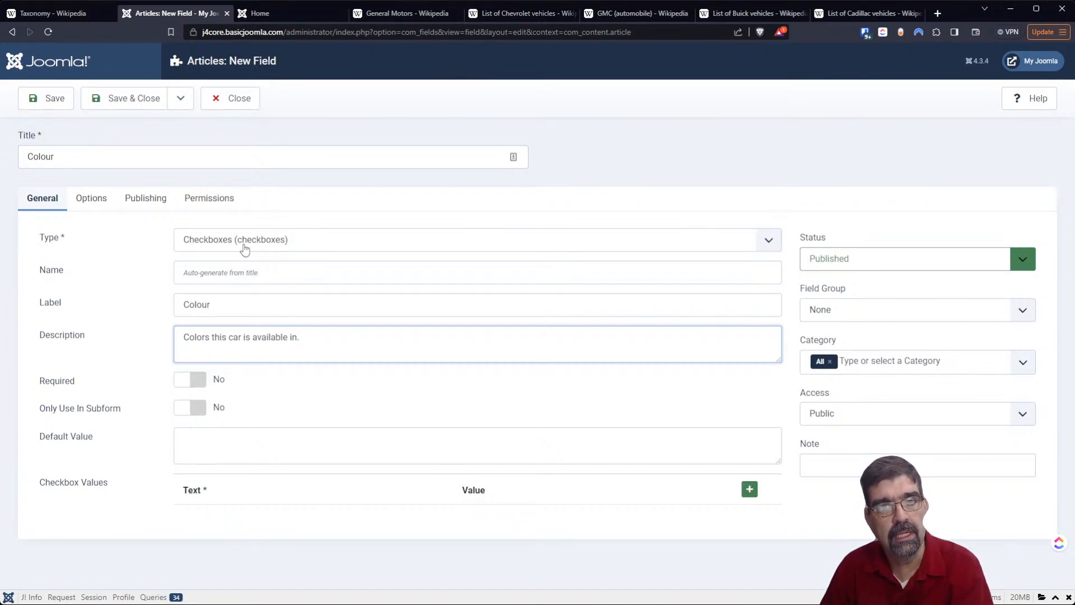
# - Change the Colour field's type to List and assign it to the Car Options field group
pyautogui.click(244, 249)
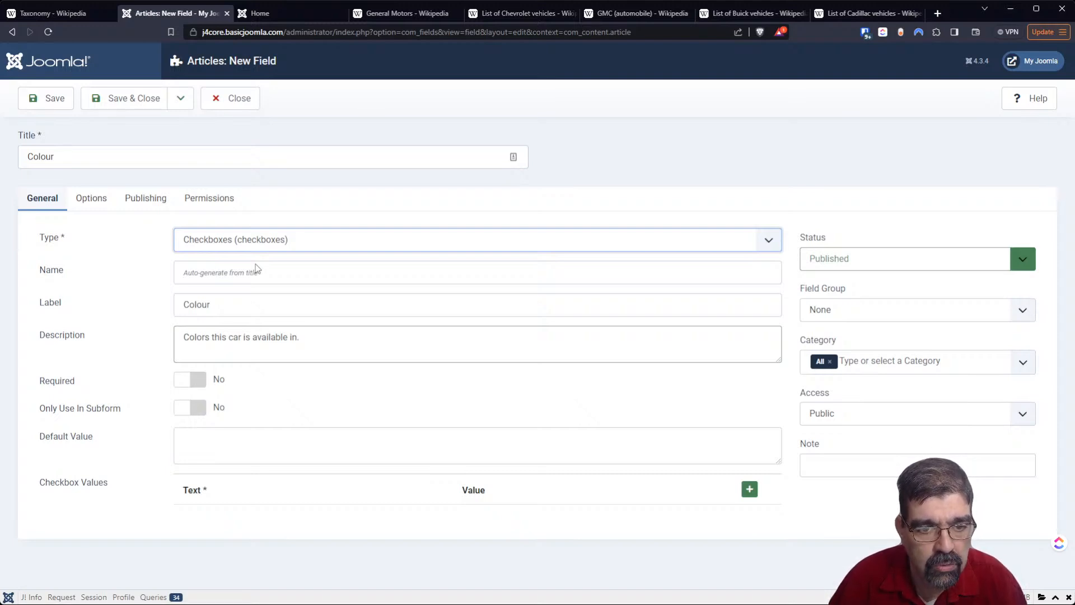
pyautogui.click(222, 317)
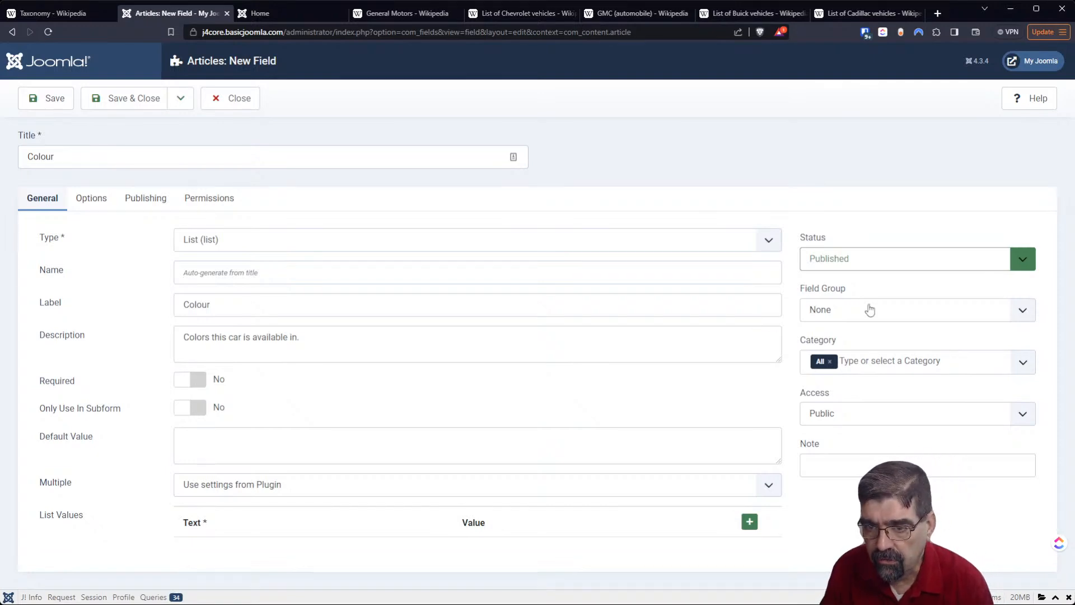
pyautogui.click(876, 318)
pyautogui.click(880, 338)
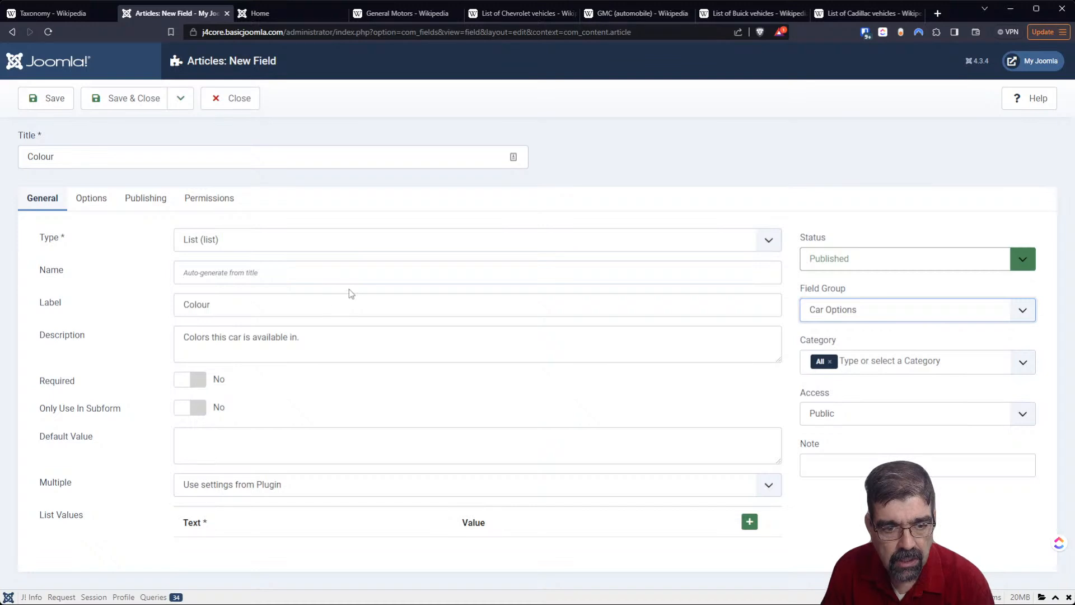
# - Add a first list entry to the Colour field with both text and value "White"
pyautogui.click(750, 522)
pyautogui.click(223, 559)
pyautogui.write('Wahit')
pyautogui.press('BackSpace')
pyautogui.press('BackSpace')
pyautogui.press('BackSpace')
pyautogui.press('BackSpace')
pyautogui.write('hite')
pyautogui.press('Tab')
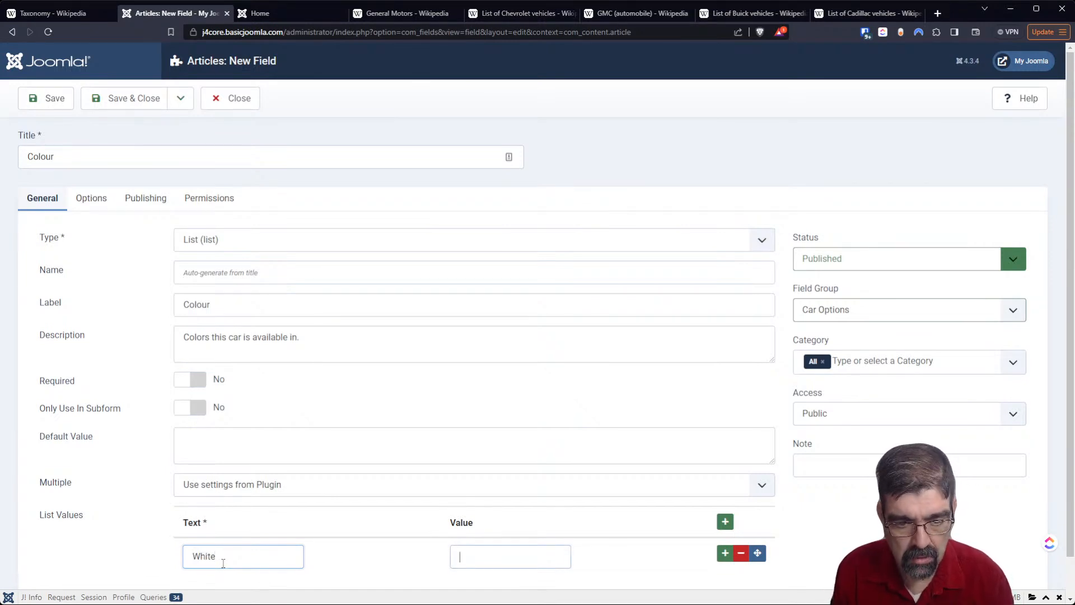
pyautogui.write('White')
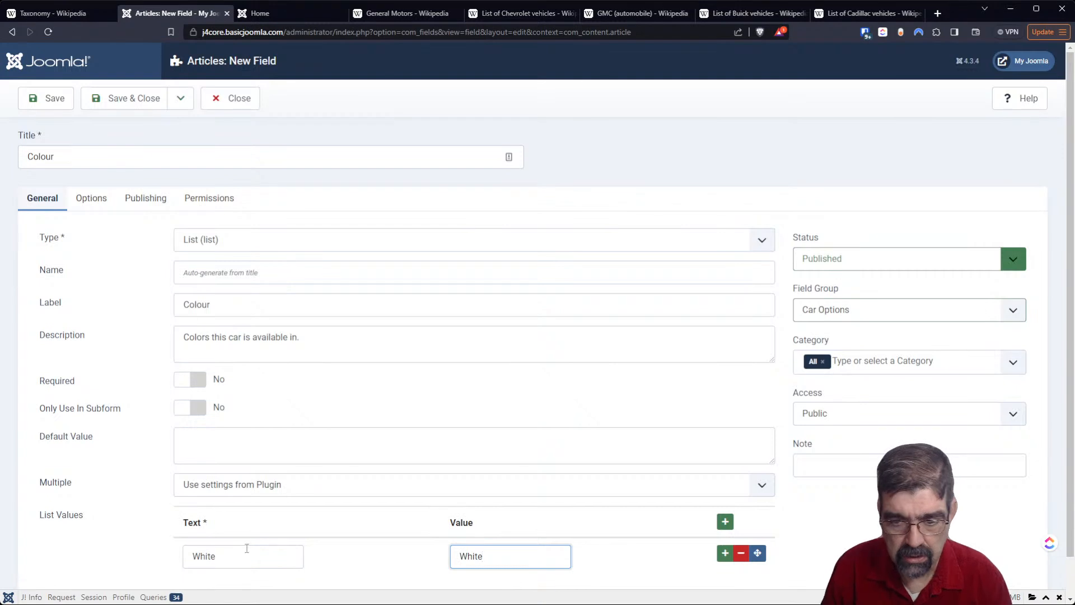
pyautogui.scroll(-1, 223, 563)
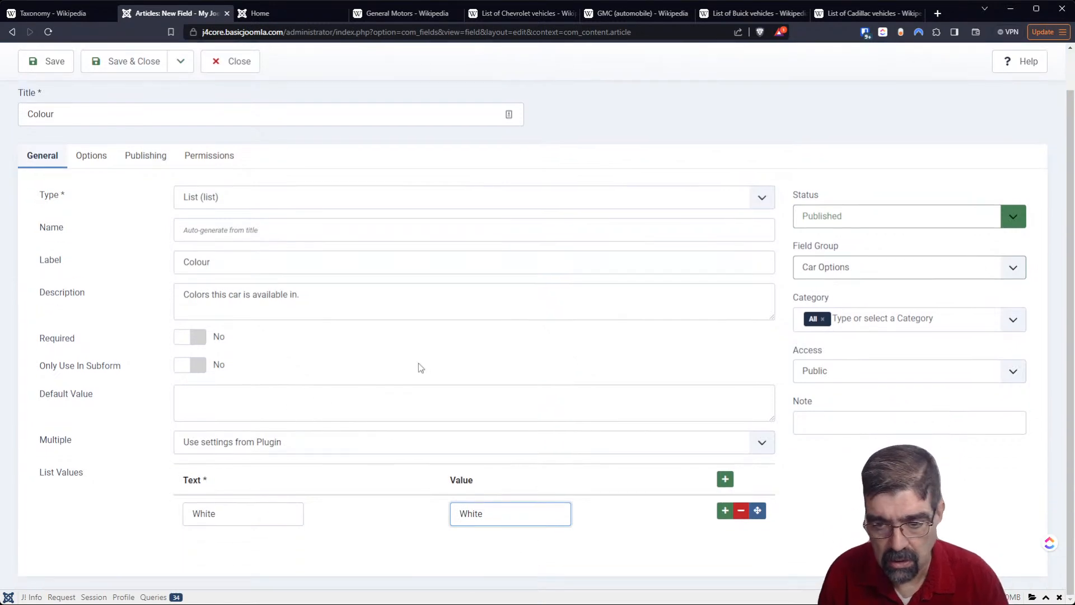
# - Add three more list rows to the Colour field and fill the second entry's text and value with "Red"
pyautogui.click(725, 511)
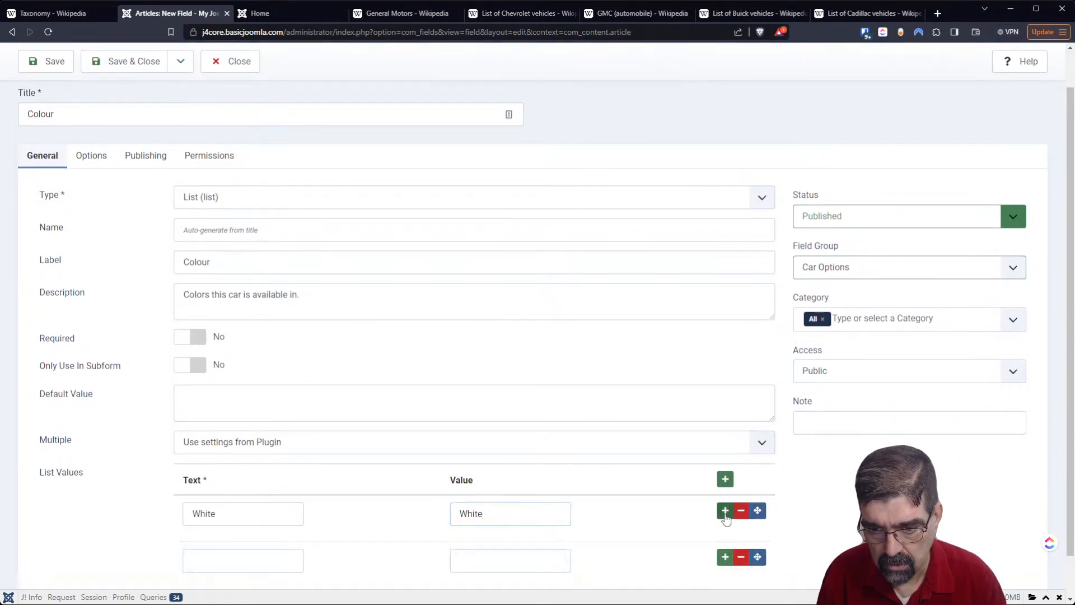
pyautogui.click(725, 478)
pyautogui.scroll(-2, 795, 476)
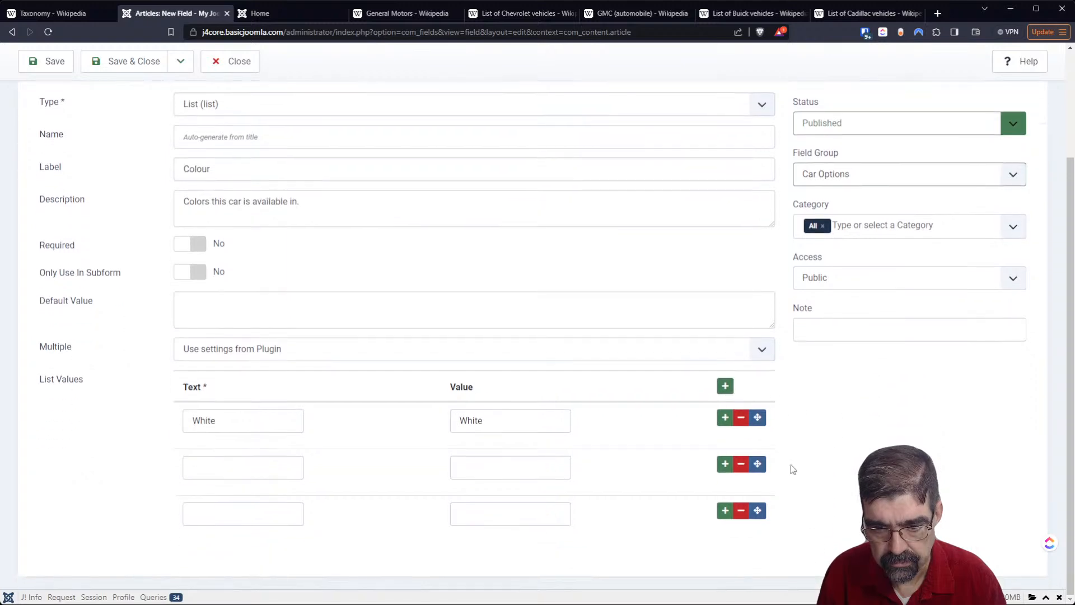
pyautogui.click(725, 386)
pyautogui.click(238, 464)
pyautogui.write('Red')
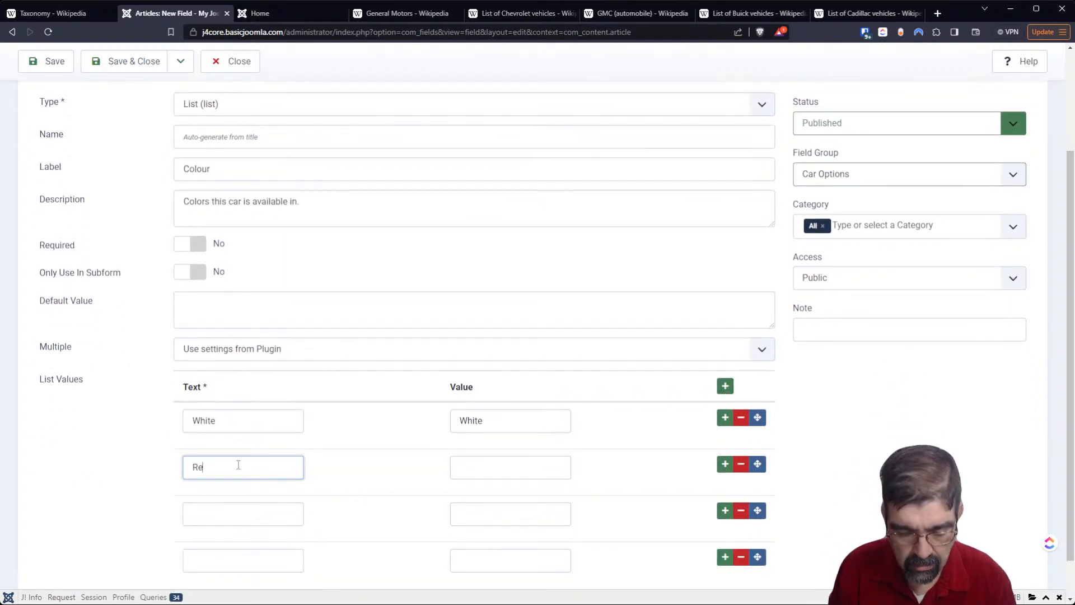
pyautogui.press('Tab')
pyautogui.write('Red')
pyautogui.press('Tab')
pyautogui.press('Tab')
pyautogui.press('Tab')
pyautogui.press('Tab')
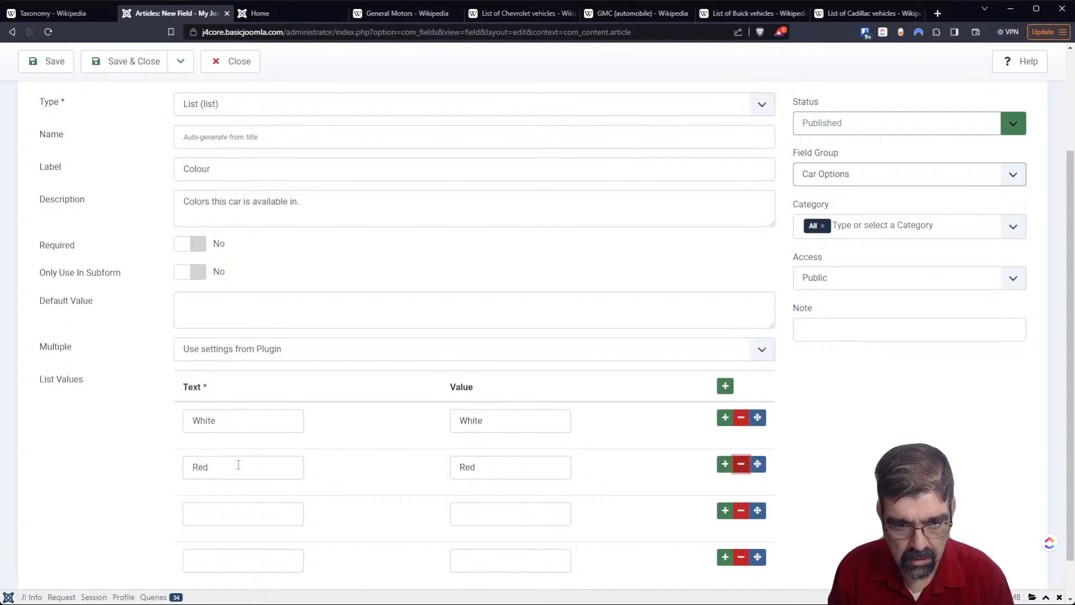
# - Fill the two empty list entries of the Colour field with "Blue" and "Orange" as both text and value
pyautogui.click(216, 517)
pyautogui.write('Blue')
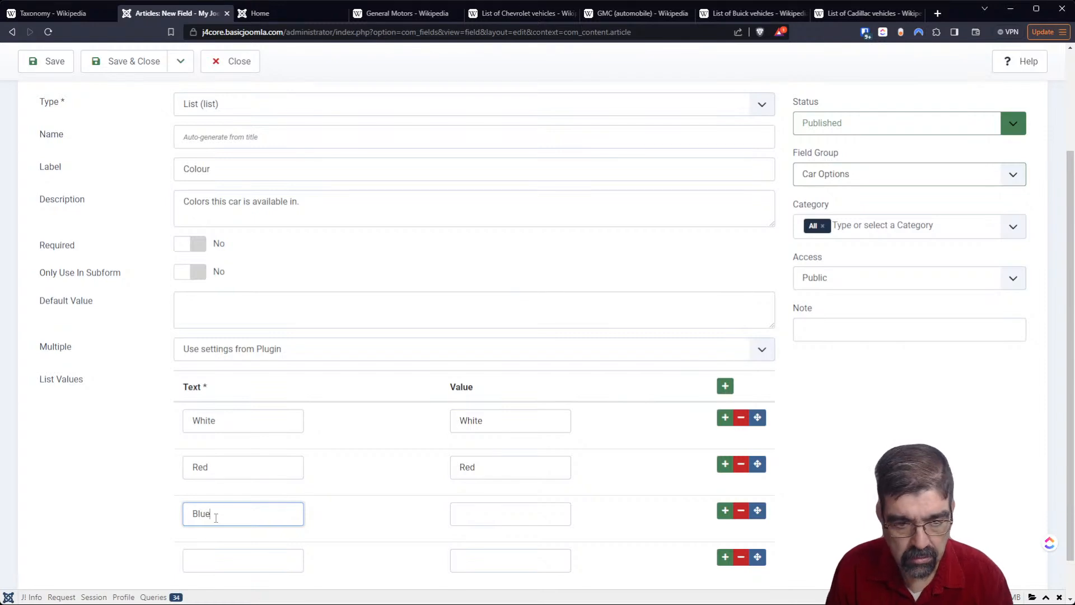
pyautogui.click(516, 509)
pyautogui.write('Blue')
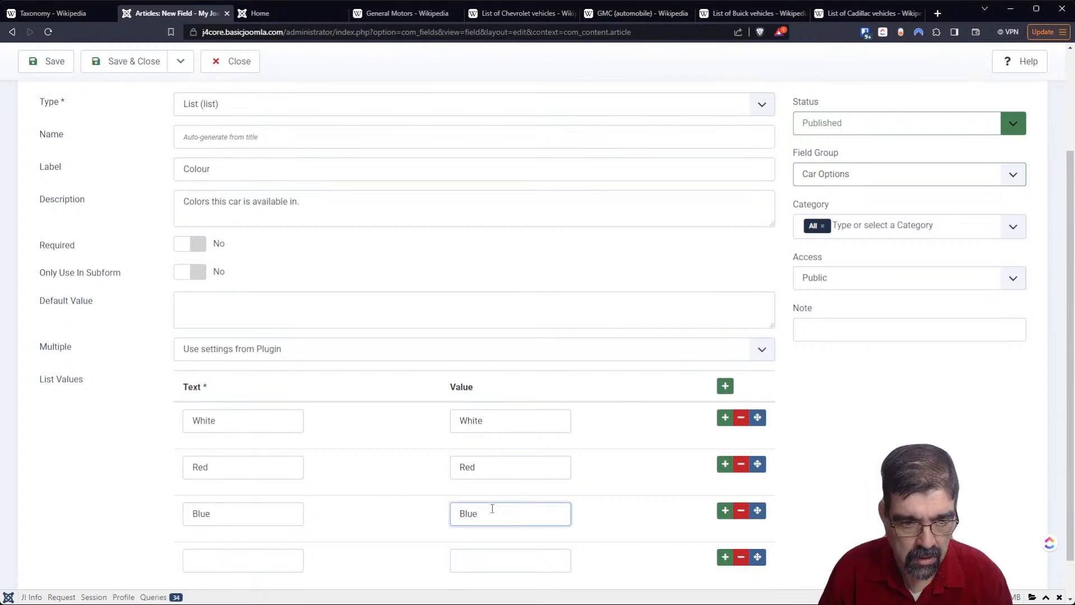
pyautogui.click(282, 552)
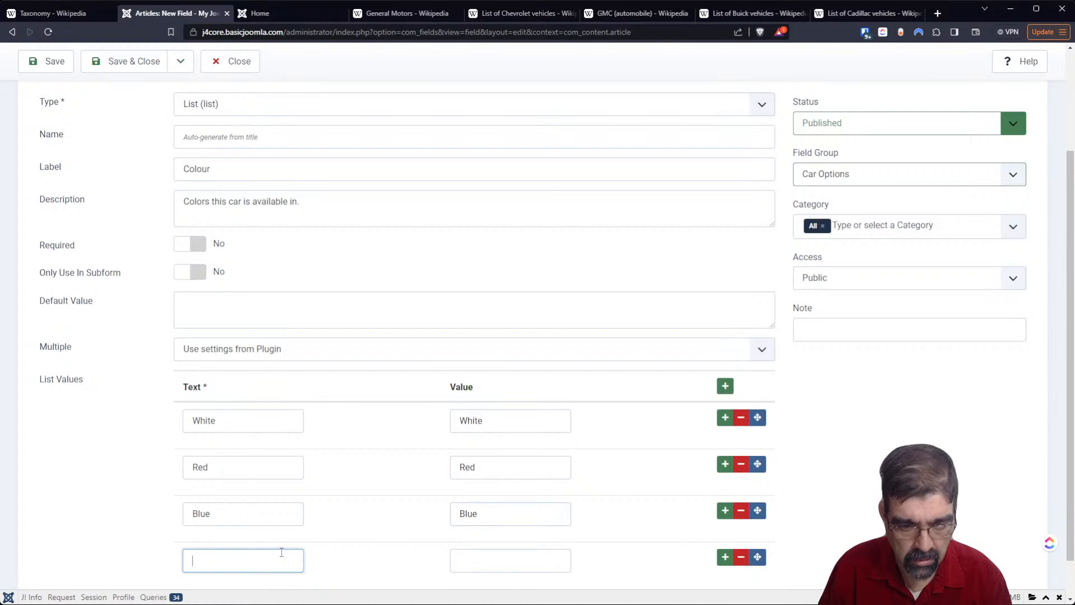
pyautogui.write('Orange')
pyautogui.press('Tab')
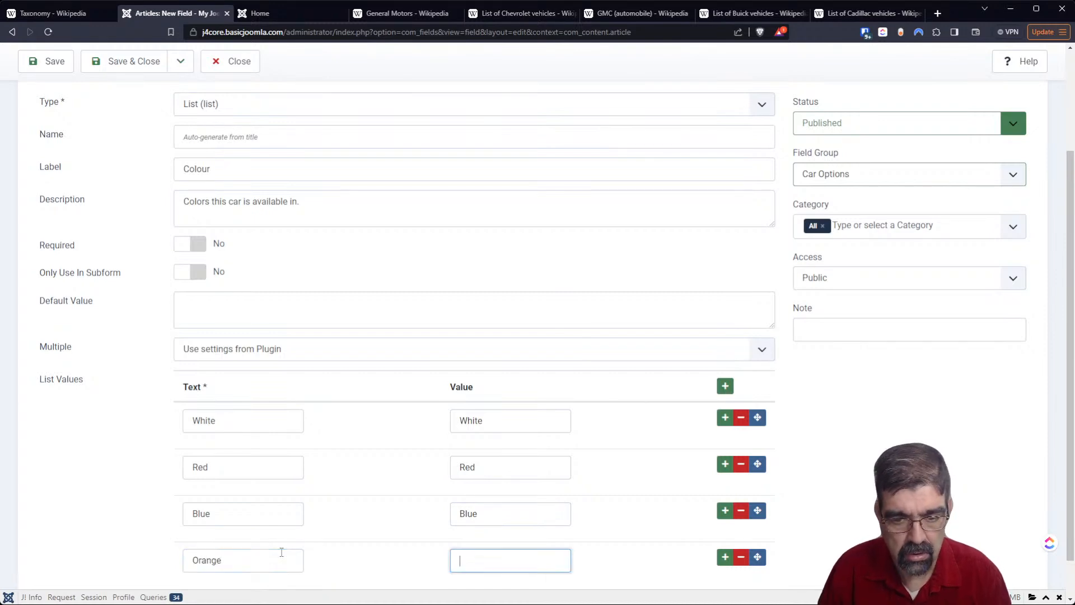
pyautogui.write('Orange')
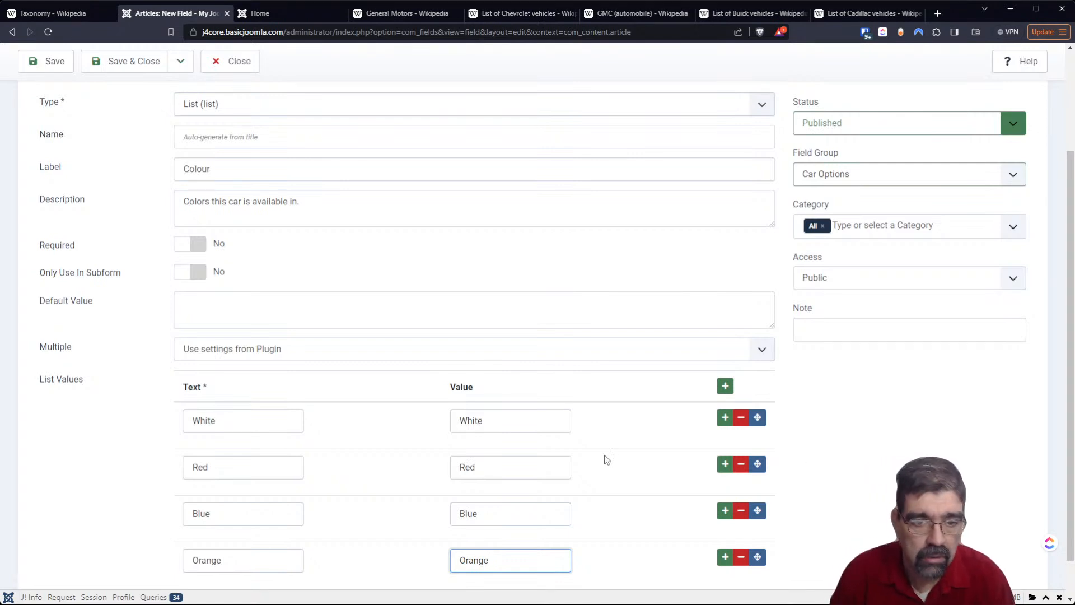
# - Set the Colour field's Multiple setting to Yes so several colours can be selected
pyautogui.click(239, 348)
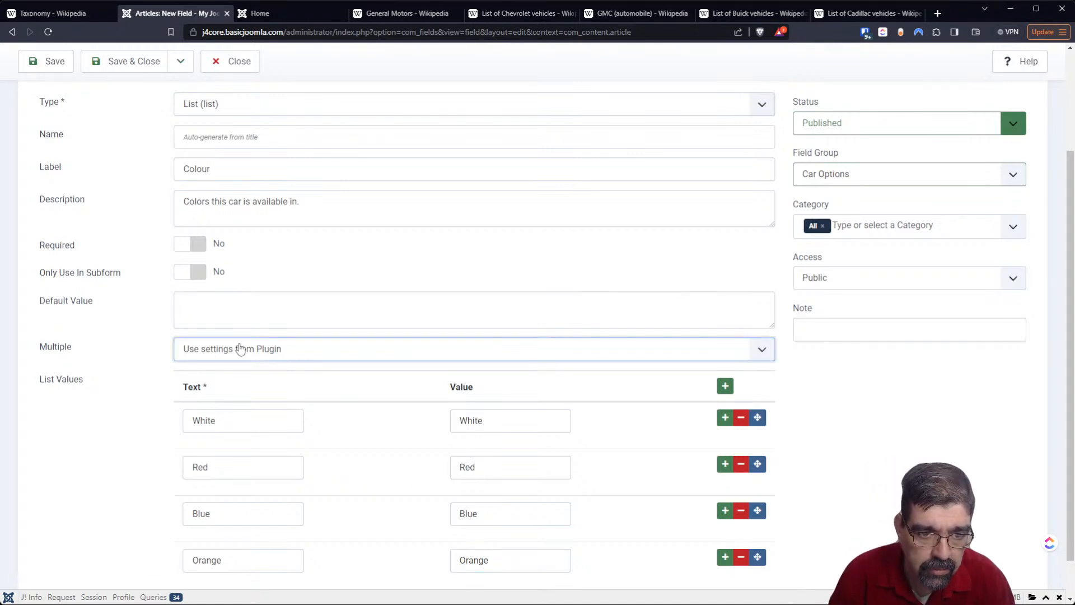
pyautogui.click(236, 378)
pyautogui.scroll(-1, 916, 445)
pyautogui.scroll(4, 915, 451)
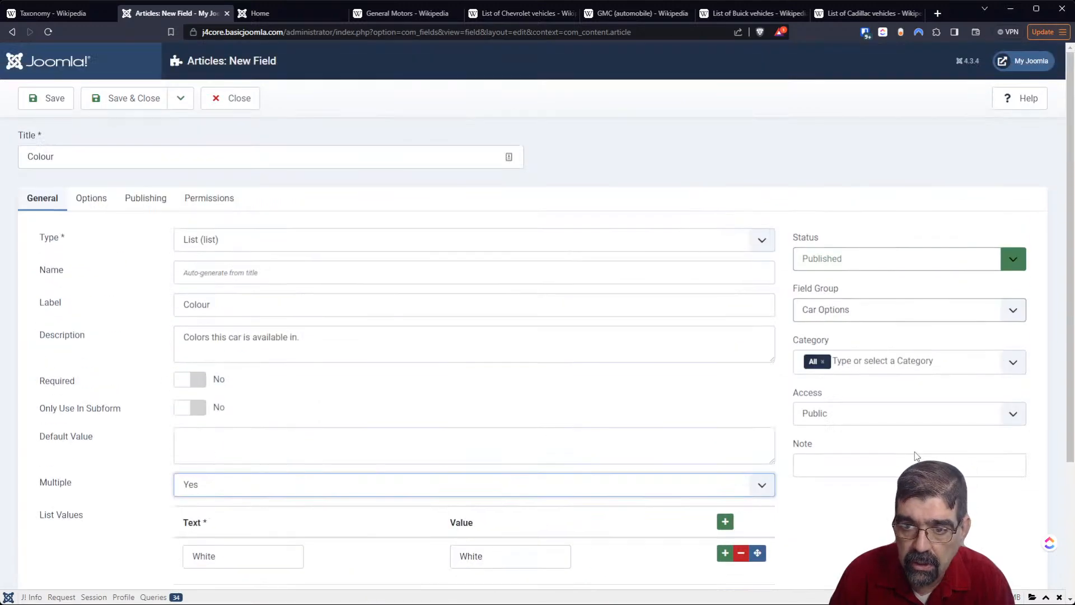
pyautogui.scroll(-3, 501, 359)
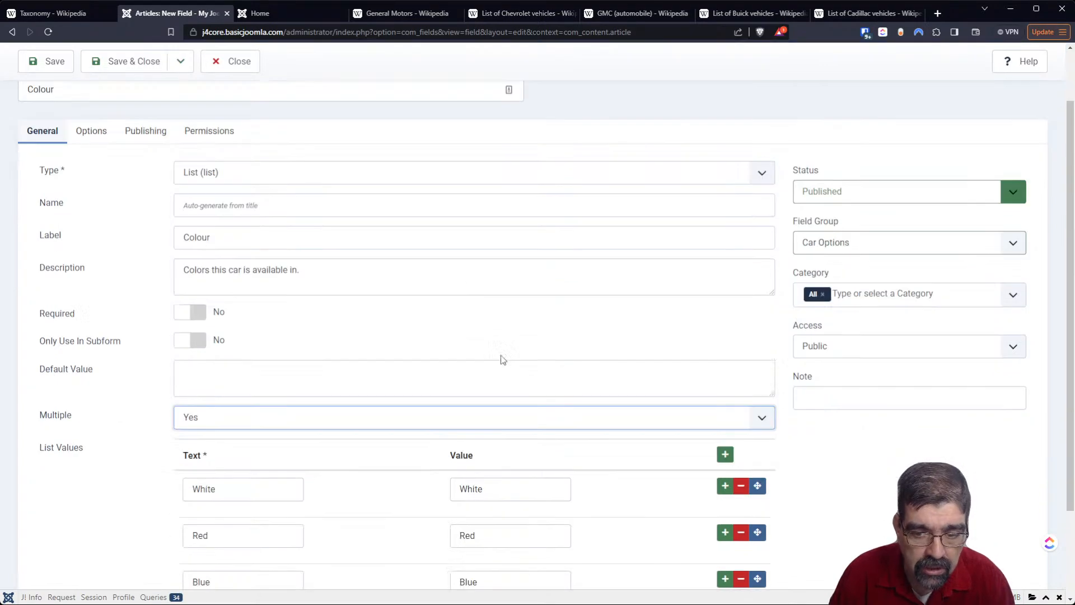
pyautogui.scroll(3, 503, 360)
# - Examine the form and display options available for the Colour field
pyautogui.click(95, 198)
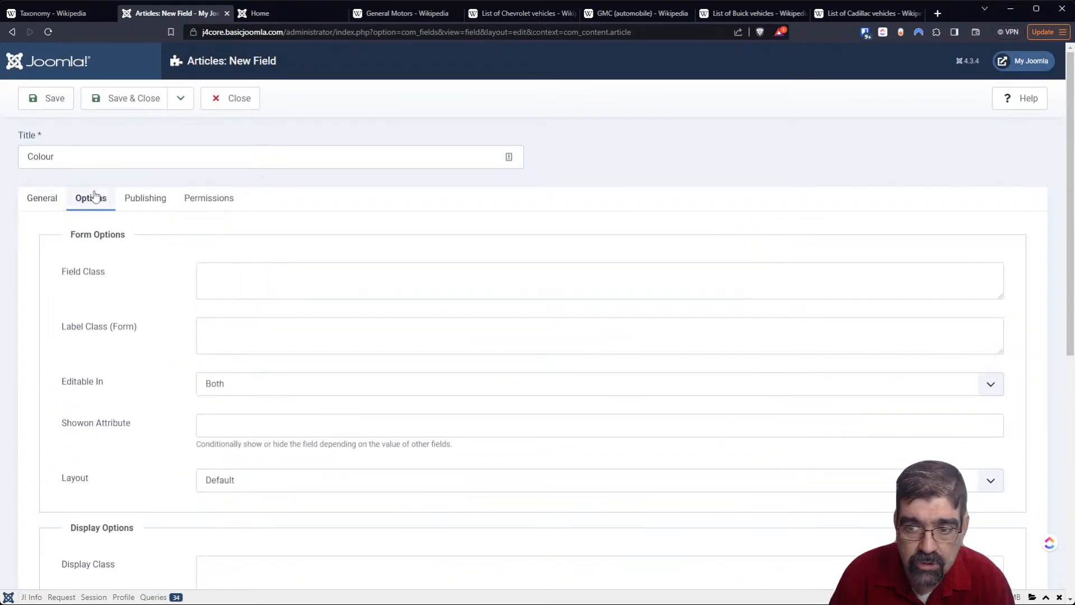
pyautogui.scroll(-3, 230, 257)
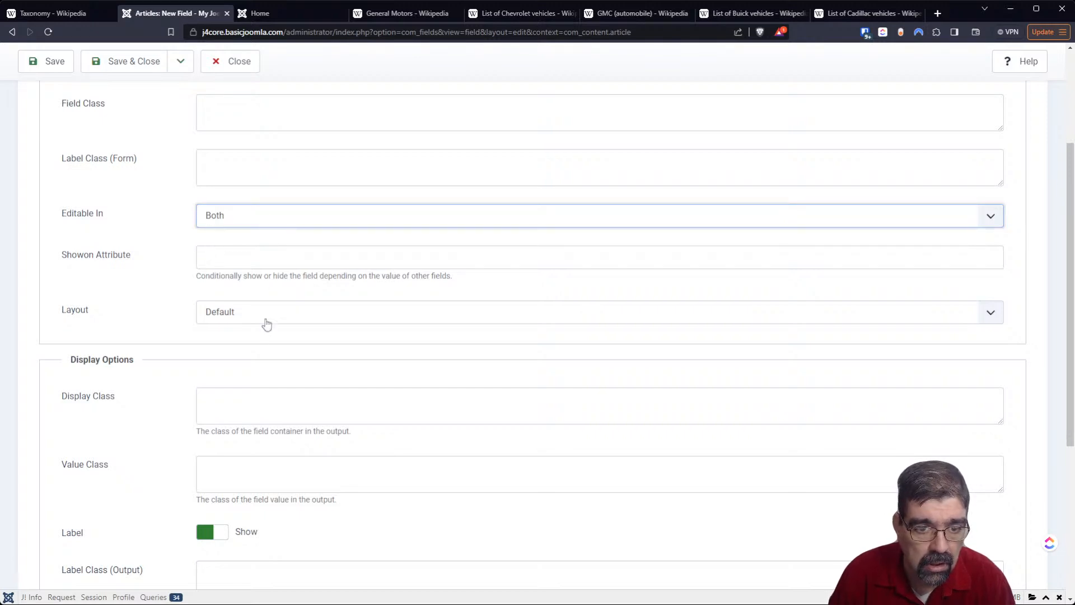
pyautogui.scroll(-3, 290, 407)
pyautogui.scroll(-2, 289, 412)
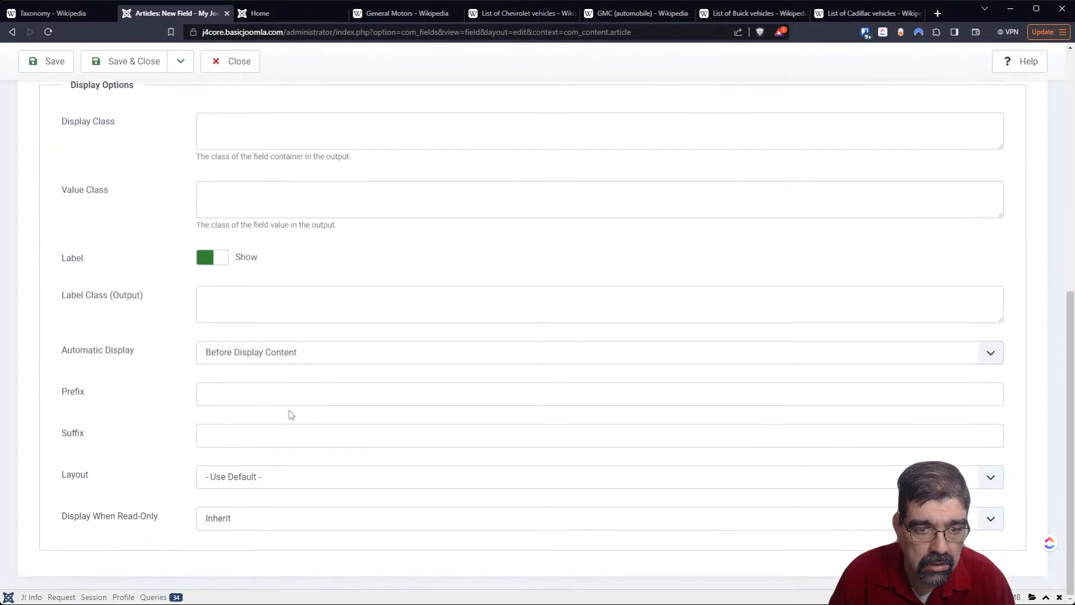
pyautogui.scroll(7, 290, 411)
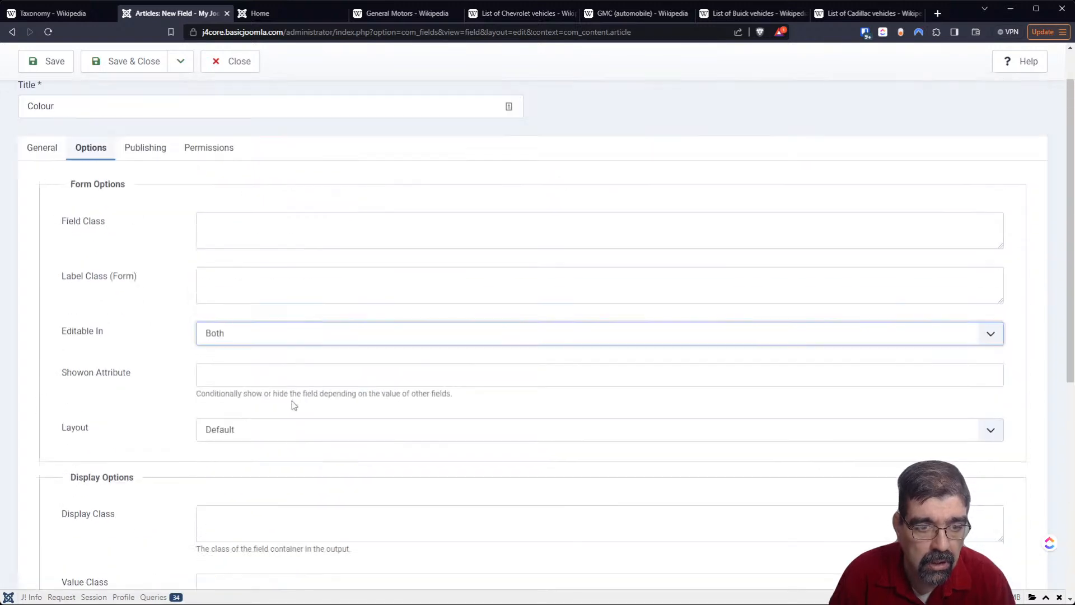
# - Check the category choices for the Colour field, keep All assigned, and save and close the field
pyautogui.click(53, 197)
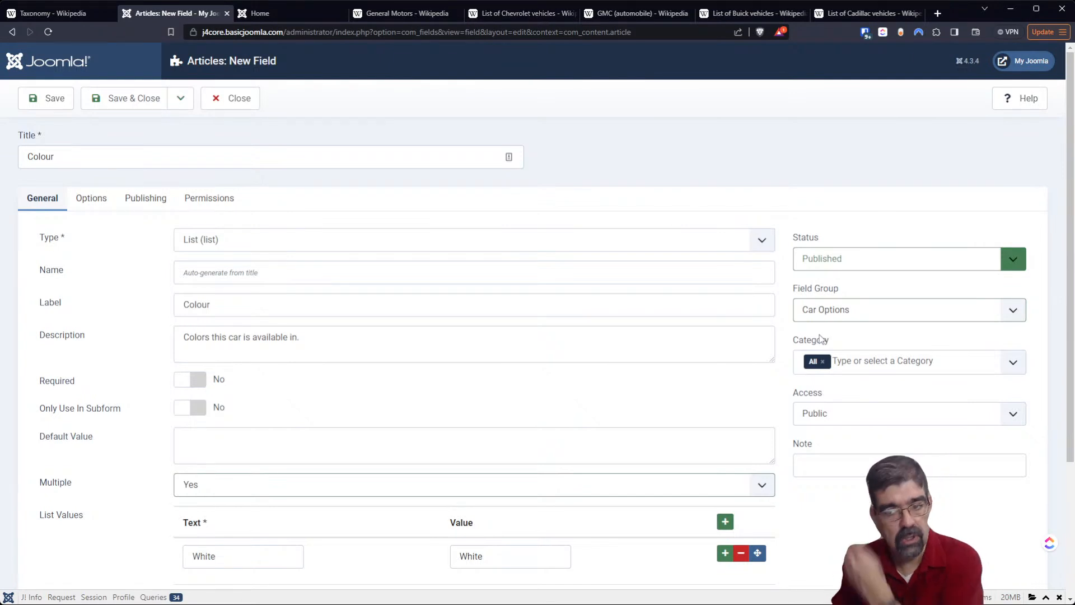
pyautogui.click(898, 367)
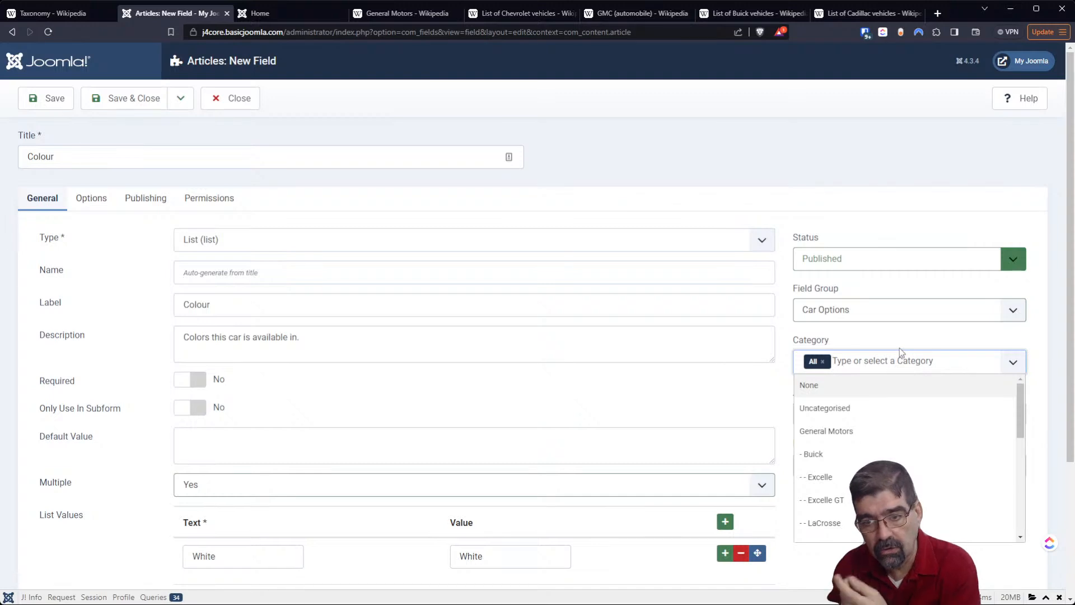
pyautogui.click(736, 192)
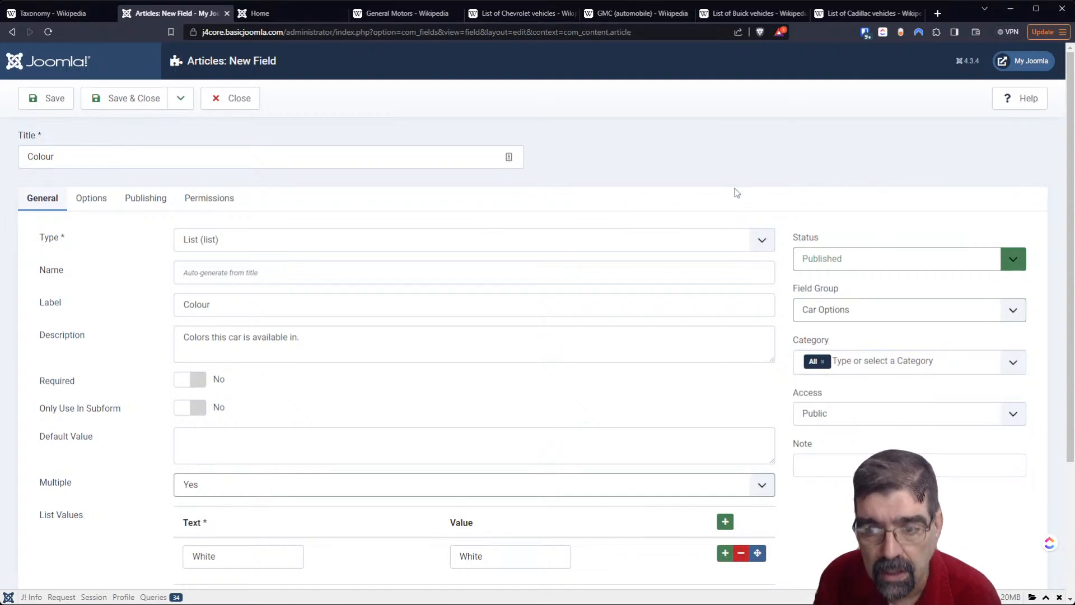
pyautogui.click(160, 103)
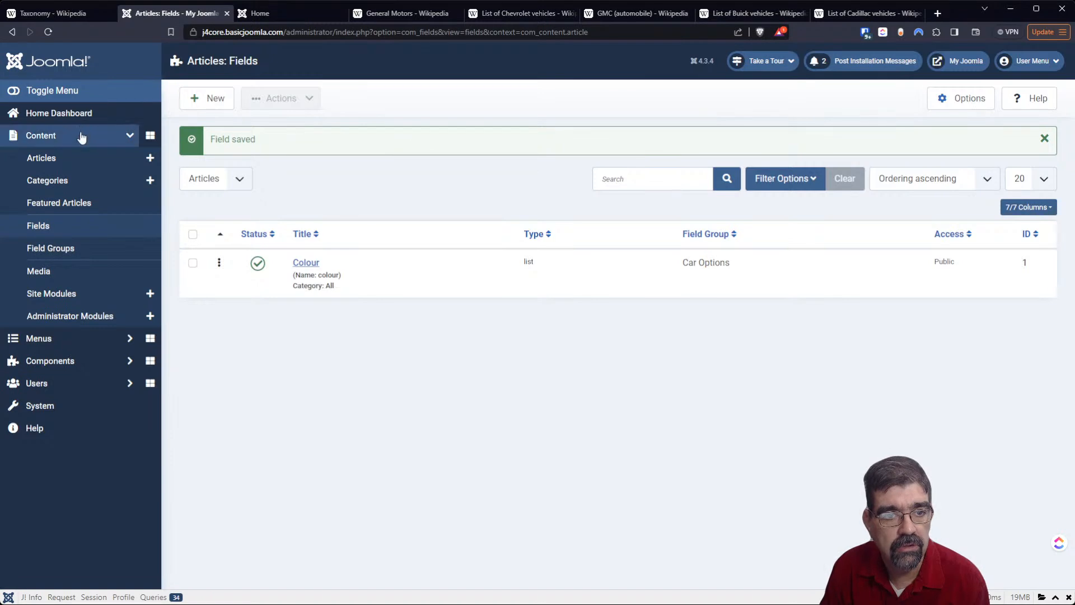
# - Select White as the Colour car option in the Excelle article, and save and close it
pyautogui.click(56, 157)
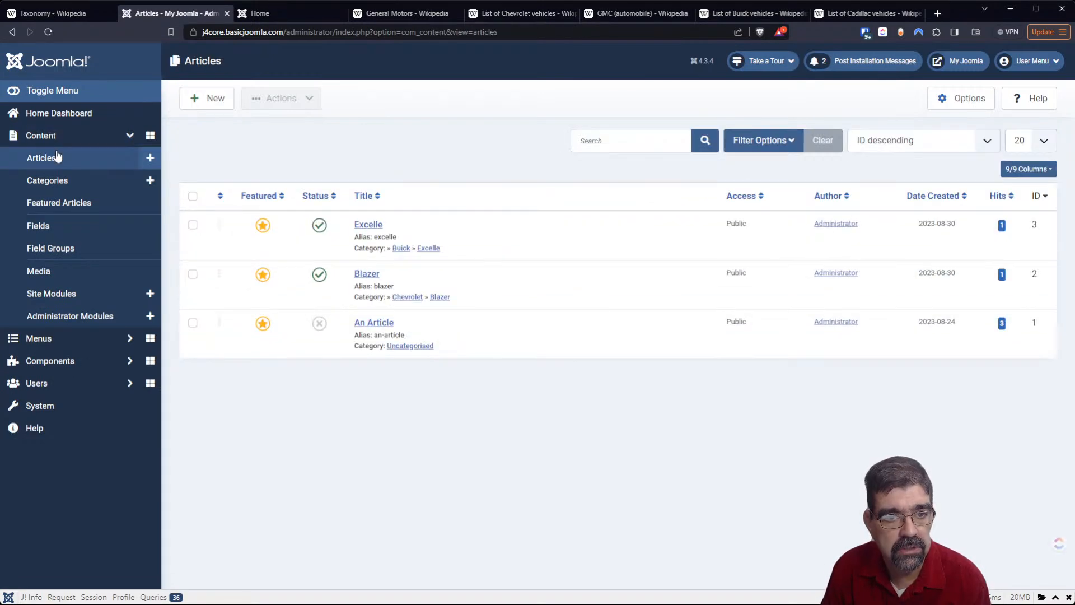
pyautogui.click(371, 226)
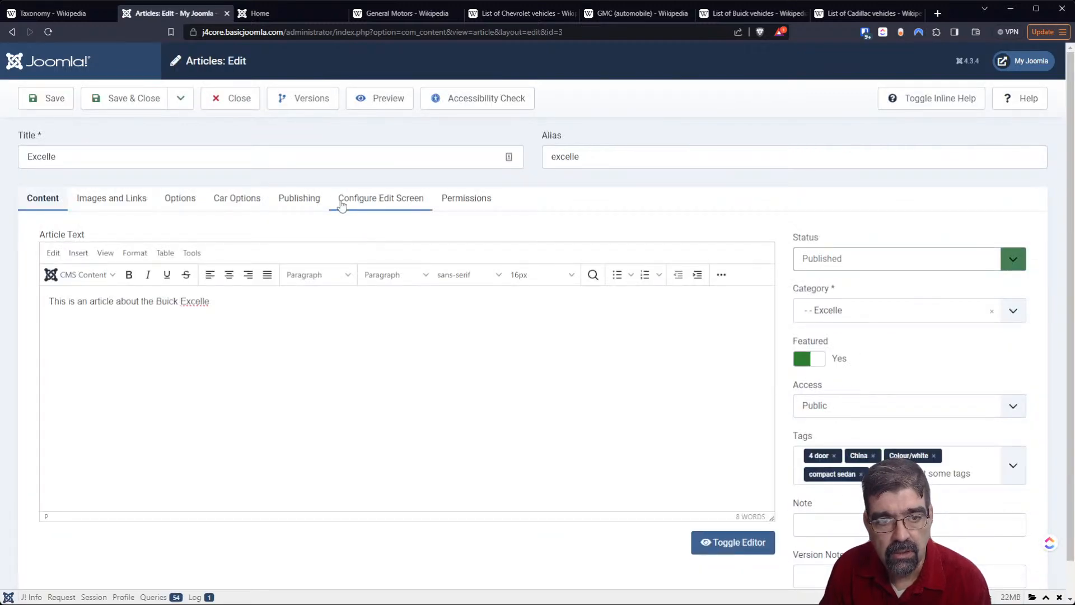
pyautogui.click(244, 203)
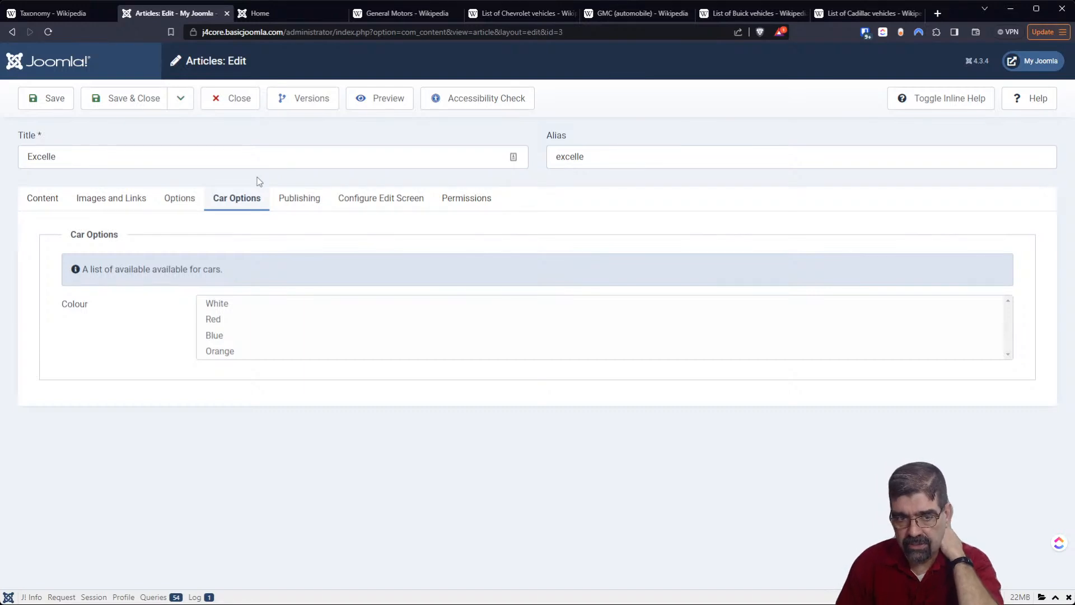
pyautogui.click(262, 305)
pyautogui.click(118, 99)
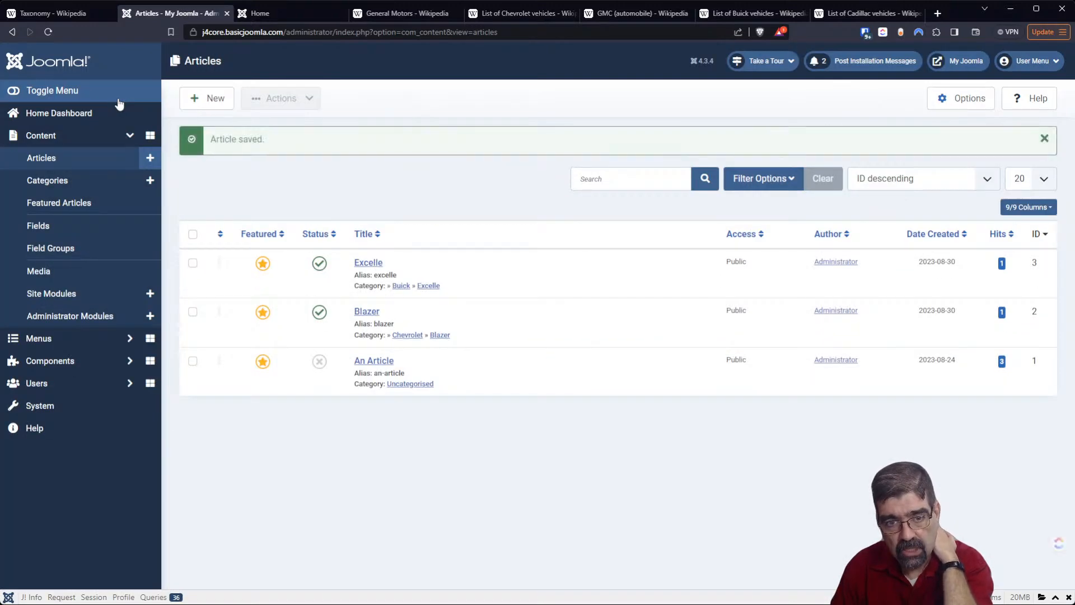
# - Select White as the Colour car option in the Blazer article, and save and close it
pyautogui.click(365, 312)
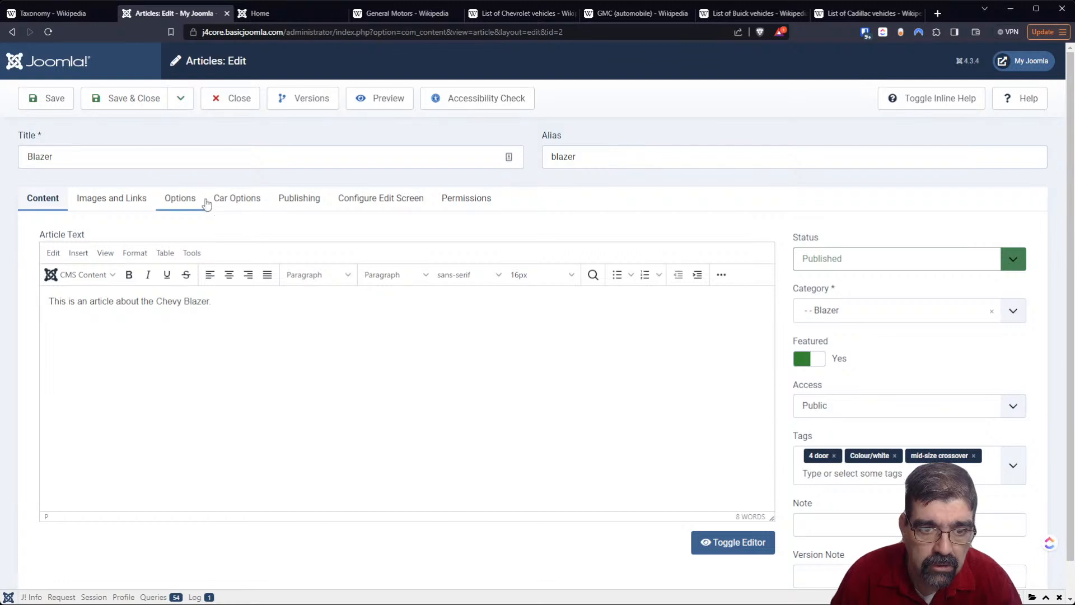
pyautogui.click(235, 201)
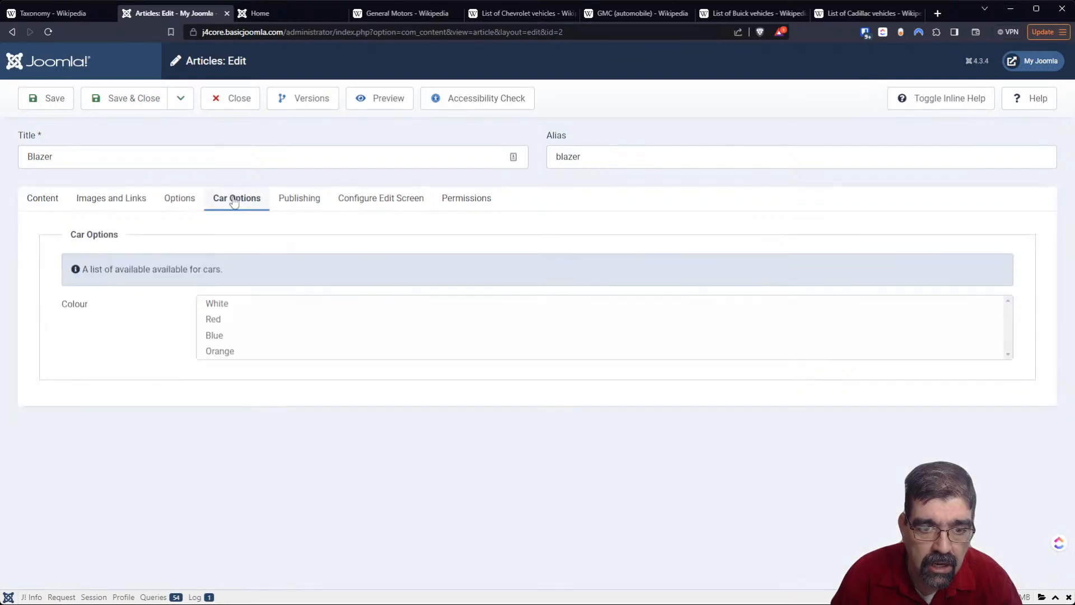
pyautogui.click(224, 311)
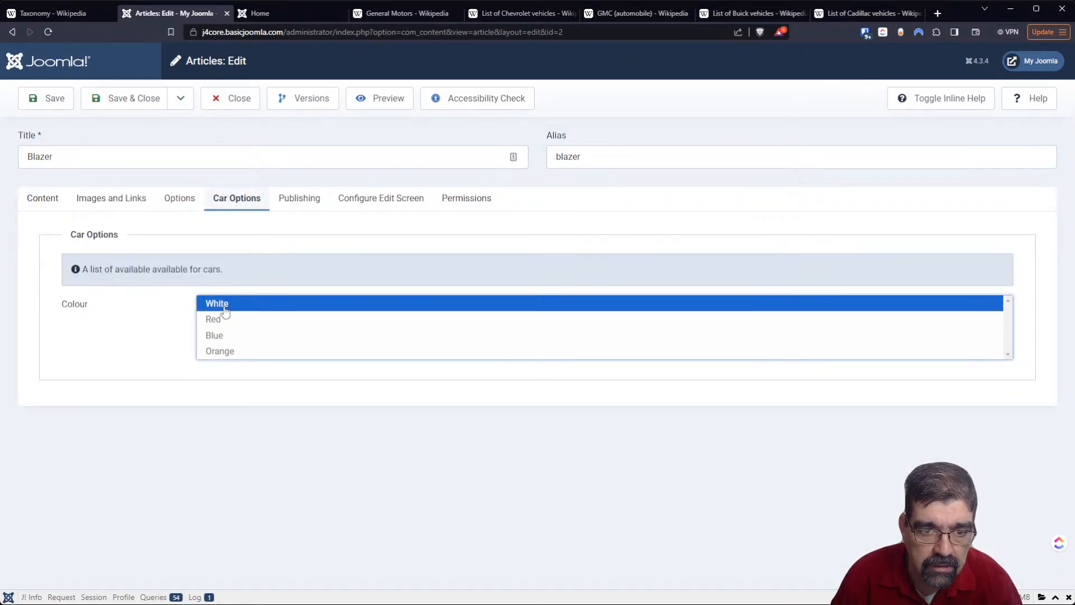
pyautogui.click(124, 100)
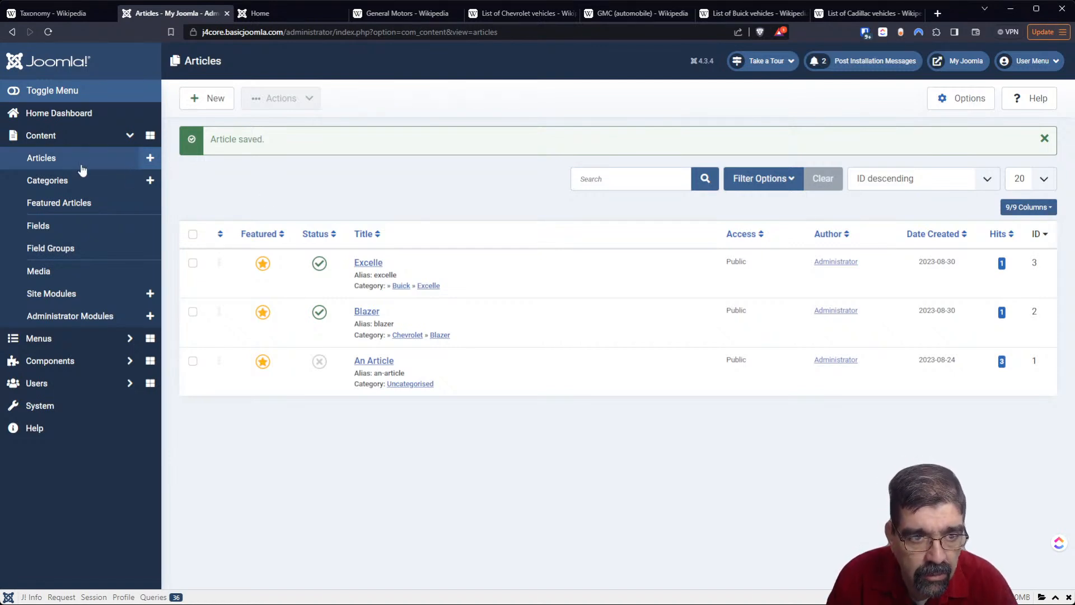
# - Check the Car Options fields offered in a new article and leave the article without creating it
pyautogui.click(141, 162)
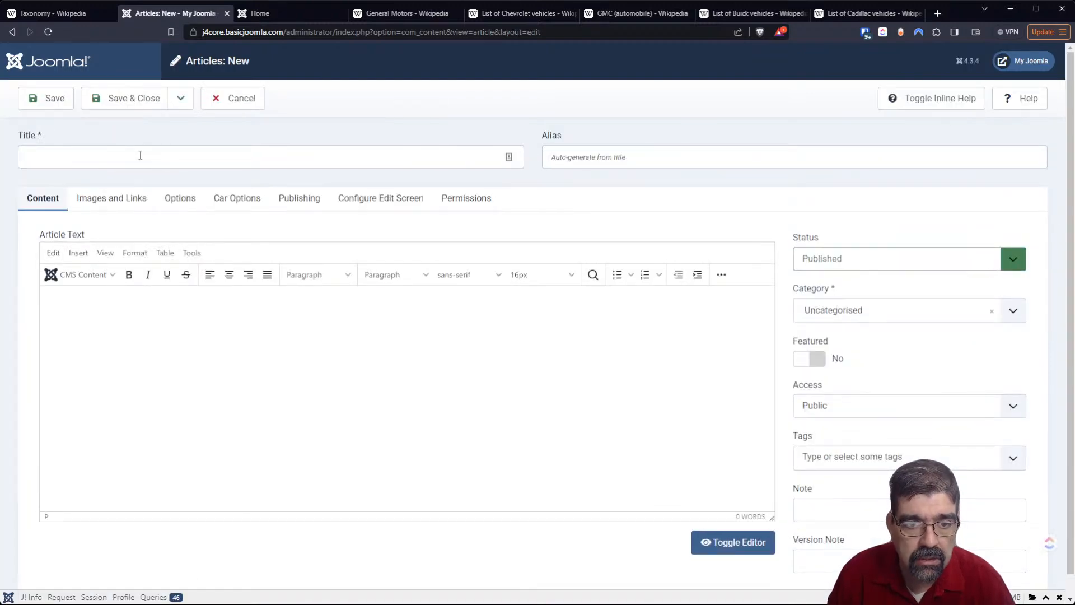
pyautogui.click(243, 204)
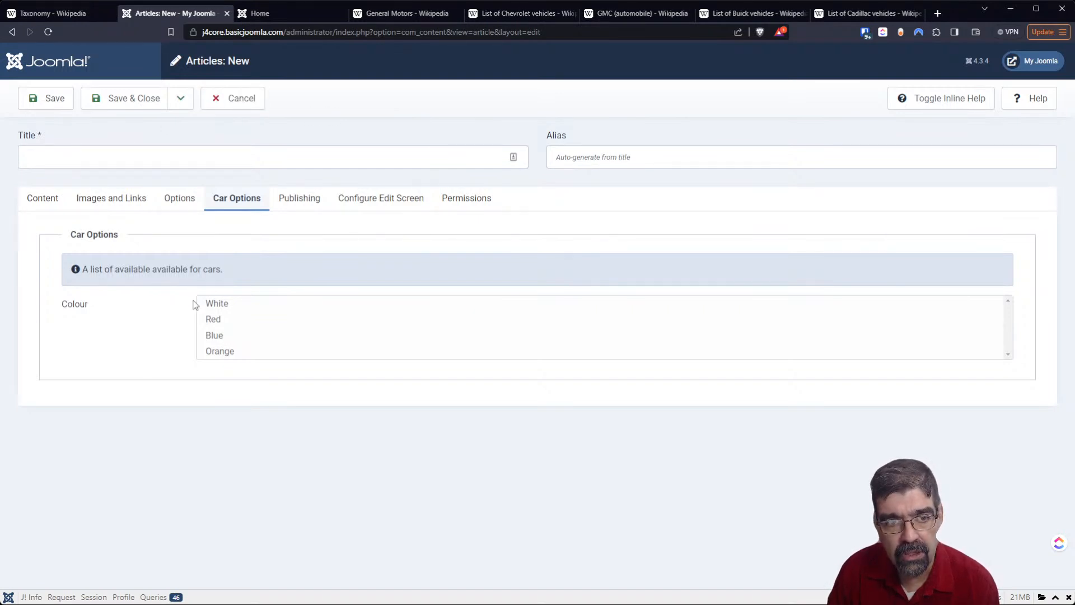
pyautogui.click(150, 101)
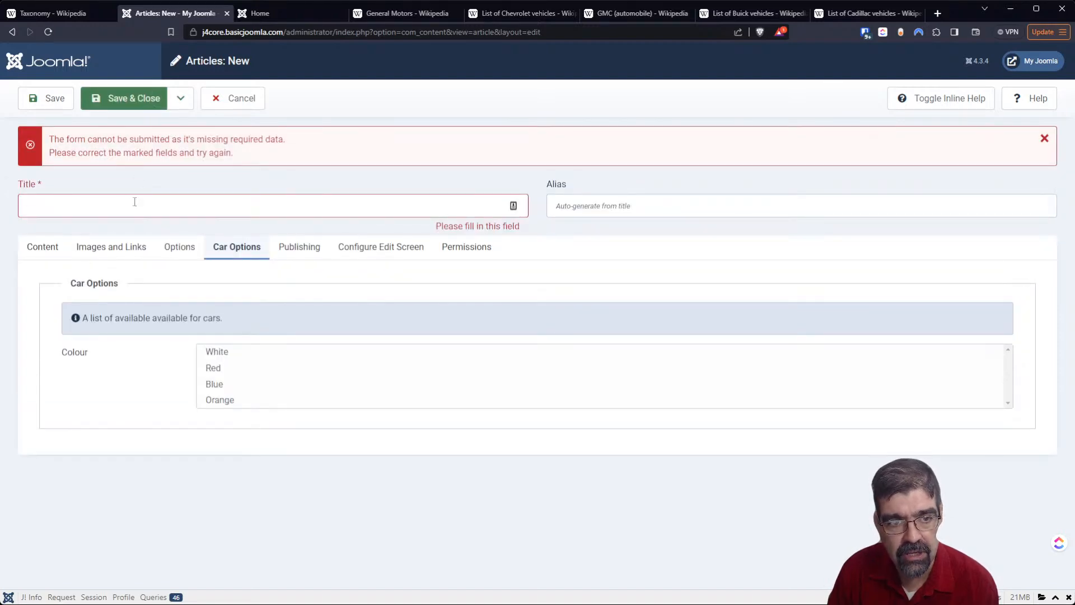
pyautogui.click(230, 97)
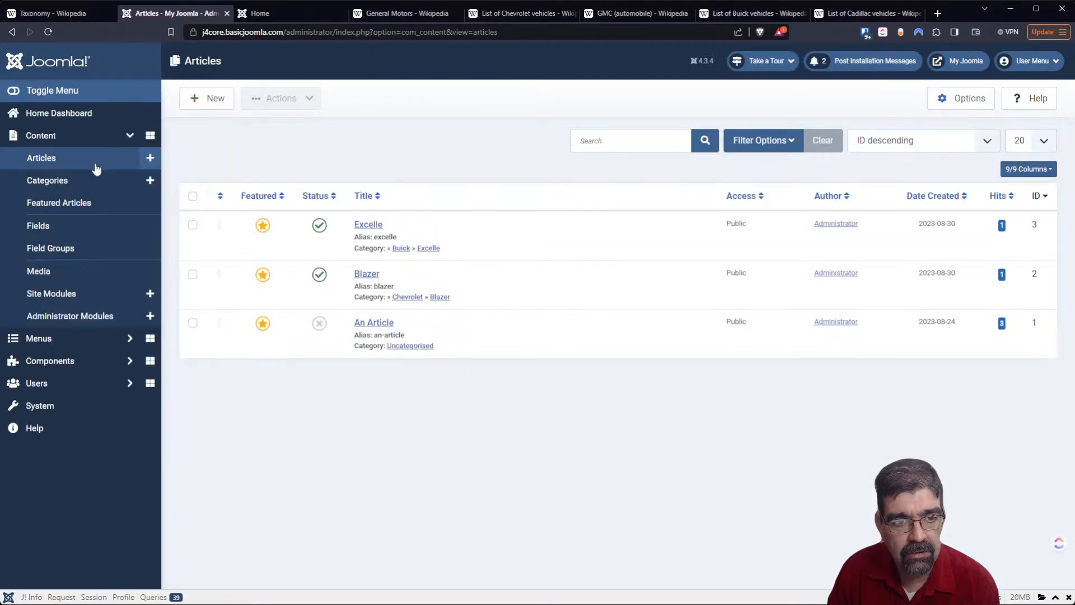
# - View the GM menu item's settings in the Main Menu and close it without changes
pyautogui.click(79, 338)
pyautogui.click(62, 265)
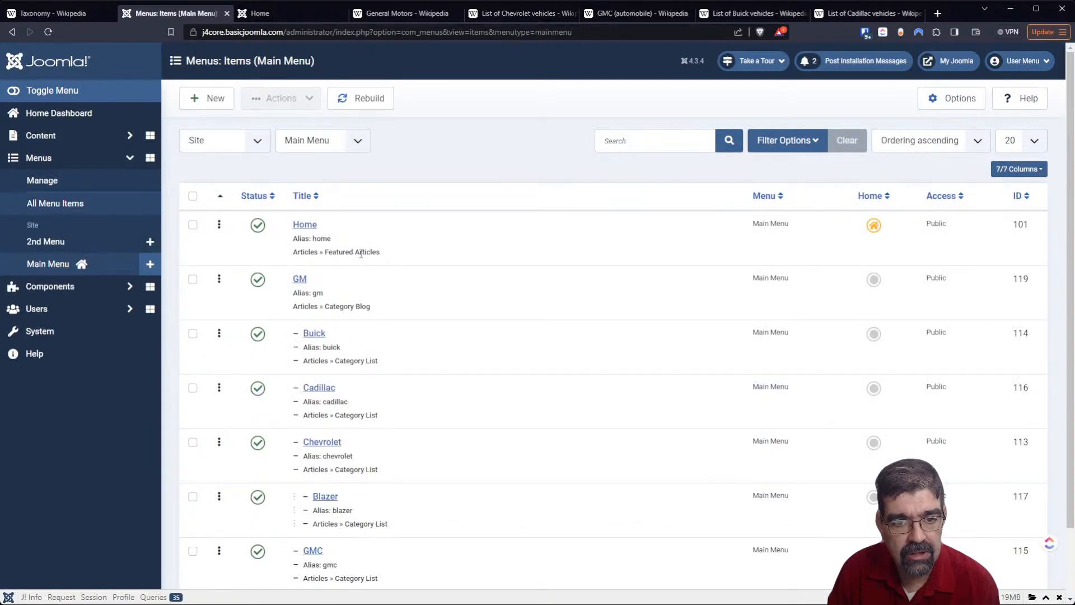
pyautogui.click(301, 279)
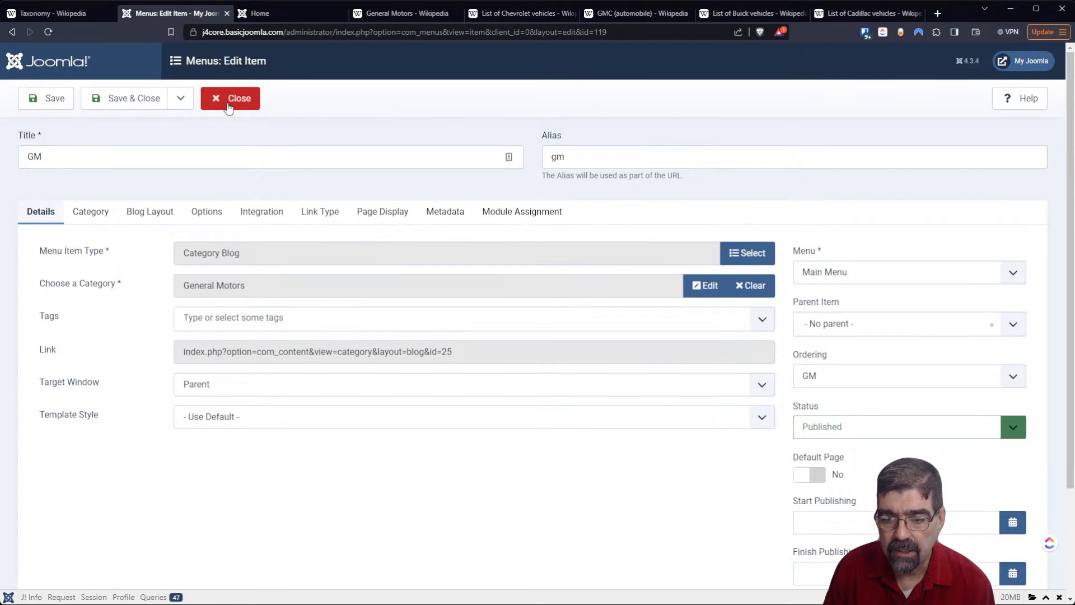
pyautogui.click(229, 107)
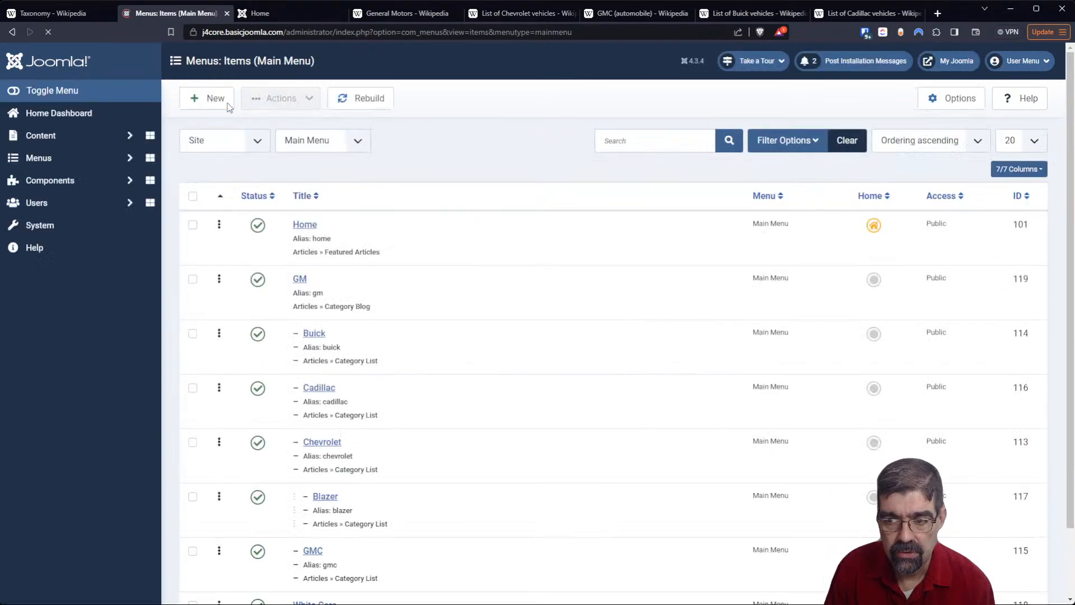
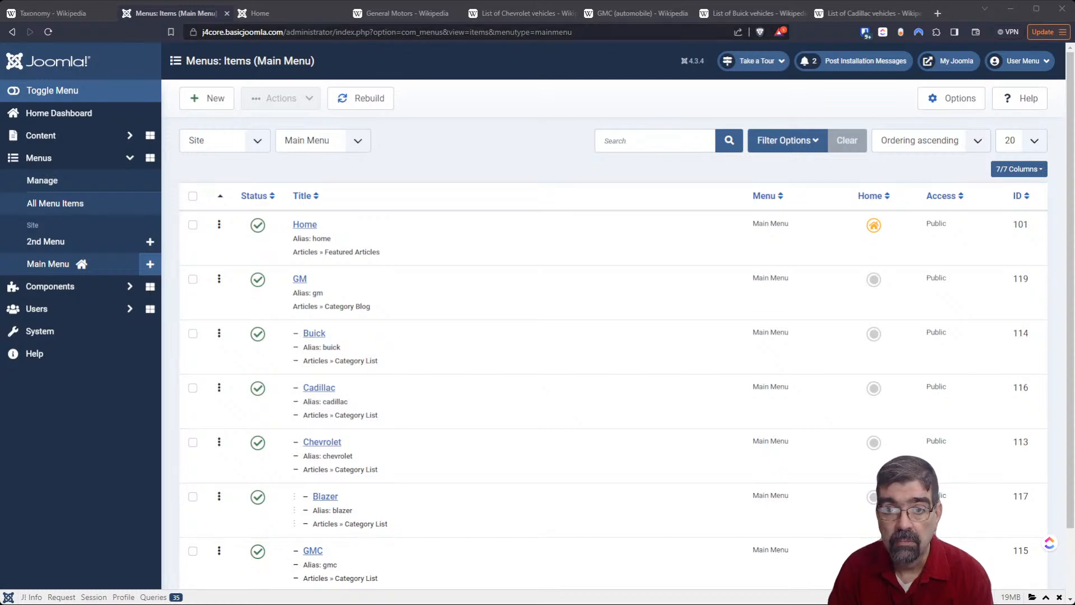
# - Open the joomlaforever.com article "Useful Joomla resources - Where to get inspiration for Joomla sites" in a new browser tab
pyautogui.click(937, 13)
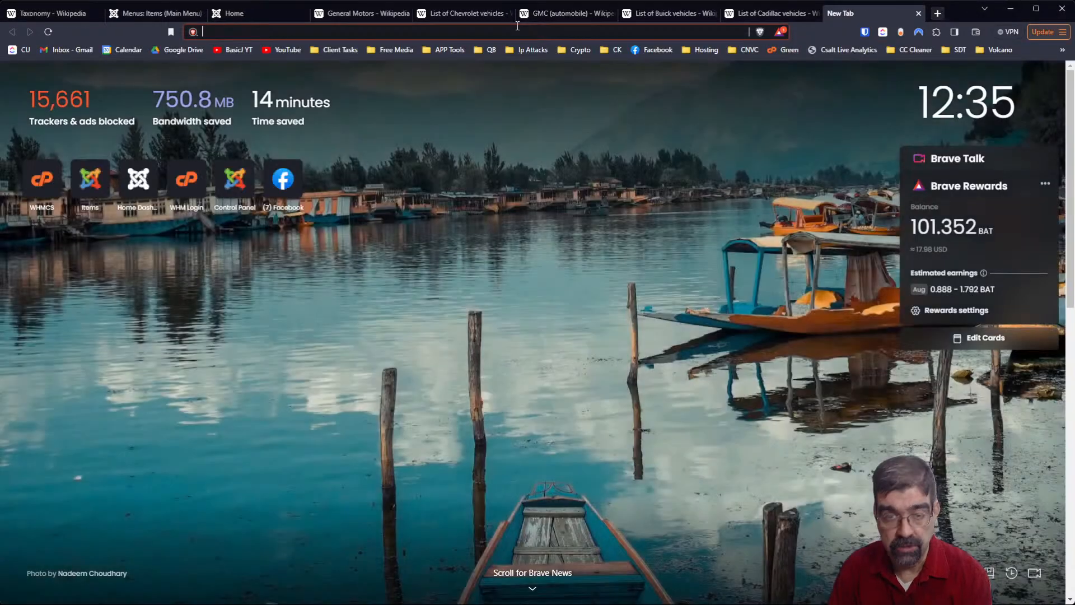
pyautogui.write('https://joomlaforever.com/quick-tips/useful-joomla-resources-where-to-get-inspiration-for-joomla-sites')
pyautogui.press('Return')
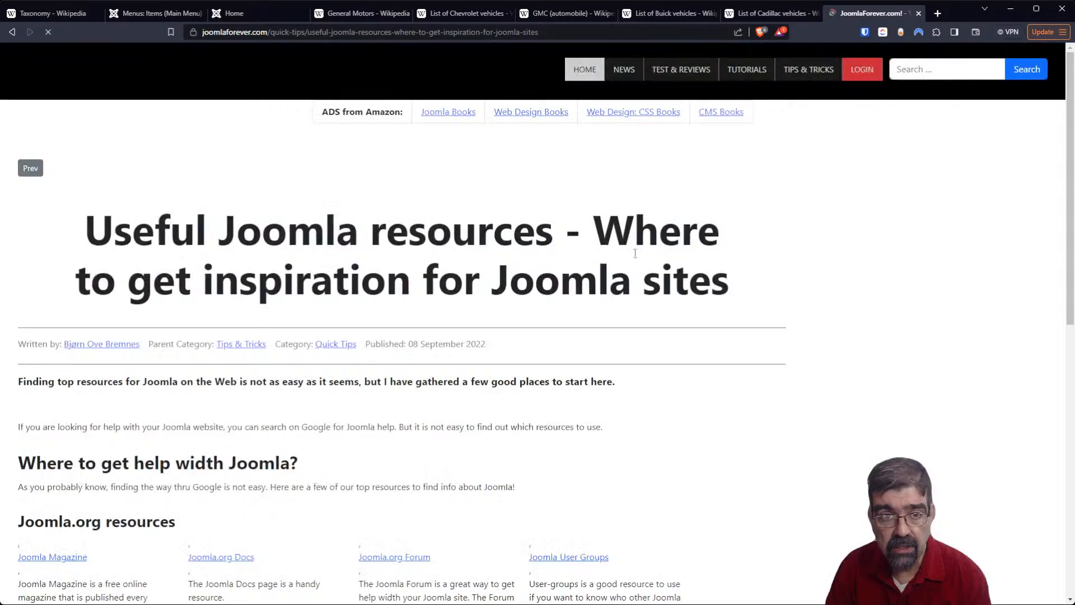
# - Look through the article's Joomla.org resources and Other Joomla Resources sections, and return to its beginning
pyautogui.scroll(-1, 463, 237)
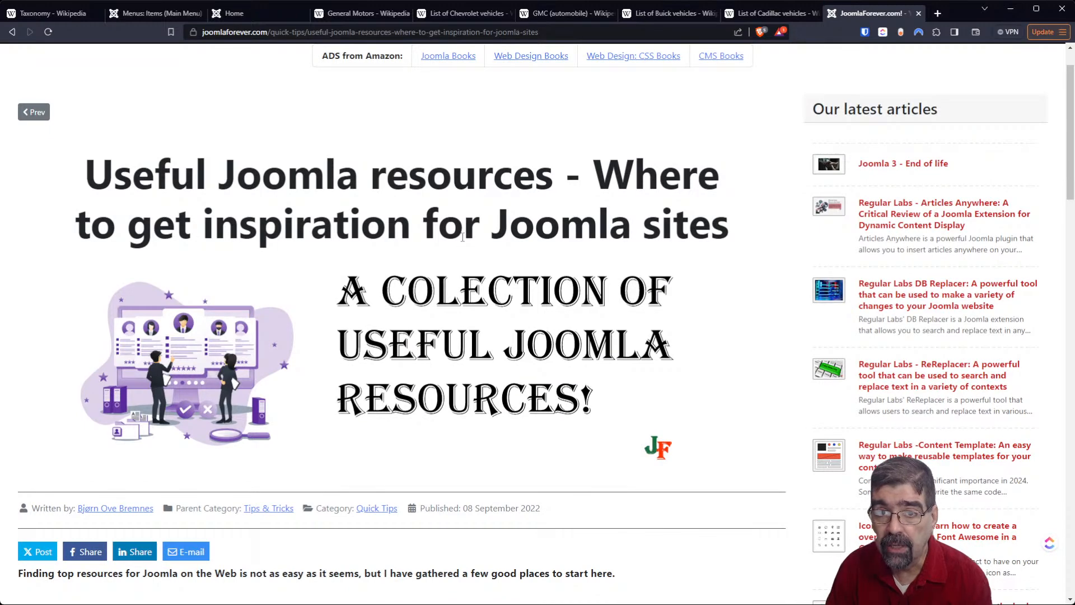
pyautogui.scroll(-7, 462, 237)
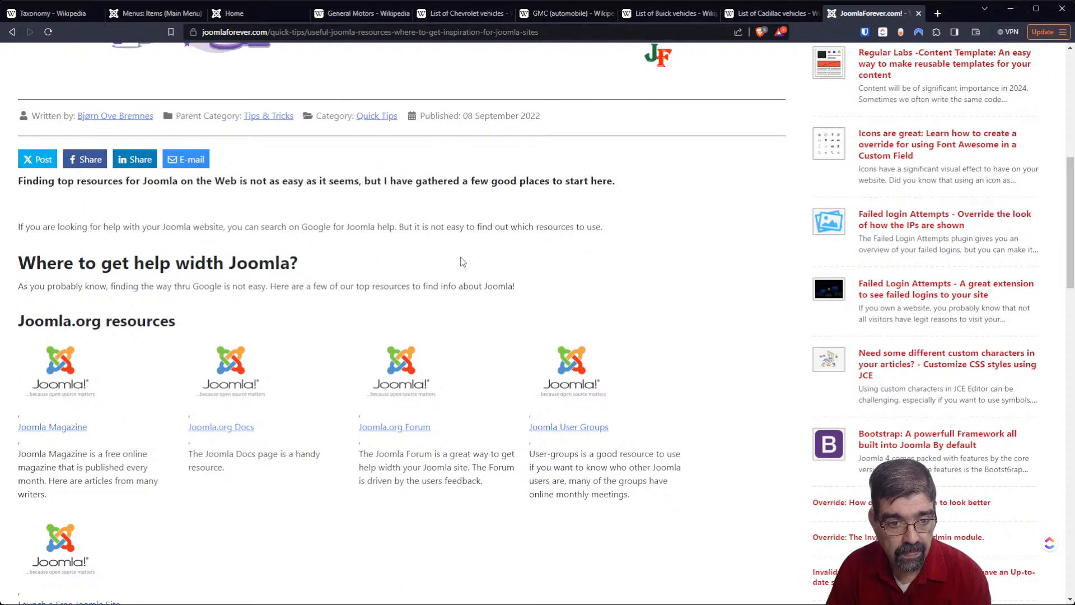
pyautogui.scroll(-4, 463, 262)
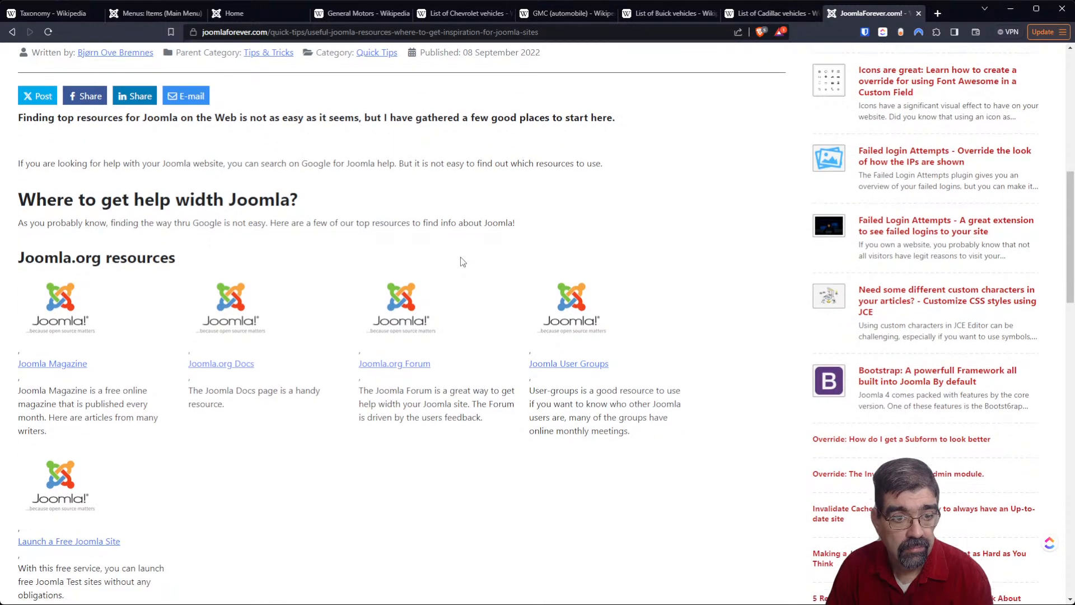
pyautogui.scroll(-4, 462, 261)
pyautogui.scroll(-5, 460, 265)
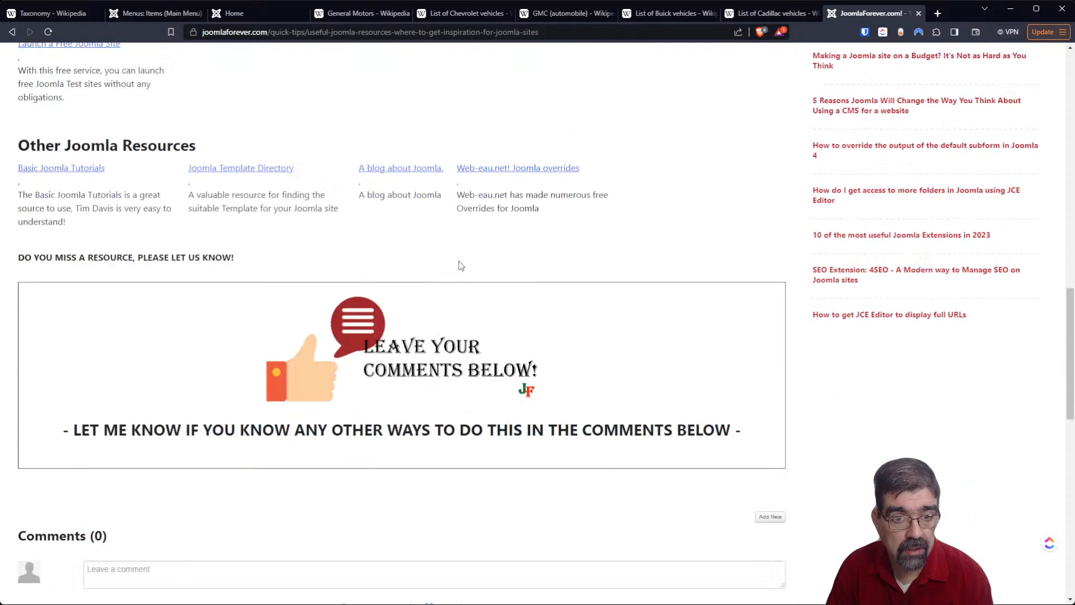
pyautogui.scroll(3, 460, 265)
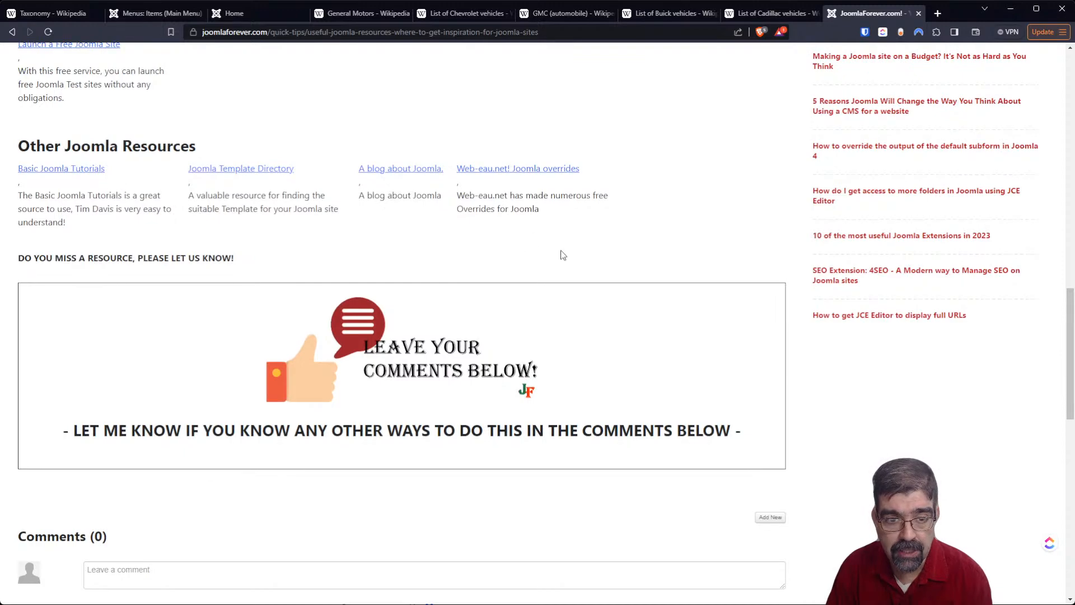
pyautogui.scroll(-4, 558, 267)
pyautogui.scroll(9, 559, 272)
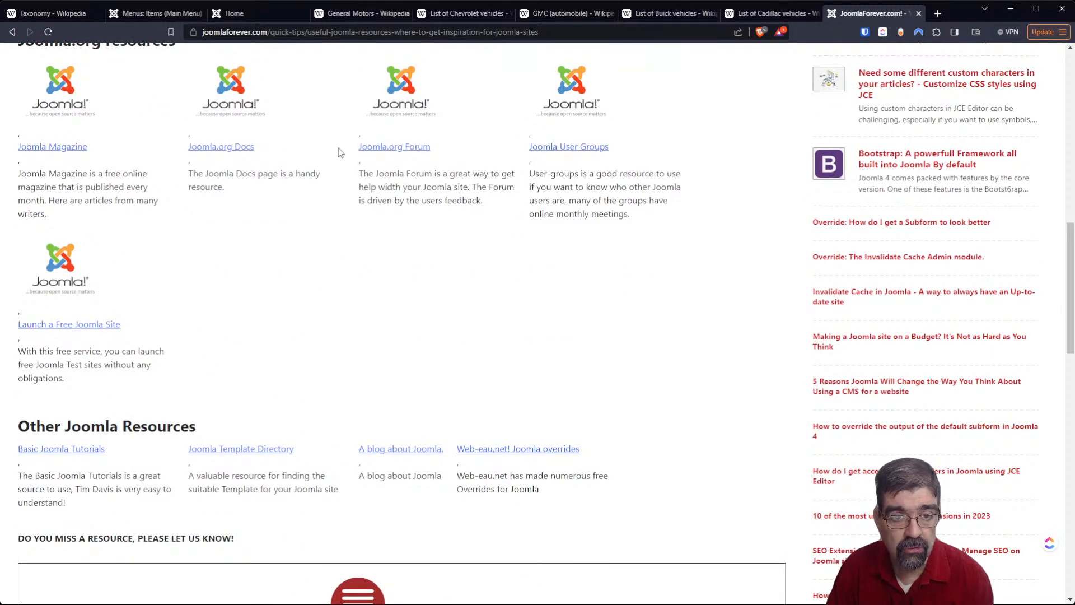
pyautogui.scroll(4, 524, 223)
pyautogui.scroll(3, 524, 223)
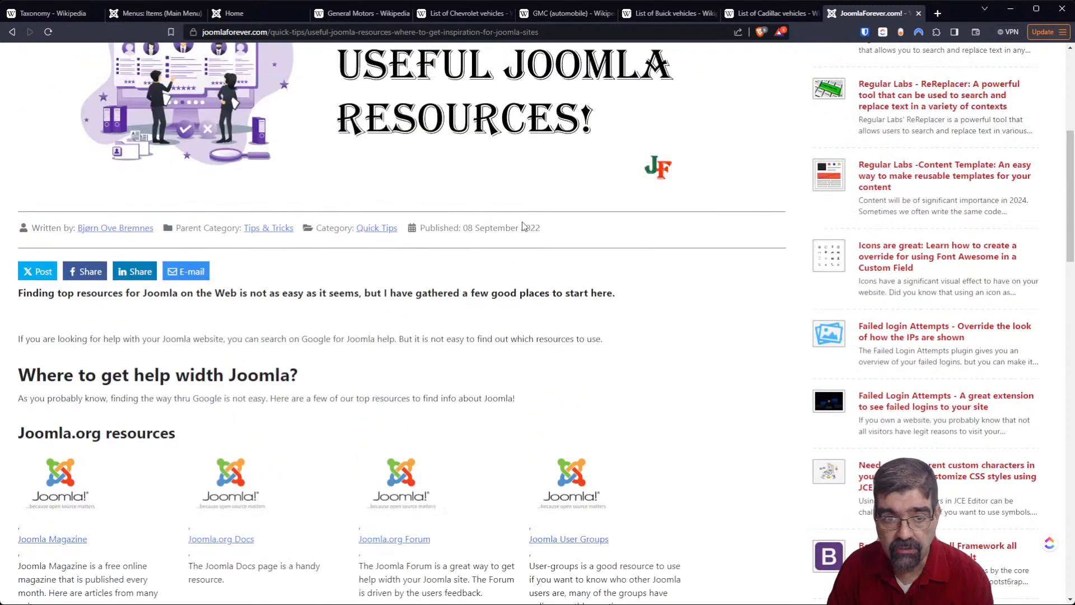
pyautogui.scroll(-2, 523, 223)
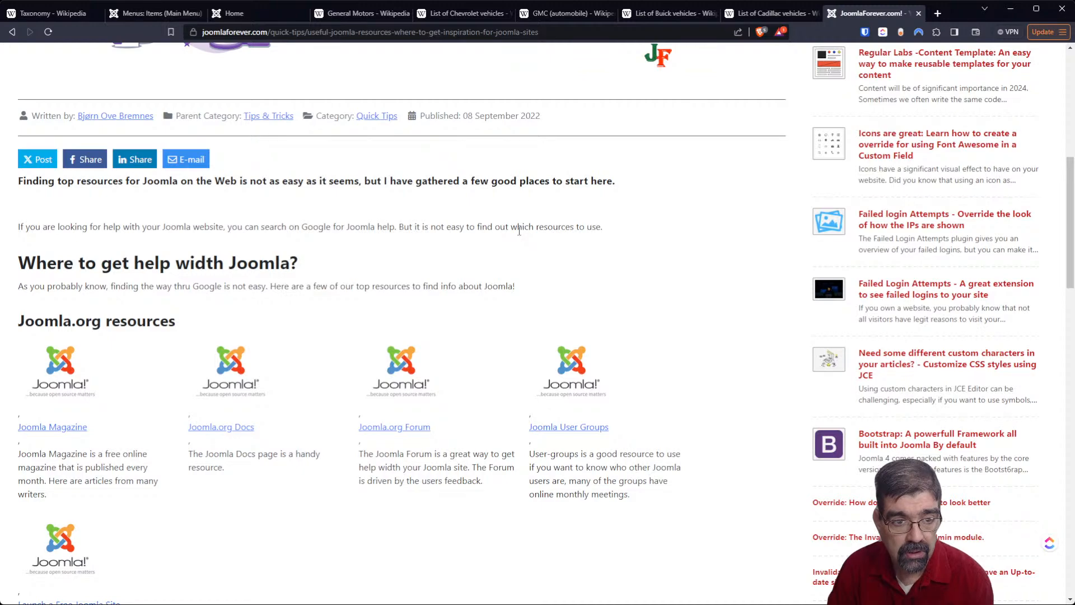
pyautogui.scroll(8, 519, 230)
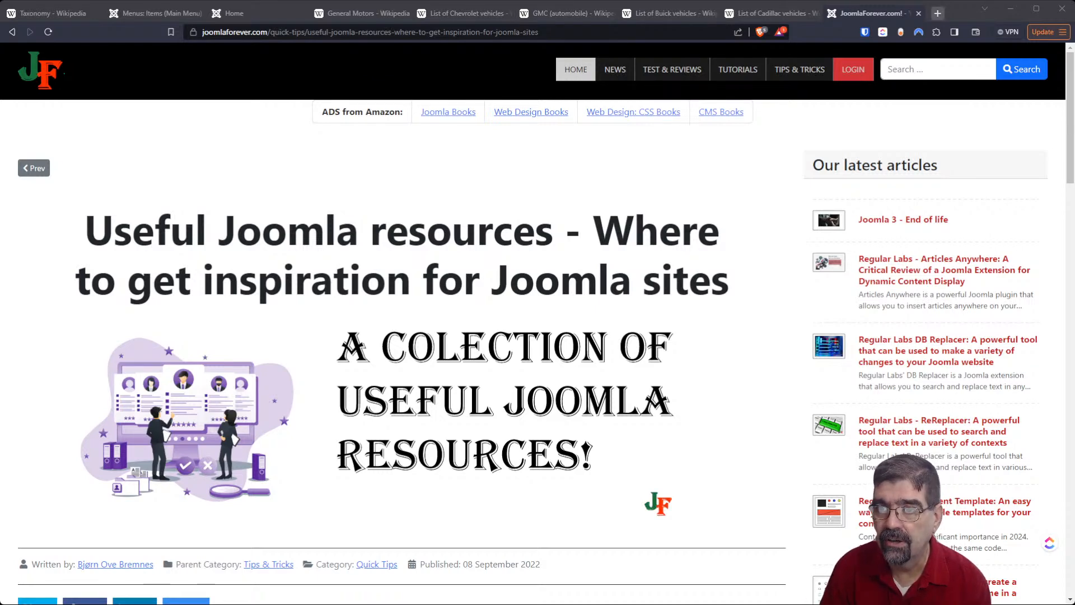
# - Bring the Facebook roller skating video about the WestShore Chamber of Commerce into its own browser tab and play it
pyautogui.click(937, 14)
pyautogui.moveTo(855, 16); pyautogui.dragTo(849, 101)
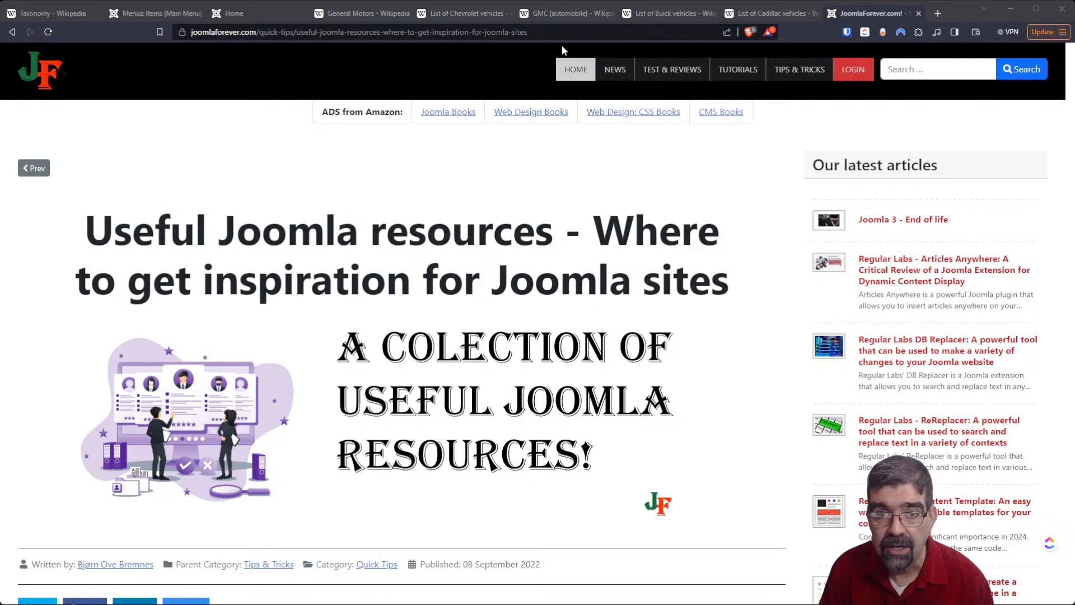
pyautogui.moveTo(767, 104); pyautogui.dragTo(861, 24)
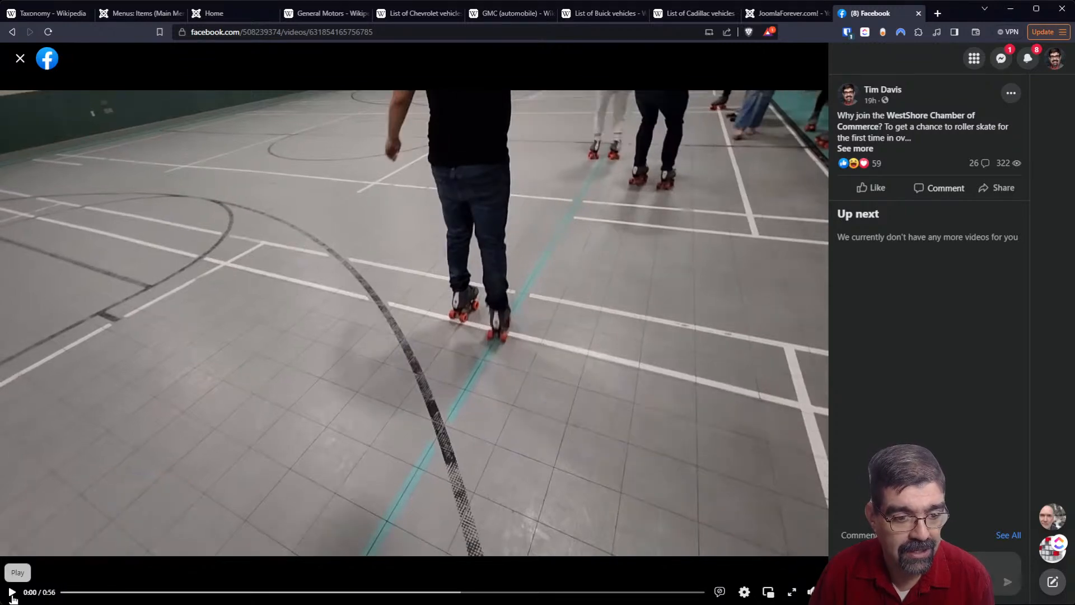
pyautogui.click(12, 593)
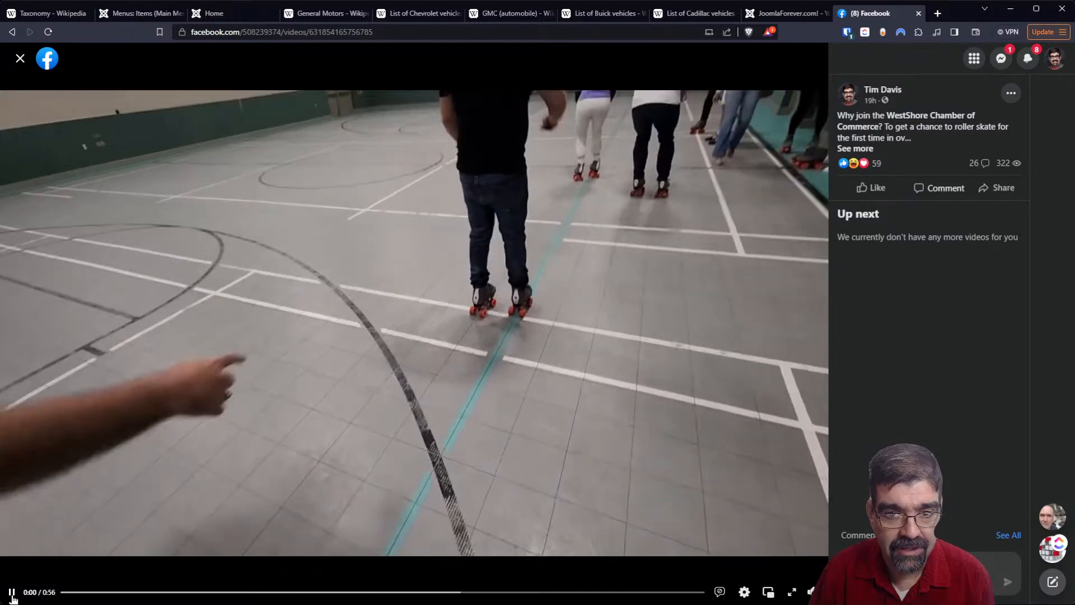